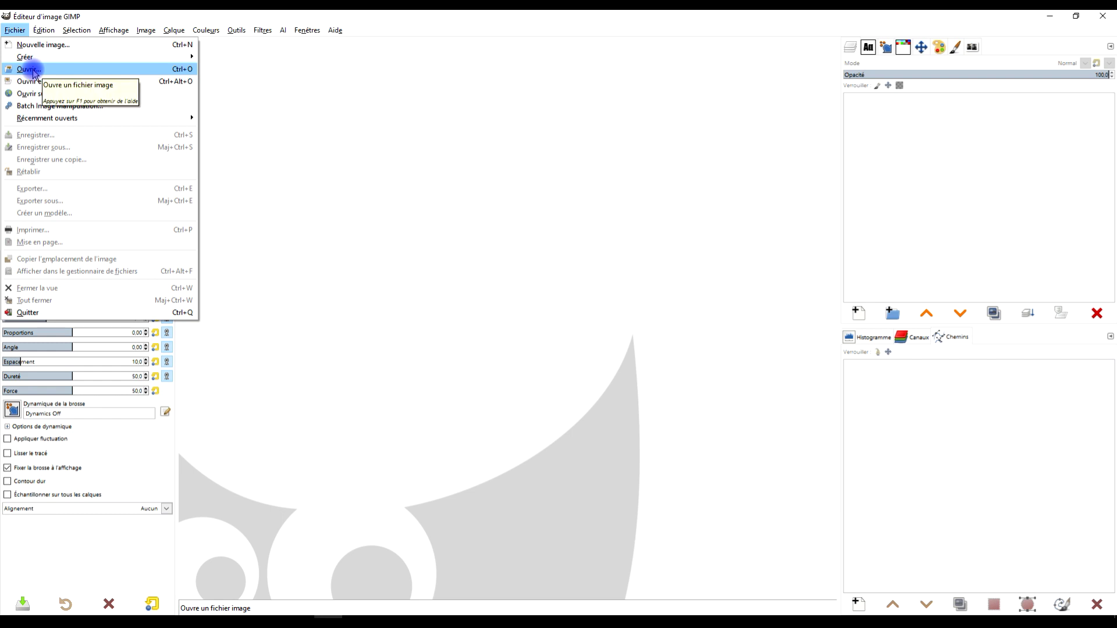
Open the image homme-1.jpg from the arrière-grand-père folder
{"action": "left_click", "coordinate": [32, 70]}
{"action": "left_click", "coordinate": [280, 114]}
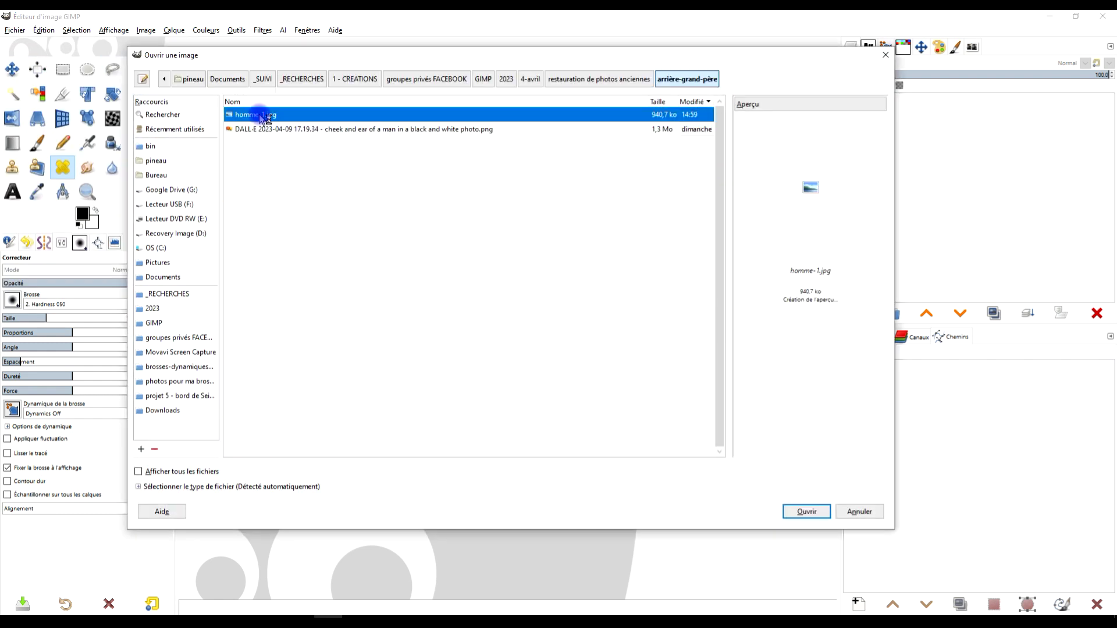
{"action": "double_click", "coordinate": [265, 116]}
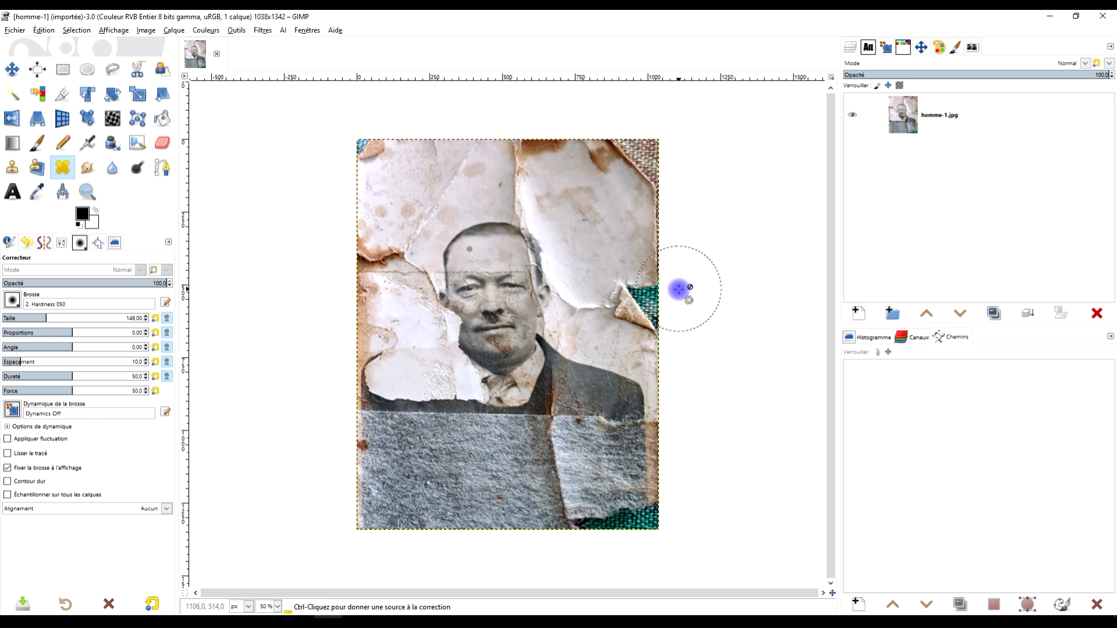
Examine the whole photo's damage: the torn background, the missing shoulder area and the stripped lower part
{"action": "scroll", "coordinate": [669, 314], "scroll_direction": "up", "scroll_amount": 1}
{"action": "scroll", "coordinate": [669, 304], "scroll_direction": "down", "scroll_amount": 1}
{"action": "scroll", "coordinate": [661, 259], "scroll_direction": "right", "scroll_amount": 1}
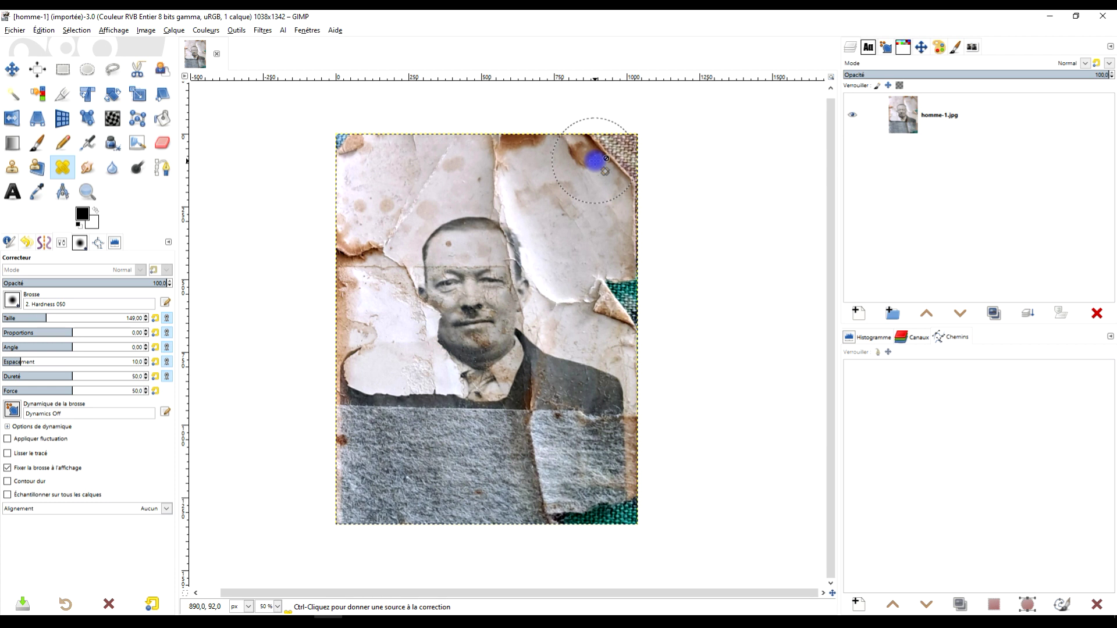
{"action": "scroll", "coordinate": [428, 317], "scroll_direction": "up", "scroll_amount": 2, "text": "ctrl"}
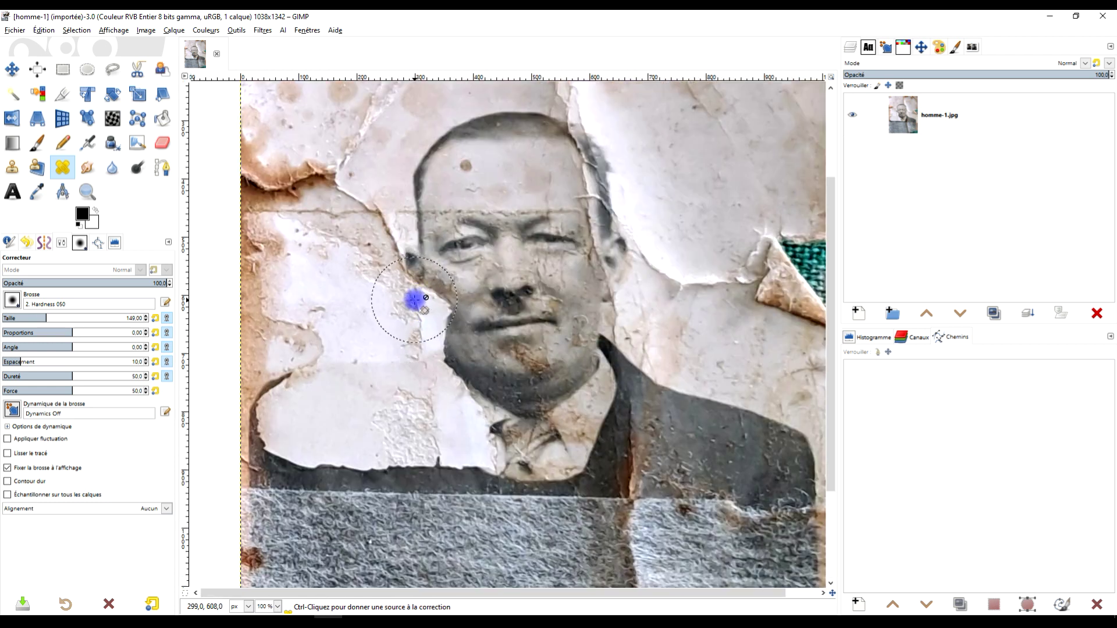
{"action": "scroll", "coordinate": [474, 327], "scroll_direction": "down", "scroll_amount": 3}
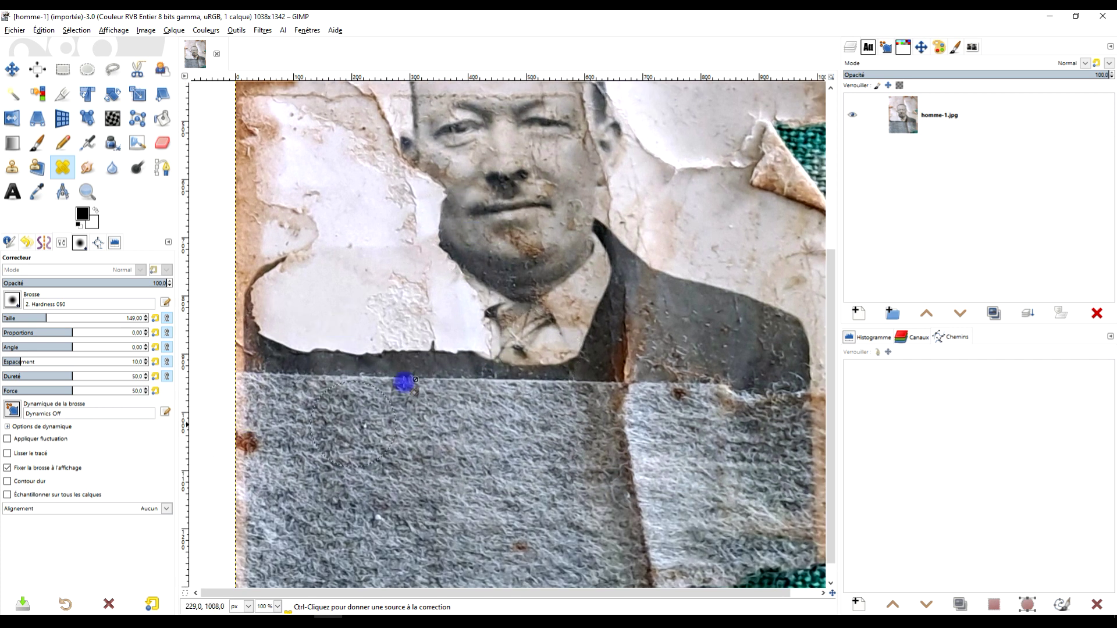
{"action": "scroll", "coordinate": [391, 367], "scroll_direction": "down", "scroll_amount": 1, "text": "ctrl"}
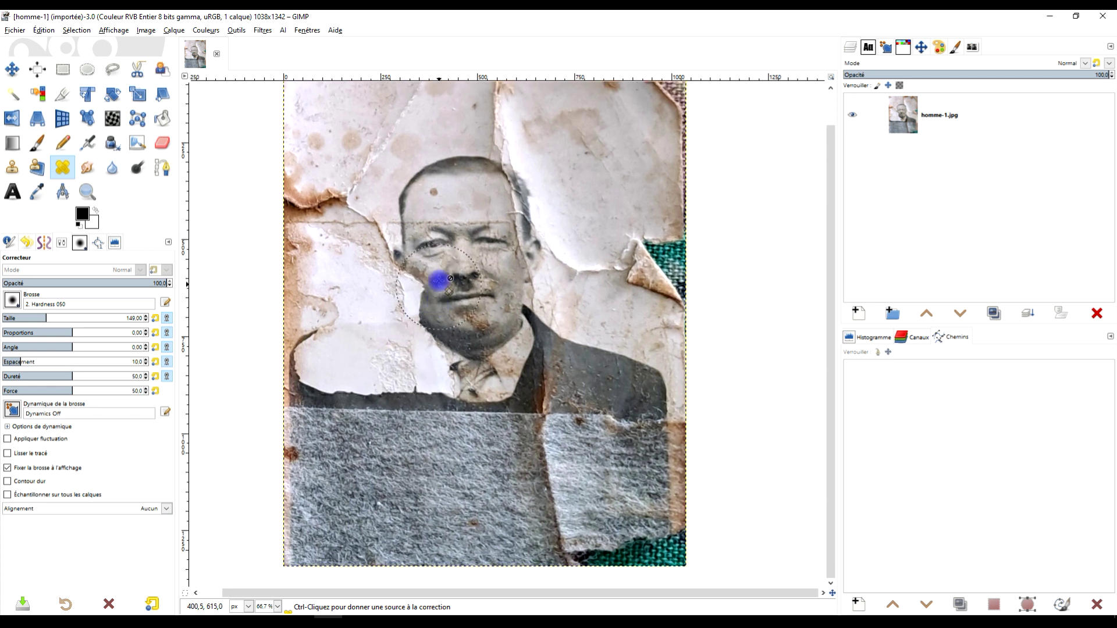
{"action": "scroll", "coordinate": [398, 276], "scroll_direction": "up", "scroll_amount": 1}
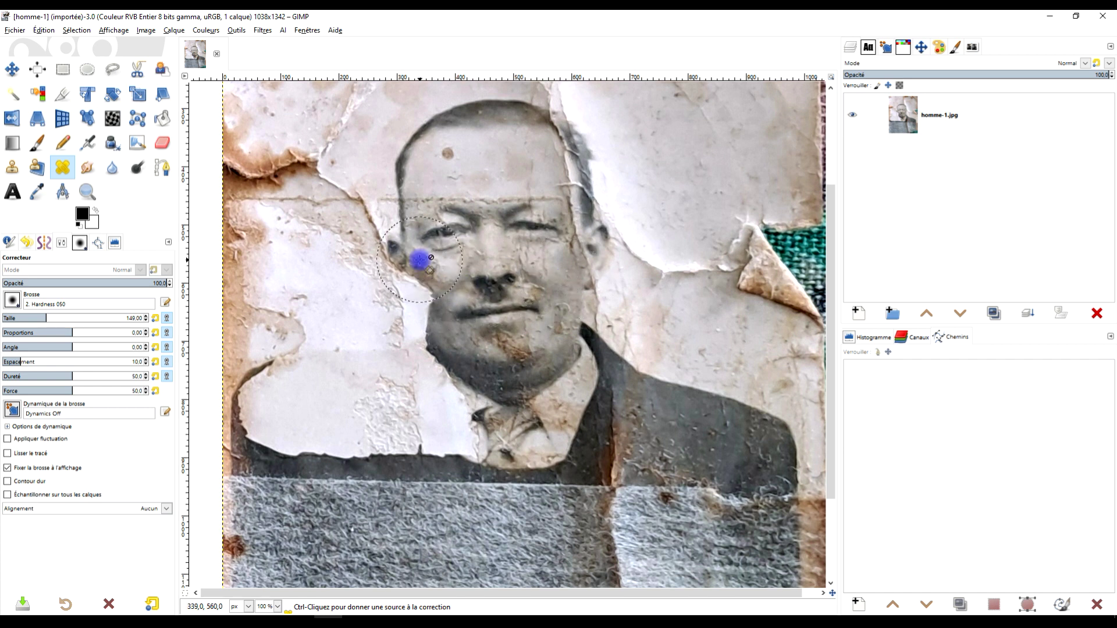
{"action": "scroll", "coordinate": [421, 268], "scroll_direction": "down", "scroll_amount": 1}
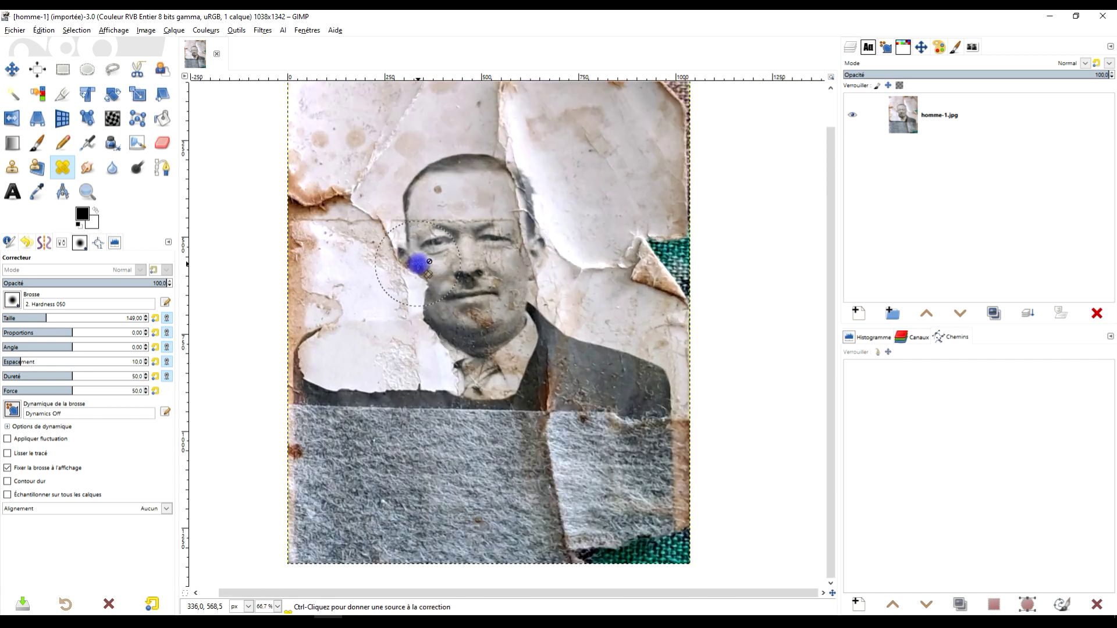
{"action": "scroll", "coordinate": [417, 262], "scroll_direction": "up", "scroll_amount": 1}
{"action": "scroll", "coordinate": [418, 263], "scroll_direction": "down", "scroll_amount": 1}
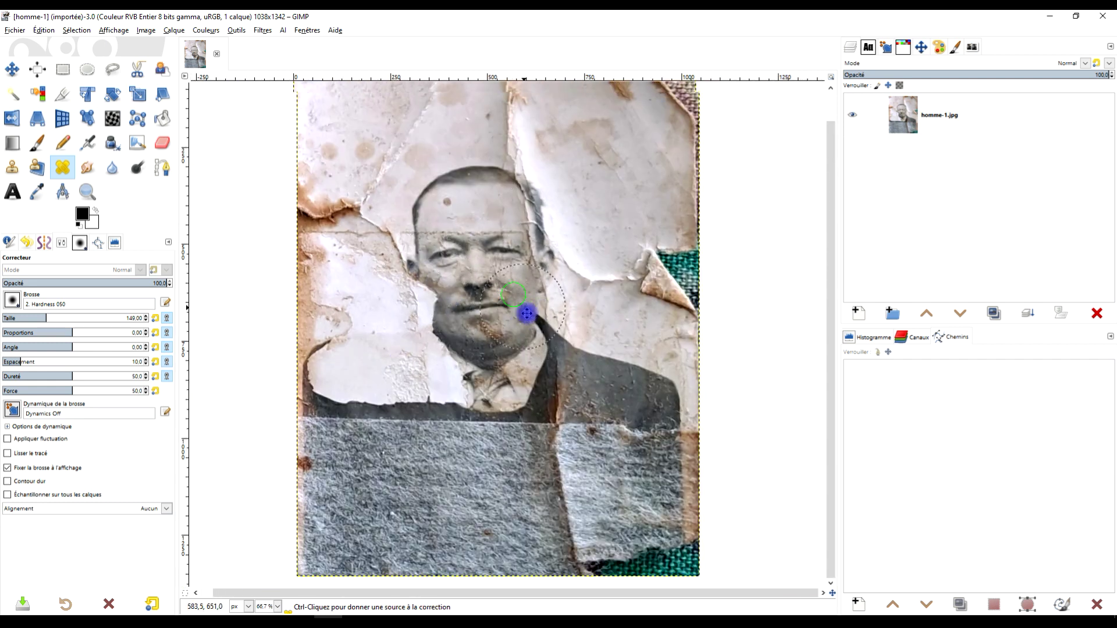
{"action": "scroll", "coordinate": [473, 254], "scroll_direction": "up", "scroll_amount": 1}
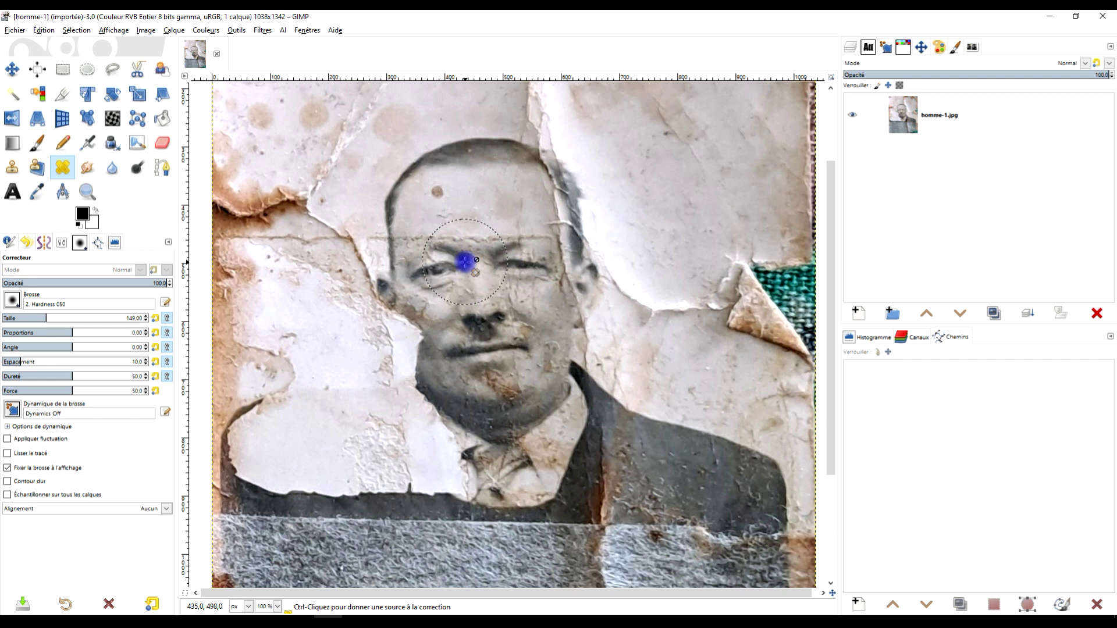
{"action": "scroll", "coordinate": [465, 262], "scroll_direction": "down", "scroll_amount": 1}
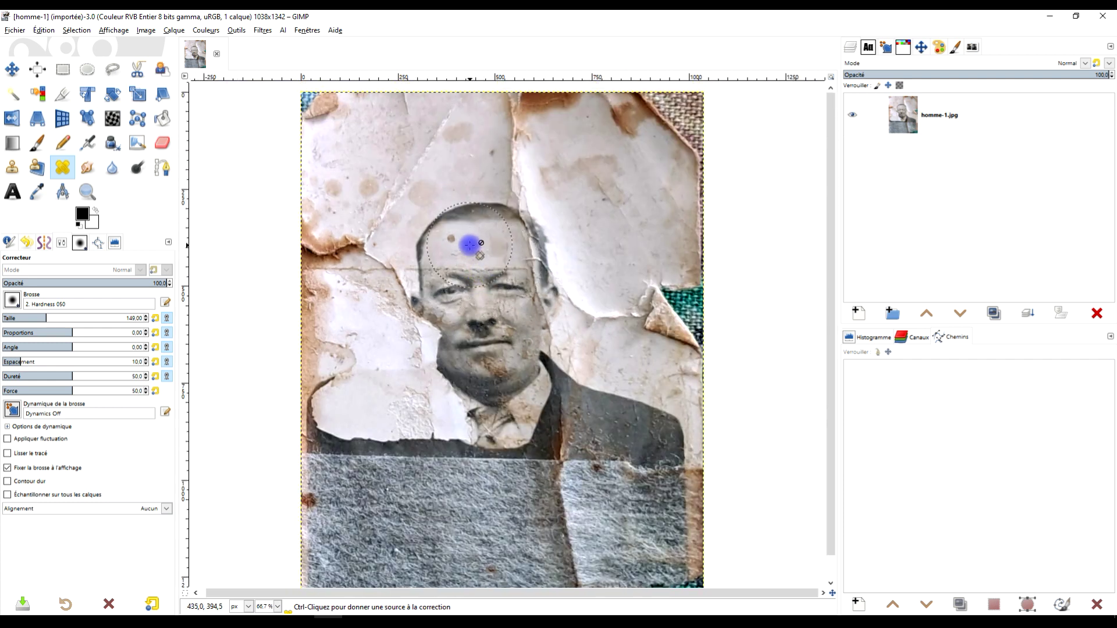
Inspect the stains, creases and tears across the man's forehead and face up close
{"action": "scroll", "coordinate": [459, 245], "scroll_direction": "up", "scroll_amount": 2}
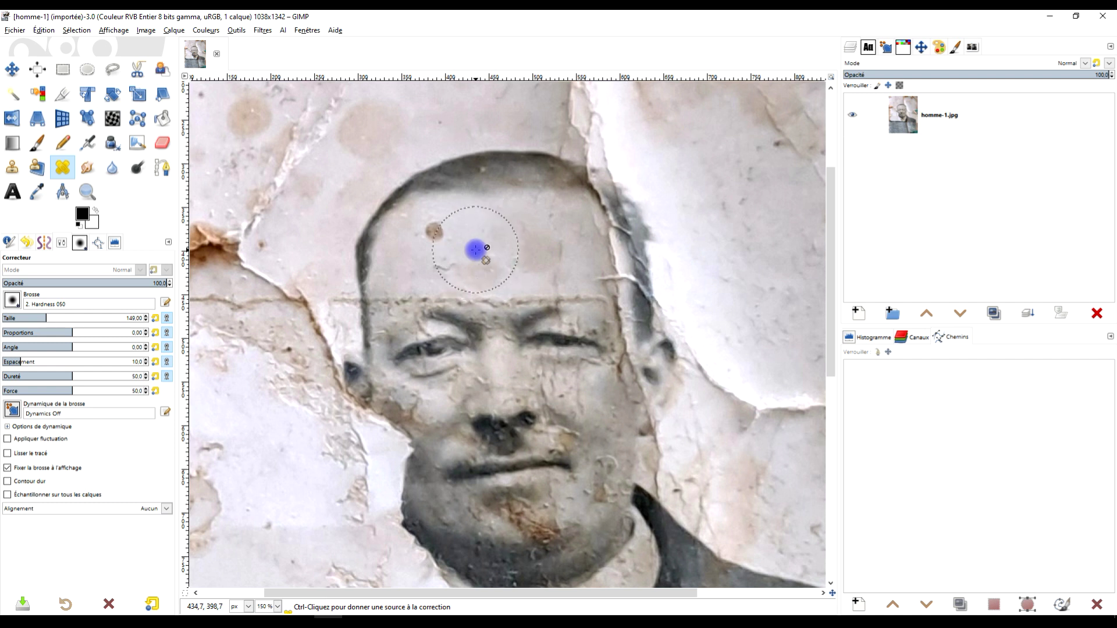
{"action": "scroll", "coordinate": [476, 250], "scroll_direction": "down", "scroll_amount": 1}
{"action": "scroll", "coordinate": [476, 249], "scroll_direction": "down", "scroll_amount": 1}
{"action": "scroll", "coordinate": [471, 256], "scroll_direction": "up", "scroll_amount": 3}
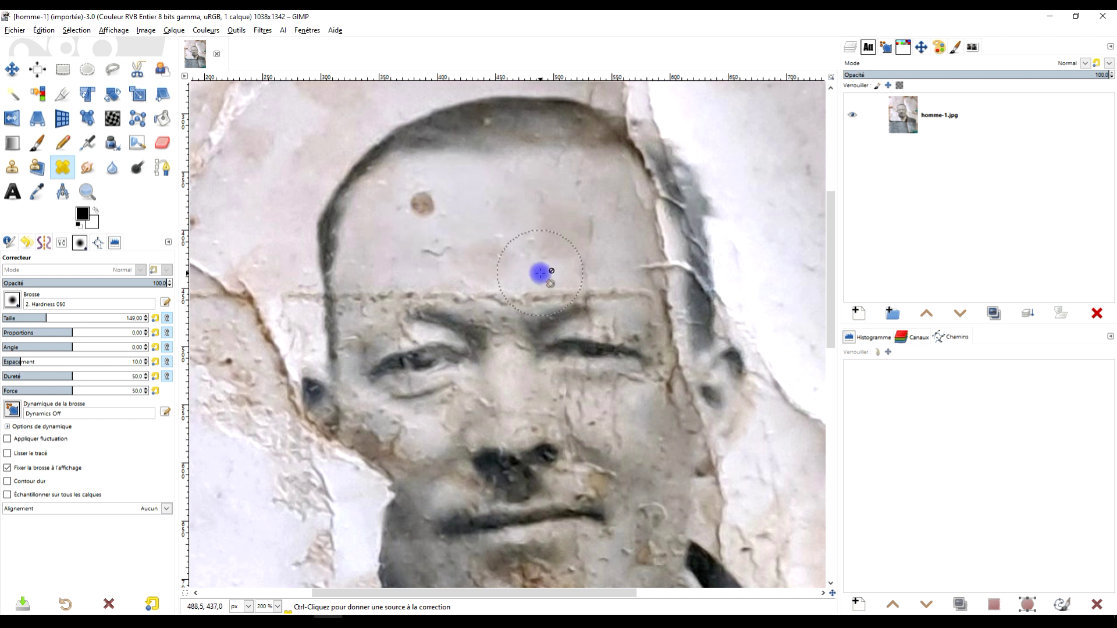
{"action": "scroll", "coordinate": [538, 269], "scroll_direction": "down", "scroll_amount": 4}
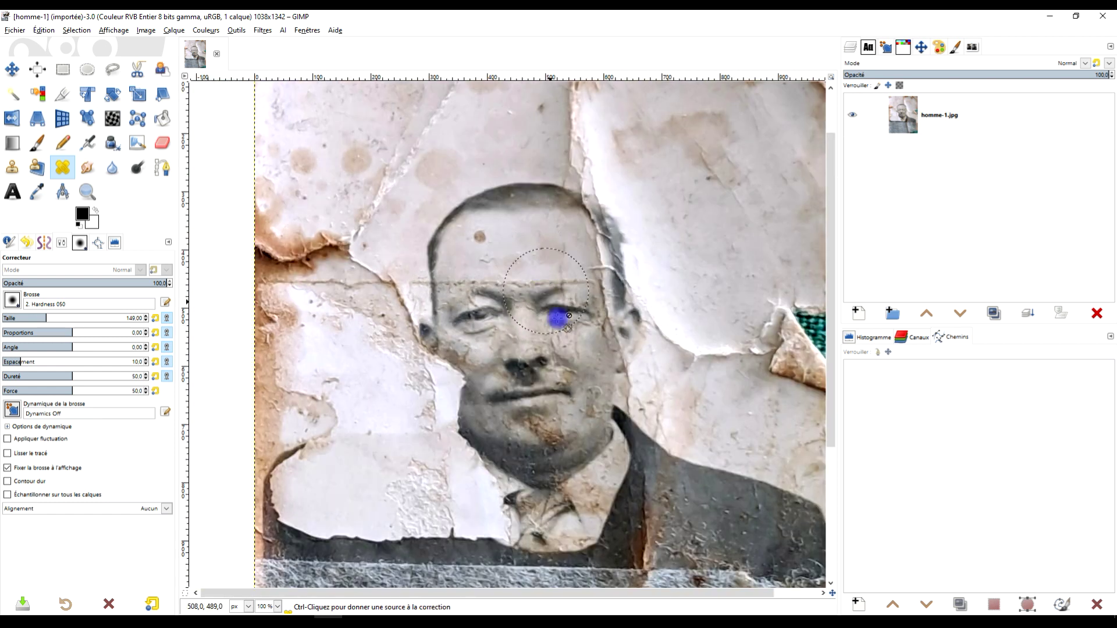
{"action": "scroll", "coordinate": [547, 303], "scroll_direction": "up", "scroll_amount": 1}
{"action": "scroll", "coordinate": [459, 349], "scroll_direction": "right", "scroll_amount": 1}
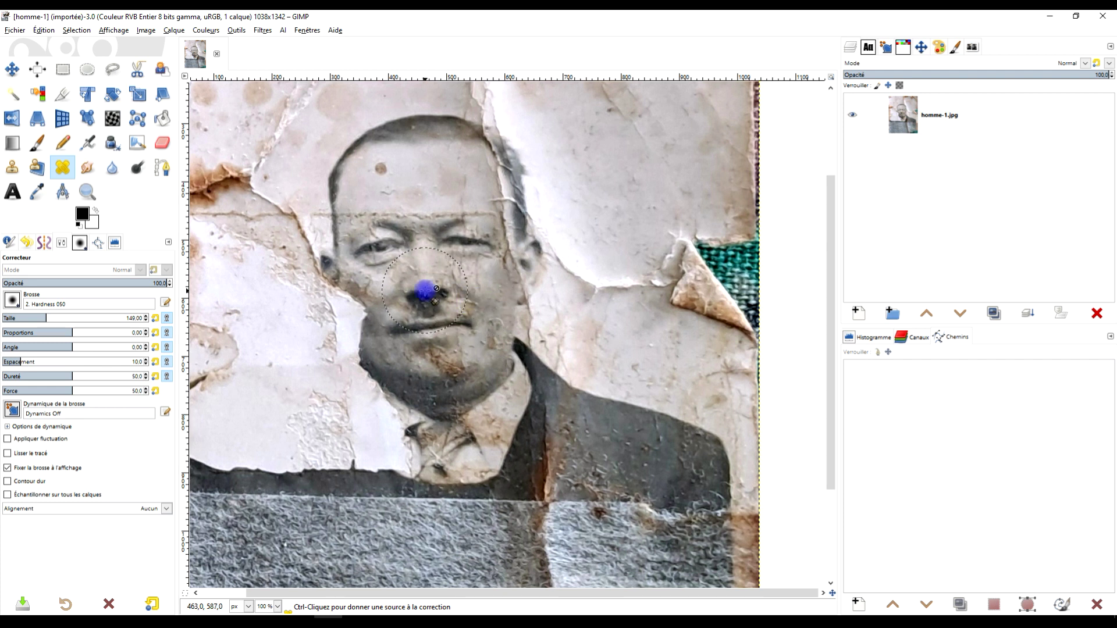
Inspect the damage on the chin, collar and jacket up close, then return to an overview of the photo
{"action": "scroll", "coordinate": [424, 294], "scroll_direction": "down", "scroll_amount": 1, "text": "ctrl"}
{"action": "scroll", "coordinate": [425, 361], "scroll_direction": "up", "scroll_amount": 3, "text": "ctrl"}
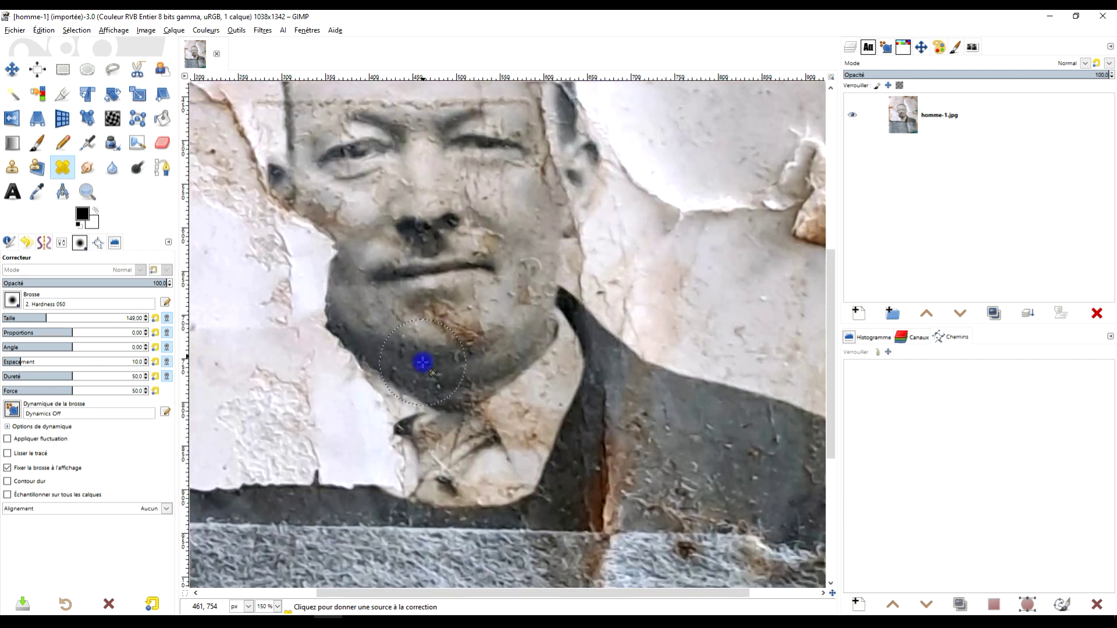
{"action": "scroll", "coordinate": [539, 426], "scroll_direction": "down", "scroll_amount": 2, "text": "ctrl"}
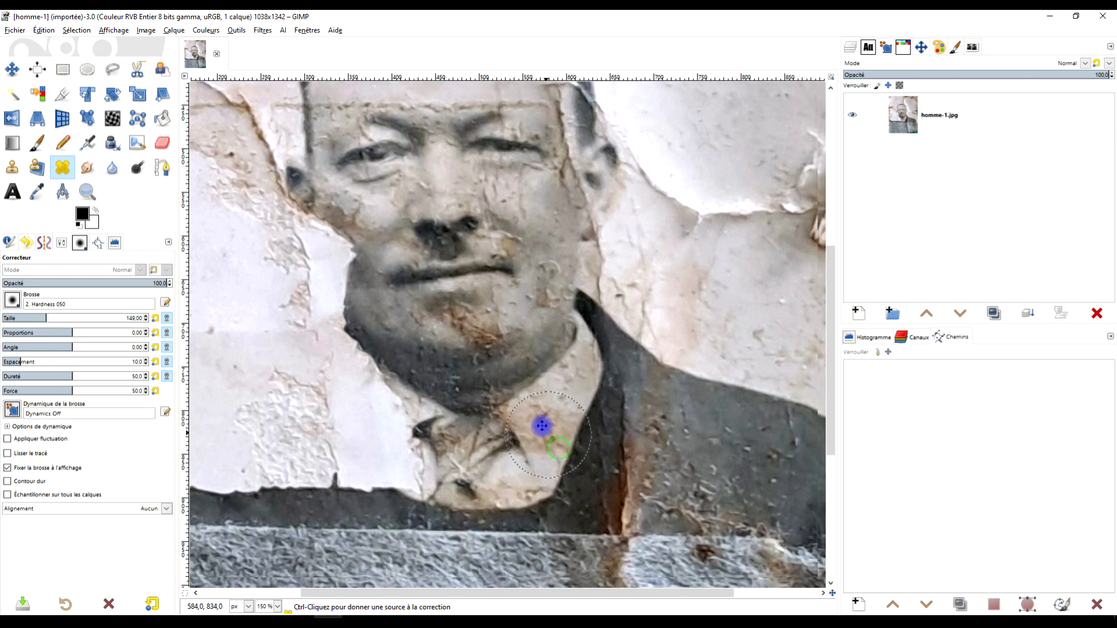
{"action": "scroll", "coordinate": [538, 424], "scroll_direction": "up", "scroll_amount": 1, "text": "ctrl"}
{"action": "left_click_drag", "start_coordinate": [605, 386], "coordinate": [569, 363]}
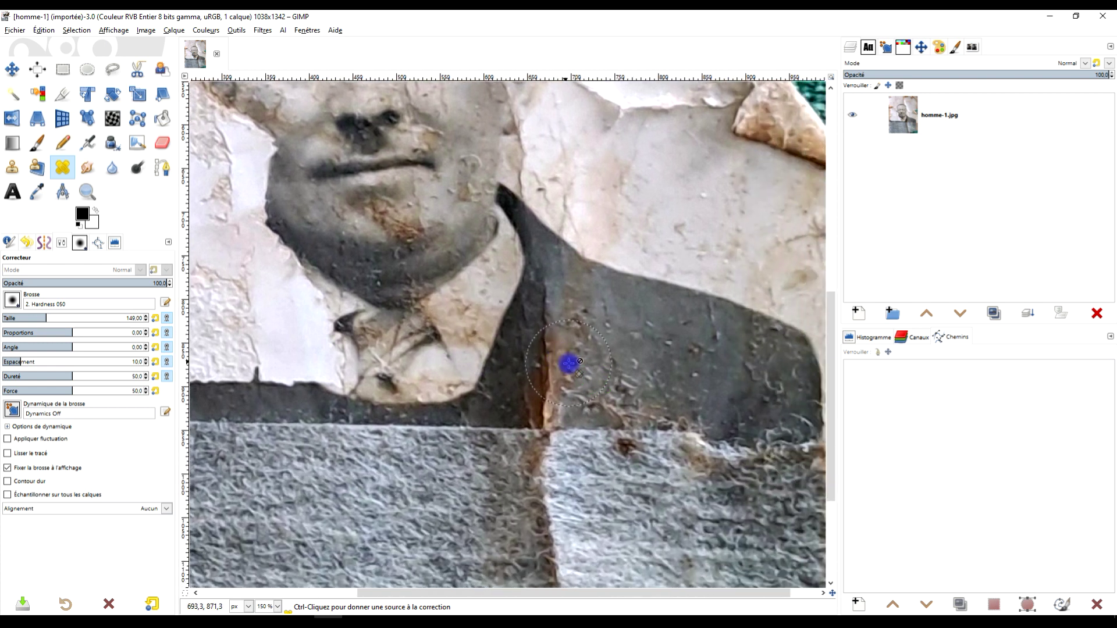
{"action": "scroll", "coordinate": [566, 364], "scroll_direction": "down", "scroll_amount": 3, "text": "ctrl"}
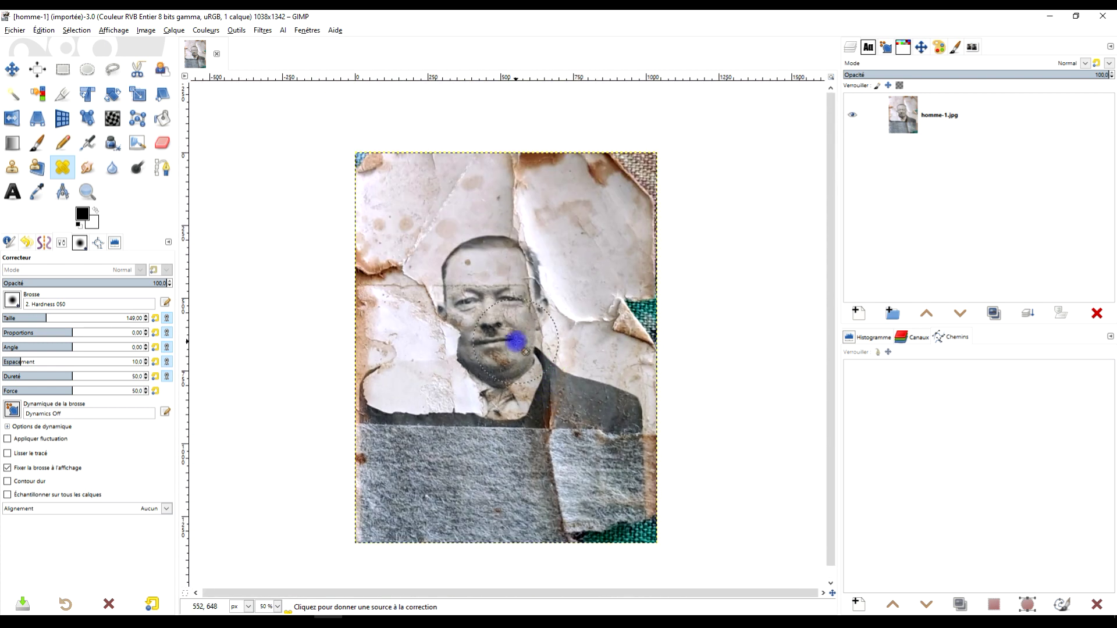
{"action": "scroll", "coordinate": [550, 331], "scroll_direction": "up", "scroll_amount": 1, "text": "ctrl"}
{"action": "left_click_drag", "start_coordinate": [549, 331], "coordinate": [531, 344]}
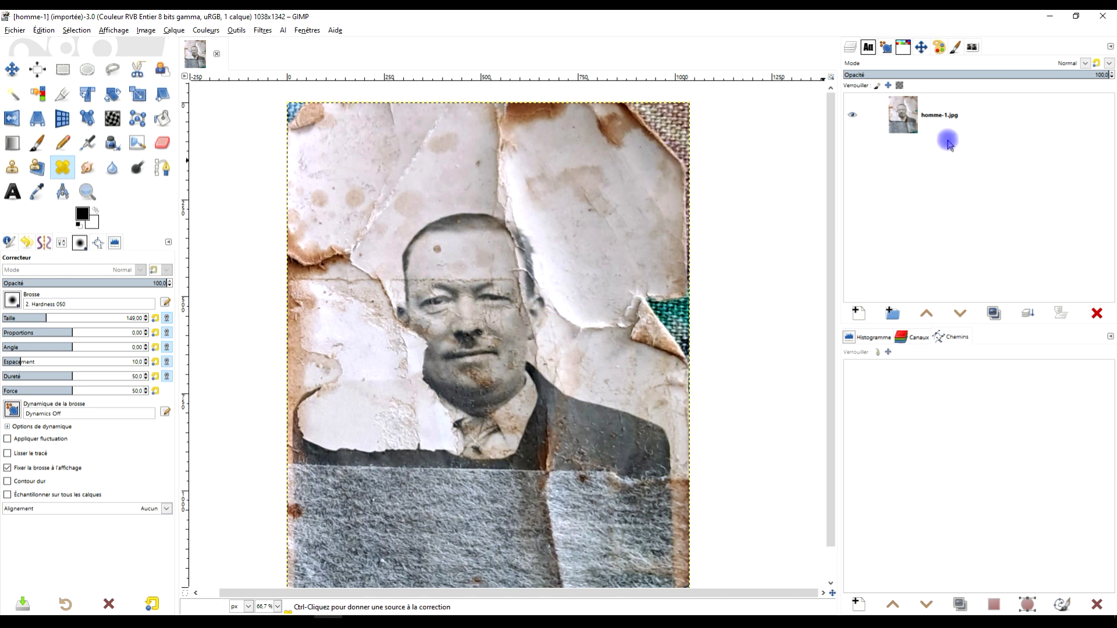
Rename the homme-1.jpg layer as ORIGINAL
{"action": "double_click", "coordinate": [930, 119]}
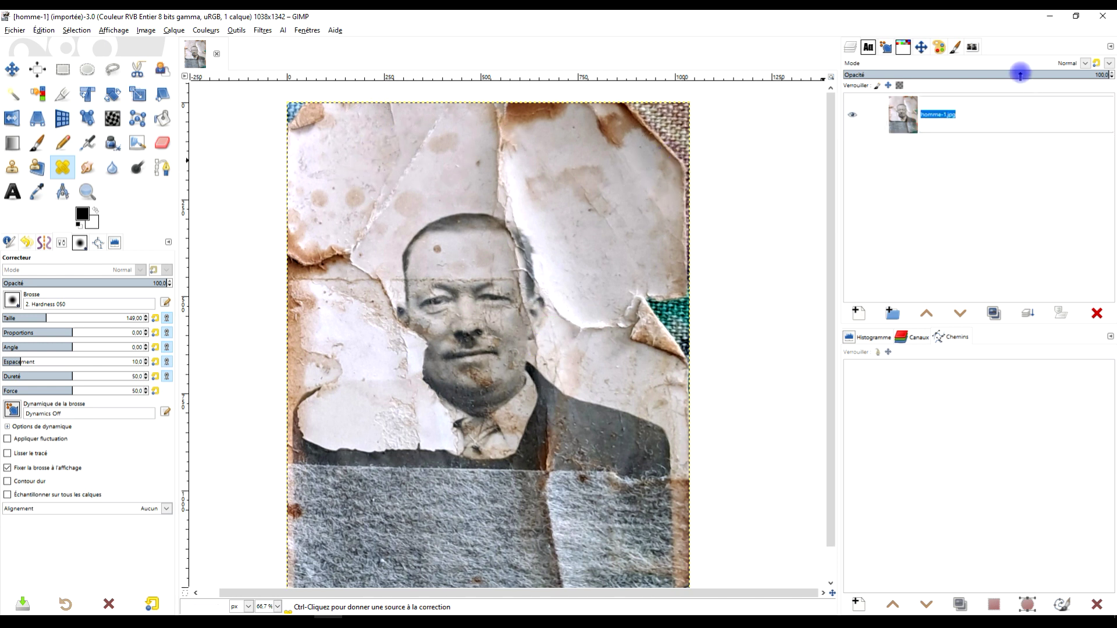
{"action": "key", "text": "Caps_Lock"}
{"action": "type", "text": "ORIGINAL"}
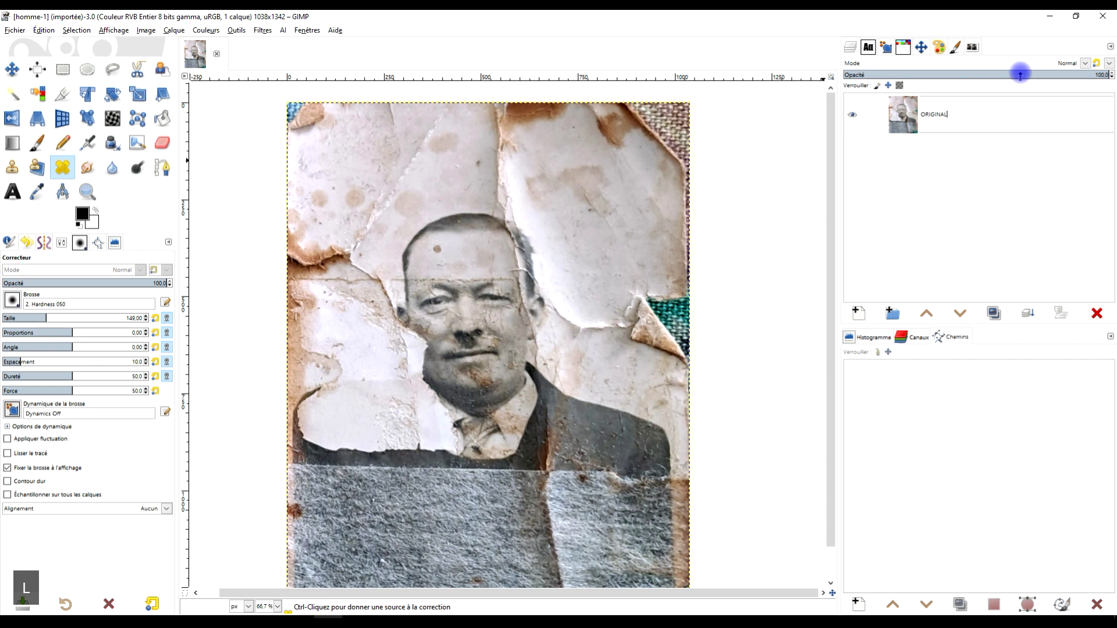
{"action": "key", "text": "Return"}
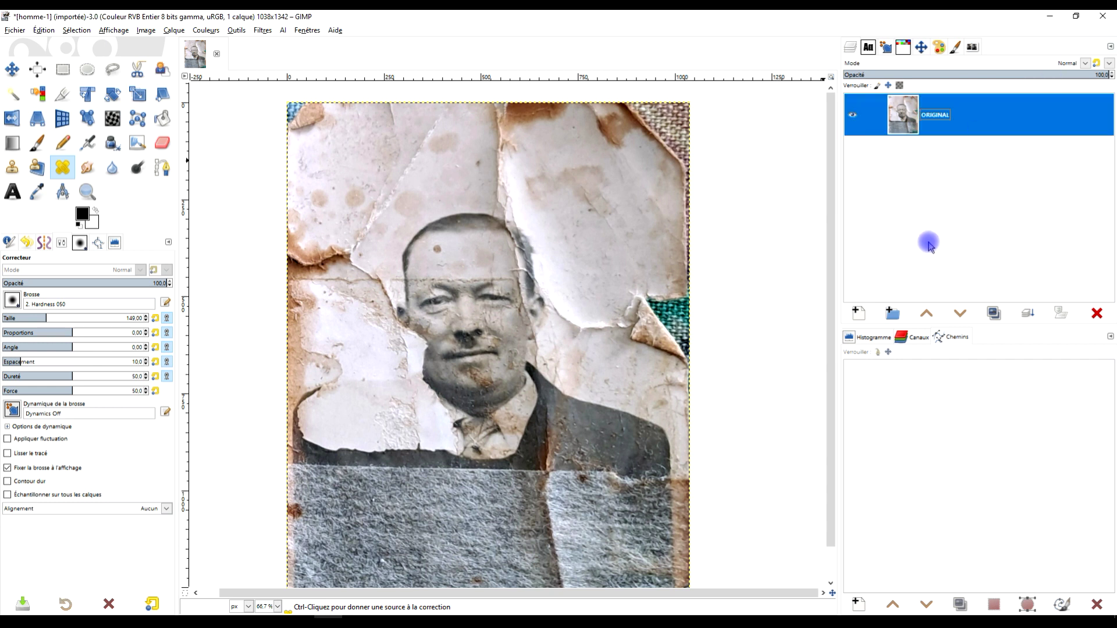
Duplicate the ORIGINAL layer and name the copy MODIFIE
{"action": "left_click", "coordinate": [992, 317]}
{"action": "double_click", "coordinate": [931, 114]}
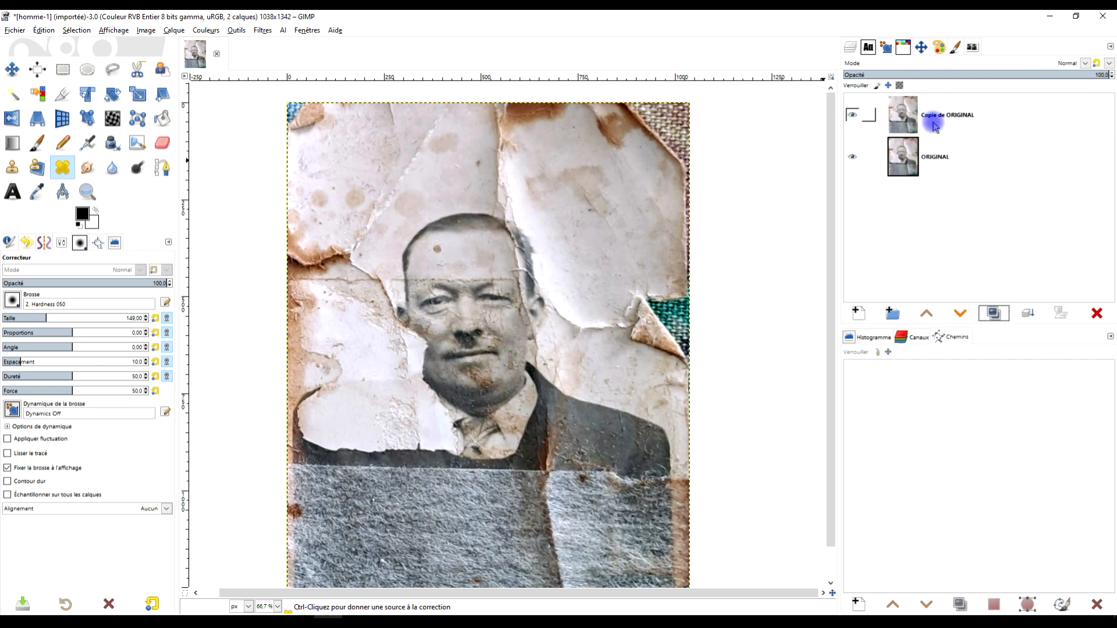
{"action": "type", "text": "MO"}
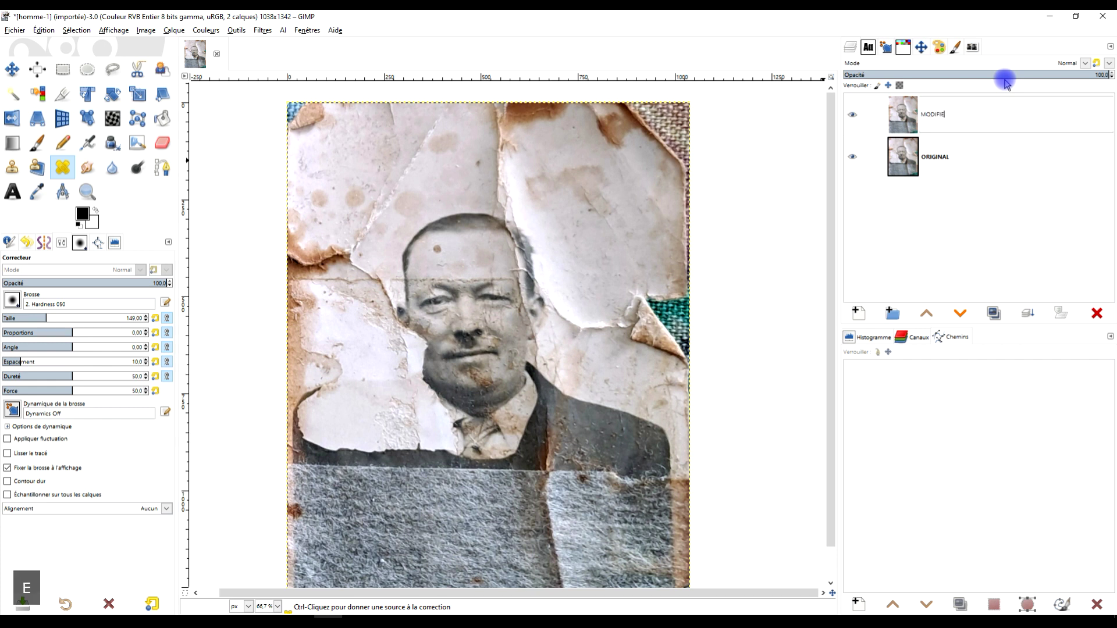
{"action": "type", "text": "DIFIE"}
{"action": "key", "text": "Return"}
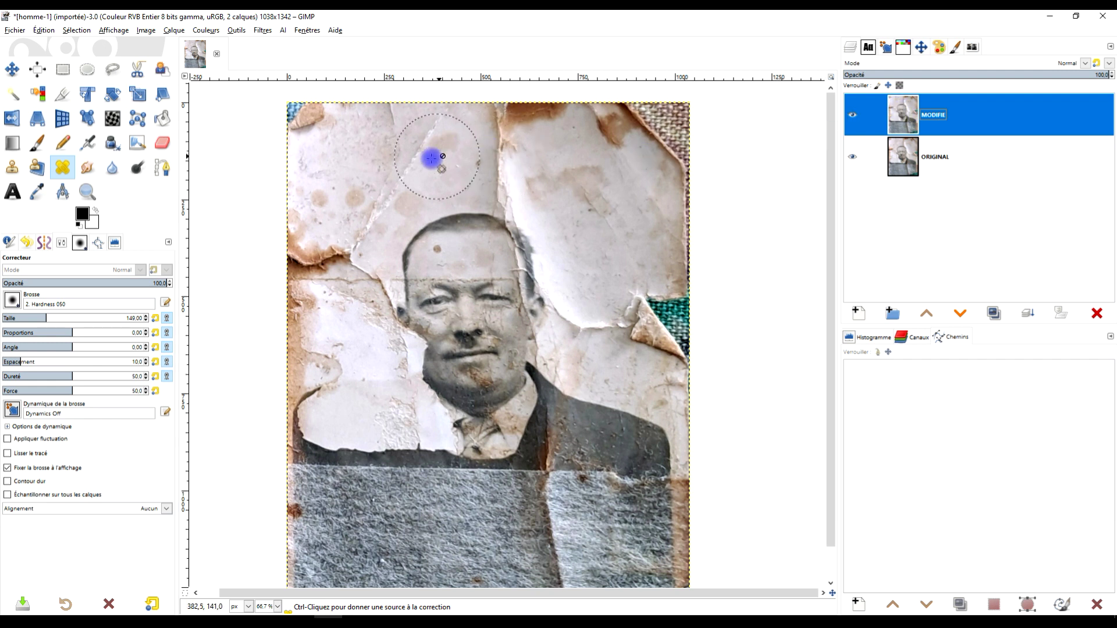
Examine the background above the man's head for a clean area between the stains and tears
{"action": "key", "text": "1"}
{"action": "scroll", "coordinate": [457, 190], "scroll_direction": "up", "scroll_amount": 1}
{"action": "scroll", "coordinate": [506, 222], "scroll_direction": "up", "scroll_amount": 1}
{"action": "scroll", "coordinate": [506, 222], "scroll_direction": "up", "scroll_amount": 1}
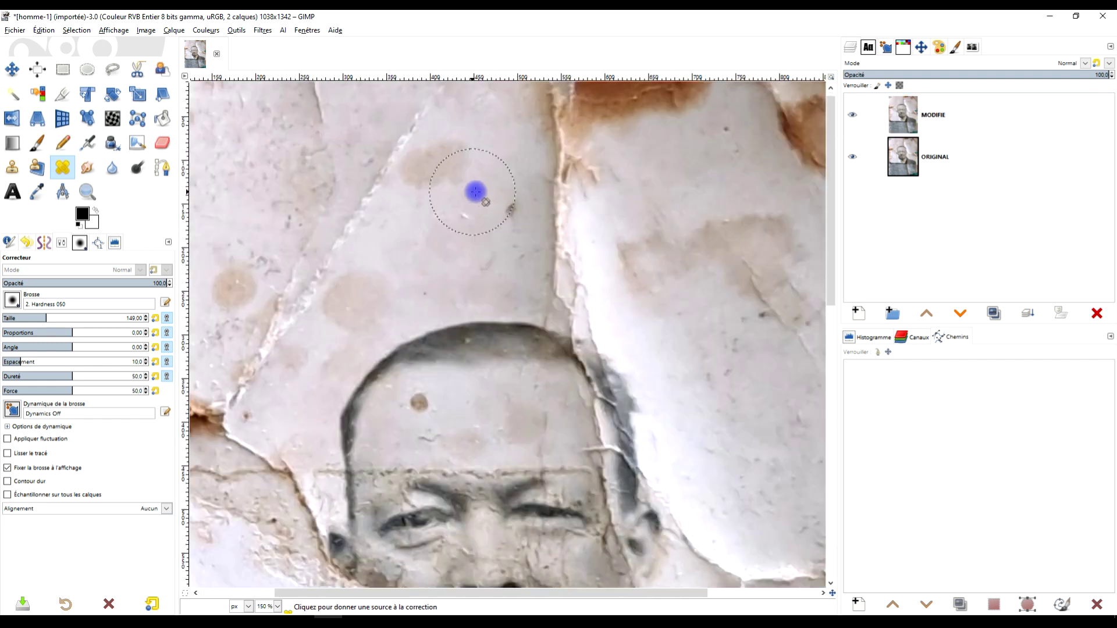
{"action": "scroll", "coordinate": [518, 203], "scroll_direction": "up", "scroll_amount": 2}
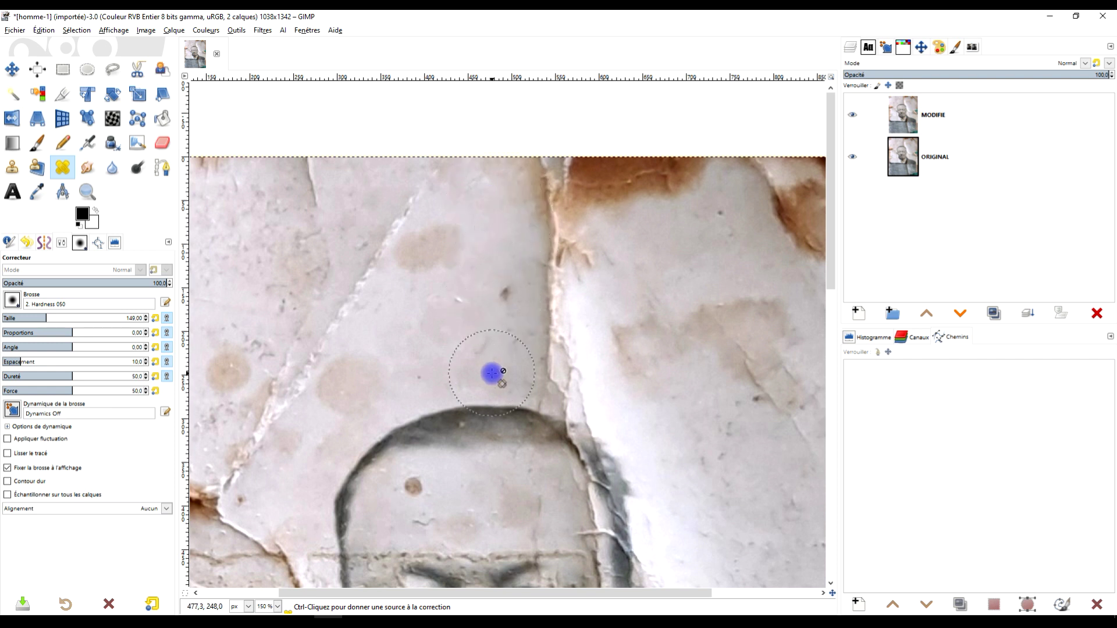
{"action": "scroll", "coordinate": [489, 326], "scroll_direction": "down", "scroll_amount": 2, "text": "ctrl"}
{"action": "scroll", "coordinate": [514, 306], "scroll_direction": "up", "scroll_amount": 2, "text": "ctrl"}
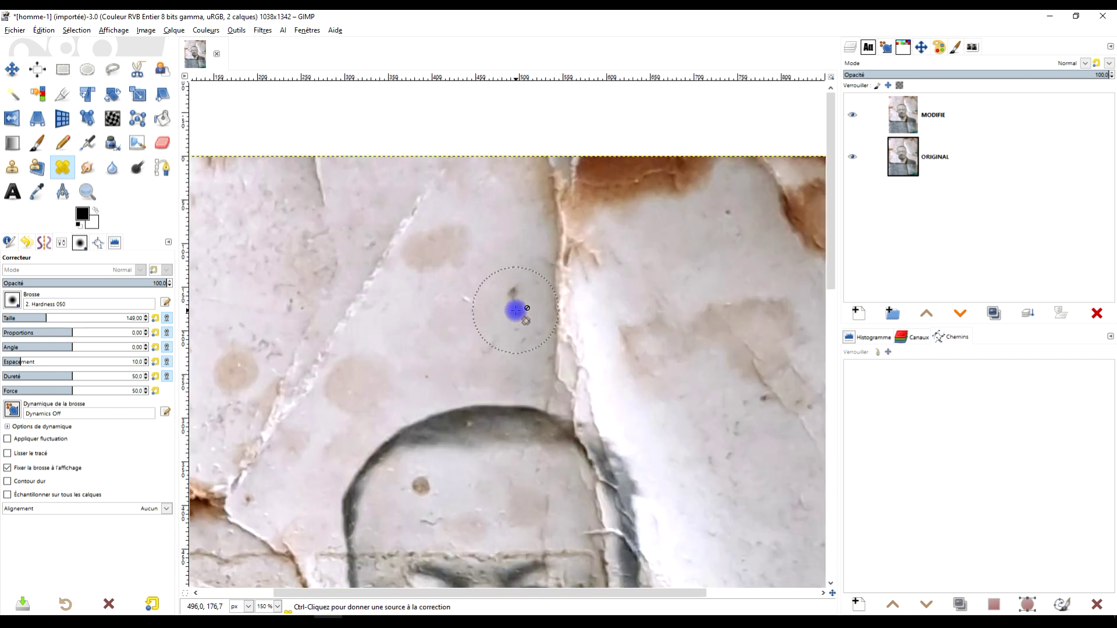
{"action": "scroll", "coordinate": [483, 314], "scroll_direction": "right", "scroll_amount": 1}
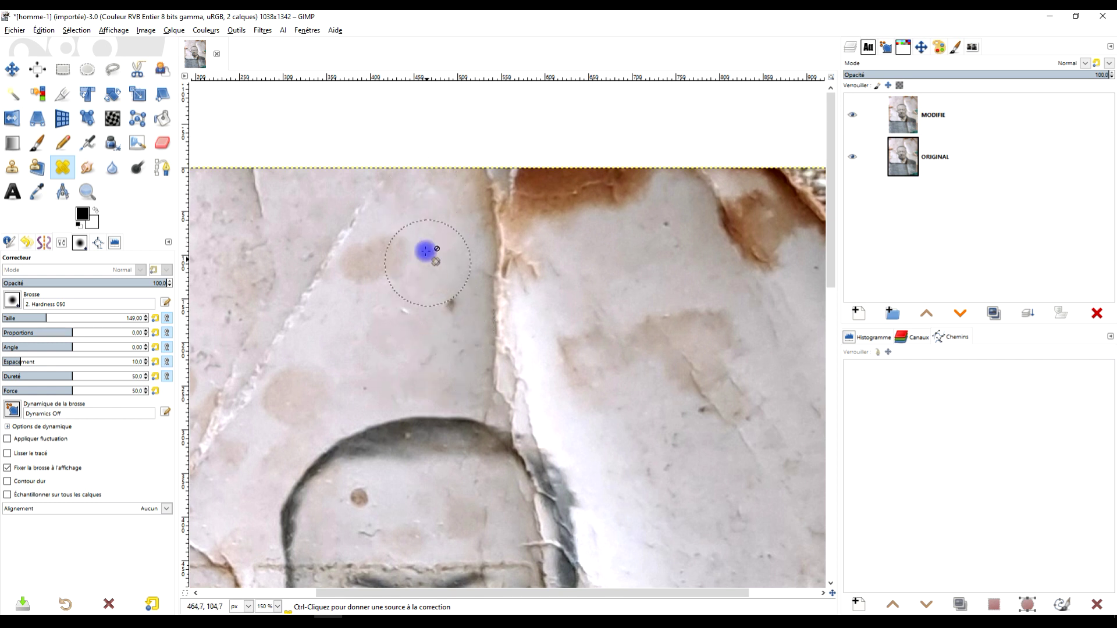
{"action": "scroll", "coordinate": [445, 346], "scroll_direction": "down", "scroll_amount": 1, "text": "ctrl"}
{"action": "scroll", "coordinate": [504, 239], "scroll_direction": "down", "scroll_amount": 3}
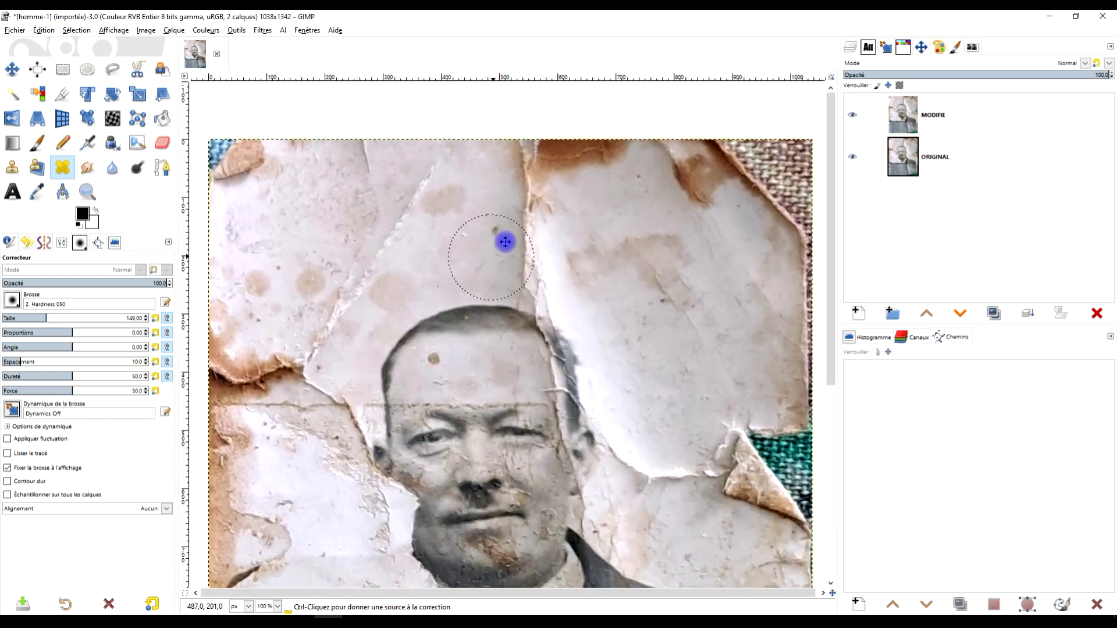
{"action": "scroll", "coordinate": [514, 220], "scroll_direction": "left", "scroll_amount": 1}
{"action": "scroll", "coordinate": [526, 194], "scroll_direction": "up", "scroll_amount": 1}
{"action": "scroll", "coordinate": [514, 215], "scroll_direction": "right", "scroll_amount": 1}
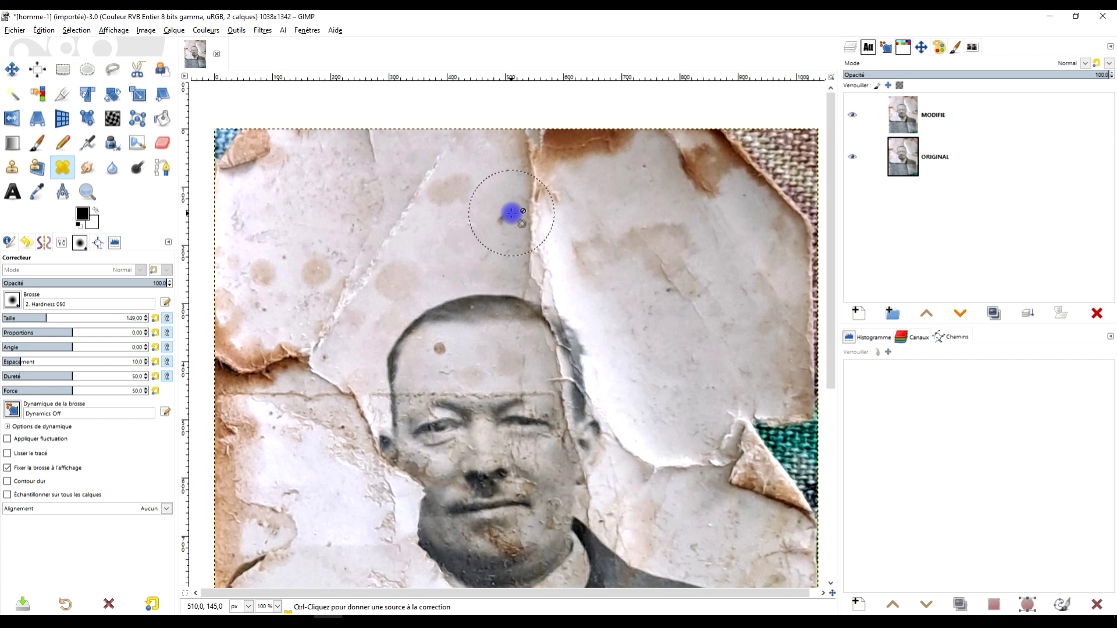
Make a narrow rectangular selection of about 36 × 284 px in the clean background, from the image's upper edge to the man's hair
{"action": "left_click", "coordinate": [67, 71]}
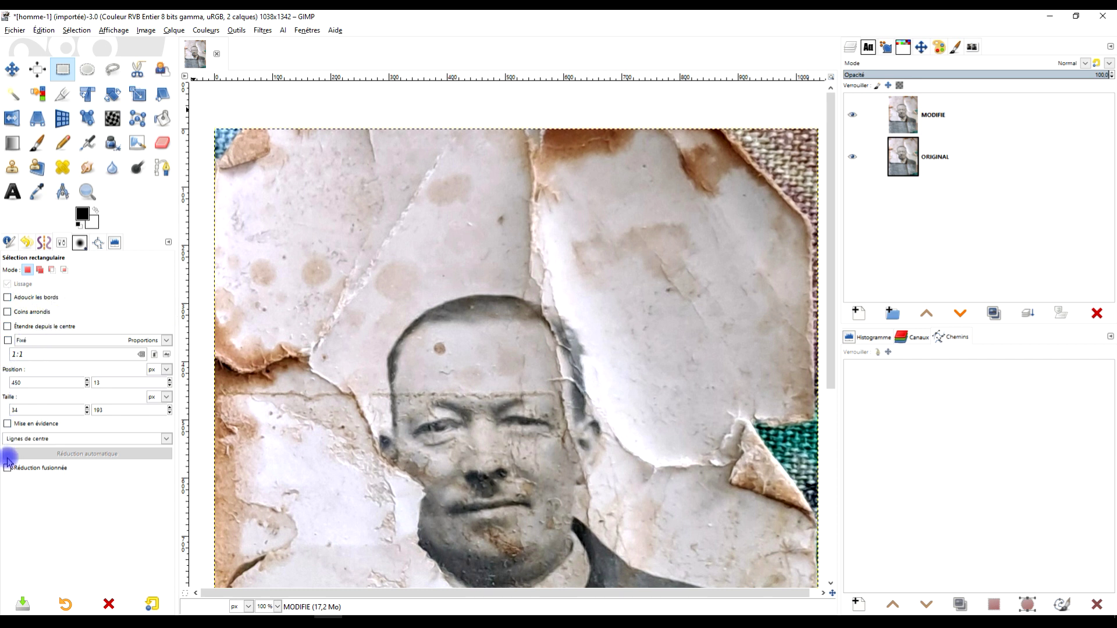
{"action": "left_click_drag", "start_coordinate": [473, 129], "coordinate": [495, 289]}
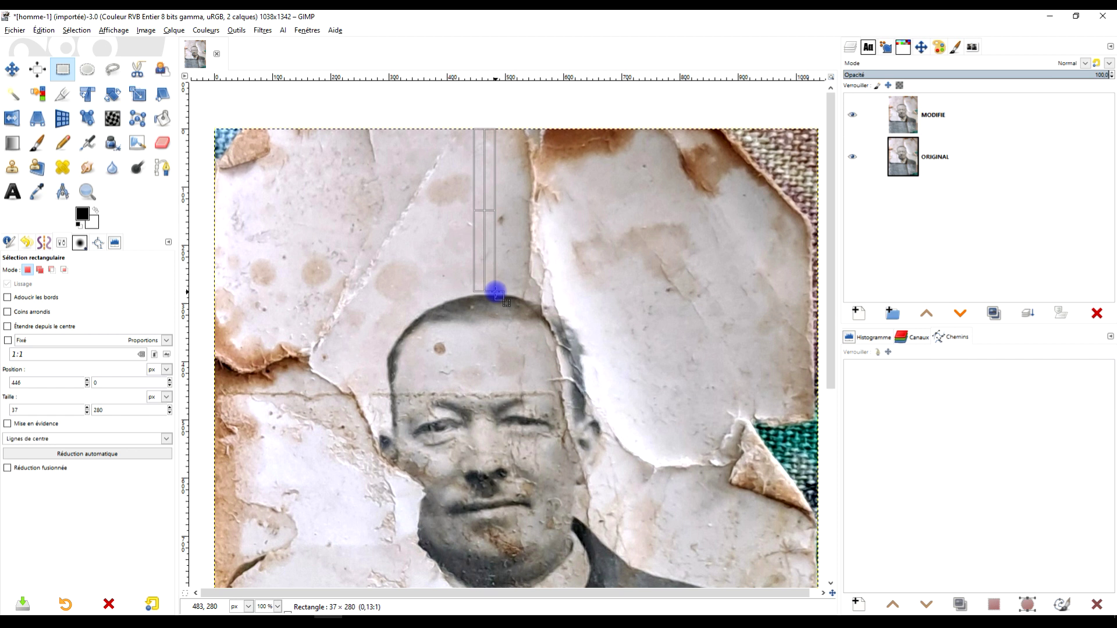
{"action": "left_click_drag", "start_coordinate": [494, 296], "coordinate": [495, 295]}
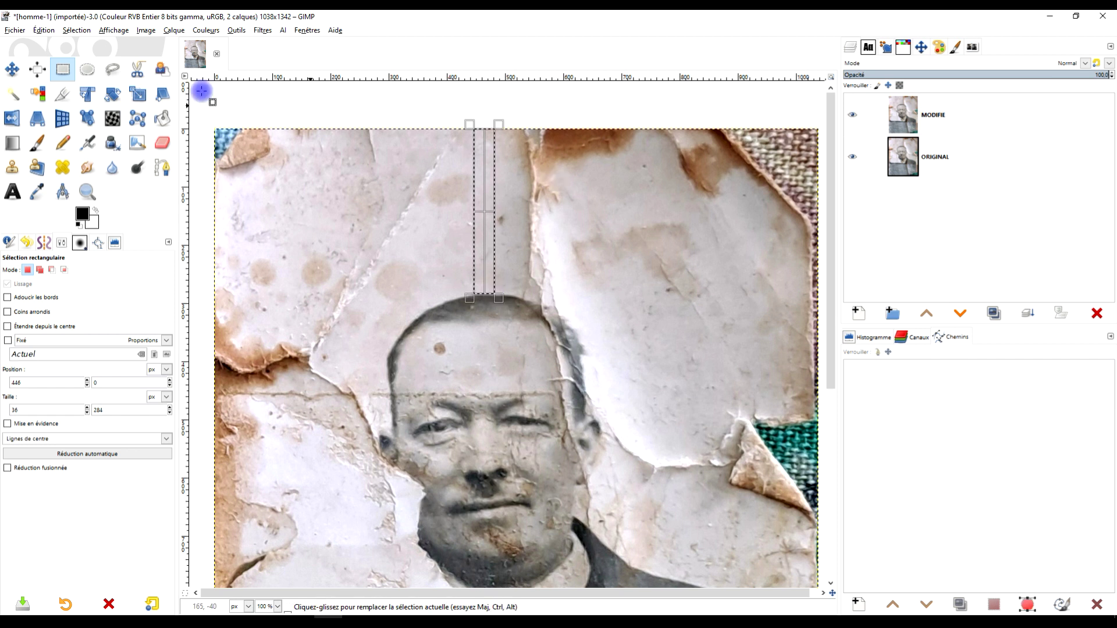
Copy the selected clean background strip and paste it as a new layer
{"action": "left_click", "coordinate": [44, 29]}
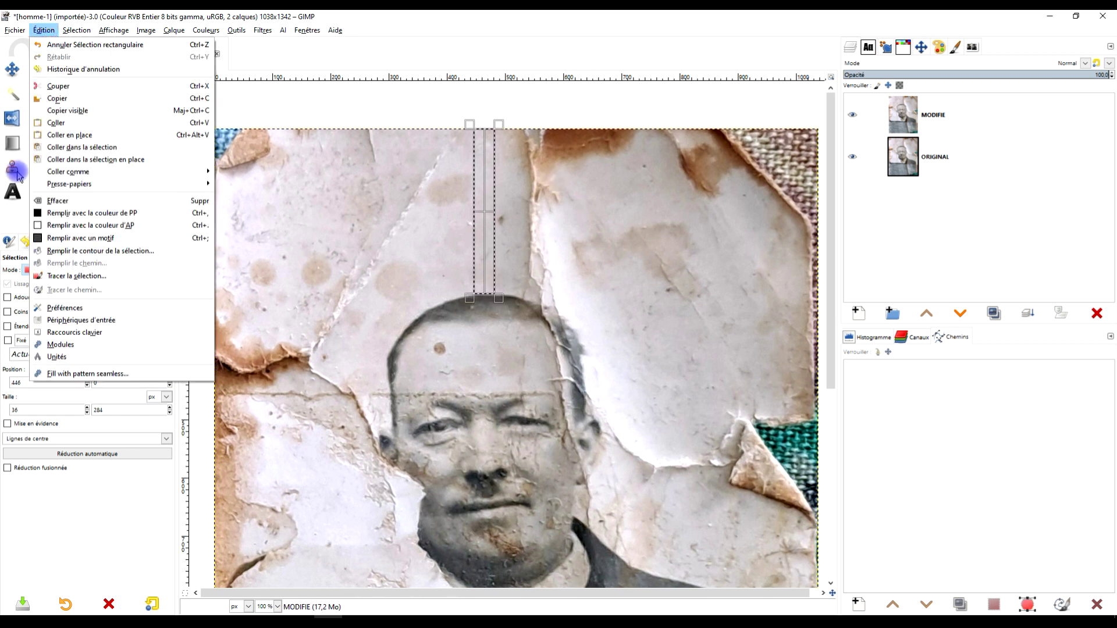
{"action": "left_click", "coordinate": [64, 102]}
{"action": "left_click", "coordinate": [44, 29]}
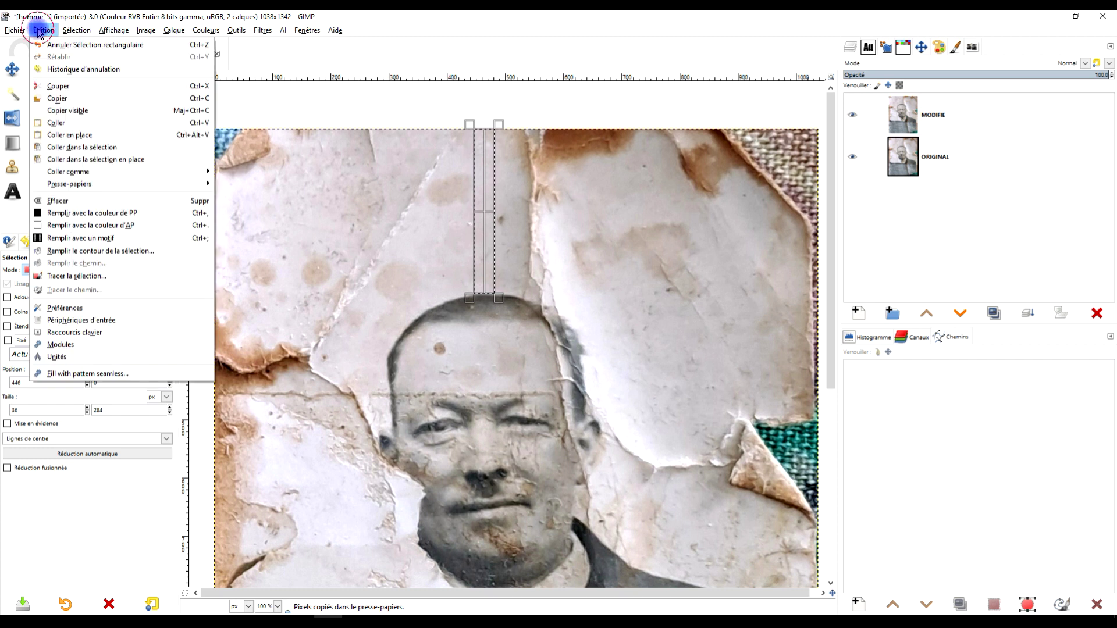
{"action": "left_click", "coordinate": [64, 124]}
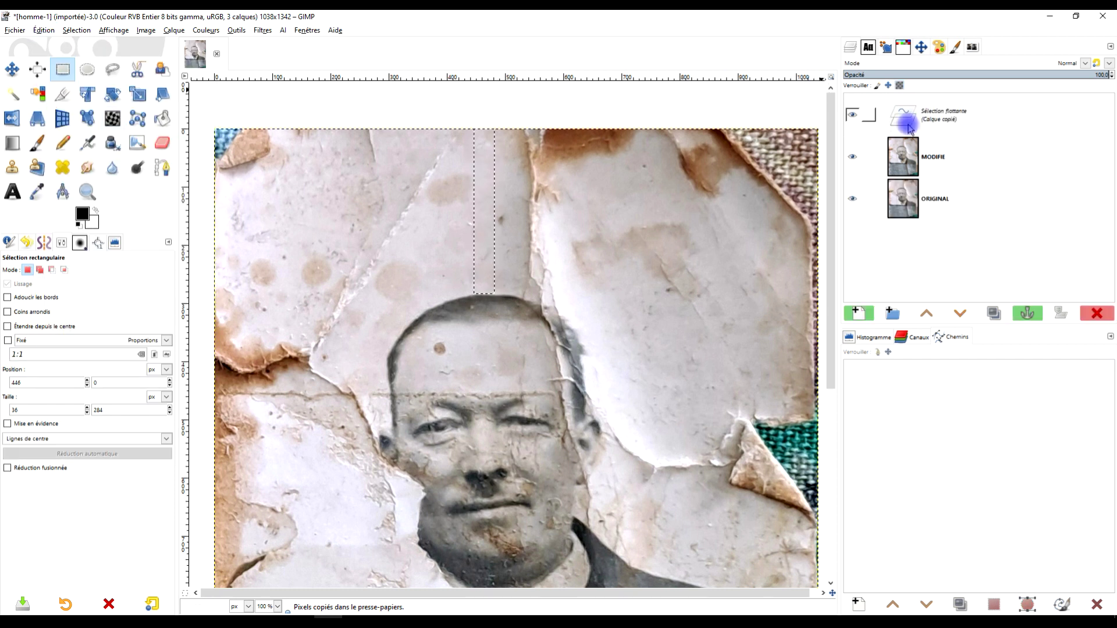
{"action": "left_click", "coordinate": [865, 317]}
Rename the pasted strip layer as arrière-plan
{"action": "double_click", "coordinate": [937, 116]}
{"action": "type", "text": "A"}
{"action": "key", "text": "Caps_Lock"}
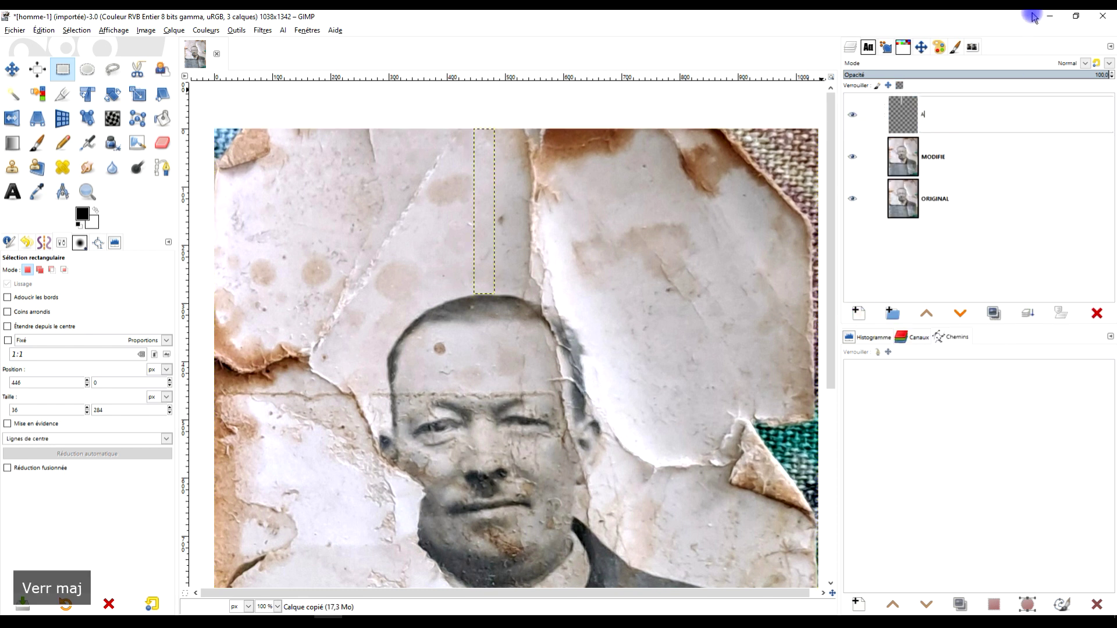
{"action": "key", "text": "BackSpace"}
{"action": "type", "text": "R"}
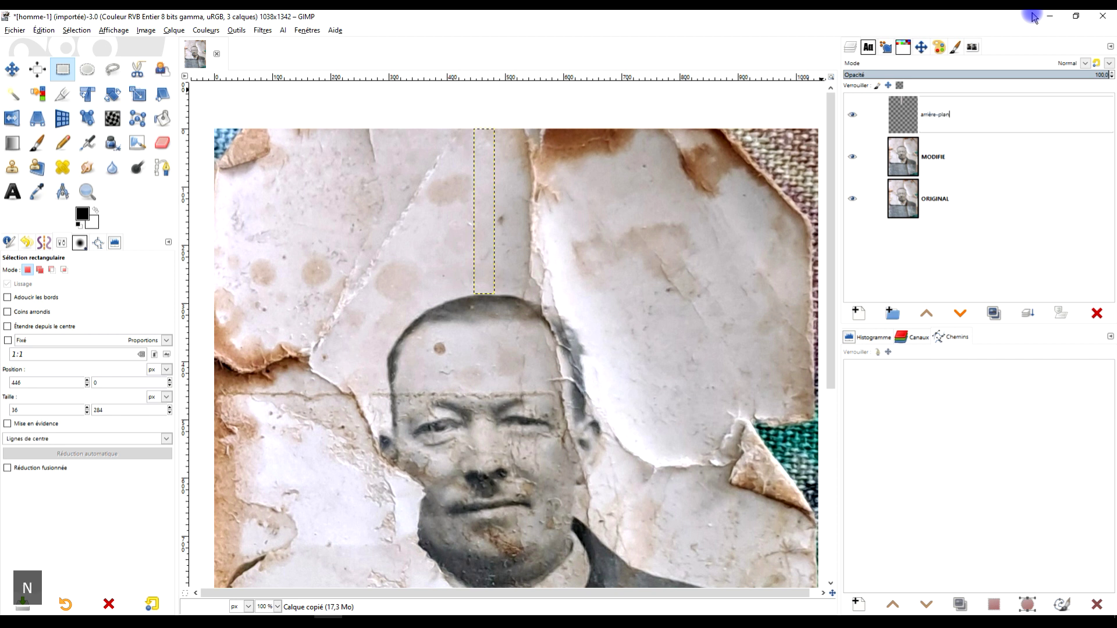
{"action": "key", "text": "Return"}
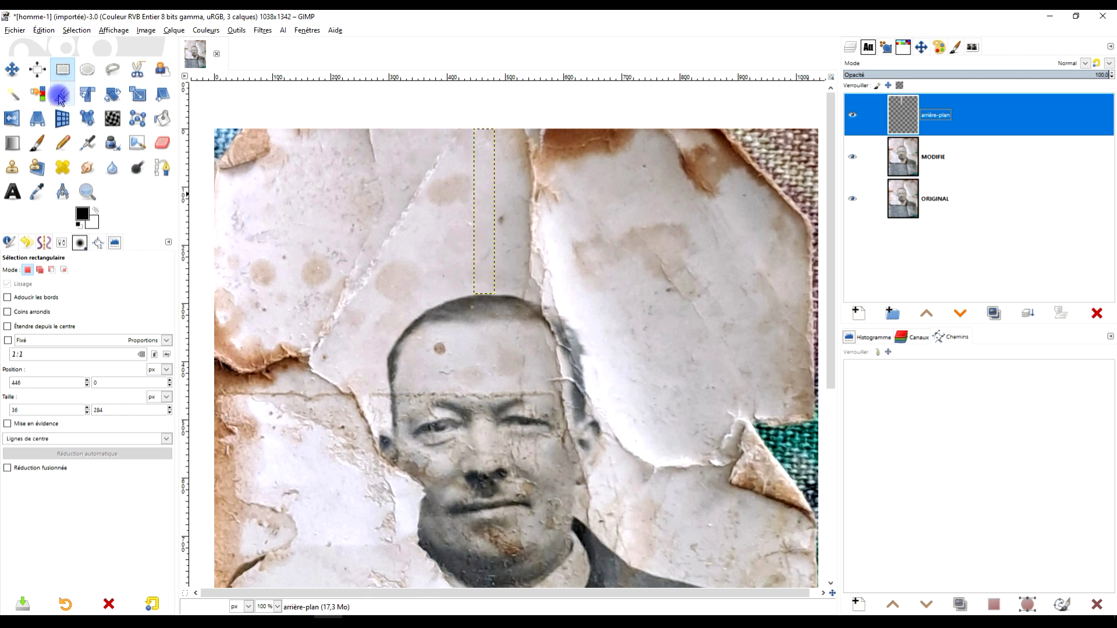
Stretch the arrière-plan strip horizontally with the Scale tool to about 1039 px, covering the photo from edge to edge
{"action": "left_click", "coordinate": [140, 96]}
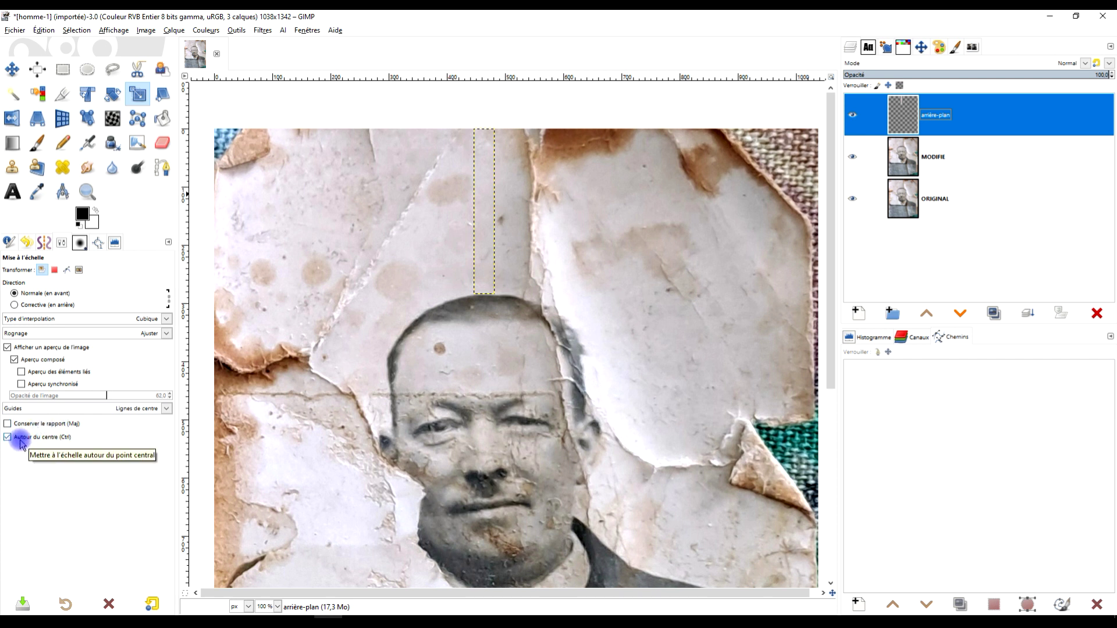
{"action": "left_click", "coordinate": [483, 206]}
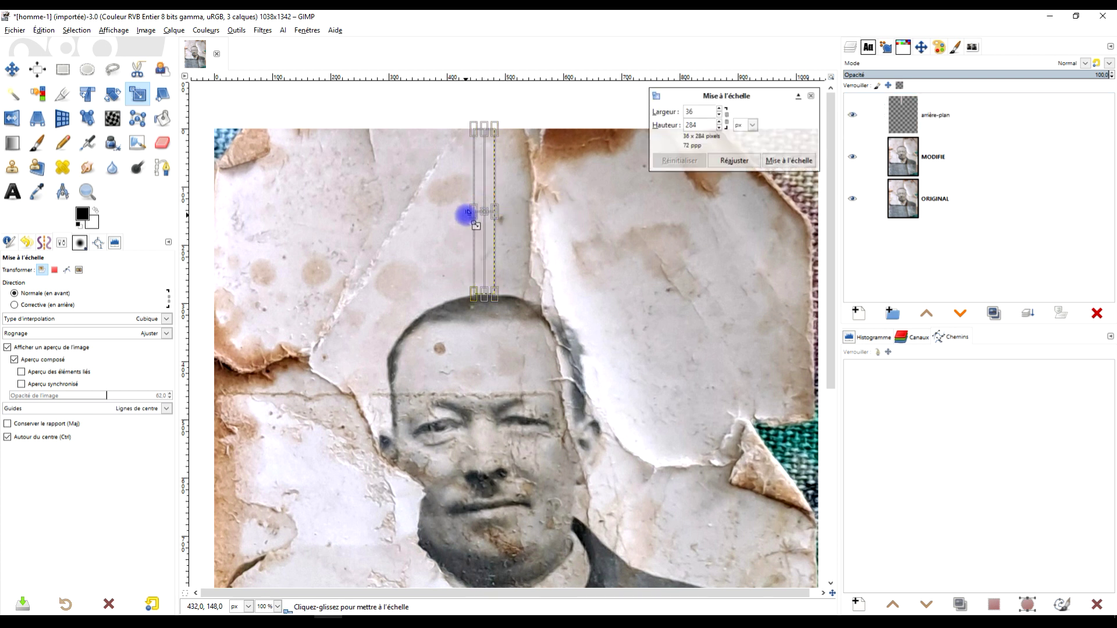
{"action": "left_click_drag", "start_coordinate": [472, 212], "coordinate": [273, 196]}
{"action": "left_click_drag", "start_coordinate": [181, 194], "coordinate": [185, 187]}
{"action": "left_click_drag", "start_coordinate": [556, 313], "coordinate": [480, 349]}
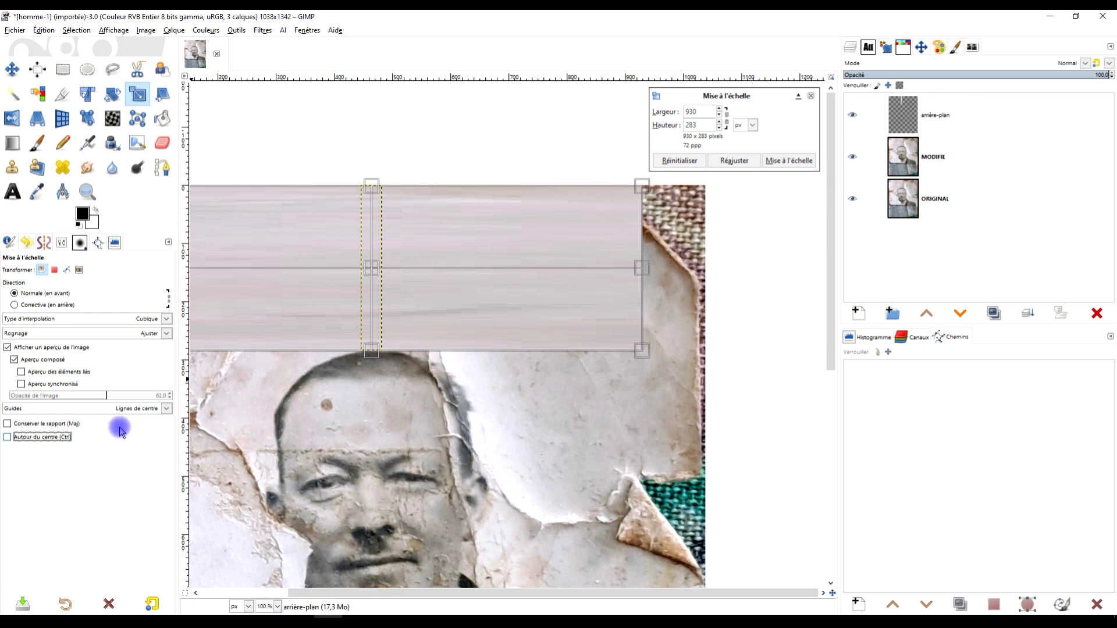
{"action": "left_click_drag", "start_coordinate": [639, 267], "coordinate": [704, 271]}
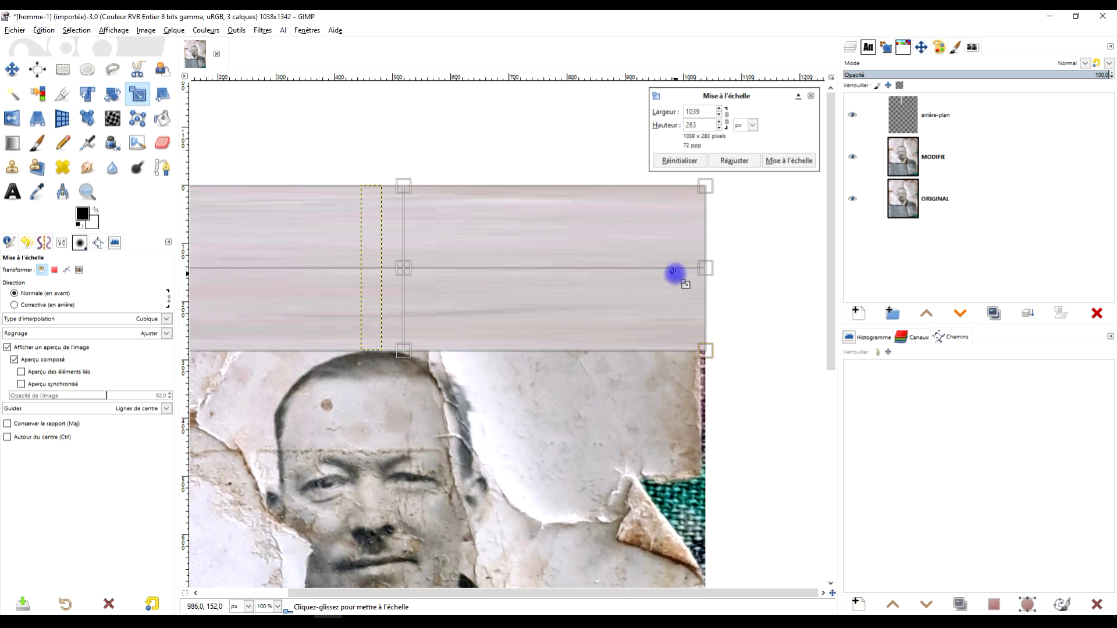
Extend the strip's height down to the photo's lower edge, about 1339 px, and apply the scaling
{"action": "scroll", "coordinate": [674, 273], "scroll_direction": "down", "scroll_amount": 3}
{"action": "scroll", "coordinate": [529, 230], "scroll_direction": "up", "scroll_amount": 2}
{"action": "left_click_drag", "start_coordinate": [544, 176], "coordinate": [415, 592]}
{"action": "scroll", "coordinate": [507, 463], "scroll_direction": "down", "scroll_amount": 5}
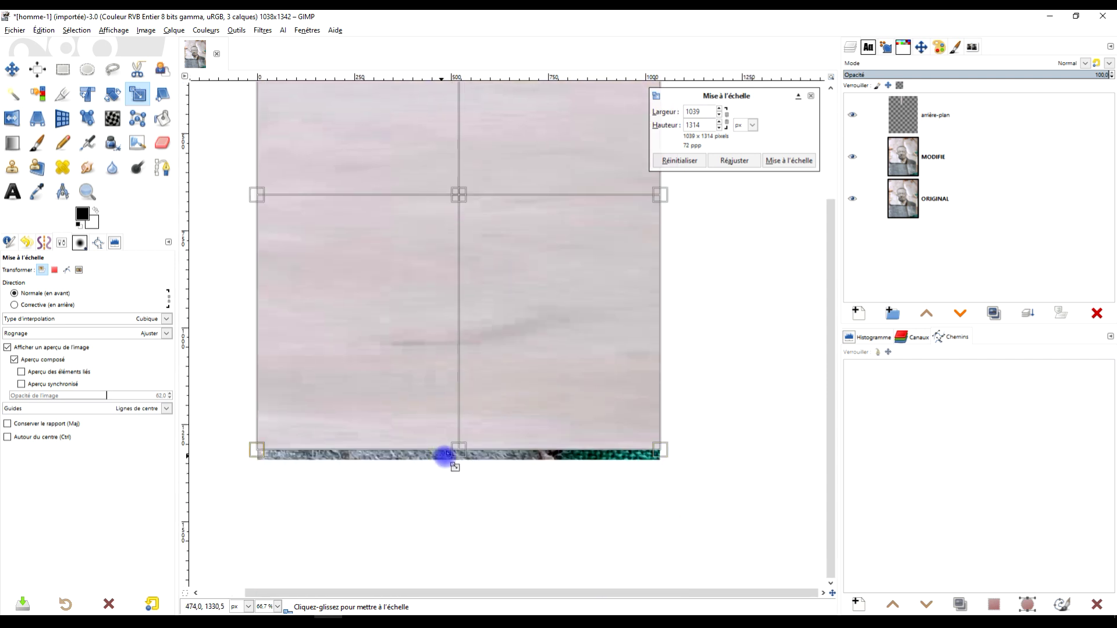
{"action": "left_click_drag", "start_coordinate": [458, 450], "coordinate": [458, 463]}
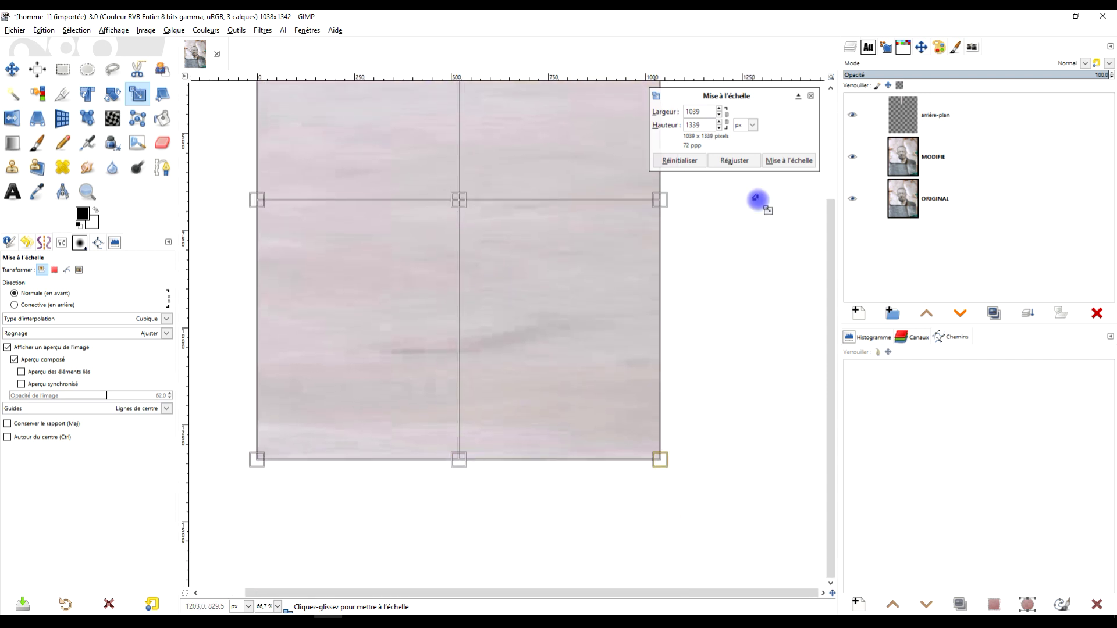
{"action": "left_click", "coordinate": [783, 162]}
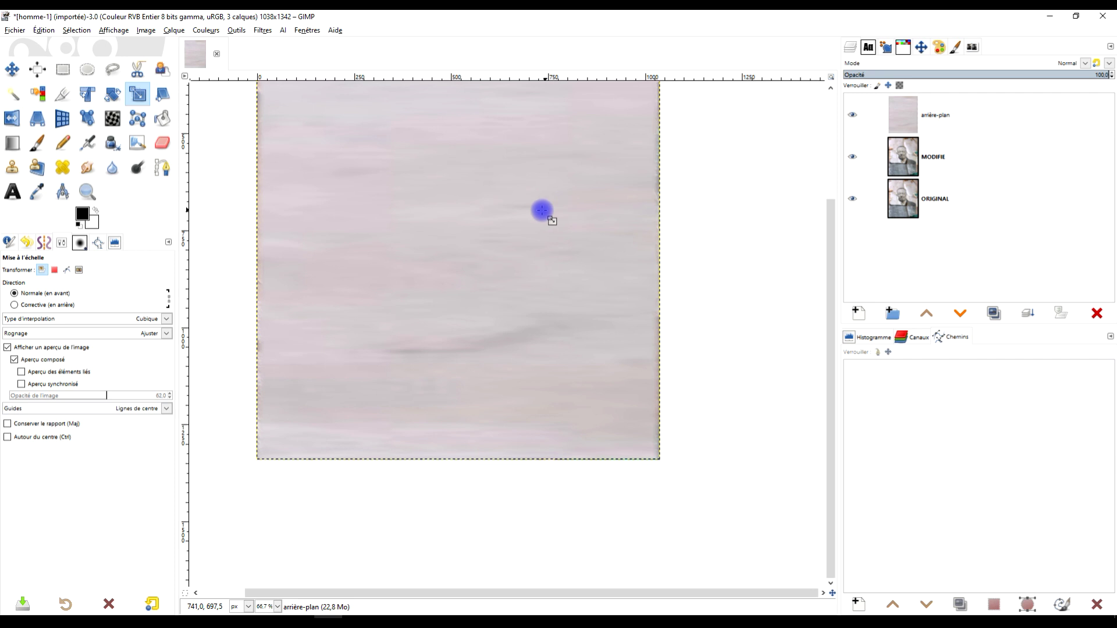
Scale the arrière-plan layer again to about 1062 × 1348 px so it slightly overlaps the photo's edges
{"action": "left_click", "coordinate": [399, 245]}
{"action": "left_click_drag", "start_coordinate": [260, 316], "coordinate": [257, 317]}
{"action": "left_click_drag", "start_coordinate": [662, 320], "coordinate": [669, 321]}
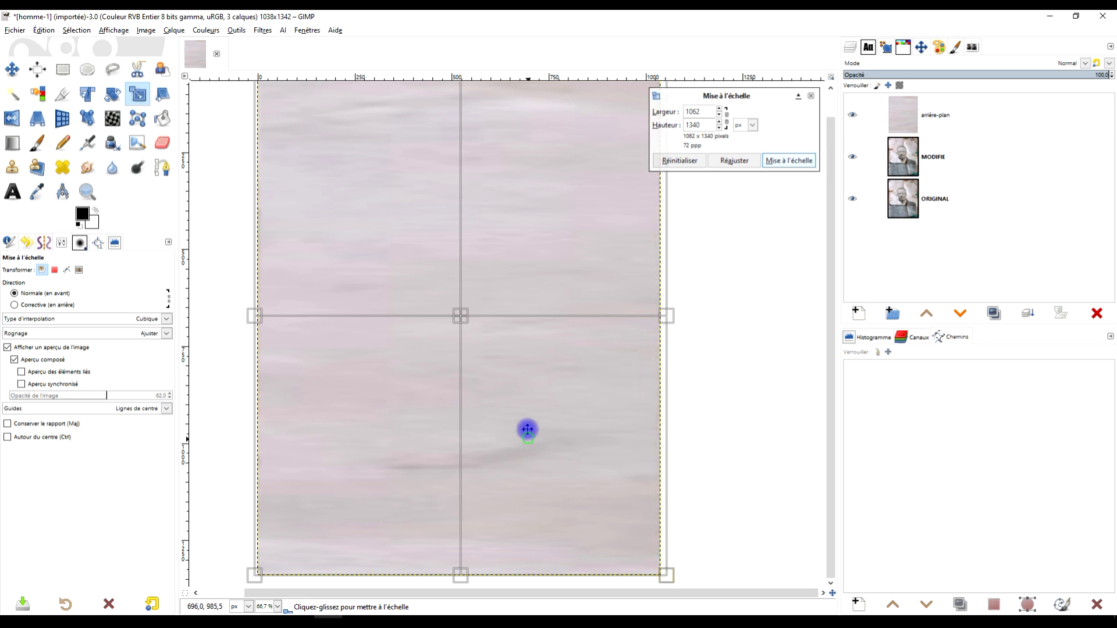
{"action": "scroll", "coordinate": [457, 496], "scroll_direction": "down", "scroll_amount": 2}
{"action": "left_click_drag", "start_coordinate": [458, 530], "coordinate": [457, 533]}
{"action": "left_click", "coordinate": [789, 160]}
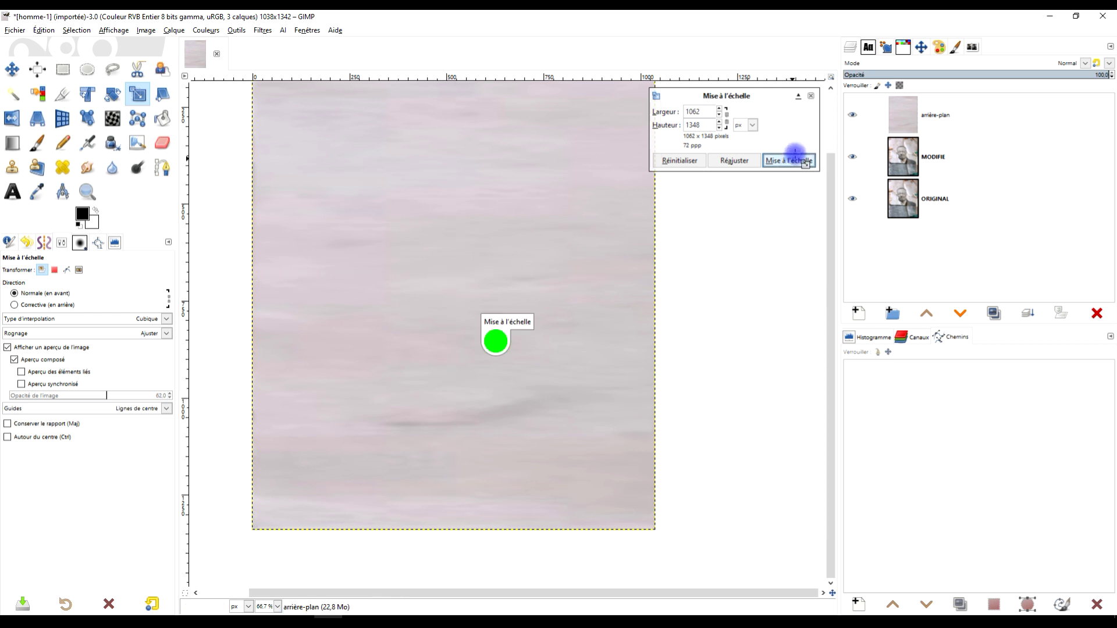
{"action": "key", "text": "ctrl"}
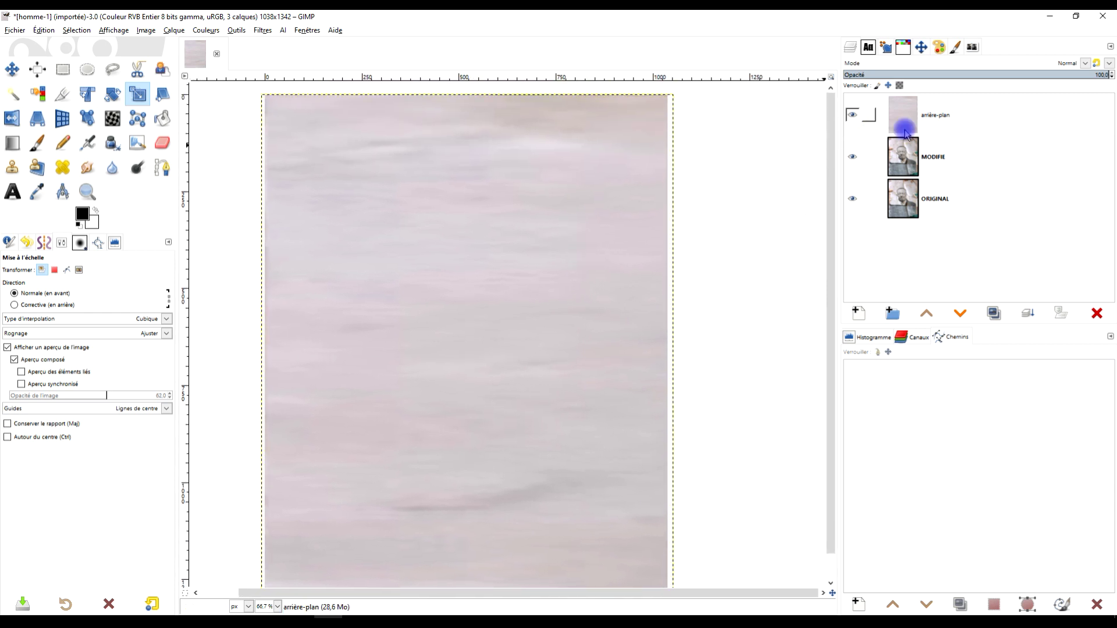
Apply a Gaussian blur of size 9,17 to the arrière-plan layer and fit the layer to the image size
{"action": "left_click", "coordinate": [264, 30]}
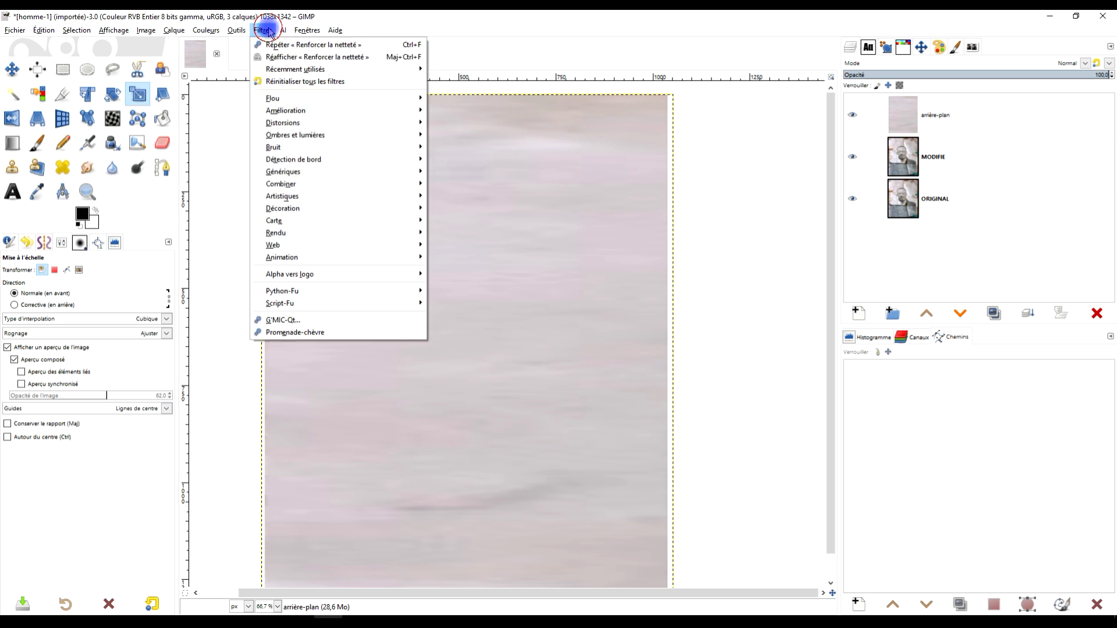
{"action": "mouse_move", "coordinate": [268, 99]}
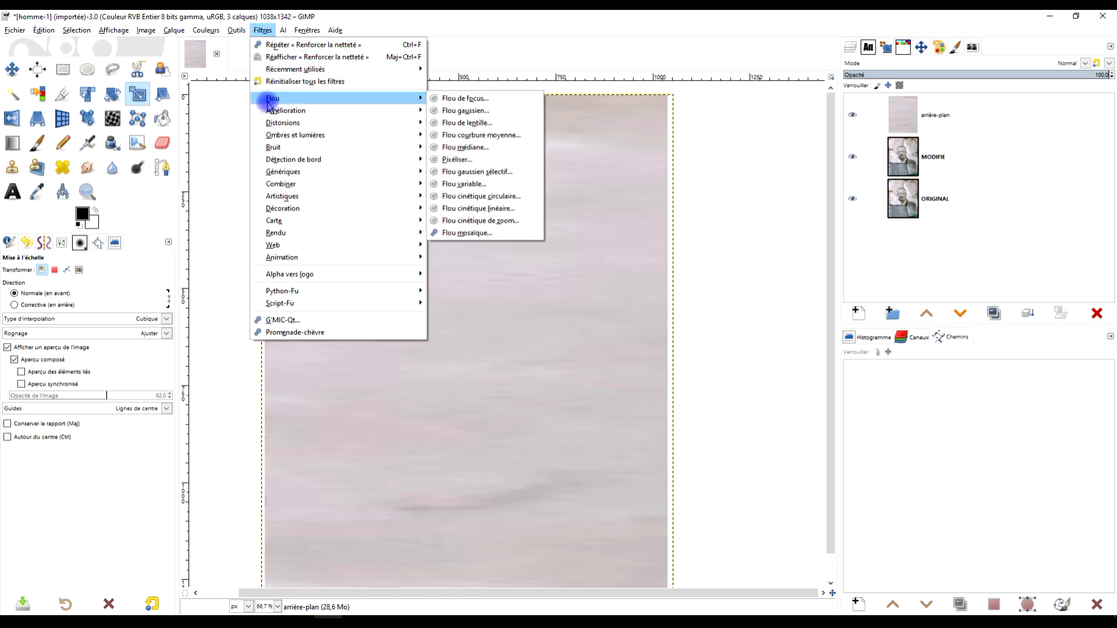
{"action": "left_click", "coordinate": [484, 111]}
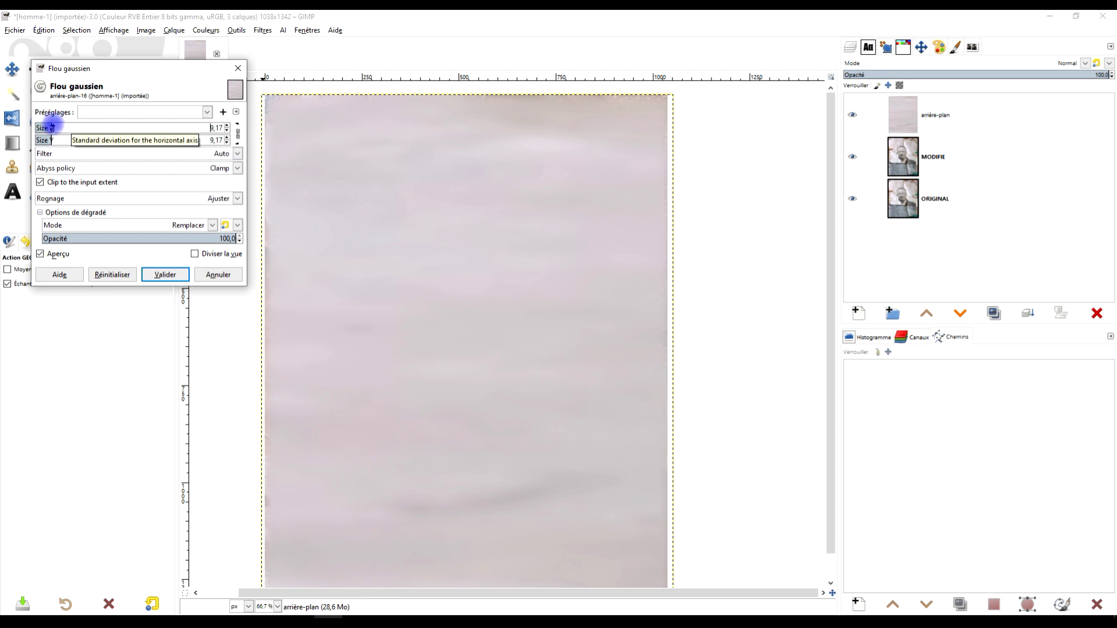
{"action": "left_click", "coordinate": [174, 279]}
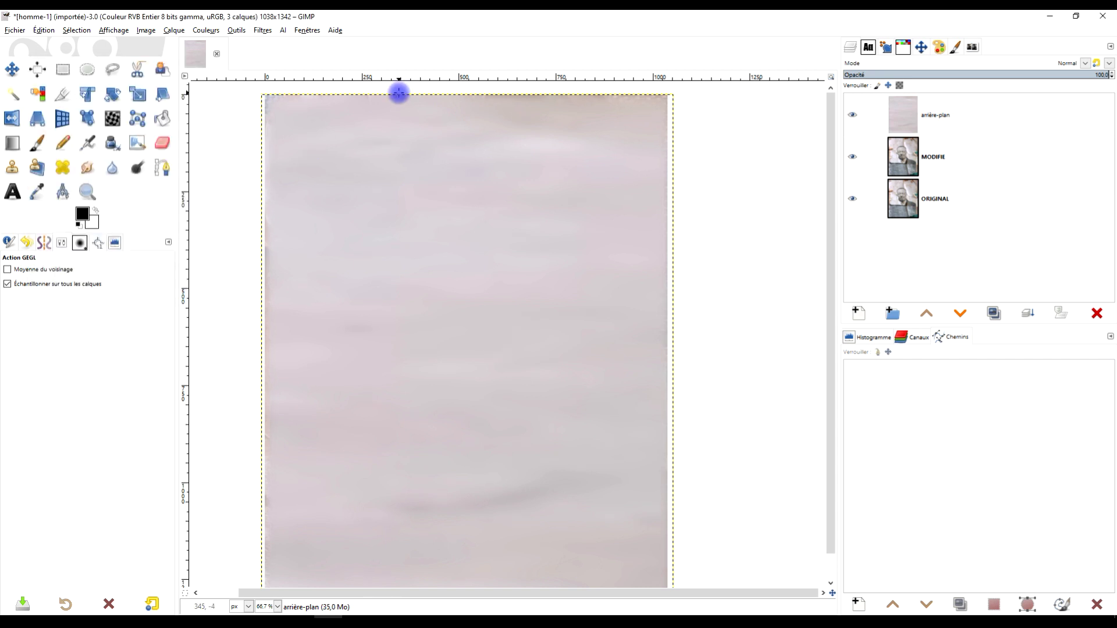
{"action": "right_click", "coordinate": [904, 117]}
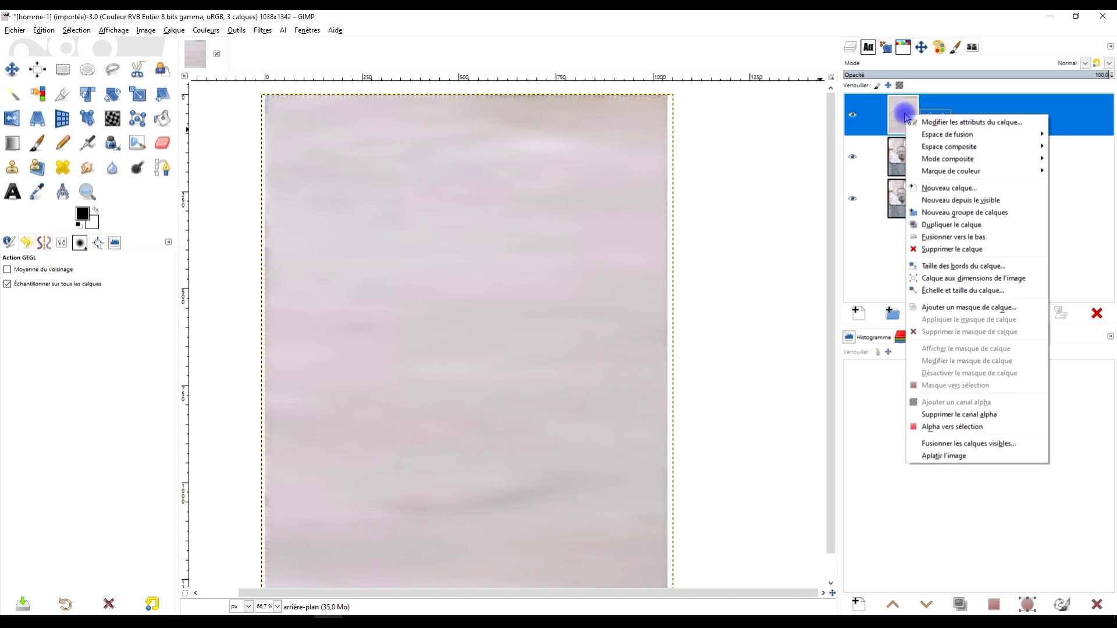
{"action": "left_click", "coordinate": [1008, 279]}
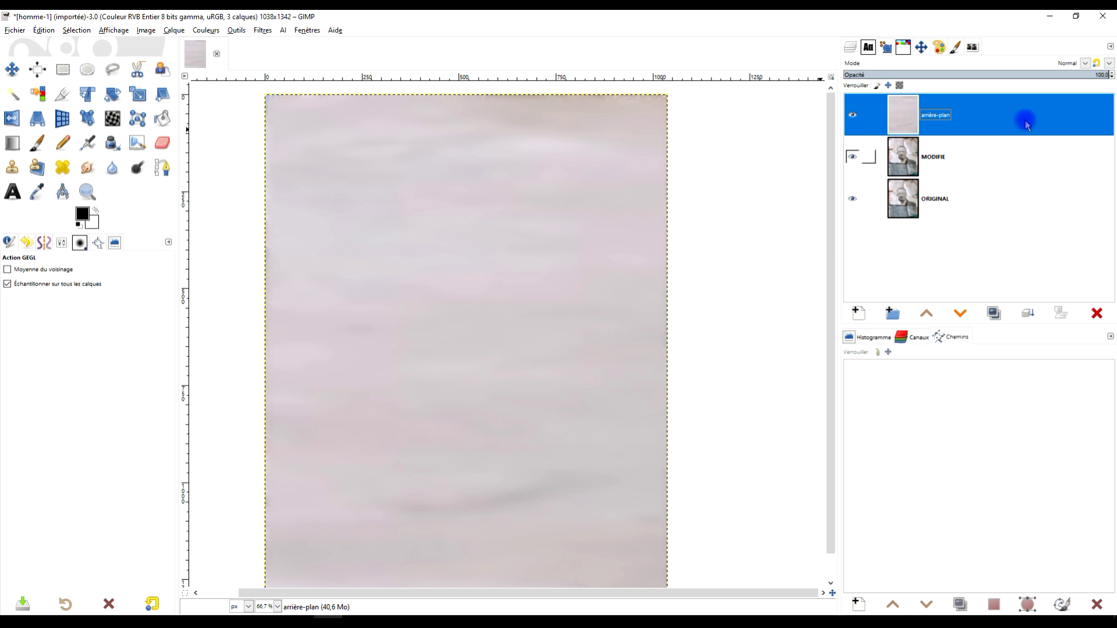
Add a black, fully transparent layer mask to the arrière-plan layer
{"action": "right_click", "coordinate": [908, 122]}
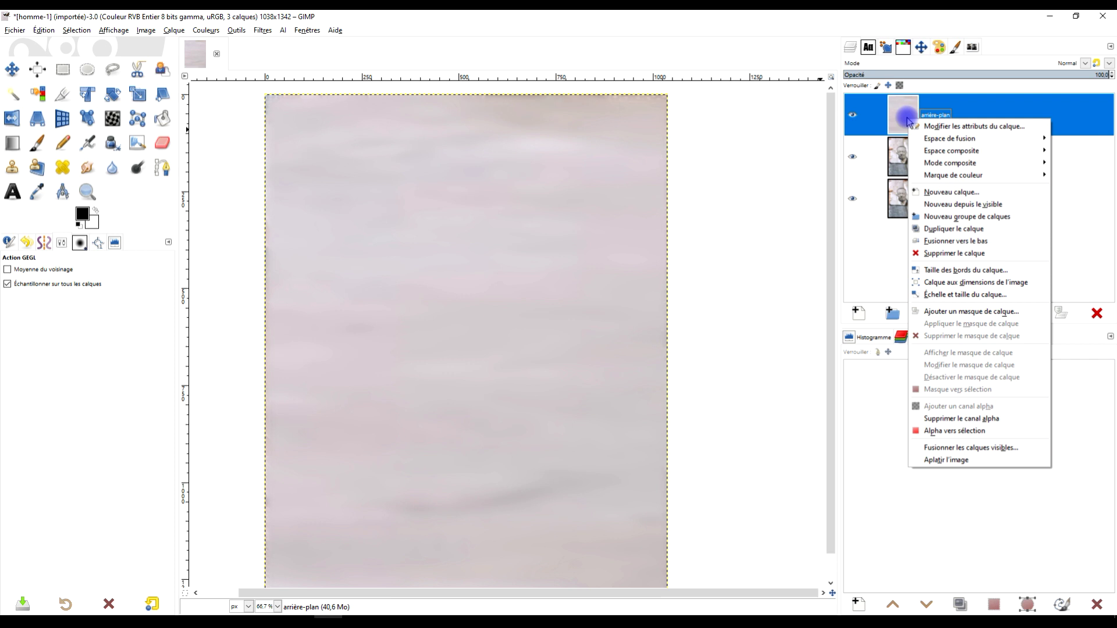
{"action": "left_click", "coordinate": [988, 312]}
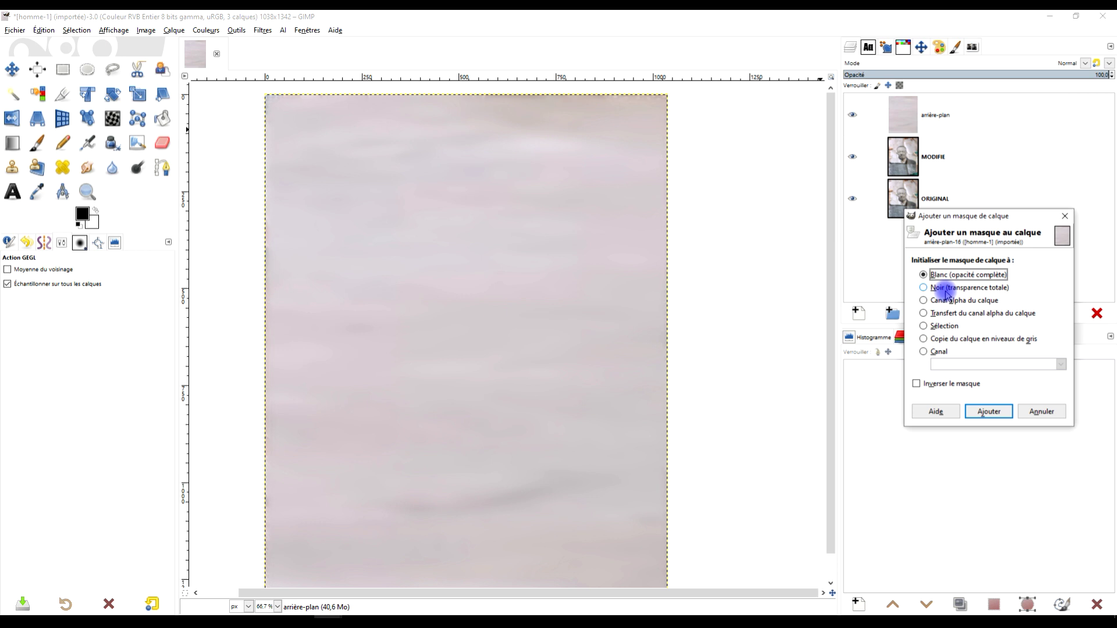
{"action": "left_click", "coordinate": [965, 288]}
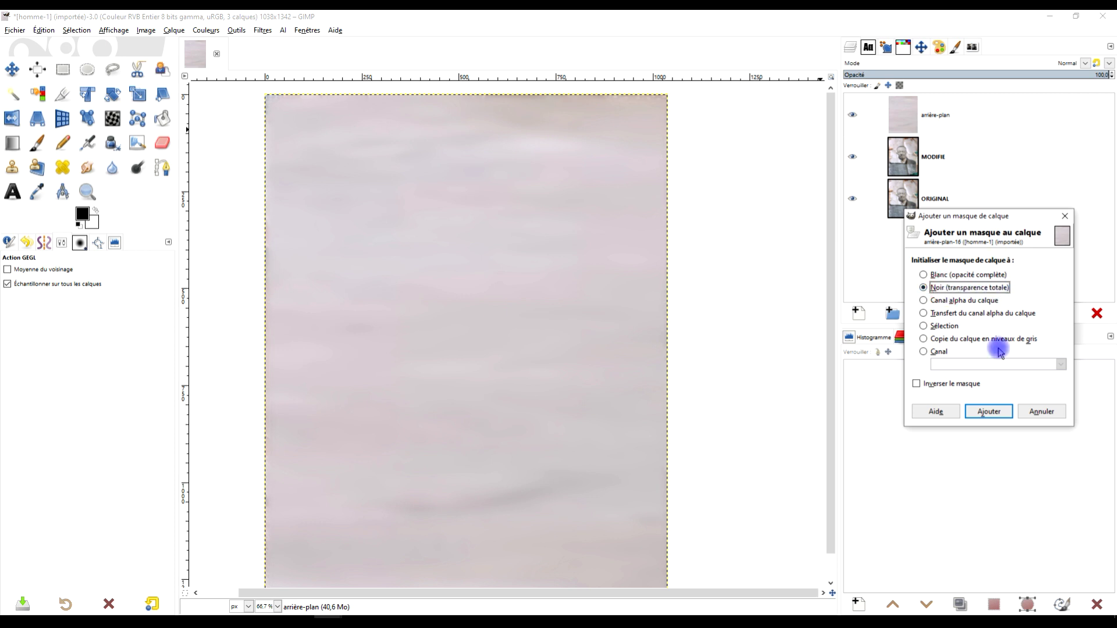
{"action": "left_click", "coordinate": [988, 411]}
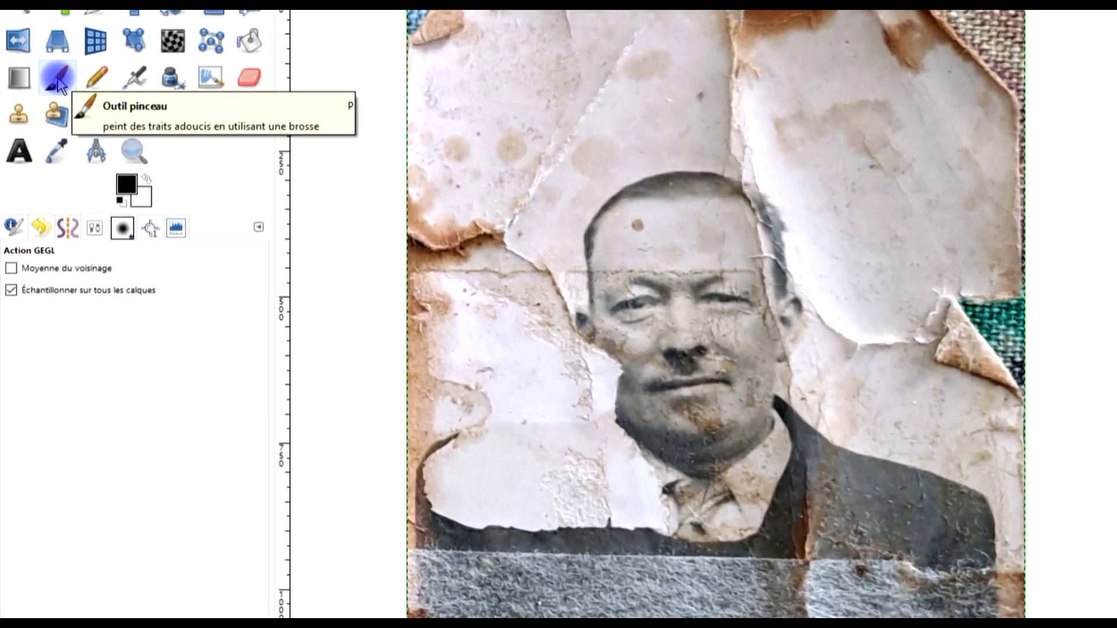
Set up the Paintbrush with white as foreground colour and the Hardness 075 brush at size 121
{"action": "left_click", "coordinate": [57, 86]}
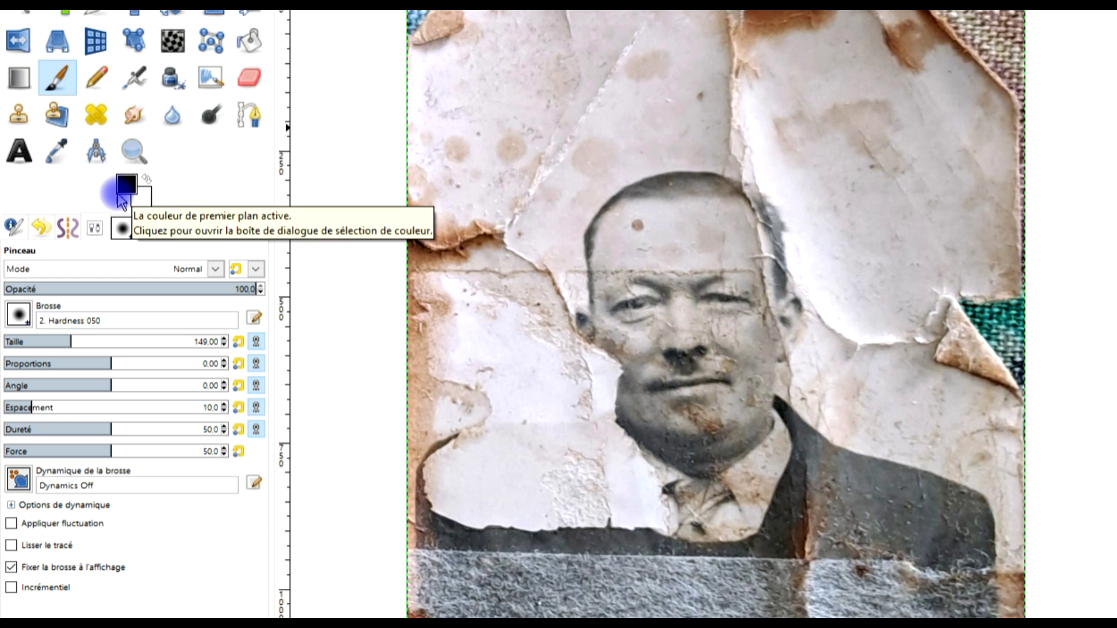
{"action": "left_click", "coordinate": [145, 179]}
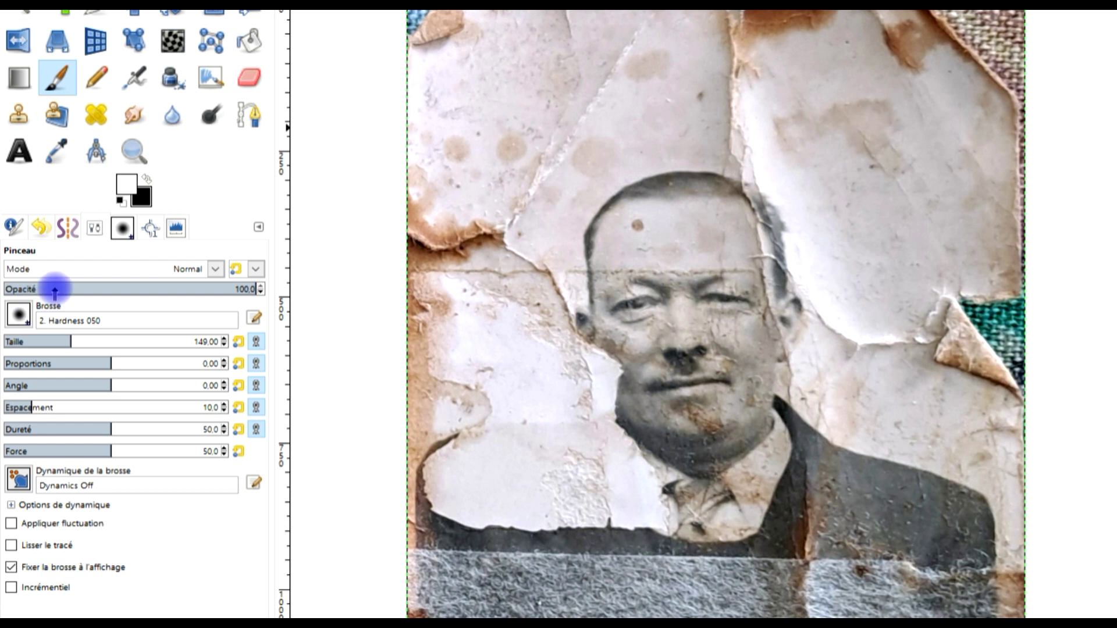
{"action": "left_click", "coordinate": [29, 323]}
{"action": "left_click", "coordinate": [57, 366]}
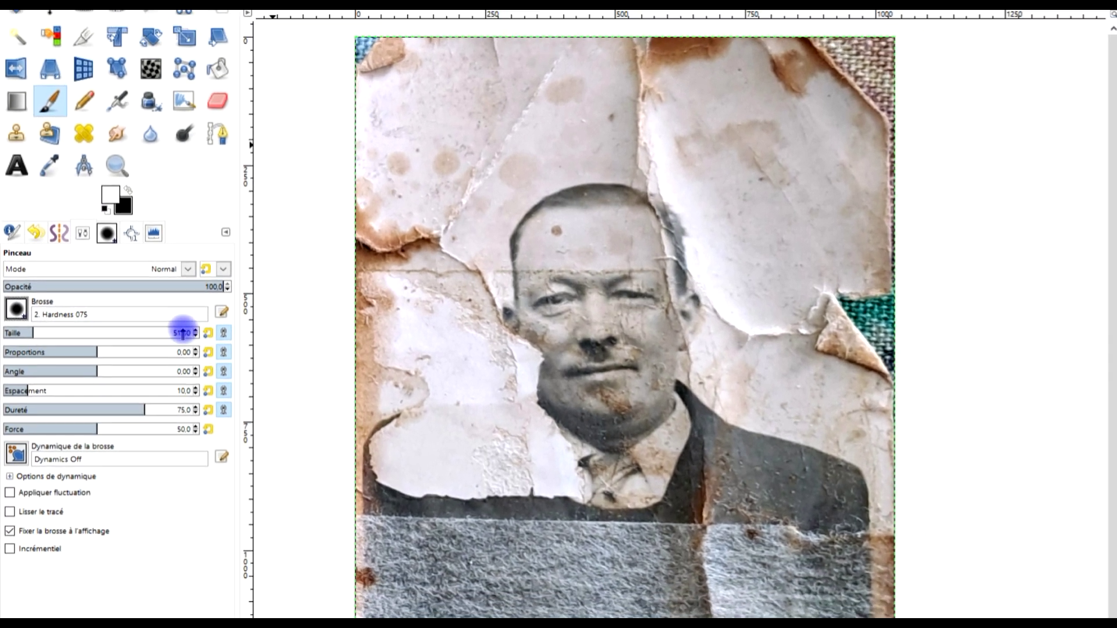
{"action": "left_click", "coordinate": [51, 325]}
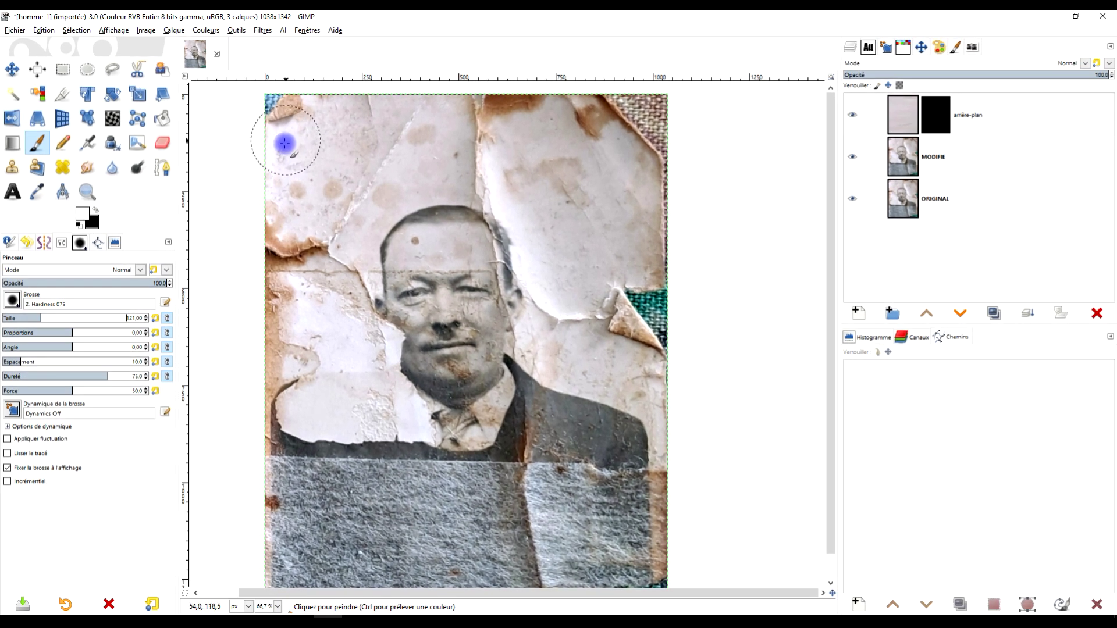
Enlarge the brush to size 247 and paint white on the mask over the damaged background above and beside the man's head
{"action": "left_click_drag", "start_coordinate": [299, 163], "coordinate": [292, 173]}
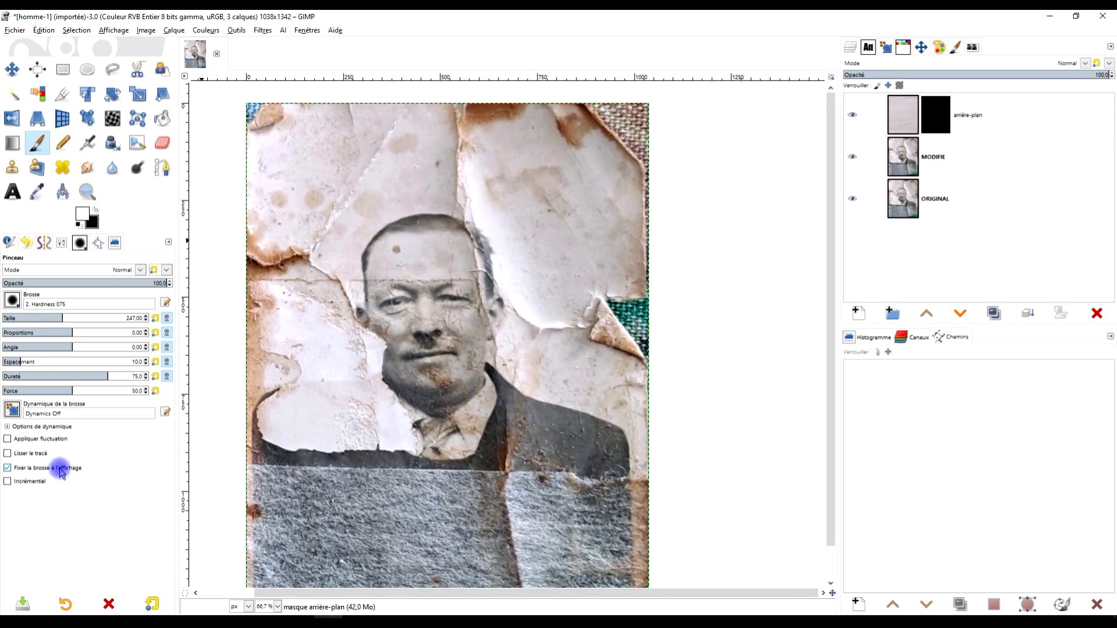
{"action": "scroll", "coordinate": [437, 211], "scroll_direction": "up", "scroll_amount": 1}
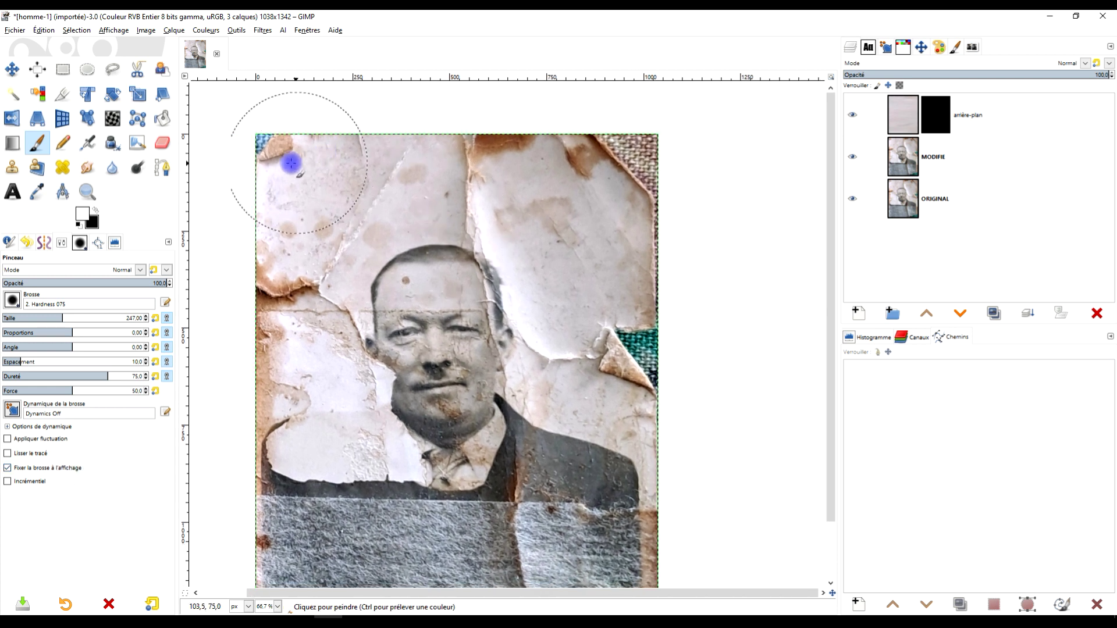
{"action": "mouse_move", "coordinate": [307, 163]}
{"action": "left_mouse_down"}
{"action": "mouse_move", "coordinate": [286, 151]}
{"action": "mouse_move", "coordinate": [627, 157]}
{"action": "mouse_move", "coordinate": [595, 161]}
{"action": "mouse_move", "coordinate": [641, 278]}
{"action": "mouse_move", "coordinate": [651, 369]}
{"action": "mouse_move", "coordinate": [609, 353]}
{"action": "mouse_move", "coordinate": [579, 312]}
{"action": "mouse_move", "coordinate": [559, 202]}
{"action": "mouse_move", "coordinate": [561, 252]}
{"action": "mouse_move", "coordinate": [581, 289]}
{"action": "mouse_move", "coordinate": [479, 168]}
{"action": "mouse_move", "coordinate": [388, 162]}
{"action": "mouse_move", "coordinate": [259, 218]}
{"action": "mouse_move", "coordinate": [237, 318]}
{"action": "mouse_move", "coordinate": [268, 290]}
{"action": "mouse_move", "coordinate": [280, 229]}
{"action": "mouse_move", "coordinate": [315, 212]}
{"action": "mouse_move", "coordinate": [274, 365]}
{"action": "mouse_move", "coordinate": [281, 399]}
{"action": "mouse_move", "coordinate": [301, 418]}
{"action": "mouse_move", "coordinate": [268, 427]}
{"action": "mouse_move", "coordinate": [312, 408]}
{"action": "mouse_move", "coordinate": [297, 367]}
{"action": "mouse_move", "coordinate": [308, 270]}
{"action": "mouse_move", "coordinate": [288, 355]}
{"action": "mouse_move", "coordinate": [299, 401]}
{"action": "mouse_move", "coordinate": [321, 421]}
{"action": "left_mouse_up"}
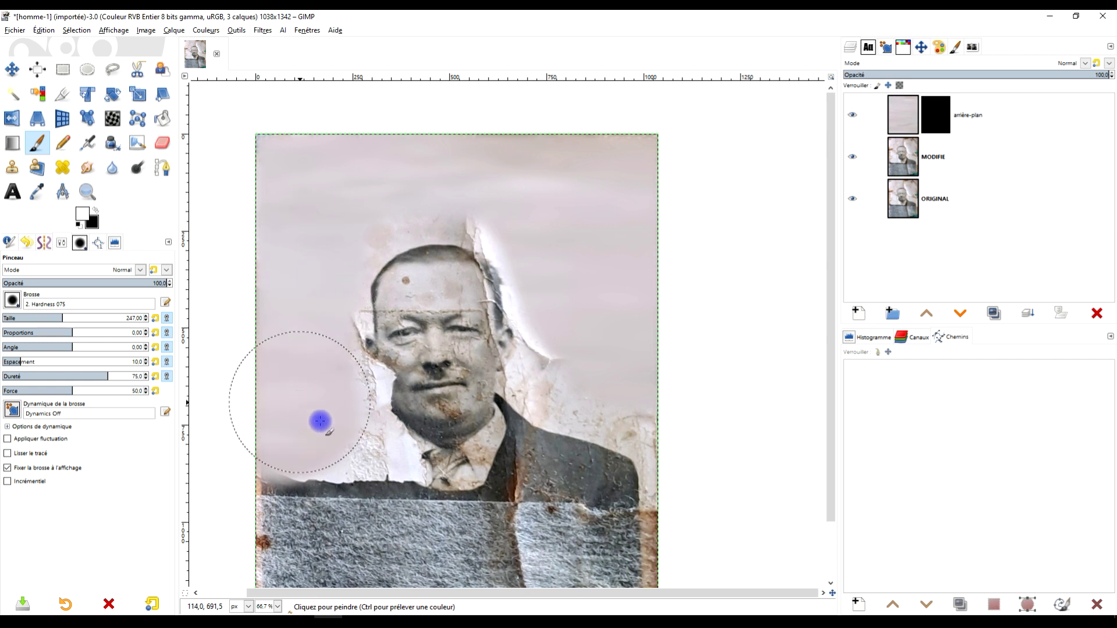
{"action": "scroll", "coordinate": [473, 252], "scroll_direction": "down", "scroll_amount": 2}
{"action": "scroll", "coordinate": [631, 325], "scroll_direction": "down", "scroll_amount": 2}
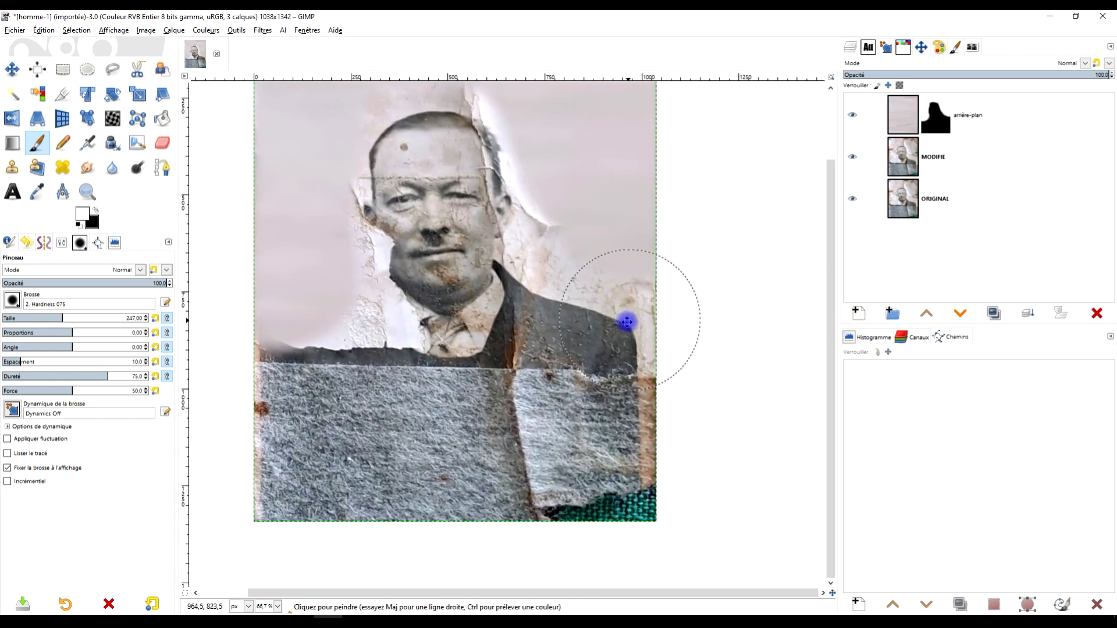
{"action": "scroll", "coordinate": [553, 317], "scroll_direction": "up", "scroll_amount": 2, "text": "ctrl"}
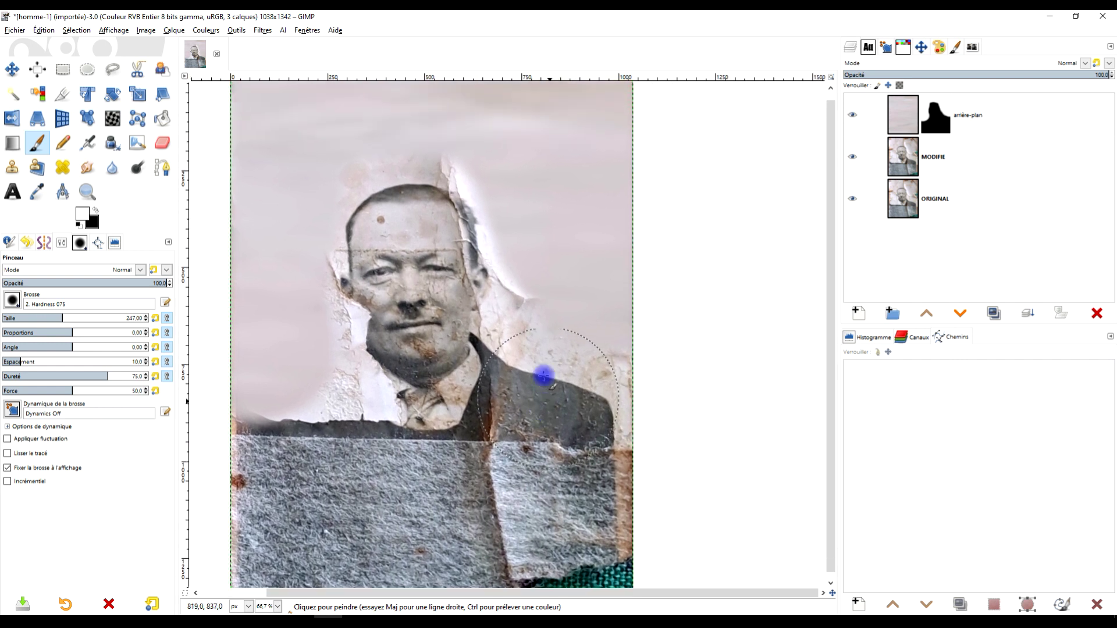
Paint white on the mask over the damaged background above the shoulder and along the hair and ear on the photo's right side
{"action": "mouse_move", "coordinate": [526, 283]}
{"action": "left_mouse_down"}
{"action": "mouse_move", "coordinate": [536, 287]}
{"action": "mouse_move", "coordinate": [526, 327]}
{"action": "mouse_move", "coordinate": [553, 364]}
{"action": "mouse_move", "coordinate": [669, 389]}
{"action": "left_mouse_up"}
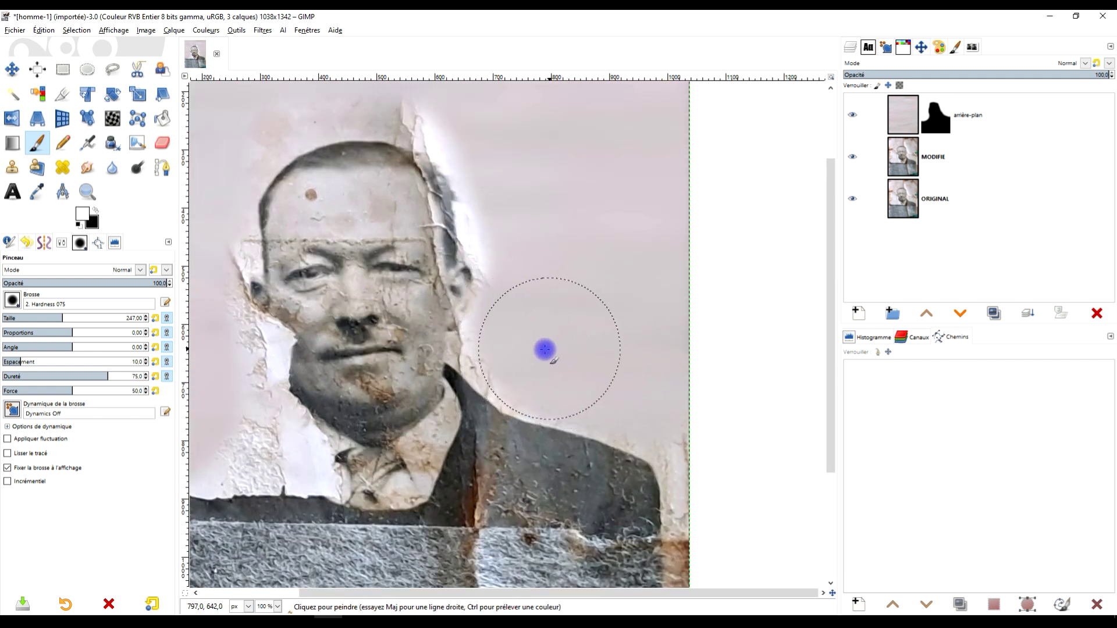
{"action": "mouse_move", "coordinate": [533, 300]}
{"action": "left_mouse_down"}
{"action": "mouse_move", "coordinate": [513, 173]}
{"action": "mouse_move", "coordinate": [471, 106]}
{"action": "mouse_move", "coordinate": [430, 85]}
{"action": "mouse_move", "coordinate": [320, 80]}
{"action": "mouse_move", "coordinate": [259, 103]}
{"action": "mouse_move", "coordinate": [418, 94]}
{"action": "mouse_move", "coordinate": [449, 118]}
{"action": "left_mouse_up"}
{"action": "scroll", "coordinate": [460, 183], "scroll_direction": "up", "scroll_amount": 2, "text": "ctrl"}
{"action": "scroll", "coordinate": [459, 233], "scroll_direction": "up", "scroll_amount": 3}
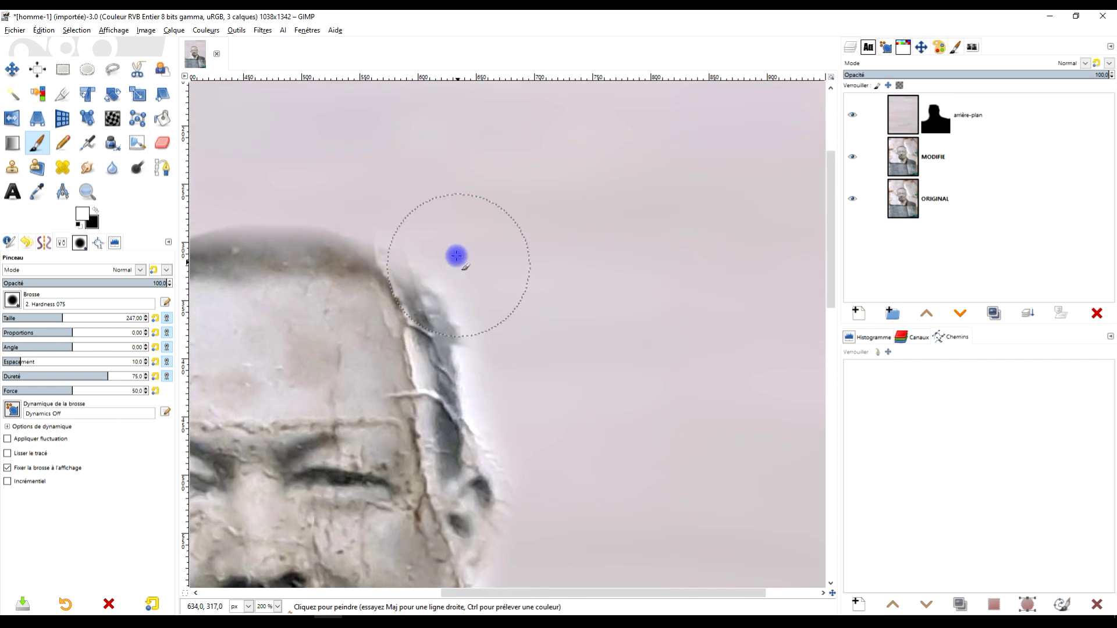
{"action": "mouse_move", "coordinate": [470, 257]}
{"action": "left_mouse_down"}
{"action": "mouse_move", "coordinate": [511, 436]}
{"action": "mouse_move", "coordinate": [538, 464]}
{"action": "left_mouse_up"}
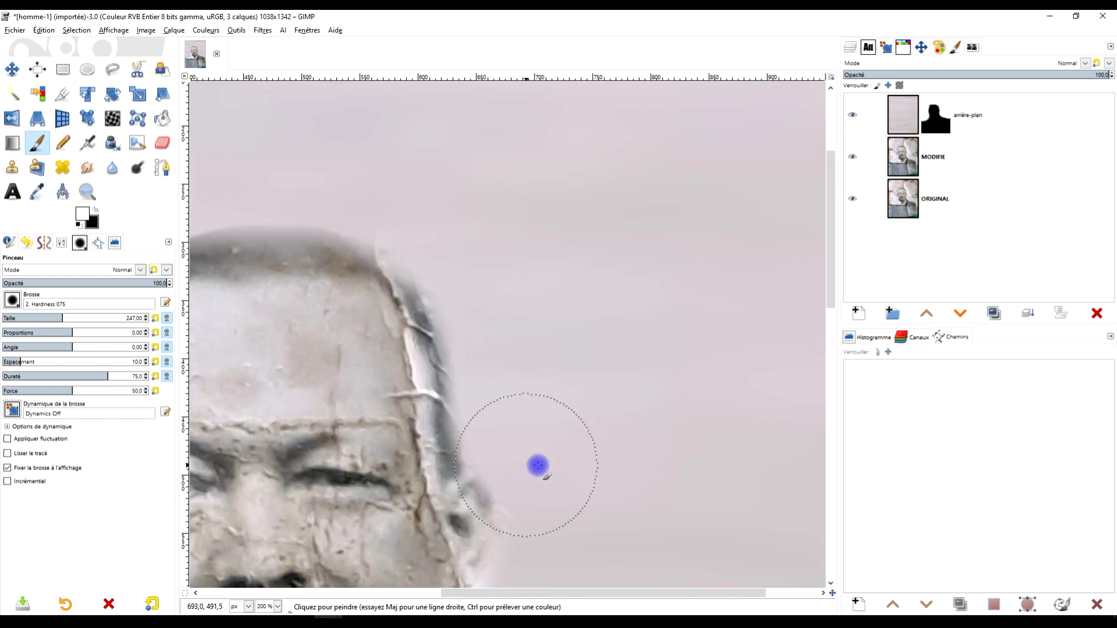
Paint white on the mask along the outline of the forehead and temple on the photo's left side
{"action": "key", "text": "space"}
{"action": "scroll", "coordinate": [367, 239], "scroll_direction": "down", "scroll_amount": 1, "text": "ctrl"}
{"action": "scroll", "coordinate": [304, 229], "scroll_direction": "up", "scroll_amount": 1, "text": "ctrl"}
{"action": "mouse_move", "coordinate": [304, 229]}
{"action": "left_mouse_down"}
{"action": "mouse_move", "coordinate": [325, 357]}
{"action": "mouse_move", "coordinate": [309, 197]}
{"action": "mouse_move", "coordinate": [365, 133]}
{"action": "mouse_move", "coordinate": [381, 133]}
{"action": "mouse_move", "coordinate": [335, 167]}
{"action": "mouse_move", "coordinate": [322, 229]}
{"action": "left_mouse_up"}
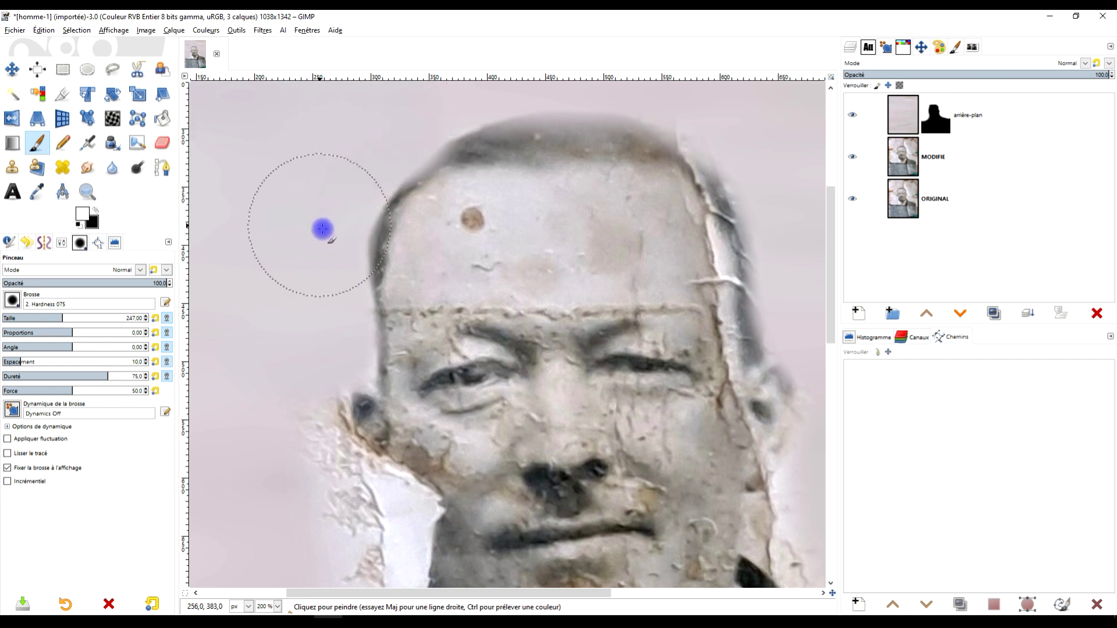
Paint white on the mask over the torn paper below the left ear, beside the cheek, neck and collar down to the shoulder
{"action": "scroll", "coordinate": [555, 384], "scroll_direction": "down", "scroll_amount": 1, "text": "ctrl"}
{"action": "scroll", "coordinate": [555, 385], "scroll_direction": "down", "scroll_amount": 1, "text": "ctrl"}
{"action": "scroll", "coordinate": [543, 304], "scroll_direction": "up", "scroll_amount": 1, "text": "ctrl"}
{"action": "scroll", "coordinate": [474, 316], "scroll_direction": "up", "scroll_amount": 1, "text": "ctrl"}
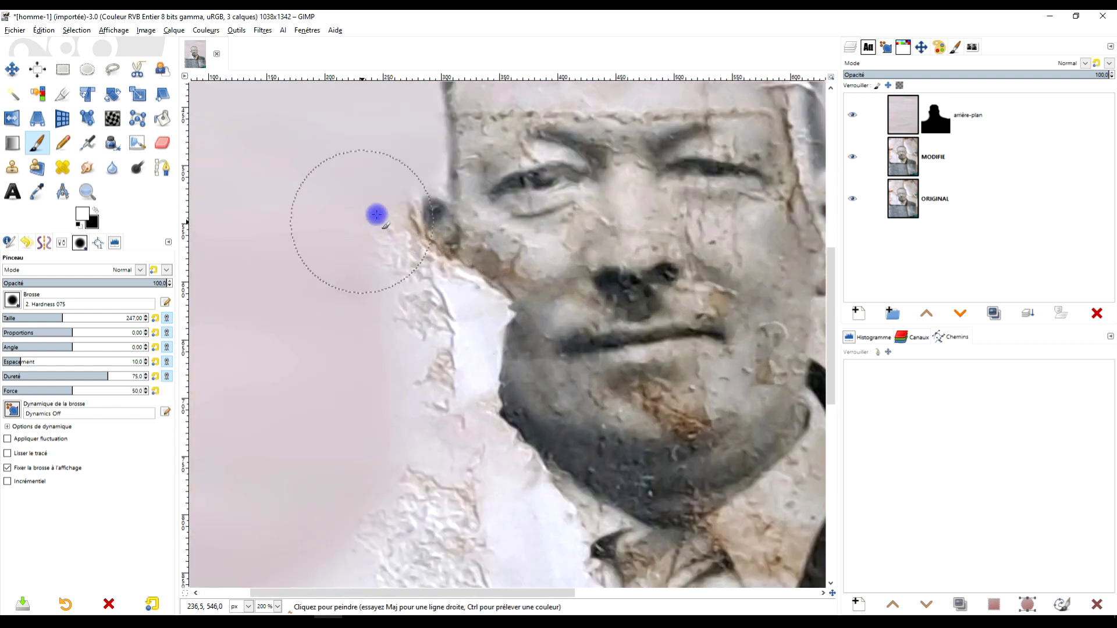
{"action": "mouse_move", "coordinate": [347, 201]}
{"action": "left_mouse_down"}
{"action": "mouse_move", "coordinate": [349, 270]}
{"action": "mouse_move", "coordinate": [364, 293]}
{"action": "mouse_move", "coordinate": [450, 326]}
{"action": "mouse_move", "coordinate": [434, 371]}
{"action": "mouse_move", "coordinate": [404, 378]}
{"action": "mouse_move", "coordinate": [460, 368]}
{"action": "mouse_move", "coordinate": [471, 405]}
{"action": "left_mouse_up"}
{"action": "scroll", "coordinate": [564, 294], "scroll_direction": "down", "scroll_amount": 1, "text": "ctrl"}
{"action": "scroll", "coordinate": [414, 369], "scroll_direction": "up", "scroll_amount": 1, "text": "ctrl"}
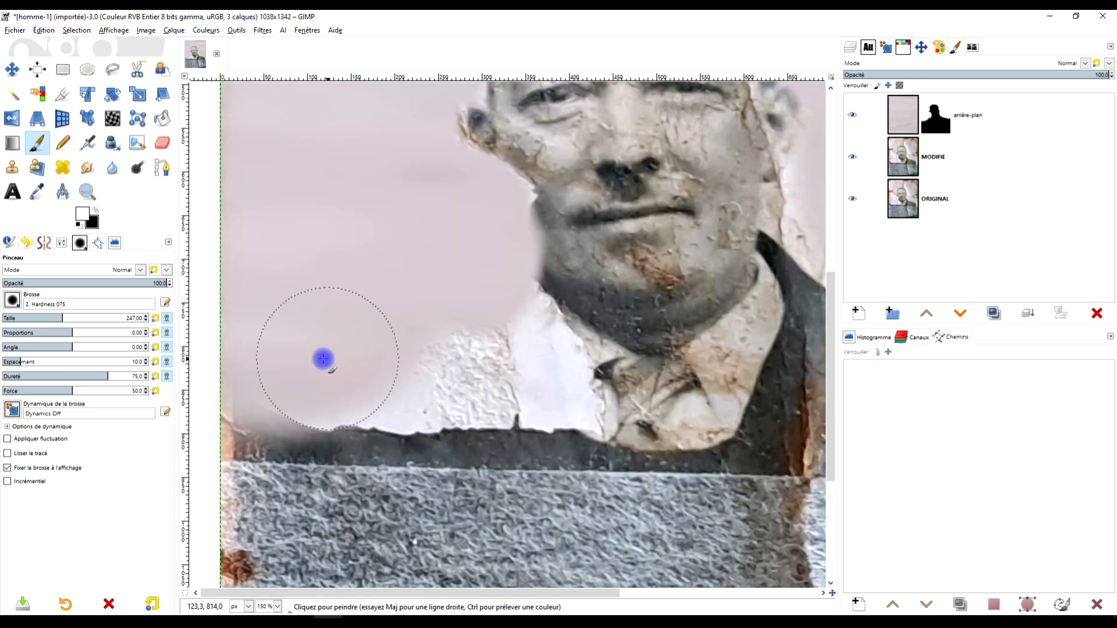
{"action": "mouse_move", "coordinate": [504, 372]}
{"action": "left_mouse_down"}
{"action": "mouse_move", "coordinate": [538, 372]}
{"action": "mouse_move", "coordinate": [237, 384]}
{"action": "mouse_move", "coordinate": [438, 448]}
{"action": "left_mouse_up"}
Paint white on the mask over the left shoulder end and around the photo's left, bottom and right borders
{"action": "scroll", "coordinate": [439, 449], "scroll_direction": "down", "scroll_amount": 2}
{"action": "scroll", "coordinate": [581, 396], "scroll_direction": "left", "scroll_amount": 5}
{"action": "left_click_drag", "start_coordinate": [464, 311], "coordinate": [442, 585]}
{"action": "scroll", "coordinate": [571, 488], "scroll_direction": "down", "scroll_amount": 2, "text": "ctrl"}
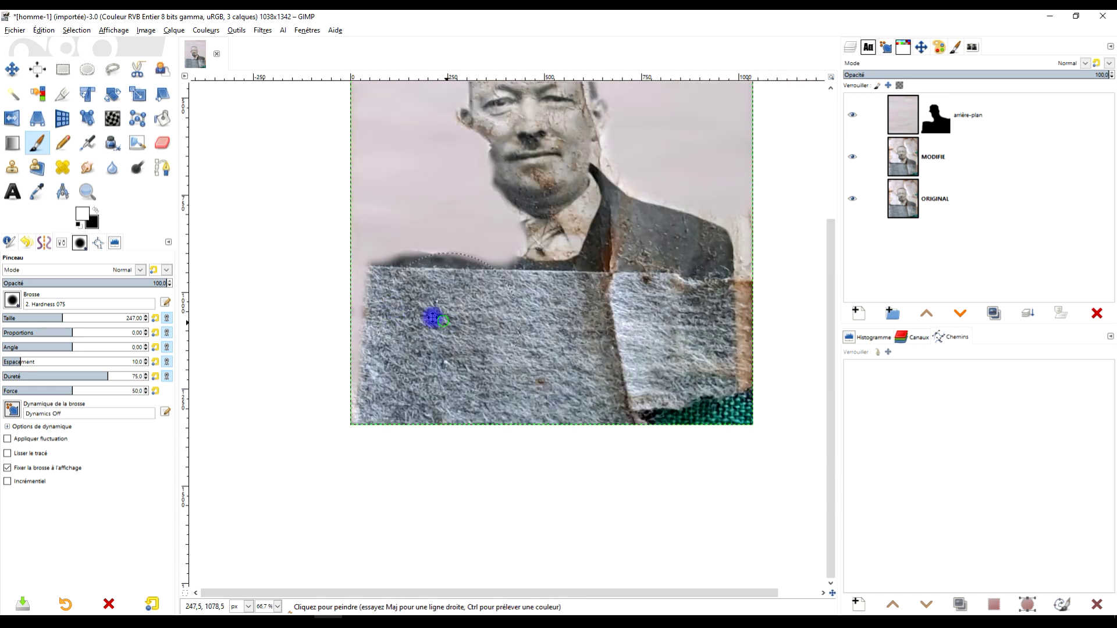
{"action": "mouse_move", "coordinate": [267, 369]}
{"action": "left_mouse_down"}
{"action": "mouse_move", "coordinate": [286, 475]}
{"action": "mouse_move", "coordinate": [432, 510]}
{"action": "mouse_move", "coordinate": [638, 537]}
{"action": "mouse_move", "coordinate": [698, 522]}
{"action": "mouse_move", "coordinate": [608, 516]}
{"action": "mouse_move", "coordinate": [674, 499]}
{"action": "mouse_move", "coordinate": [713, 445]}
{"action": "mouse_move", "coordinate": [727, 277]}
{"action": "left_mouse_up"}
Paint black on the mask to bring back the hair and ear on the photo's right side, and return to white as foreground colour
{"action": "scroll", "coordinate": [613, 285], "scroll_direction": "up", "scroll_amount": 3, "text": "ctrl"}
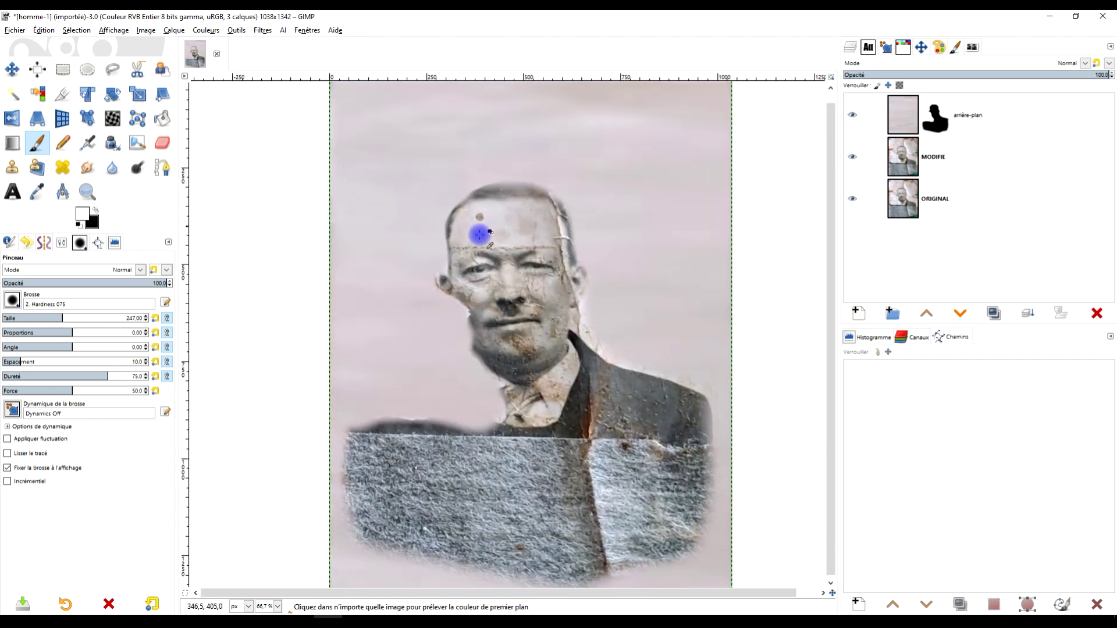
{"action": "left_click_drag", "start_coordinate": [533, 216], "coordinate": [221, 224]}
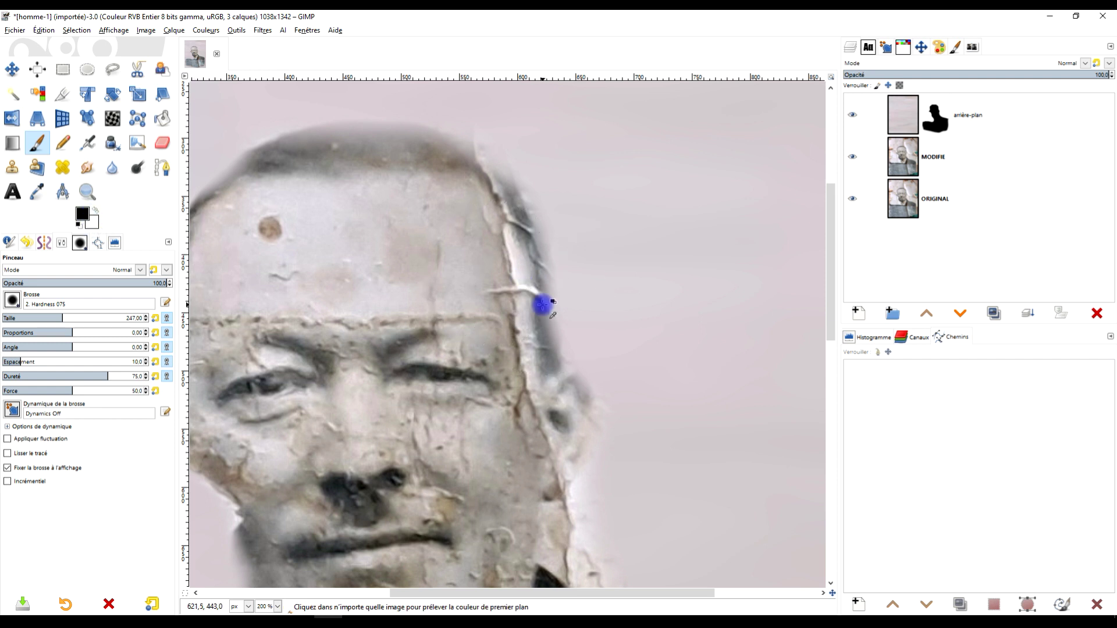
{"action": "scroll", "coordinate": [543, 304], "scroll_direction": "up", "scroll_amount": 2, "text": "ctrl"}
{"action": "left_click_drag", "start_coordinate": [559, 286], "coordinate": [540, 411]}
{"action": "mouse_move", "coordinate": [438, 343]}
{"action": "left_mouse_down"}
{"action": "mouse_move", "coordinate": [453, 300]}
{"action": "mouse_move", "coordinate": [483, 294]}
{"action": "mouse_move", "coordinate": [442, 212]}
{"action": "mouse_move", "coordinate": [470, 262]}
{"action": "mouse_move", "coordinate": [467, 240]}
{"action": "mouse_move", "coordinate": [439, 197]}
{"action": "mouse_move", "coordinate": [328, 159]}
{"action": "mouse_move", "coordinate": [371, 169]}
{"action": "left_mouse_up"}
{"action": "mouse_move", "coordinate": [466, 401]}
{"action": "left_mouse_down"}
{"action": "mouse_move", "coordinate": [489, 388]}
{"action": "mouse_move", "coordinate": [521, 531]}
{"action": "left_mouse_up"}
{"action": "left_click_drag", "start_coordinate": [684, 412], "coordinate": [624, 214]}
{"action": "mouse_move", "coordinate": [453, 254]}
{"action": "left_mouse_down"}
{"action": "mouse_move", "coordinate": [460, 297]}
{"action": "mouse_move", "coordinate": [496, 315]}
{"action": "mouse_move", "coordinate": [534, 258]}
{"action": "mouse_move", "coordinate": [479, 466]}
{"action": "mouse_move", "coordinate": [503, 389]}
{"action": "left_mouse_up"}
{"action": "left_click", "coordinate": [139, 171]}
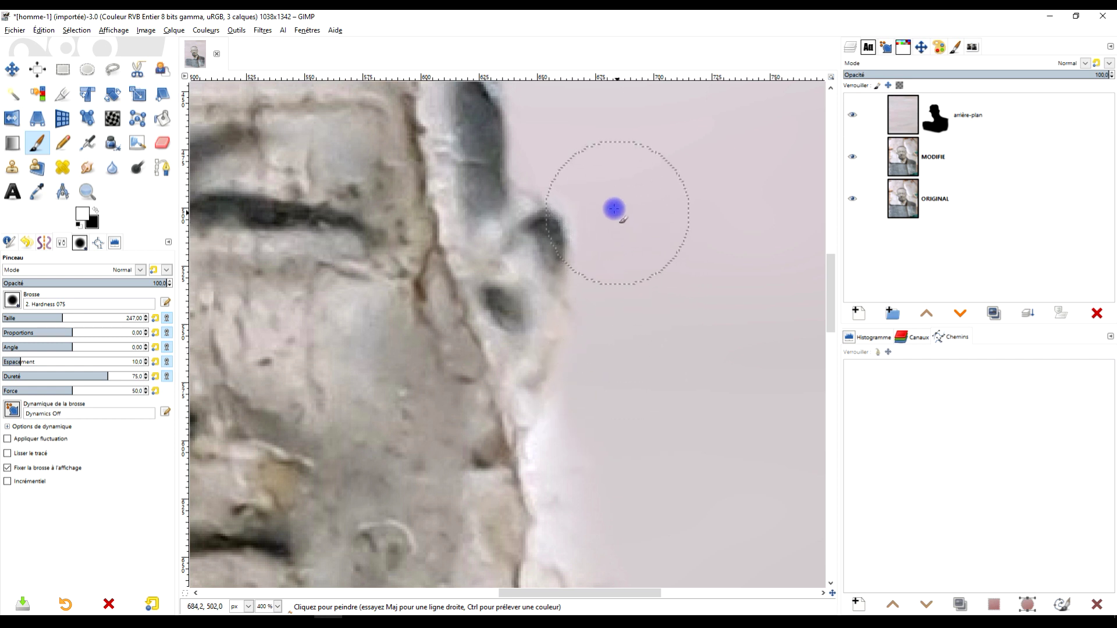
Undo the last mask stroke at the top of the head and paint black there to bring back the hair
{"action": "scroll", "coordinate": [575, 278], "scroll_direction": "down", "scroll_amount": 6, "text": "ctrl"}
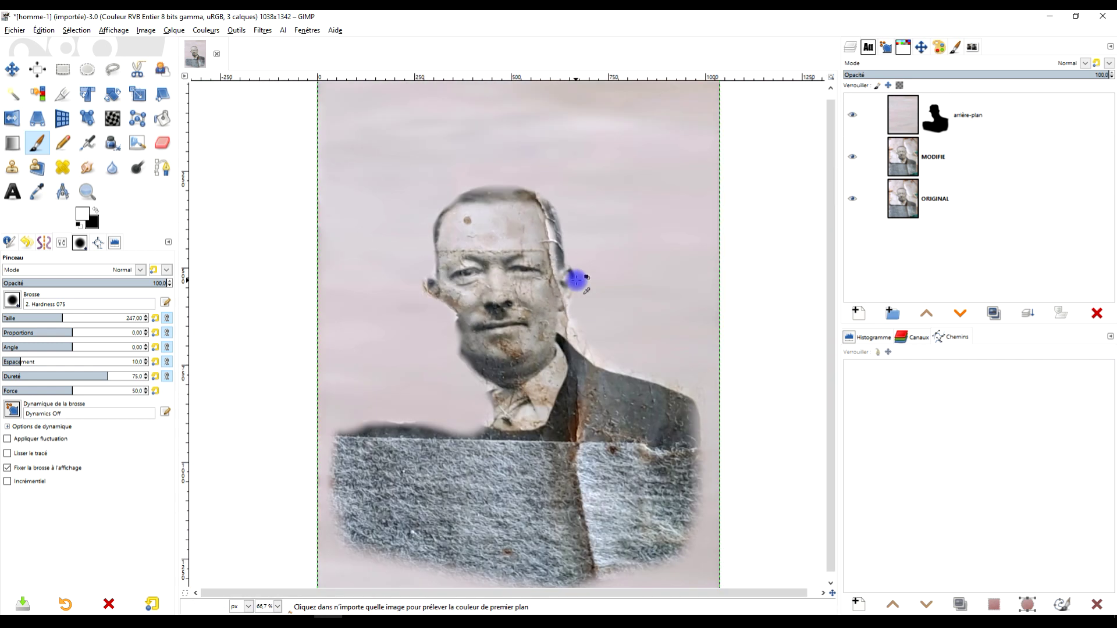
{"action": "scroll", "coordinate": [503, 210], "scroll_direction": "up", "scroll_amount": 6, "text": "ctrl"}
{"action": "left_click_drag", "start_coordinate": [461, 461], "coordinate": [456, 478]}
{"action": "left_click_drag", "start_coordinate": [570, 304], "coordinate": [465, 309]}
{"action": "key", "text": "ctrl+z"}
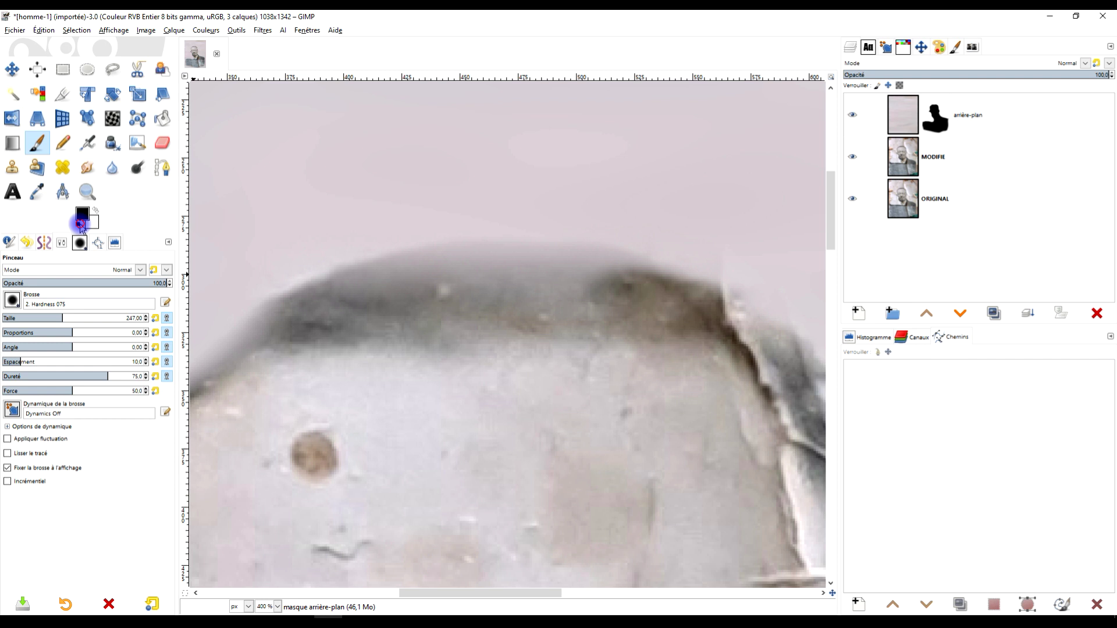
{"action": "mouse_move", "coordinate": [556, 324]}
{"action": "left_mouse_down"}
{"action": "mouse_move", "coordinate": [468, 313]}
{"action": "mouse_move", "coordinate": [375, 330]}
{"action": "mouse_move", "coordinate": [428, 315]}
{"action": "mouse_move", "coordinate": [538, 312]}
{"action": "mouse_move", "coordinate": [427, 322]}
{"action": "mouse_move", "coordinate": [472, 299]}
{"action": "mouse_move", "coordinate": [607, 317]}
{"action": "mouse_move", "coordinate": [659, 354]}
{"action": "mouse_move", "coordinate": [534, 299]}
{"action": "mouse_move", "coordinate": [387, 313]}
{"action": "mouse_move", "coordinate": [302, 341]}
{"action": "mouse_move", "coordinate": [249, 378]}
{"action": "mouse_move", "coordinate": [222, 446]}
{"action": "left_mouse_up"}
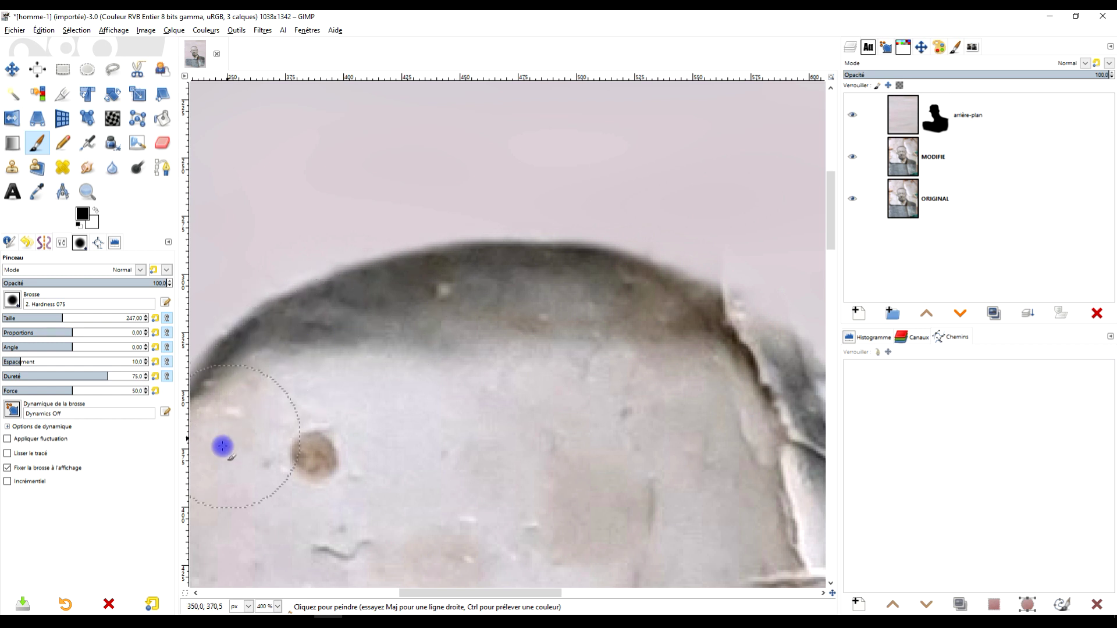
Paint black on the mask along the hairline and temple on the photo's left side to bring back the head's edge
{"action": "mouse_move", "coordinate": [650, 388]}
{"action": "left_mouse_down"}
{"action": "mouse_move", "coordinate": [710, 332]}
{"action": "mouse_move", "coordinate": [759, 365]}
{"action": "mouse_move", "coordinate": [628, 311]}
{"action": "mouse_move", "coordinate": [561, 331]}
{"action": "left_mouse_up"}
{"action": "scroll", "coordinate": [524, 303], "scroll_direction": "down", "scroll_amount": 2}
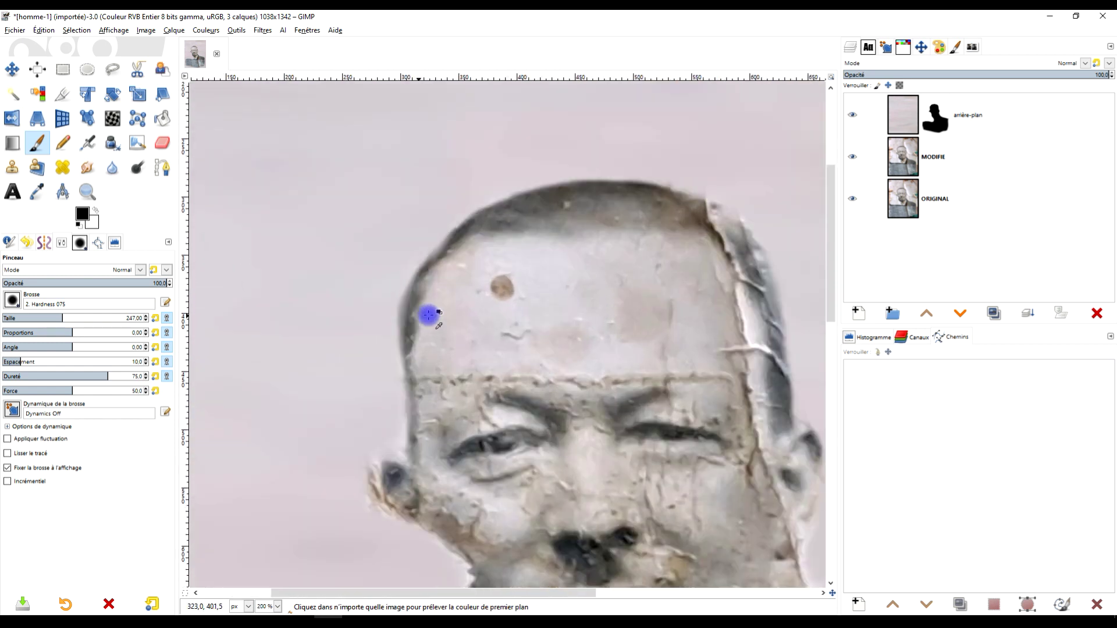
{"action": "scroll", "coordinate": [428, 315], "scroll_direction": "up", "scroll_amount": 1}
{"action": "mouse_move", "coordinate": [497, 250]}
{"action": "left_mouse_down"}
{"action": "mouse_move", "coordinate": [461, 274]}
{"action": "mouse_move", "coordinate": [438, 343]}
{"action": "mouse_move", "coordinate": [444, 465]}
{"action": "left_mouse_up"}
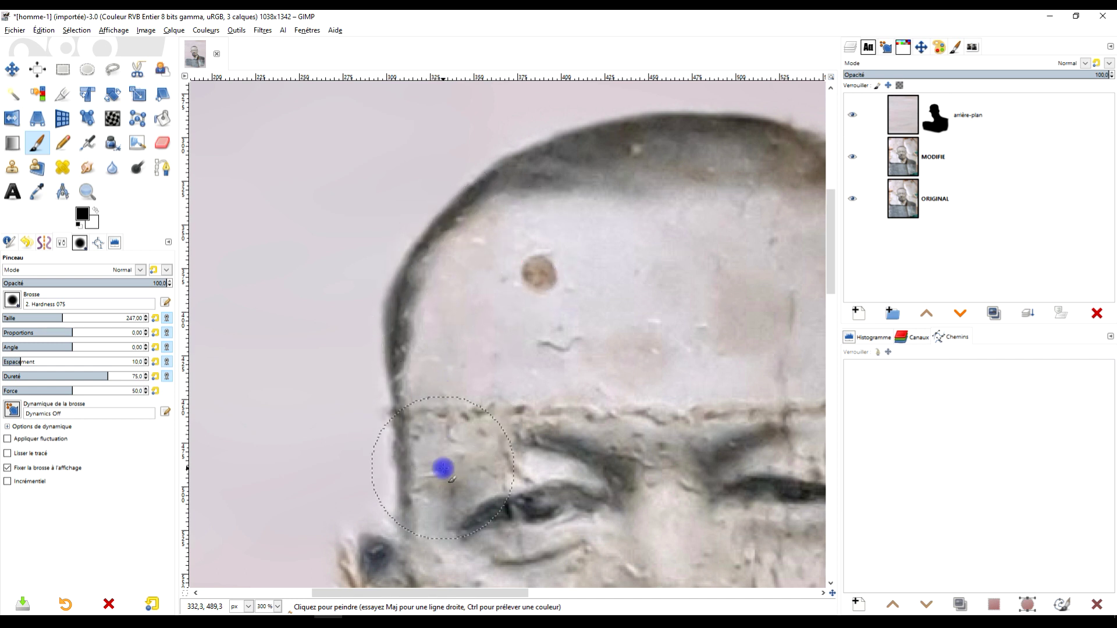
{"action": "scroll", "coordinate": [558, 215], "scroll_direction": "down", "scroll_amount": 4}
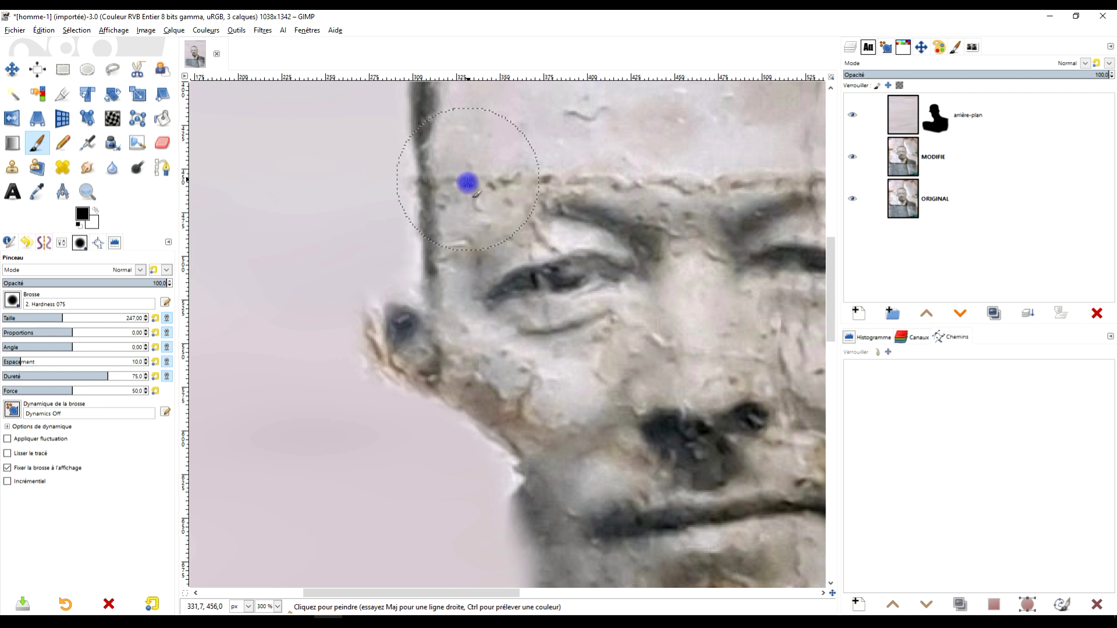
{"action": "left_click_drag", "start_coordinate": [556, 163], "coordinate": [582, 468]}
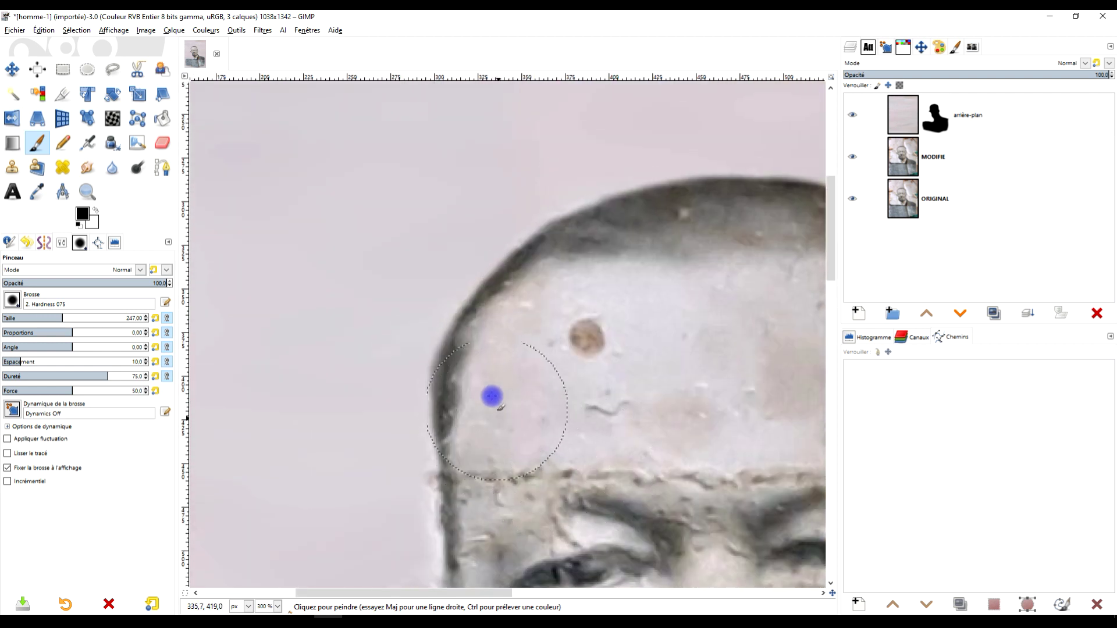
{"action": "mouse_move", "coordinate": [511, 382]}
{"action": "left_mouse_down"}
{"action": "mouse_move", "coordinate": [510, 322]}
{"action": "mouse_move", "coordinate": [592, 268]}
{"action": "left_mouse_up"}
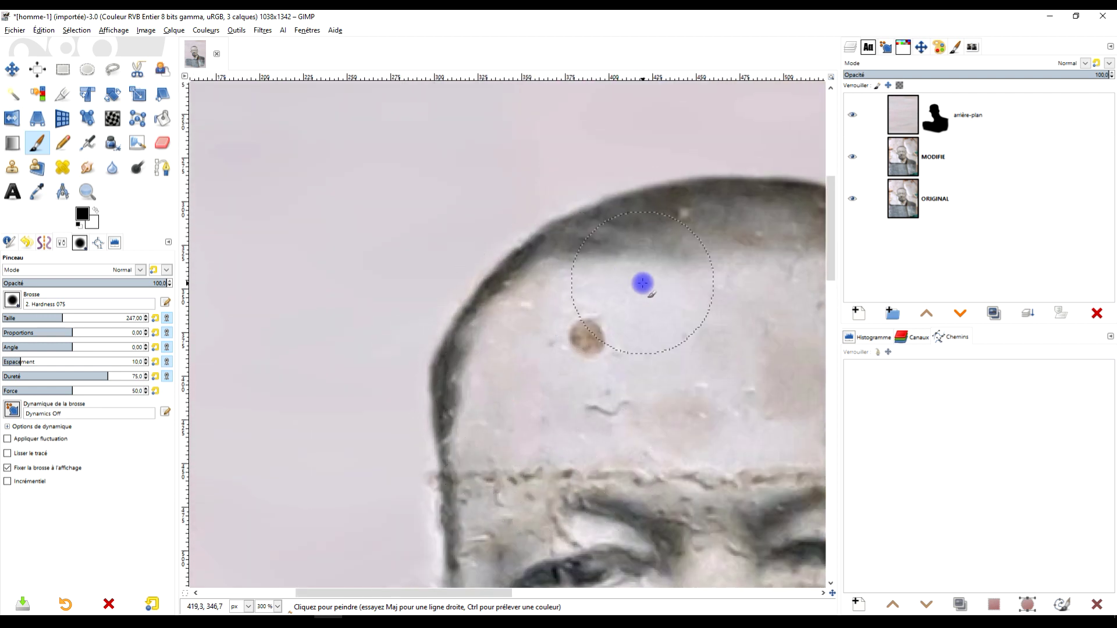
Switch the foreground colour to white and clean up the mask edge beside the left temple down to the ear
{"action": "scroll", "coordinate": [640, 283], "scroll_direction": "down", "scroll_amount": 2}
{"action": "scroll", "coordinate": [538, 247], "scroll_direction": "up", "scroll_amount": 2}
{"action": "left_click_drag", "start_coordinate": [515, 257], "coordinate": [517, 200]}
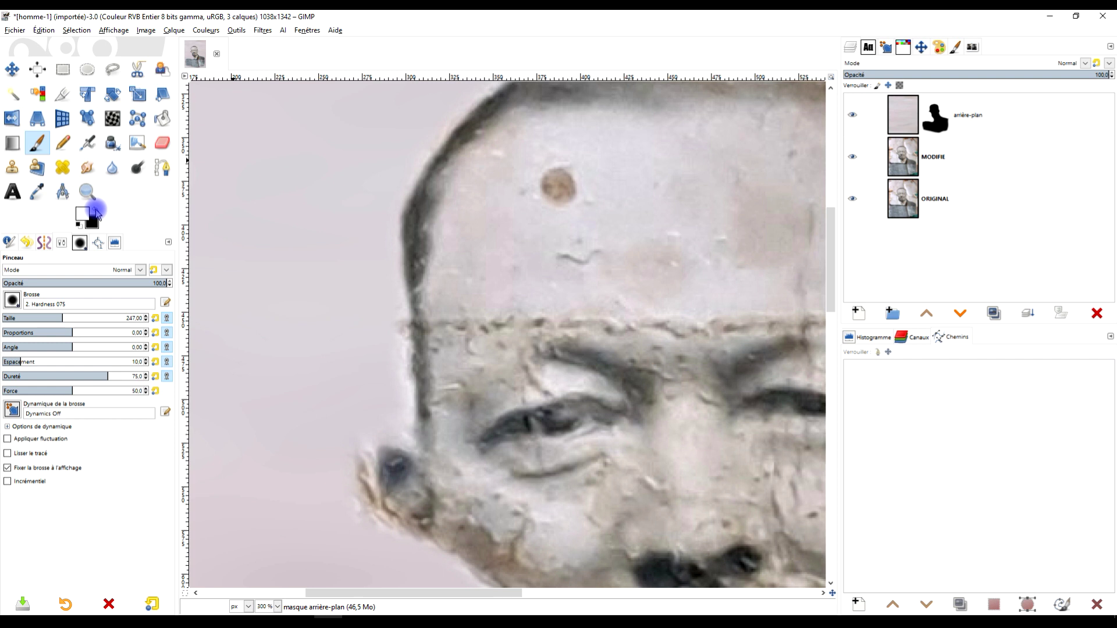
{"action": "scroll", "coordinate": [324, 275], "scroll_direction": "up", "scroll_amount": 2}
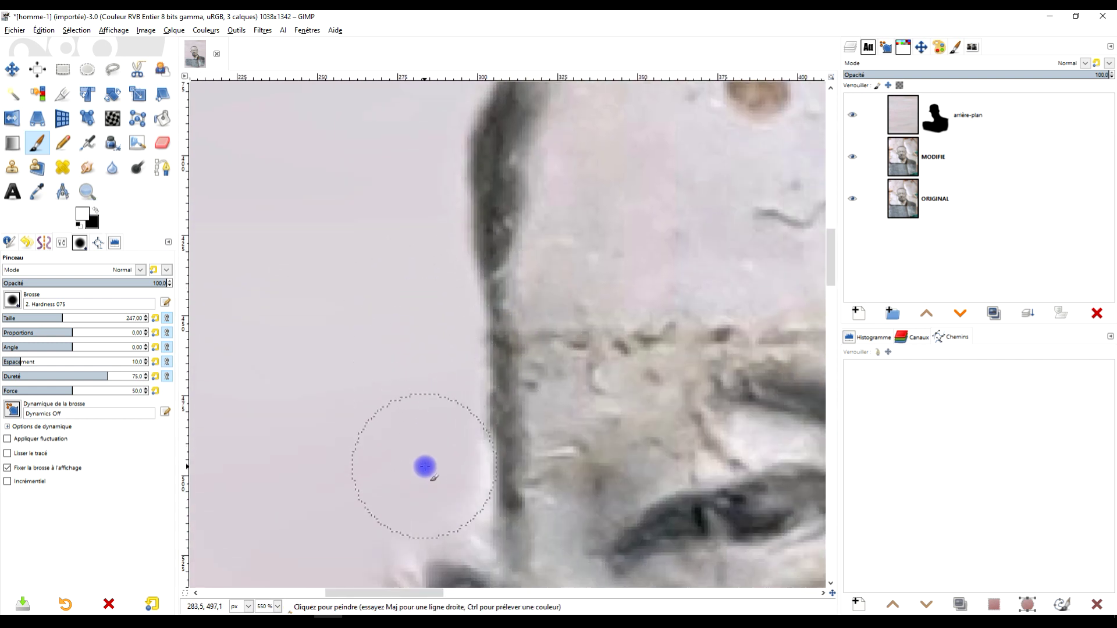
{"action": "scroll", "coordinate": [501, 207], "scroll_direction": "down", "scroll_amount": 4}
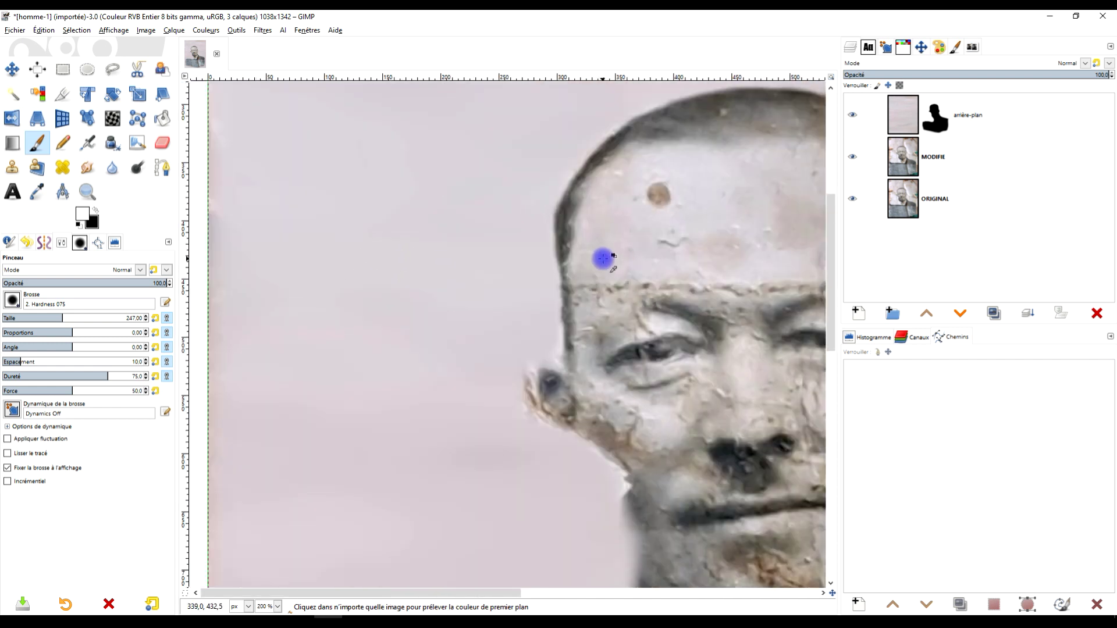
Paint white on the mask over the torn paper beside the neck, between the earlobe and jacket collar on the photo's right side
{"action": "scroll", "coordinate": [577, 333], "scroll_direction": "up", "scroll_amount": 3}
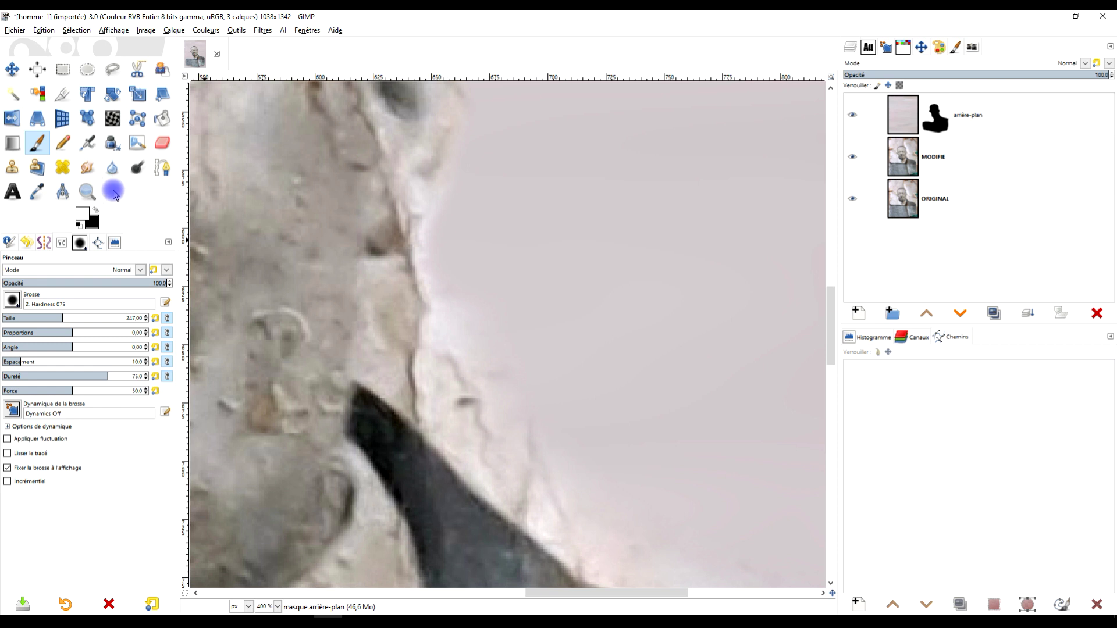
{"action": "mouse_move", "coordinate": [456, 362]}
{"action": "left_mouse_down"}
{"action": "mouse_move", "coordinate": [444, 302]}
{"action": "mouse_move", "coordinate": [445, 347]}
{"action": "mouse_move", "coordinate": [546, 453]}
{"action": "mouse_move", "coordinate": [581, 459]}
{"action": "left_mouse_up"}
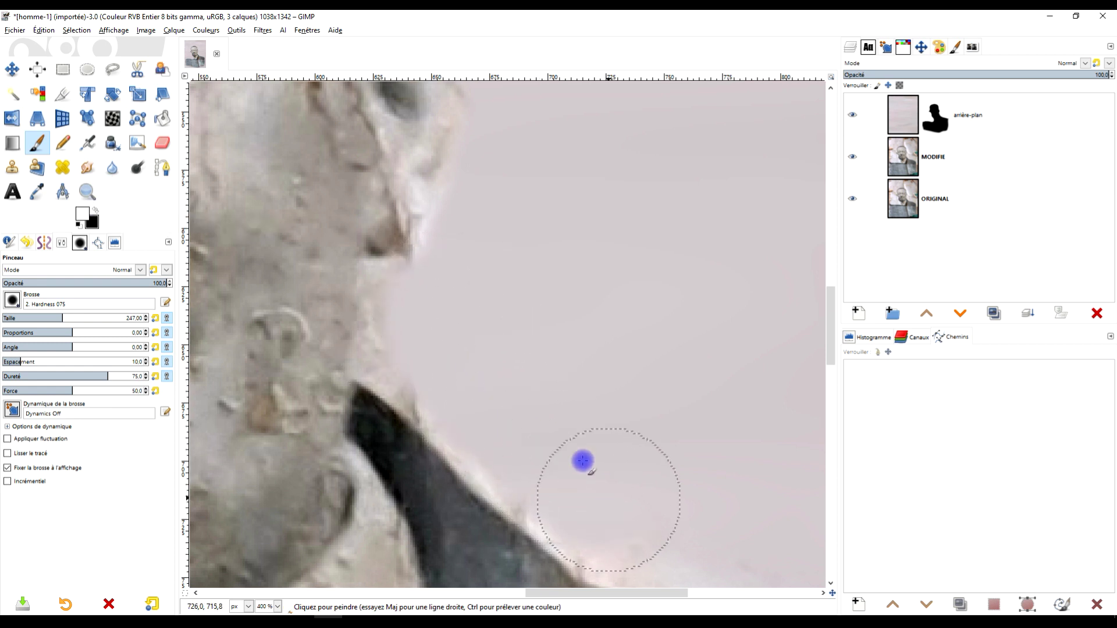
{"action": "scroll", "coordinate": [415, 363], "scroll_direction": "up", "scroll_amount": 2}
{"action": "mouse_move", "coordinate": [364, 228]}
{"action": "left_mouse_down"}
{"action": "mouse_move", "coordinate": [352, 352]}
{"action": "mouse_move", "coordinate": [362, 385]}
{"action": "mouse_move", "coordinate": [526, 512]}
{"action": "left_mouse_up"}
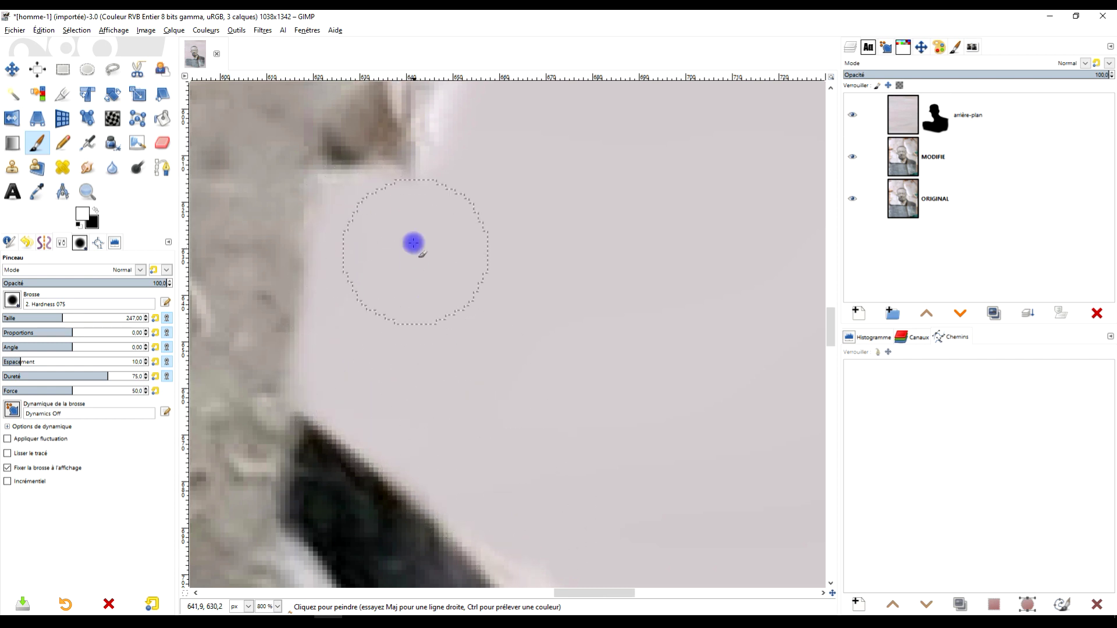
{"action": "left_click_drag", "start_coordinate": [413, 243], "coordinate": [378, 209]}
{"action": "scroll", "coordinate": [611, 279], "scroll_direction": "down", "scroll_amount": 4}
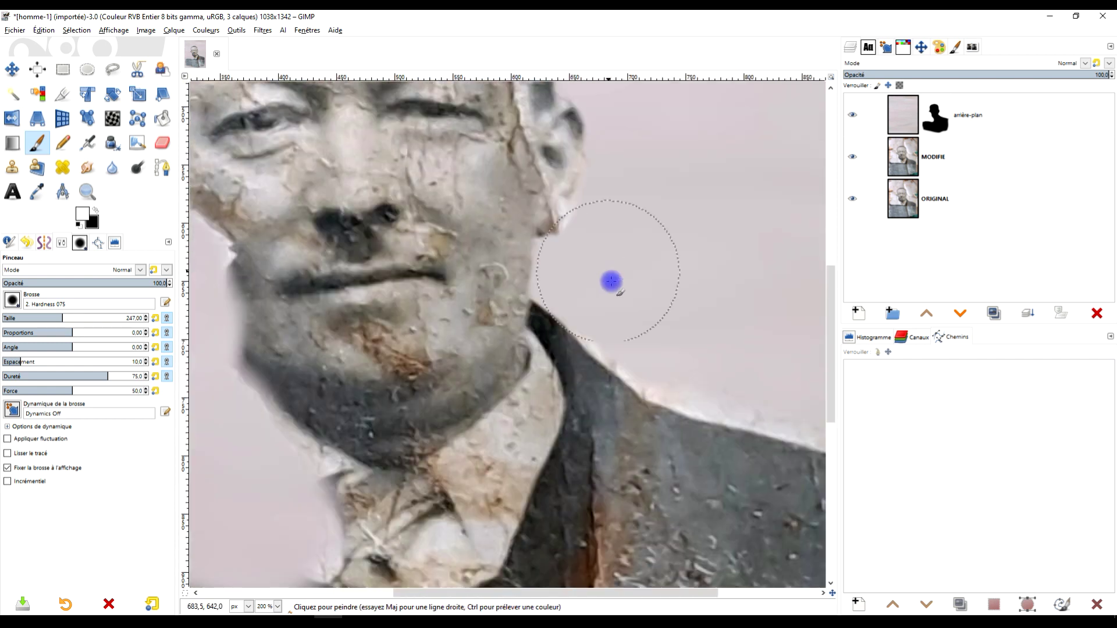
{"action": "scroll", "coordinate": [464, 139], "scroll_direction": "up", "scroll_amount": 4}
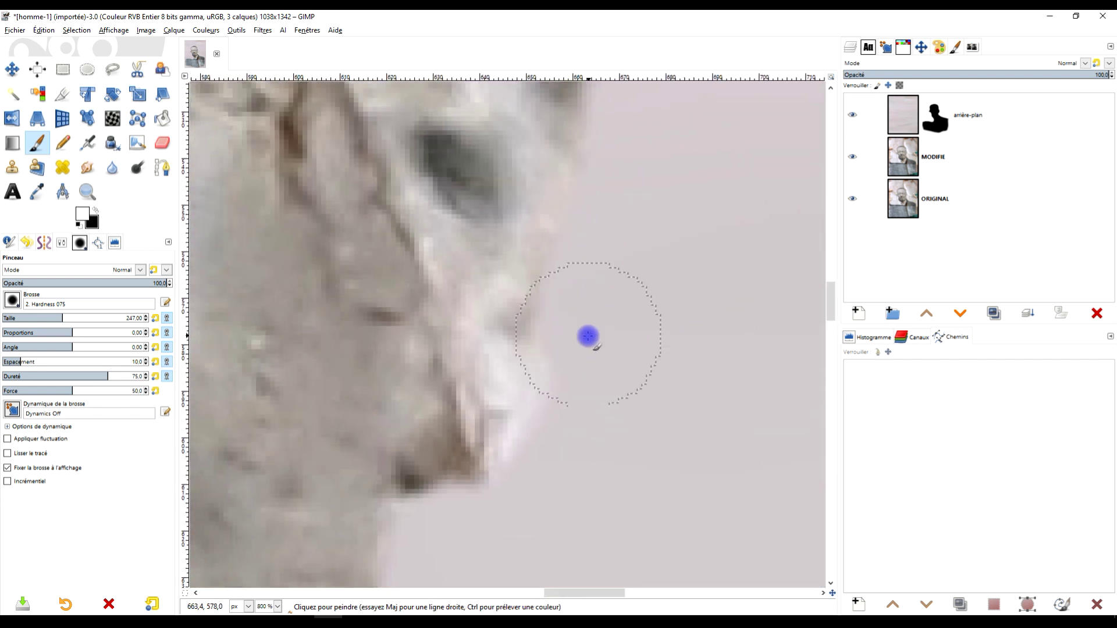
{"action": "scroll", "coordinate": [596, 480], "scroll_direction": "down", "scroll_amount": 5}
{"action": "scroll", "coordinate": [638, 361], "scroll_direction": "down", "scroll_amount": 3}
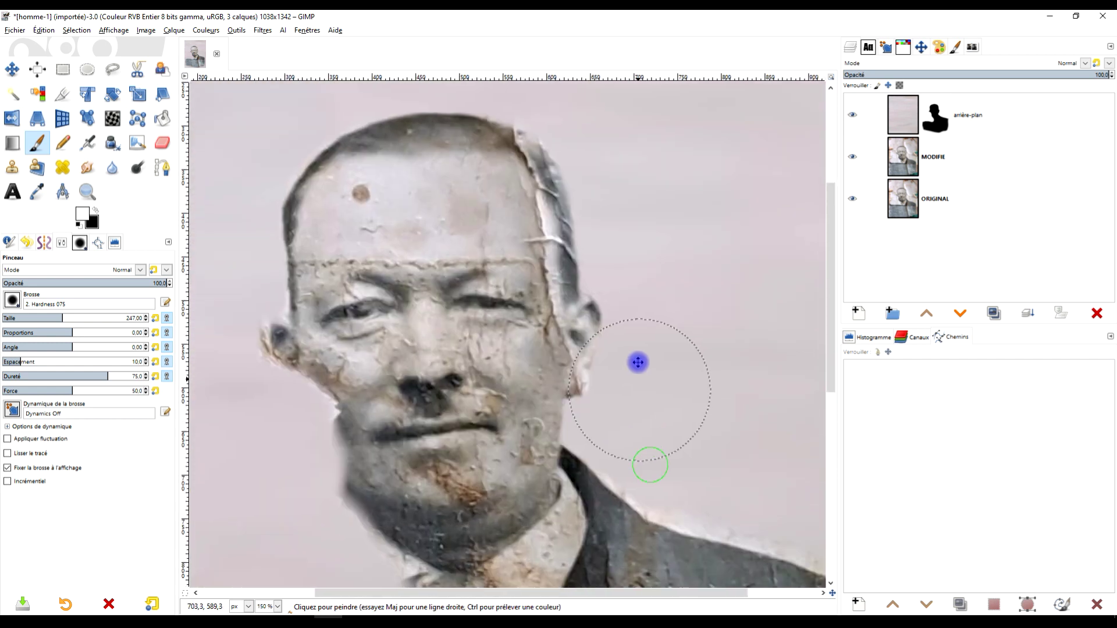
Paint white on the mask along the top edge of the right shoulder to hide the pale fringe
{"action": "scroll", "coordinate": [585, 318], "scroll_direction": "up", "scroll_amount": 3}
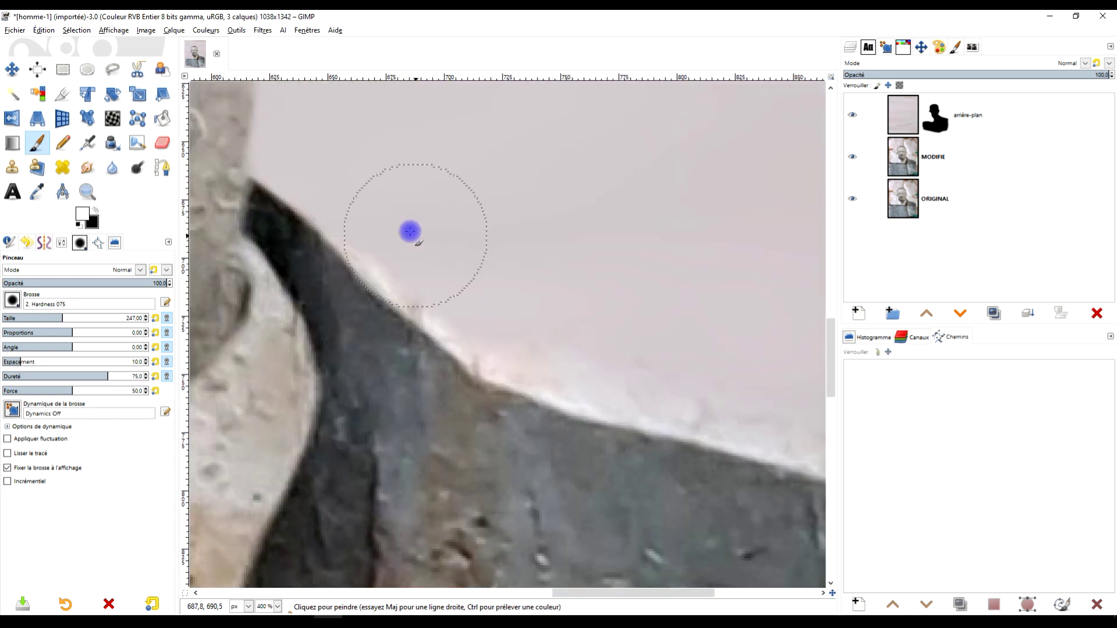
{"action": "scroll", "coordinate": [423, 242], "scroll_direction": "up", "scroll_amount": 2}
{"action": "mouse_move", "coordinate": [288, 202]}
{"action": "left_mouse_down"}
{"action": "mouse_move", "coordinate": [359, 281]}
{"action": "mouse_move", "coordinate": [571, 439]}
{"action": "mouse_move", "coordinate": [734, 493]}
{"action": "mouse_move", "coordinate": [576, 237]}
{"action": "mouse_move", "coordinate": [406, 167]}
{"action": "mouse_move", "coordinate": [583, 229]}
{"action": "mouse_move", "coordinate": [705, 254]}
{"action": "mouse_move", "coordinate": [671, 277]}
{"action": "mouse_move", "coordinate": [395, 245]}
{"action": "mouse_move", "coordinate": [690, 344]}
{"action": "mouse_move", "coordinate": [643, 364]}
{"action": "left_mouse_up"}
{"action": "mouse_move", "coordinate": [643, 364]}
{"action": "left_mouse_down"}
{"action": "mouse_move", "coordinate": [436, 304]}
{"action": "mouse_move", "coordinate": [228, 192]}
{"action": "mouse_move", "coordinate": [324, 251]}
{"action": "mouse_move", "coordinate": [511, 319]}
{"action": "mouse_move", "coordinate": [653, 396]}
{"action": "left_mouse_up"}
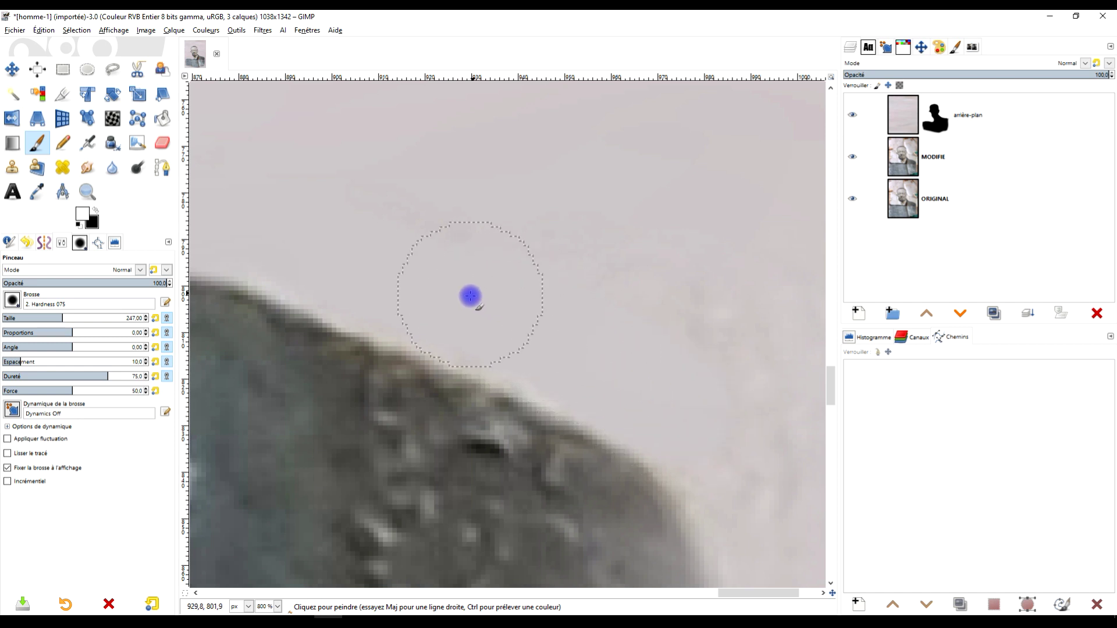
{"action": "scroll", "coordinate": [757, 363], "scroll_direction": "down", "scroll_amount": 4}
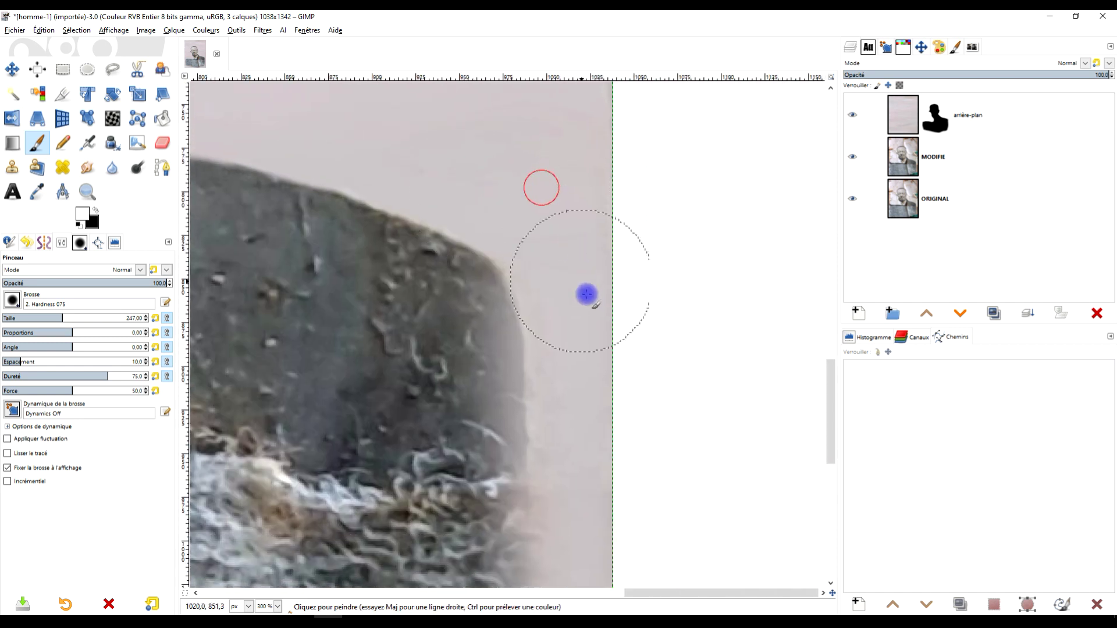
Switch the foreground colour to black and paint the mask to bring back the right sleeve edge and lower right of the photo
{"action": "scroll", "coordinate": [597, 287], "scroll_direction": "up", "scroll_amount": 3}
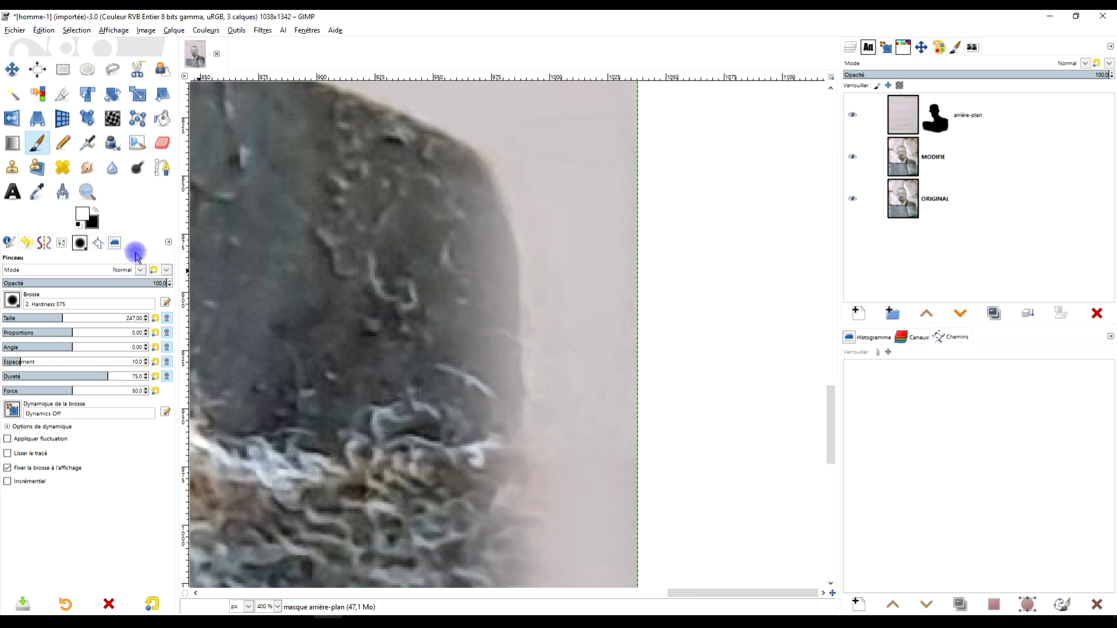
{"action": "left_click", "coordinate": [93, 212]}
{"action": "mouse_move", "coordinate": [429, 272]}
{"action": "left_mouse_down"}
{"action": "mouse_move", "coordinate": [434, 217]}
{"action": "mouse_move", "coordinate": [459, 234]}
{"action": "mouse_move", "coordinate": [466, 434]}
{"action": "mouse_move", "coordinate": [446, 289]}
{"action": "left_mouse_up"}
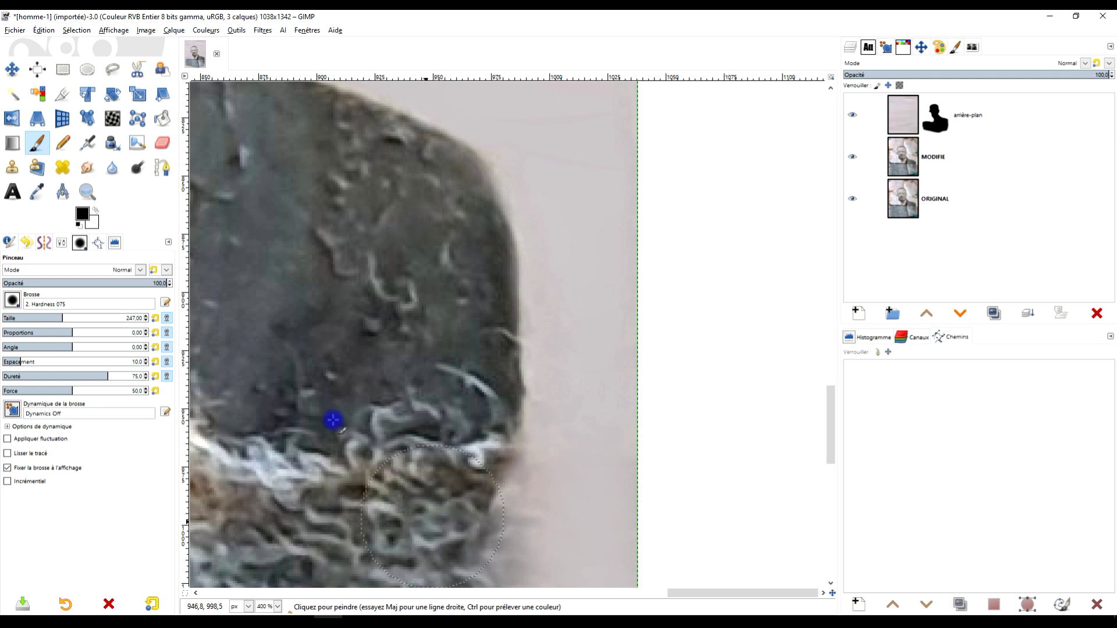
{"action": "scroll", "coordinate": [491, 155], "scroll_direction": "down", "scroll_amount": 5}
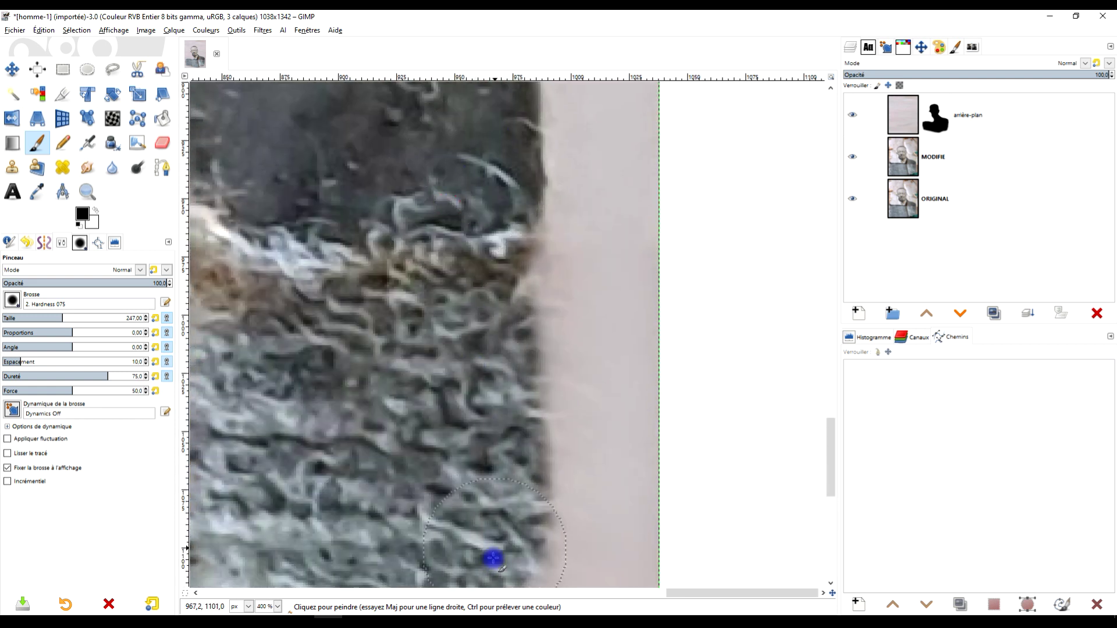
{"action": "scroll", "coordinate": [569, 244], "scroll_direction": "down", "scroll_amount": 3}
{"action": "mouse_move", "coordinate": [482, 301]}
{"action": "left_mouse_down"}
{"action": "mouse_move", "coordinate": [498, 412]}
{"action": "mouse_move", "coordinate": [491, 541]}
{"action": "mouse_move", "coordinate": [388, 439]}
{"action": "mouse_move", "coordinate": [312, 516]}
{"action": "mouse_move", "coordinate": [268, 516]}
{"action": "mouse_move", "coordinate": [438, 533]}
{"action": "left_mouse_up"}
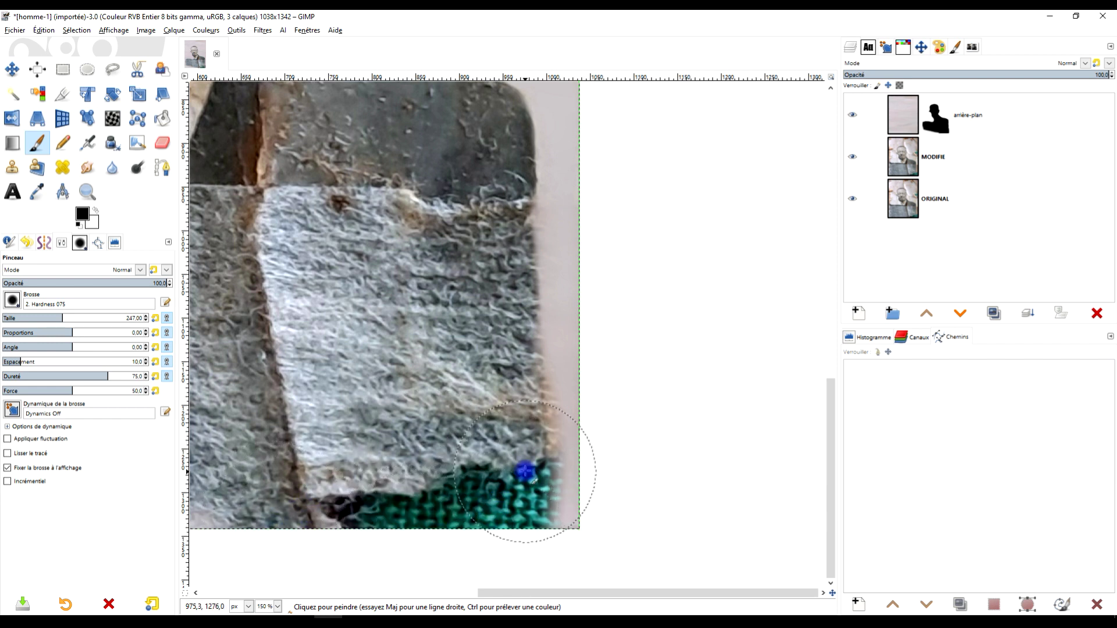
{"action": "scroll", "coordinate": [524, 471], "scroll_direction": "up", "scroll_amount": 2}
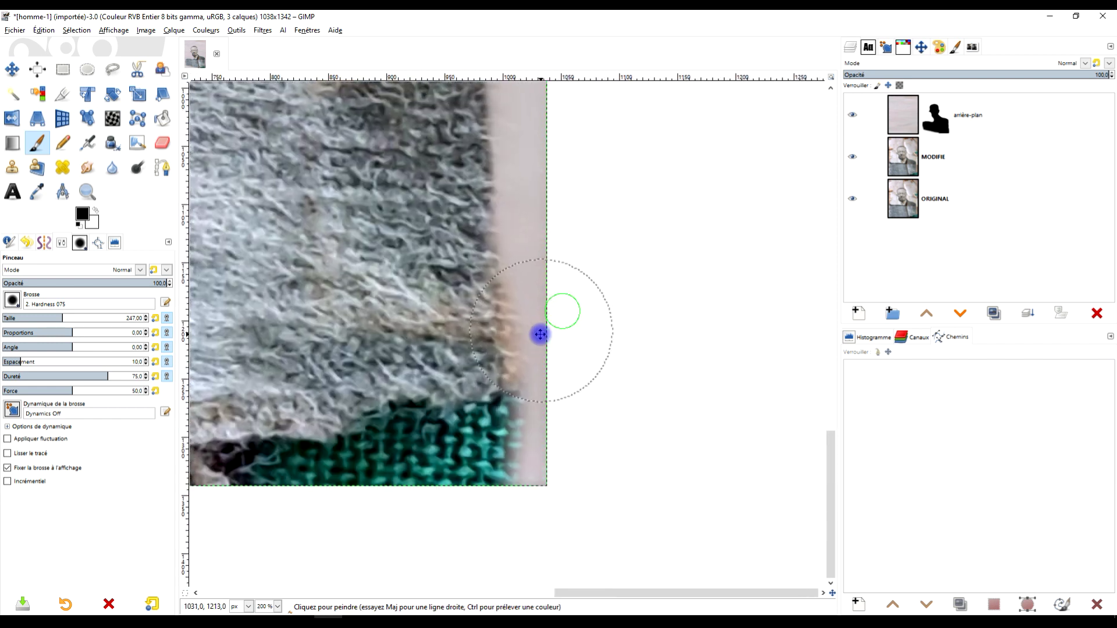
Switch the foreground colour to white and paint the mask along the photo's lower right edge to tidy the narrow background strip
{"action": "left_click_drag", "start_coordinate": [541, 334], "coordinate": [535, 347]}
{"action": "mouse_move", "coordinate": [569, 249]}
{"action": "left_mouse_down"}
{"action": "mouse_move", "coordinate": [550, 274]}
{"action": "mouse_move", "coordinate": [577, 510]}
{"action": "left_mouse_up"}
{"action": "scroll", "coordinate": [577, 509], "scroll_direction": "down", "scroll_amount": 4}
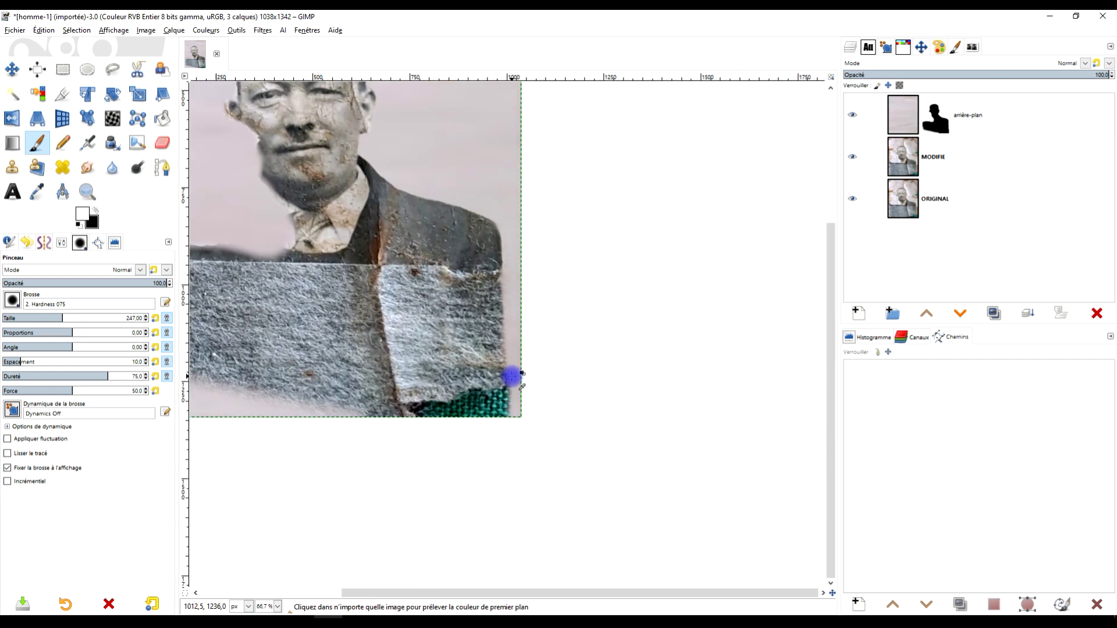
{"action": "scroll", "coordinate": [591, 321], "scroll_direction": "up", "scroll_amount": 1}
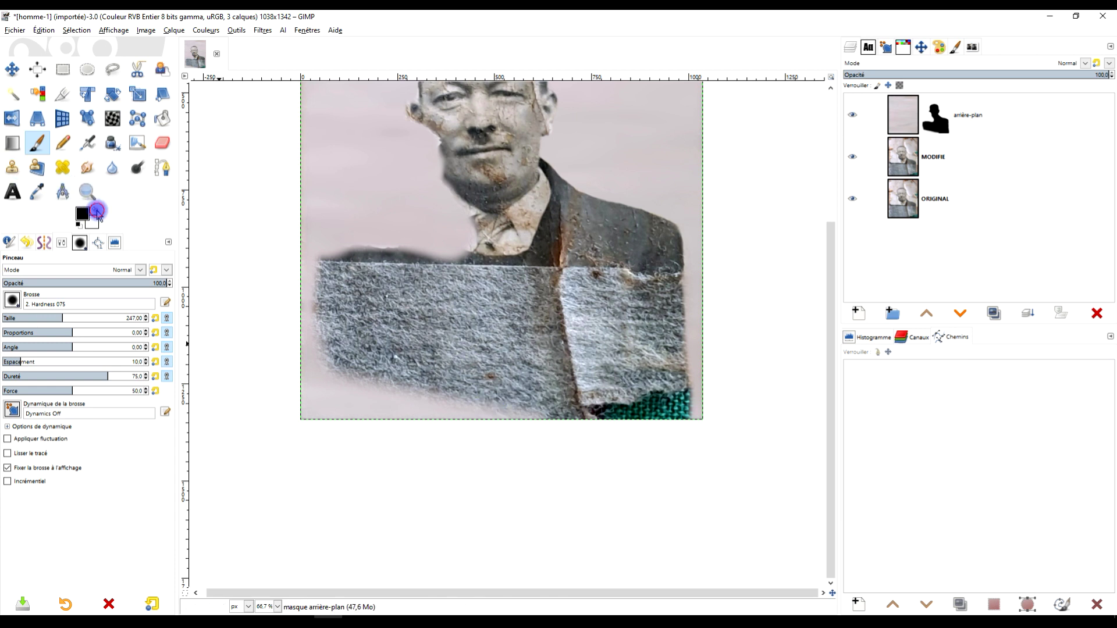
Paint black on the mask to reveal the photo's lower left area, and even out its left border with white
{"action": "mouse_move", "coordinate": [521, 429]}
{"action": "left_mouse_down"}
{"action": "mouse_move", "coordinate": [351, 396]}
{"action": "mouse_move", "coordinate": [331, 349]}
{"action": "mouse_move", "coordinate": [336, 324]}
{"action": "left_mouse_up"}
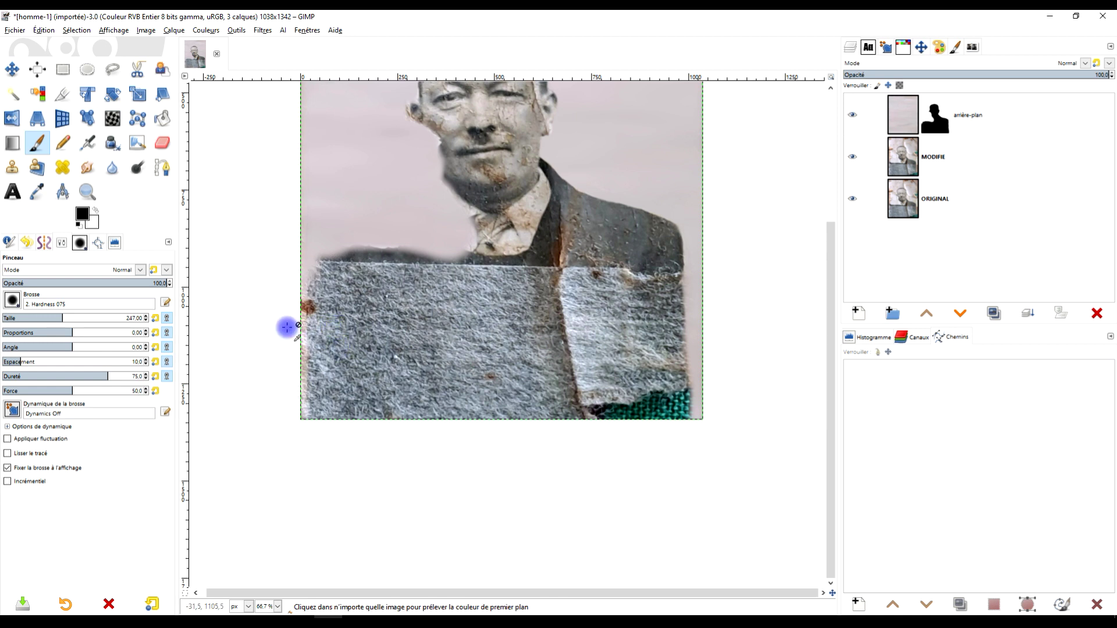
{"action": "scroll", "coordinate": [287, 328], "scroll_direction": "up", "scroll_amount": 2}
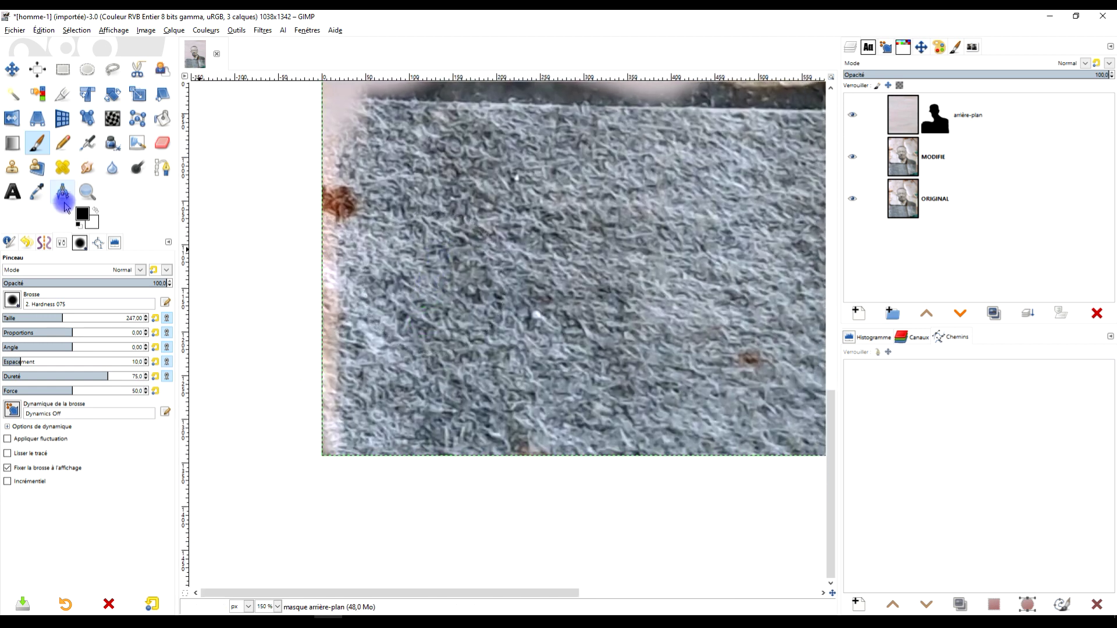
{"action": "left_click", "coordinate": [97, 213]}
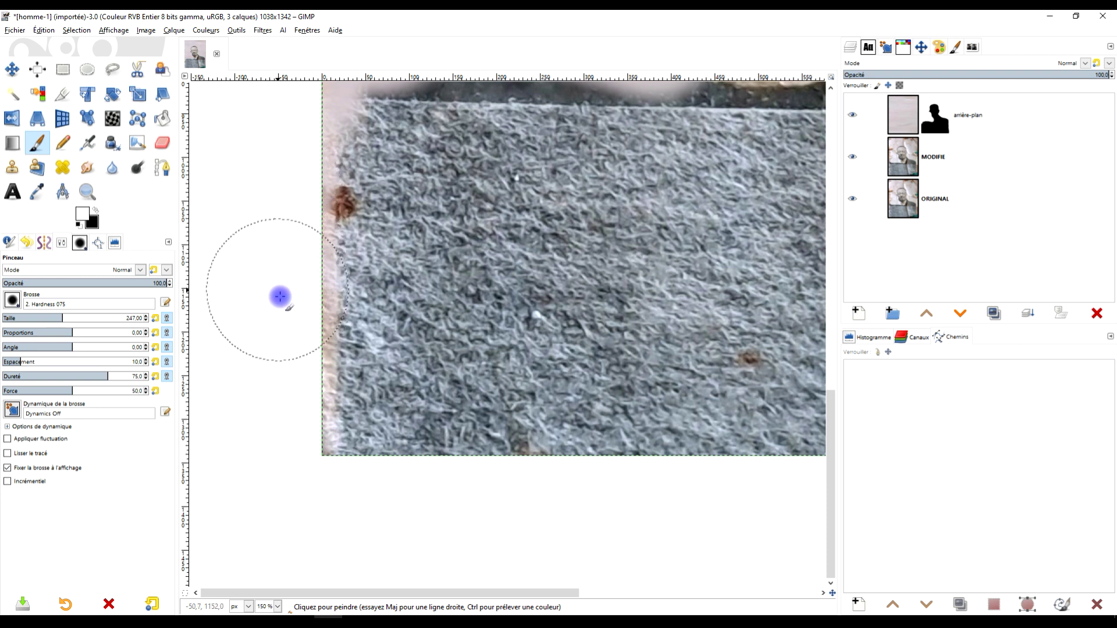
{"action": "left_click_drag", "start_coordinate": [279, 452], "coordinate": [285, 324]}
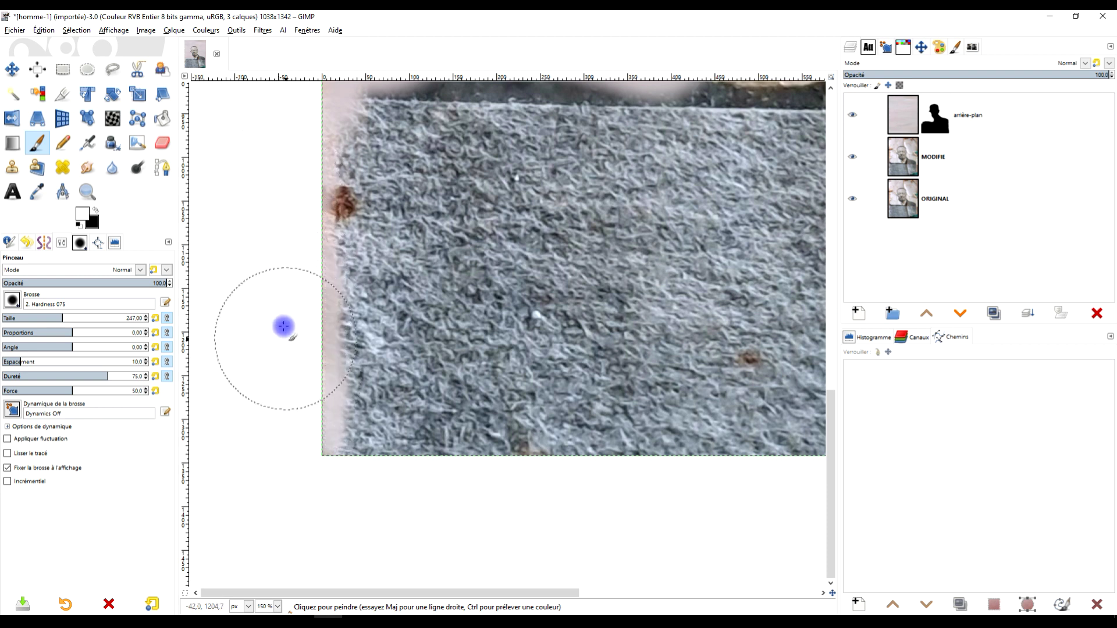
Switch the foreground colour to black and paint the mask along the cheek and jaw on the photo's left side
{"action": "scroll", "coordinate": [448, 531], "scroll_direction": "up", "scroll_amount": 8}
{"action": "scroll", "coordinate": [449, 531], "scroll_direction": "right", "scroll_amount": 3}
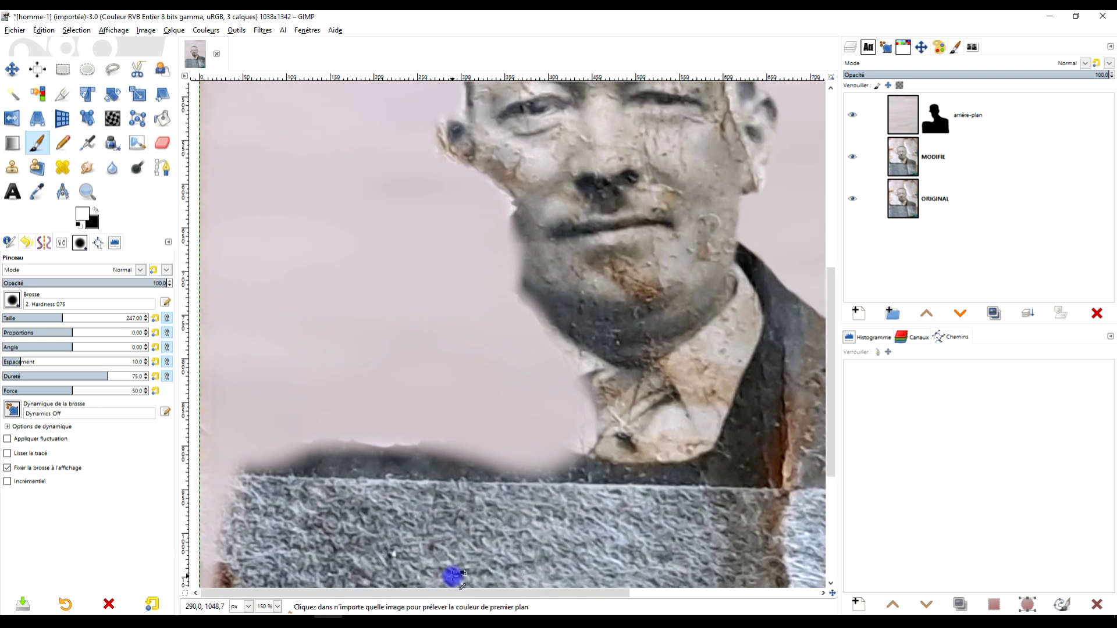
{"action": "scroll", "coordinate": [518, 485], "scroll_direction": "right", "scroll_amount": 2}
{"action": "scroll", "coordinate": [514, 429], "scroll_direction": "up", "scroll_amount": 1}
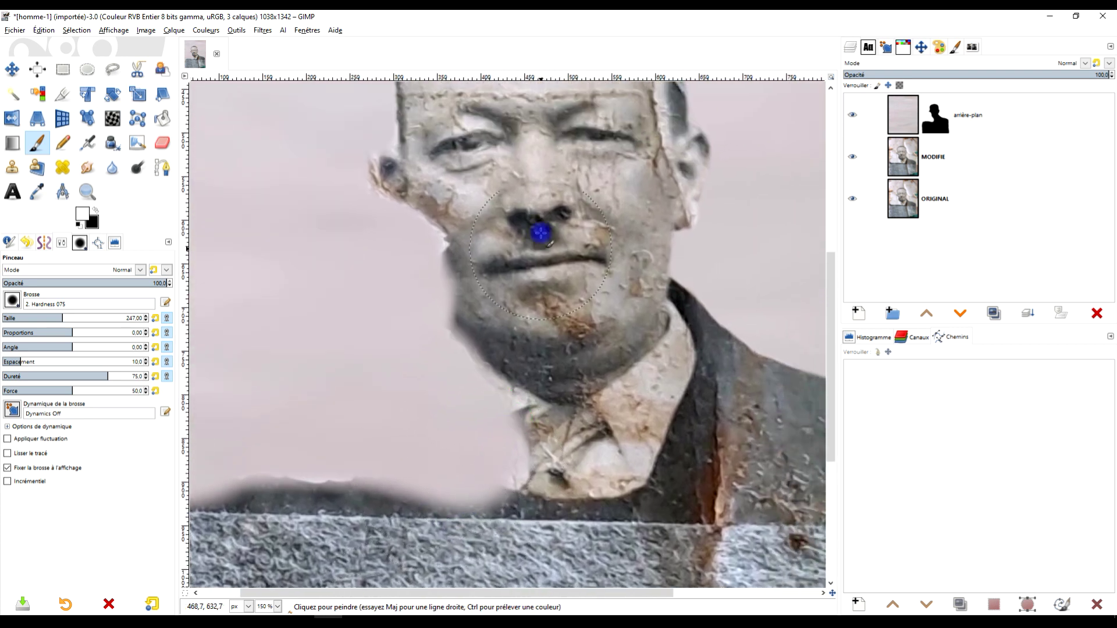
{"action": "left_click", "coordinate": [96, 215]}
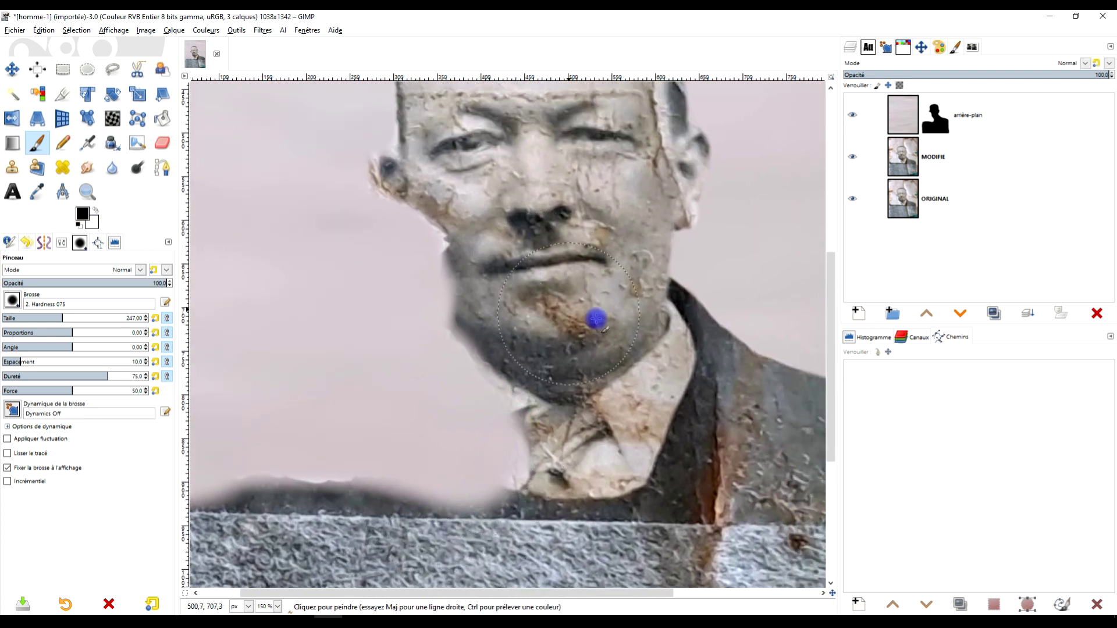
{"action": "scroll", "coordinate": [596, 317], "scroll_direction": "up", "scroll_amount": 2}
{"action": "mouse_move", "coordinate": [397, 344]}
{"action": "left_mouse_down"}
{"action": "mouse_move", "coordinate": [538, 466]}
{"action": "mouse_move", "coordinate": [529, 499]}
{"action": "mouse_move", "coordinate": [410, 394]}
{"action": "mouse_move", "coordinate": [534, 536]}
{"action": "left_mouse_up"}
{"action": "scroll", "coordinate": [567, 538], "scroll_direction": "down", "scroll_amount": 2}
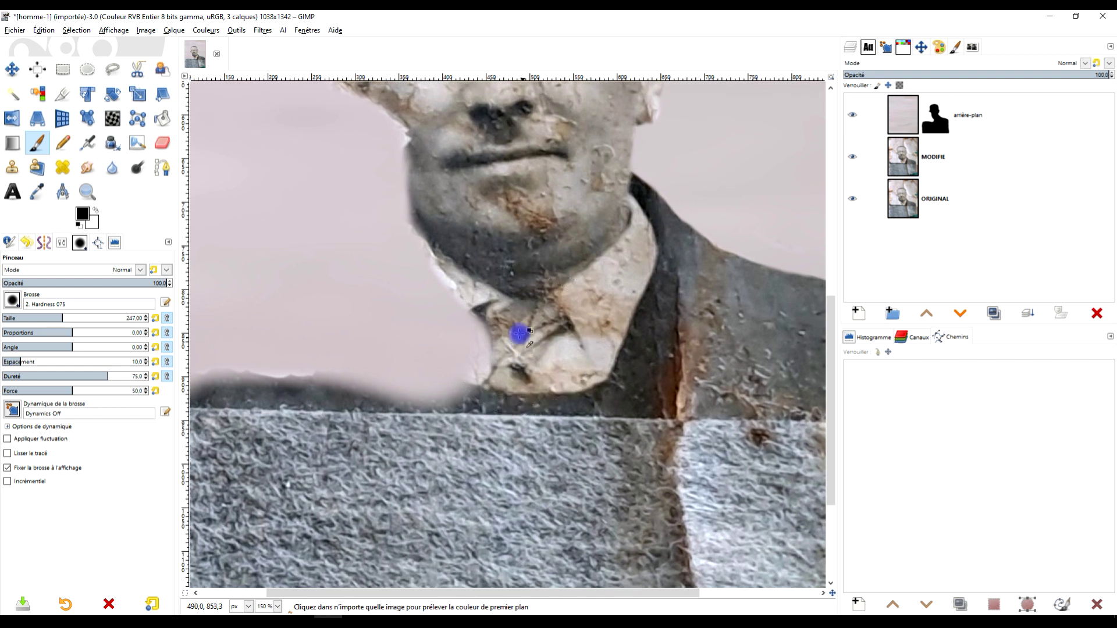
Paint black on the mask along the tie, shirt collar and jawline to bring back their torn left edge
{"action": "scroll", "coordinate": [516, 331], "scroll_direction": "up", "scroll_amount": 2}
{"action": "mouse_move", "coordinate": [486, 298]}
{"action": "left_mouse_down"}
{"action": "mouse_move", "coordinate": [451, 253]}
{"action": "mouse_move", "coordinate": [464, 240]}
{"action": "mouse_move", "coordinate": [531, 298]}
{"action": "left_mouse_up"}
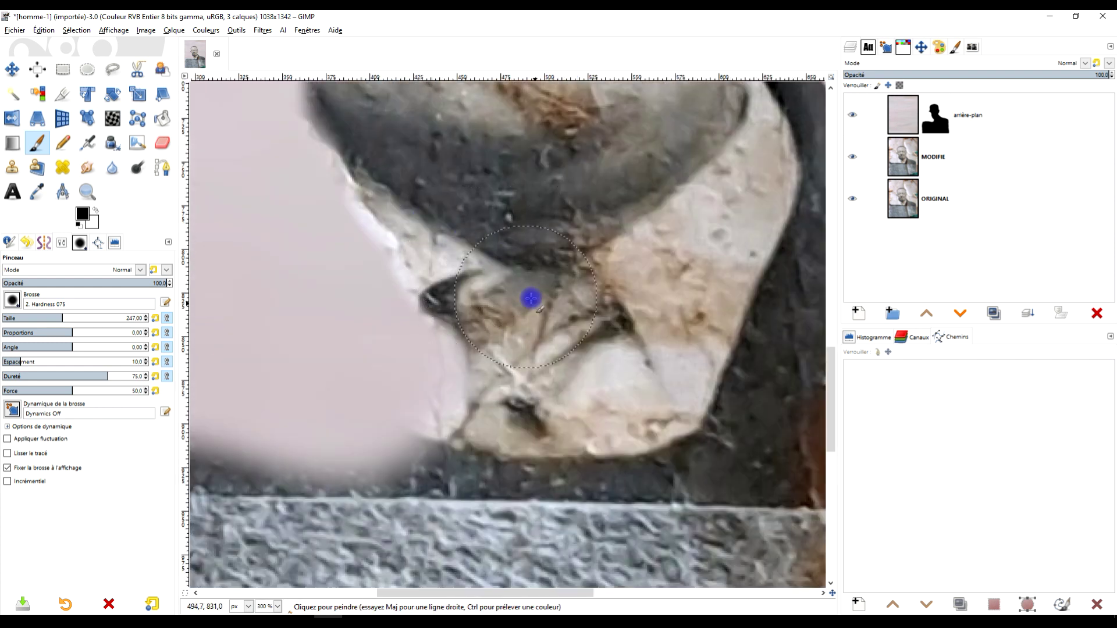
{"action": "scroll", "coordinate": [640, 288], "scroll_direction": "down", "scroll_amount": 2}
{"action": "scroll", "coordinate": [523, 250], "scroll_direction": "up", "scroll_amount": 2}
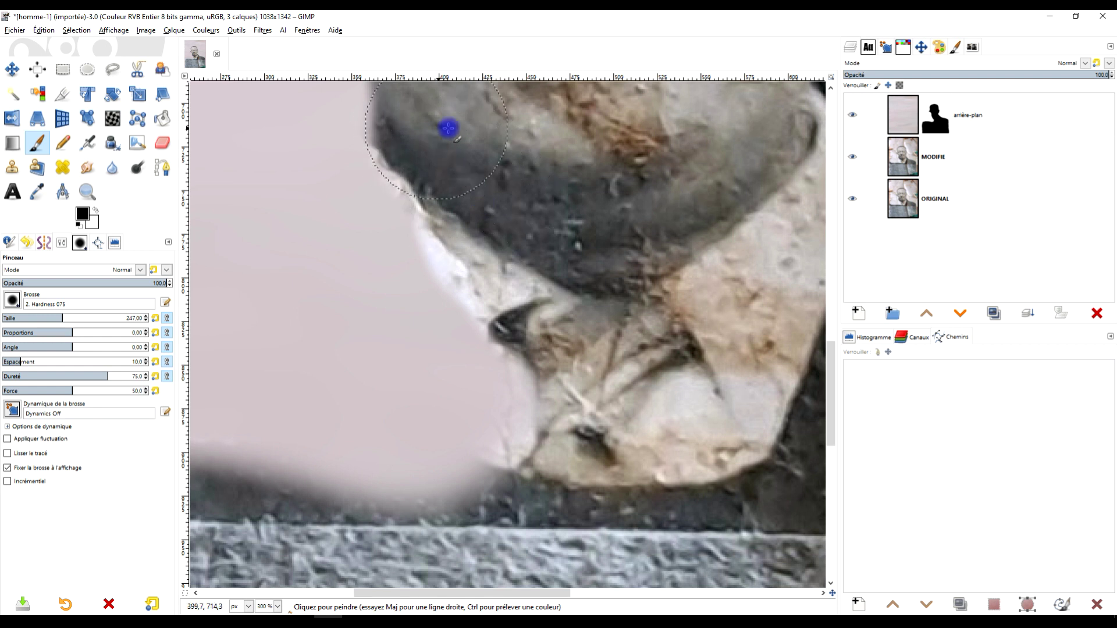
{"action": "left_click_drag", "start_coordinate": [495, 166], "coordinate": [599, 439]}
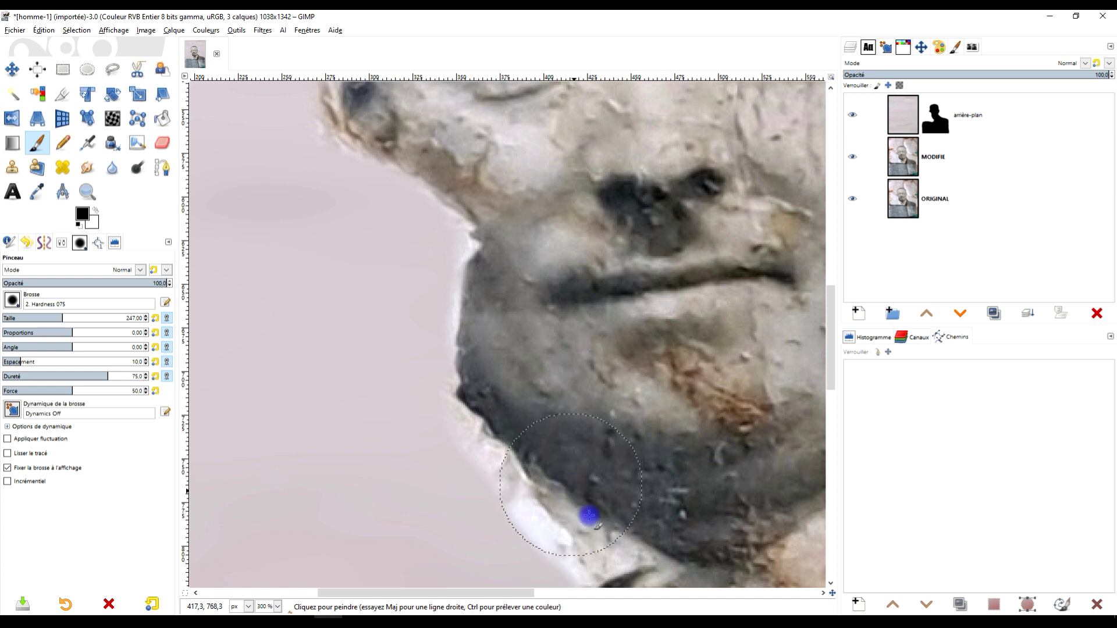
{"action": "scroll", "coordinate": [643, 441], "scroll_direction": "down", "scroll_amount": 4}
{"action": "scroll", "coordinate": [553, 359], "scroll_direction": "up", "scroll_amount": 4}
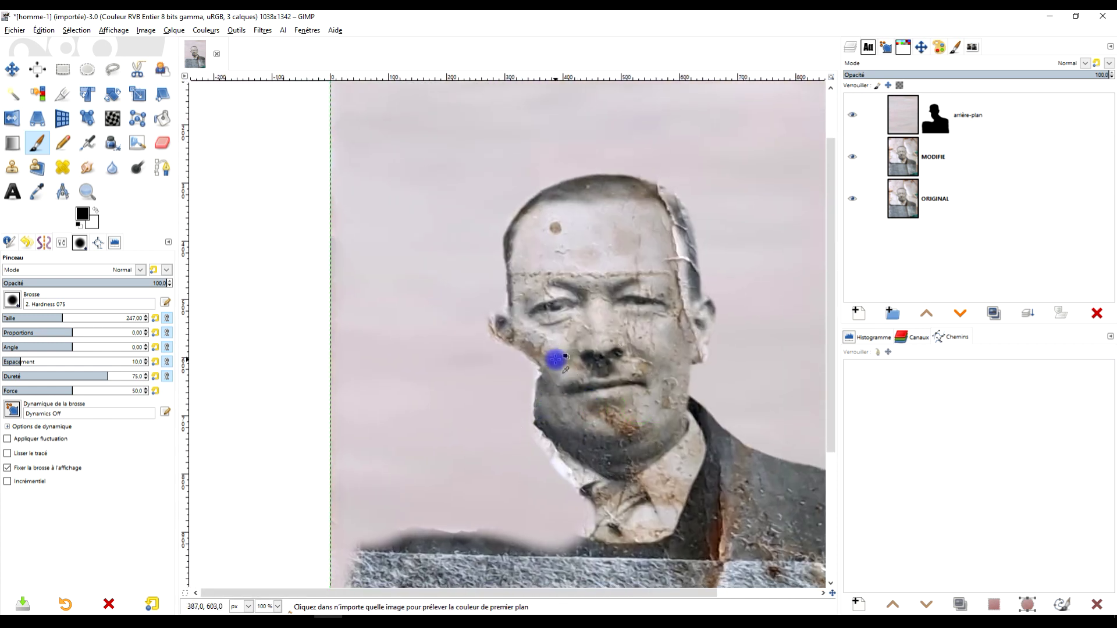
Switch the foreground colour to white and paint out the pale fringe in the notch between the left temple and ear
{"action": "scroll", "coordinate": [475, 314], "scroll_direction": "up", "scroll_amount": 2}
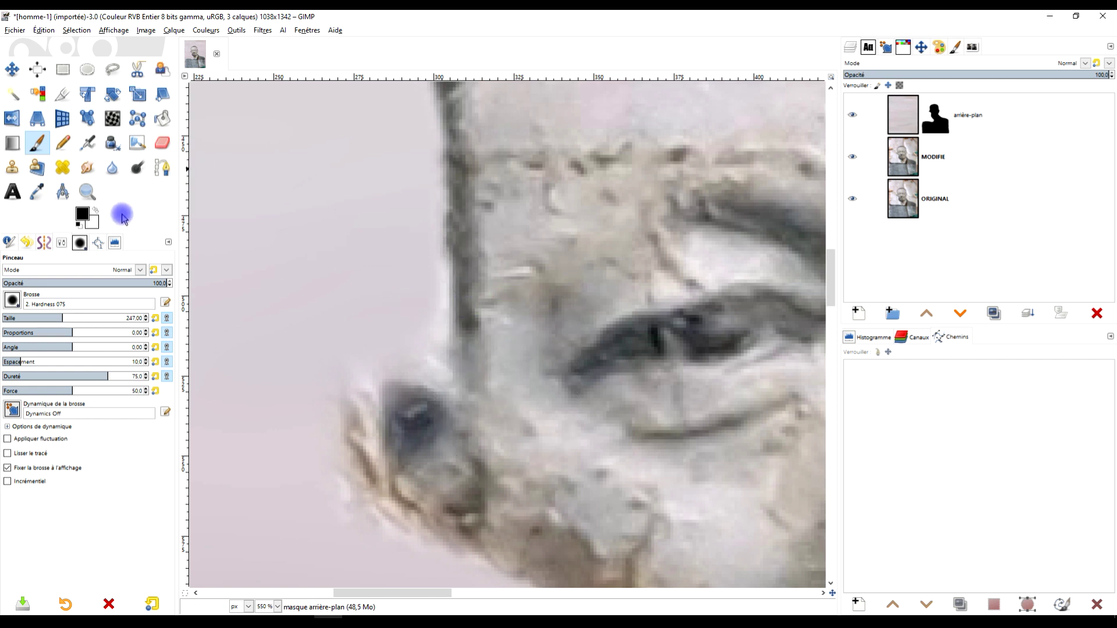
{"action": "scroll", "coordinate": [345, 243], "scroll_direction": "up", "scroll_amount": 1}
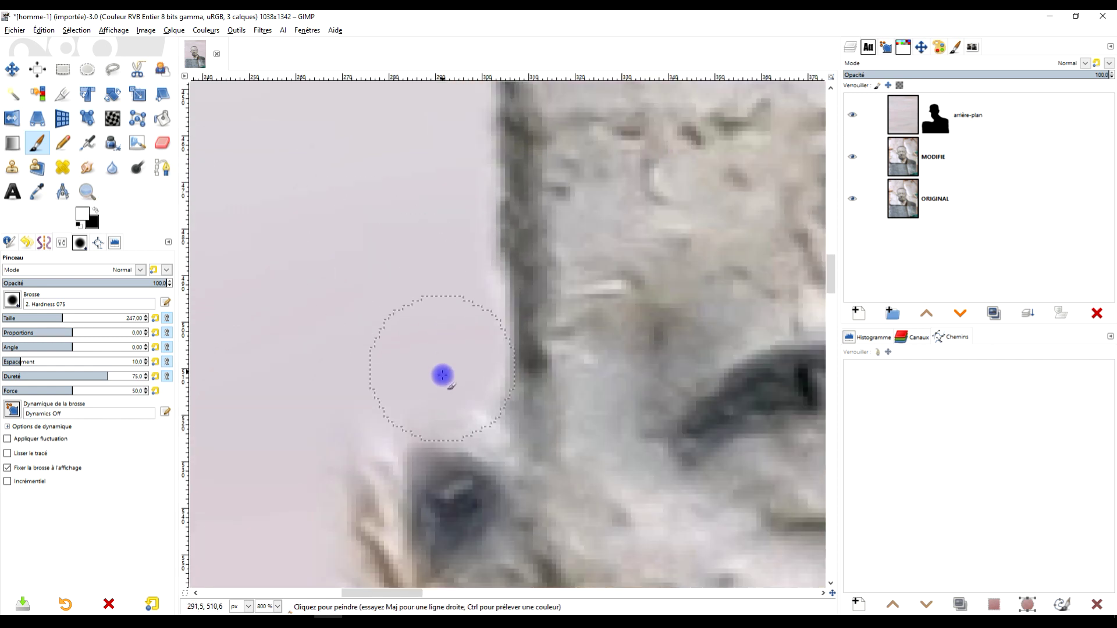
{"action": "scroll", "coordinate": [444, 403], "scroll_direction": "up", "scroll_amount": 2}
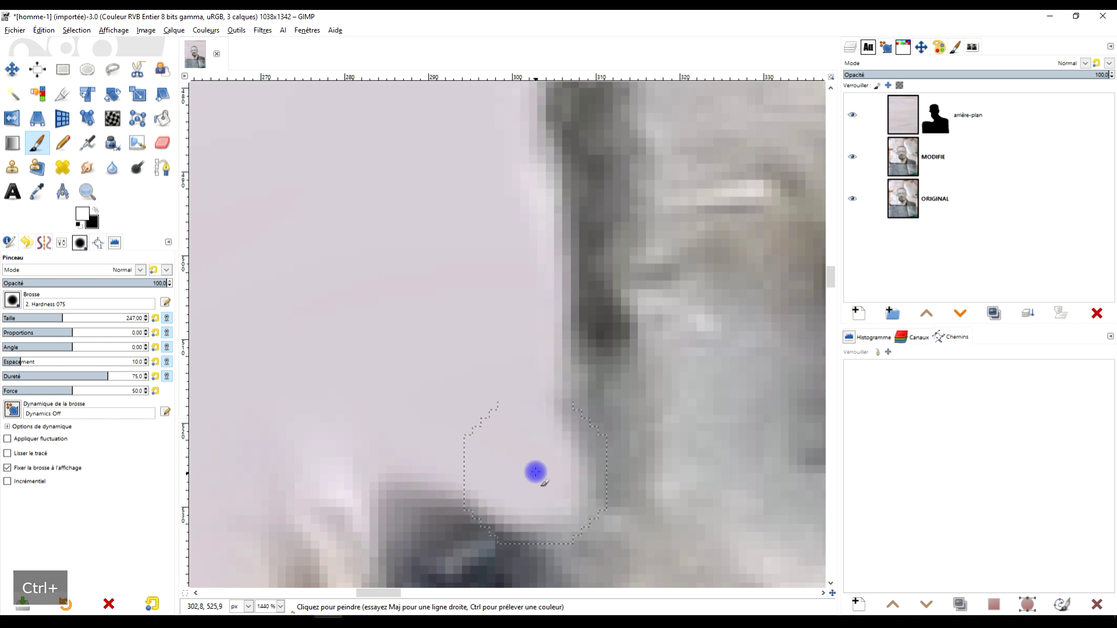
{"action": "scroll", "coordinate": [444, 81], "scroll_direction": "down", "scroll_amount": 4}
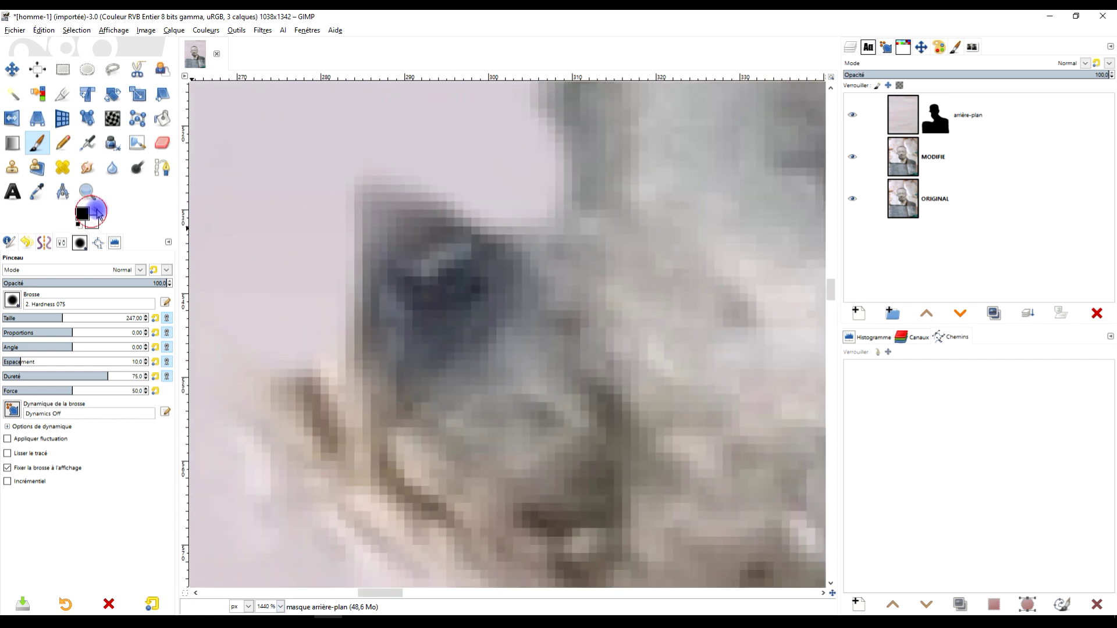
Switch the foreground colour to black and paint the mask to restore the dark left ear and the adjoining temple edge
{"action": "mouse_move", "coordinate": [541, 311]}
{"action": "left_mouse_down"}
{"action": "mouse_move", "coordinate": [423, 243]}
{"action": "mouse_move", "coordinate": [415, 260]}
{"action": "mouse_move", "coordinate": [438, 392]}
{"action": "mouse_move", "coordinate": [556, 337]}
{"action": "left_mouse_up"}
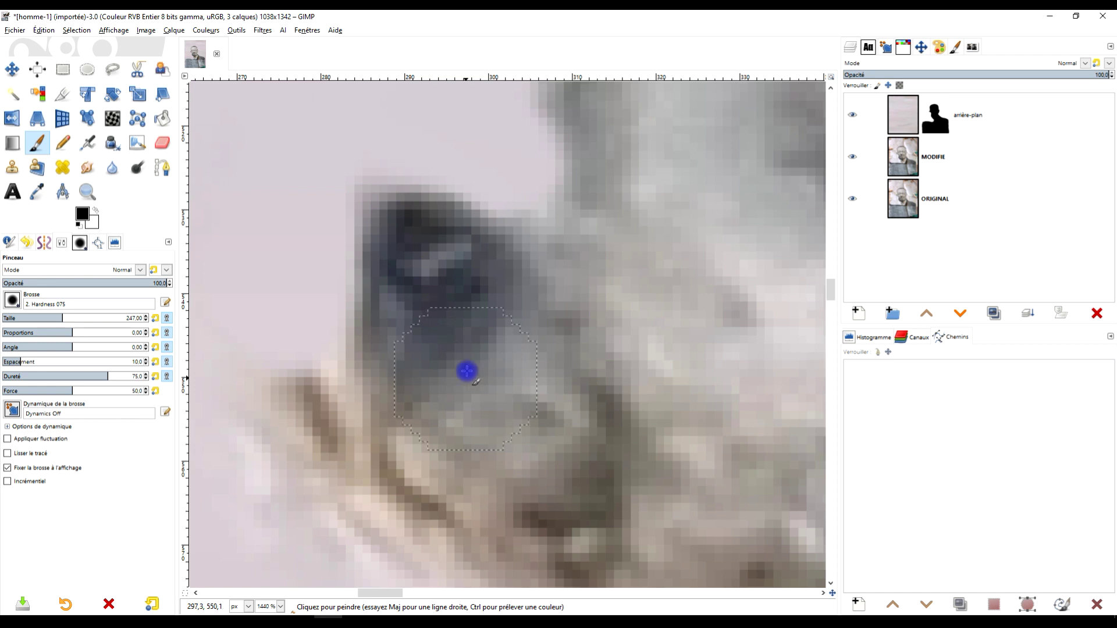
{"action": "scroll", "coordinate": [543, 323], "scroll_direction": "down", "scroll_amount": 4}
{"action": "scroll", "coordinate": [593, 274], "scroll_direction": "up", "scroll_amount": 4}
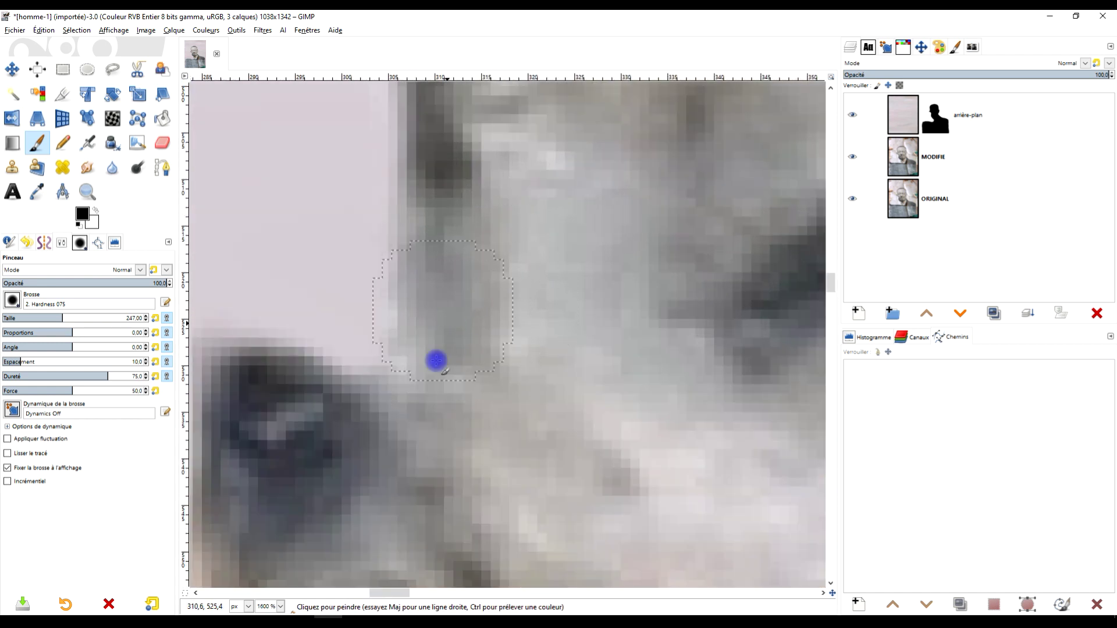
{"action": "scroll", "coordinate": [514, 366], "scroll_direction": "down", "scroll_amount": 8}
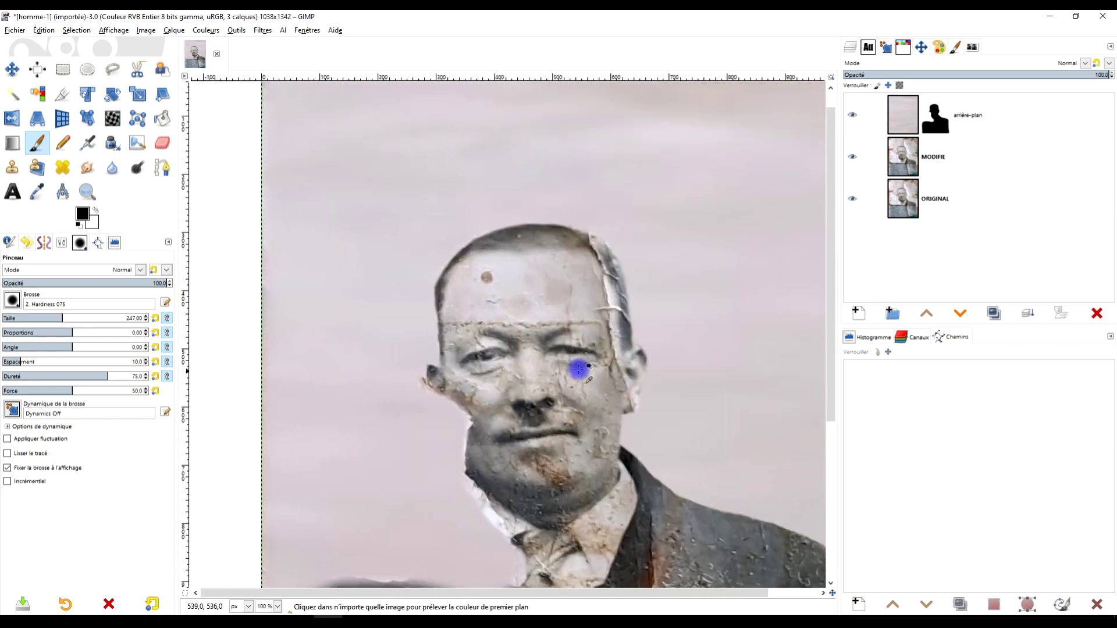
{"action": "scroll", "coordinate": [581, 368], "scroll_direction": "down", "scroll_amount": 1}
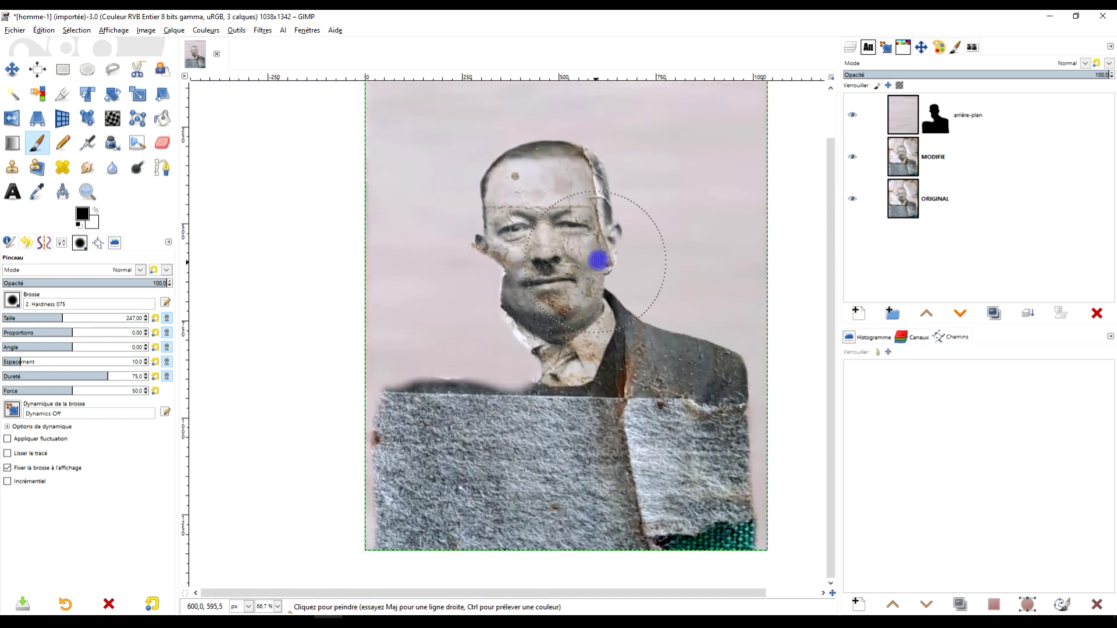
Apply a Gaussian blur with Size X and Size Y of 14.10 to the arrière-plan layer
{"action": "left_click", "coordinate": [927, 128]}
{"action": "scroll", "coordinate": [552, 209], "scroll_direction": "up", "scroll_amount": 1}
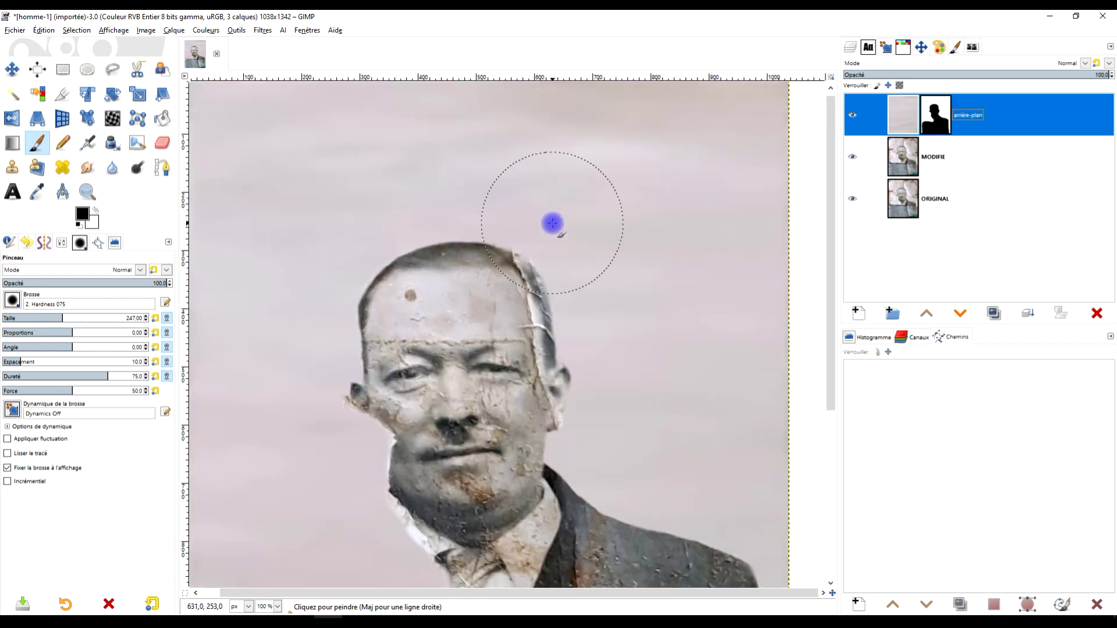
{"action": "scroll", "coordinate": [552, 223], "scroll_direction": "down", "scroll_amount": 1}
{"action": "left_click", "coordinate": [263, 29]}
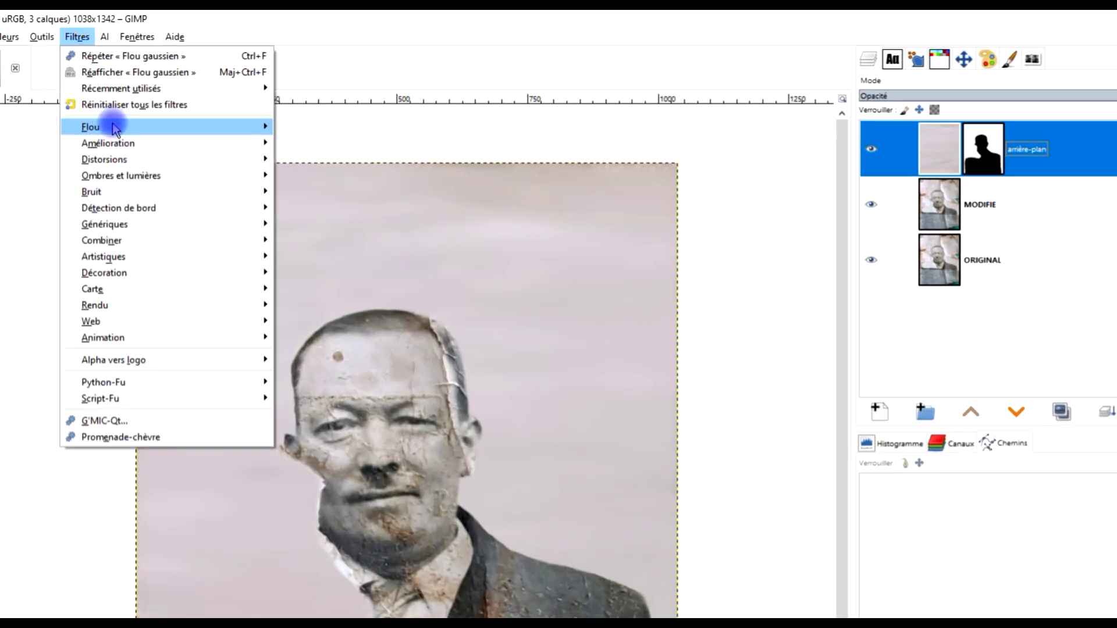
{"action": "mouse_move", "coordinate": [115, 128]}
{"action": "left_click", "coordinate": [337, 144]}
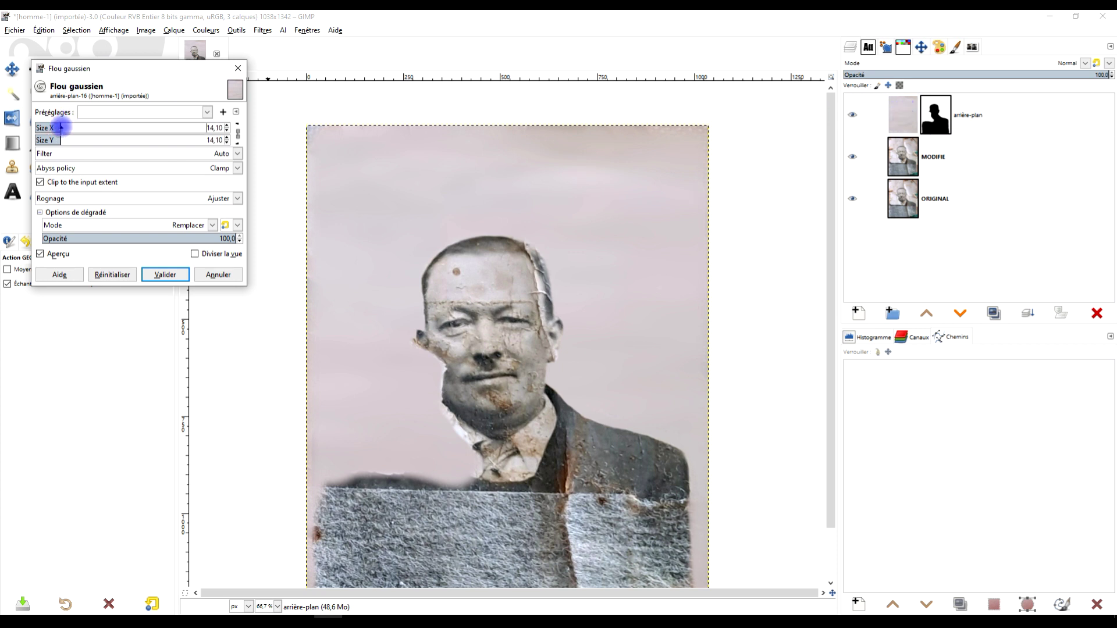
{"action": "left_click", "coordinate": [165, 275]}
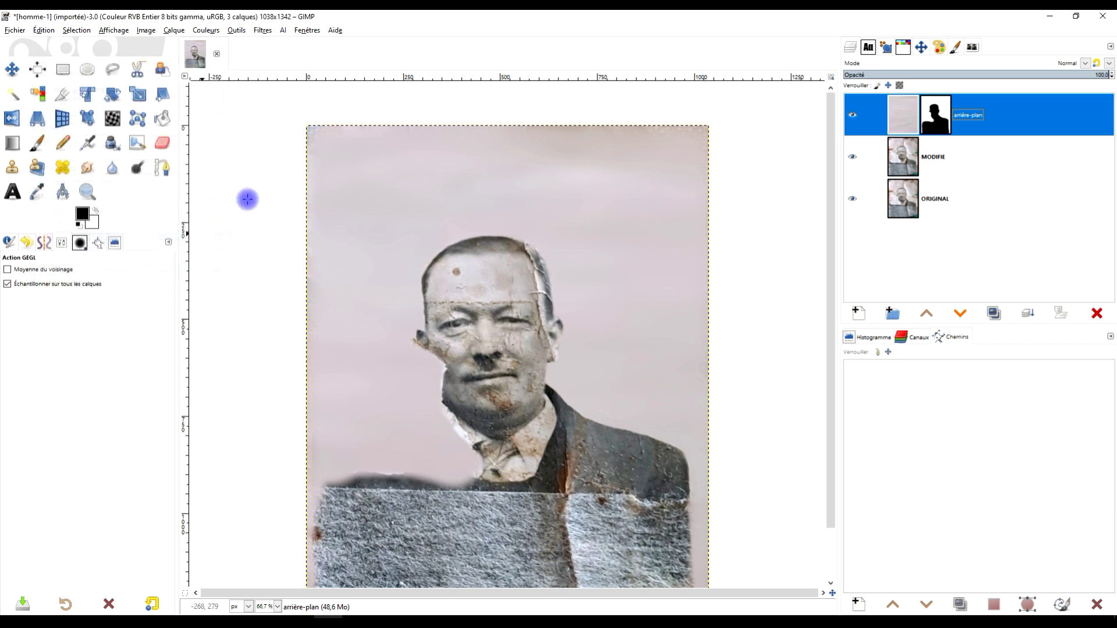
{"action": "scroll", "coordinate": [518, 351], "scroll_direction": "down", "scroll_amount": 2}
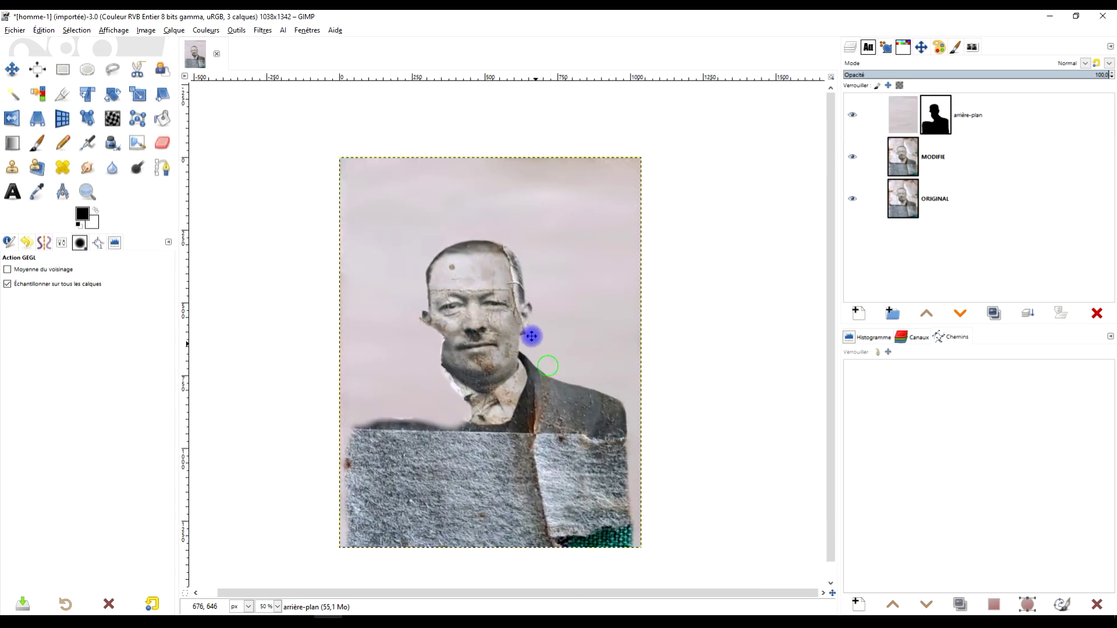
With the Paintbrush on the arrière-plan mask, paint black to bring back the hair edge at the head's upper right
{"action": "left_click", "coordinate": [907, 123]}
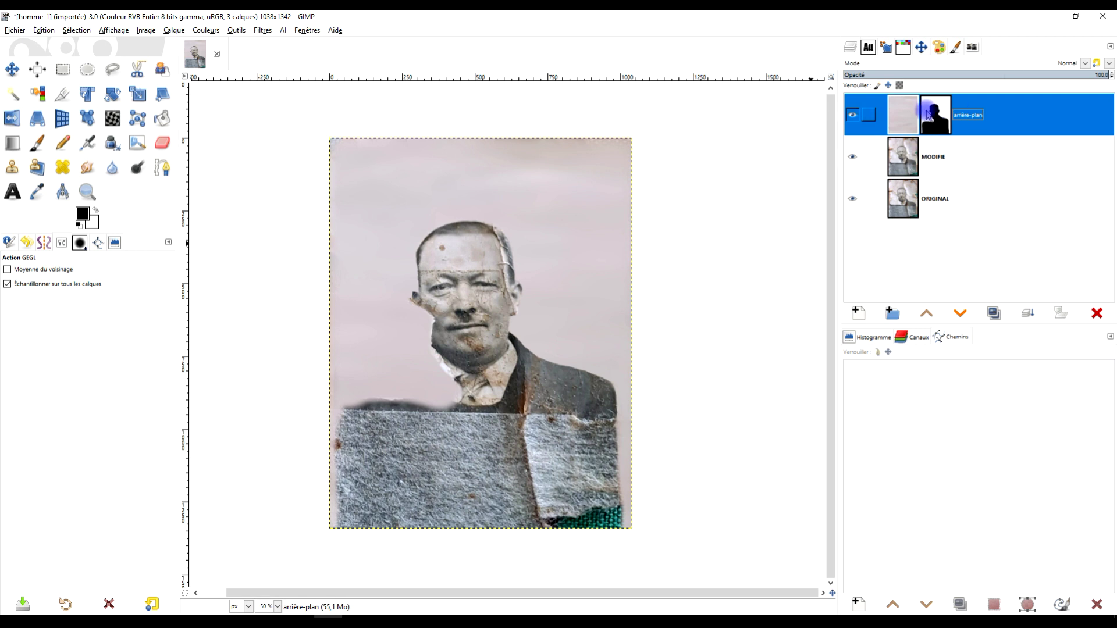
{"action": "scroll", "coordinate": [510, 336], "scroll_direction": "up", "scroll_amount": 2}
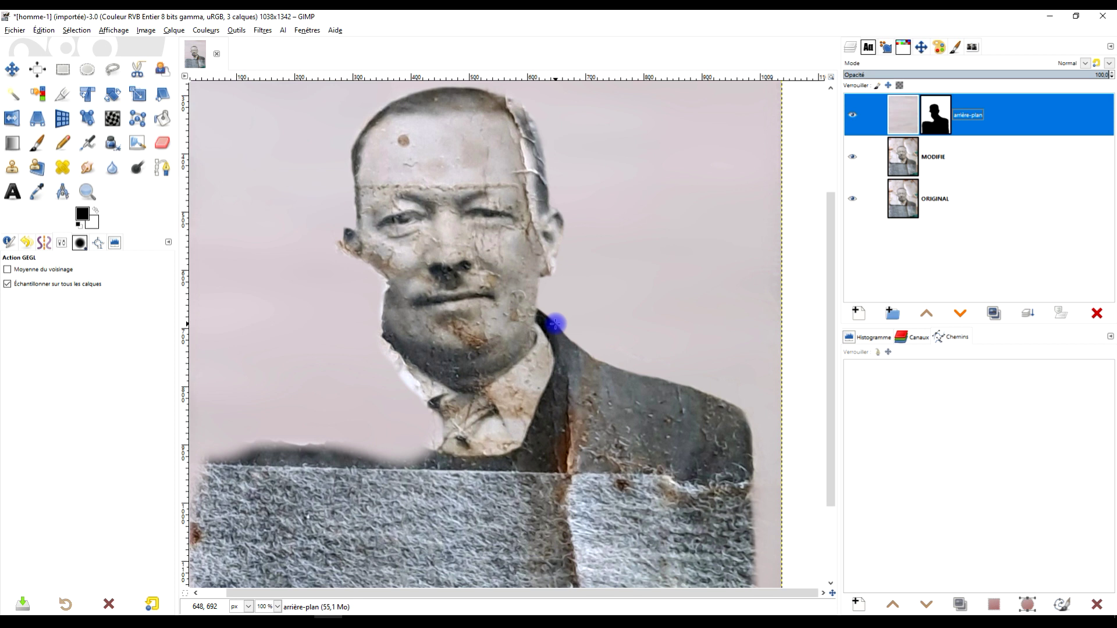
{"action": "scroll", "coordinate": [561, 177], "scroll_direction": "up", "scroll_amount": 2}
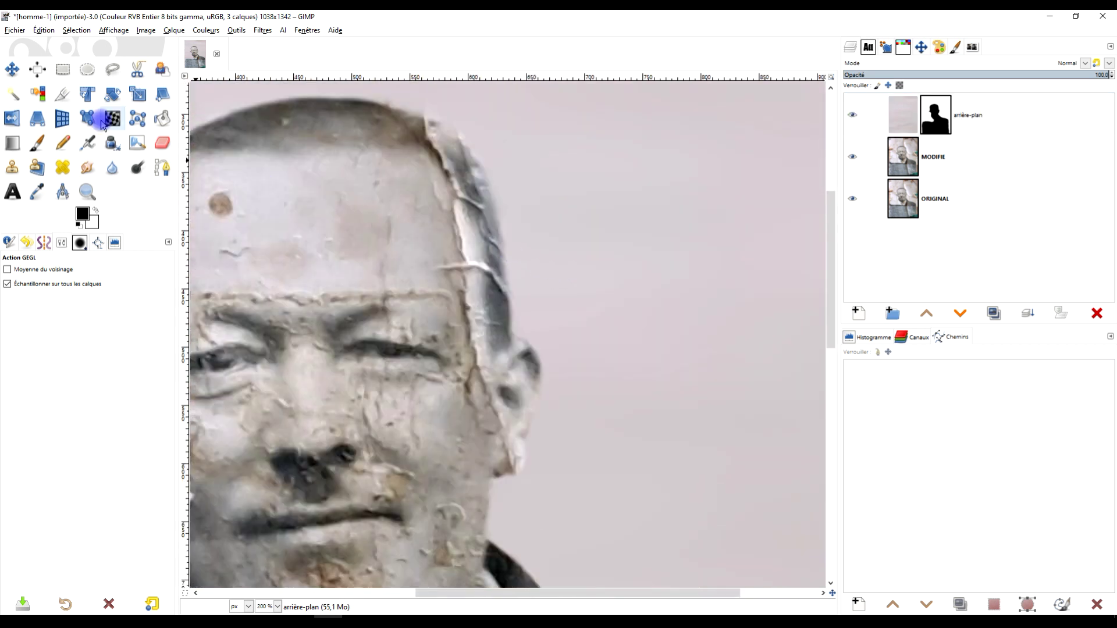
{"action": "left_click", "coordinate": [33, 147]}
{"action": "left_click", "coordinate": [934, 115]}
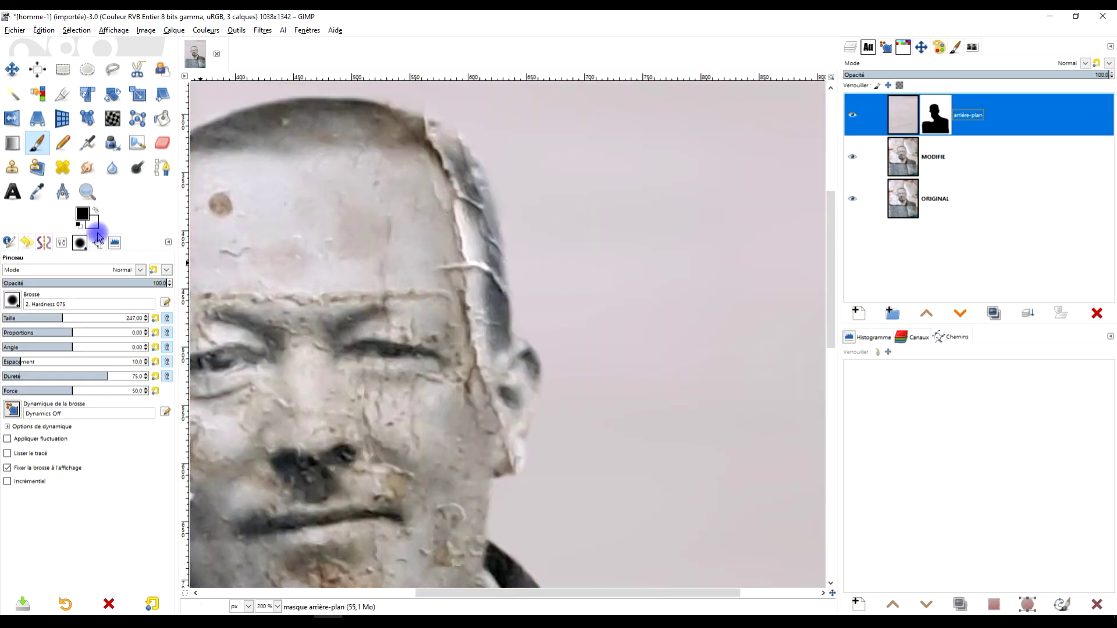
{"action": "scroll", "coordinate": [508, 245], "scroll_direction": "up", "scroll_amount": 1, "text": "ctrl"}
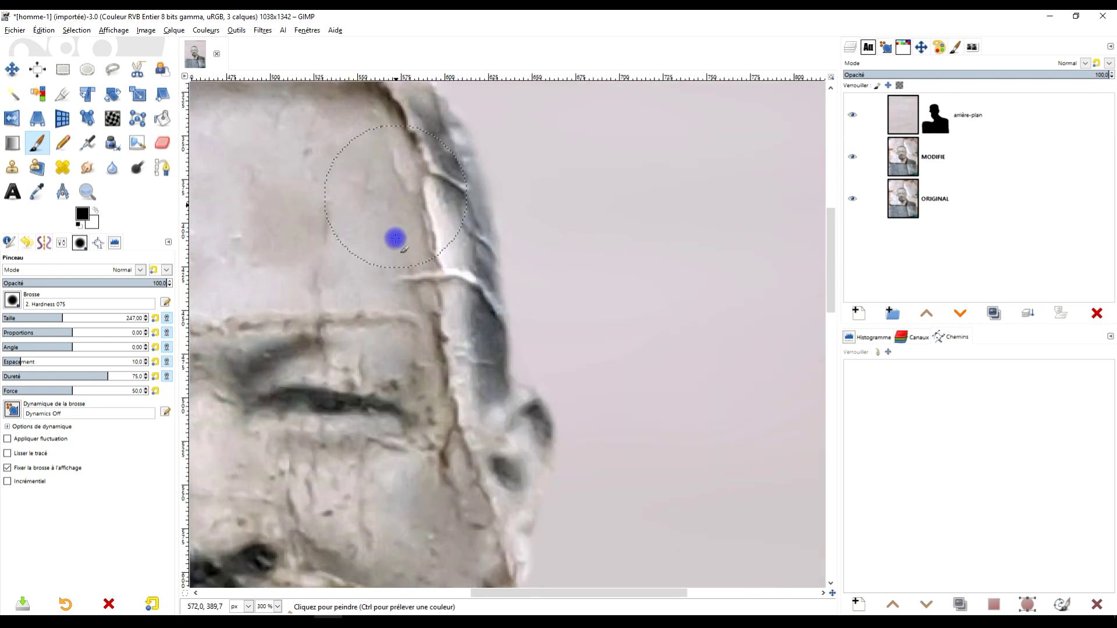
{"action": "scroll", "coordinate": [511, 368], "scroll_direction": "up", "scroll_amount": 5}
{"action": "scroll", "coordinate": [510, 368], "scroll_direction": "left", "scroll_amount": 1}
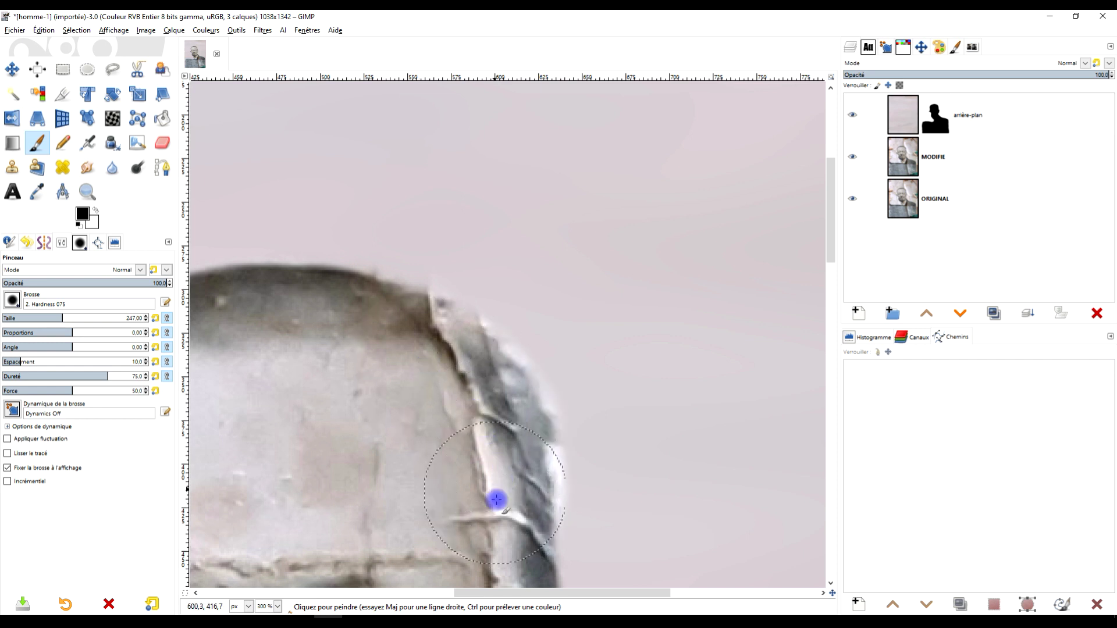
Paint black on the mask down the right temple and around the right ear to reveal their outer edge
{"action": "scroll", "coordinate": [582, 349], "scroll_direction": "down", "scroll_amount": 4}
{"action": "scroll", "coordinate": [582, 349], "scroll_direction": "right", "scroll_amount": 1}
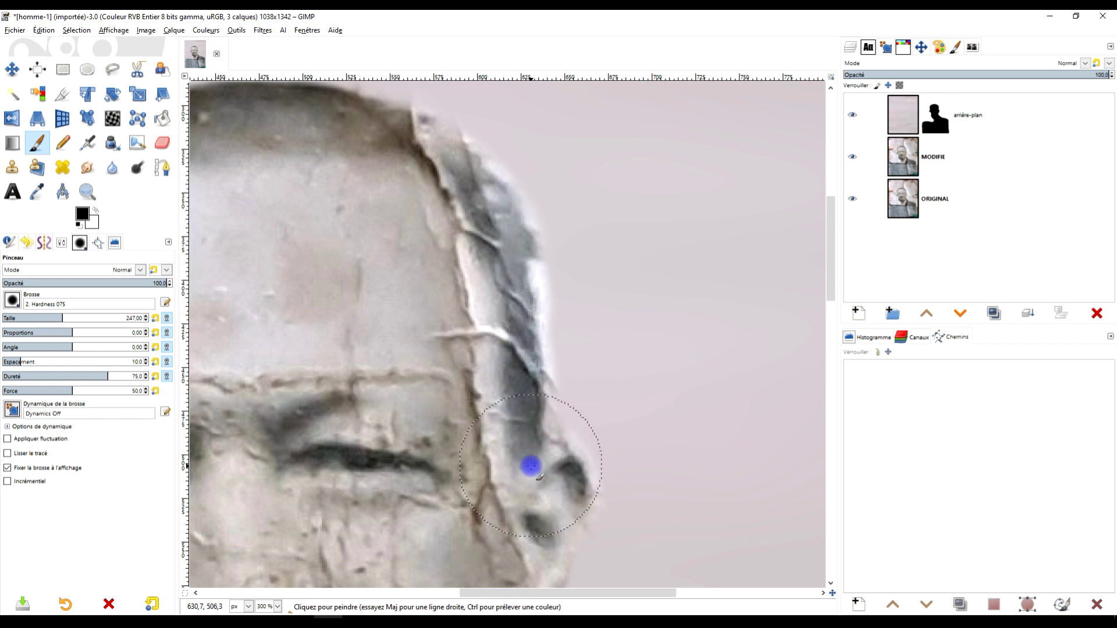
{"action": "scroll", "coordinate": [540, 506], "scroll_direction": "down", "scroll_amount": 5}
{"action": "left_click", "coordinate": [524, 284]}
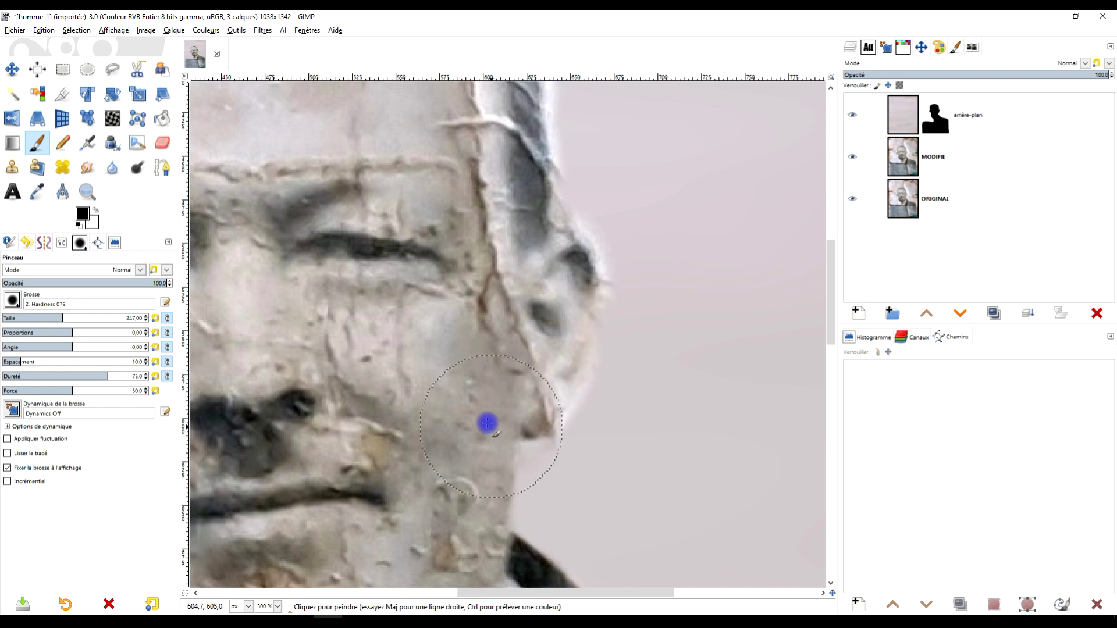
With Free Select, outline the ear at the image's right side, including the adjoining cheek and jaw edge
{"action": "scroll", "coordinate": [568, 312], "scroll_direction": "down", "scroll_amount": 3}
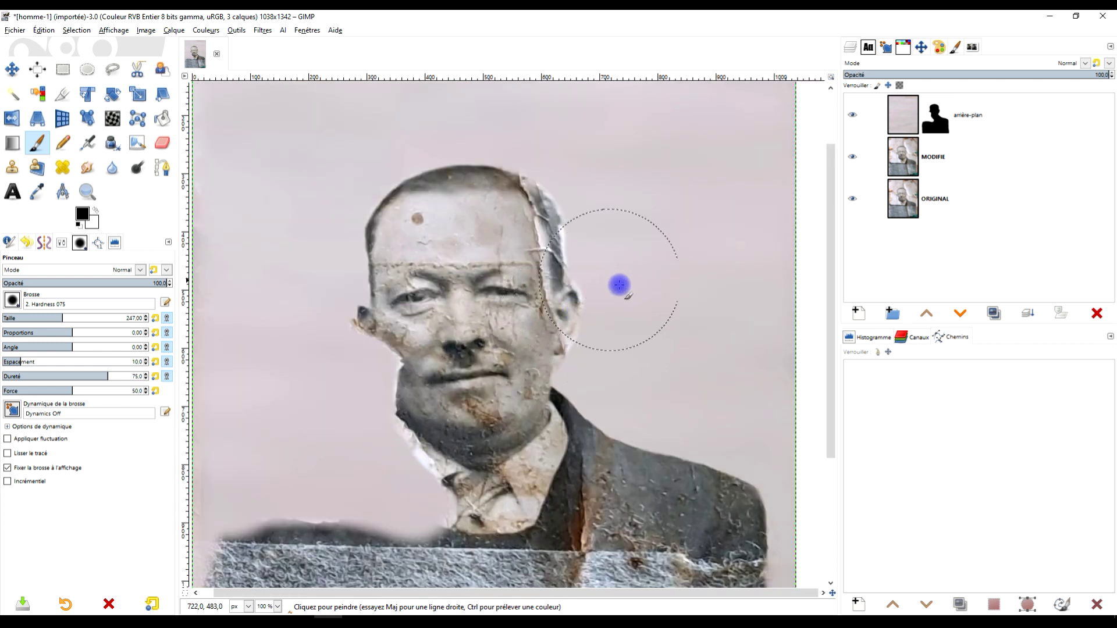
{"action": "scroll", "coordinate": [582, 261], "scroll_direction": "down", "scroll_amount": 2}
{"action": "scroll", "coordinate": [499, 292], "scroll_direction": "down", "scroll_amount": 2}
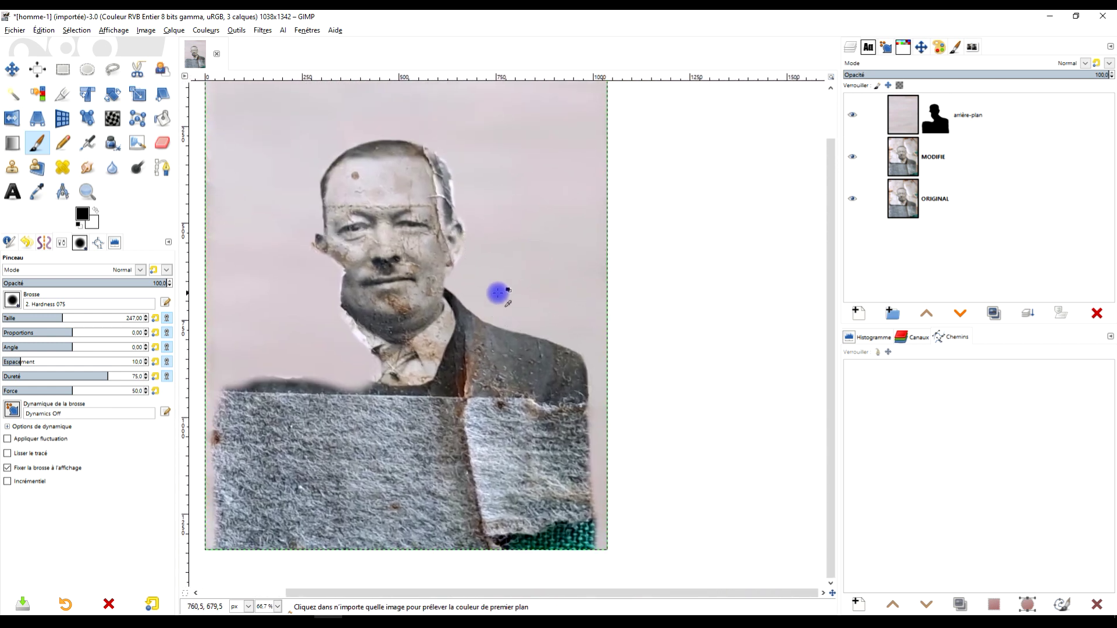
{"action": "scroll", "coordinate": [487, 286], "scroll_direction": "up", "scroll_amount": 2}
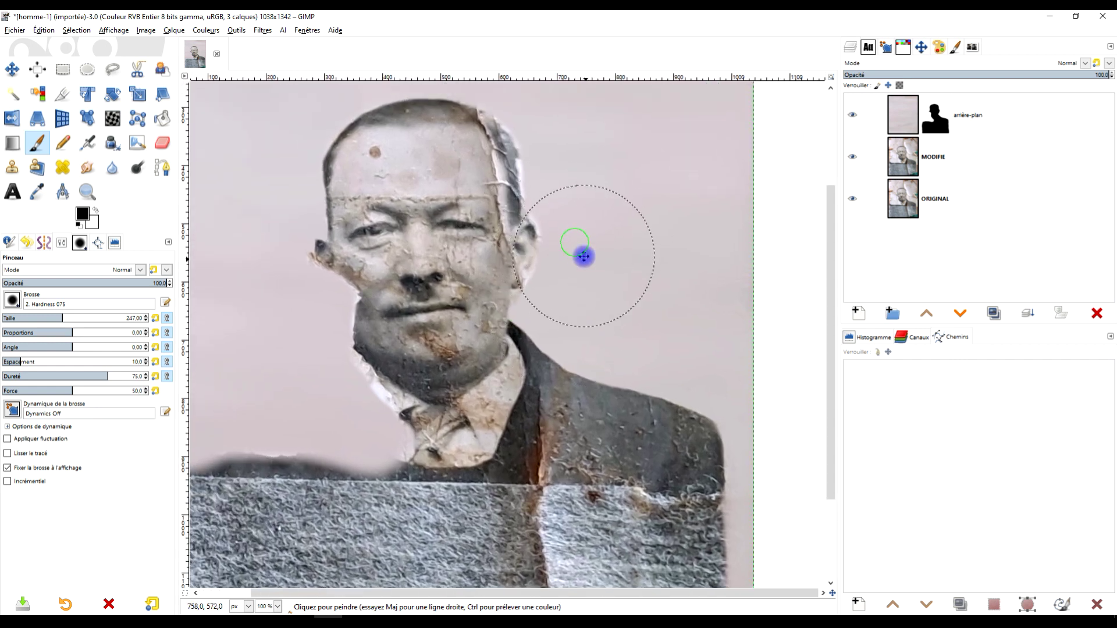
{"action": "left_click", "coordinate": [912, 159]}
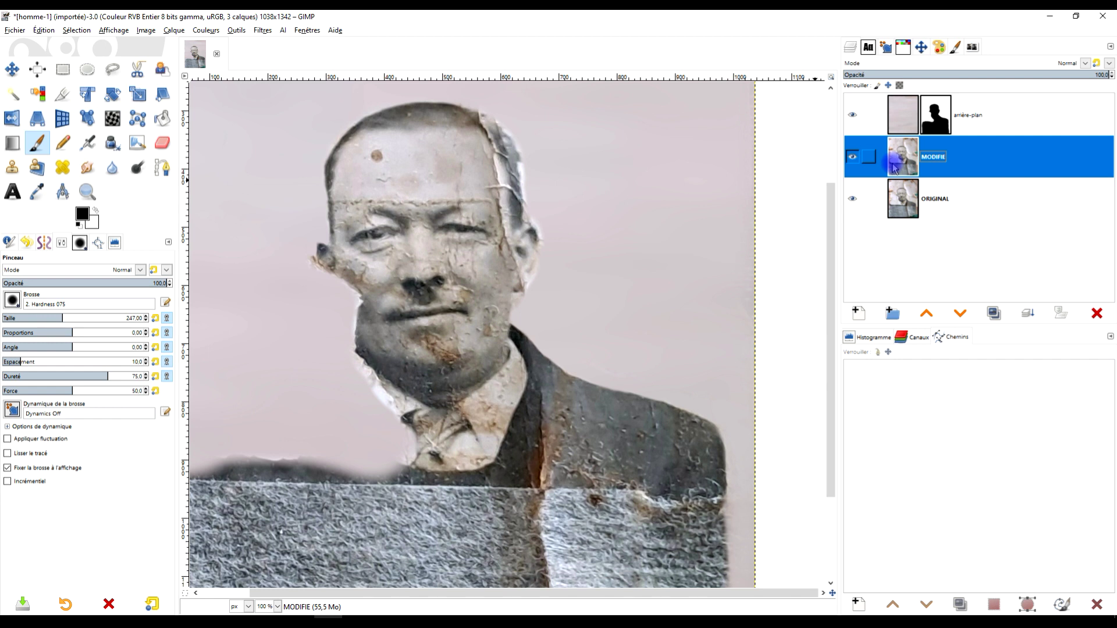
{"action": "scroll", "coordinate": [559, 215], "scroll_direction": "up", "scroll_amount": 1}
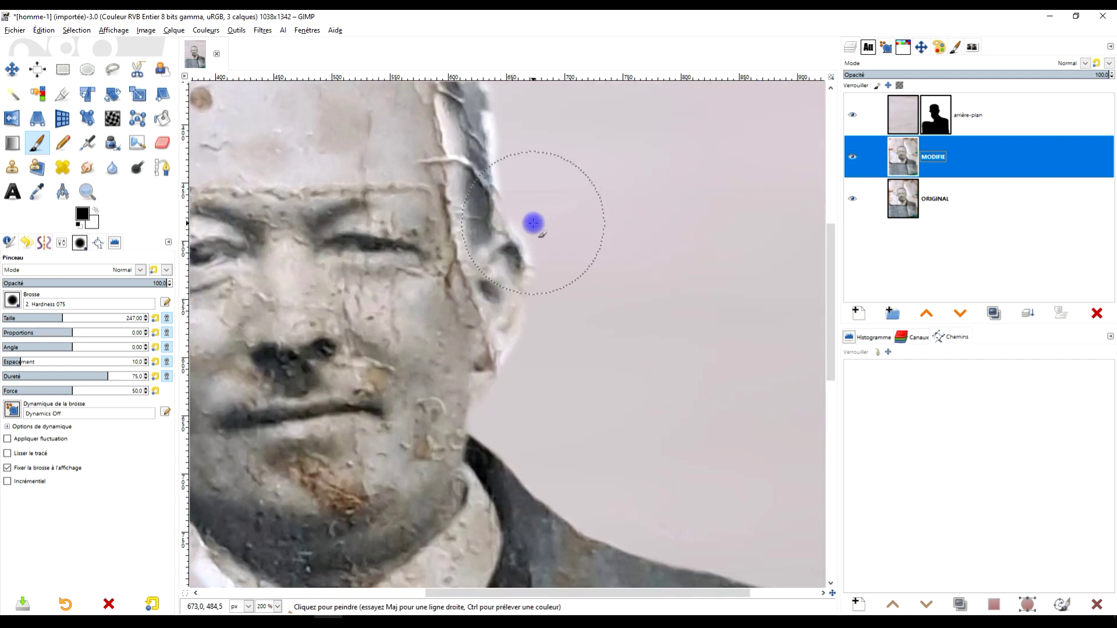
{"action": "scroll", "coordinate": [535, 227], "scroll_direction": "down", "scroll_amount": 1}
{"action": "scroll", "coordinate": [474, 249], "scroll_direction": "up", "scroll_amount": 2}
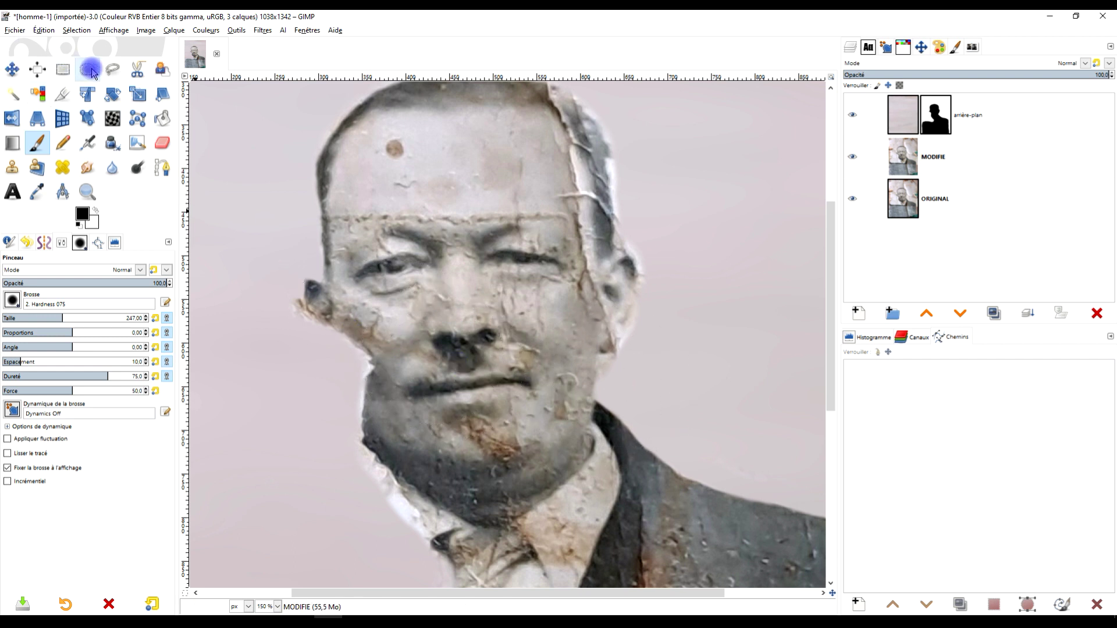
{"action": "left_click", "coordinate": [112, 70]}
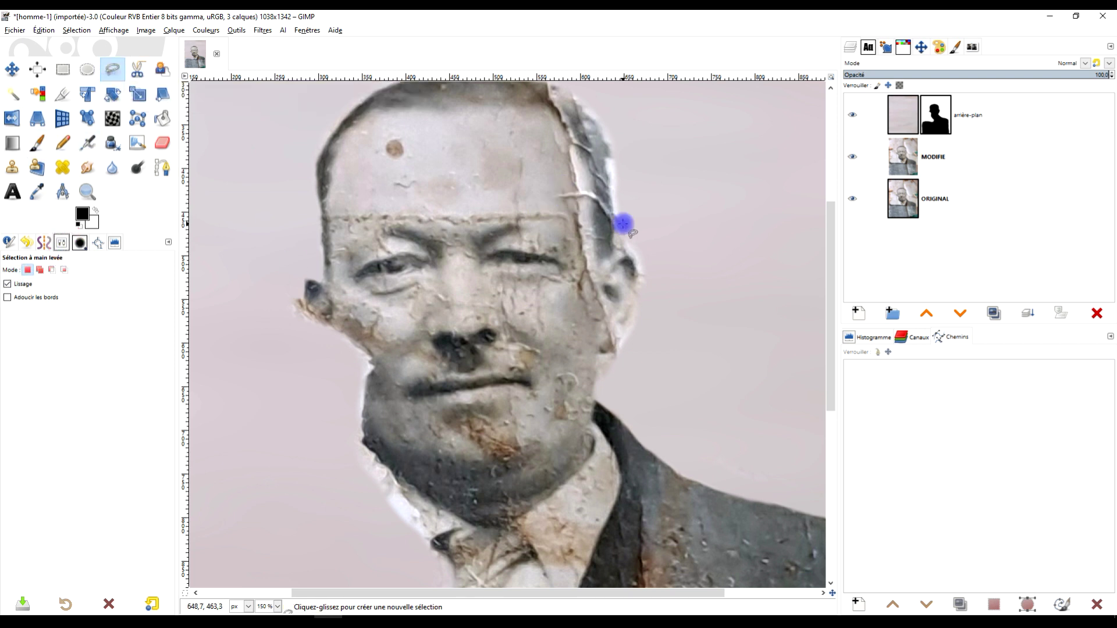
{"action": "left_click", "coordinate": [619, 200]}
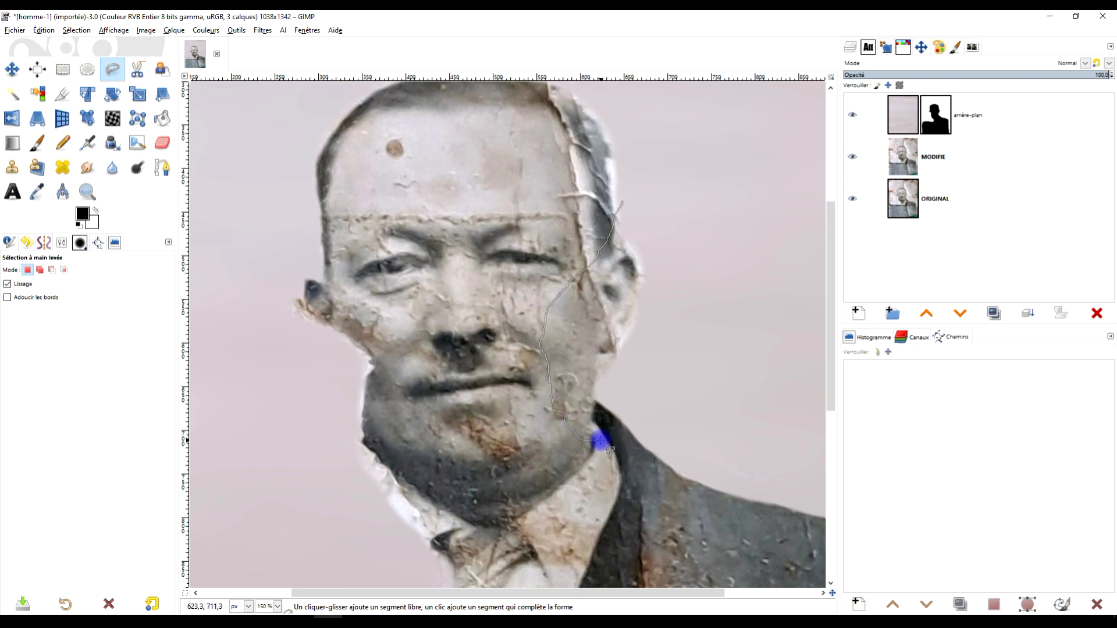
{"action": "mouse_move", "coordinate": [658, 348]}
{"action": "left_mouse_down"}
{"action": "mouse_move", "coordinate": [666, 280]}
{"action": "mouse_move", "coordinate": [647, 193]}
{"action": "left_mouse_up"}
{"action": "left_click", "coordinate": [624, 202]}
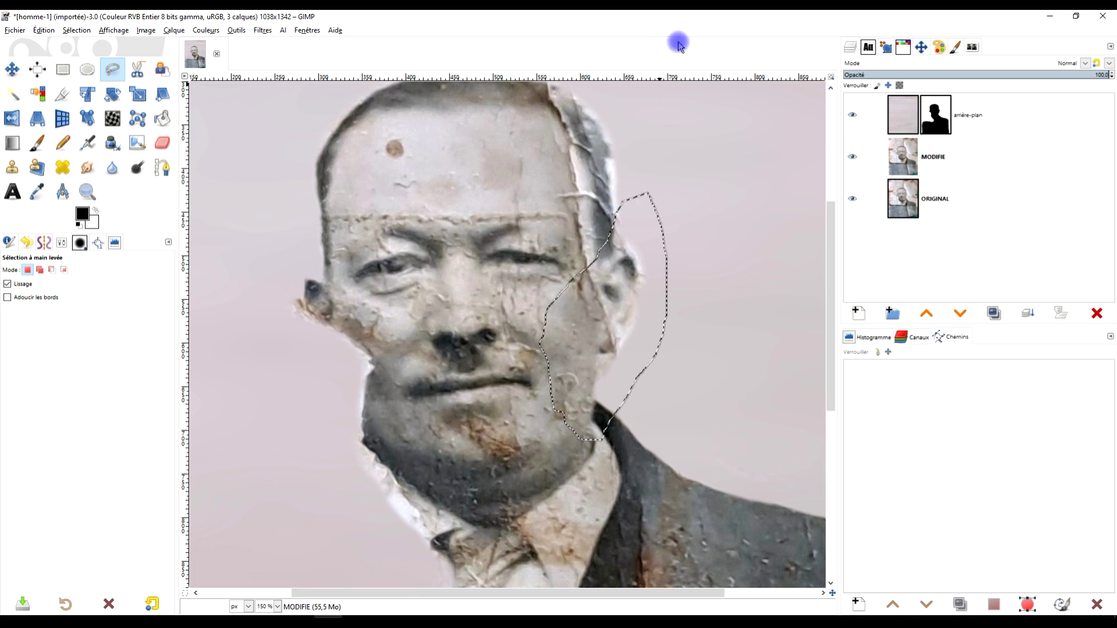
{"action": "key", "text": "Return"}
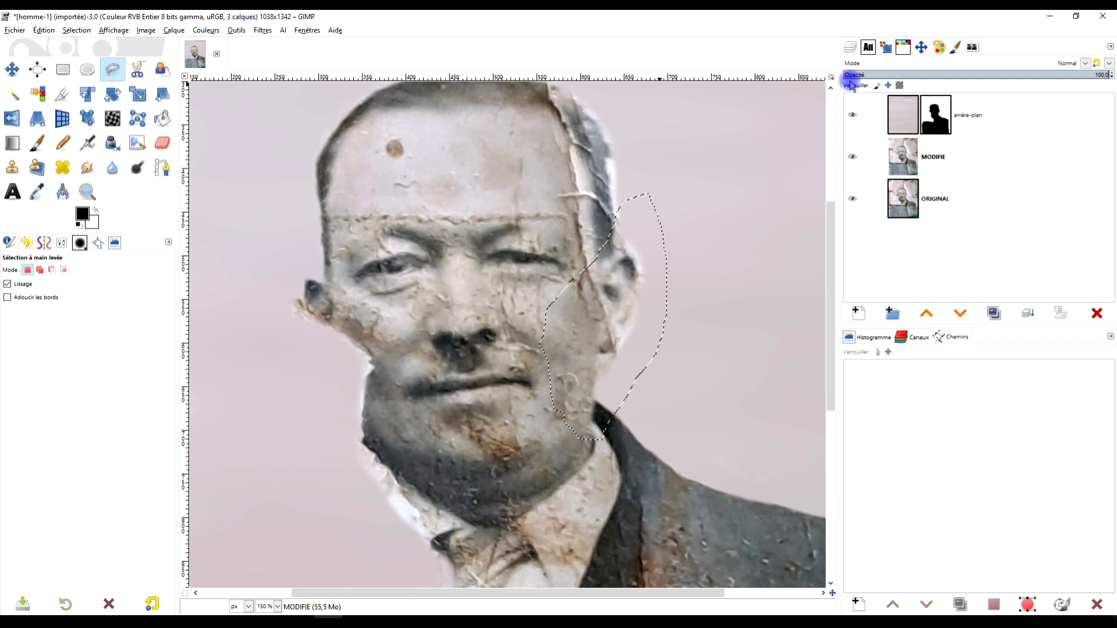
Copy the selected ear area from the MODIFIE layer and paste it as a new layer
{"action": "left_click", "coordinate": [902, 156]}
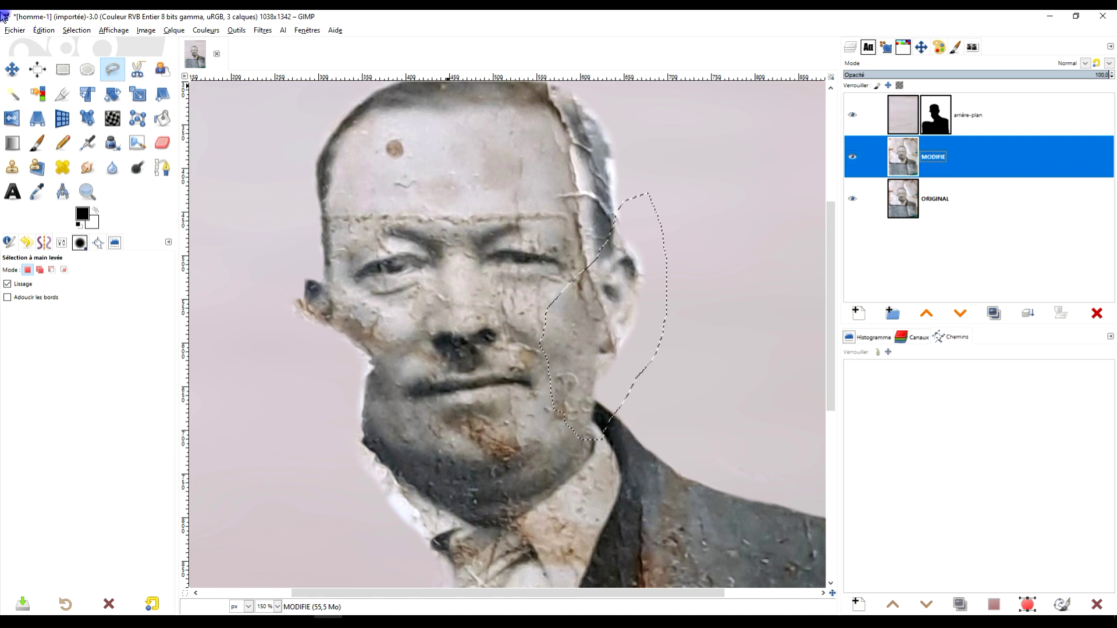
{"action": "left_click", "coordinate": [44, 30]}
{"action": "left_click", "coordinate": [57, 99]}
{"action": "left_click", "coordinate": [44, 31]}
{"action": "left_click", "coordinate": [69, 134]}
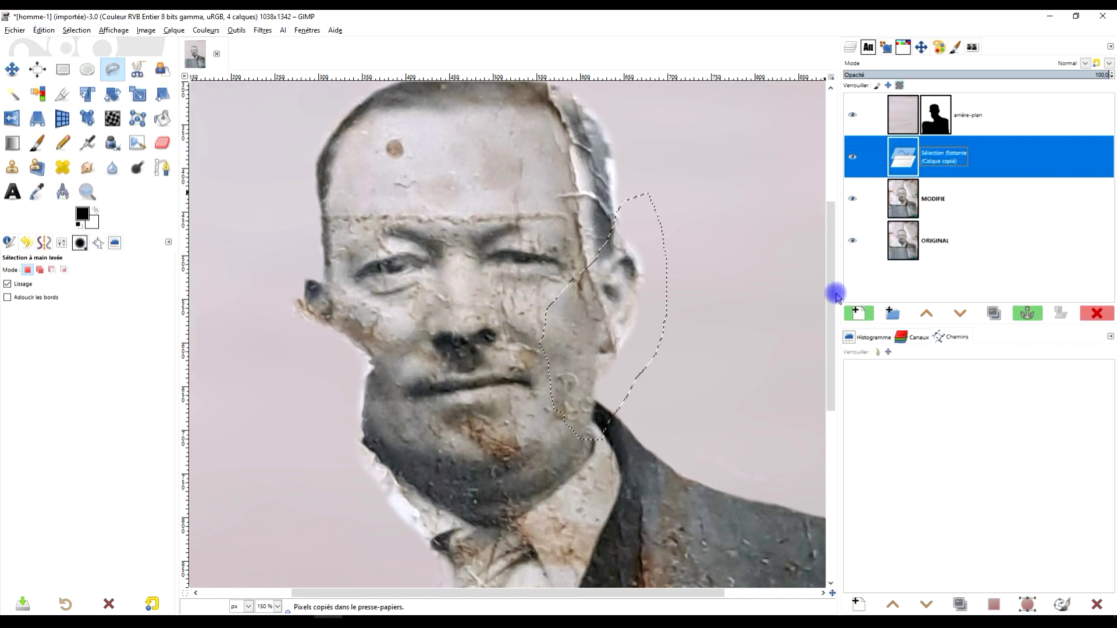
{"action": "left_click", "coordinate": [859, 314]}
Rename the pasted ear layer oreille and raise it above the arrière-plan layer
{"action": "double_click", "coordinate": [934, 155]}
{"action": "type", "text": "or"}
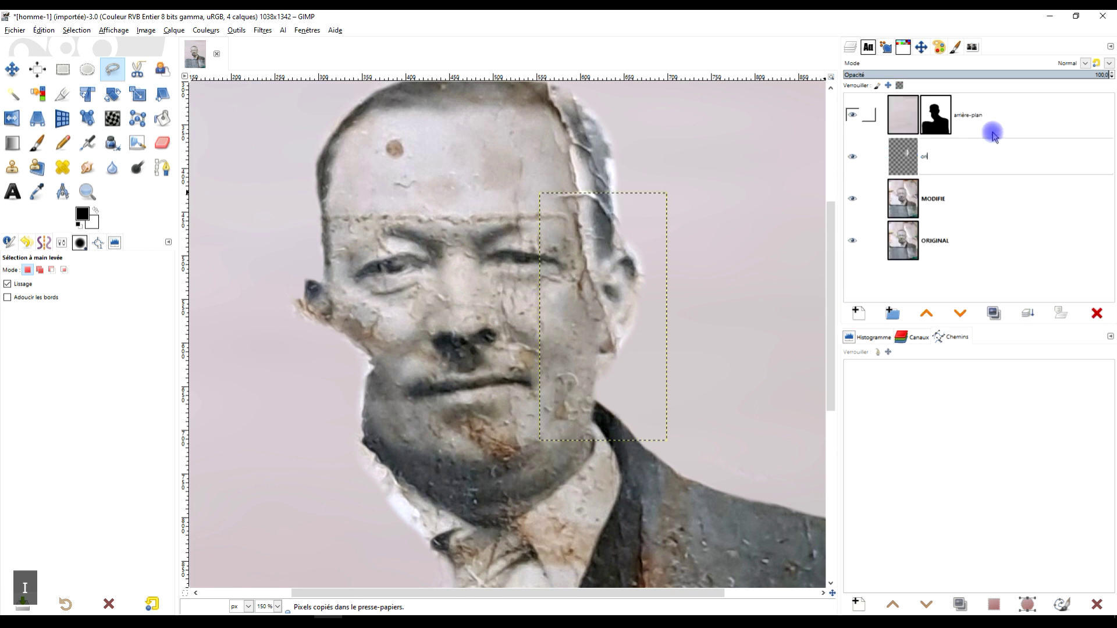
{"action": "type", "text": "ielle"}
{"action": "key", "text": "BackSpace"}
{"action": "key", "text": "BackSpace"}
{"action": "key", "text": "BackSpace"}
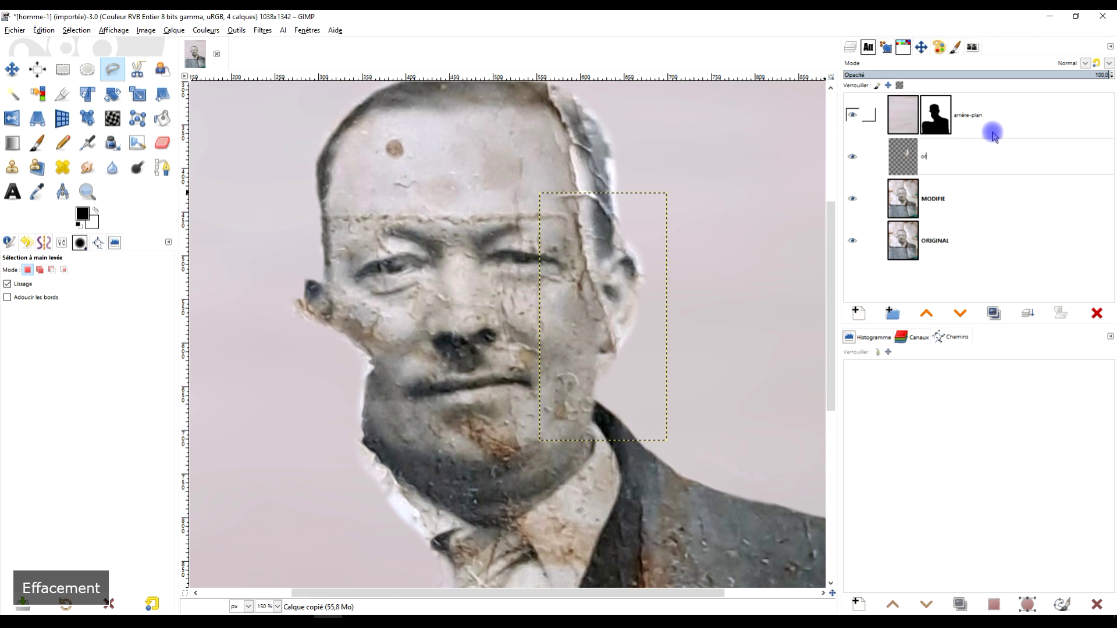
{"action": "type", "text": "eille"}
{"action": "key", "text": "Return"}
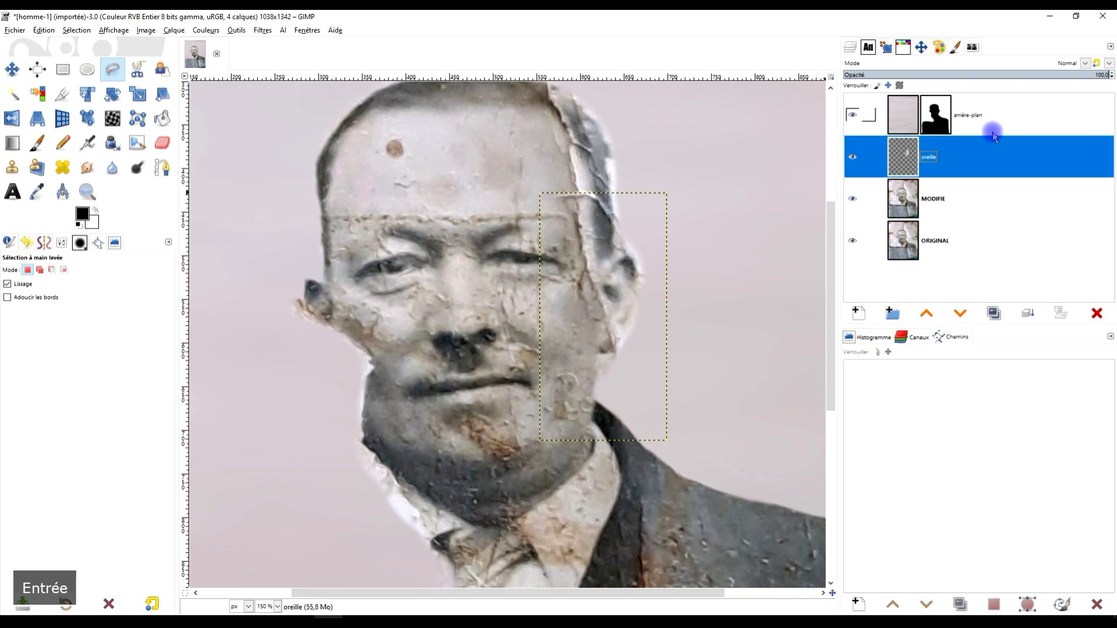
{"action": "left_click", "coordinate": [929, 316]}
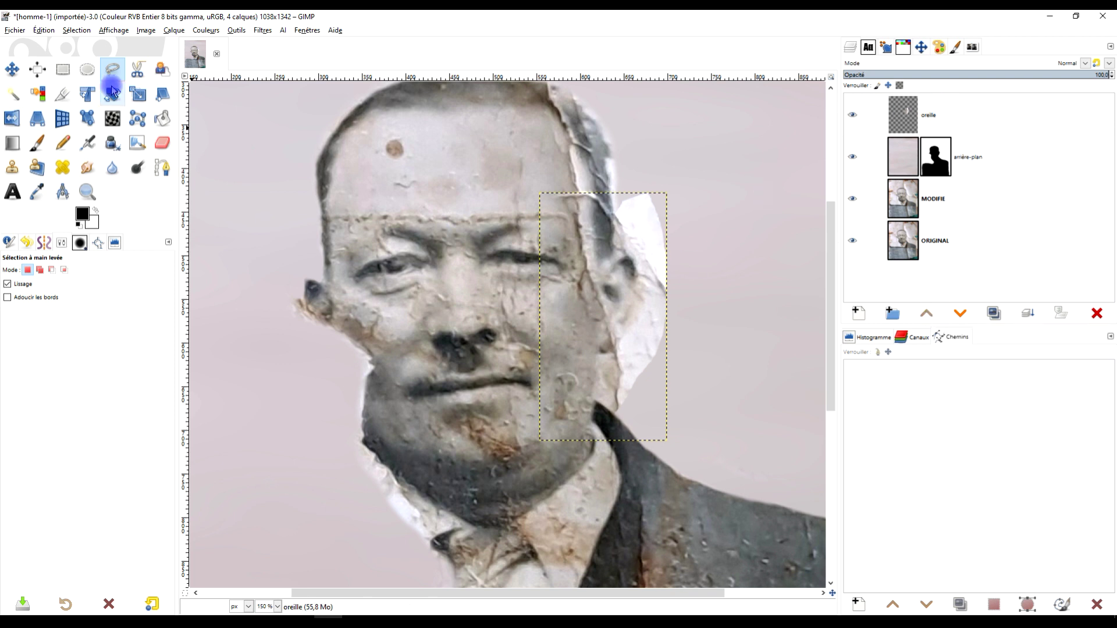
Flip the oreille layer horizontally with the Flip tool
{"action": "left_click", "coordinate": [11, 118]}
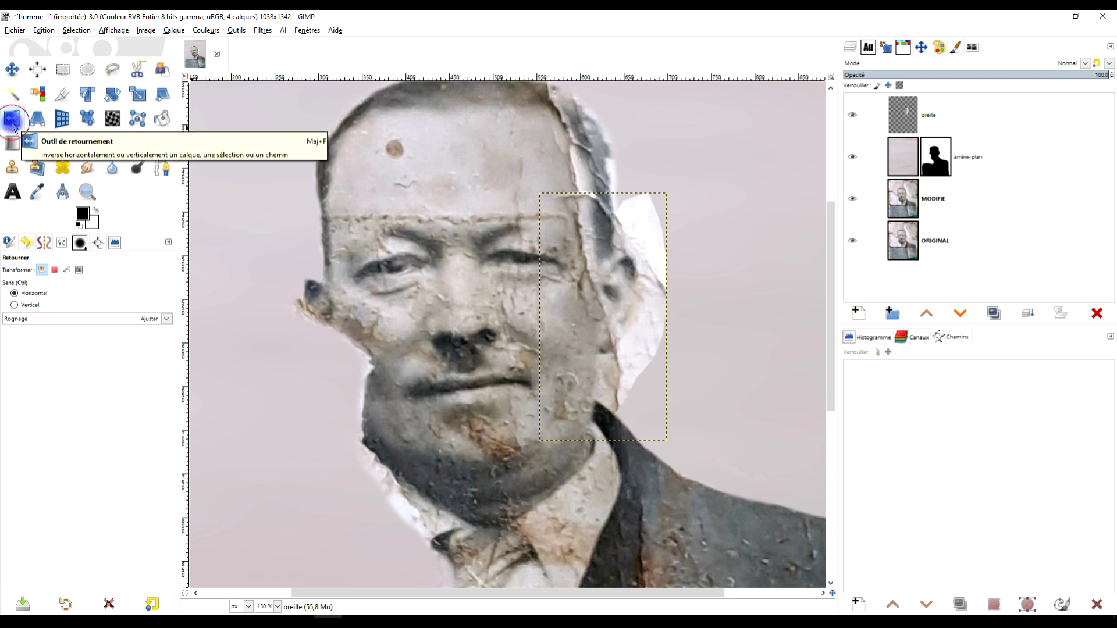
{"action": "left_click", "coordinate": [43, 270]}
{"action": "left_click", "coordinate": [47, 270]}
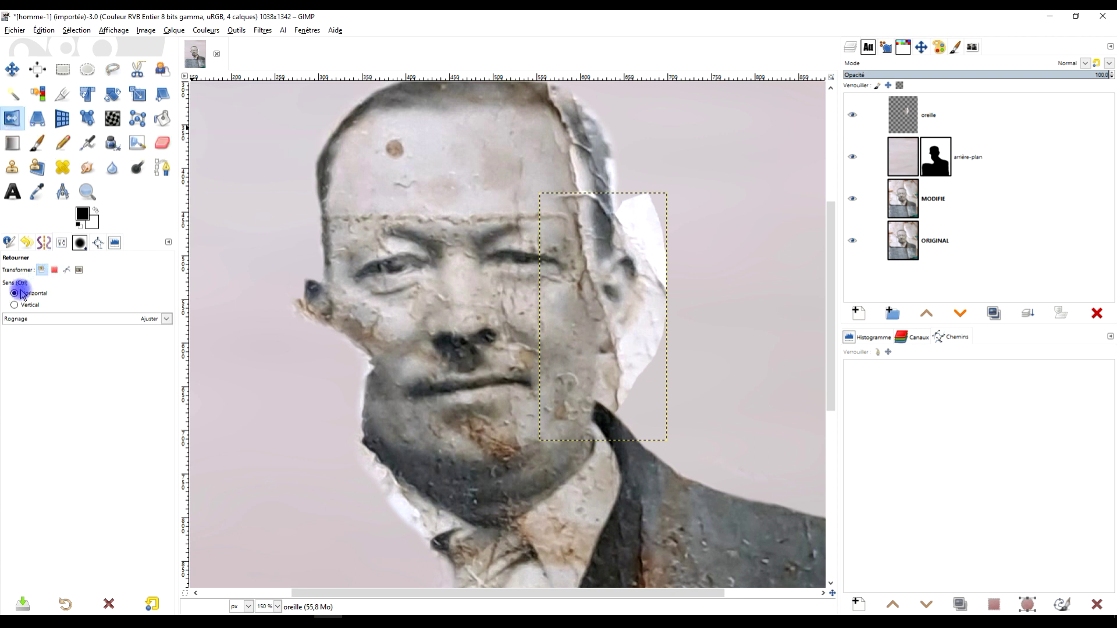
{"action": "left_click", "coordinate": [633, 296]}
Move the mirrored ear across the face onto the damaged ear at the image's left side
{"action": "left_click", "coordinate": [11, 70]}
{"action": "left_click", "coordinate": [13, 70]}
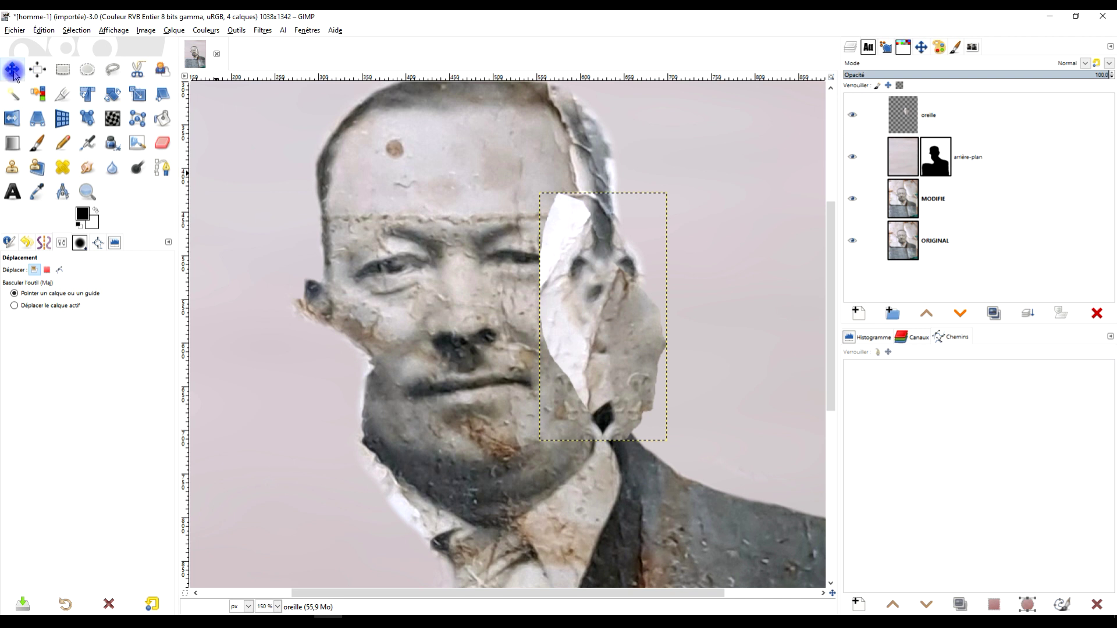
{"action": "left_click", "coordinate": [52, 314]}
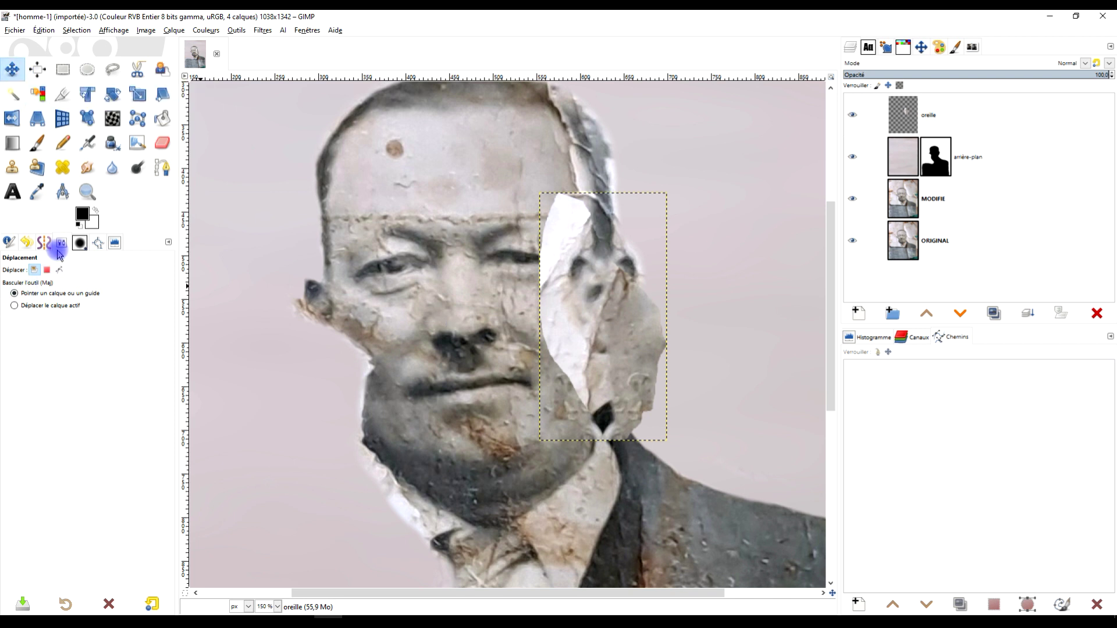
{"action": "left_click", "coordinate": [28, 267]}
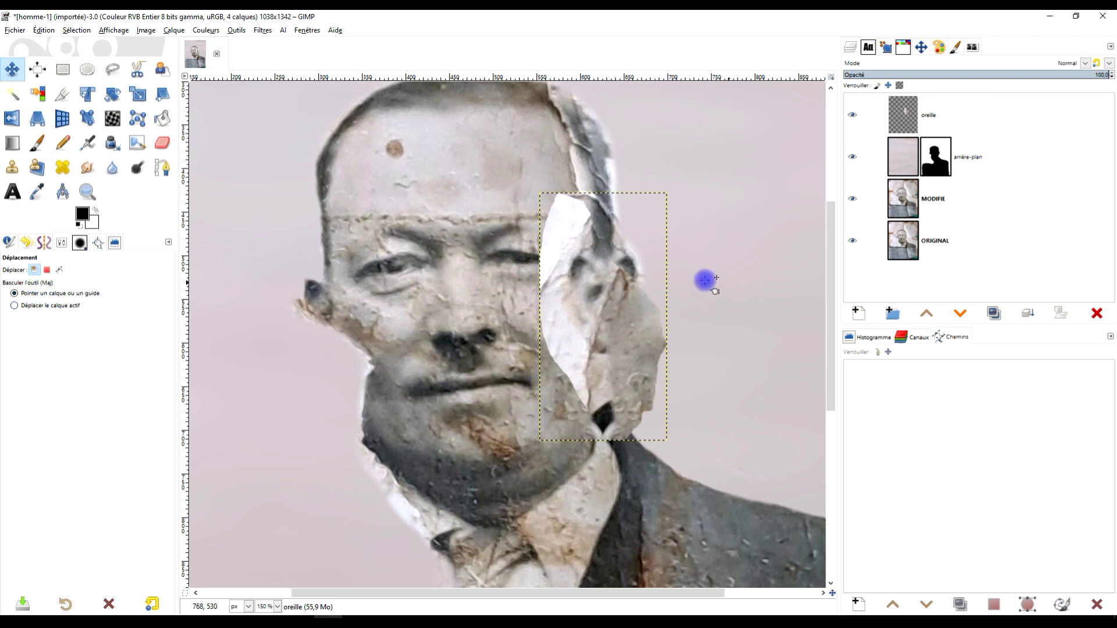
{"action": "left_click_drag", "start_coordinate": [604, 287], "coordinate": [335, 319]}
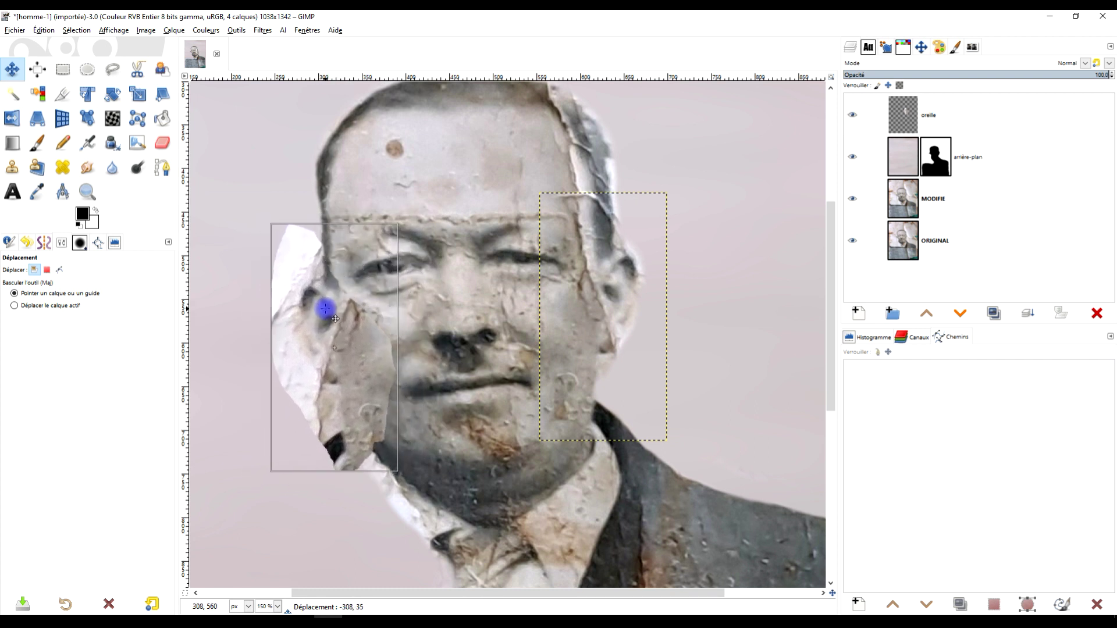
{"action": "left_click_drag", "start_coordinate": [264, 301], "coordinate": [265, 300]}
{"action": "scroll", "coordinate": [291, 291], "scroll_direction": "up", "scroll_amount": 1, "text": "ctrl"}
{"action": "scroll", "coordinate": [326, 297], "scroll_direction": "down", "scroll_amount": 1}
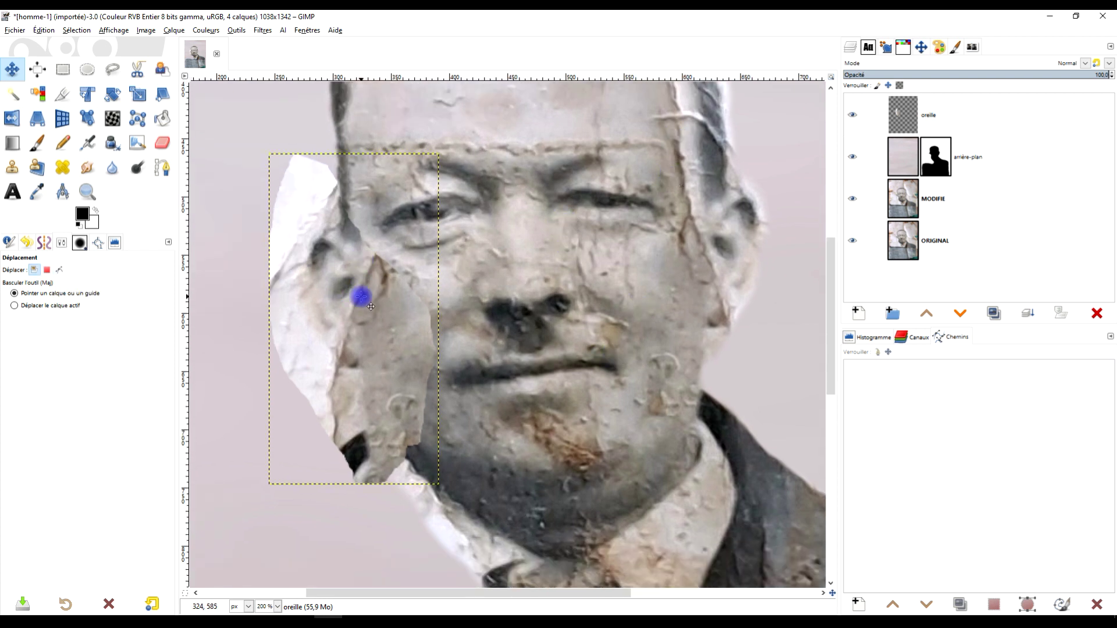
On the oreille layer, erase the white paper around the mirrored ear and the excess piece below it over the collar and jaw
{"action": "left_click", "coordinate": [915, 114]}
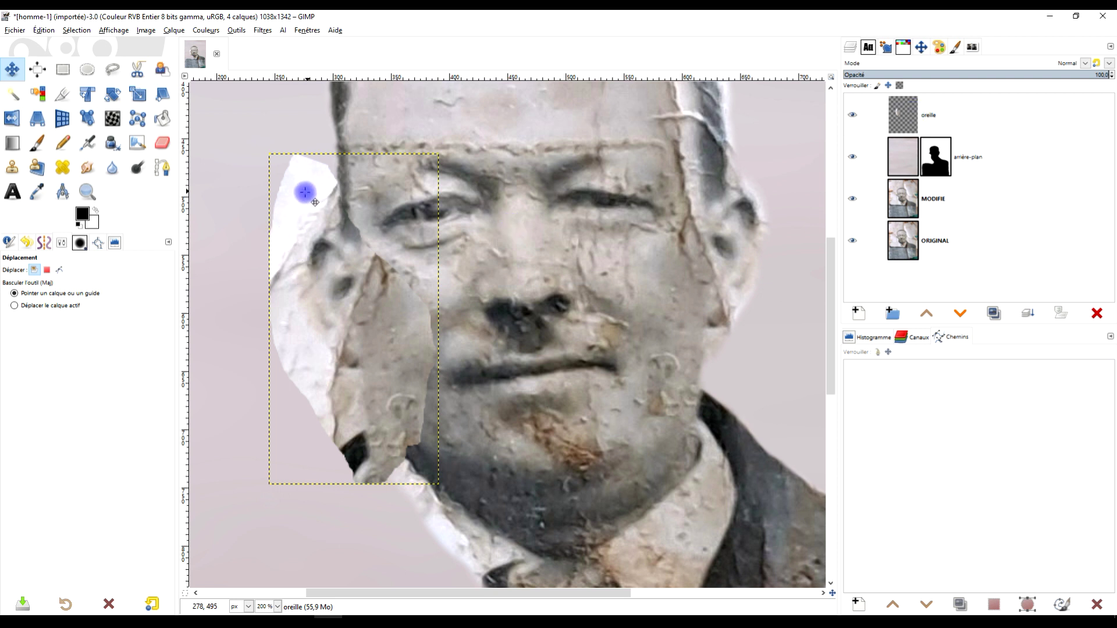
{"action": "left_click", "coordinate": [164, 142]}
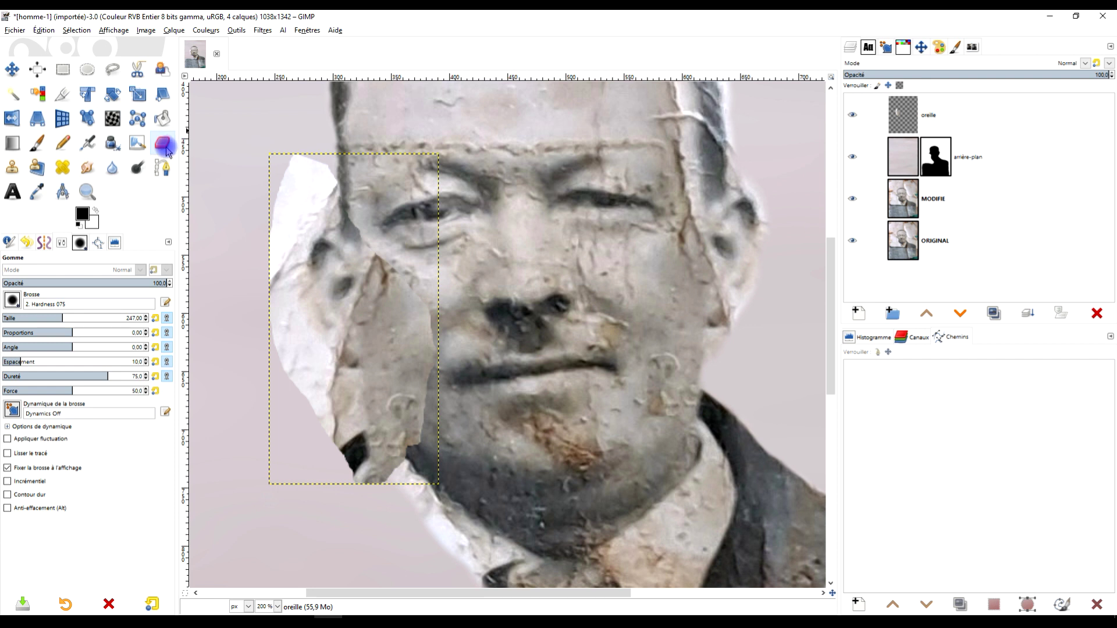
{"action": "scroll", "coordinate": [269, 171], "scroll_direction": "up", "scroll_amount": 1, "text": "ctrl"}
{"action": "mouse_move", "coordinate": [289, 173]}
{"action": "left_mouse_down"}
{"action": "mouse_move", "coordinate": [316, 157]}
{"action": "mouse_move", "coordinate": [355, 175]}
{"action": "mouse_move", "coordinate": [306, 184]}
{"action": "mouse_move", "coordinate": [269, 222]}
{"action": "mouse_move", "coordinate": [238, 375]}
{"action": "mouse_move", "coordinate": [280, 494]}
{"action": "mouse_move", "coordinate": [326, 542]}
{"action": "mouse_move", "coordinate": [316, 504]}
{"action": "mouse_move", "coordinate": [352, 565]}
{"action": "mouse_move", "coordinate": [263, 396]}
{"action": "mouse_move", "coordinate": [271, 287]}
{"action": "mouse_move", "coordinate": [323, 195]}
{"action": "mouse_move", "coordinate": [280, 245]}
{"action": "mouse_move", "coordinate": [250, 380]}
{"action": "mouse_move", "coordinate": [336, 525]}
{"action": "left_mouse_up"}
{"action": "scroll", "coordinate": [336, 525], "scroll_direction": "down", "scroll_amount": 4}
{"action": "scroll", "coordinate": [341, 391], "scroll_direction": "up", "scroll_amount": 3}
{"action": "mouse_move", "coordinate": [427, 368]}
{"action": "left_mouse_down"}
{"action": "mouse_move", "coordinate": [403, 517]}
{"action": "mouse_move", "coordinate": [446, 515]}
{"action": "mouse_move", "coordinate": [452, 496]}
{"action": "mouse_move", "coordinate": [465, 497]}
{"action": "mouse_move", "coordinate": [419, 494]}
{"action": "left_mouse_up"}
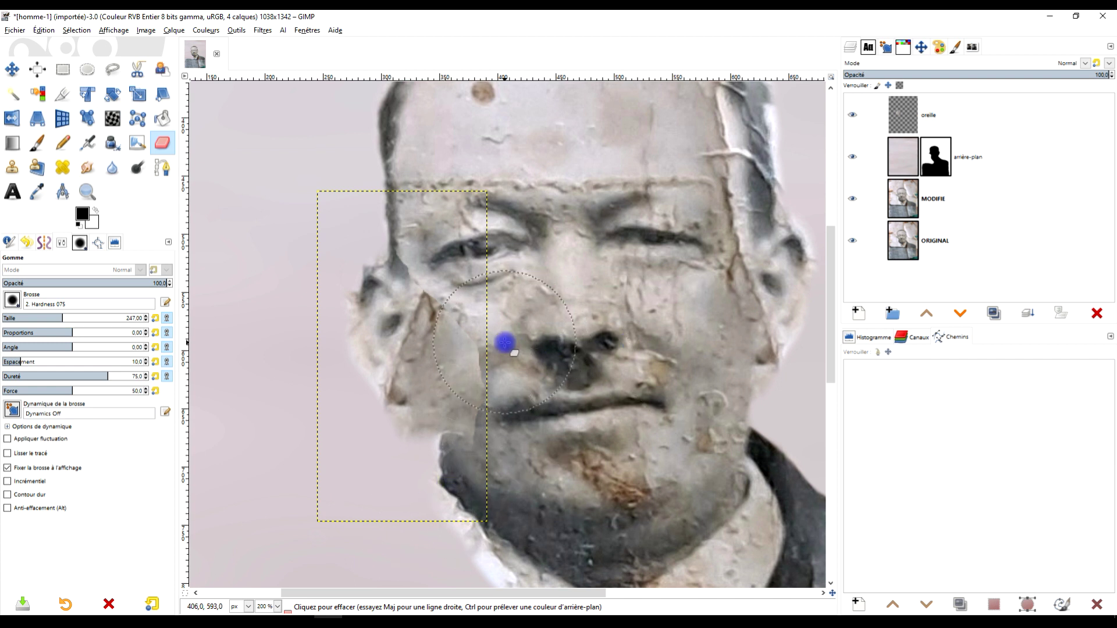
Erase the remaining light fringe along the outer edge of the mirrored ear, down to its lobe
{"action": "scroll", "coordinate": [435, 316], "scroll_direction": "up", "scroll_amount": 4}
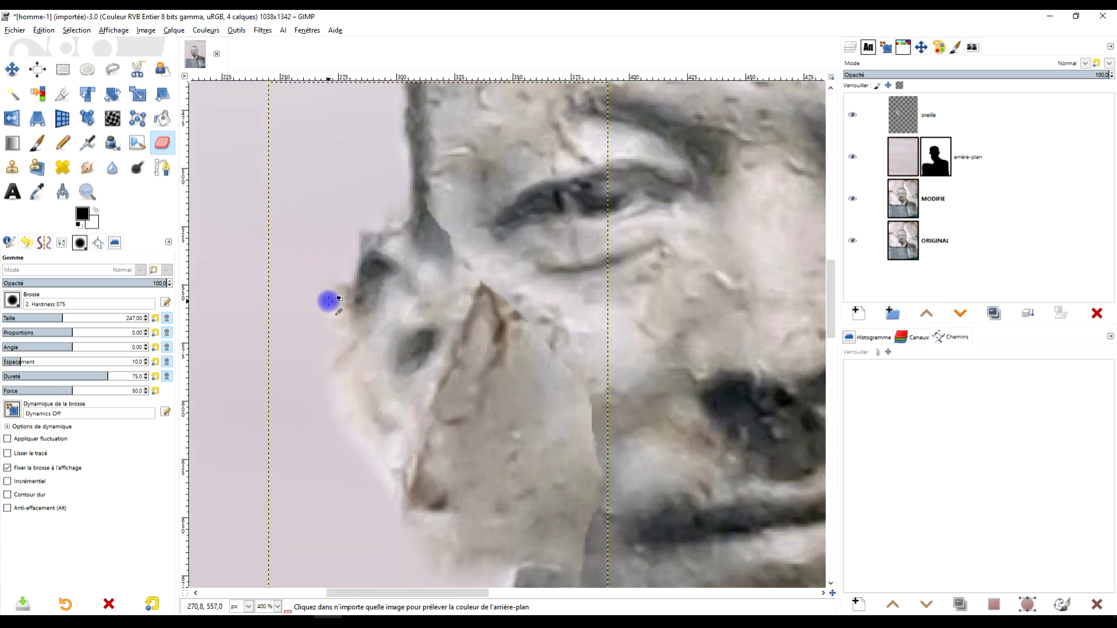
{"action": "mouse_move", "coordinate": [300, 282]}
{"action": "left_mouse_down"}
{"action": "mouse_move", "coordinate": [291, 316]}
{"action": "mouse_move", "coordinate": [313, 309]}
{"action": "mouse_move", "coordinate": [325, 550]}
{"action": "left_mouse_up"}
{"action": "scroll", "coordinate": [389, 456], "scroll_direction": "down", "scroll_amount": 4}
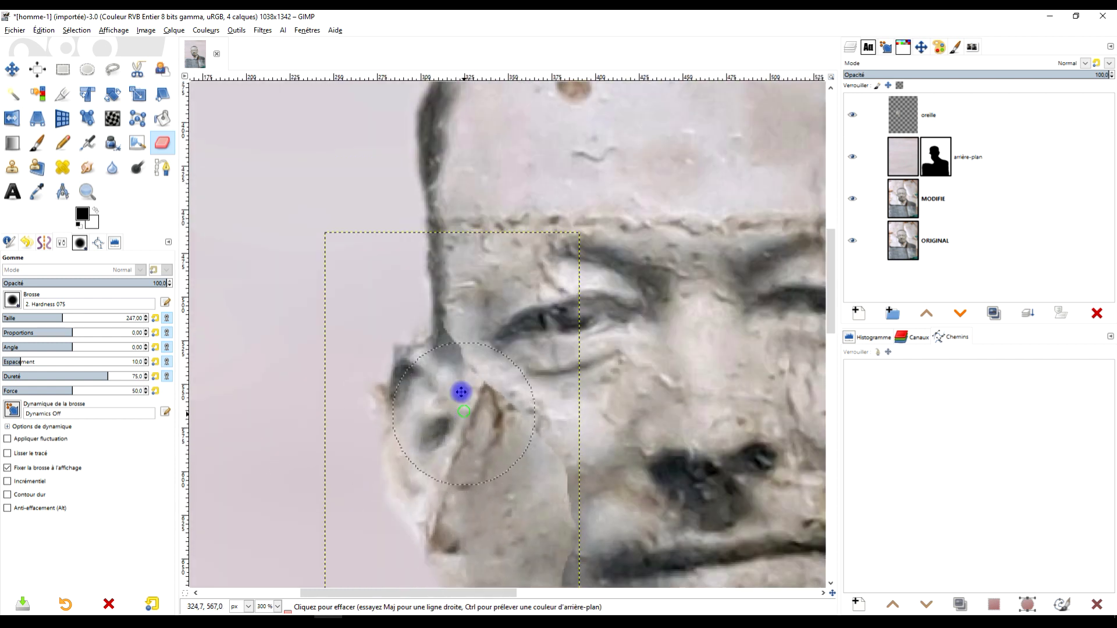
Lower the oreille layer's opacity to 67.6 and shift the mirrored ear slightly up and outward to align it with the original
{"action": "scroll", "coordinate": [357, 386], "scroll_direction": "up", "scroll_amount": 5}
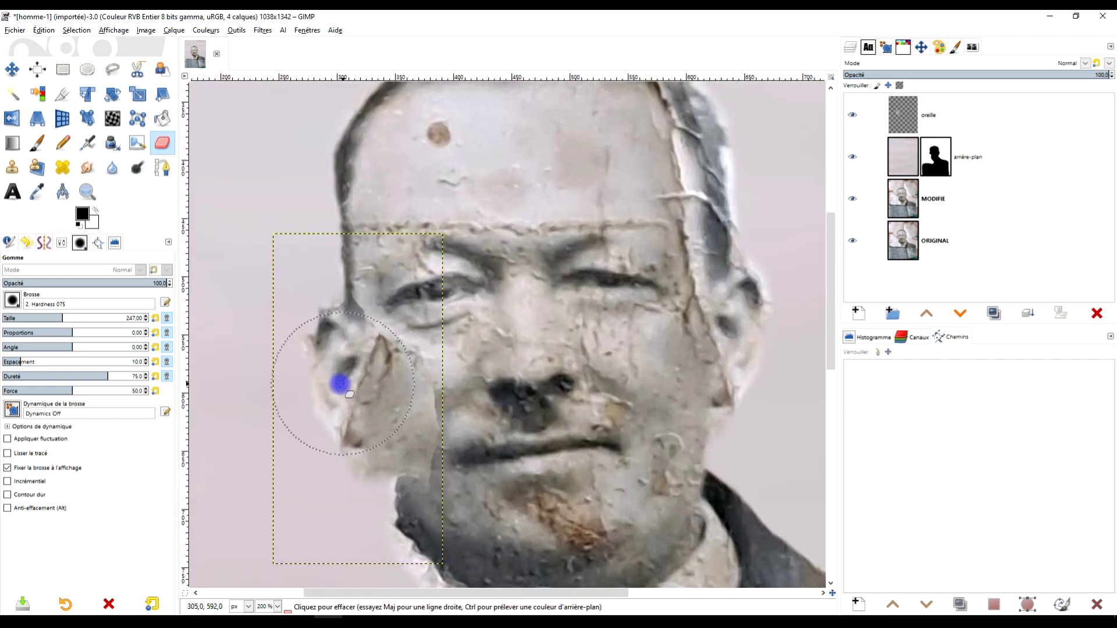
{"action": "scroll", "coordinate": [326, 374], "scroll_direction": "up", "scroll_amount": 1}
{"action": "scroll", "coordinate": [328, 375], "scroll_direction": "down", "scroll_amount": 2}
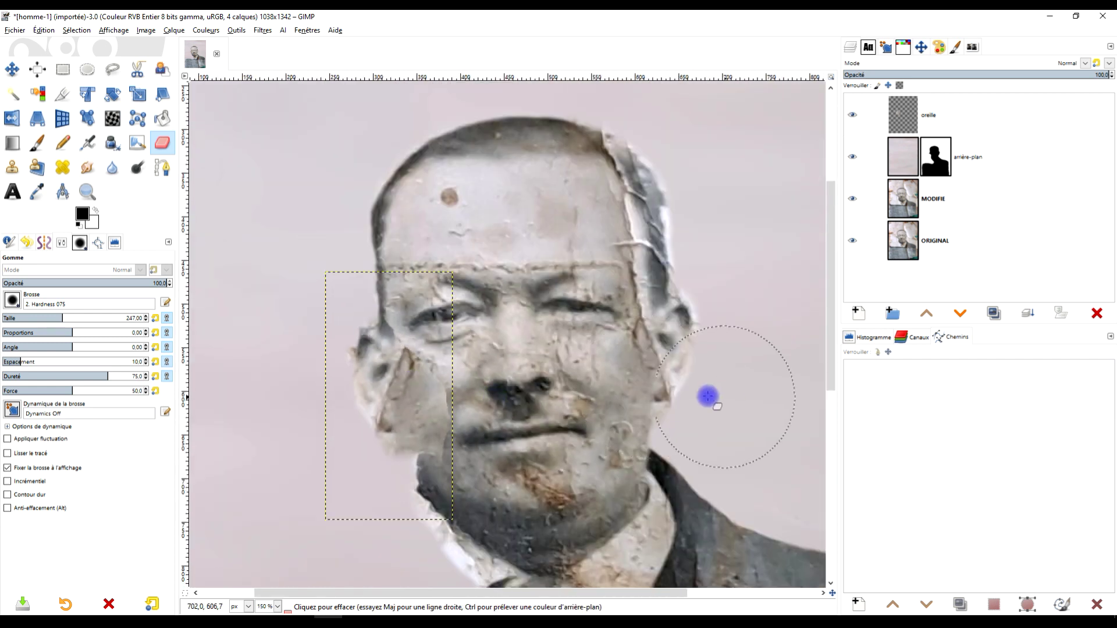
{"action": "scroll", "coordinate": [401, 373], "scroll_direction": "up", "scroll_amount": 1}
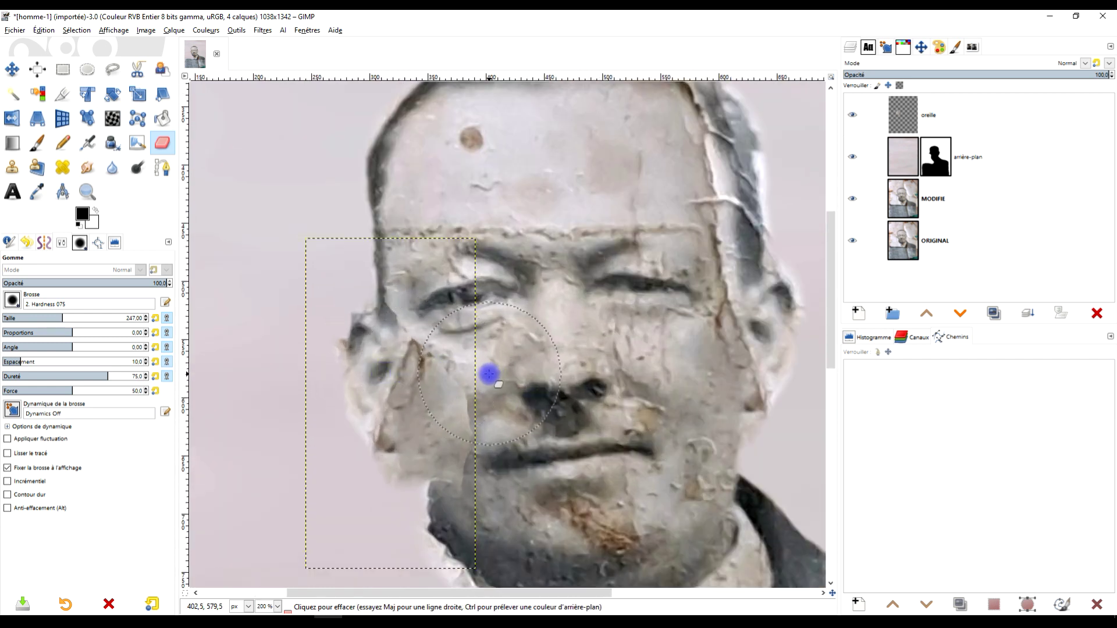
{"action": "scroll", "coordinate": [436, 341], "scroll_direction": "up", "scroll_amount": 1}
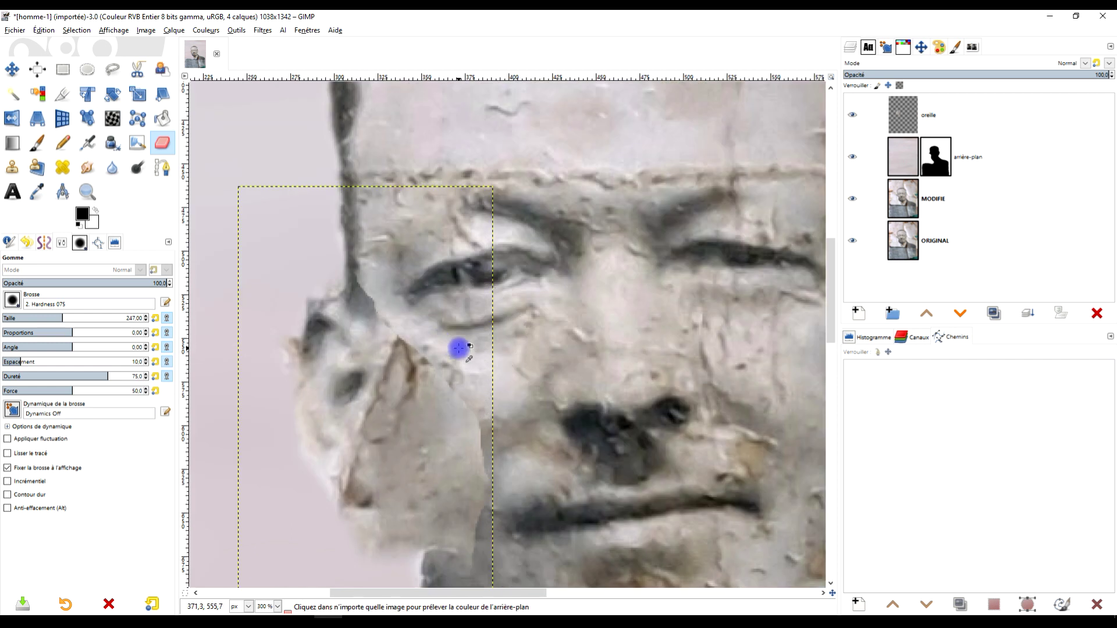
{"action": "scroll", "coordinate": [458, 326], "scroll_direction": "down", "scroll_amount": 1}
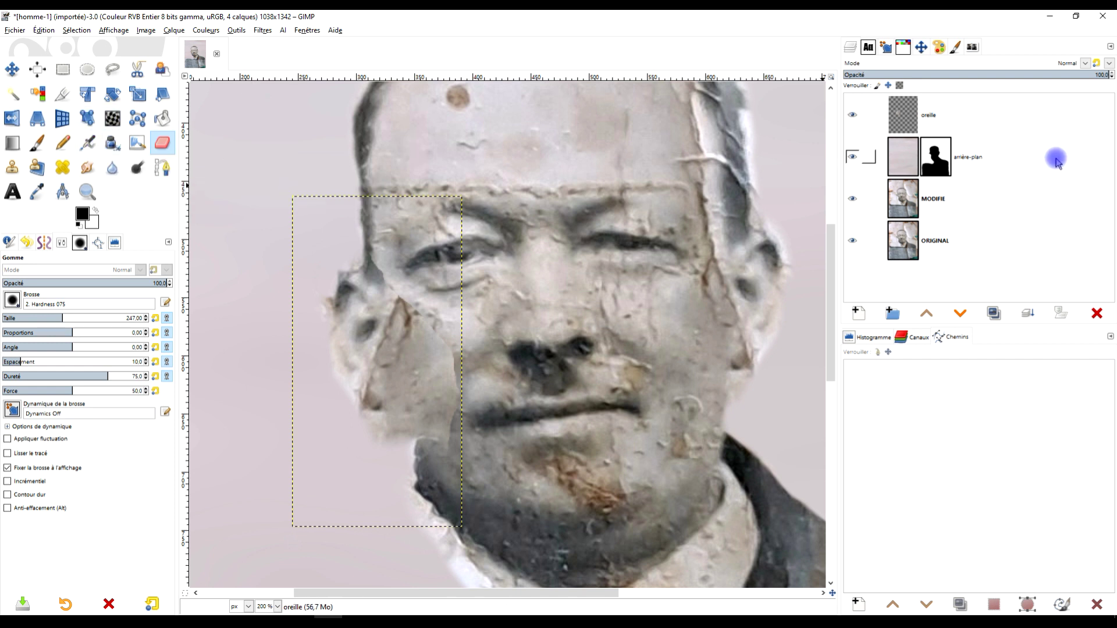
{"action": "left_click", "coordinate": [933, 120]}
{"action": "left_click_drag", "start_coordinate": [1063, 76], "coordinate": [1060, 77]}
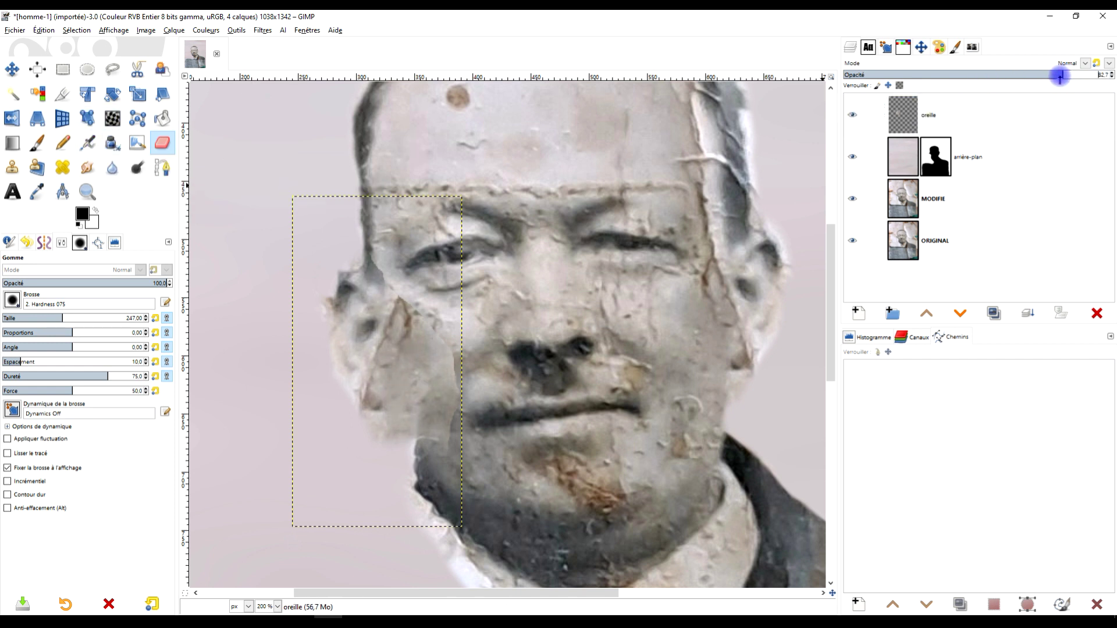
{"action": "left_click", "coordinate": [13, 69]}
{"action": "mouse_move", "coordinate": [379, 342]}
{"action": "left_mouse_down"}
{"action": "mouse_move", "coordinate": [426, 356]}
{"action": "mouse_move", "coordinate": [409, 433]}
{"action": "mouse_move", "coordinate": [424, 448]}
{"action": "mouse_move", "coordinate": [411, 402]}
{"action": "mouse_move", "coordinate": [376, 349]}
{"action": "mouse_move", "coordinate": [389, 349]}
{"action": "mouse_move", "coordinate": [396, 322]}
{"action": "mouse_move", "coordinate": [392, 348]}
{"action": "mouse_move", "coordinate": [377, 335]}
{"action": "mouse_move", "coordinate": [379, 278]}
{"action": "left_mouse_up"}
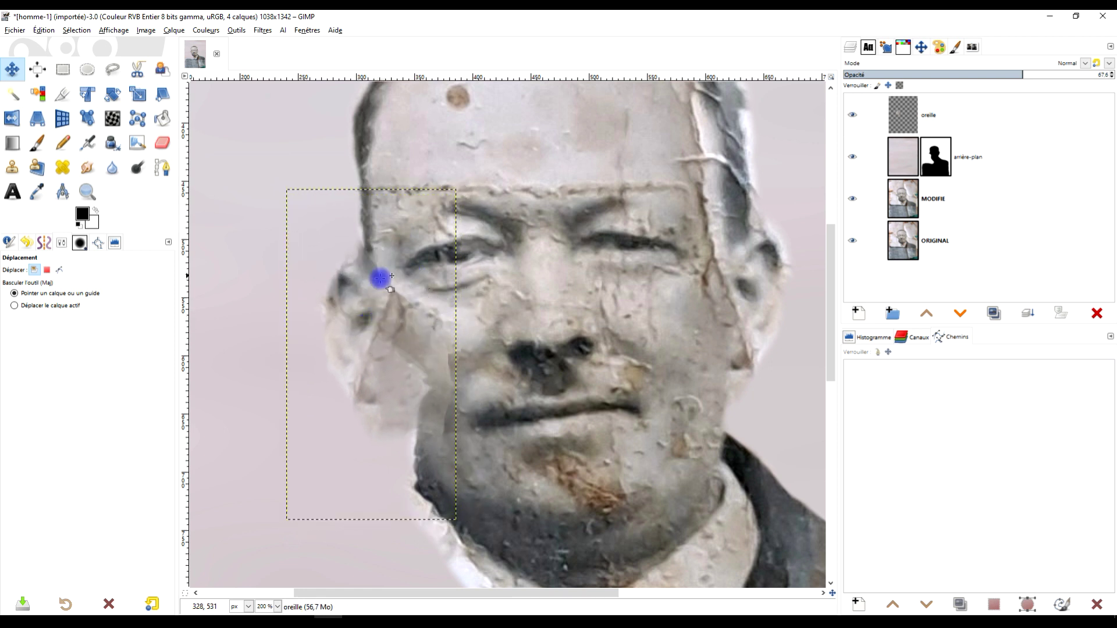
Try a perspective transform on the mirrored ear, pulling its outer corners inward and shifting it up and outward
{"action": "left_click", "coordinate": [44, 125]}
{"action": "left_click", "coordinate": [322, 264]}
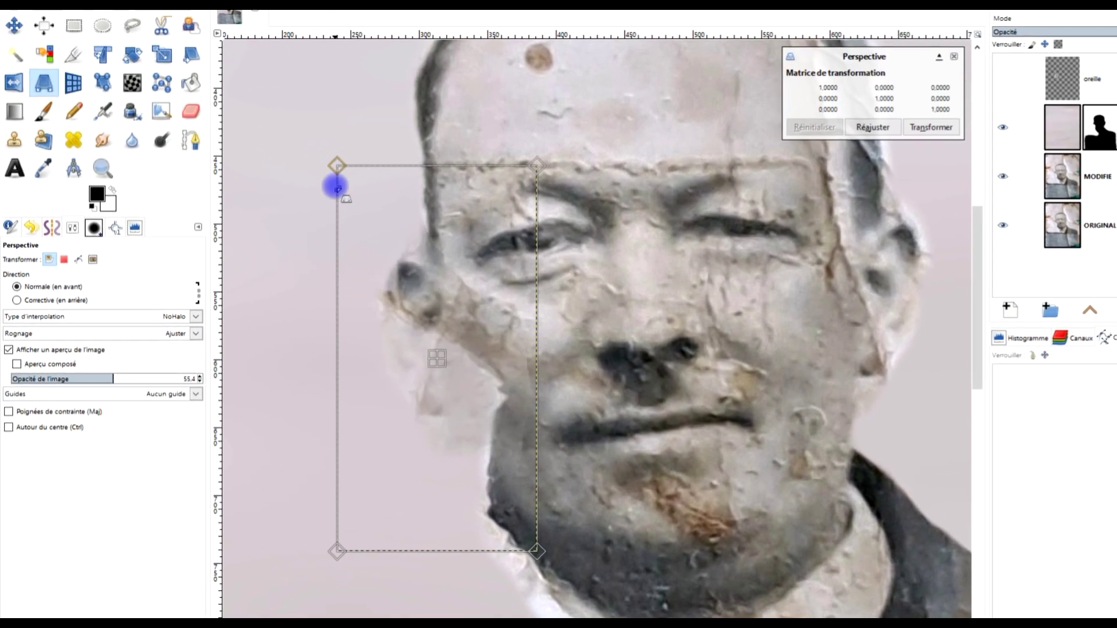
{"action": "left_click_drag", "start_coordinate": [317, 174], "coordinate": [409, 176]}
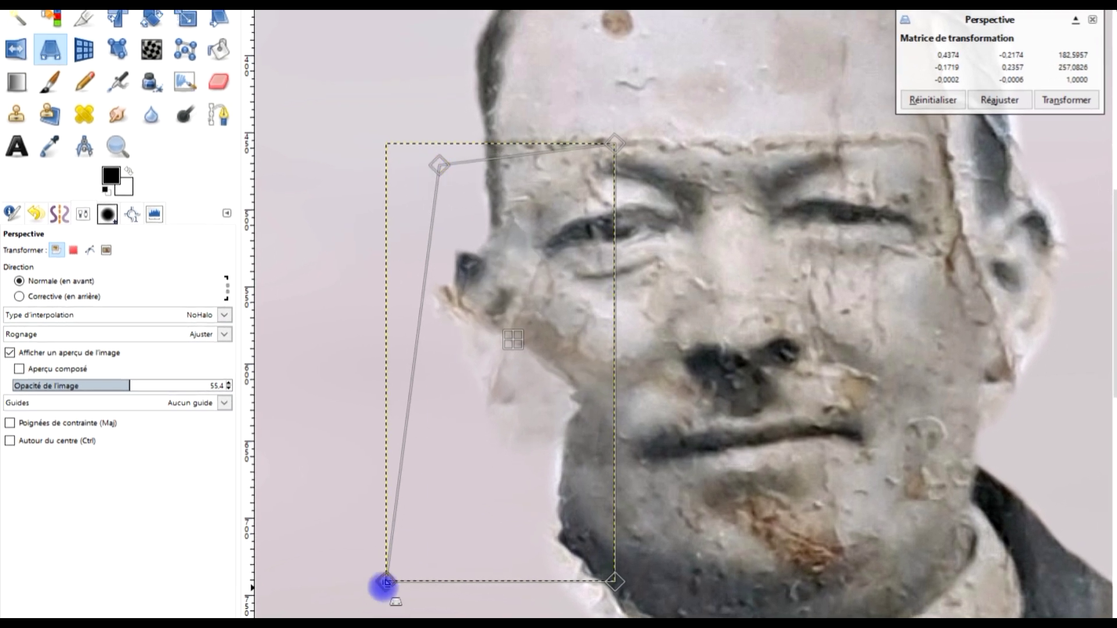
{"action": "left_click_drag", "start_coordinate": [386, 581], "coordinate": [477, 507]}
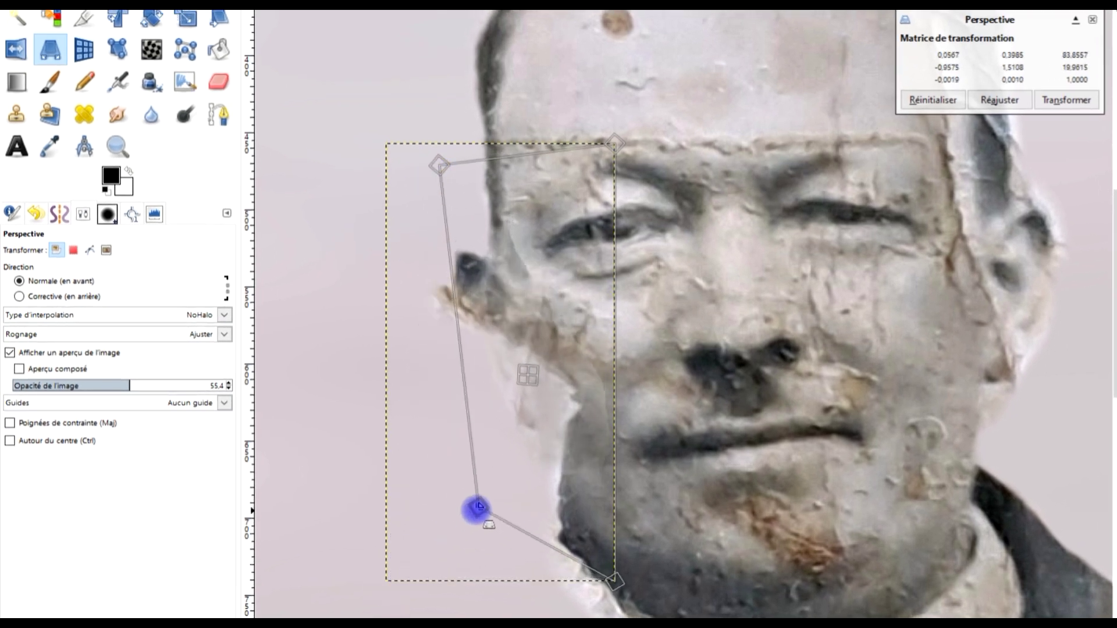
{"action": "left_click_drag", "start_coordinate": [528, 375], "coordinate": [493, 356]}
{"action": "mouse_move", "coordinate": [406, 139]}
{"action": "left_mouse_down"}
{"action": "mouse_move", "coordinate": [439, 157]}
{"action": "mouse_move", "coordinate": [406, 154]}
{"action": "left_mouse_up"}
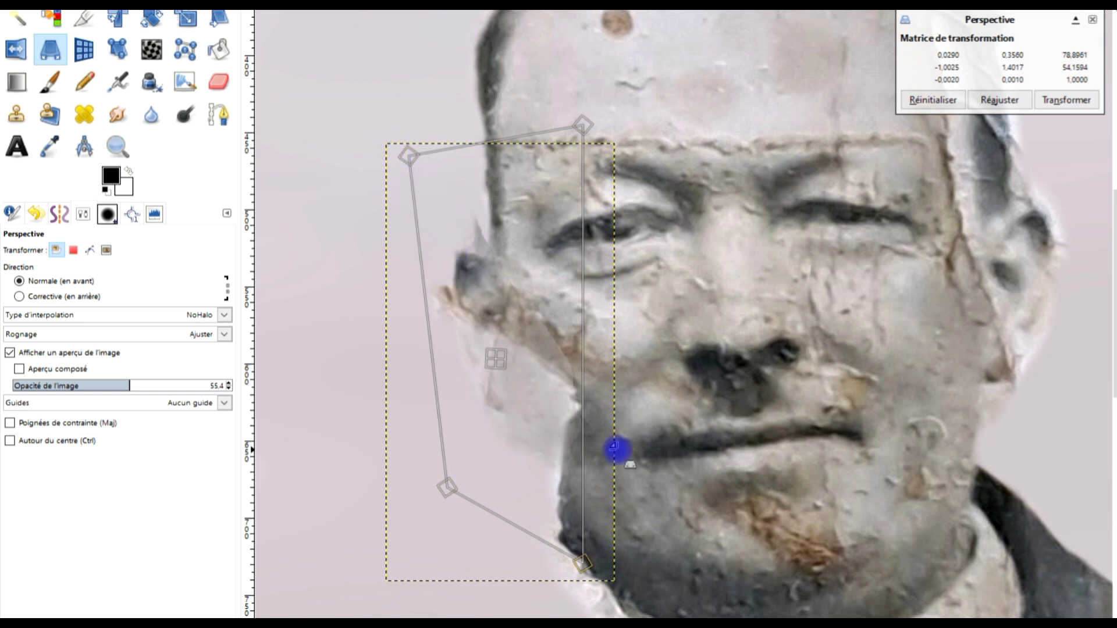
{"action": "left_click", "coordinate": [1064, 97]}
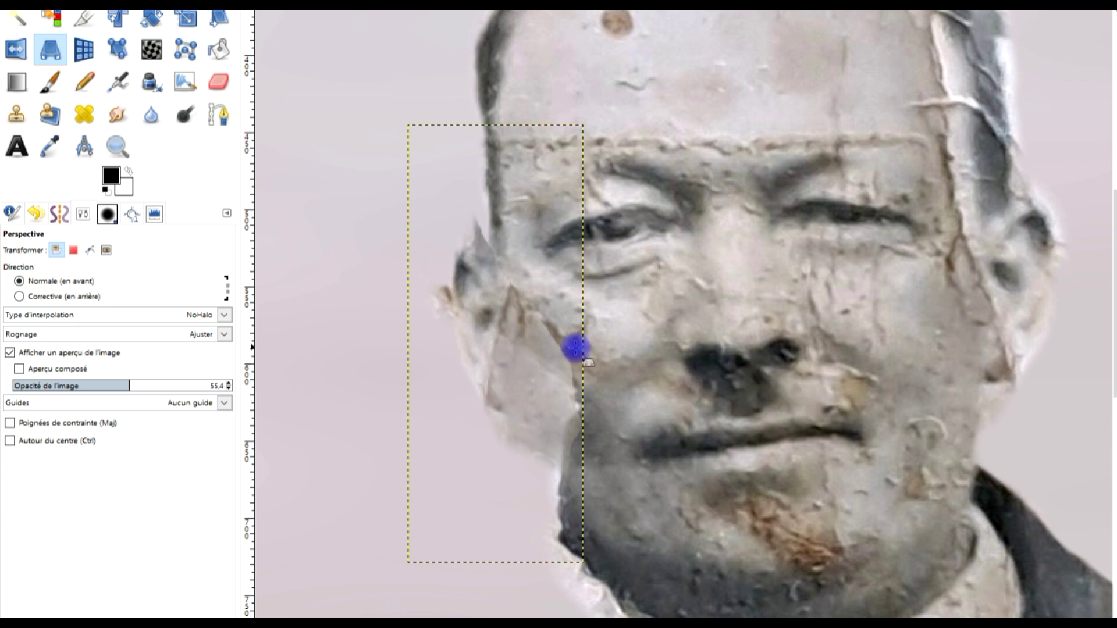
Apply a perspective transform to the mirrored ear, pulling the lower outer corner well inward and the upper outer corner slightly inward
{"action": "left_click", "coordinate": [506, 324]}
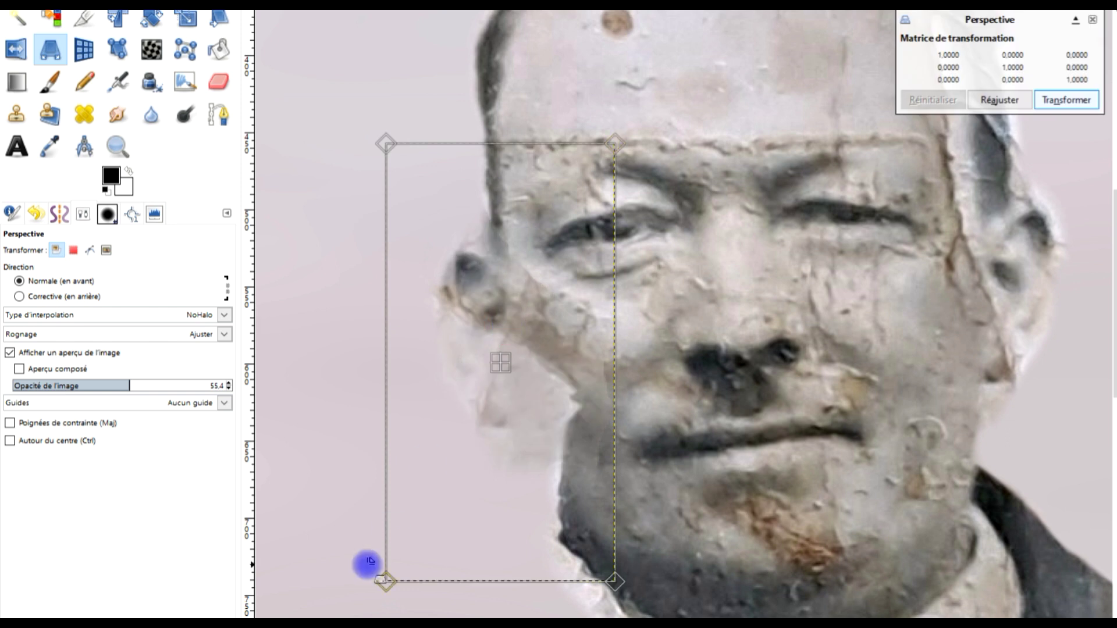
{"action": "left_click_drag", "start_coordinate": [383, 592], "coordinate": [425, 531]}
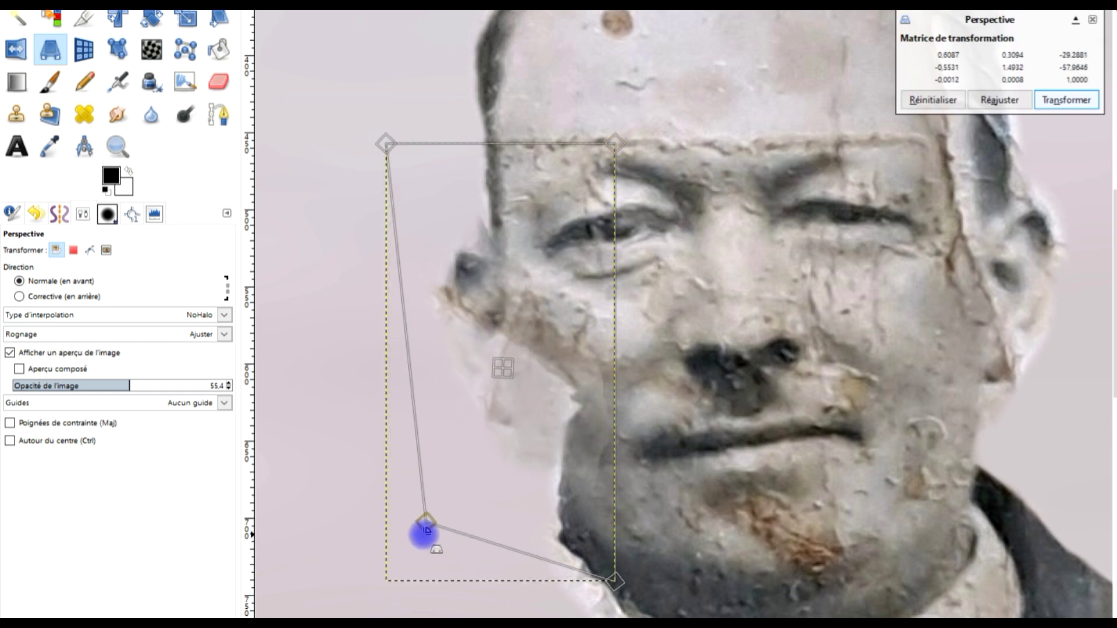
{"action": "left_click_drag", "start_coordinate": [382, 132], "coordinate": [412, 158]}
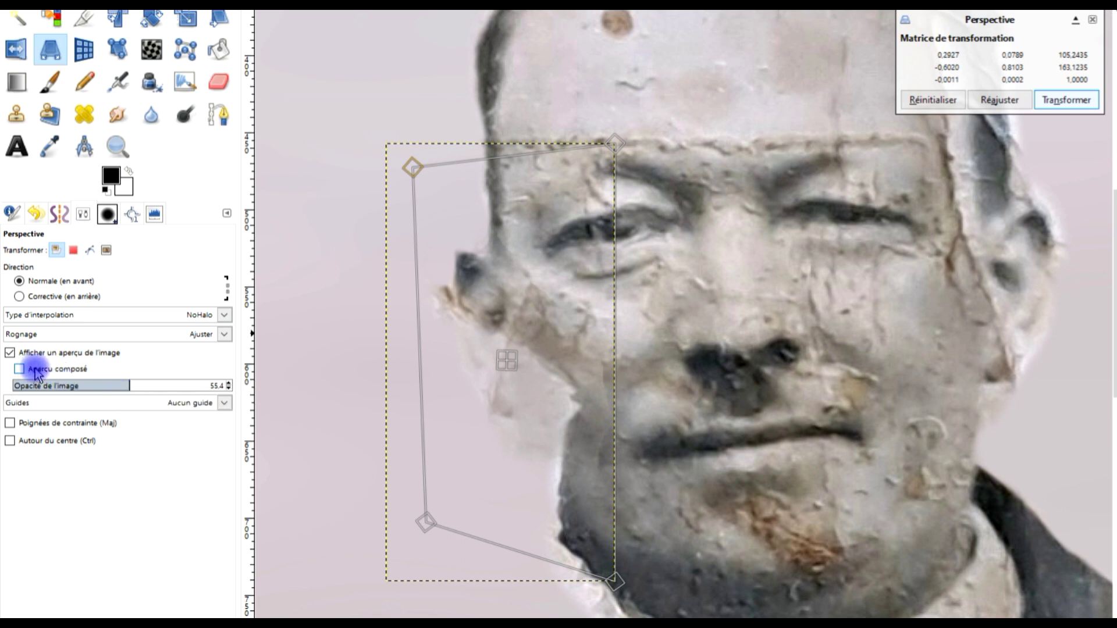
{"action": "left_click", "coordinate": [36, 373]}
{"action": "left_click", "coordinate": [50, 373]}
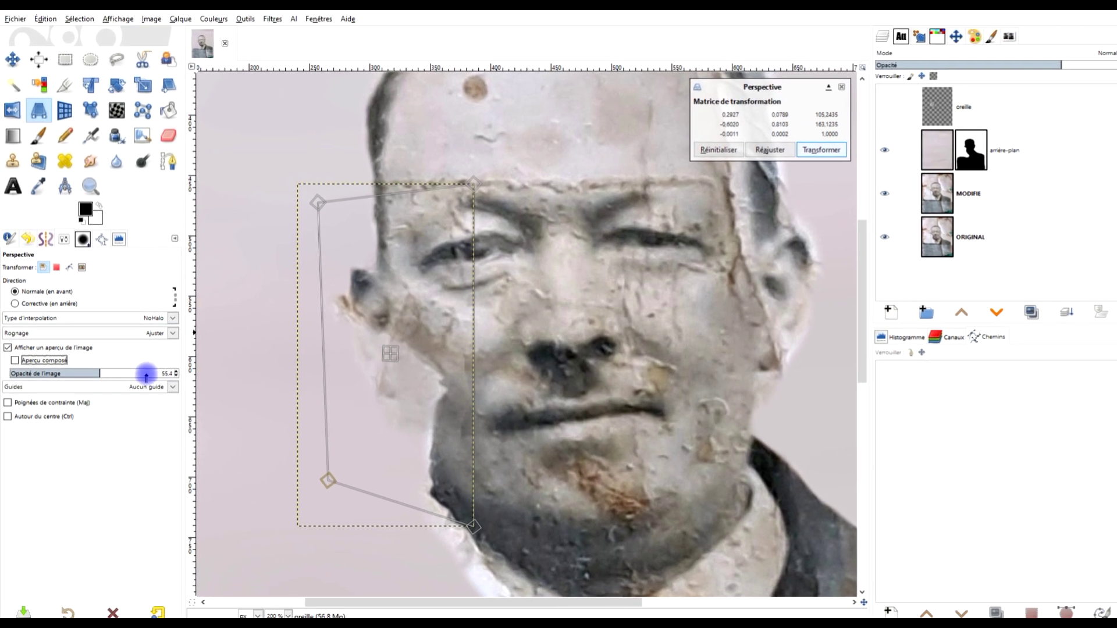
{"action": "left_click_drag", "start_coordinate": [312, 212], "coordinate": [289, 186]}
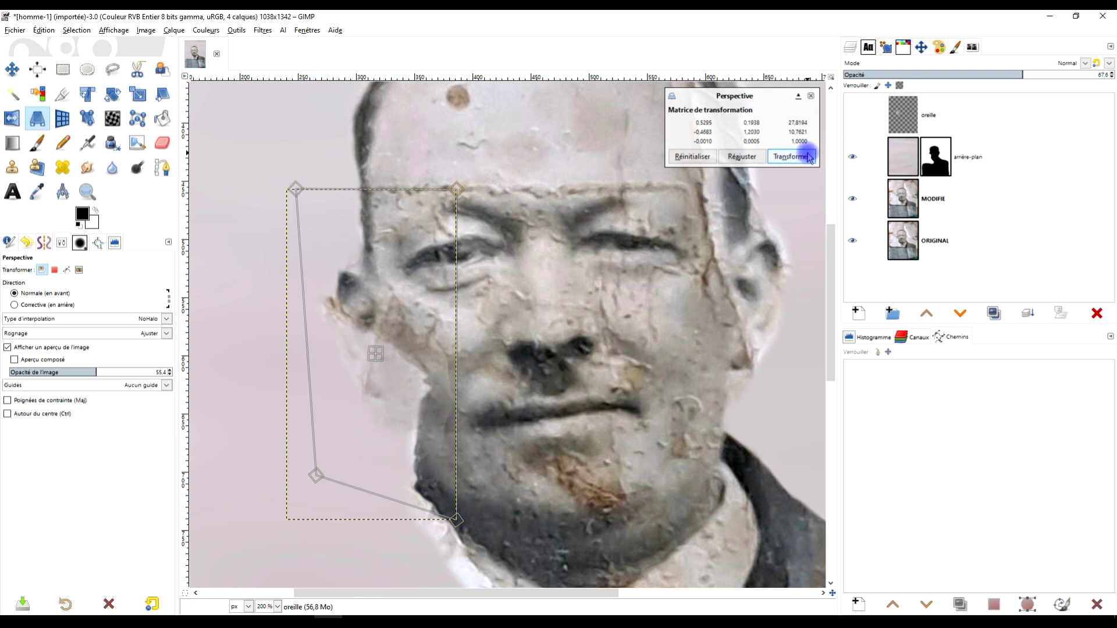
{"action": "mouse_move", "coordinate": [317, 478]}
{"action": "left_mouse_down"}
{"action": "mouse_move", "coordinate": [307, 500]}
{"action": "mouse_move", "coordinate": [318, 487]}
{"action": "left_mouse_up"}
{"action": "left_click", "coordinate": [789, 156]}
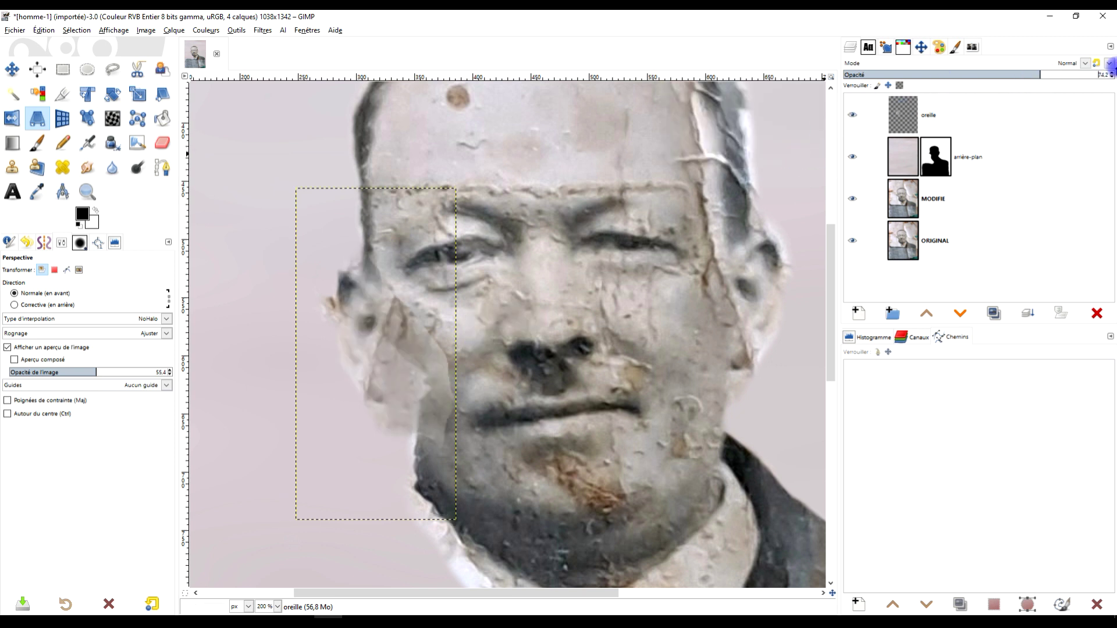
Restore the oreille layer's opacity to 100 and add a white, fully opaque layer mask to it
{"action": "left_click", "coordinate": [1109, 74]}
{"action": "left_click", "coordinate": [906, 116]}
{"action": "right_click", "coordinate": [907, 117]}
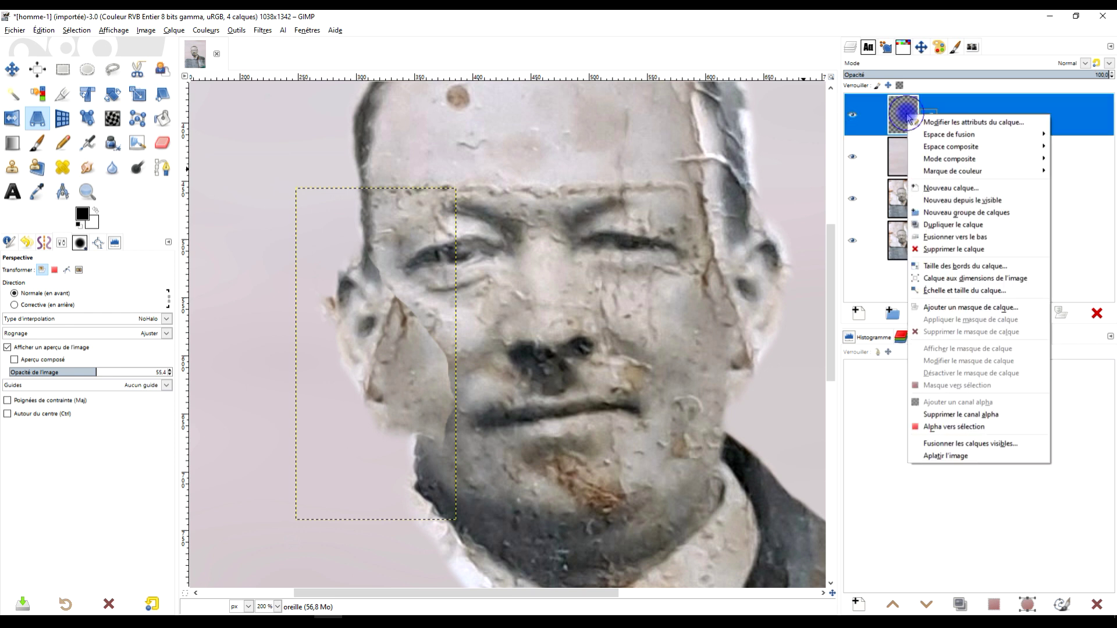
{"action": "left_click", "coordinate": [964, 308]}
{"action": "left_click", "coordinate": [932, 277]}
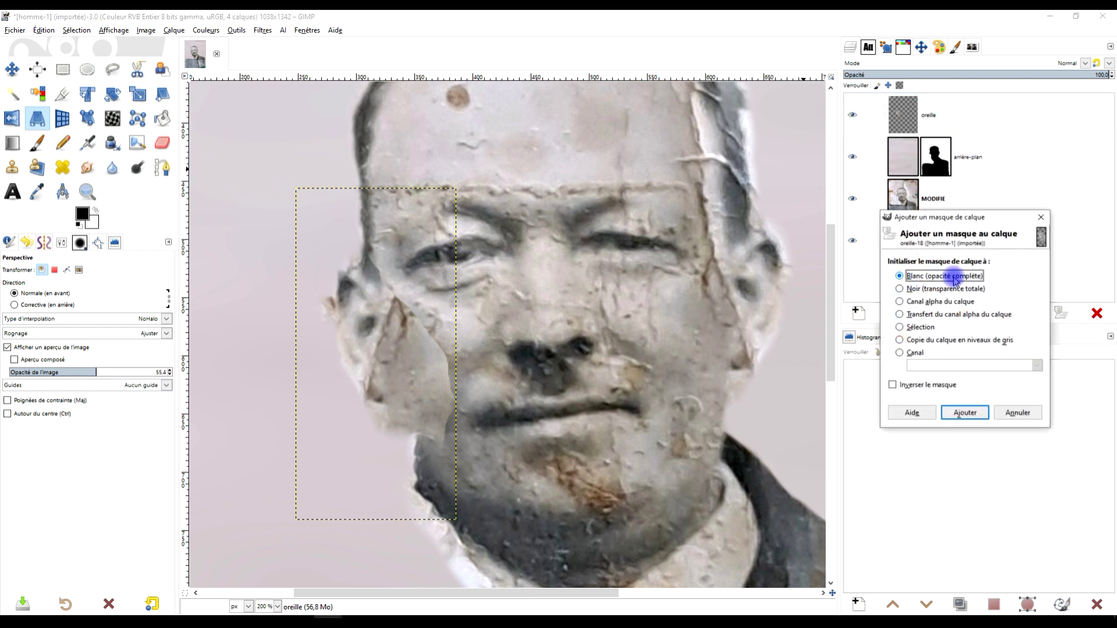
{"action": "left_click", "coordinate": [943, 407]}
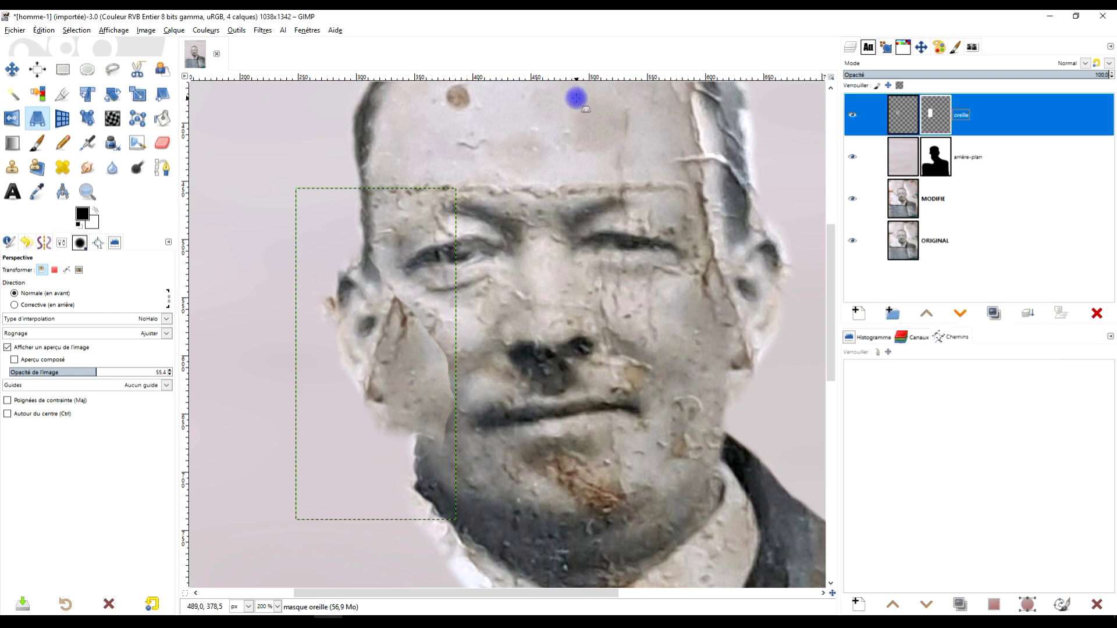
Paint black on the oreille mask to hide the excess cheek and jaw area around the mirrored ear
{"action": "left_click", "coordinate": [36, 143]}
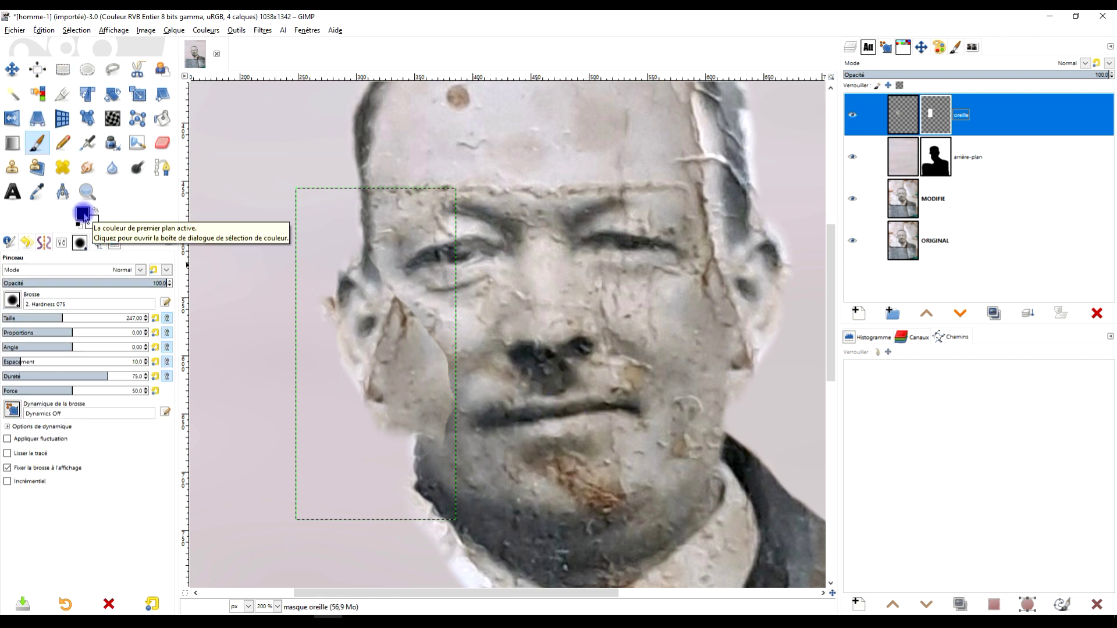
{"action": "left_click", "coordinate": [458, 416]}
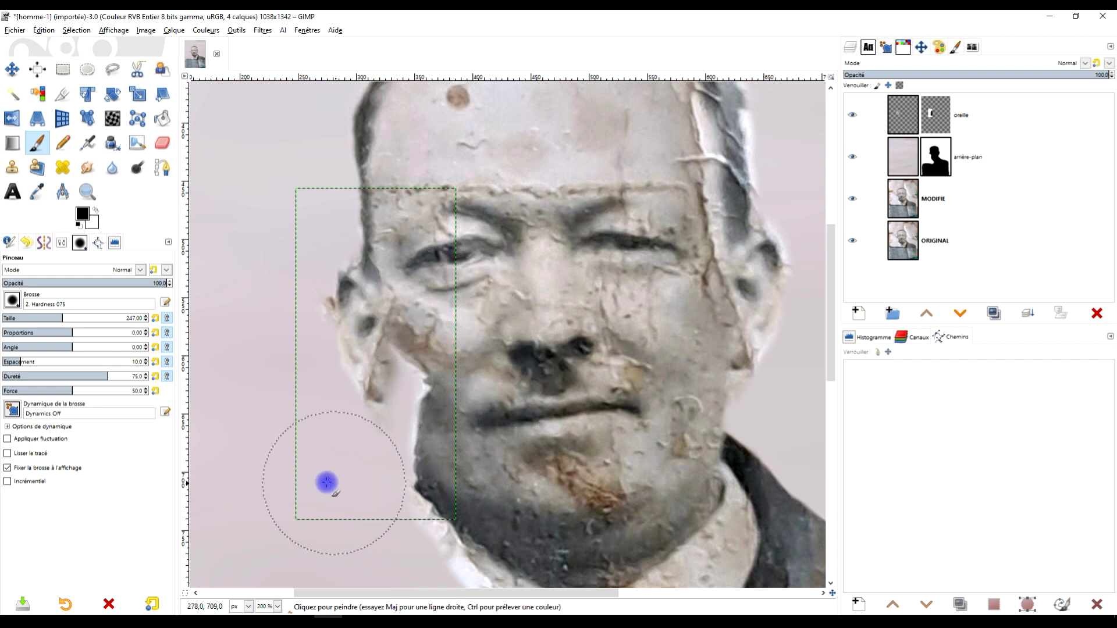
{"action": "scroll", "coordinate": [312, 306], "scroll_direction": "up", "scroll_amount": 2}
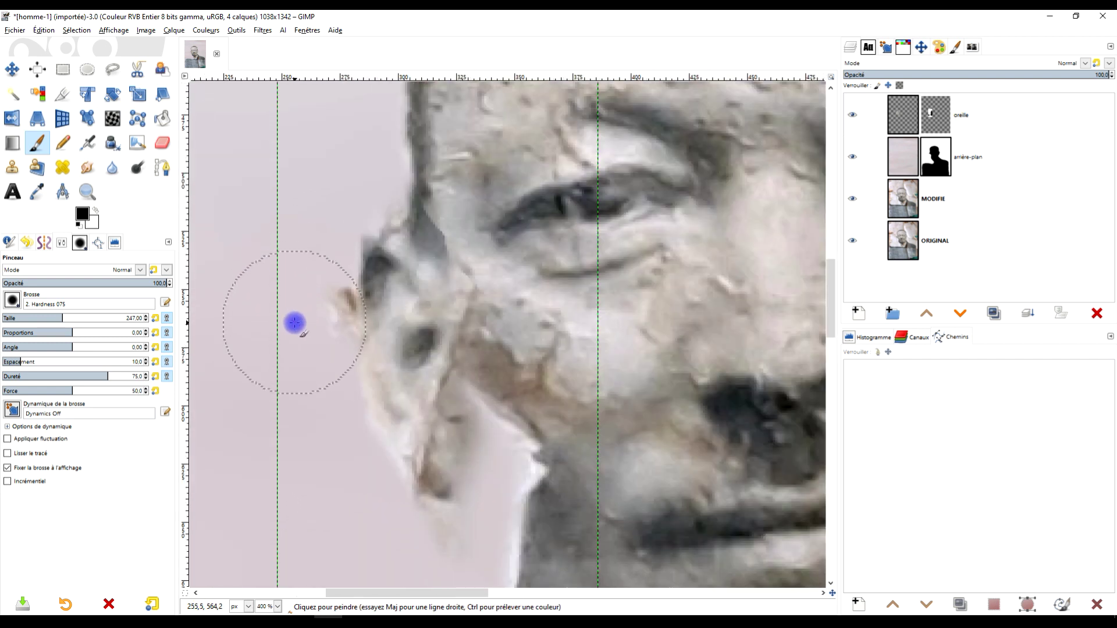
Paint white on the arrière-plan mask to cover the old ear's torn remnant outside the mirrored ear with background
{"action": "left_click", "coordinate": [934, 155]}
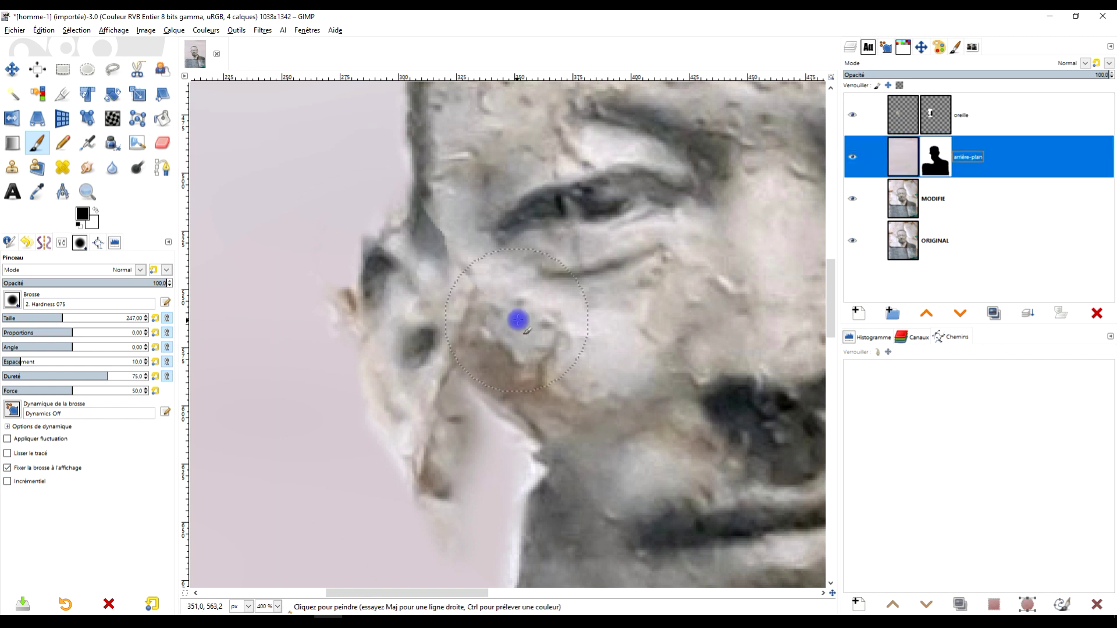
{"action": "scroll", "coordinate": [245, 296], "scroll_direction": "up", "scroll_amount": 2}
{"action": "left_click_drag", "start_coordinate": [404, 297], "coordinate": [399, 314]}
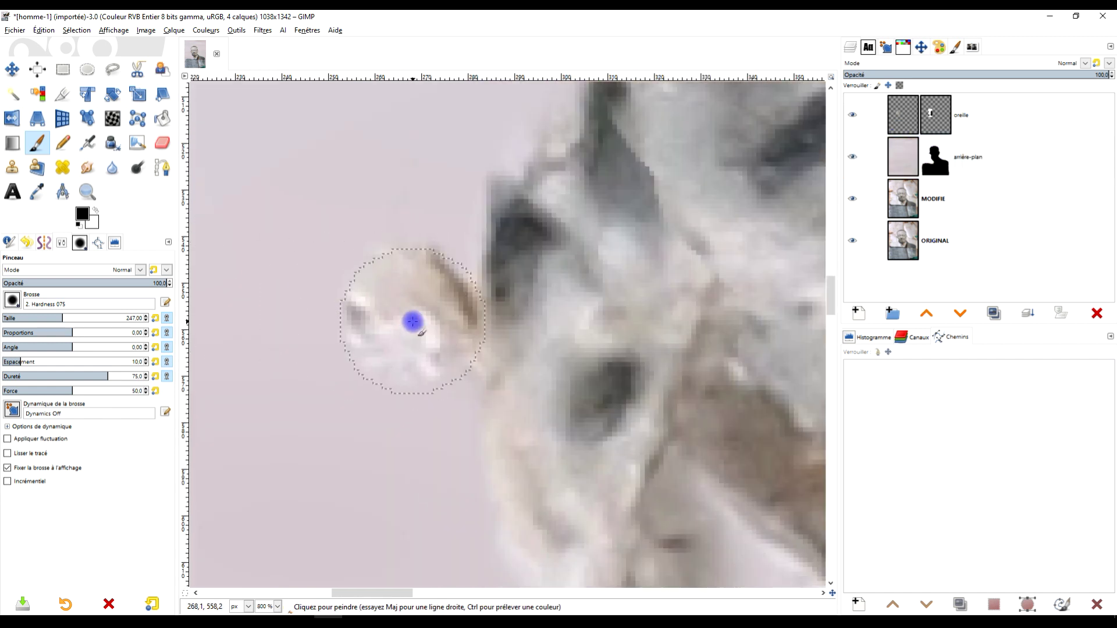
{"action": "key", "text": "ctrl+z"}
{"action": "key", "text": "x"}
{"action": "mouse_move", "coordinate": [419, 418]}
{"action": "left_mouse_down"}
{"action": "mouse_move", "coordinate": [427, 306]}
{"action": "mouse_move", "coordinate": [419, 324]}
{"action": "left_mouse_up"}
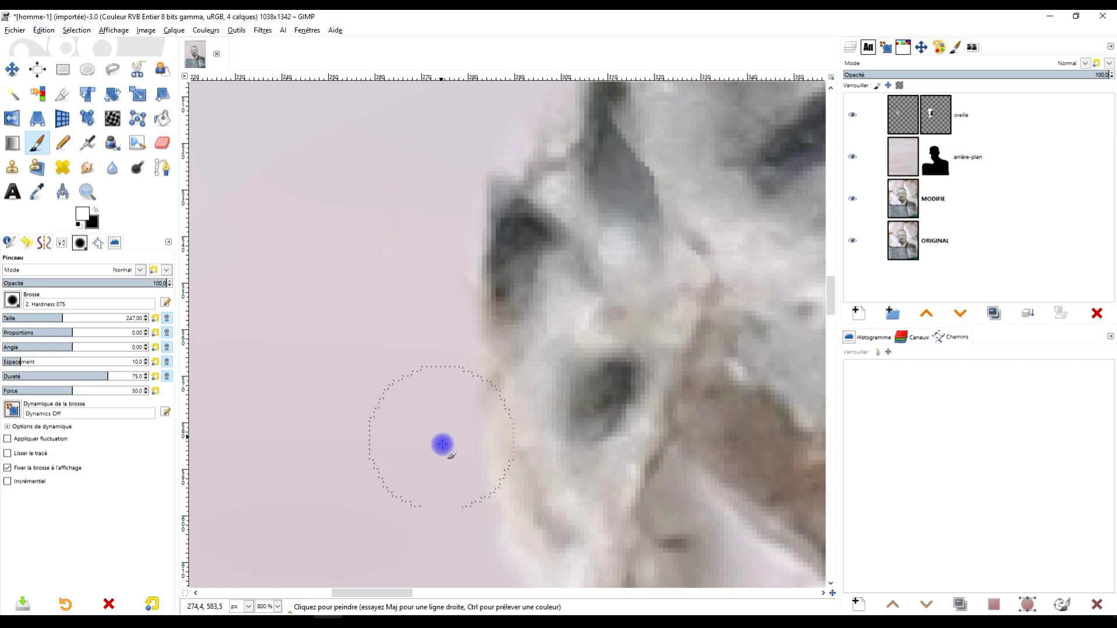
{"action": "scroll", "coordinate": [521, 341], "scroll_direction": "down", "scroll_amount": 4}
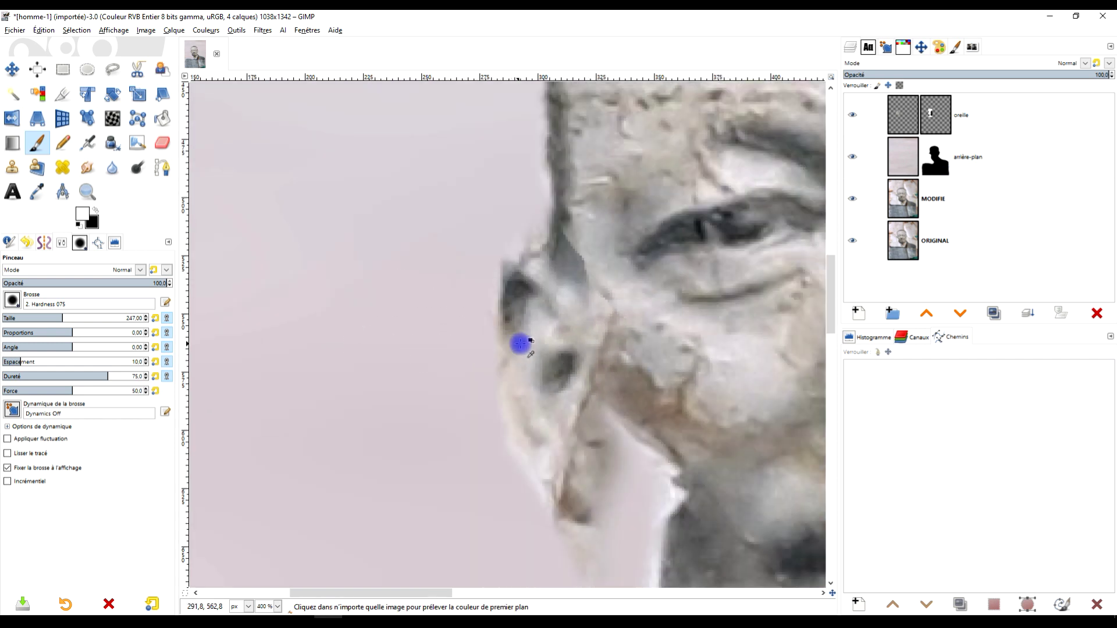
On the oreille mask, paint black to hide the leftover light patch below the mirrored ear's lobe
{"action": "scroll", "coordinate": [480, 335], "scroll_direction": "up", "scroll_amount": 2}
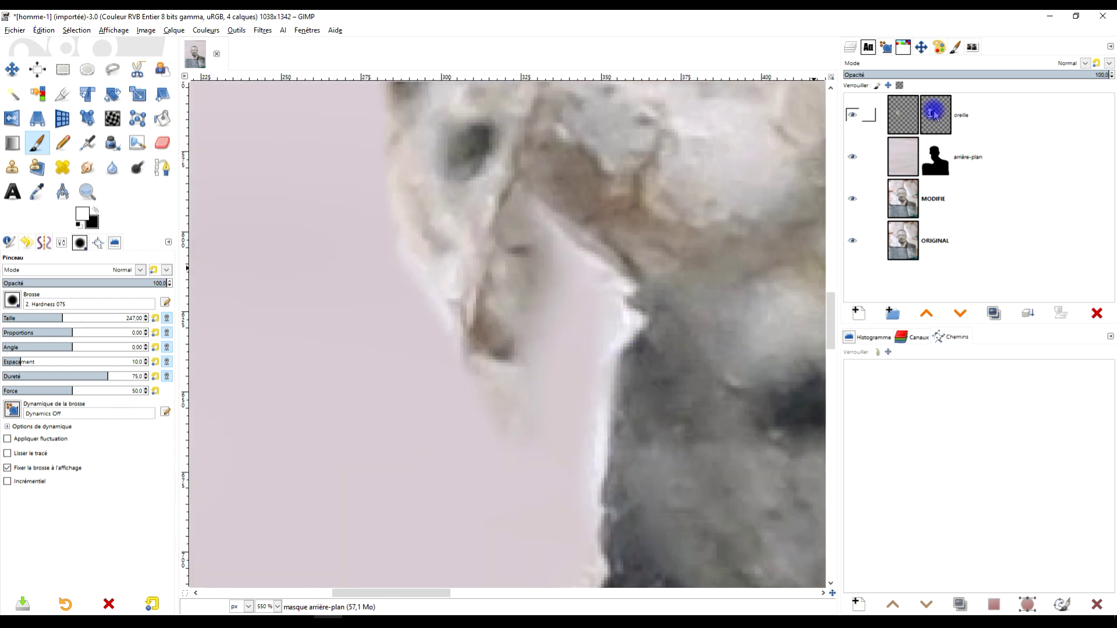
{"action": "left_click", "coordinate": [939, 119]}
{"action": "scroll", "coordinate": [389, 232], "scroll_direction": "up", "scroll_amount": 1}
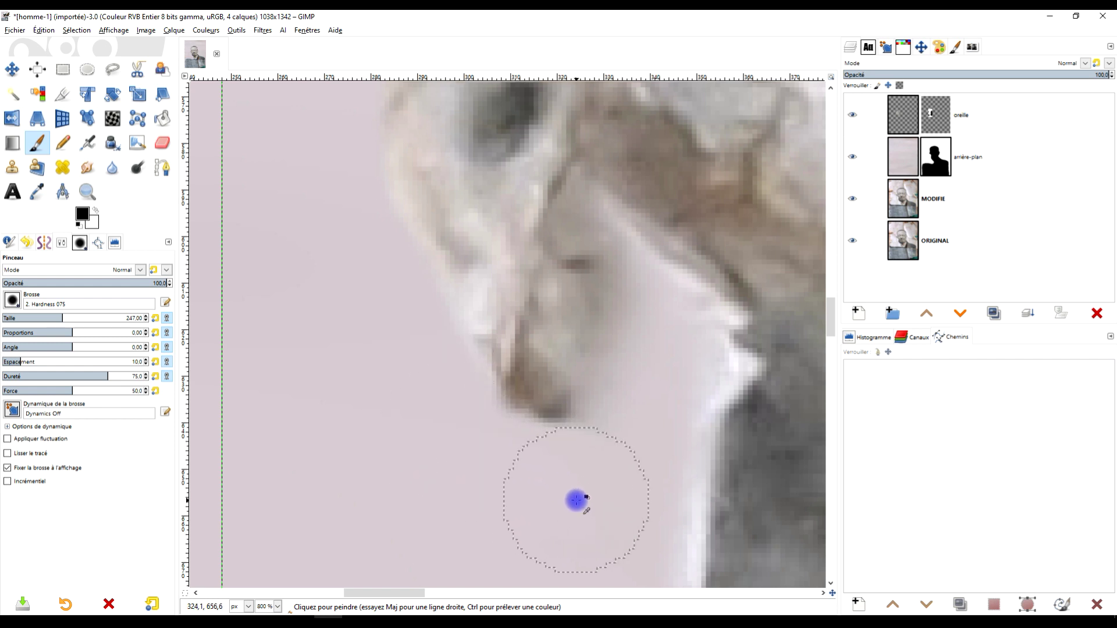
{"action": "scroll", "coordinate": [583, 378], "scroll_direction": "down", "scroll_amount": 3}
{"action": "scroll", "coordinate": [582, 379], "scroll_direction": "up", "scroll_amount": 5}
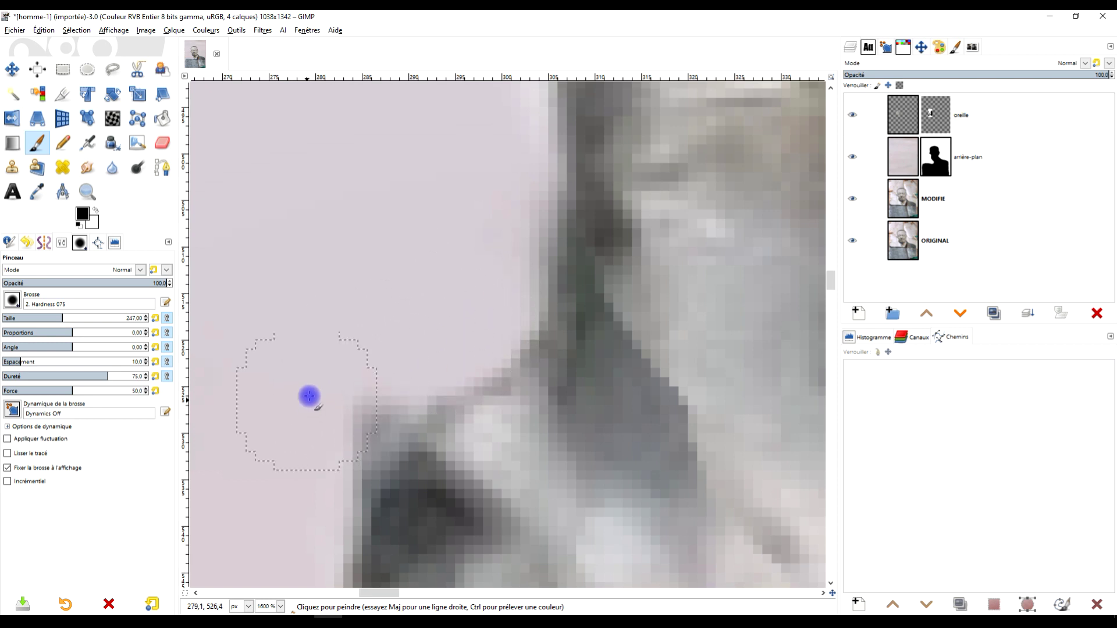
{"action": "scroll", "coordinate": [494, 342], "scroll_direction": "down", "scroll_amount": 5}
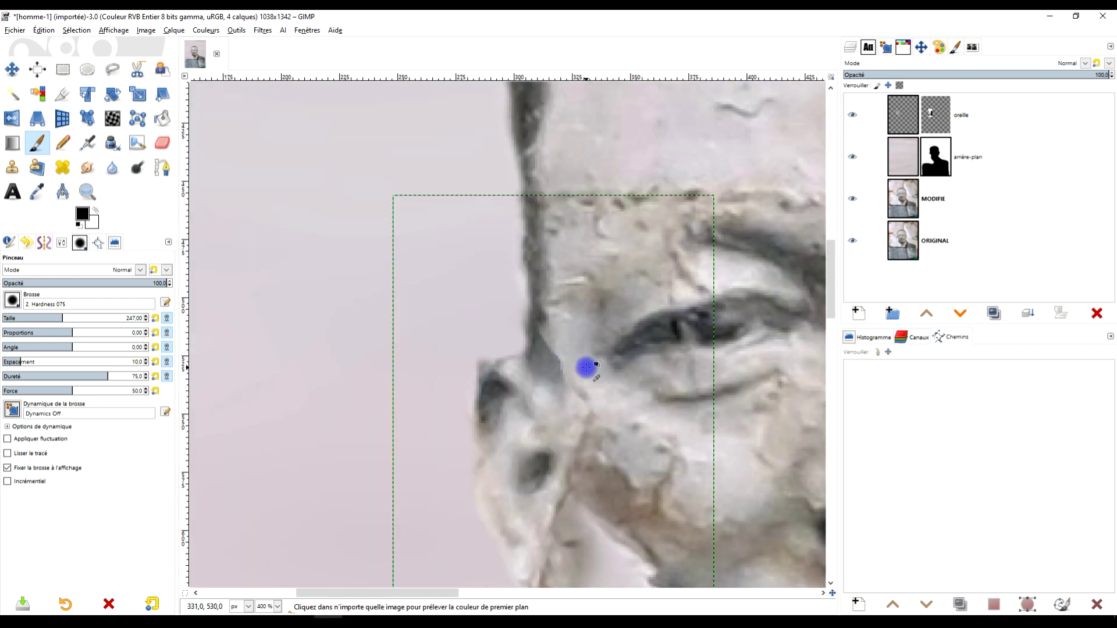
{"action": "scroll", "coordinate": [596, 384], "scroll_direction": "up", "scroll_amount": 1}
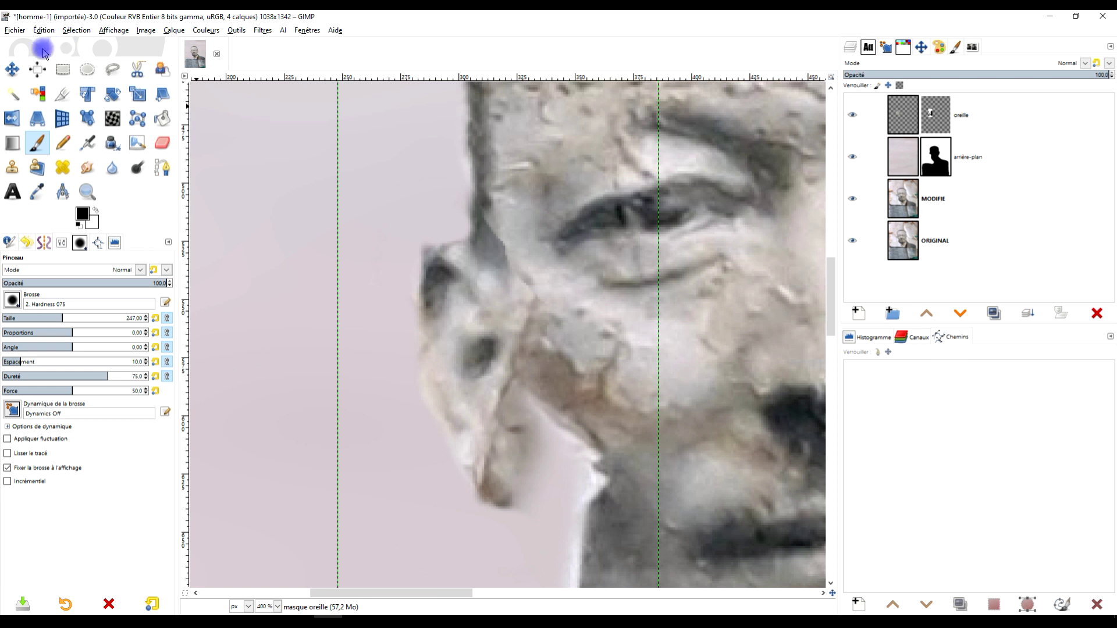
Move the oreille layer slightly up and outward to refine the mirrored ear's position against the head
{"action": "left_click", "coordinate": [13, 69]}
{"action": "left_click", "coordinate": [900, 116]}
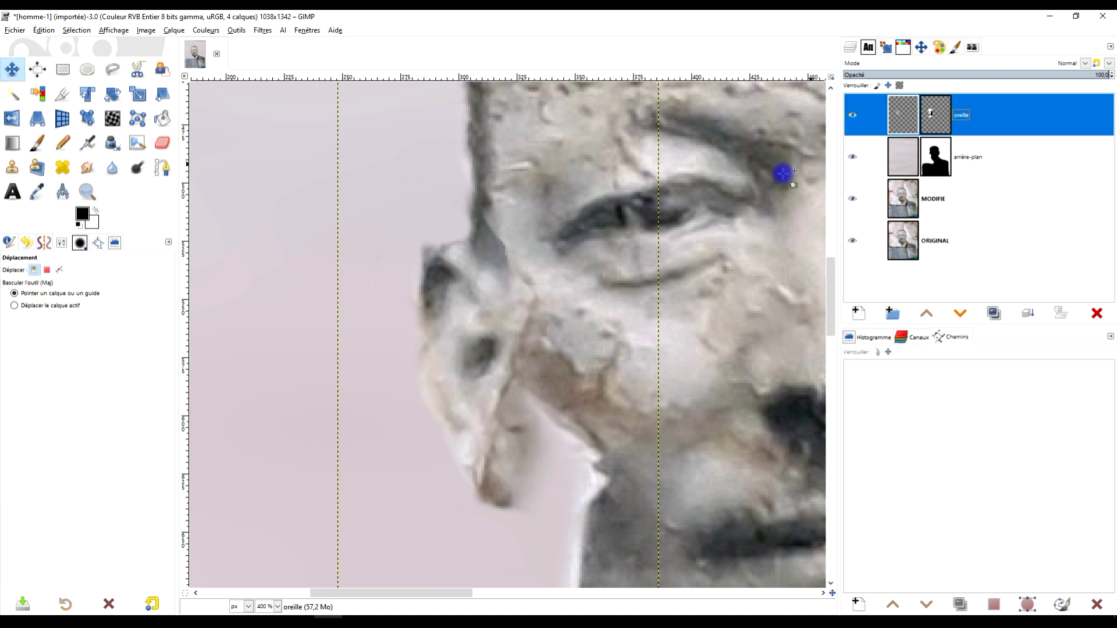
{"action": "mouse_move", "coordinate": [449, 332]}
{"action": "left_mouse_down"}
{"action": "mouse_move", "coordinate": [436, 324]}
{"action": "mouse_move", "coordinate": [446, 323]}
{"action": "left_mouse_up"}
Expand the oreille layer to the dimensions of the image
{"action": "scroll", "coordinate": [476, 317], "scroll_direction": "down", "scroll_amount": 4}
{"action": "scroll", "coordinate": [463, 343], "scroll_direction": "up", "scroll_amount": 1}
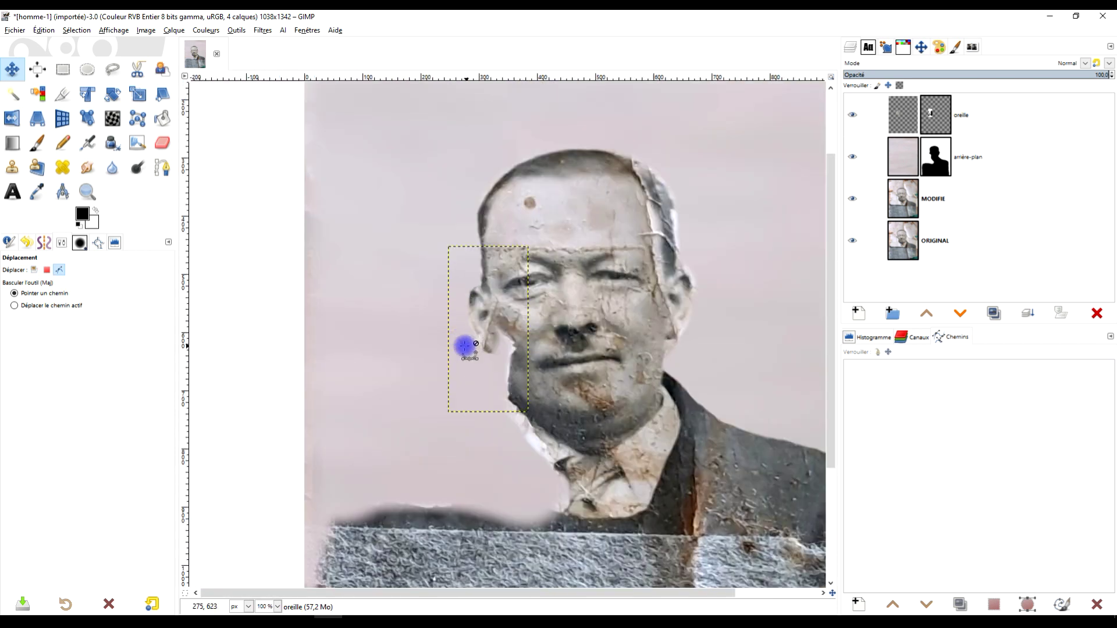
{"action": "scroll", "coordinate": [556, 351], "scroll_direction": "up", "scroll_amount": 3}
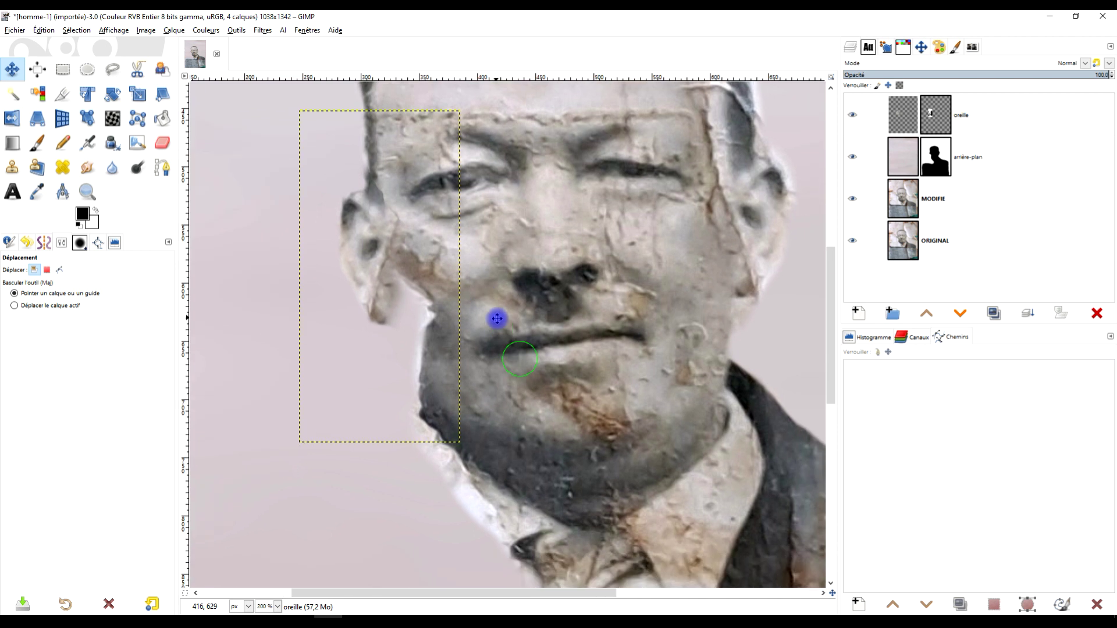
{"action": "scroll", "coordinate": [611, 235], "scroll_direction": "down", "scroll_amount": 1}
{"action": "right_click", "coordinate": [906, 123]}
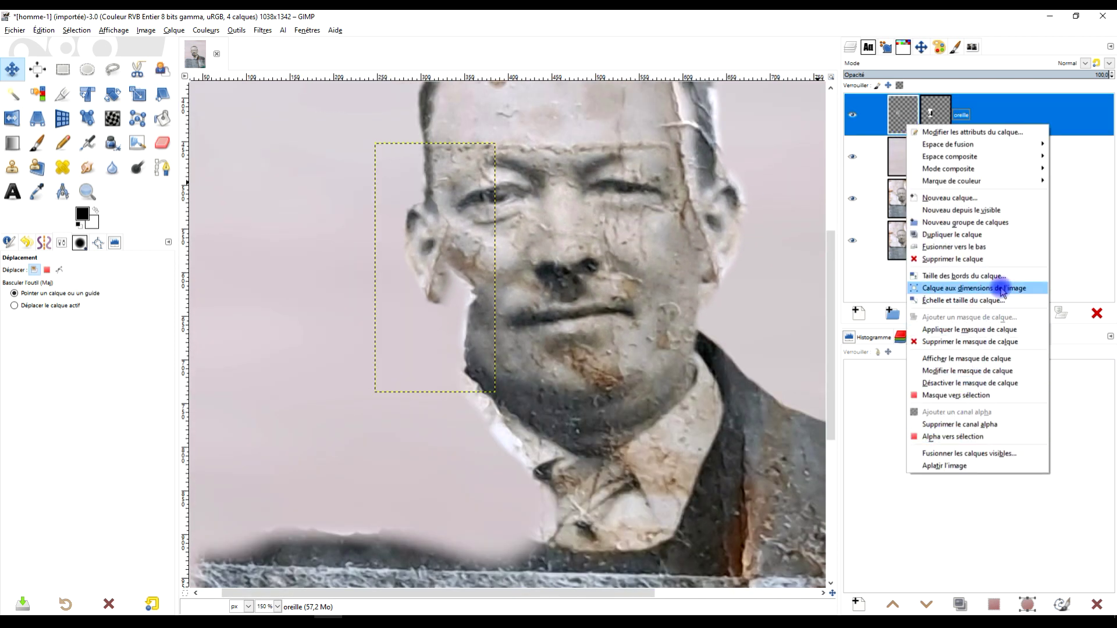
{"action": "left_click", "coordinate": [1001, 289]}
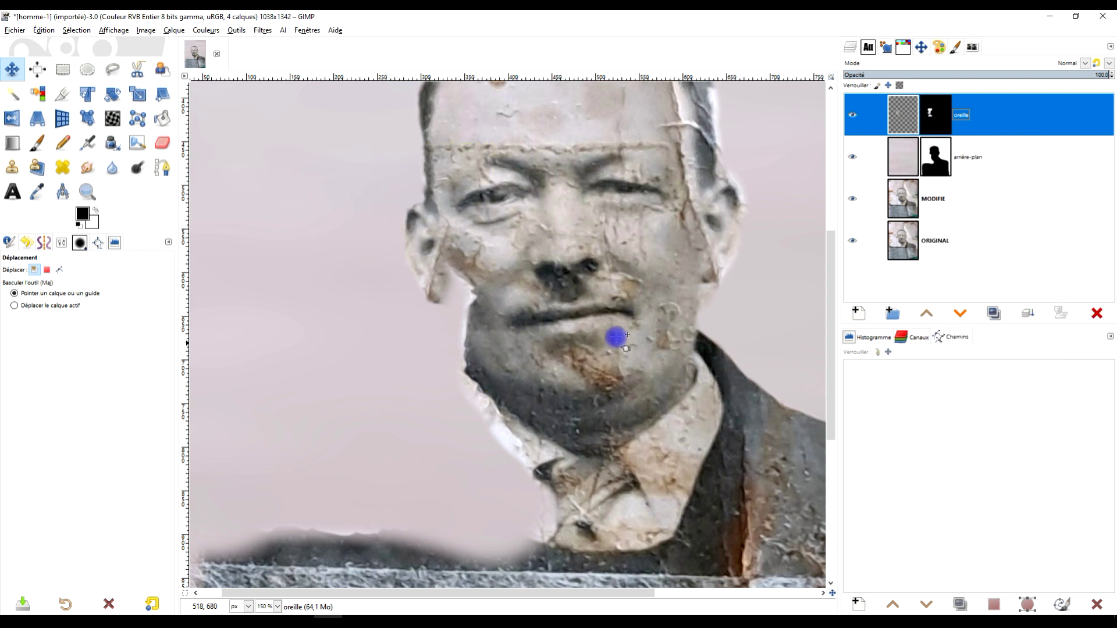
Make a freehand selection around the intact side of the jaw, collar, shoulder and jacket, from the cheek to beyond the photo's lower edge
{"action": "scroll", "coordinate": [615, 336], "scroll_direction": "down", "scroll_amount": 1}
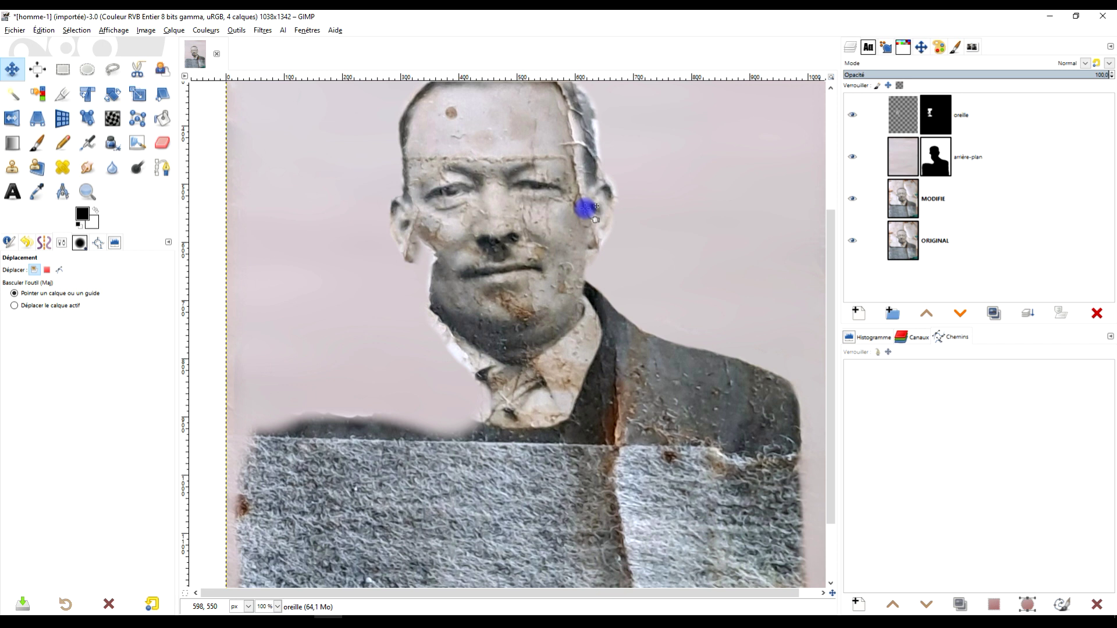
{"action": "scroll", "coordinate": [445, 314], "scroll_direction": "up", "scroll_amount": 1}
{"action": "scroll", "coordinate": [448, 316], "scroll_direction": "down", "scroll_amount": 1}
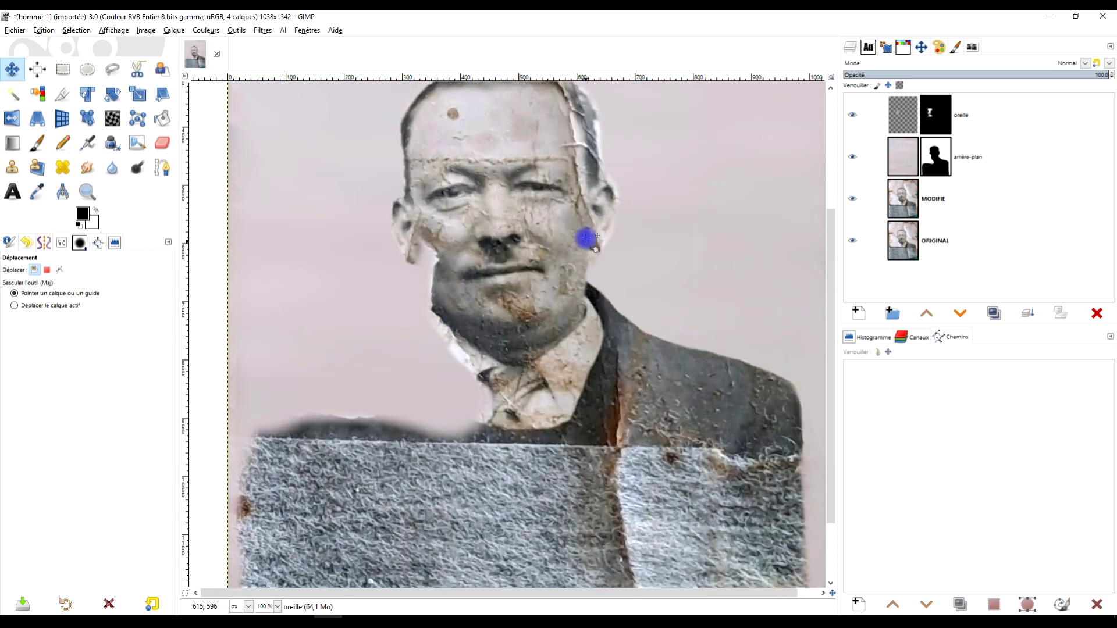
{"action": "left_click", "coordinate": [113, 69]}
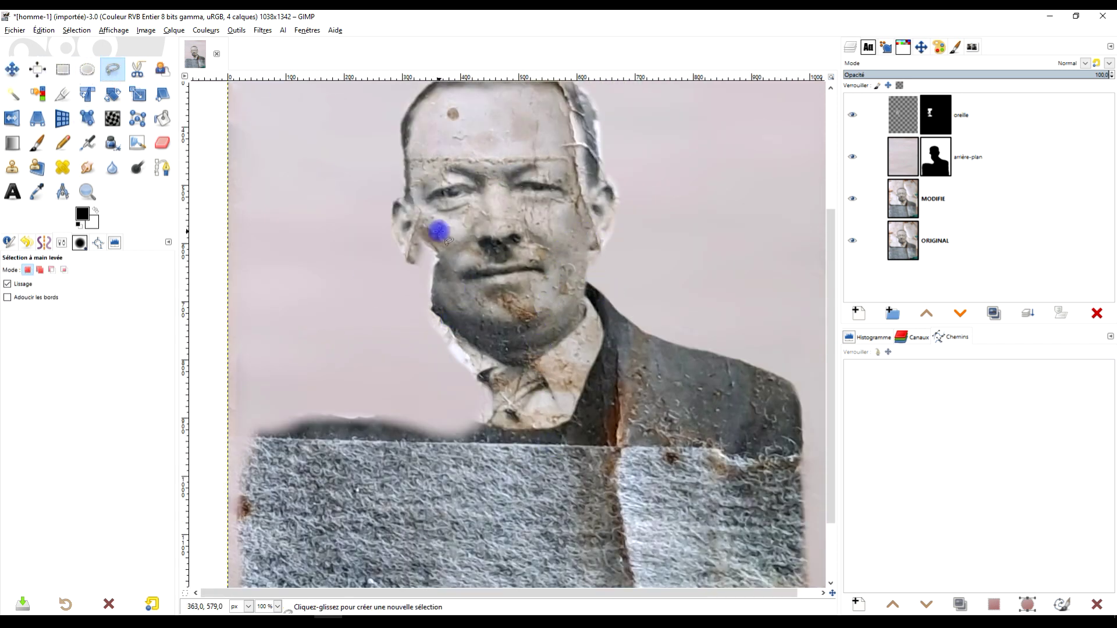
{"action": "left_click", "coordinate": [584, 213]}
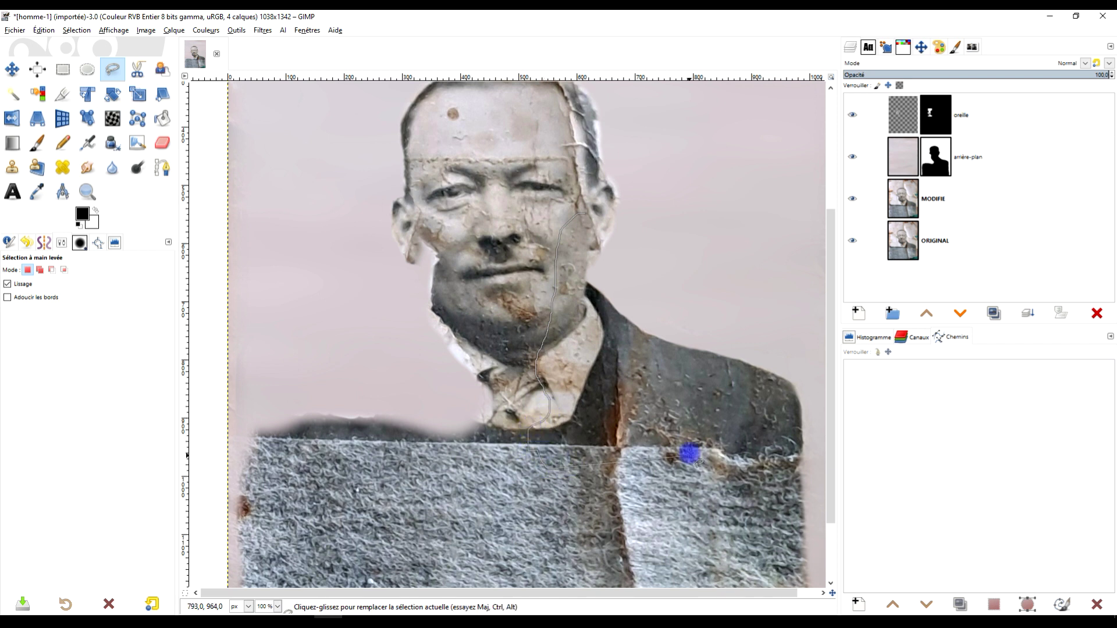
{"action": "scroll", "coordinate": [669, 439], "scroll_direction": "down", "scroll_amount": 3}
{"action": "scroll", "coordinate": [618, 356], "scroll_direction": "down", "scroll_amount": 5}
{"action": "scroll", "coordinate": [618, 356], "scroll_direction": "right", "scroll_amount": 2}
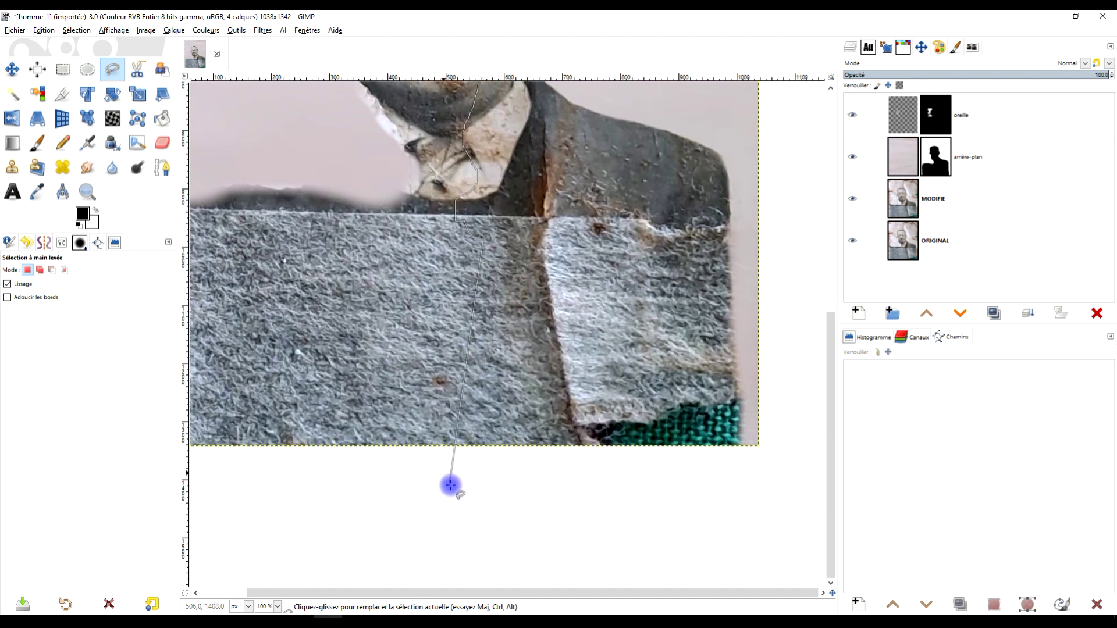
{"action": "left_click", "coordinate": [471, 487]}
{"action": "left_click", "coordinate": [769, 477]}
{"action": "scroll", "coordinate": [762, 430], "scroll_direction": "right", "scroll_amount": 2}
{"action": "scroll", "coordinate": [747, 393], "scroll_direction": "up", "scroll_amount": 3}
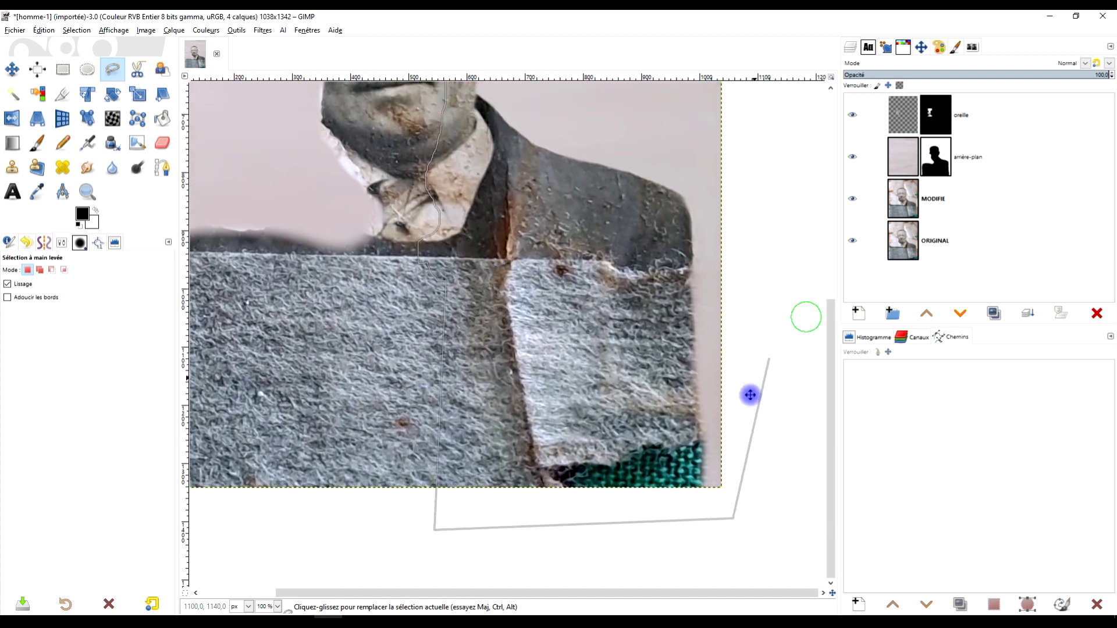
{"action": "left_click", "coordinate": [679, 236]}
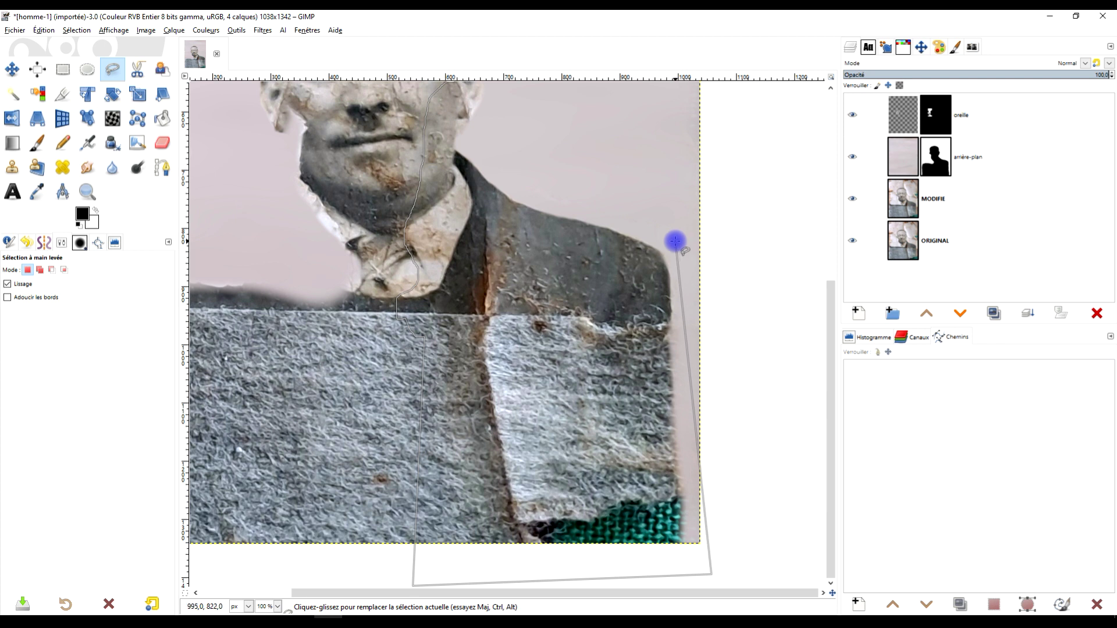
{"action": "left_click", "coordinate": [549, 189]}
{"action": "left_click", "coordinate": [485, 149]}
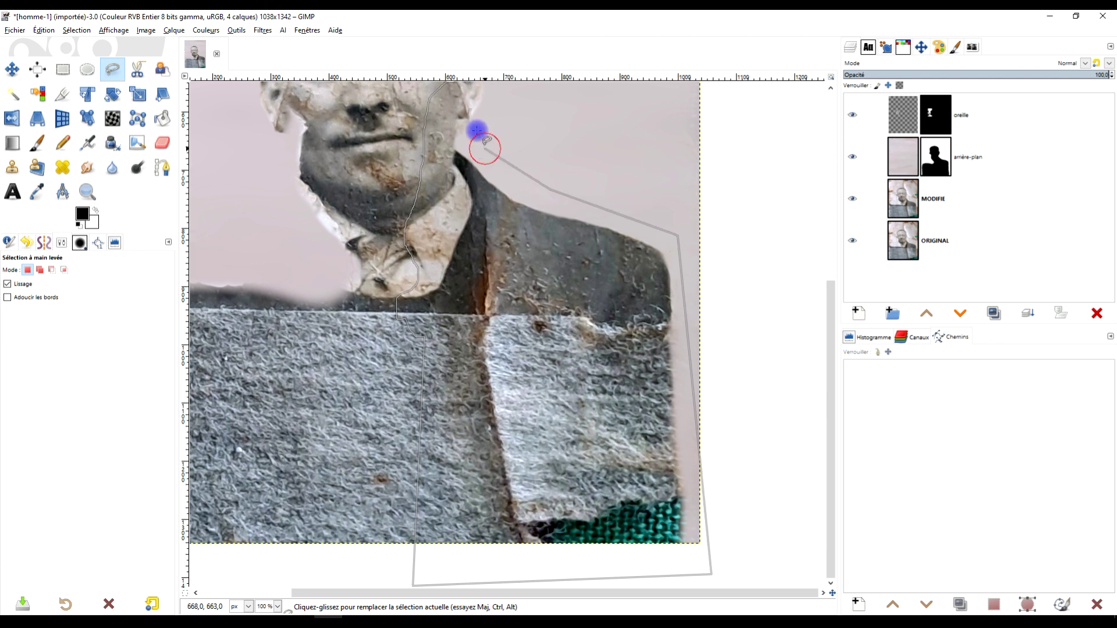
{"action": "scroll", "coordinate": [488, 309], "scroll_direction": "up", "scroll_amount": 3}
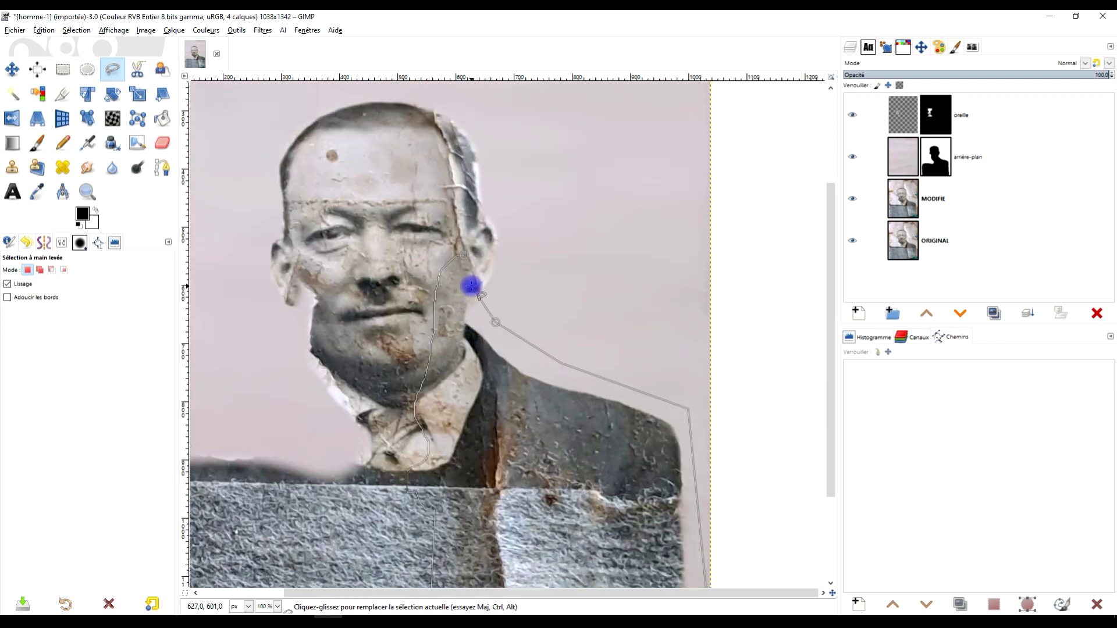
{"action": "double_click", "coordinate": [464, 255]}
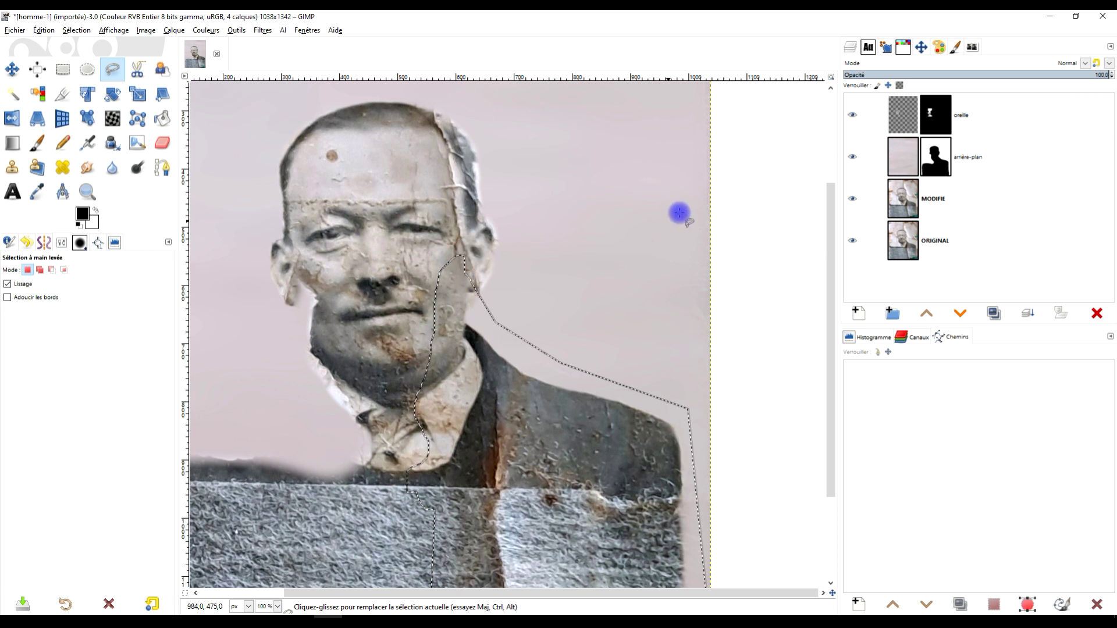
{"action": "key", "text": "Return"}
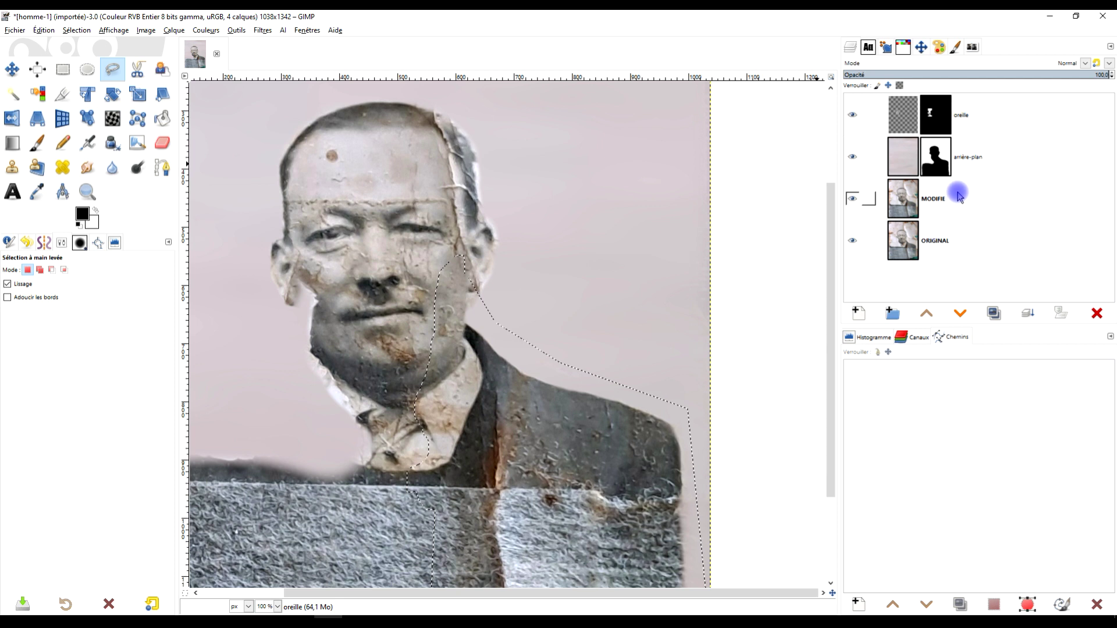
Copy the selected area from the MODIFIE layer and paste it as a new layer above it
{"action": "left_click", "coordinate": [904, 201]}
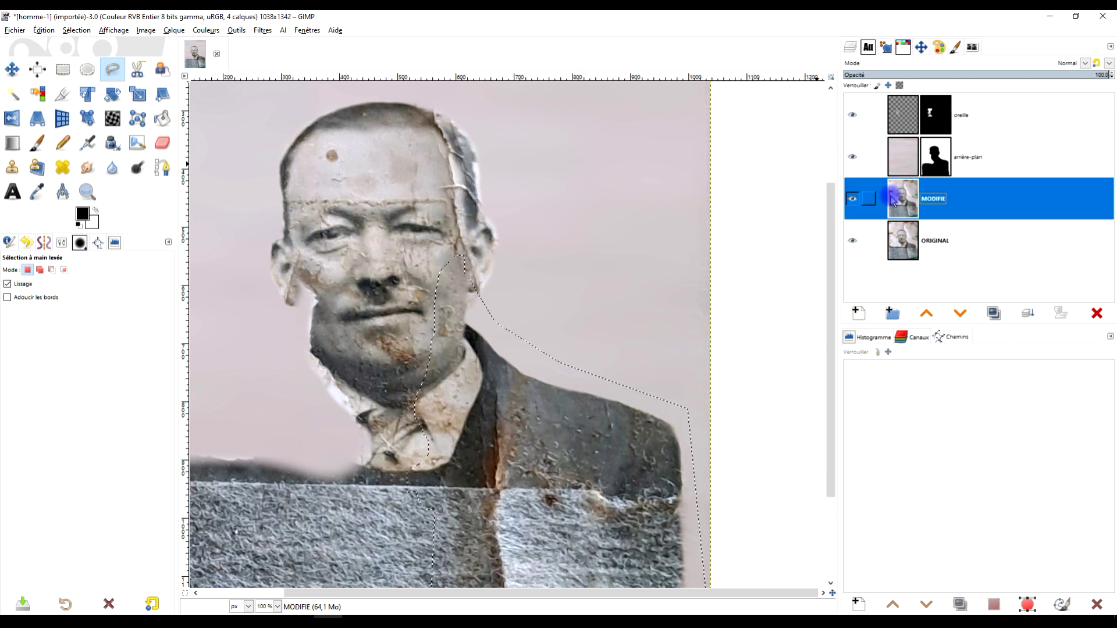
{"action": "scroll", "coordinate": [529, 199], "scroll_direction": "down", "scroll_amount": 3}
{"action": "scroll", "coordinate": [558, 170], "scroll_direction": "left", "scroll_amount": 2}
{"action": "key", "text": "ctrl"}
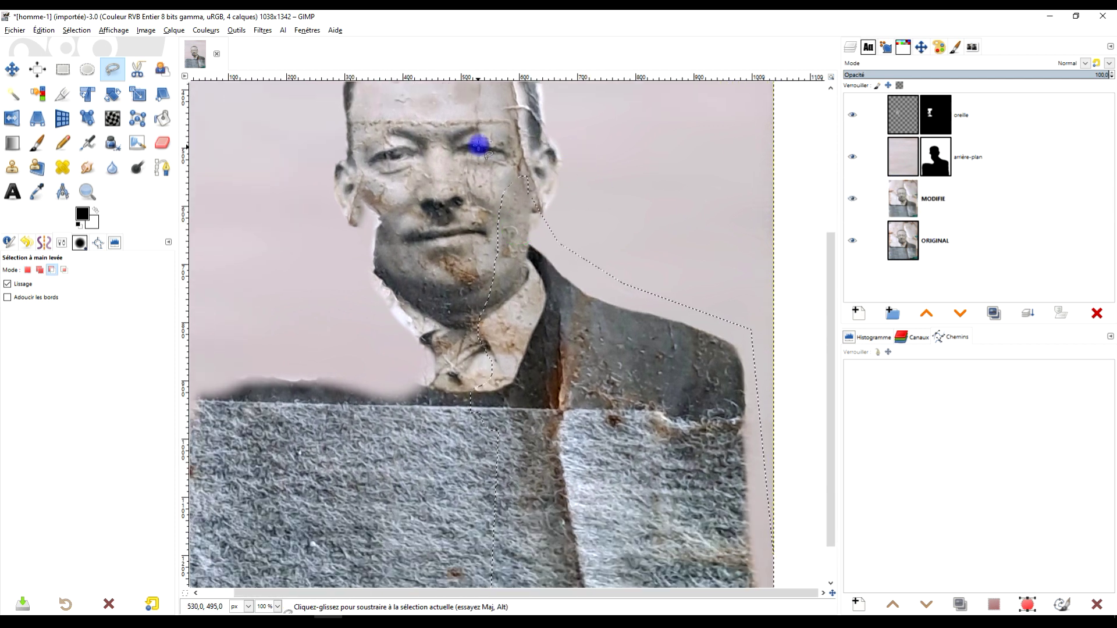
{"action": "key", "text": "ctrl+c"}
{"action": "key", "text": "ctrl+v"}
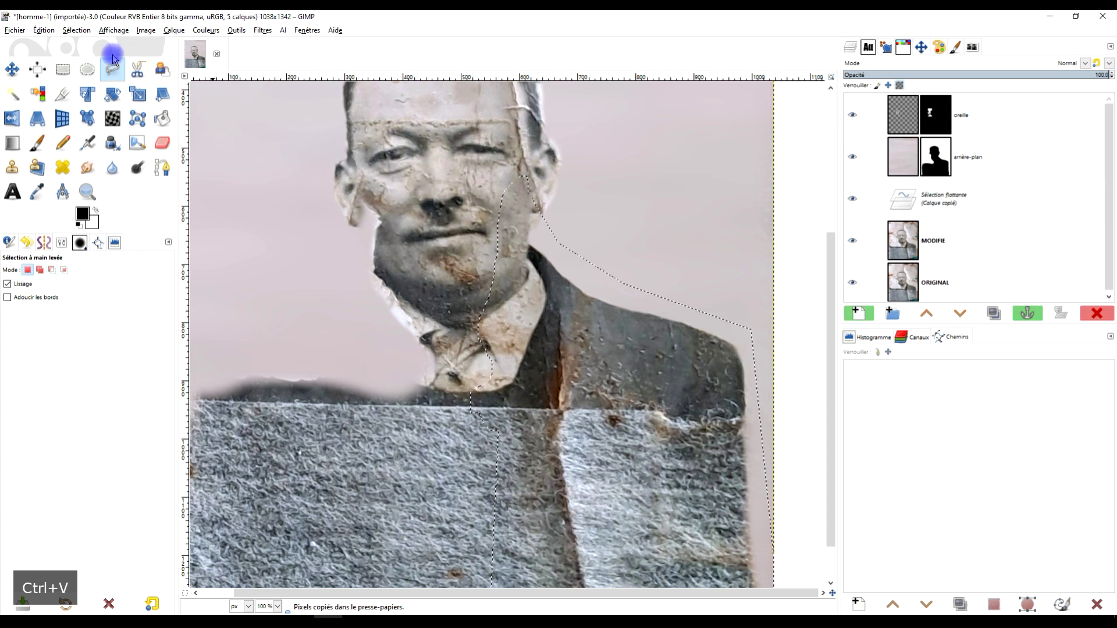
{"action": "left_click", "coordinate": [43, 29]}
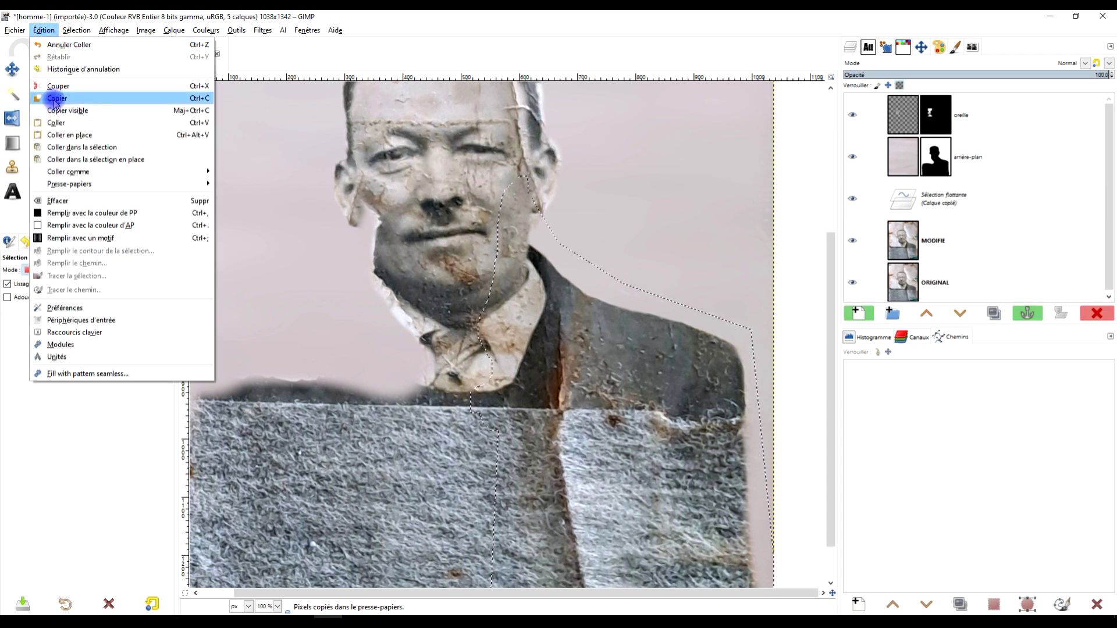
{"action": "left_click", "coordinate": [512, 30]}
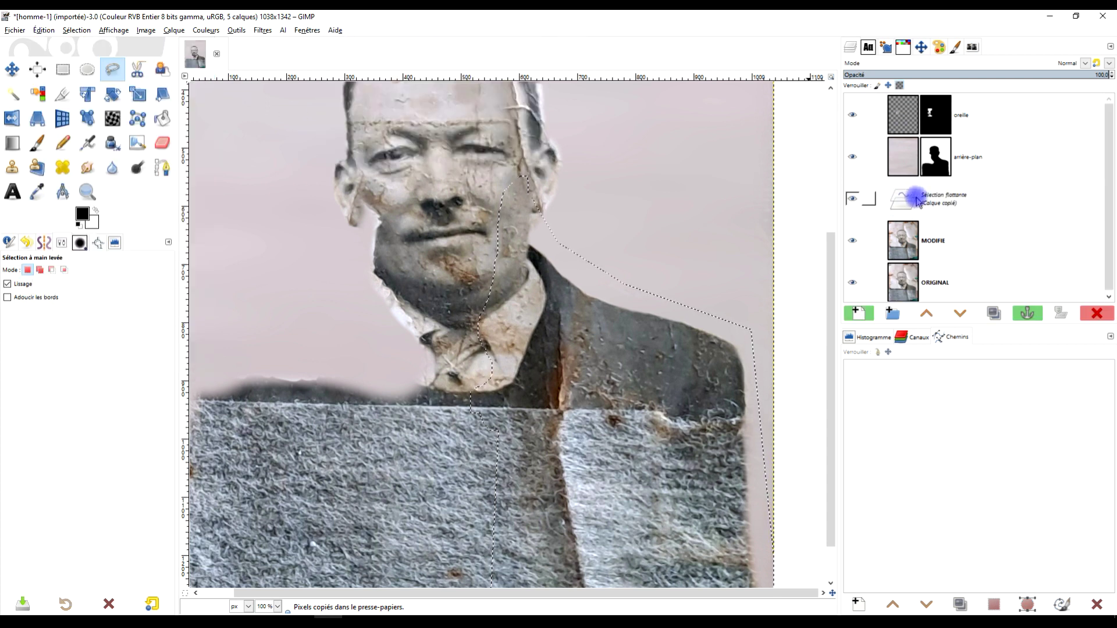
{"action": "left_click", "coordinate": [859, 314]}
Rename the pasted layer as gauche côté
{"action": "double_click", "coordinate": [934, 198]}
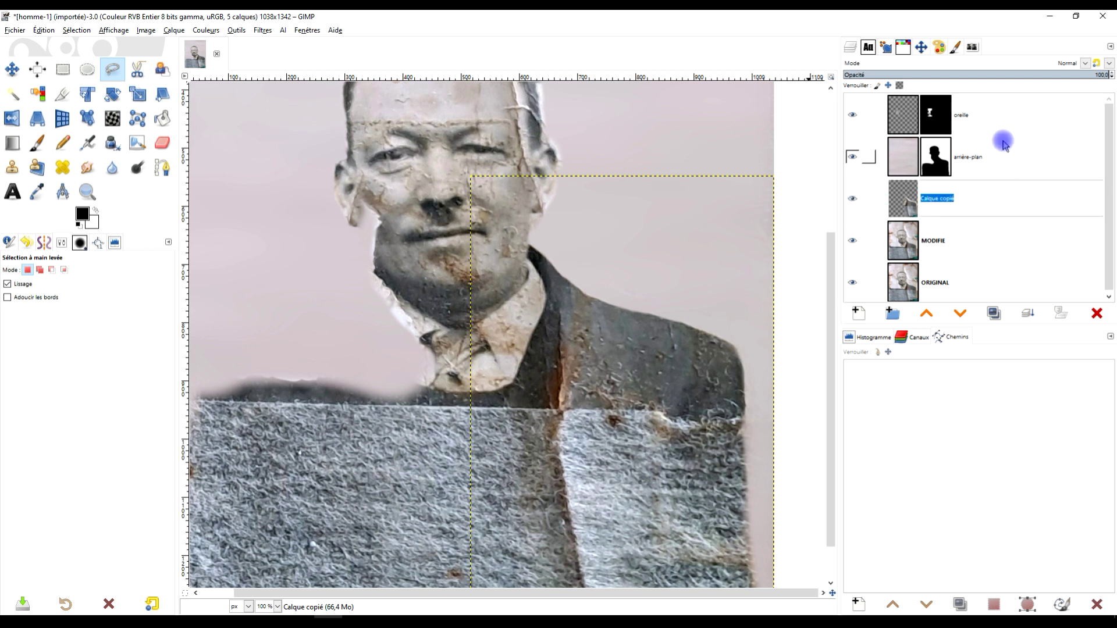
{"action": "type", "text": "gauche "}
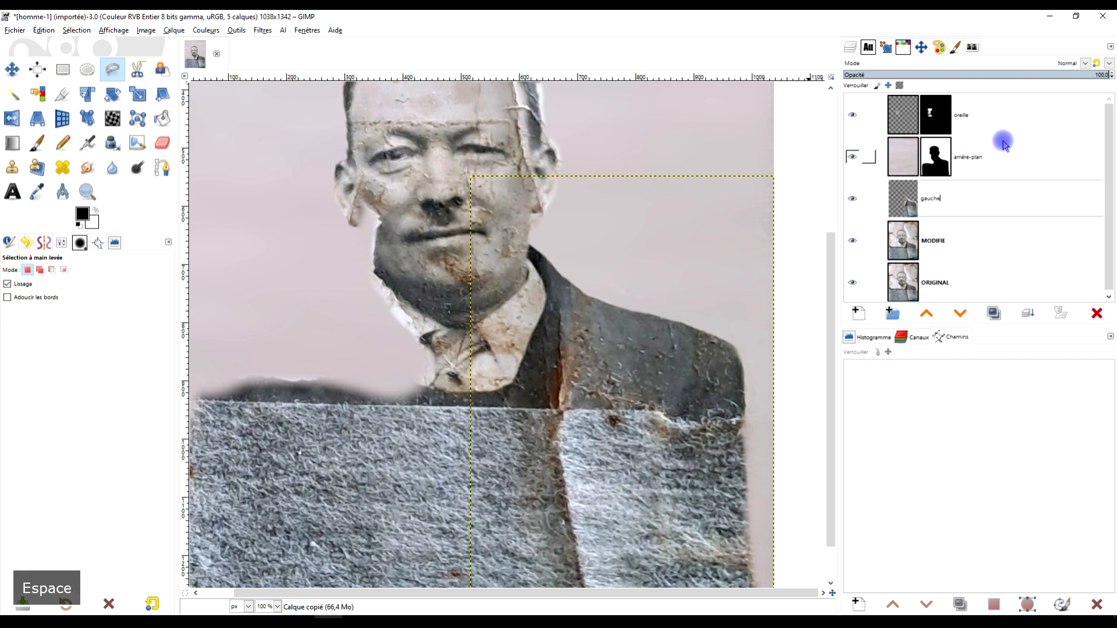
{"action": "type", "text": "cô"}
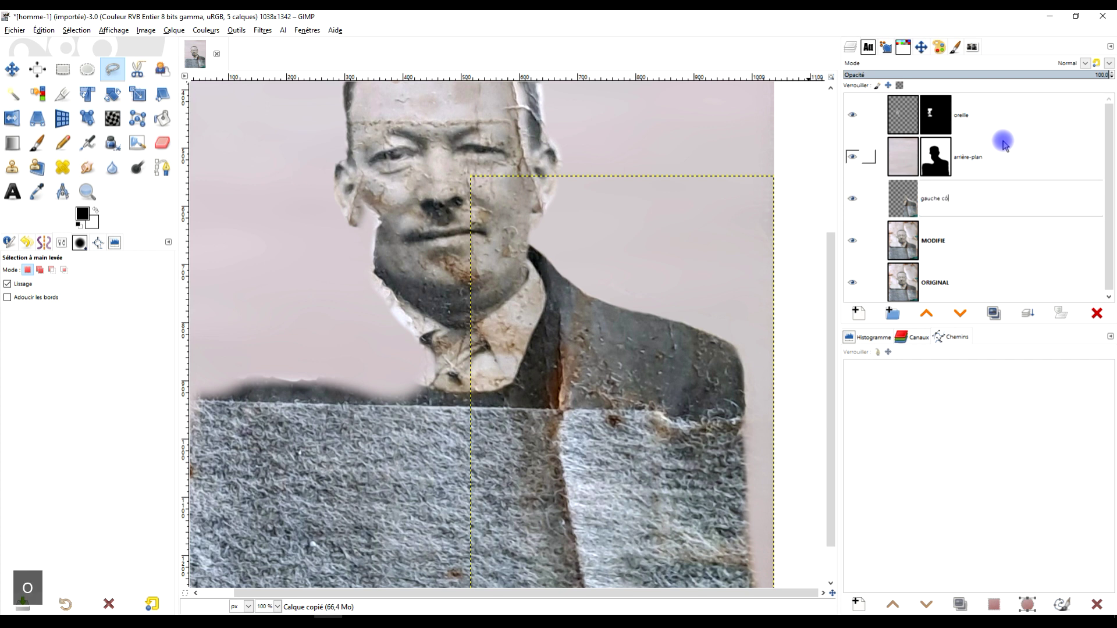
{"action": "type", "text": "té"}
{"action": "key", "text": "Return"}
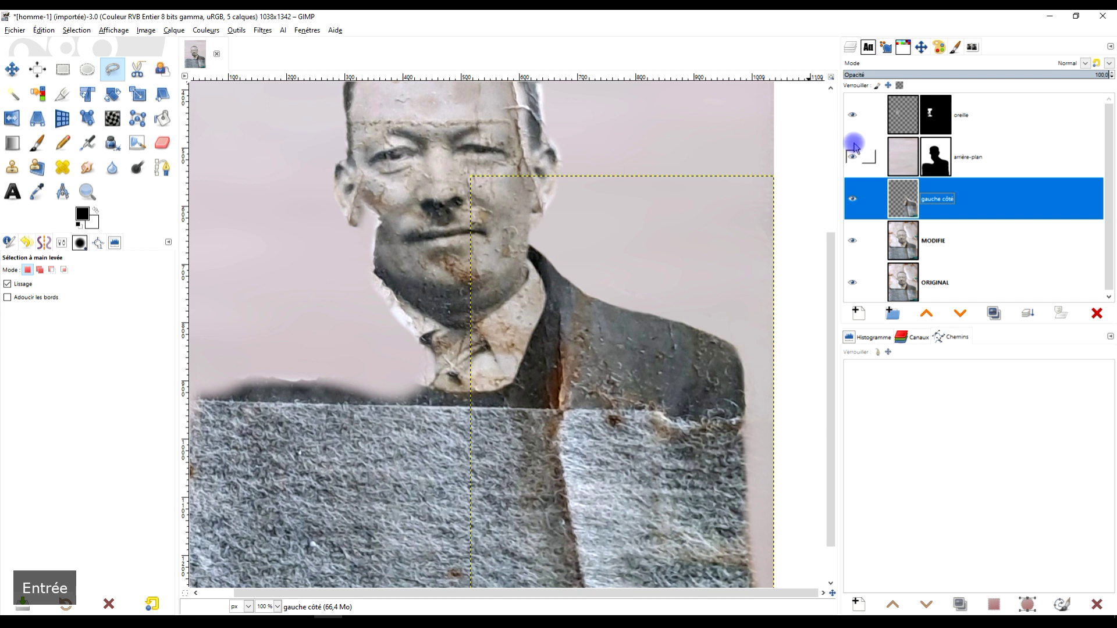
Flip the gauche côté layer horizontally and move it over the damaged jaw and missing shoulder
{"action": "left_click", "coordinate": [12, 120]}
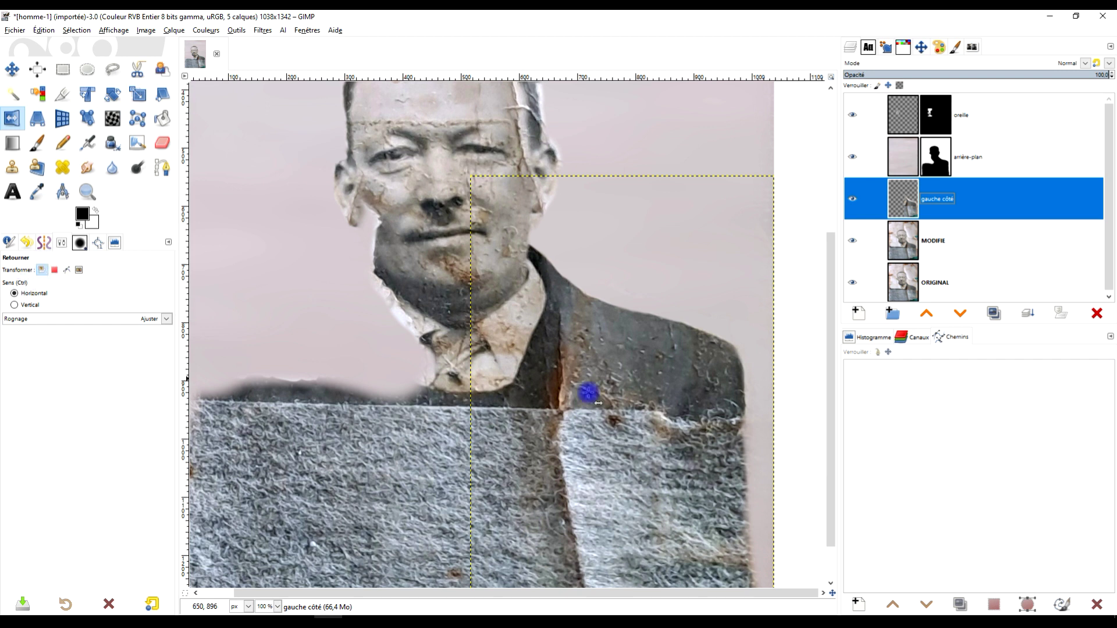
{"action": "left_click", "coordinate": [611, 384]}
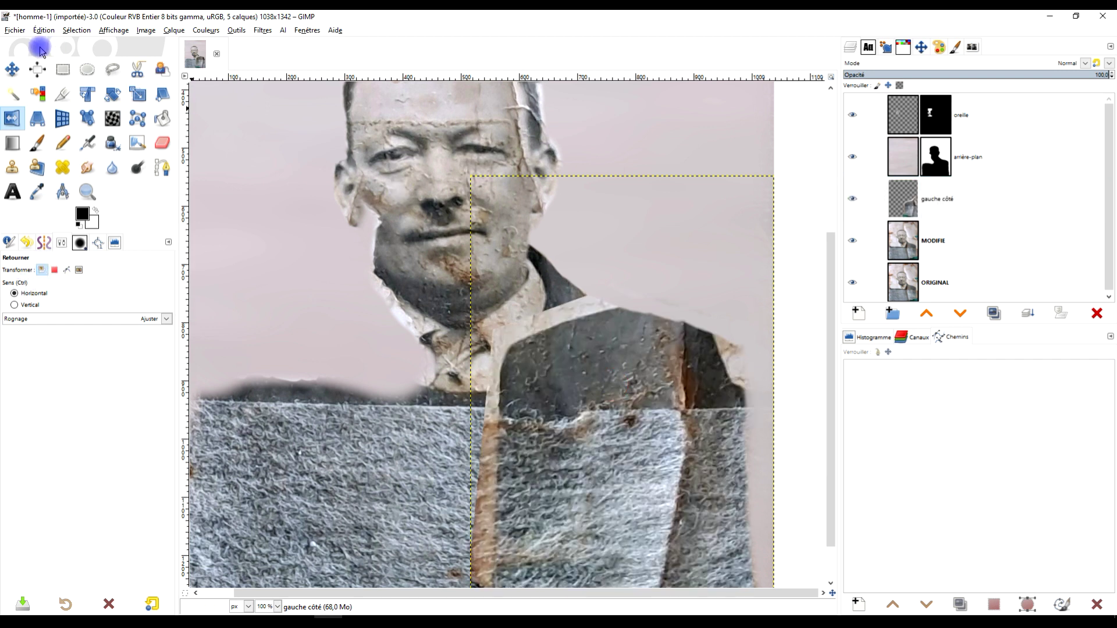
{"action": "left_click", "coordinate": [13, 70]}
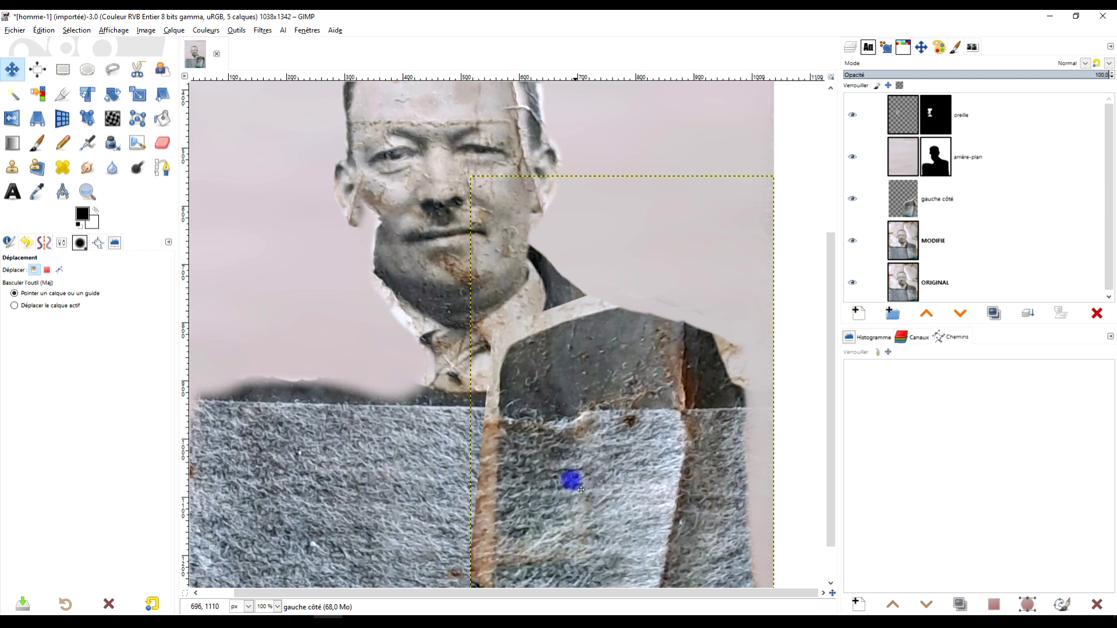
{"action": "left_click_drag", "start_coordinate": [624, 398], "coordinate": [281, 389]}
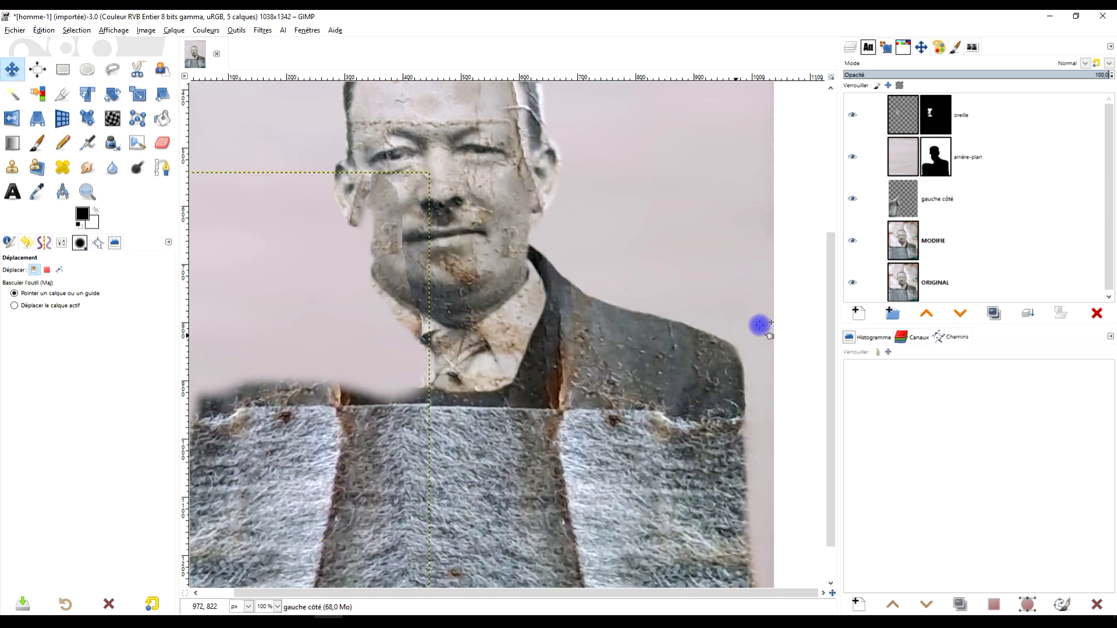
Place the gauche côté layer between oreille and arrière-plan in the stack and fine-tune its alignment with the jaw and collar
{"action": "left_click", "coordinate": [924, 315]}
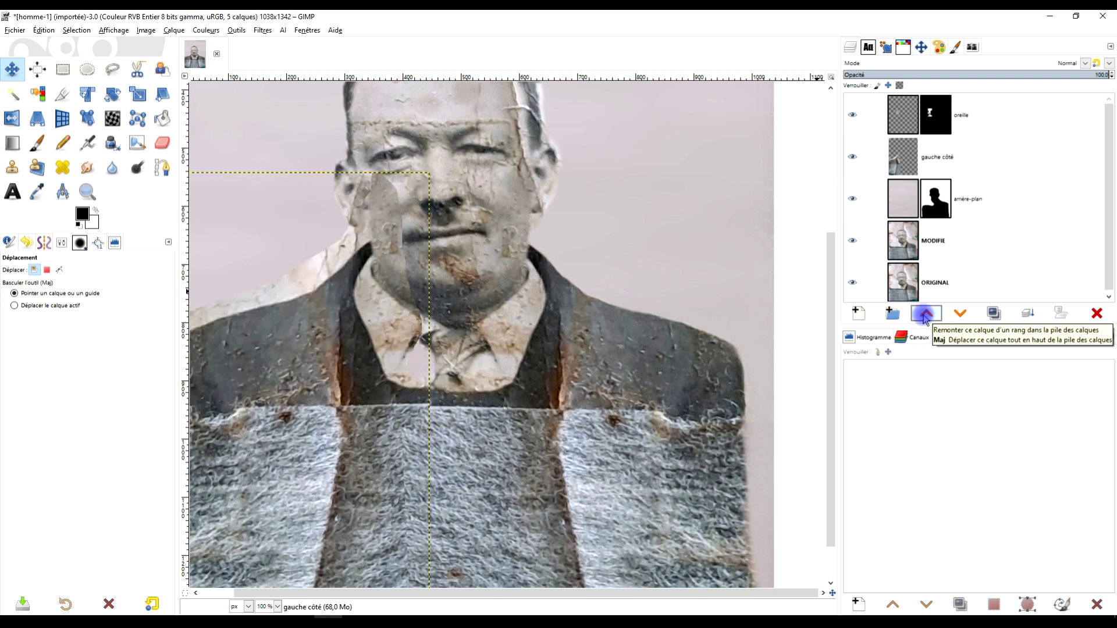
{"action": "left_click", "coordinate": [924, 315]}
{"action": "scroll", "coordinate": [394, 270], "scroll_direction": "down", "scroll_amount": 2, "text": "ctrl"}
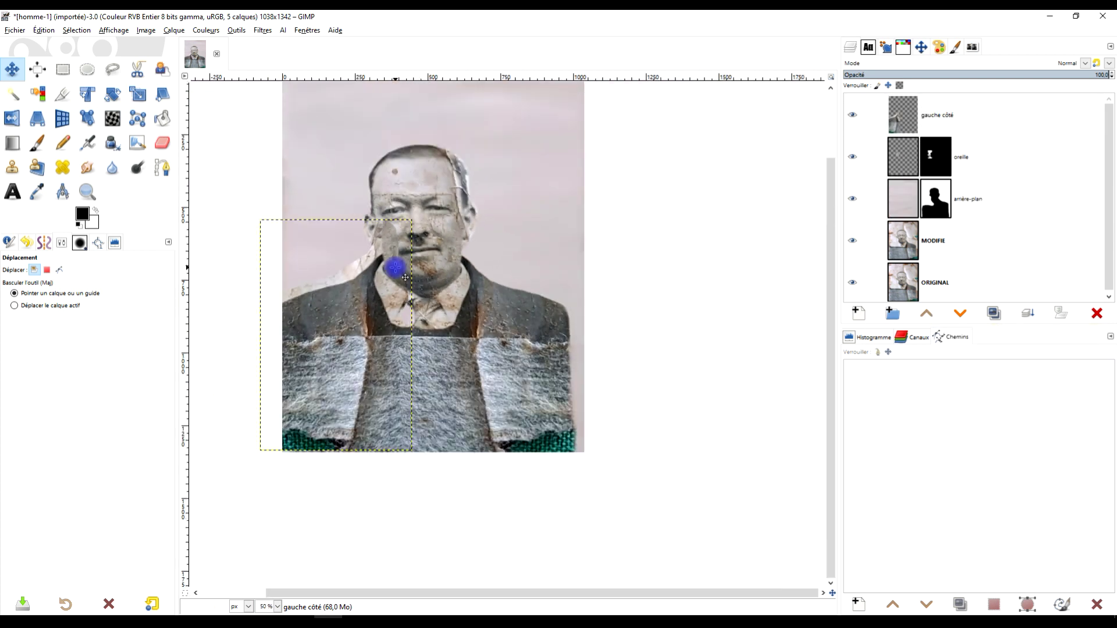
{"action": "scroll", "coordinate": [318, 307], "scroll_direction": "up", "scroll_amount": 2, "text": "ctrl"}
{"action": "mouse_move", "coordinate": [393, 282]}
{"action": "left_mouse_down"}
{"action": "mouse_move", "coordinate": [372, 289]}
{"action": "mouse_move", "coordinate": [399, 319]}
{"action": "mouse_move", "coordinate": [395, 296]}
{"action": "left_mouse_up"}
{"action": "left_click_drag", "start_coordinate": [390, 292], "coordinate": [443, 309]}
{"action": "left_click", "coordinate": [961, 314]}
Start a handle transform on the gauche côté layer and place the first handle at the tie knot below the chin
{"action": "scroll", "coordinate": [461, 300], "scroll_direction": "down", "scroll_amount": 2}
{"action": "scroll", "coordinate": [393, 337], "scroll_direction": "up", "scroll_amount": 1}
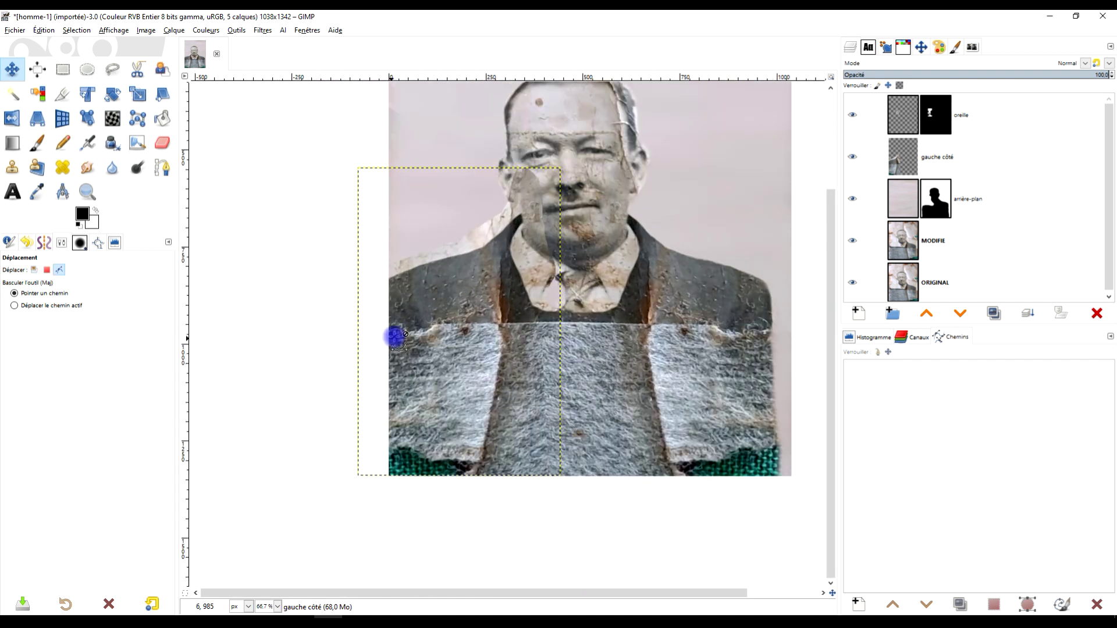
{"action": "scroll", "coordinate": [395, 337], "scroll_direction": "up", "scroll_amount": 1}
{"action": "scroll", "coordinate": [491, 342], "scroll_direction": "down", "scroll_amount": 1}
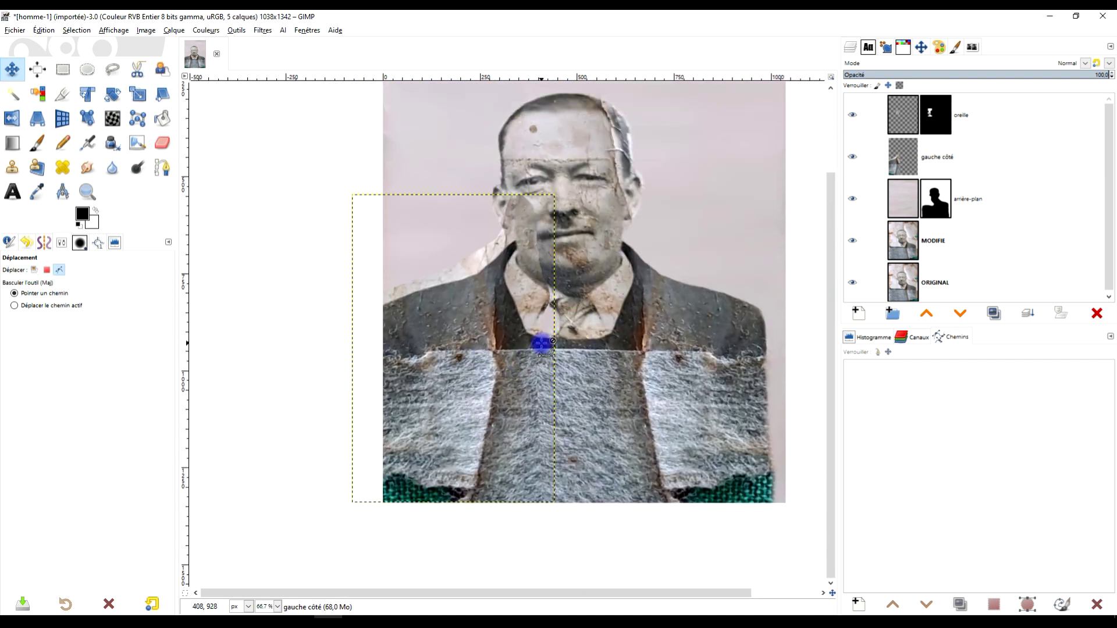
{"action": "left_click", "coordinate": [86, 118]}
{"action": "scroll", "coordinate": [441, 299], "scroll_direction": "up", "scroll_amount": 2}
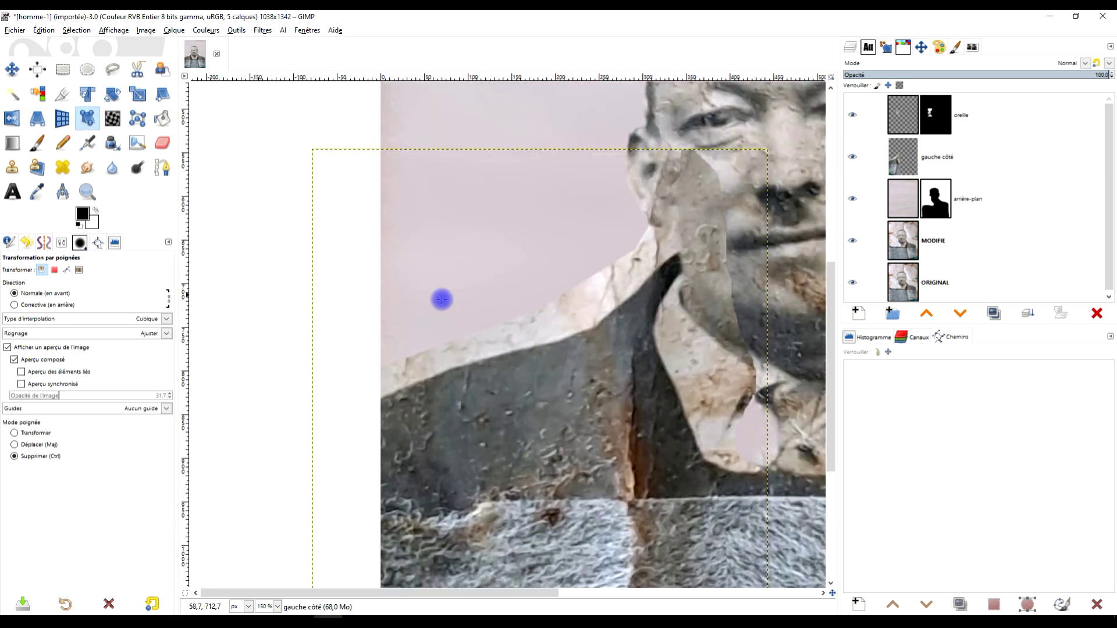
{"action": "scroll", "coordinate": [678, 388], "scroll_direction": "down", "scroll_amount": 1}
{"action": "left_click_drag", "start_coordinate": [693, 385], "coordinate": [487, 273]}
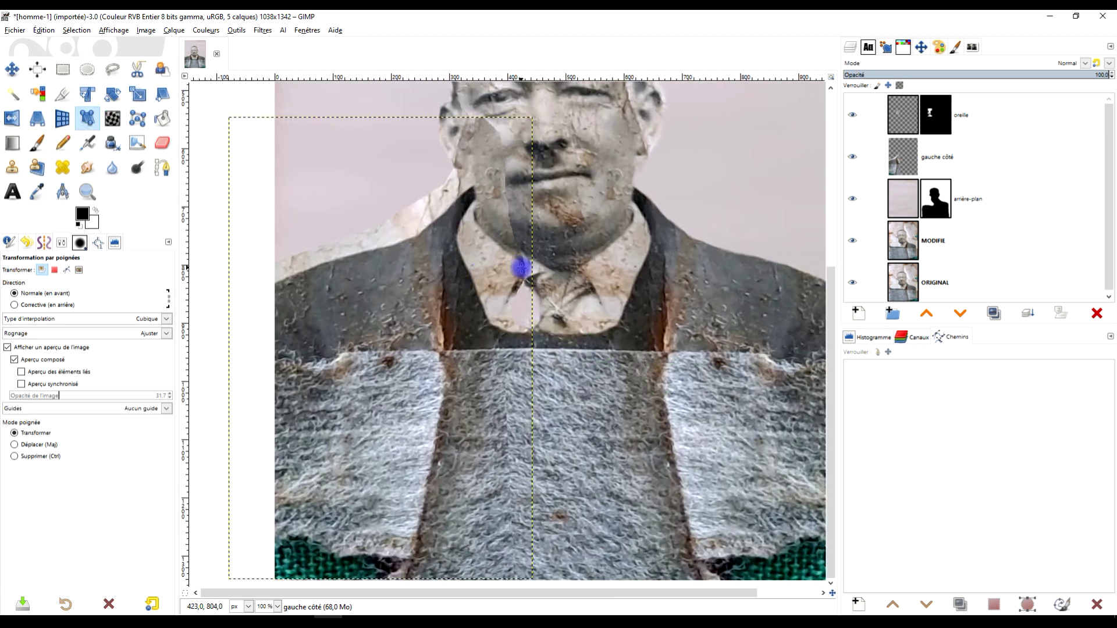
{"action": "left_click", "coordinate": [518, 266]}
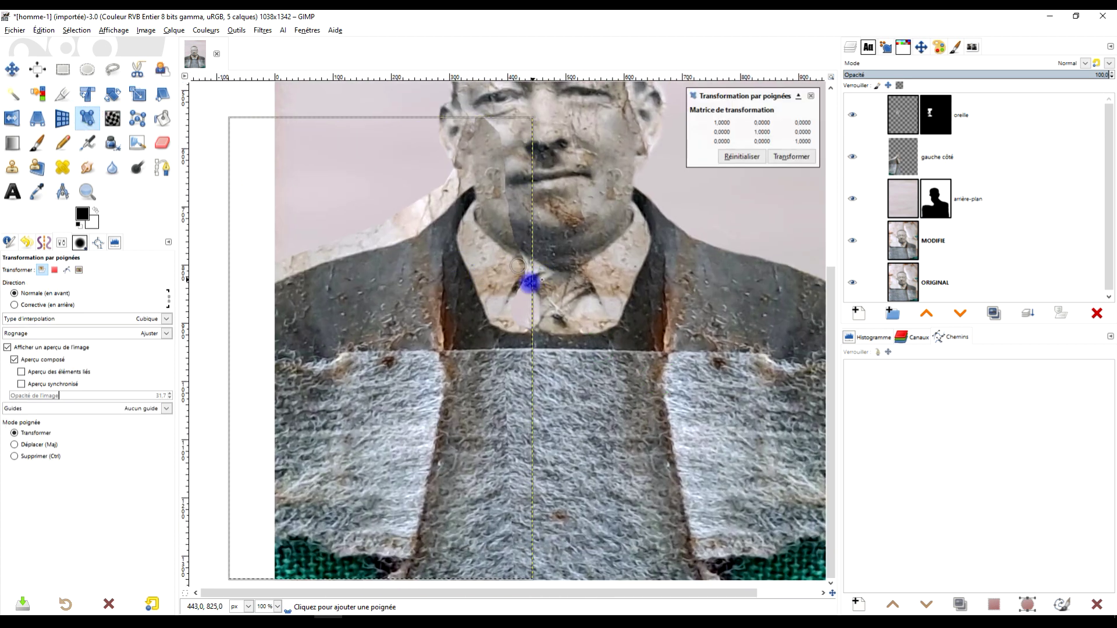
Add further transform handles at the shoulder edge, on the cheek beside the jaw, and near the jacket's bottom corner
{"action": "left_click_drag", "start_coordinate": [508, 314], "coordinate": [543, 195]}
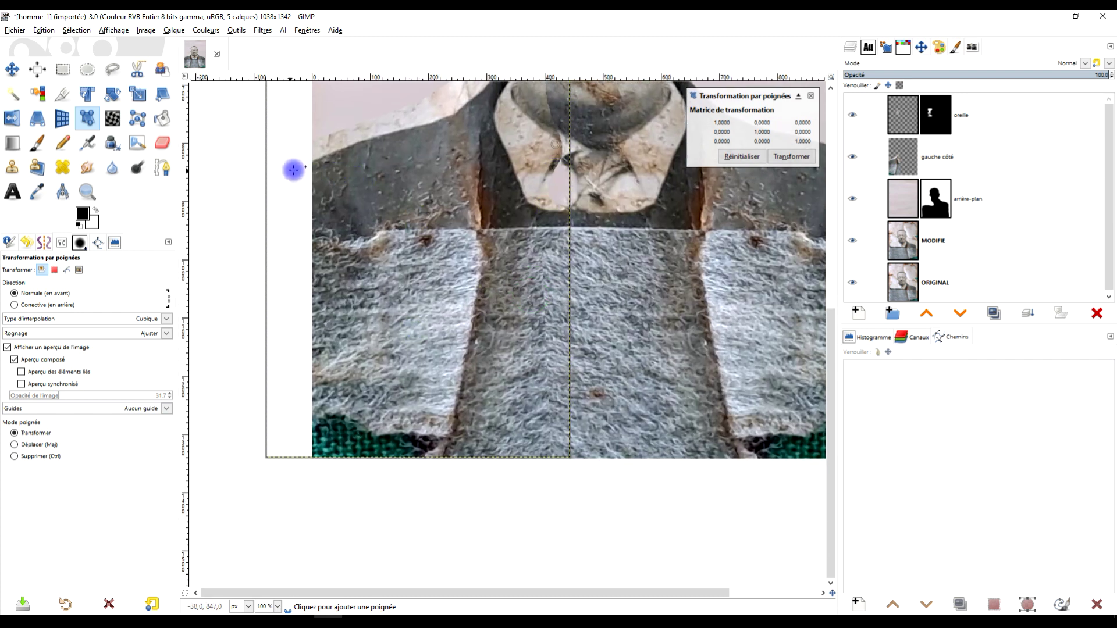
{"action": "scroll", "coordinate": [481, 304], "scroll_direction": "up", "scroll_amount": 3}
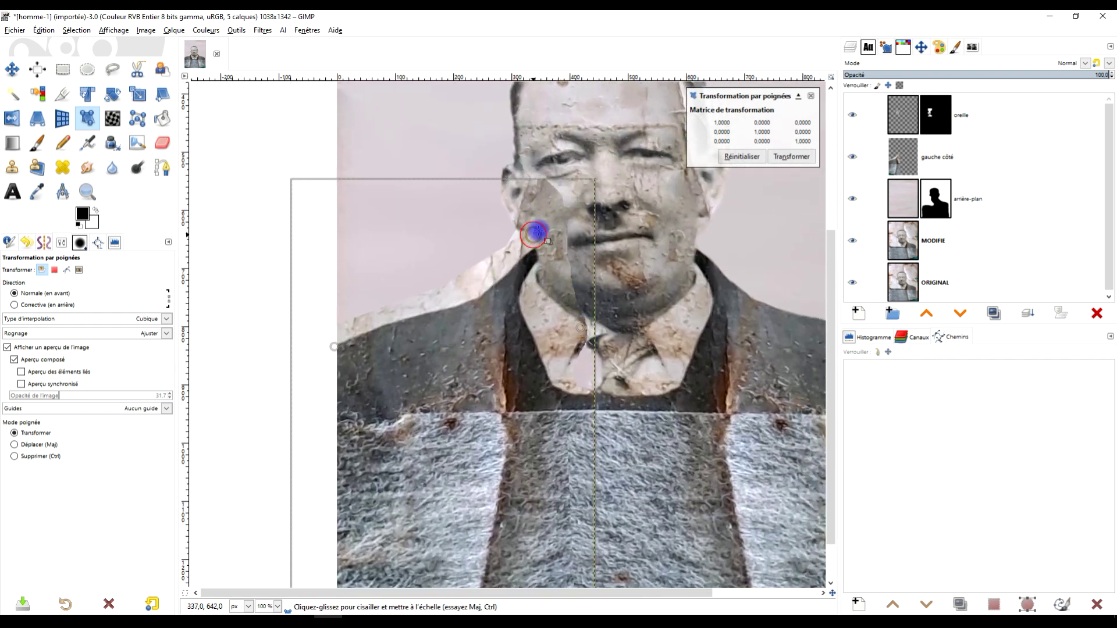
{"action": "left_click_drag", "start_coordinate": [574, 381], "coordinate": [543, 264]}
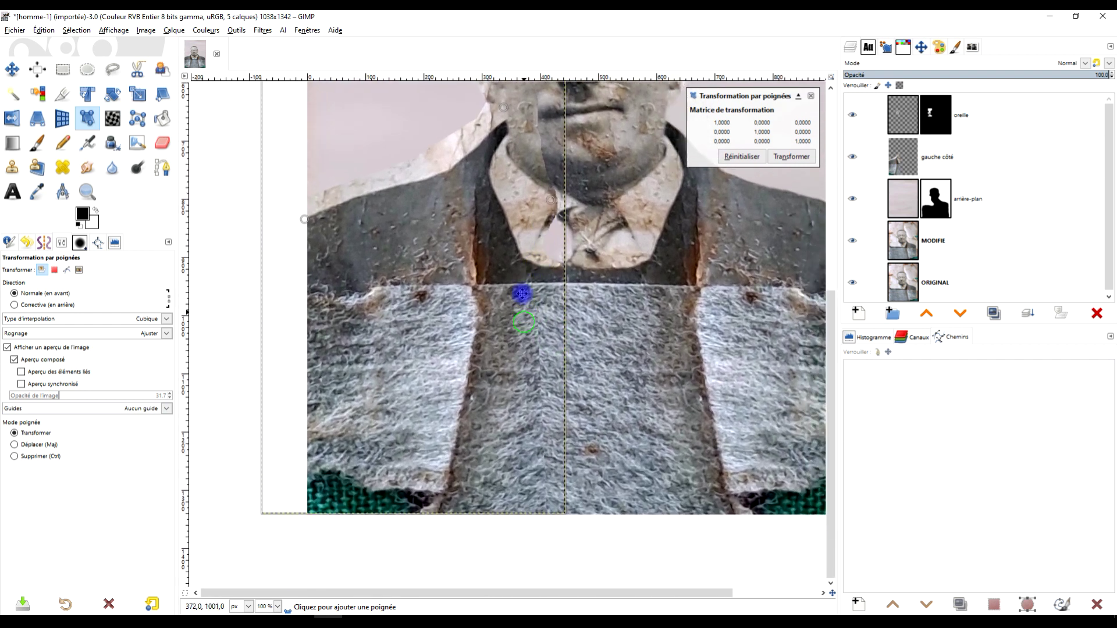
{"action": "scroll", "coordinate": [518, 295], "scroll_direction": "down", "scroll_amount": 1}
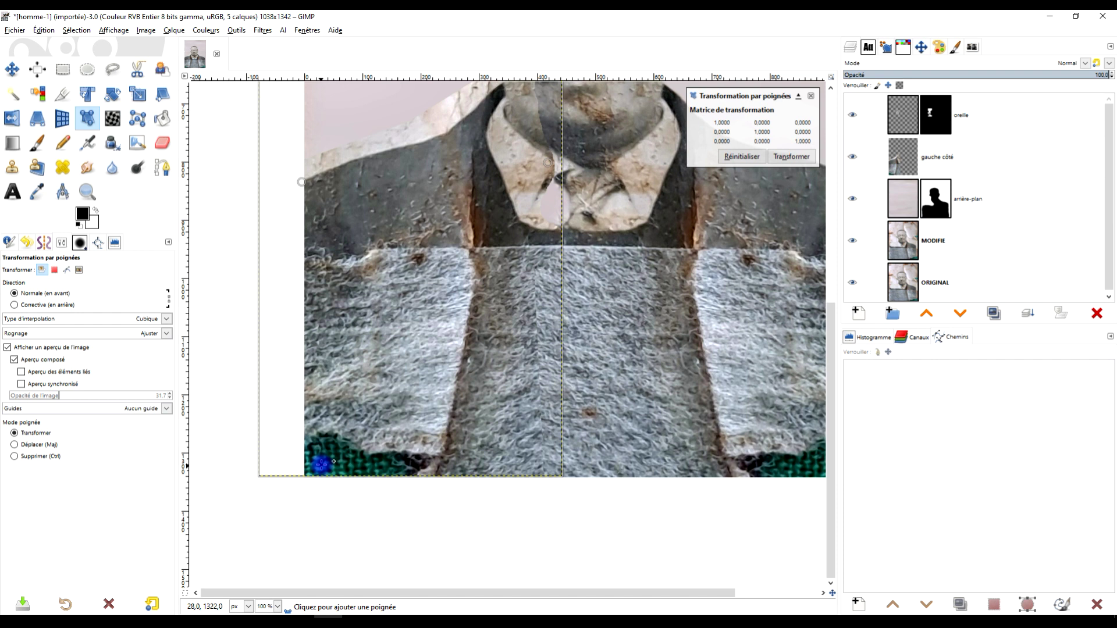
{"action": "scroll", "coordinate": [466, 416], "scroll_direction": "up", "scroll_amount": 2}
{"action": "scroll", "coordinate": [521, 374], "scroll_direction": "down", "scroll_amount": 1, "text": "ctrl"}
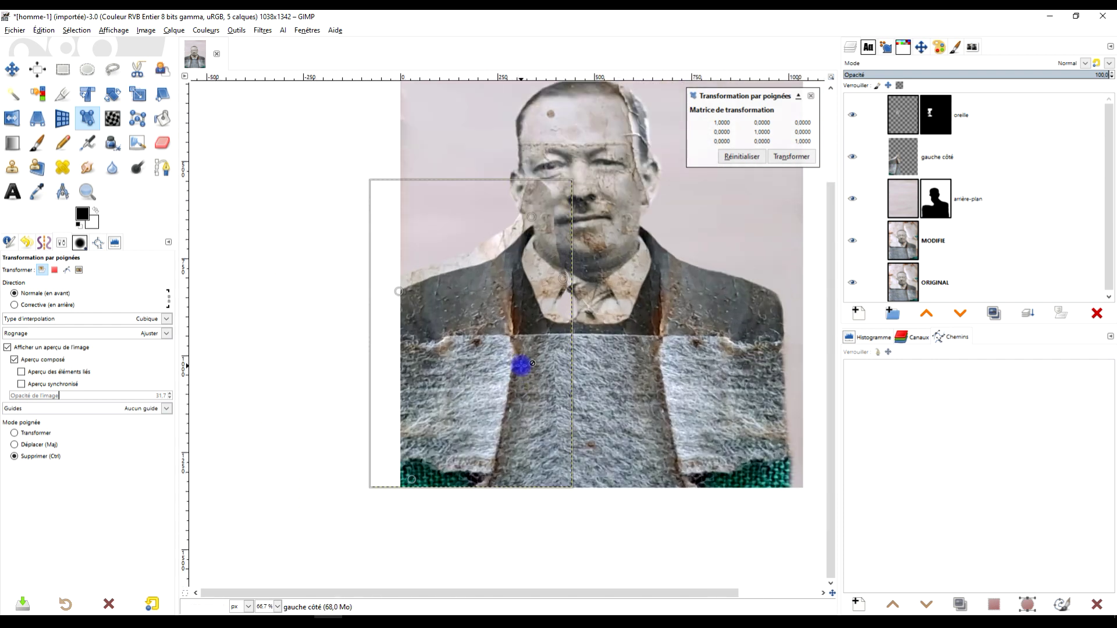
Shift the collar and cheek handles to warp the gauche côté layer towards the real collar and jaw line
{"action": "scroll", "coordinate": [521, 365], "scroll_direction": "right", "scroll_amount": 2}
{"action": "left_click_drag", "start_coordinate": [509, 278], "coordinate": [514, 290]}
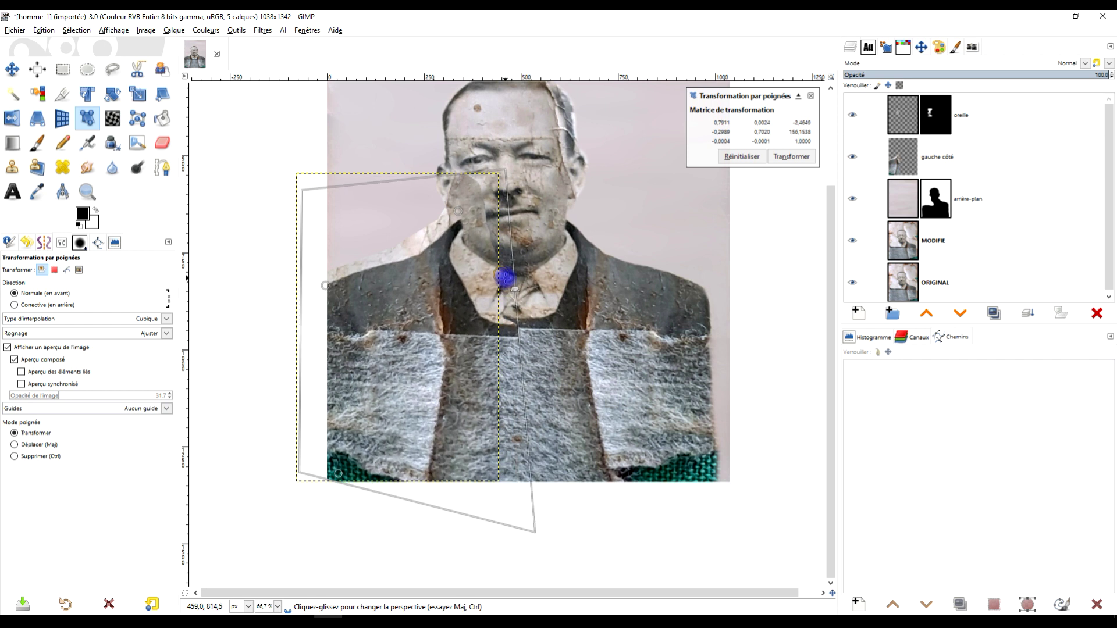
{"action": "scroll", "coordinate": [510, 240], "scroll_direction": "up", "scroll_amount": 1}
{"action": "scroll", "coordinate": [461, 239], "scroll_direction": "up", "scroll_amount": 4, "text": "ctrl"}
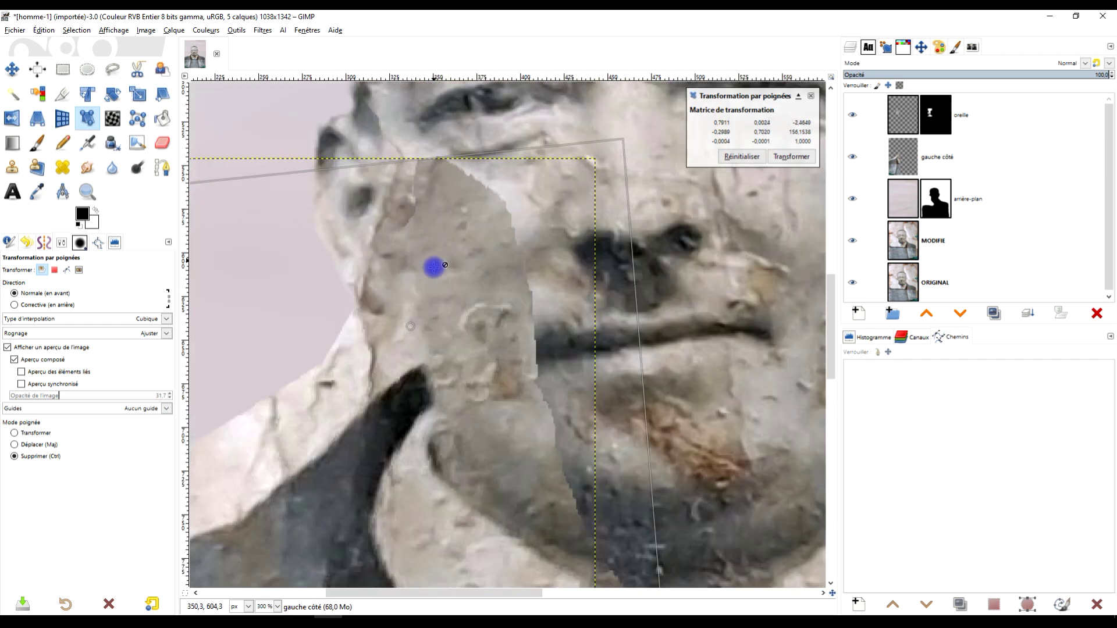
{"action": "mouse_move", "coordinate": [416, 332]}
{"action": "left_mouse_down"}
{"action": "mouse_move", "coordinate": [407, 327]}
{"action": "mouse_move", "coordinate": [410, 337]}
{"action": "mouse_move", "coordinate": [413, 327]}
{"action": "left_mouse_up"}
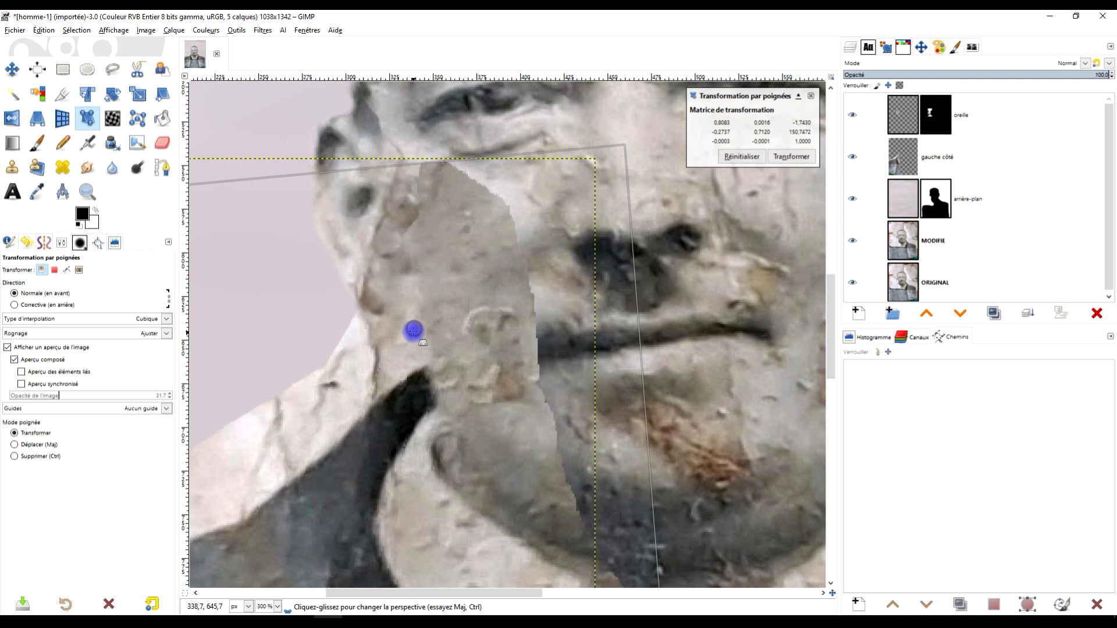
Turn off the composited preview and set the transform preview's image opacity to about 49
{"action": "left_click", "coordinate": [56, 361]}
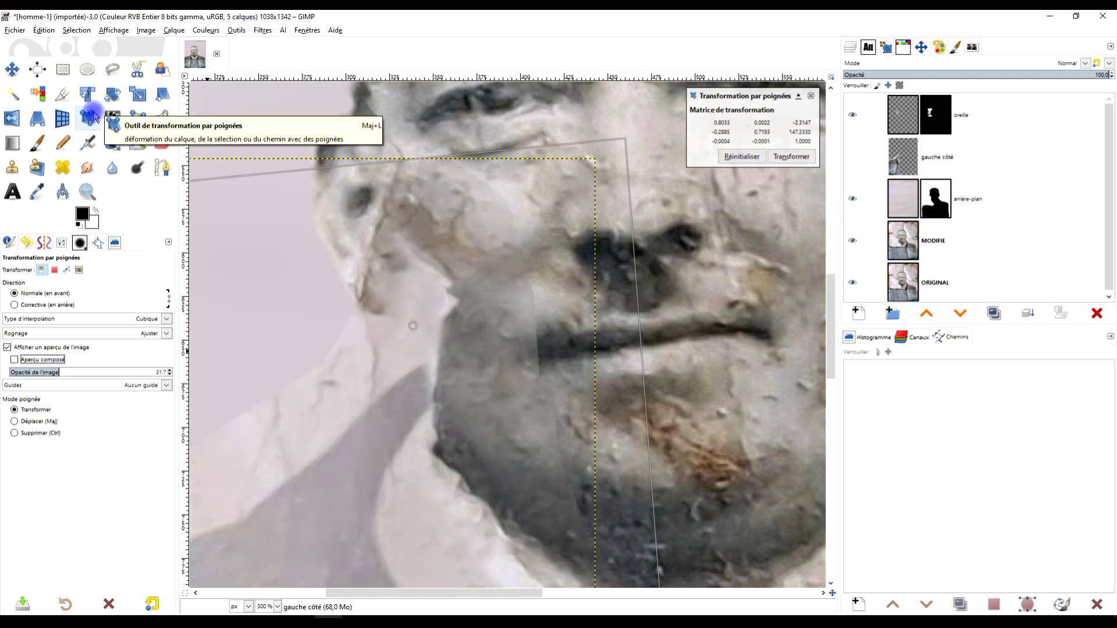
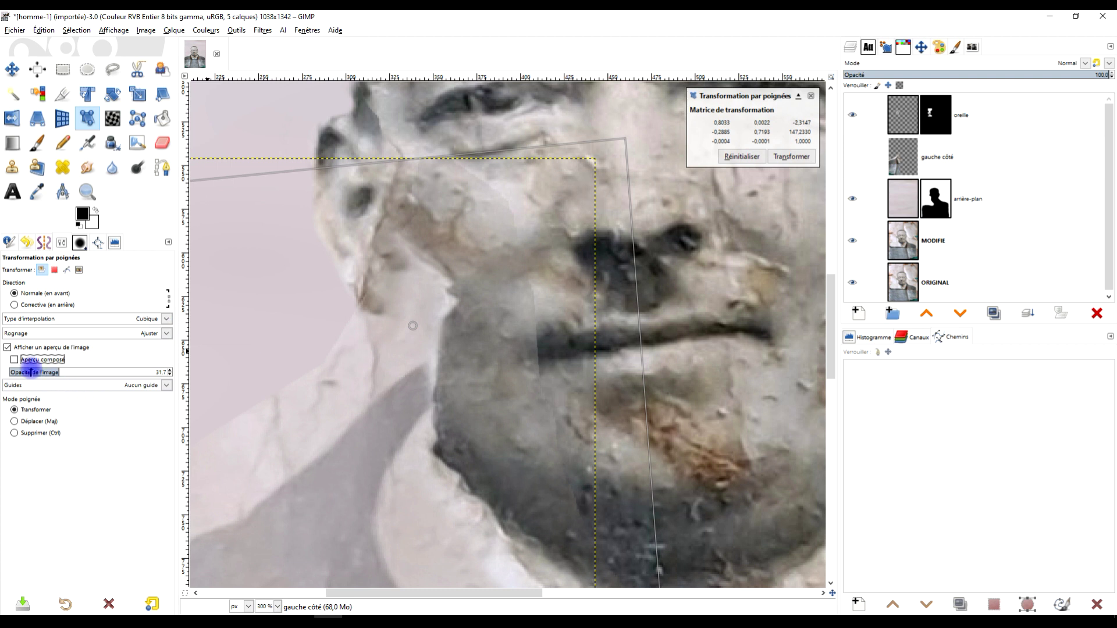
{"action": "mouse_move", "coordinate": [86, 381]}
{"action": "left_mouse_down"}
{"action": "mouse_move", "coordinate": [95, 371]}
{"action": "mouse_move", "coordinate": [79, 371]}
{"action": "mouse_move", "coordinate": [170, 362]}
{"action": "mouse_move", "coordinate": [81, 369]}
{"action": "left_mouse_up"}
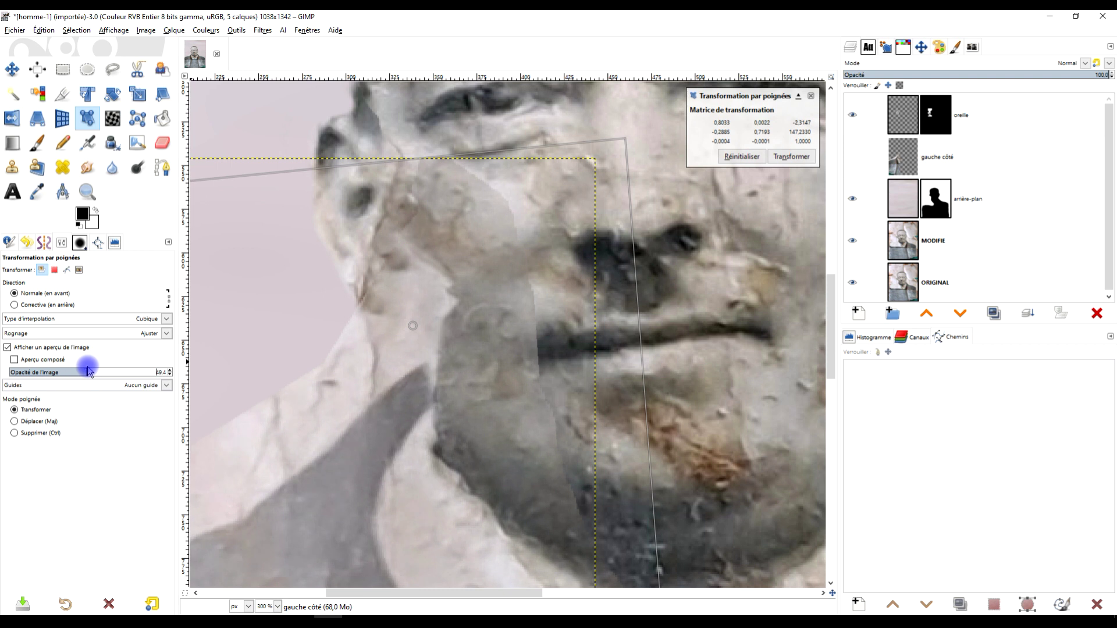
{"action": "scroll", "coordinate": [419, 381], "scroll_direction": "down", "scroll_amount": 4}
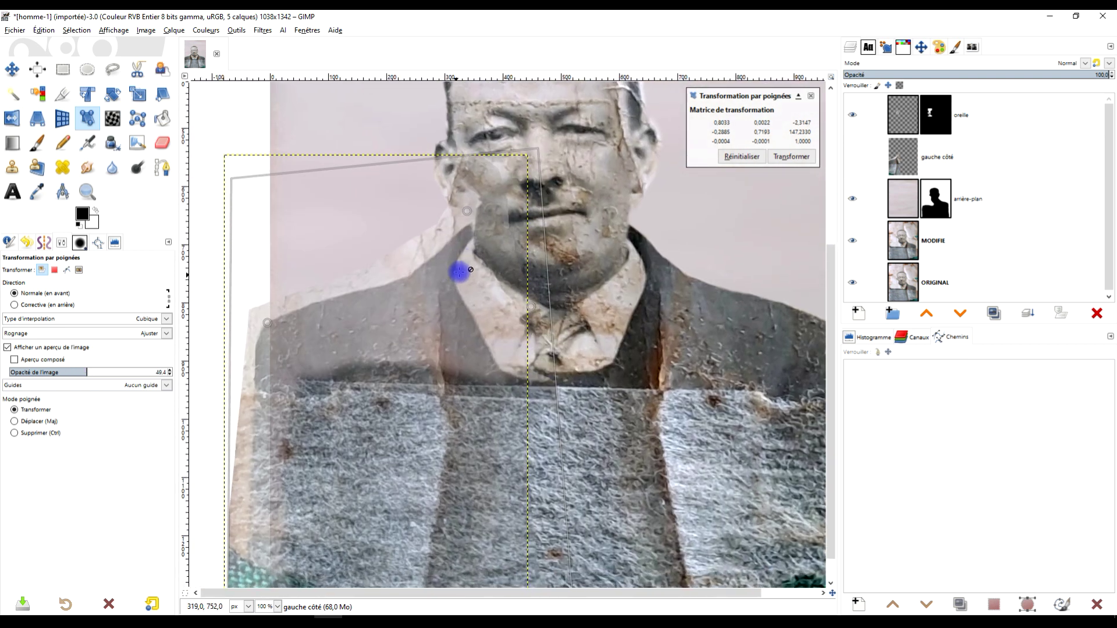
Fine-tune the cheek and collar handles so the mirrored jaw edge and shirt collar match the photo underneath
{"action": "scroll", "coordinate": [470, 198], "scroll_direction": "up", "scroll_amount": 3}
{"action": "left_click_drag", "start_coordinate": [443, 228], "coordinate": [437, 225]}
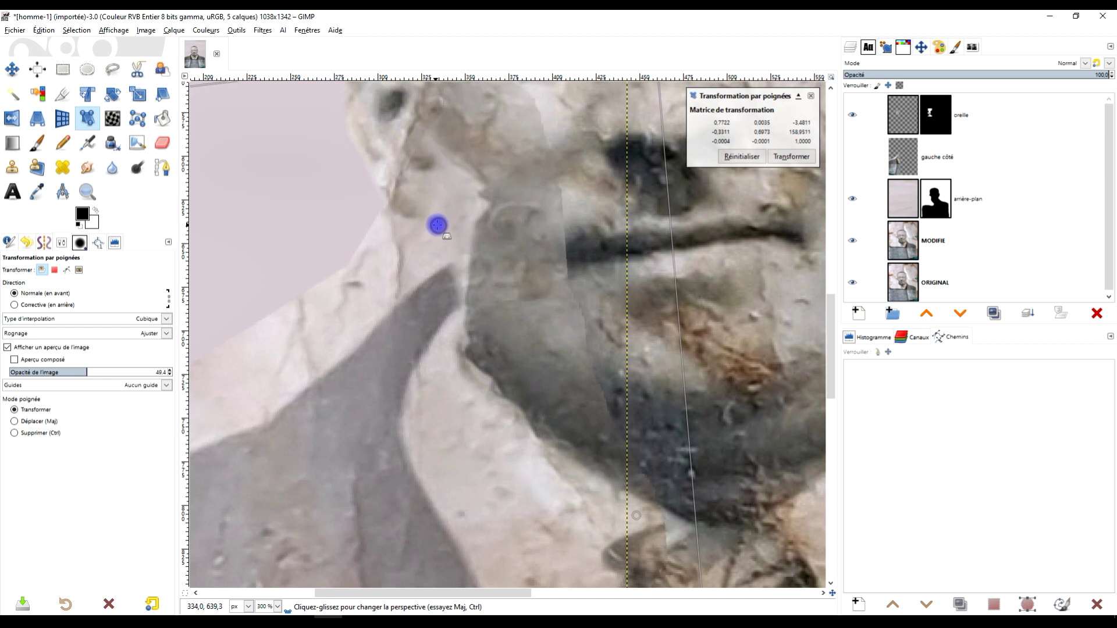
{"action": "scroll", "coordinate": [531, 411], "scroll_direction": "down", "scroll_amount": 3}
{"action": "scroll", "coordinate": [573, 380], "scroll_direction": "up", "scroll_amount": 3}
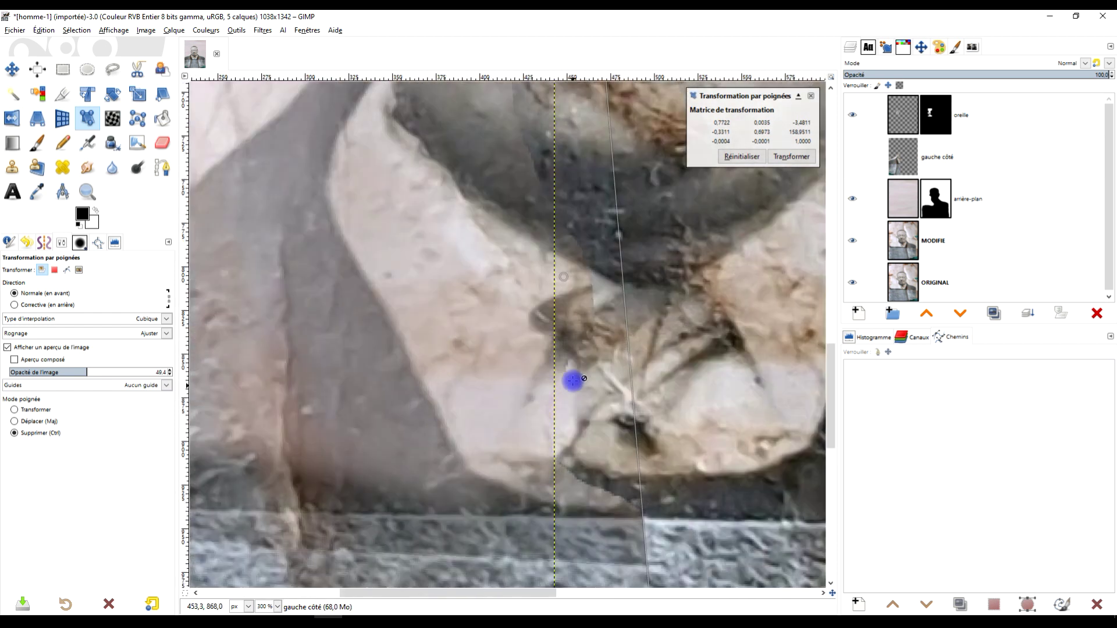
{"action": "mouse_move", "coordinate": [566, 286]}
{"action": "left_mouse_down"}
{"action": "mouse_move", "coordinate": [581, 272]}
{"action": "mouse_move", "coordinate": [570, 281]}
{"action": "mouse_move", "coordinate": [581, 282]}
{"action": "left_mouse_up"}
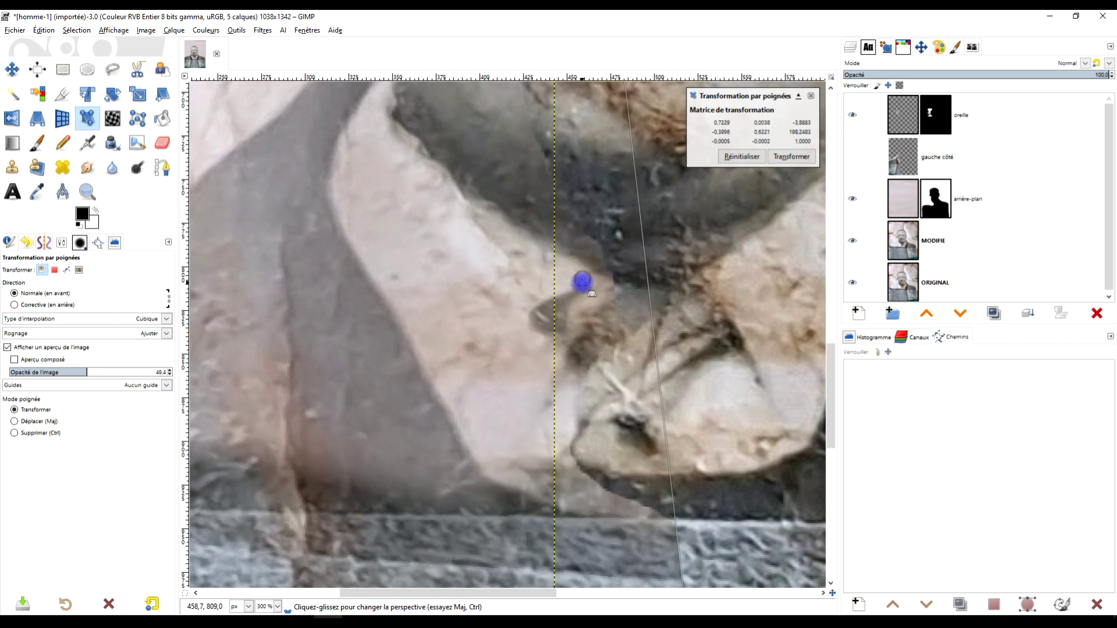
Nudge the shoulder handle slightly inward and down to align the mirrored shoulder with the jacket outline
{"action": "scroll", "coordinate": [582, 281], "scroll_direction": "down", "scroll_amount": 3}
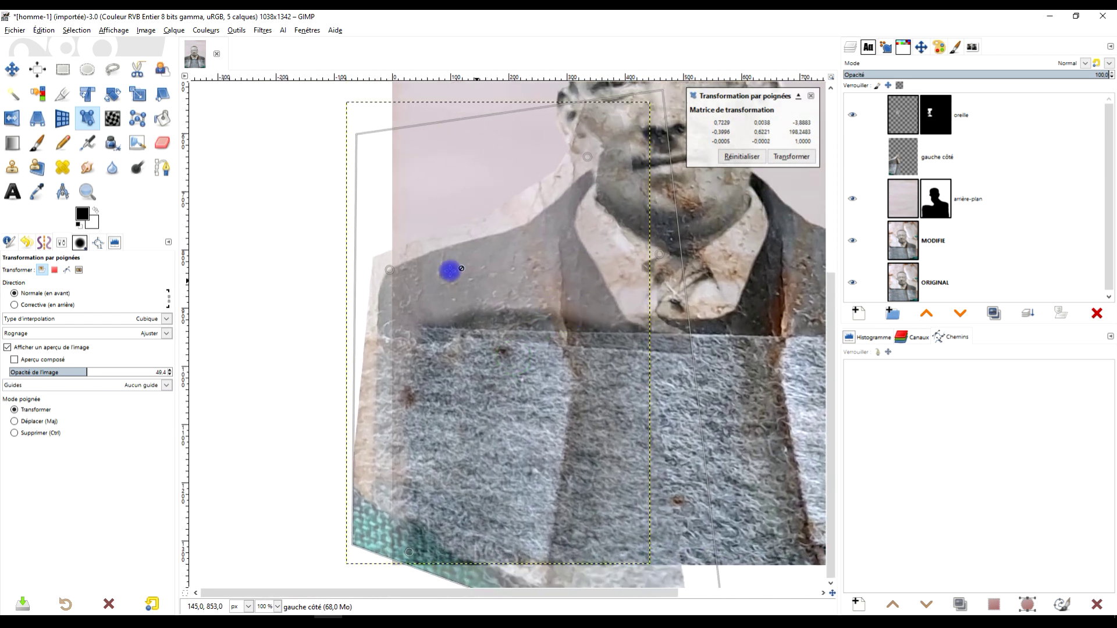
{"action": "scroll", "coordinate": [385, 274], "scroll_direction": "up", "scroll_amount": 2}
{"action": "left_click_drag", "start_coordinate": [387, 271], "coordinate": [395, 276]}
{"action": "scroll", "coordinate": [469, 271], "scroll_direction": "down", "scroll_amount": 2}
{"action": "scroll", "coordinate": [429, 368], "scroll_direction": "up", "scroll_amount": 3}
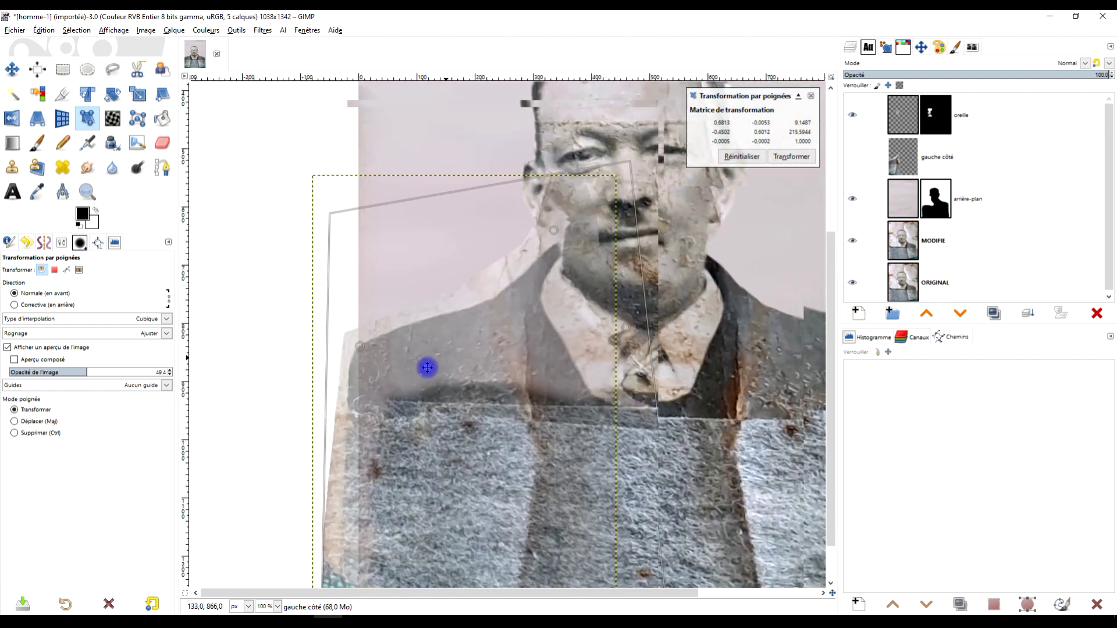
Move the bottom-corner handle inward and up to straighten the jacket's torn edge, and apply the handle transform
{"action": "scroll", "coordinate": [461, 267], "scroll_direction": "up", "scroll_amount": 2}
{"action": "scroll", "coordinate": [540, 430], "scroll_direction": "down", "scroll_amount": 3}
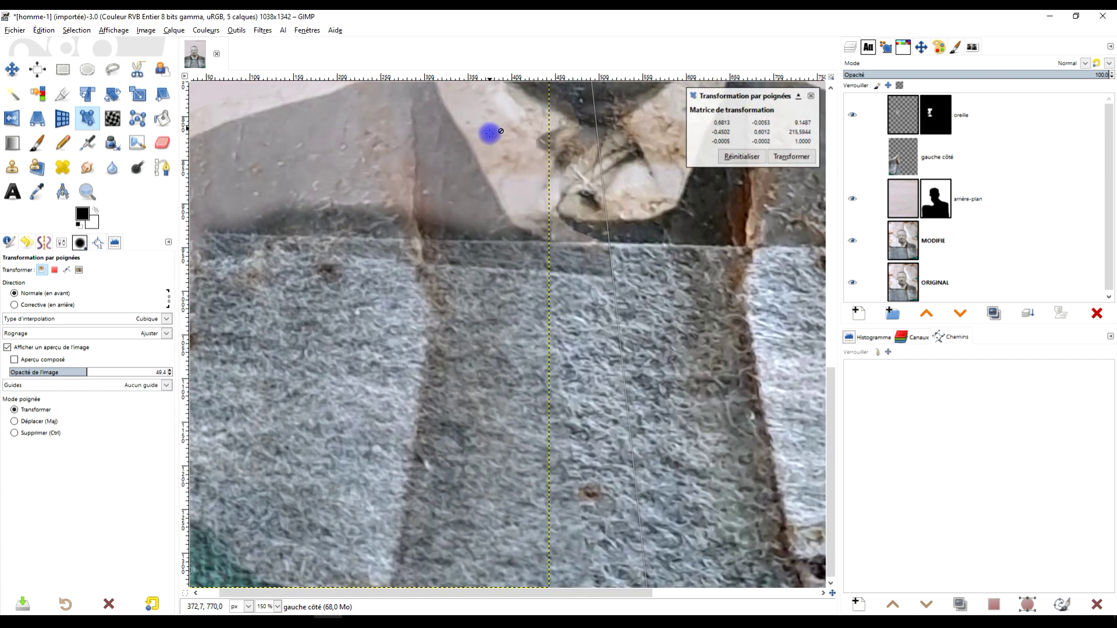
{"action": "scroll", "coordinate": [431, 357], "scroll_direction": "down", "scroll_amount": 3}
{"action": "scroll", "coordinate": [461, 352], "scroll_direction": "up", "scroll_amount": 1}
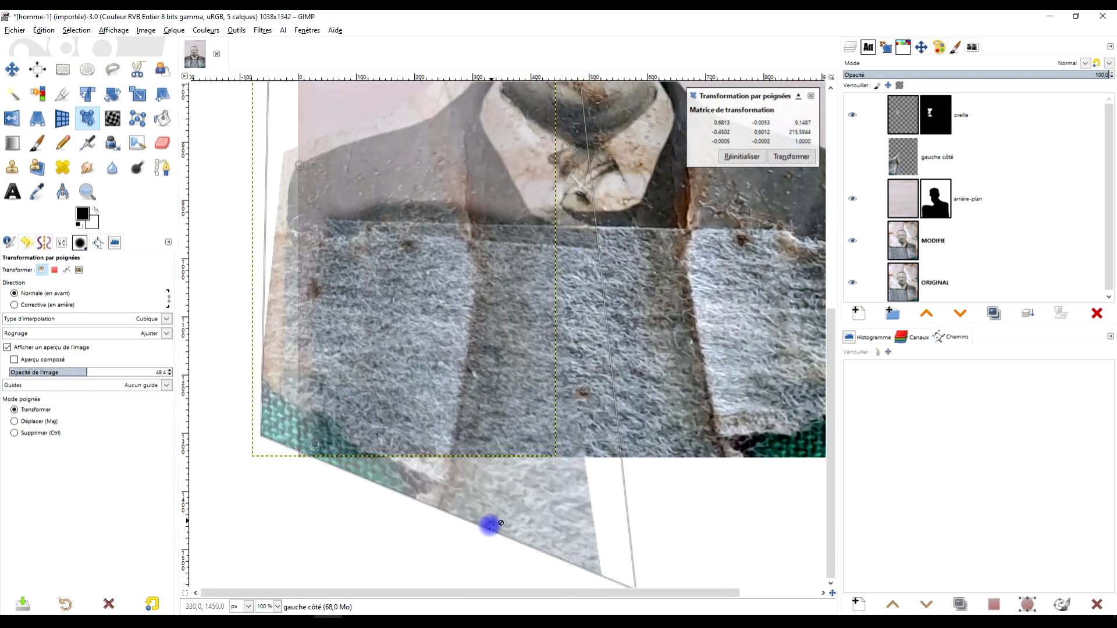
{"action": "left_click_drag", "start_coordinate": [314, 449], "coordinate": [380, 431]}
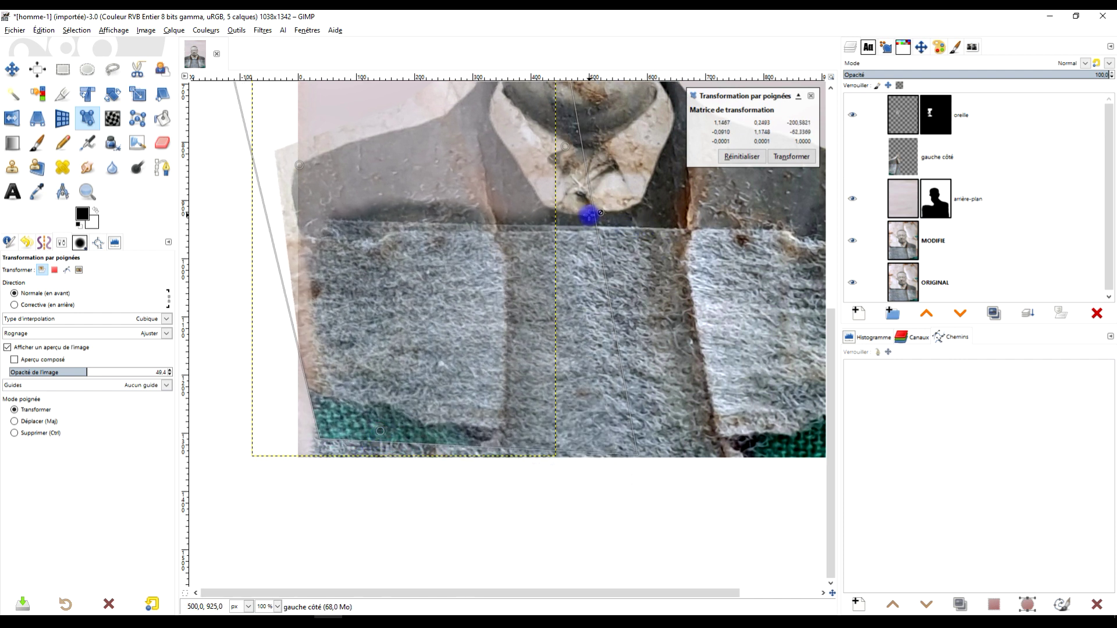
{"action": "left_click", "coordinate": [790, 157]}
{"action": "scroll", "coordinate": [582, 200], "scroll_direction": "down", "scroll_amount": 2}
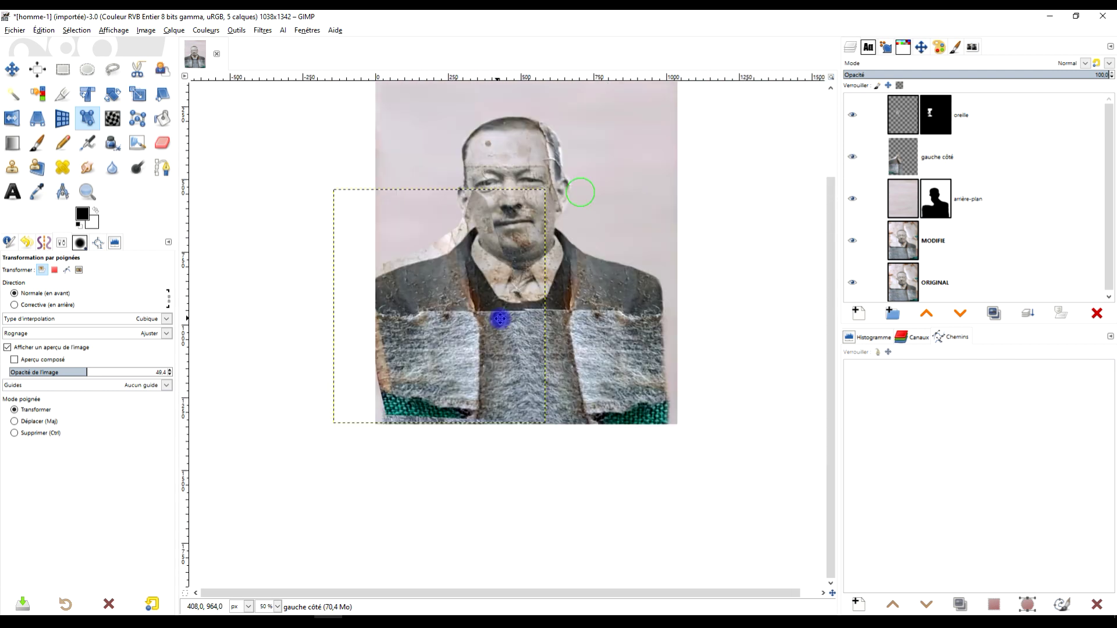
{"action": "scroll", "coordinate": [499, 319], "scroll_direction": "up", "scroll_amount": 2}
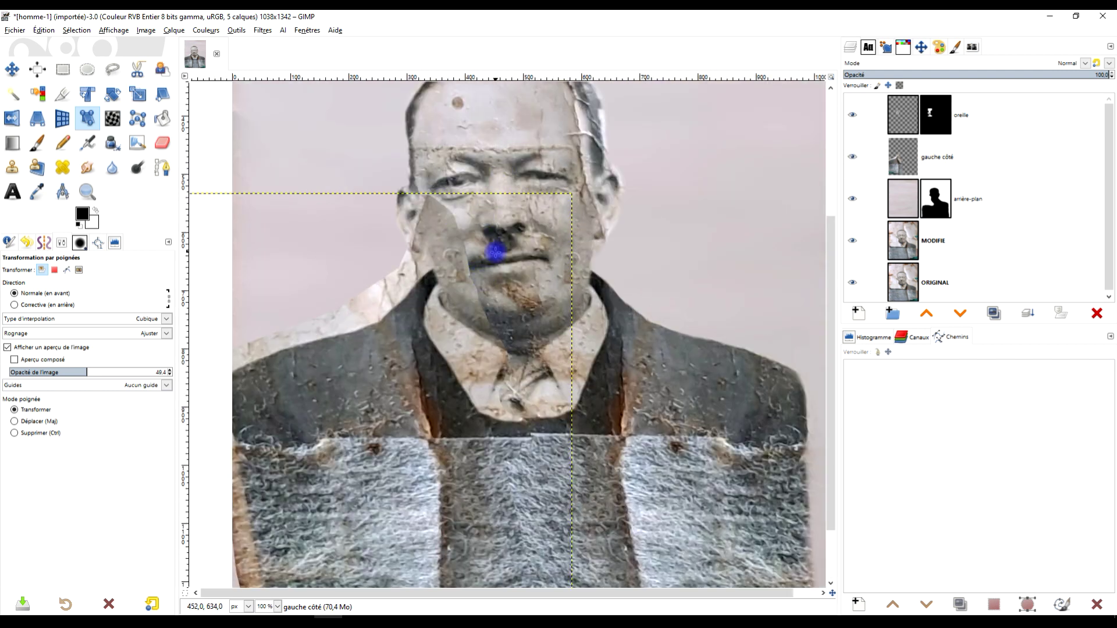
{"action": "scroll", "coordinate": [497, 273], "scroll_direction": "down", "scroll_amount": 1}
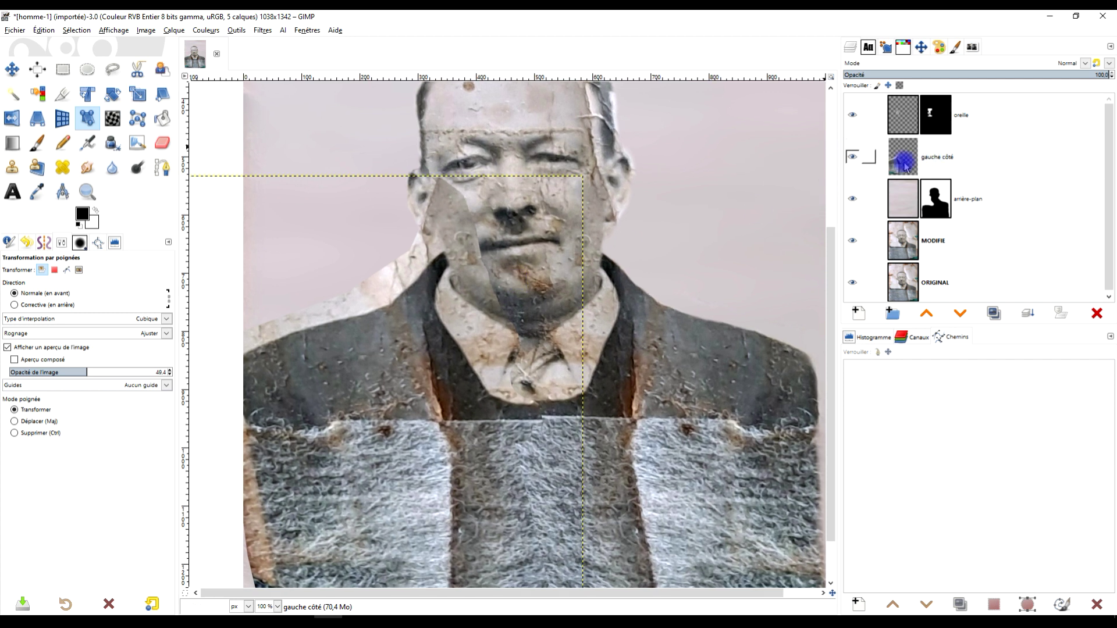
Add a white, full-opacity layer mask to the gauche côté layer
{"action": "left_click", "coordinate": [919, 166]}
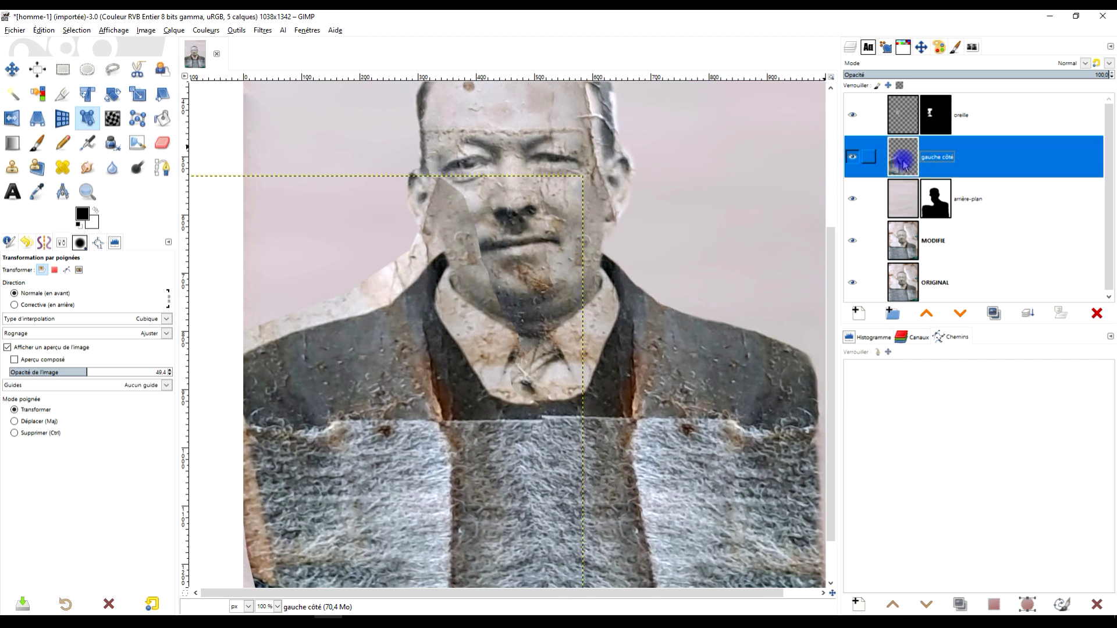
{"action": "right_click", "coordinate": [903, 166]}
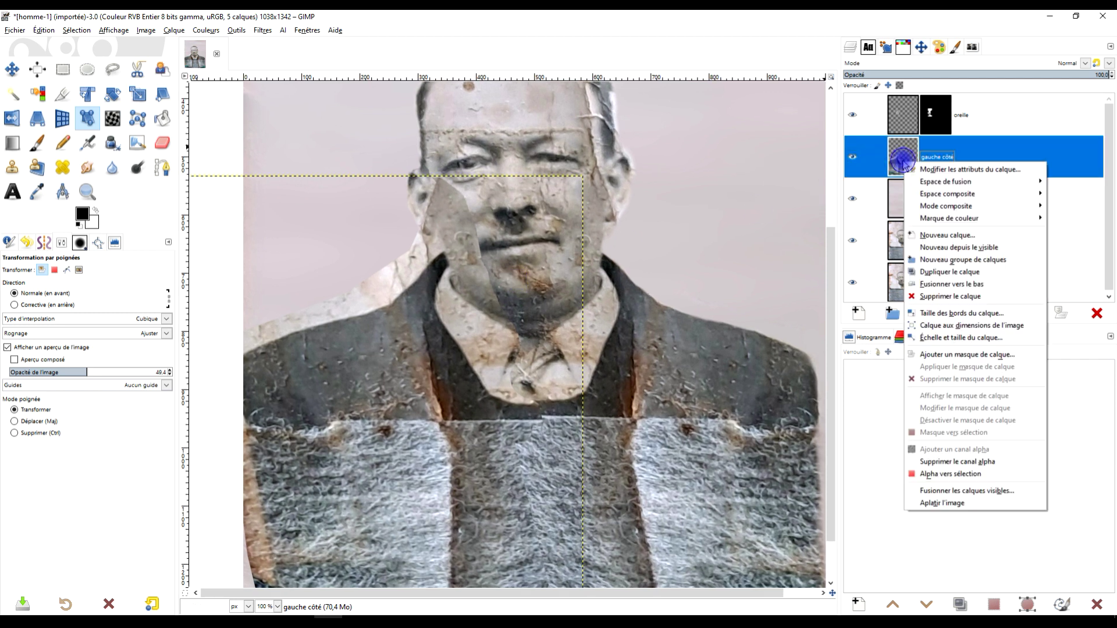
{"action": "left_click", "coordinate": [976, 355]}
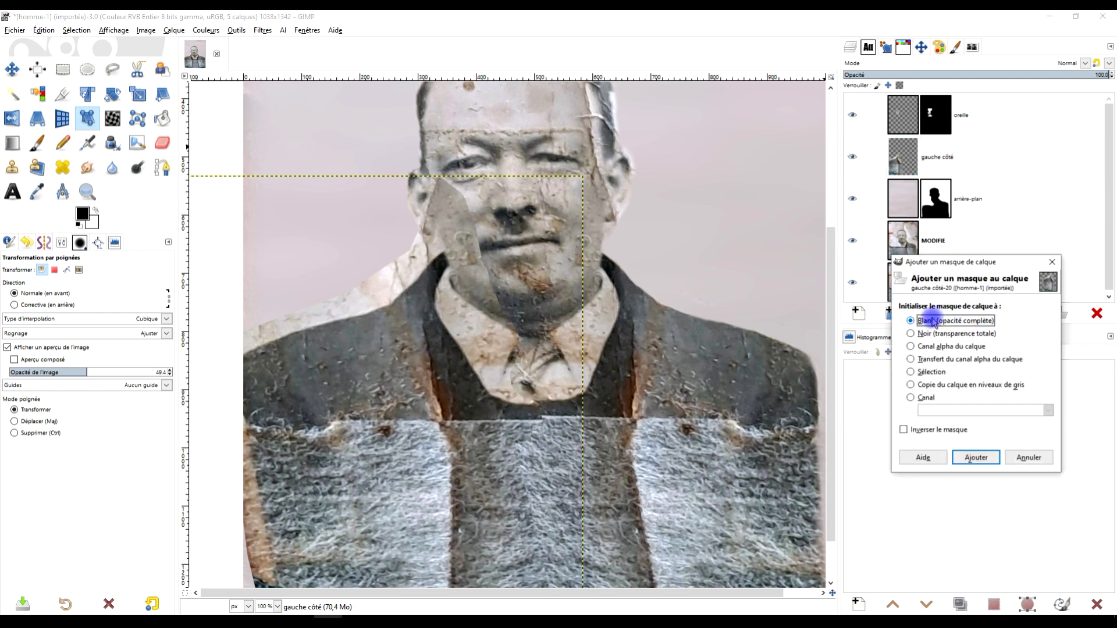
{"action": "left_click", "coordinate": [975, 457]}
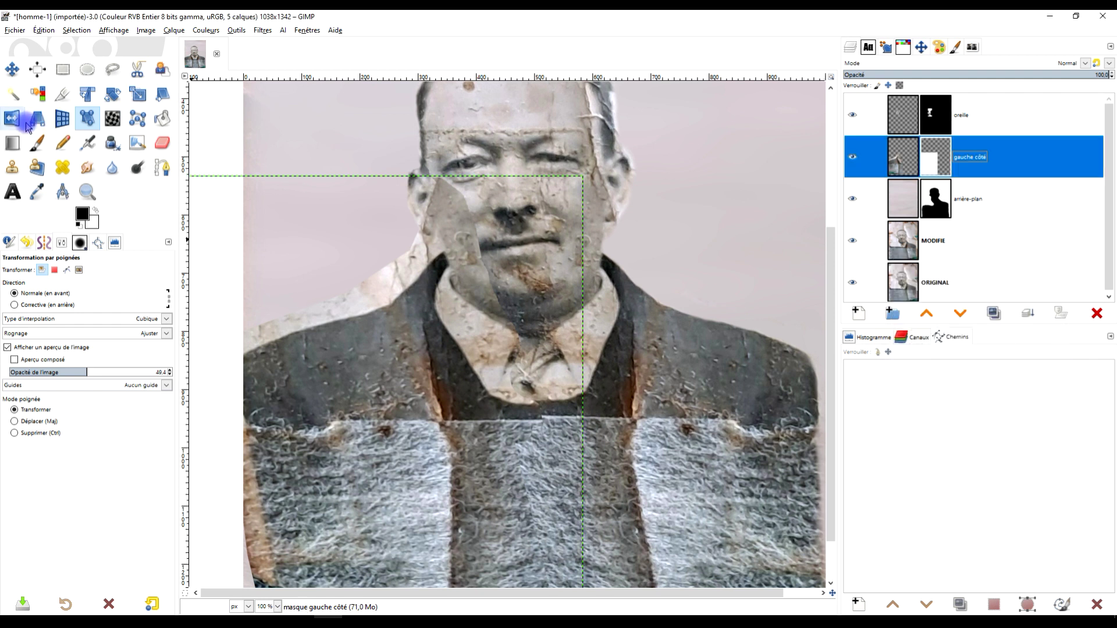
Activate the Paintbrush for mask work and rename the gauche côté layer to côté droite
{"action": "left_click", "coordinate": [38, 143]}
{"action": "left_click", "coordinate": [78, 225]}
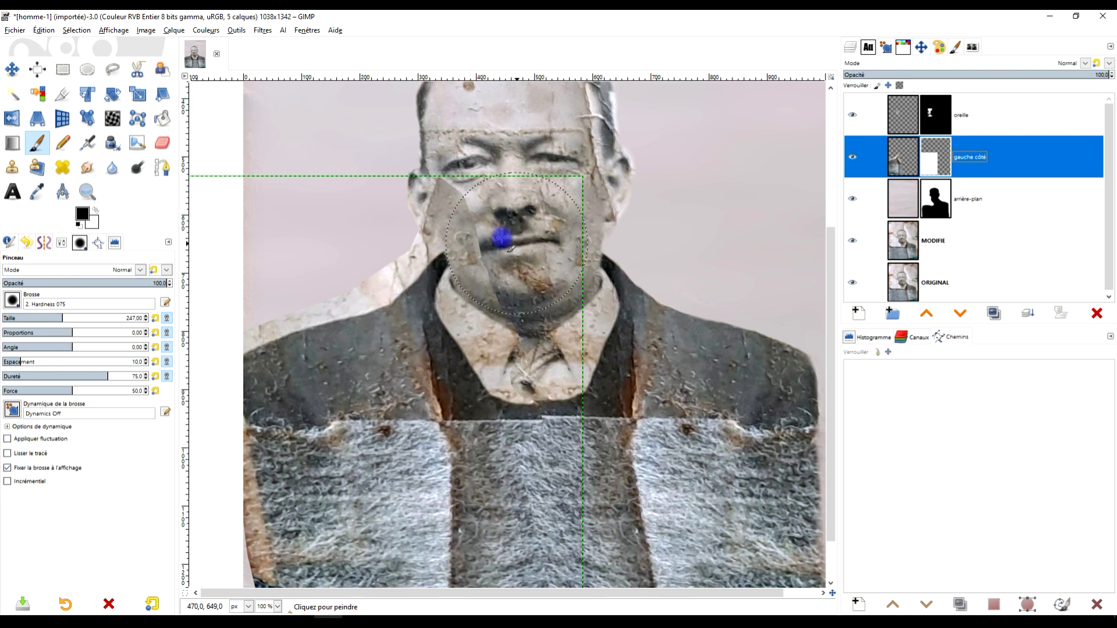
{"action": "scroll", "coordinate": [498, 237], "scroll_direction": "up", "scroll_amount": 3}
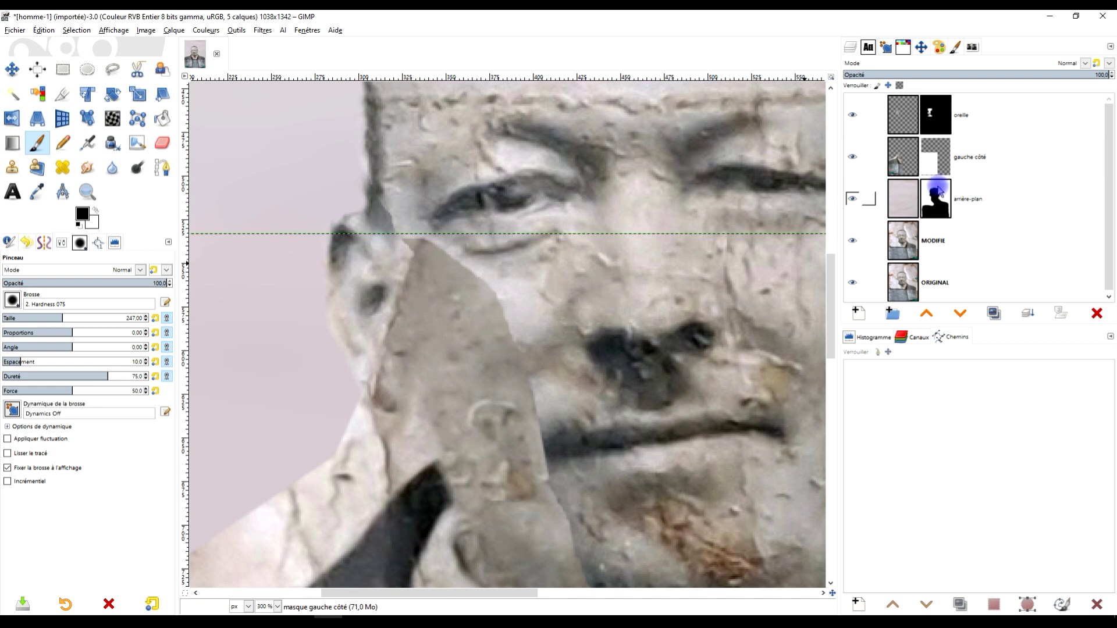
{"action": "left_click", "coordinate": [943, 166]}
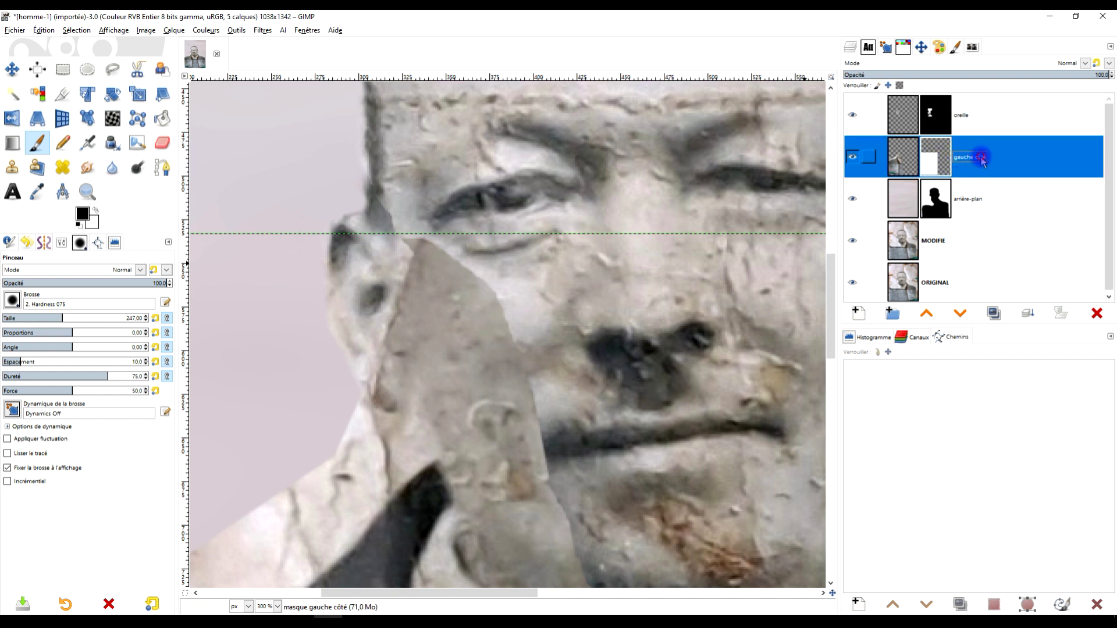
{"action": "double_click", "coordinate": [963, 155]}
{"action": "key", "text": "Delete"}
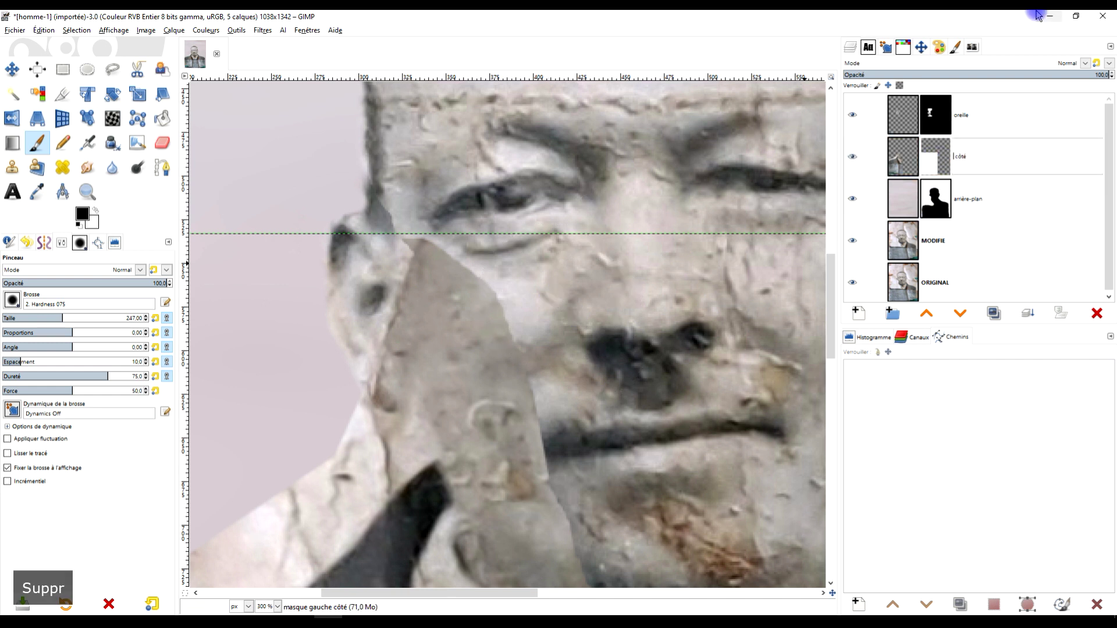
{"action": "type", "text": "dr"}
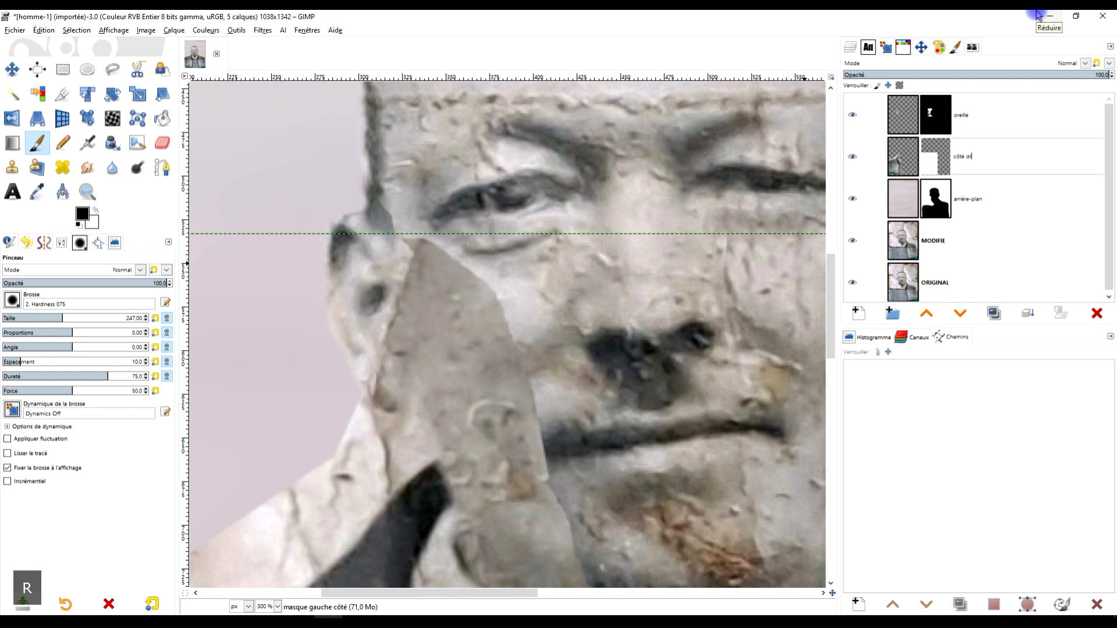
{"action": "type", "text": "oite"}
{"action": "key", "text": "Return"}
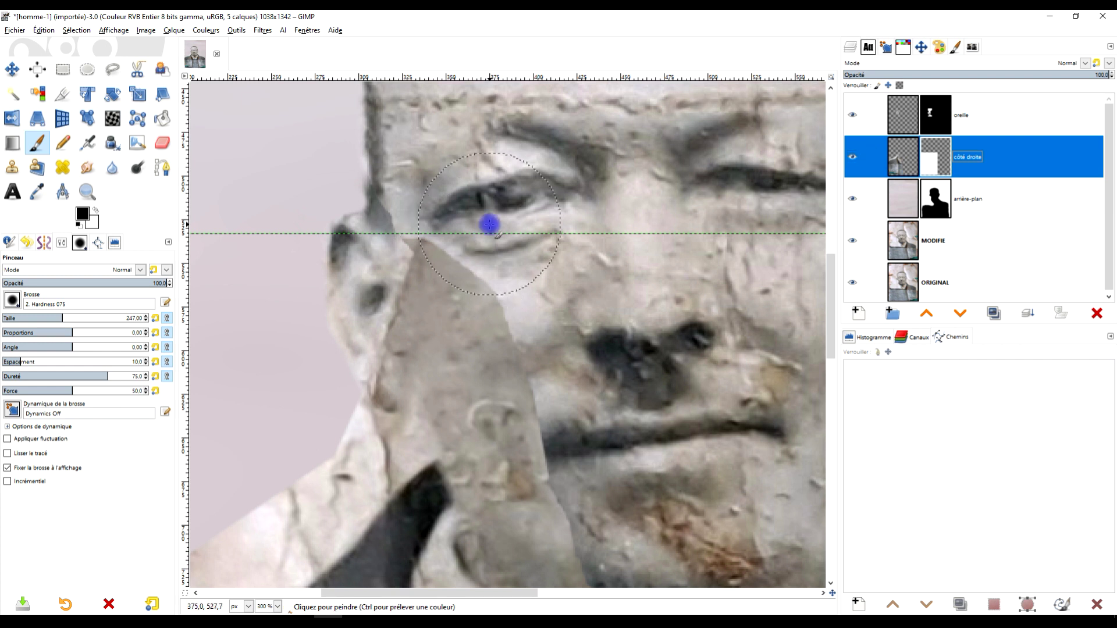
Paint black on the côté droite layer mask over the cheek, mouth and chin to reveal the original face underneath
{"action": "left_click", "coordinate": [935, 156]}
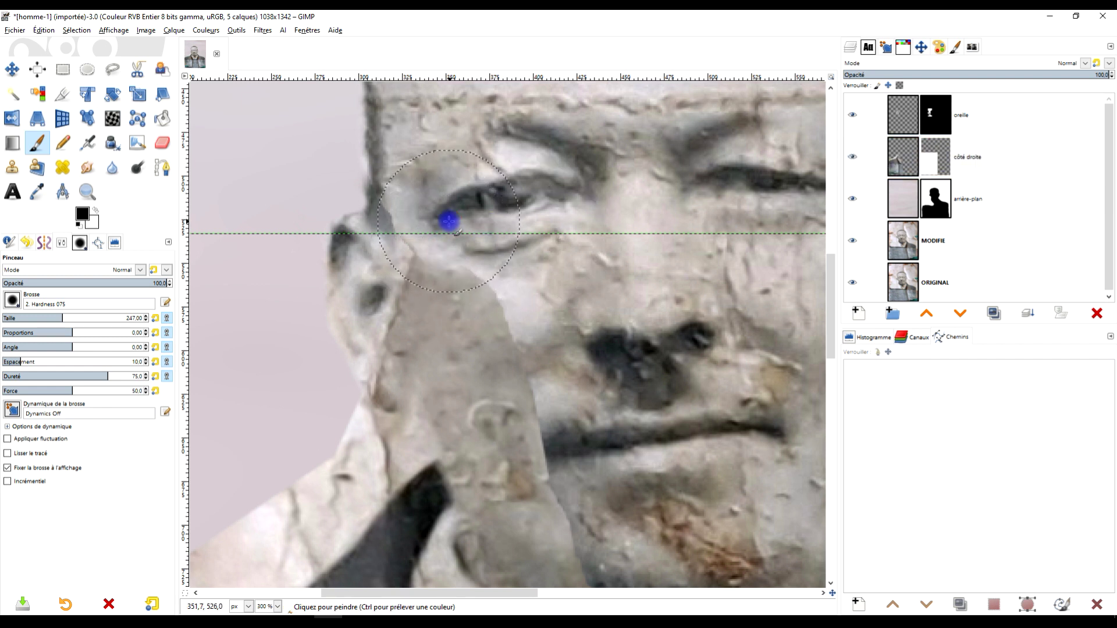
{"action": "mouse_move", "coordinate": [505, 235]}
{"action": "left_mouse_down"}
{"action": "mouse_move", "coordinate": [565, 317]}
{"action": "mouse_move", "coordinate": [550, 313]}
{"action": "mouse_move", "coordinate": [592, 480]}
{"action": "mouse_move", "coordinate": [590, 408]}
{"action": "mouse_move", "coordinate": [566, 396]}
{"action": "mouse_move", "coordinate": [524, 261]}
{"action": "mouse_move", "coordinate": [323, 261]}
{"action": "mouse_move", "coordinate": [347, 299]}
{"action": "mouse_move", "coordinate": [370, 264]}
{"action": "mouse_move", "coordinate": [435, 249]}
{"action": "left_mouse_up"}
{"action": "scroll", "coordinate": [523, 312], "scroll_direction": "down", "scroll_amount": 4}
{"action": "scroll", "coordinate": [571, 257], "scroll_direction": "up", "scroll_amount": 2}
{"action": "mouse_move", "coordinate": [564, 242]}
{"action": "left_mouse_down"}
{"action": "mouse_move", "coordinate": [570, 250]}
{"action": "mouse_move", "coordinate": [560, 221]}
{"action": "mouse_move", "coordinate": [593, 242]}
{"action": "mouse_move", "coordinate": [625, 304]}
{"action": "left_mouse_up"}
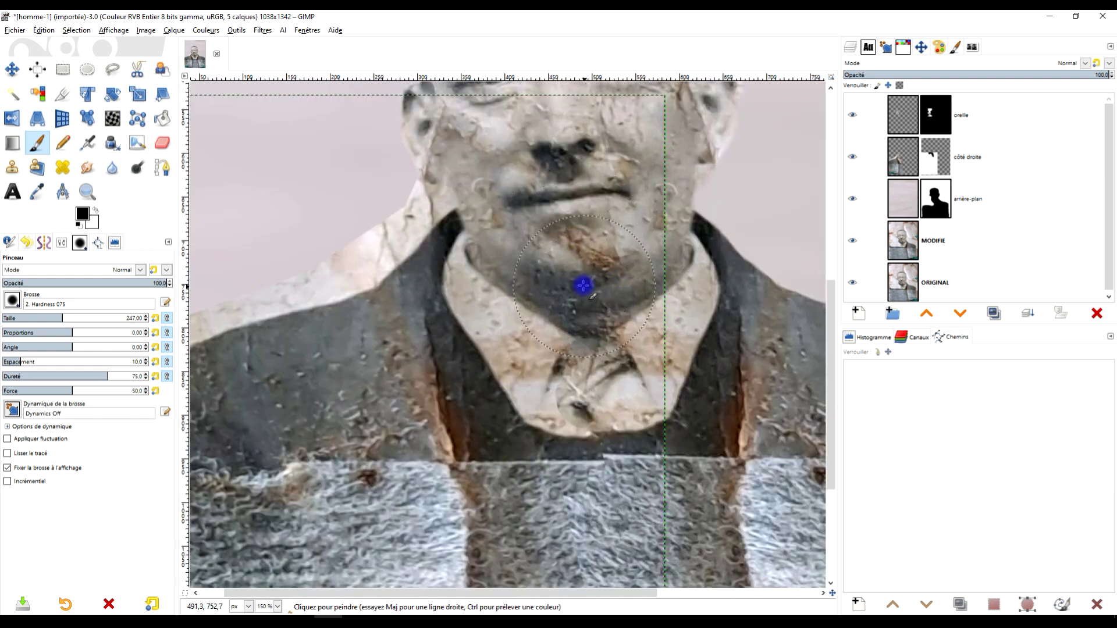
Mask out the pale paper remnant above the mirrored shoulder with black, from the photo's edge up to the neck, redoing one stroke
{"action": "scroll", "coordinate": [654, 312], "scroll_direction": "down", "scroll_amount": 2, "text": "ctrl"}
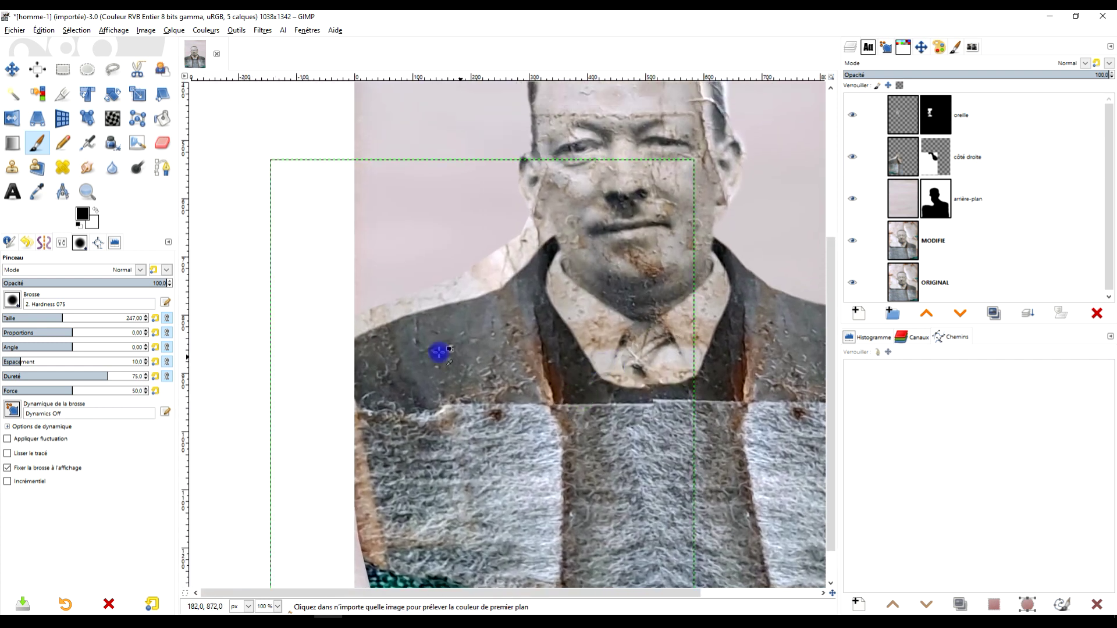
{"action": "scroll", "coordinate": [439, 352], "scroll_direction": "up", "scroll_amount": 1, "text": "ctrl"}
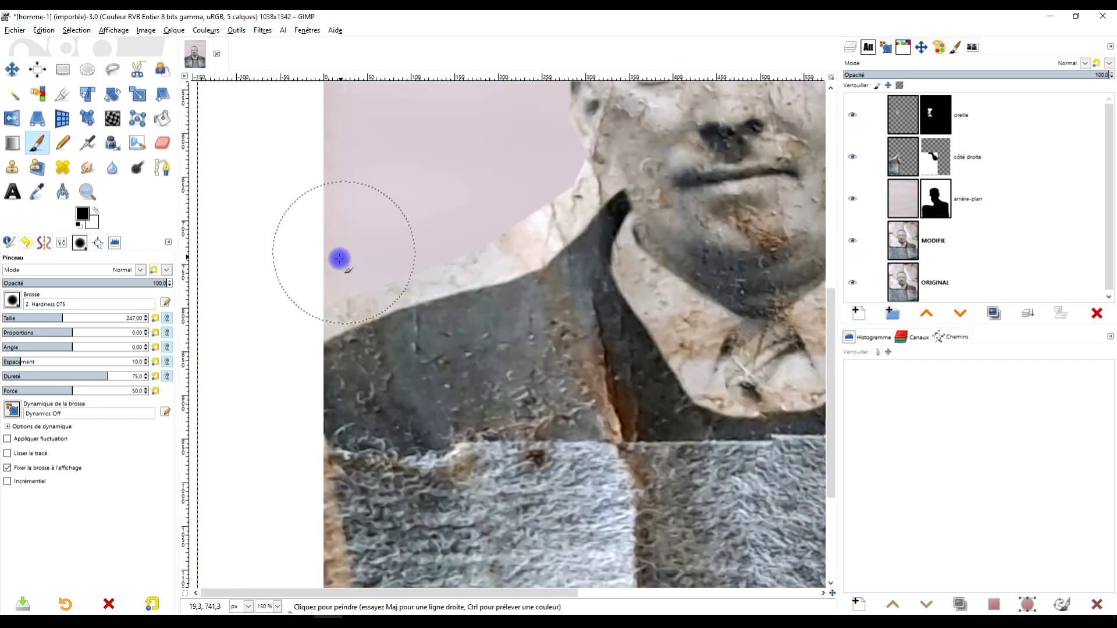
{"action": "scroll", "coordinate": [361, 243], "scroll_direction": "up", "scroll_amount": 2, "text": "ctrl"}
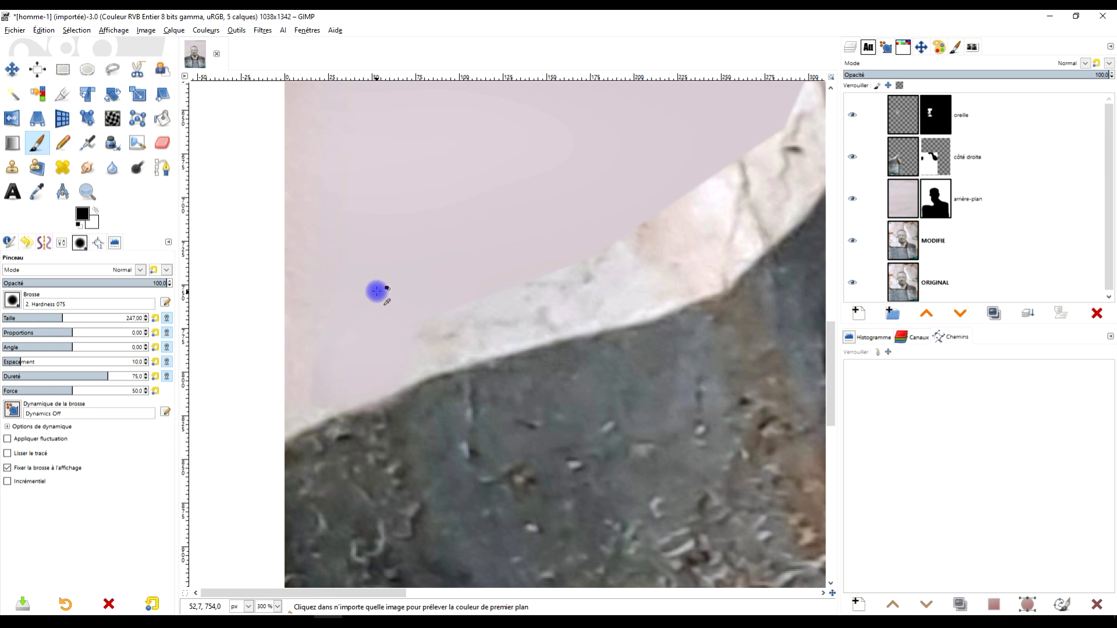
{"action": "key", "text": "ctrl+z"}
{"action": "mouse_move", "coordinate": [399, 311]}
{"action": "left_mouse_down"}
{"action": "mouse_move", "coordinate": [512, 264]}
{"action": "mouse_move", "coordinate": [531, 271]}
{"action": "mouse_move", "coordinate": [387, 316]}
{"action": "mouse_move", "coordinate": [257, 386]}
{"action": "mouse_move", "coordinate": [276, 365]}
{"action": "mouse_move", "coordinate": [491, 278]}
{"action": "mouse_move", "coordinate": [452, 297]}
{"action": "mouse_move", "coordinate": [630, 254]}
{"action": "left_mouse_up"}
{"action": "scroll", "coordinate": [389, 424], "scroll_direction": "down", "scroll_amount": 3}
{"action": "scroll", "coordinate": [389, 424], "scroll_direction": "right", "scroll_amount": 5}
{"action": "mouse_move", "coordinate": [373, 402]}
{"action": "left_mouse_down"}
{"action": "mouse_move", "coordinate": [426, 369]}
{"action": "mouse_move", "coordinate": [479, 312]}
{"action": "mouse_move", "coordinate": [496, 274]}
{"action": "mouse_move", "coordinate": [485, 245]}
{"action": "left_mouse_up"}
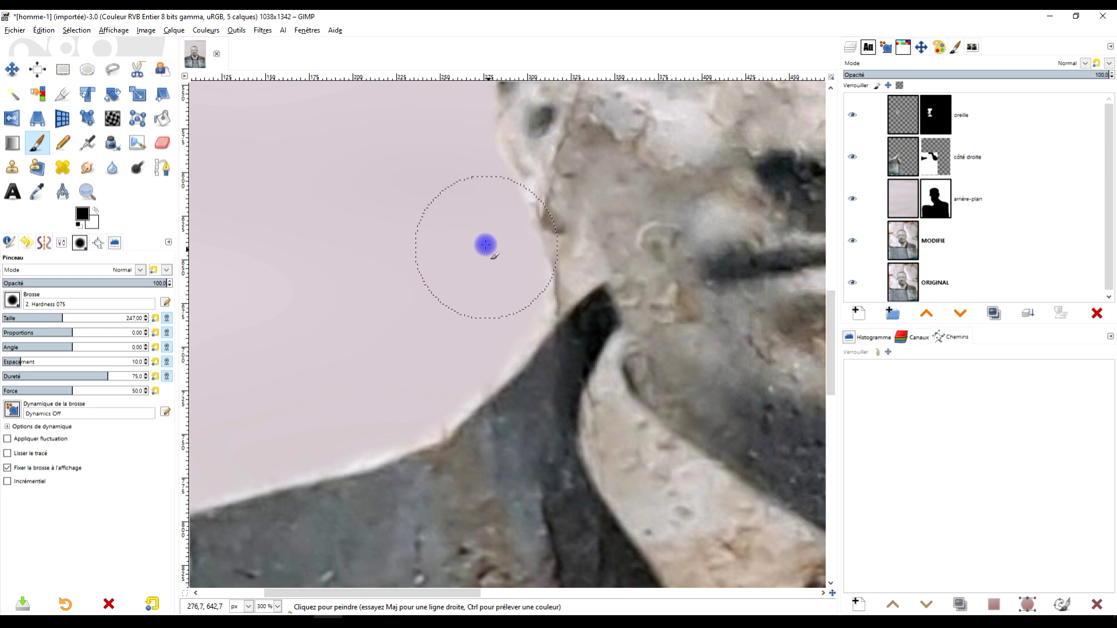
Paint black on the mask below the earlobe and along the jacket collar to carve a clean neck and collar edge
{"action": "scroll", "coordinate": [485, 244], "scroll_direction": "down", "scroll_amount": 4}
{"action": "scroll", "coordinate": [570, 245], "scroll_direction": "up", "scroll_amount": 6}
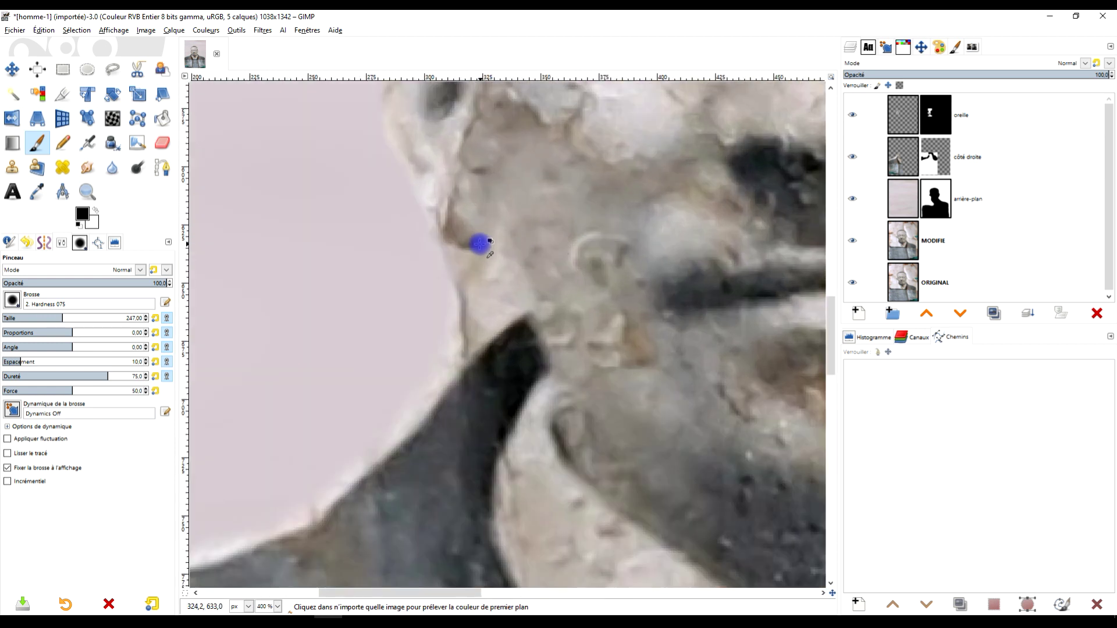
{"action": "scroll", "coordinate": [479, 243], "scroll_direction": "up", "scroll_amount": 2}
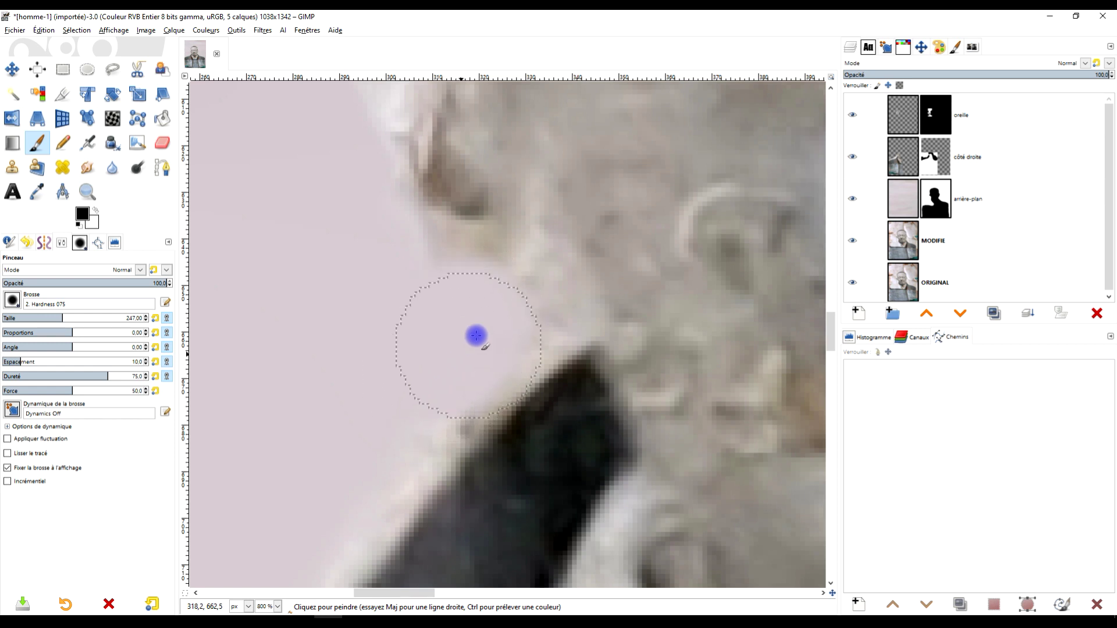
{"action": "mouse_move", "coordinate": [493, 283]}
{"action": "left_mouse_down"}
{"action": "mouse_move", "coordinate": [424, 267]}
{"action": "mouse_move", "coordinate": [474, 298]}
{"action": "left_mouse_up"}
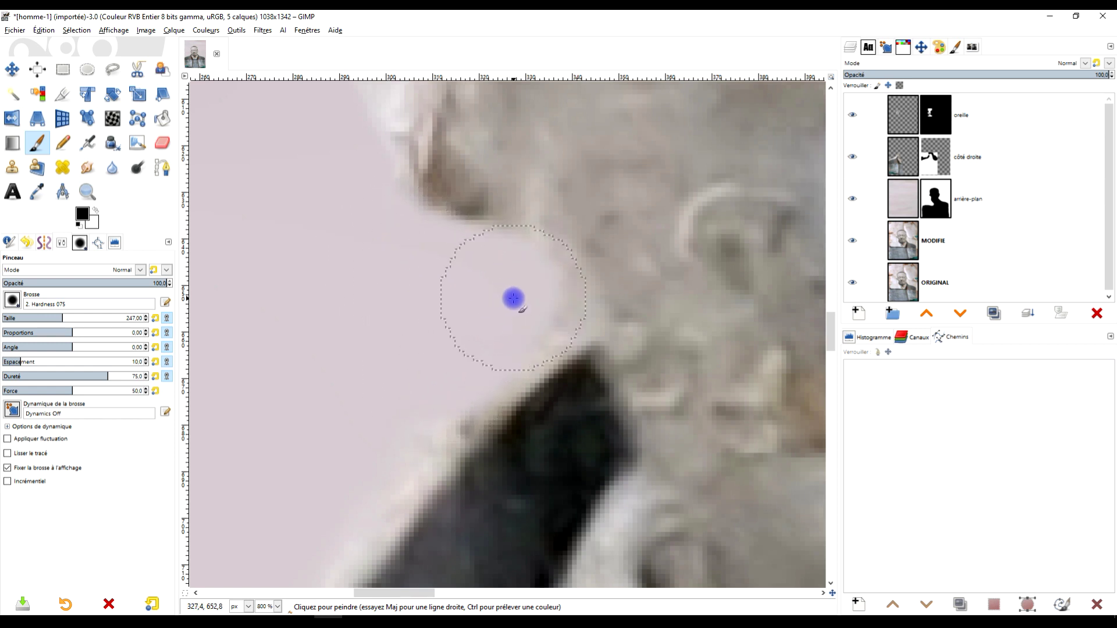
{"action": "left_click_drag", "start_coordinate": [471, 376], "coordinate": [277, 577]}
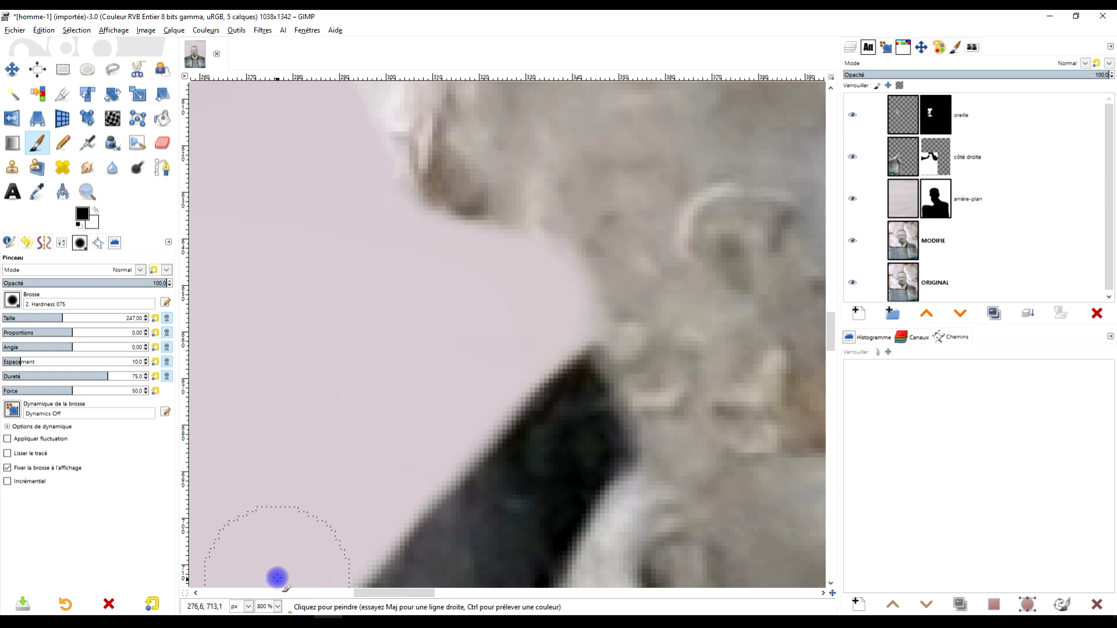
Compare with the opposite ear and neck, and paint black along the mirrored shoulder's top edge to remove the remaining light fringe
{"action": "scroll", "coordinate": [466, 346], "scroll_direction": "down", "scroll_amount": 6}
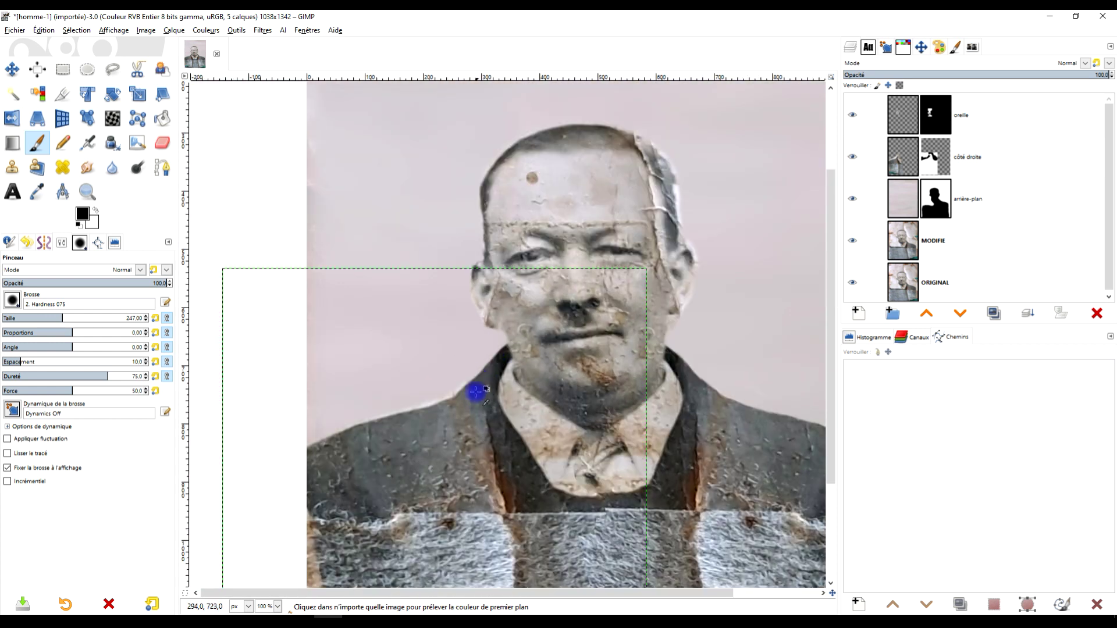
{"action": "scroll", "coordinate": [475, 392], "scroll_direction": "up", "scroll_amount": 4}
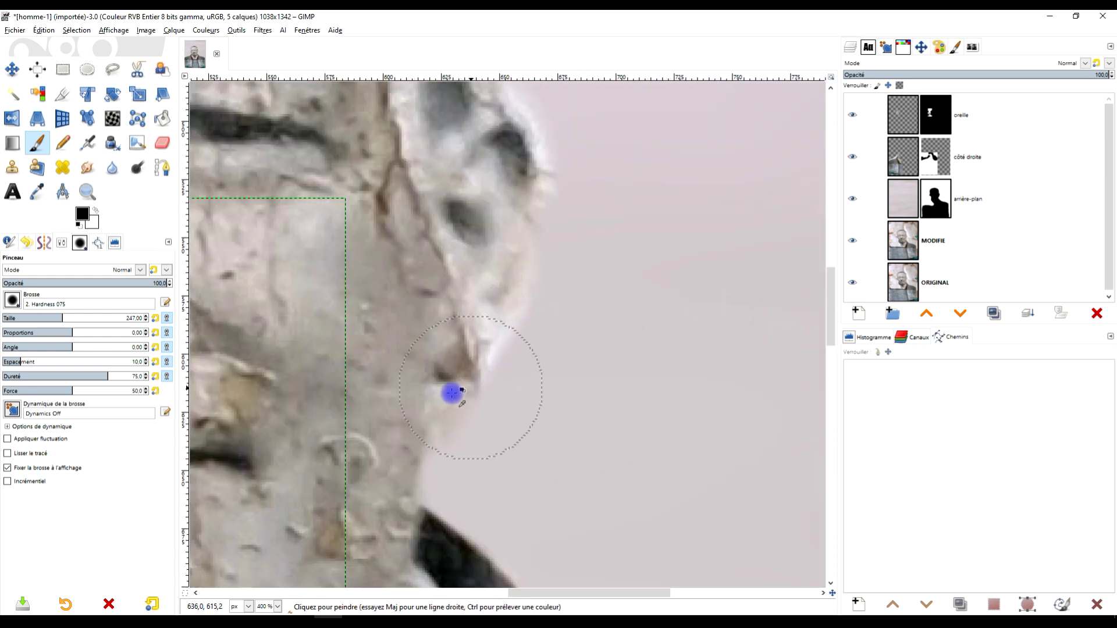
{"action": "scroll", "coordinate": [319, 416], "scroll_direction": "down", "scroll_amount": 4}
{"action": "left_click_drag", "start_coordinate": [319, 417], "coordinate": [718, 192]}
{"action": "scroll", "coordinate": [598, 259], "scroll_direction": "up", "scroll_amount": 5}
{"action": "mouse_move", "coordinate": [632, 218]}
{"action": "left_mouse_down"}
{"action": "mouse_move", "coordinate": [665, 204]}
{"action": "mouse_move", "coordinate": [646, 209]}
{"action": "mouse_move", "coordinate": [607, 258]}
{"action": "mouse_move", "coordinate": [546, 286]}
{"action": "left_mouse_up"}
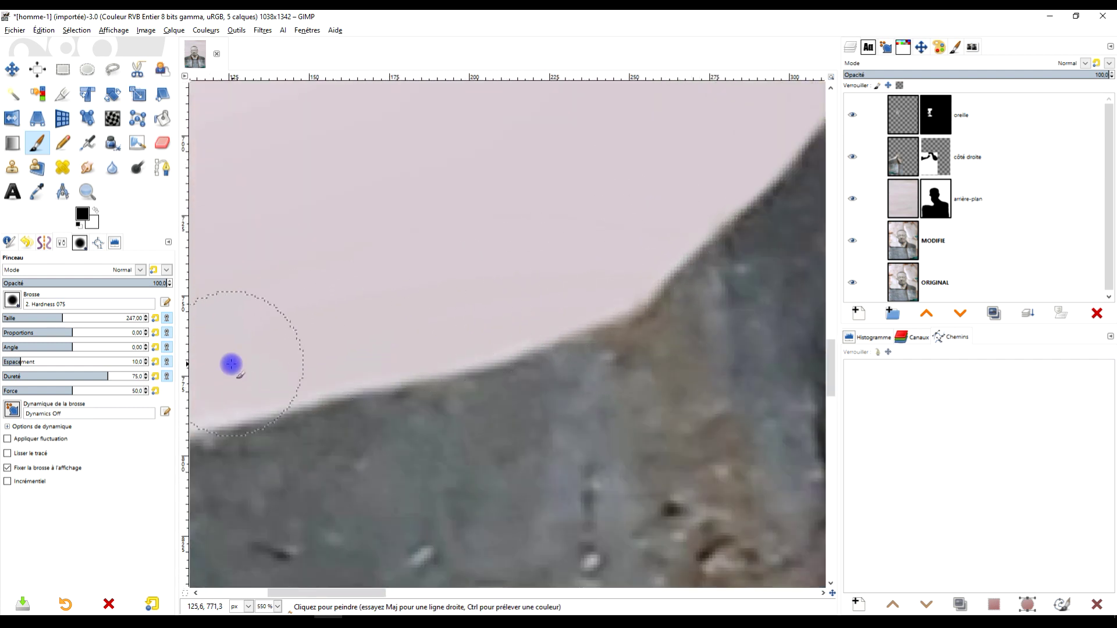
Review the masked portrait as a whole and bring up the layer operations for côté droite
{"action": "scroll", "coordinate": [546, 314], "scroll_direction": "down", "scroll_amount": 5}
{"action": "scroll", "coordinate": [546, 314], "scroll_direction": "down", "scroll_amount": 2}
{"action": "scroll", "coordinate": [553, 311], "scroll_direction": "up", "scroll_amount": 1}
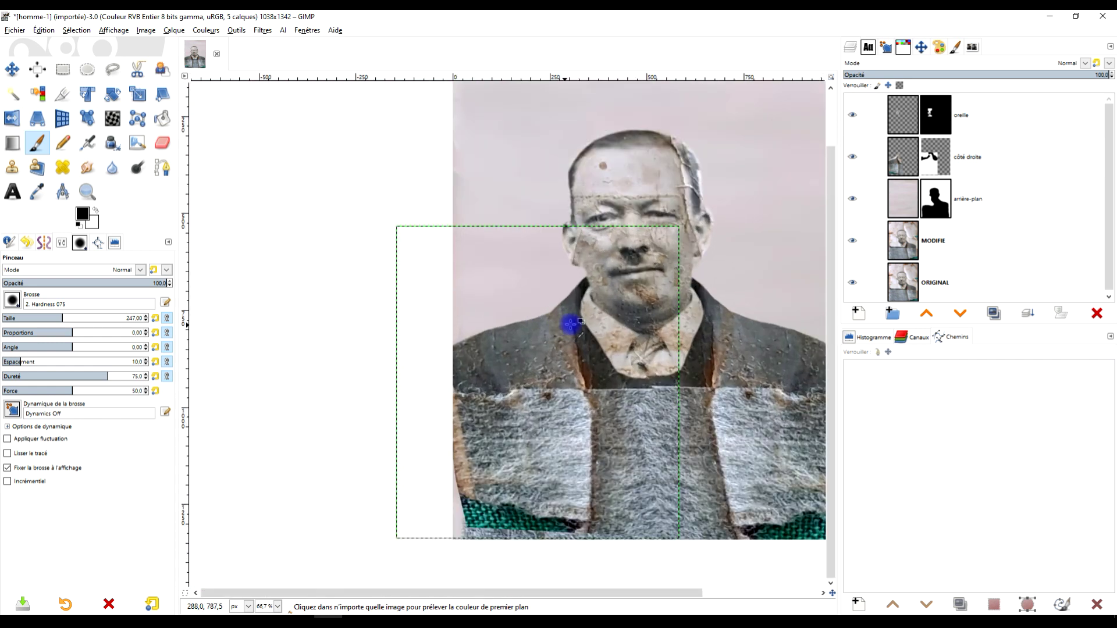
{"action": "scroll", "coordinate": [564, 401], "scroll_direction": "up", "scroll_amount": 2}
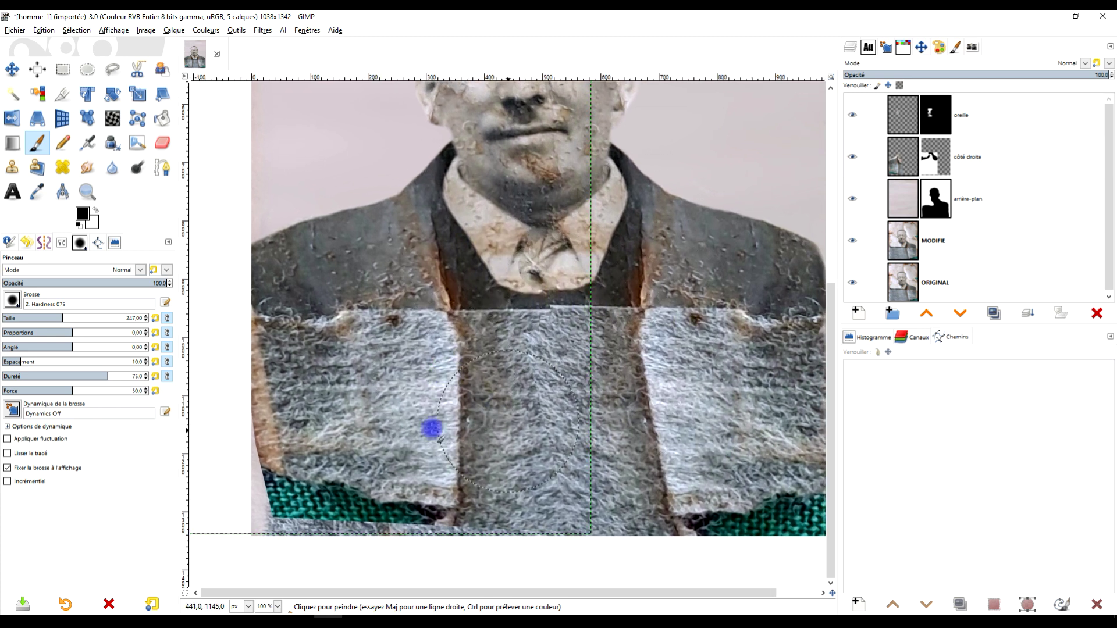
{"action": "scroll", "coordinate": [442, 261], "scroll_direction": "up", "scroll_amount": 1}
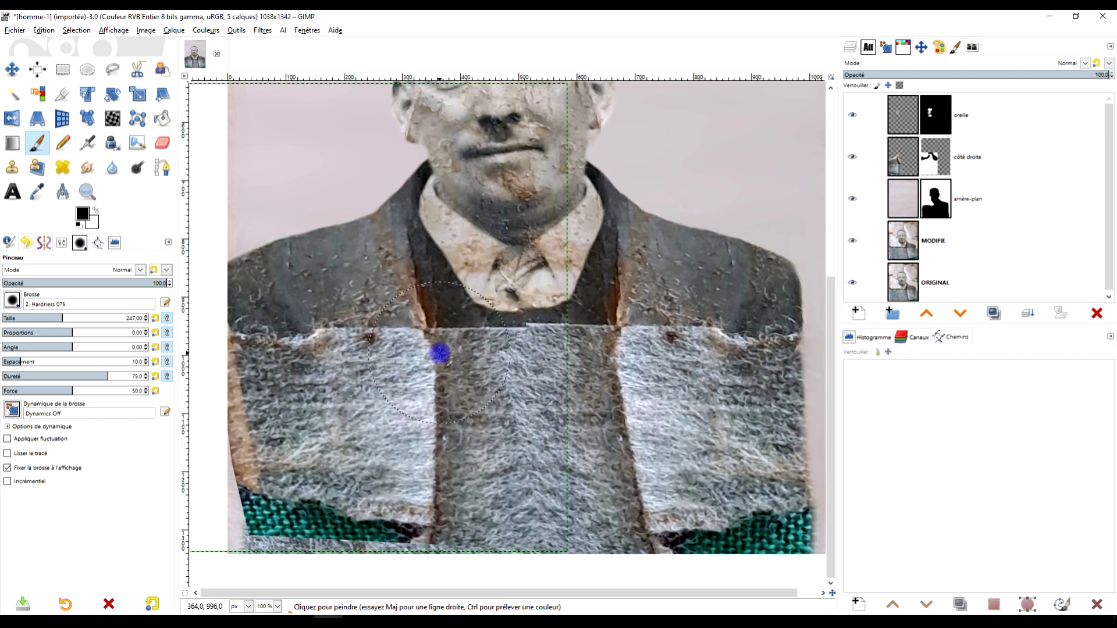
{"action": "scroll", "coordinate": [440, 353], "scroll_direction": "up", "scroll_amount": 6}
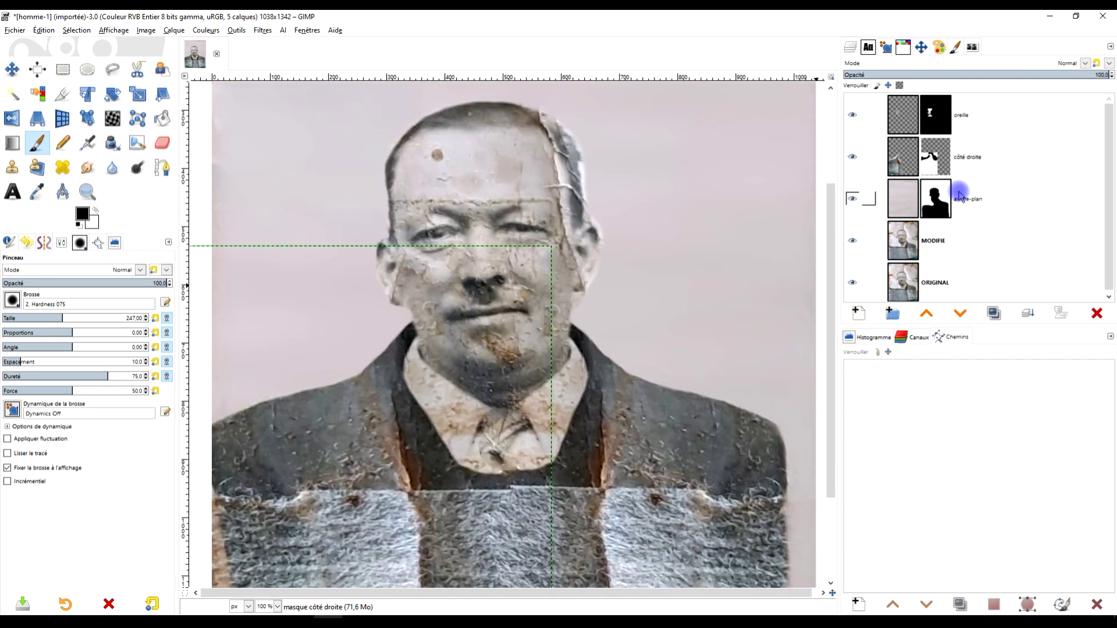
{"action": "right_click", "coordinate": [900, 167]}
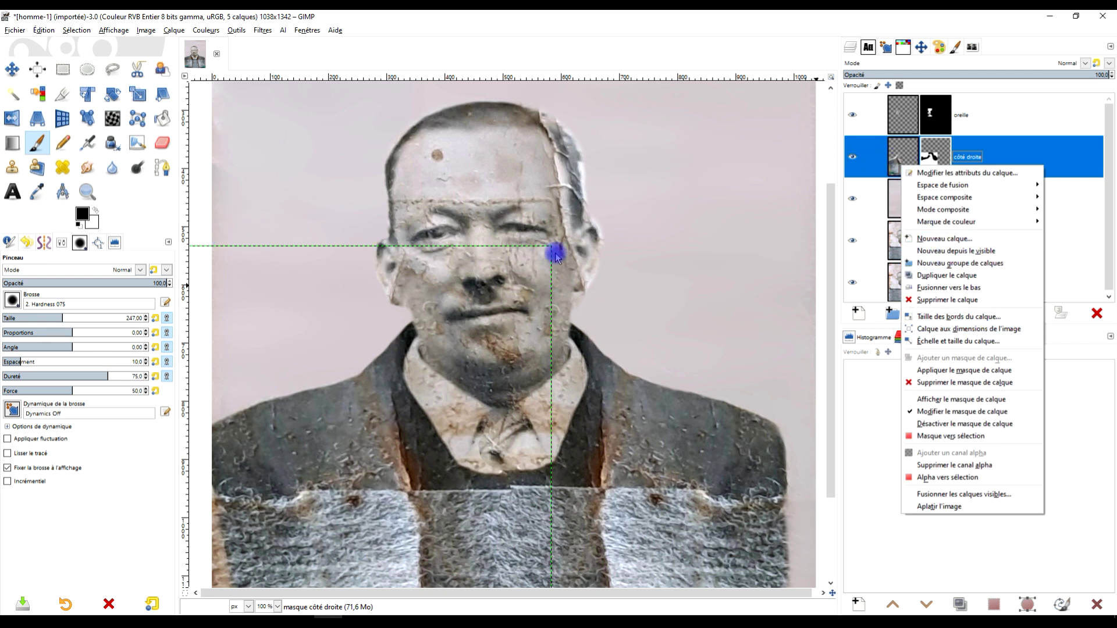
Expand the "côté droite" layer to the full image dimensions
{"action": "left_click", "coordinate": [963, 329]}
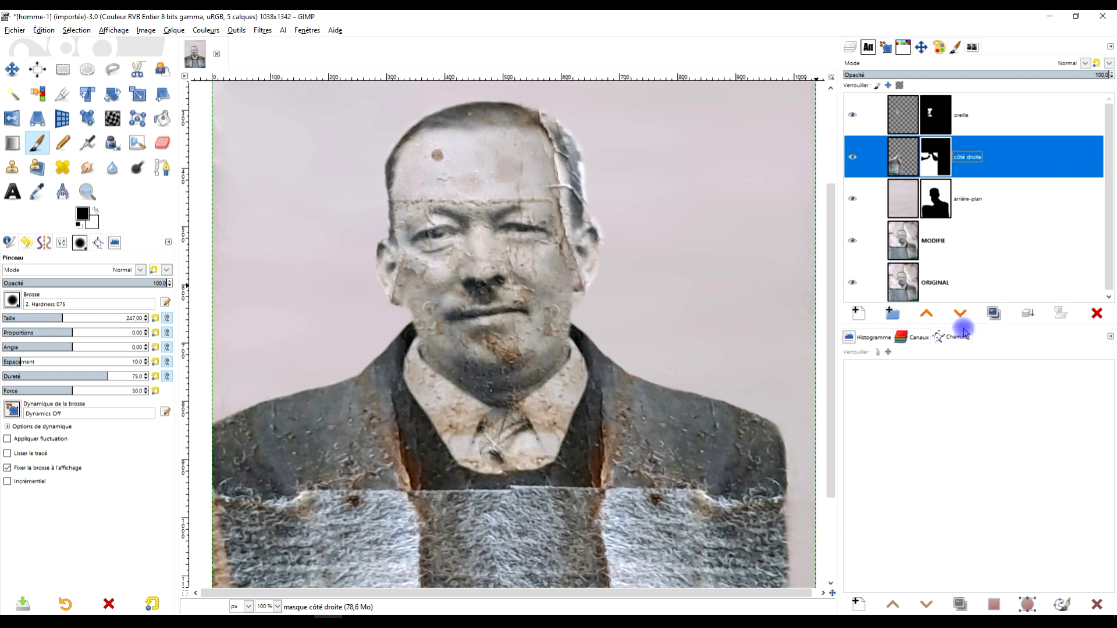
{"action": "scroll", "coordinate": [574, 307], "scroll_direction": "down", "scroll_amount": 2}
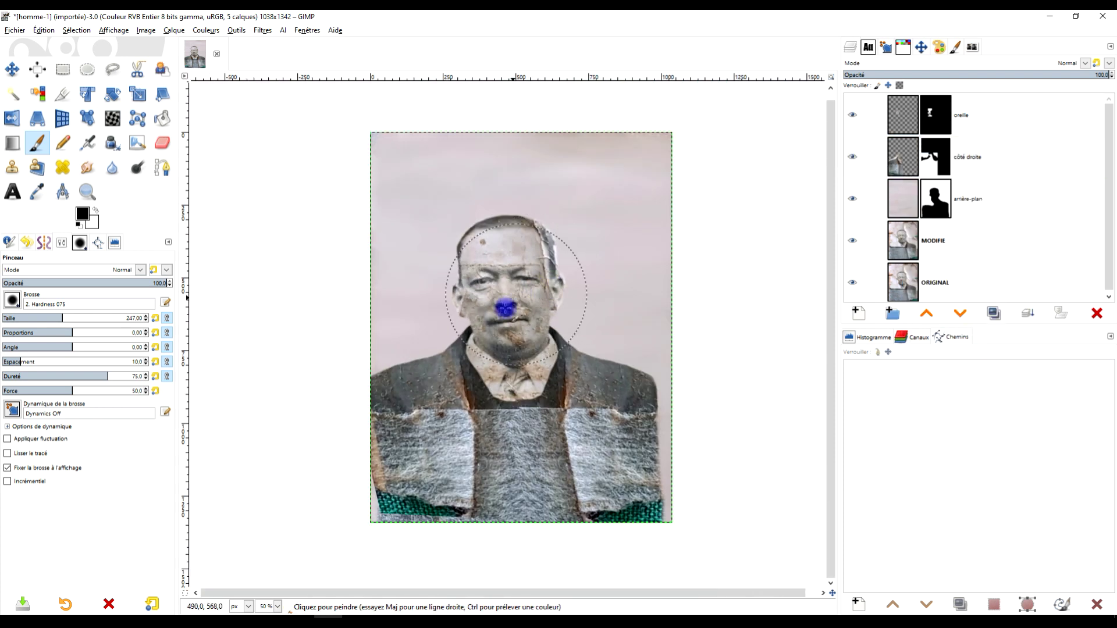
{"action": "scroll", "coordinate": [511, 304], "scroll_direction": "up", "scroll_amount": 1}
{"action": "scroll", "coordinate": [505, 312], "scroll_direction": "up", "scroll_amount": 1}
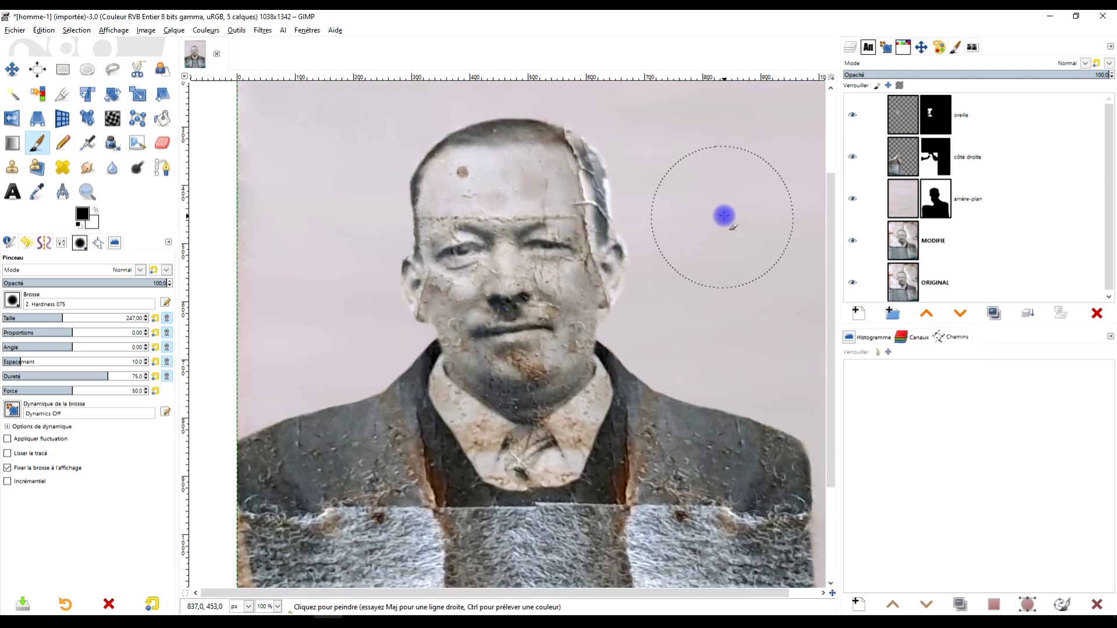
Examine the face, ears and head outline of the portrait for edges that still need masking
{"action": "scroll", "coordinate": [667, 316], "scroll_direction": "down", "scroll_amount": 2}
{"action": "scroll", "coordinate": [429, 214], "scroll_direction": "up", "scroll_amount": 1}
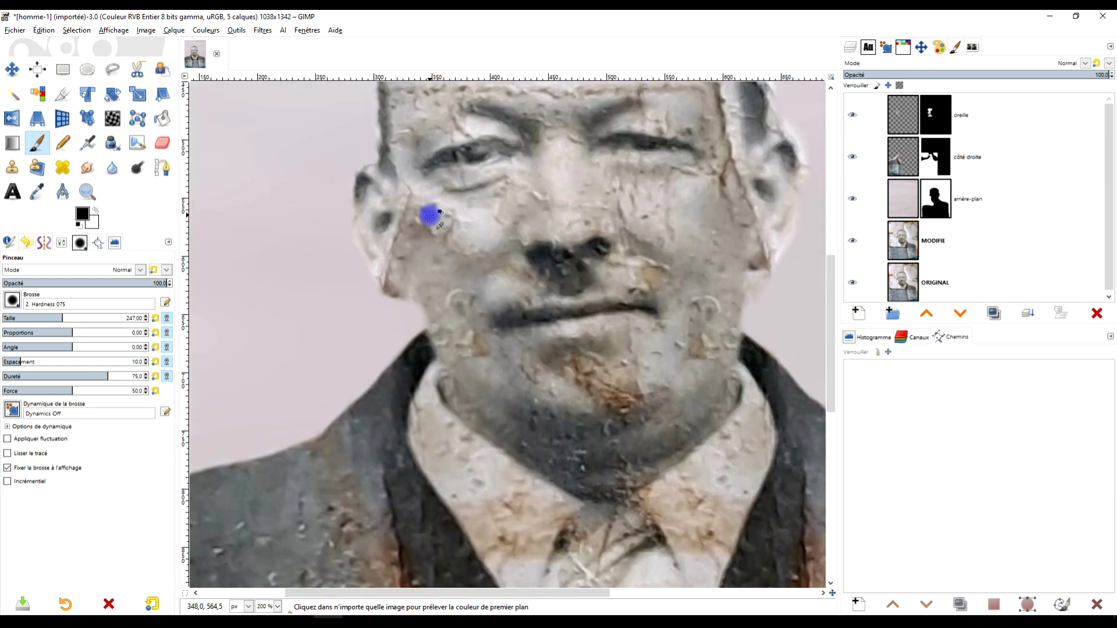
{"action": "scroll", "coordinate": [435, 227], "scroll_direction": "down", "scroll_amount": 1}
{"action": "scroll", "coordinate": [523, 242], "scroll_direction": "up", "scroll_amount": 1}
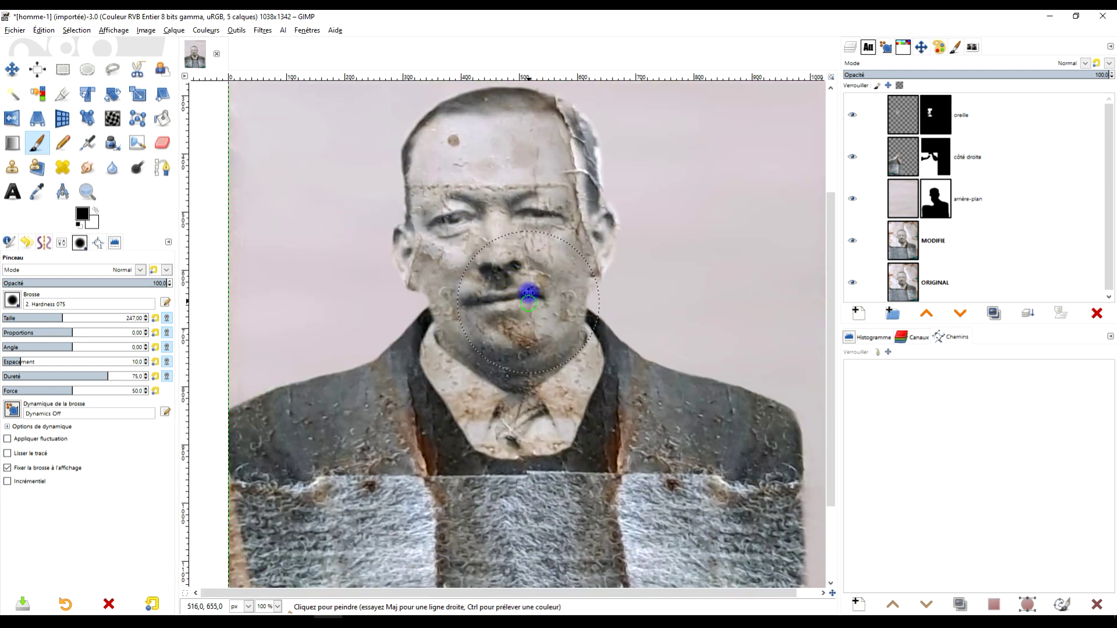
{"action": "scroll", "coordinate": [552, 261], "scroll_direction": "down", "scroll_amount": 1}
{"action": "scroll", "coordinate": [529, 263], "scroll_direction": "up", "scroll_amount": 1}
{"action": "scroll", "coordinate": [532, 263], "scroll_direction": "down", "scroll_amount": 1}
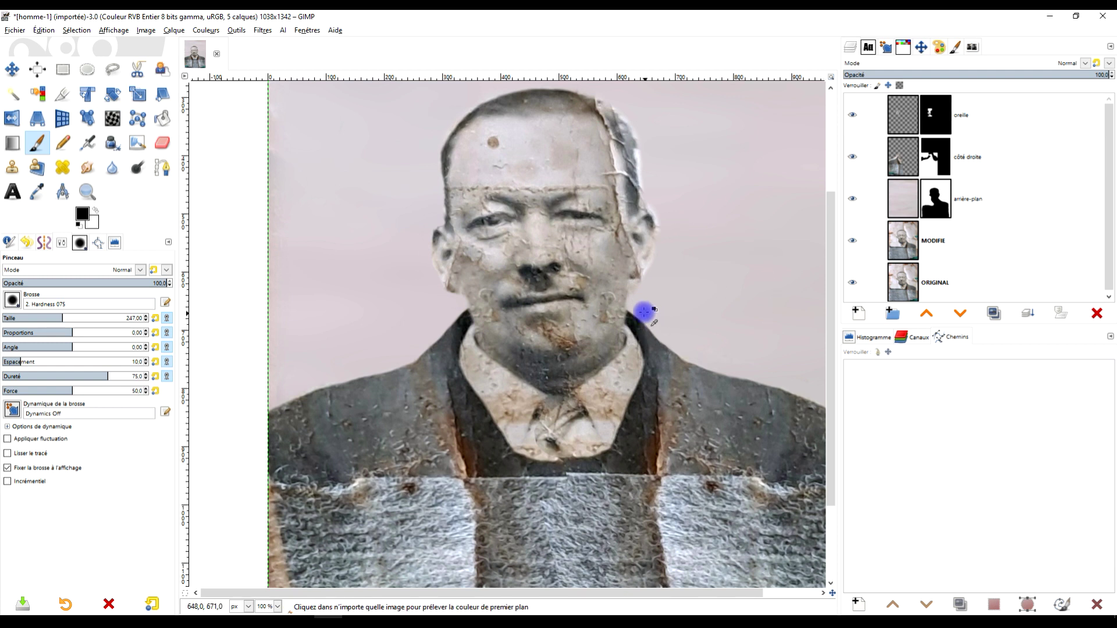
{"action": "scroll", "coordinate": [613, 219], "scroll_direction": "down", "scroll_amount": 3, "text": "ctrl"}
{"action": "scroll", "coordinate": [640, 292], "scroll_direction": "up", "scroll_amount": 4, "text": "ctrl"}
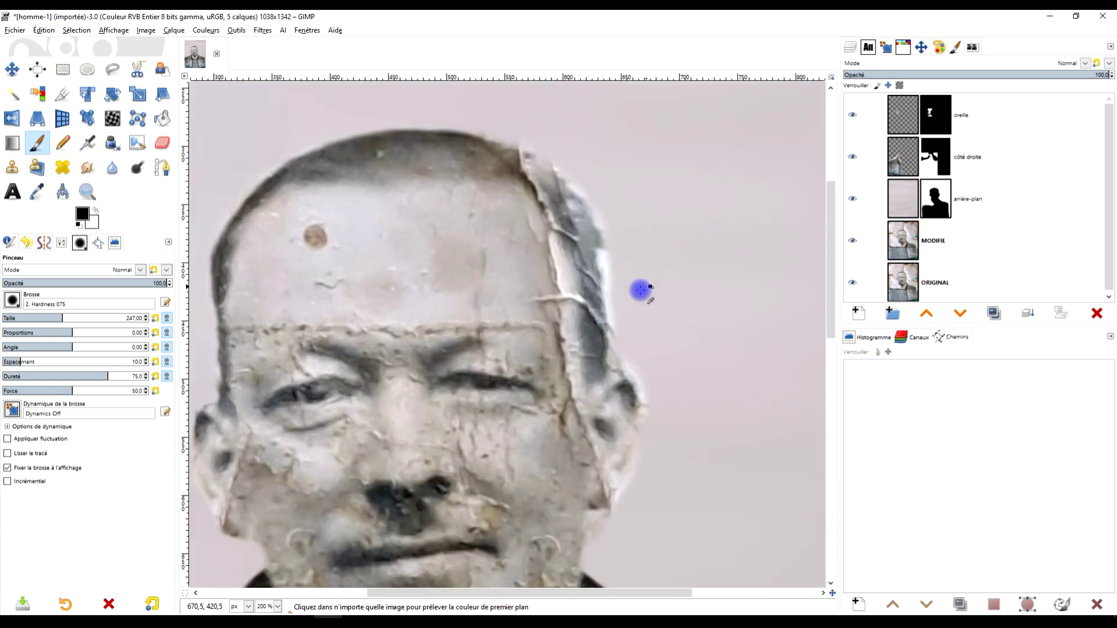
Paint white on the "arrière-plan" layer mask to cover the pale fringe beside the torn temple
{"action": "left_click", "coordinate": [941, 201]}
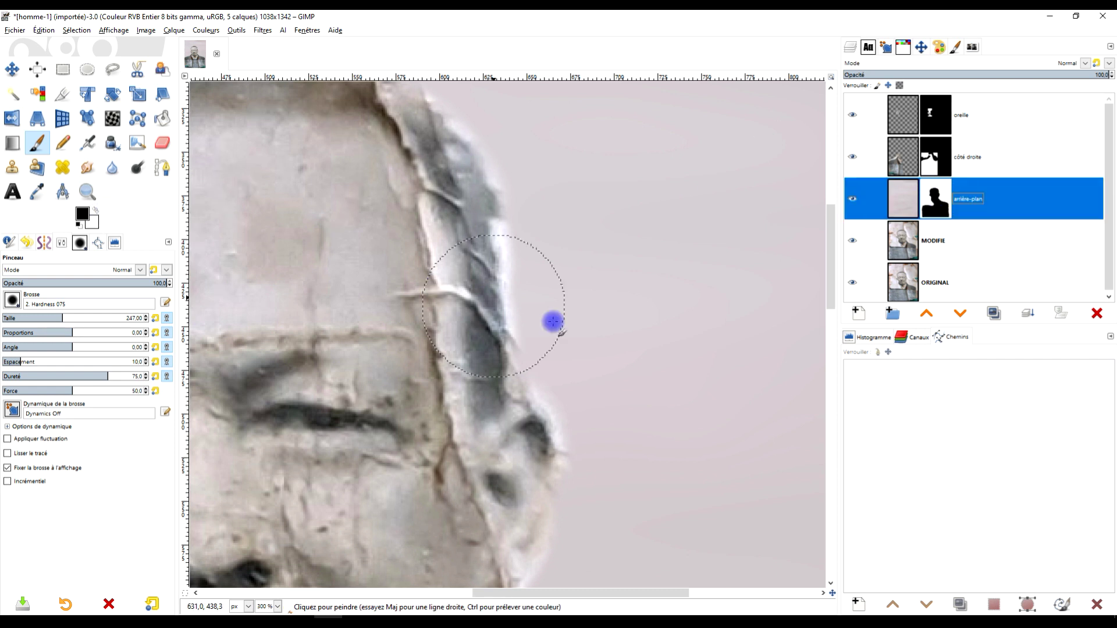
{"action": "scroll", "coordinate": [549, 314], "scroll_direction": "up", "scroll_amount": 2}
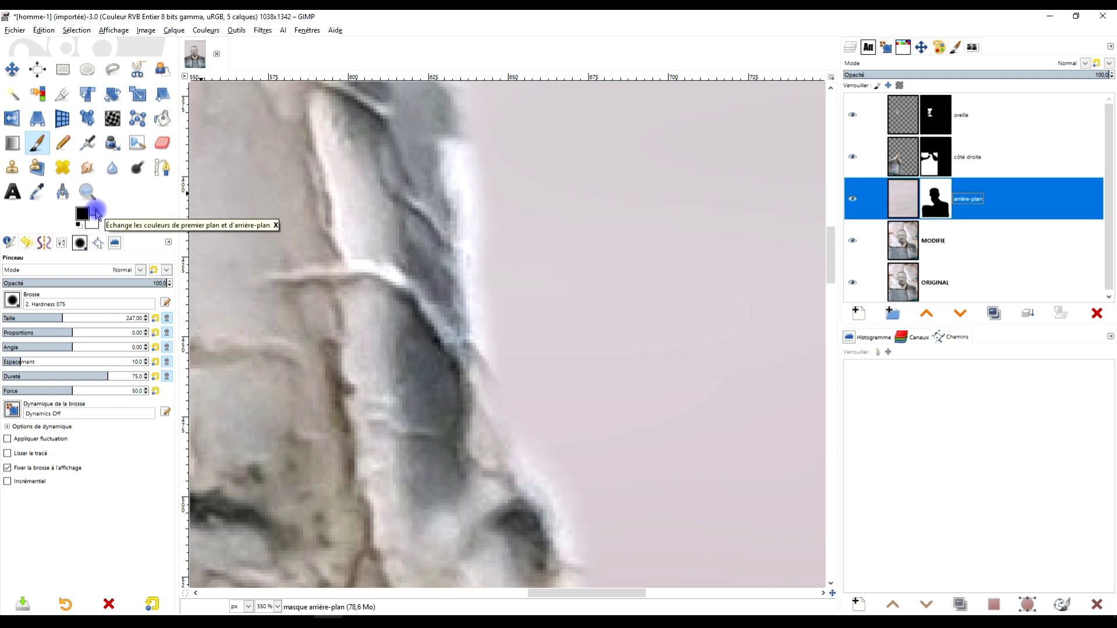
{"action": "left_click", "coordinate": [96, 213]}
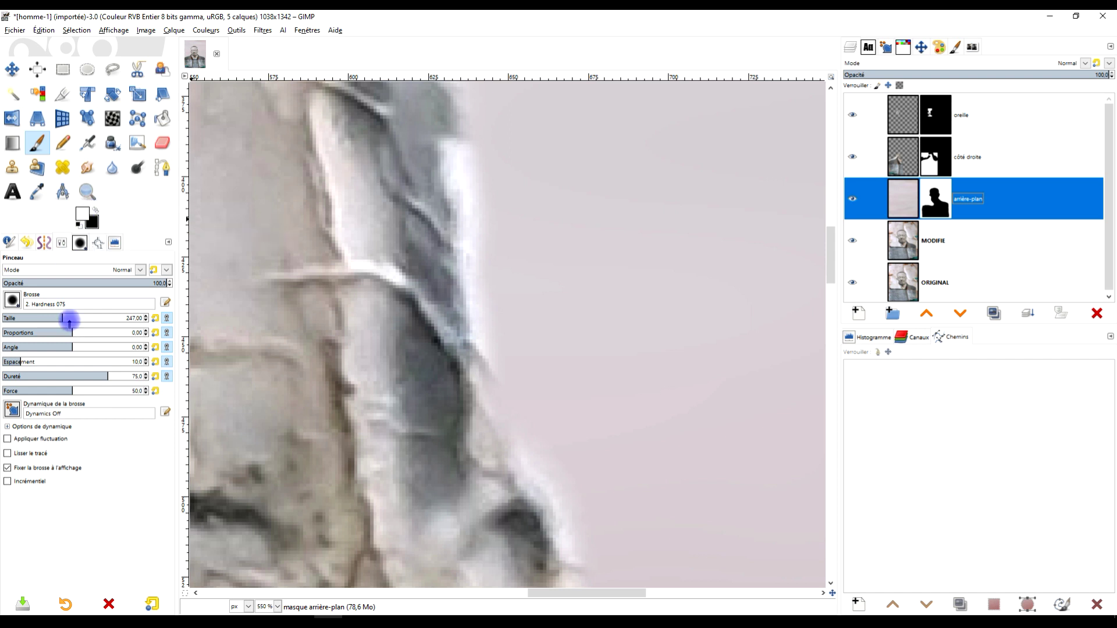
{"action": "scroll", "coordinate": [554, 256], "scroll_direction": "up", "scroll_amount": 2, "text": "ctrl"}
{"action": "left_click", "coordinate": [466, 304]}
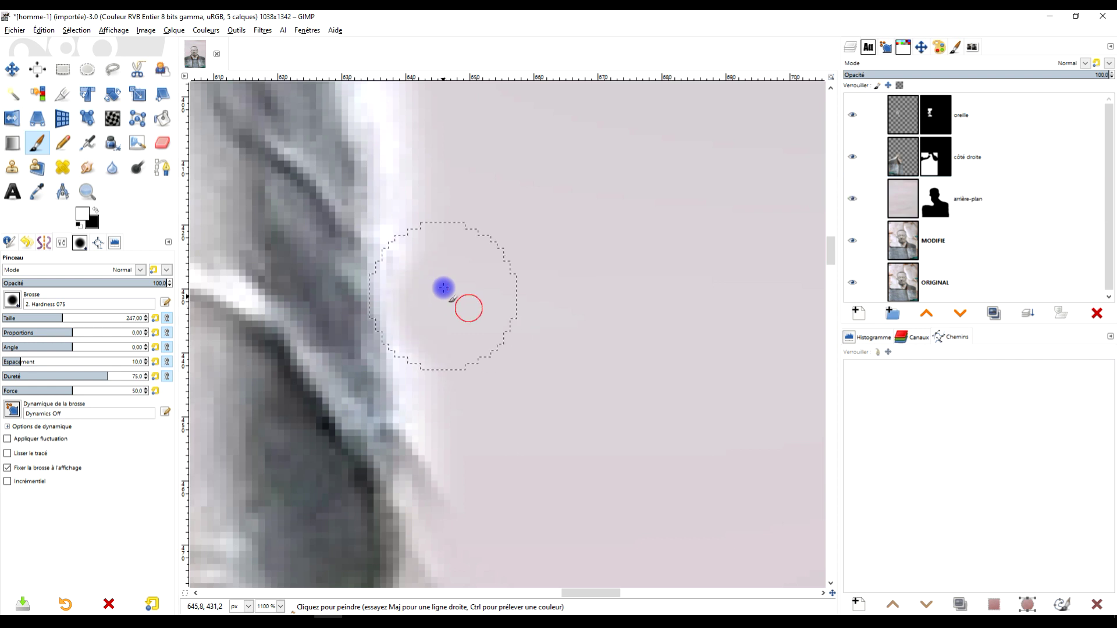
{"action": "mouse_move", "coordinate": [431, 207]}
{"action": "left_mouse_down"}
{"action": "mouse_move", "coordinate": [449, 400]}
{"action": "mouse_move", "coordinate": [451, 392]}
{"action": "mouse_move", "coordinate": [463, 413]}
{"action": "left_mouse_up"}
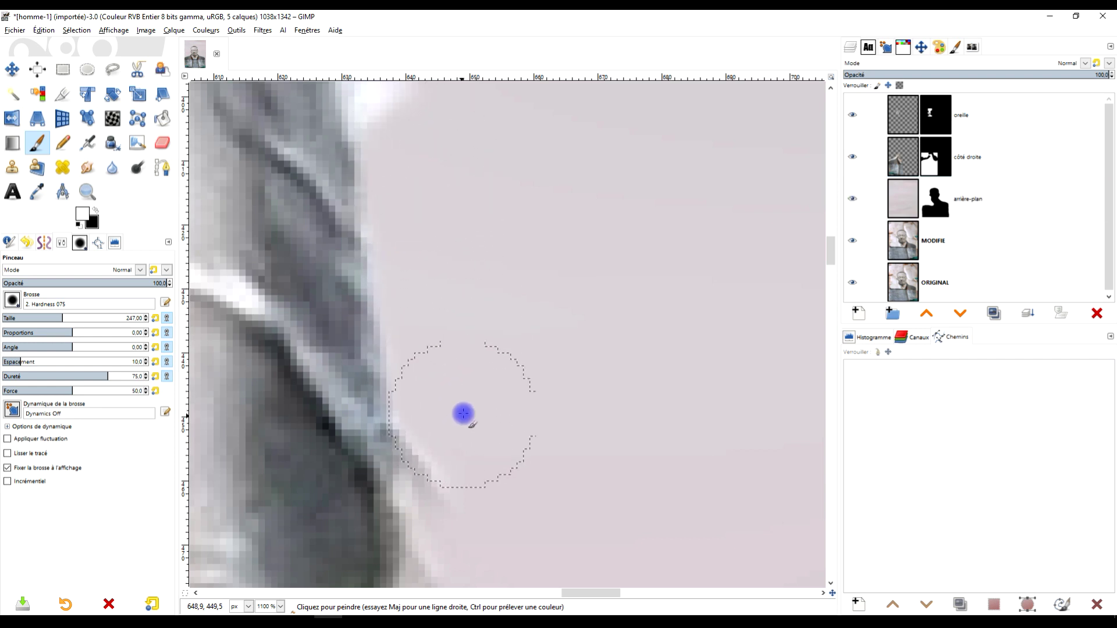
Continue painting white on the "arrière-plan" mask up the torn hair edge to the crown, covering the remaining pale fringe
{"action": "scroll", "coordinate": [505, 253], "scroll_direction": "up", "scroll_amount": 1, "text": "ctrl"}
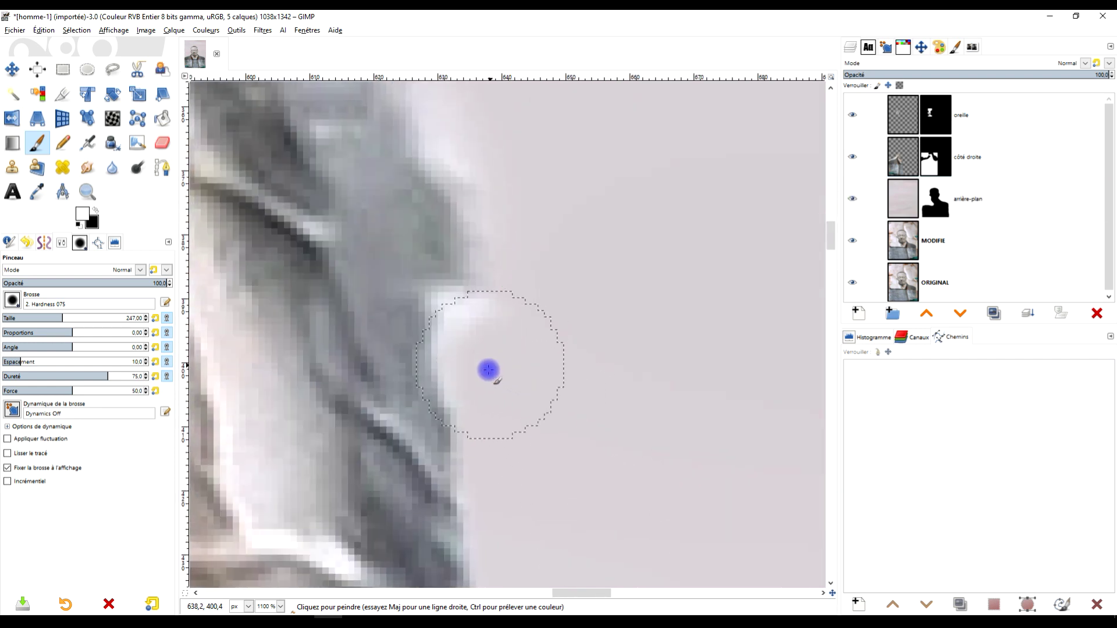
{"action": "scroll", "coordinate": [433, 314], "scroll_direction": "up", "scroll_amount": 1, "text": "ctrl"}
{"action": "mouse_move", "coordinate": [432, 314]}
{"action": "left_mouse_down"}
{"action": "mouse_move", "coordinate": [439, 410]}
{"action": "mouse_move", "coordinate": [443, 271]}
{"action": "mouse_move", "coordinate": [481, 295]}
{"action": "left_mouse_up"}
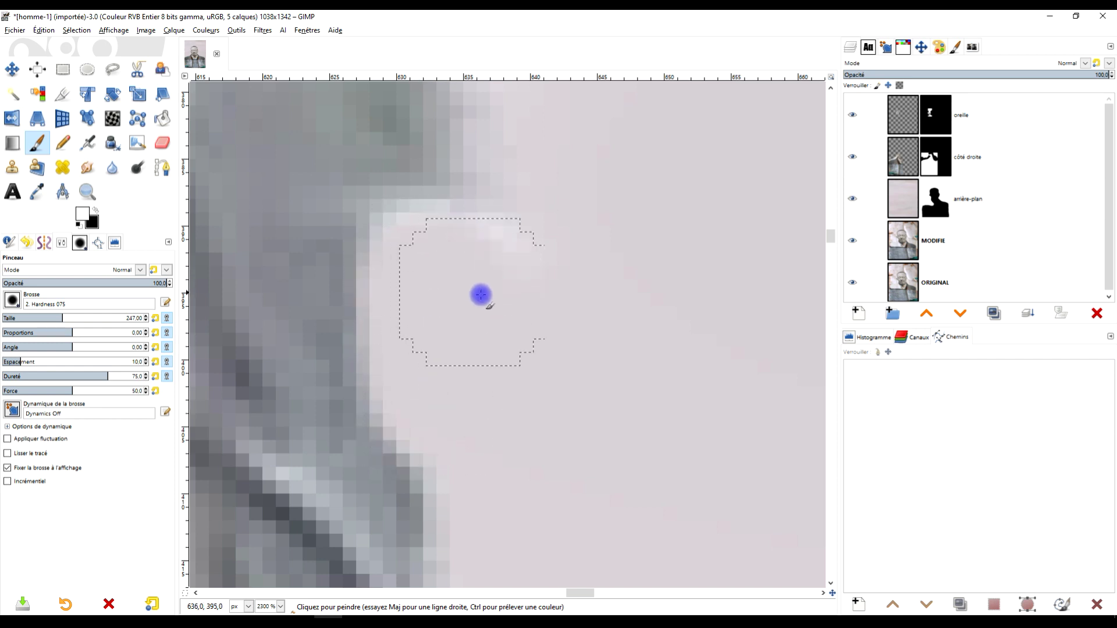
{"action": "scroll", "coordinate": [547, 288], "scroll_direction": "down", "scroll_amount": 2, "text": "ctrl"}
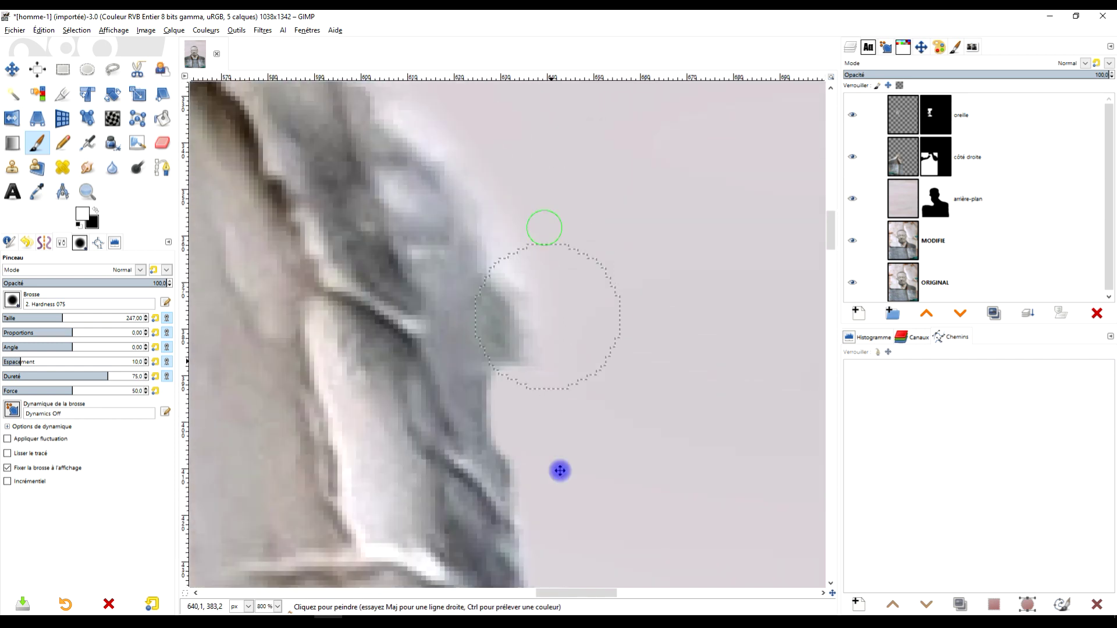
{"action": "scroll", "coordinate": [557, 477], "scroll_direction": "up", "scroll_amount": 2}
{"action": "mouse_move", "coordinate": [541, 444]}
{"action": "left_mouse_down"}
{"action": "mouse_move", "coordinate": [523, 430]}
{"action": "mouse_move", "coordinate": [515, 361]}
{"action": "mouse_move", "coordinate": [460, 279]}
{"action": "mouse_move", "coordinate": [373, 223]}
{"action": "left_mouse_up"}
{"action": "left_click_drag", "start_coordinate": [471, 209], "coordinate": [648, 329]}
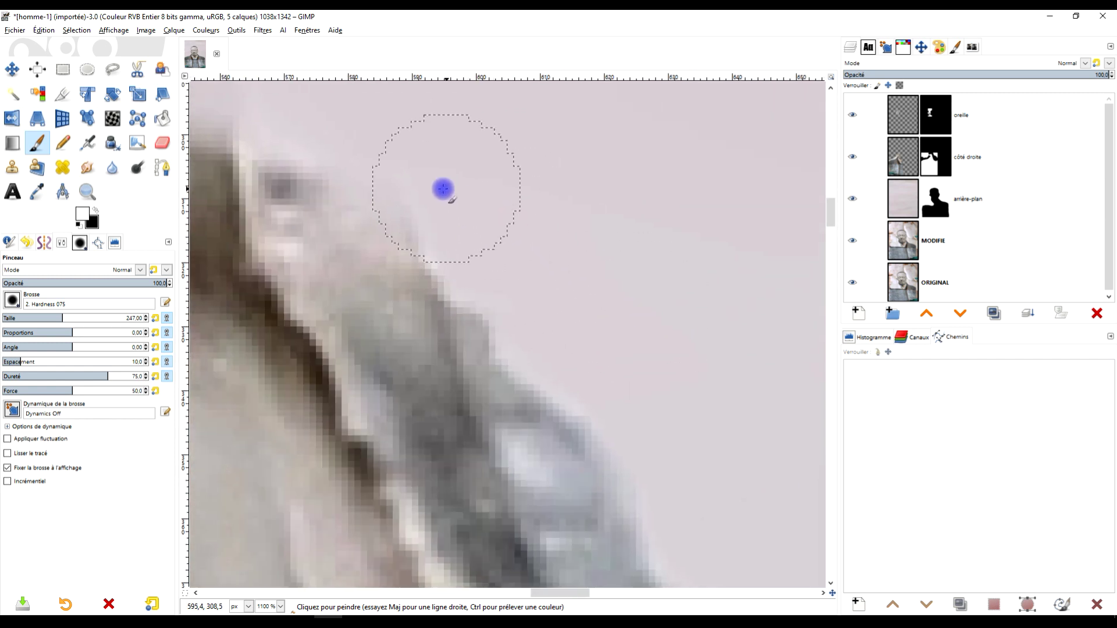
Inspect the head outline, face and ear edges against the retouched background
{"action": "scroll", "coordinate": [419, 189], "scroll_direction": "down", "scroll_amount": 1, "text": "ctrl"}
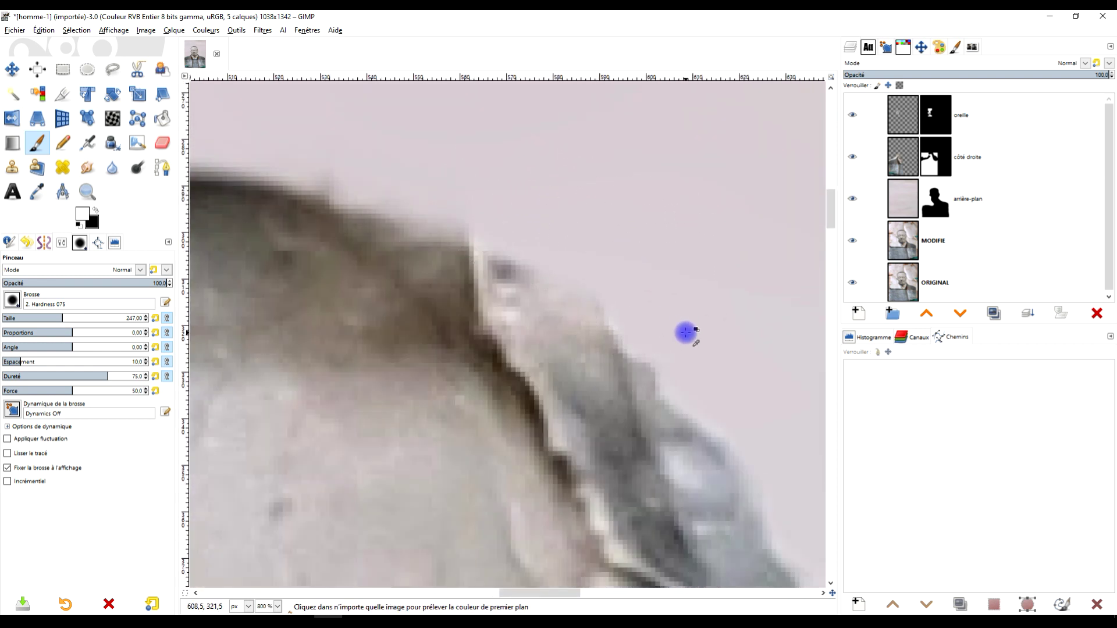
{"action": "scroll", "coordinate": [681, 331], "scroll_direction": "down", "scroll_amount": 5, "text": "ctrl"}
{"action": "scroll", "coordinate": [531, 259], "scroll_direction": "up", "scroll_amount": 2, "text": "ctrl"}
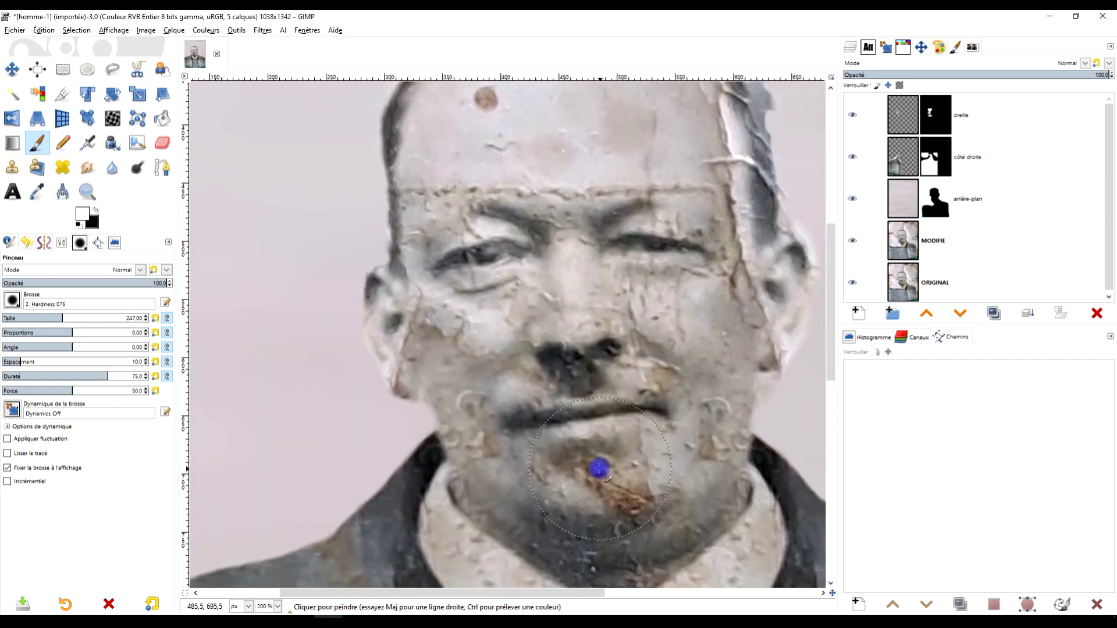
{"action": "scroll", "coordinate": [582, 418], "scroll_direction": "down", "scroll_amount": 3, "text": "ctrl"}
{"action": "scroll", "coordinate": [444, 317], "scroll_direction": "up", "scroll_amount": 3, "text": "ctrl"}
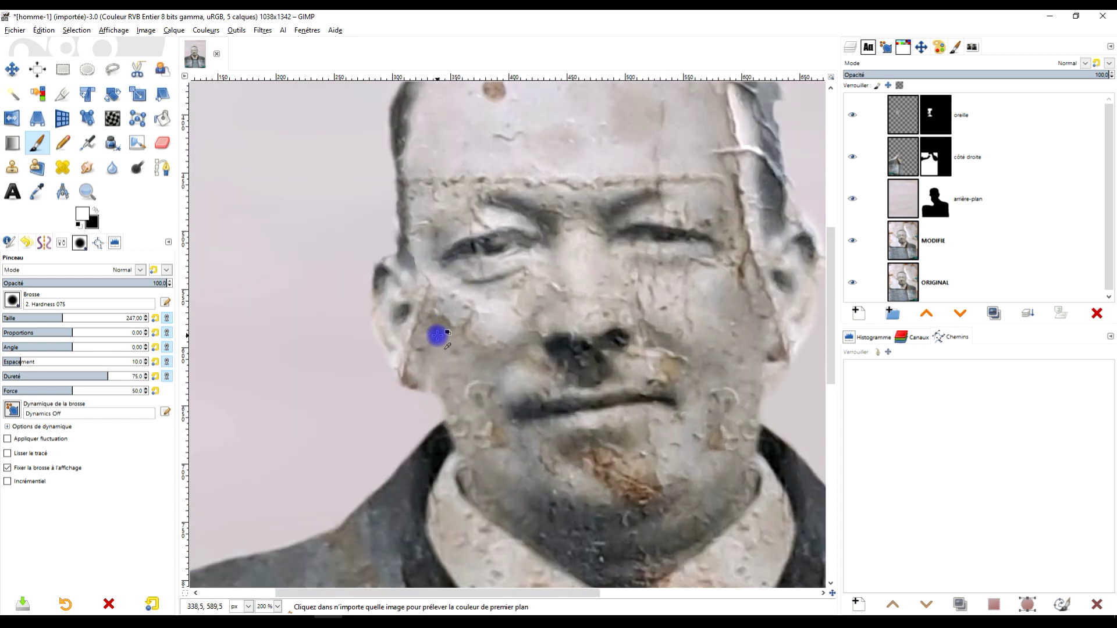
{"action": "scroll", "coordinate": [491, 361], "scroll_direction": "up", "scroll_amount": 3, "text": "ctrl"}
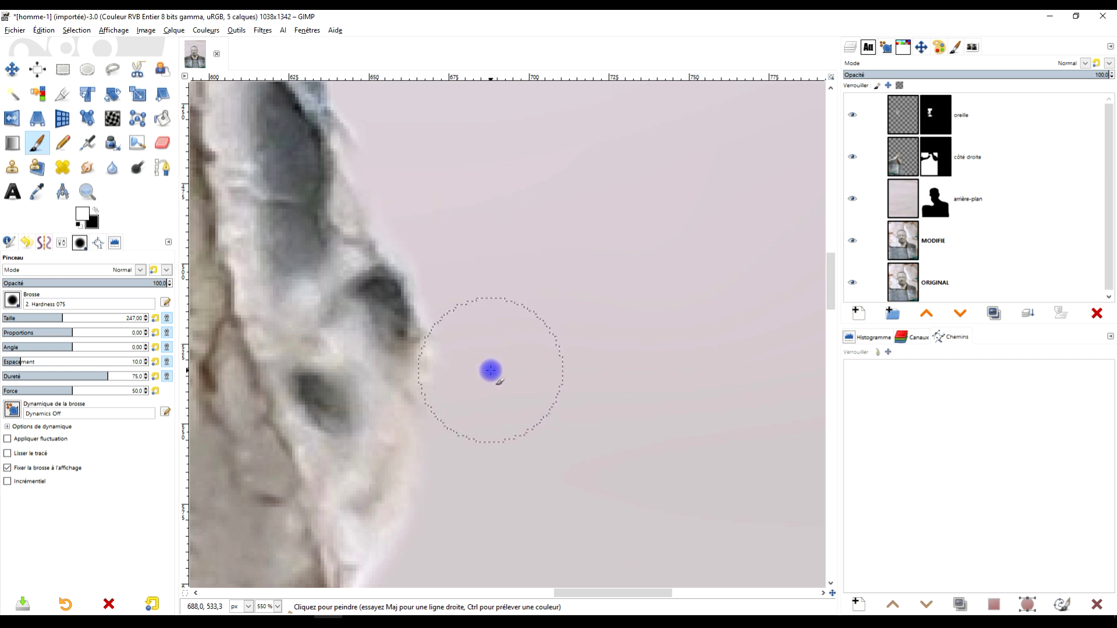
{"action": "scroll", "coordinate": [506, 320], "scroll_direction": "down", "scroll_amount": 4, "text": "ctrl"}
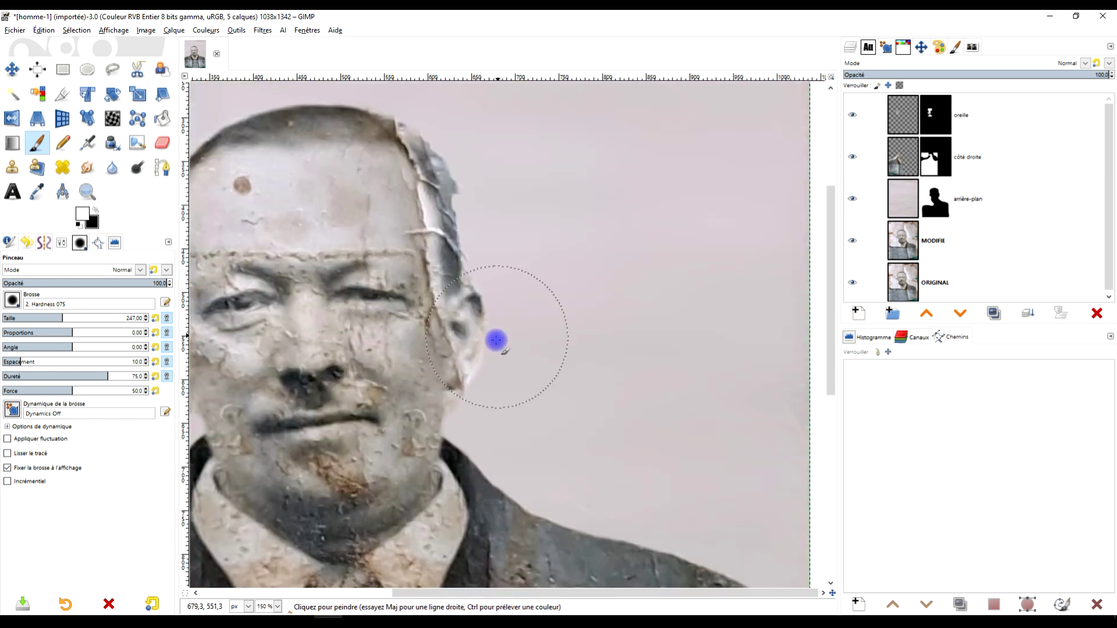
{"action": "key", "text": "space"}
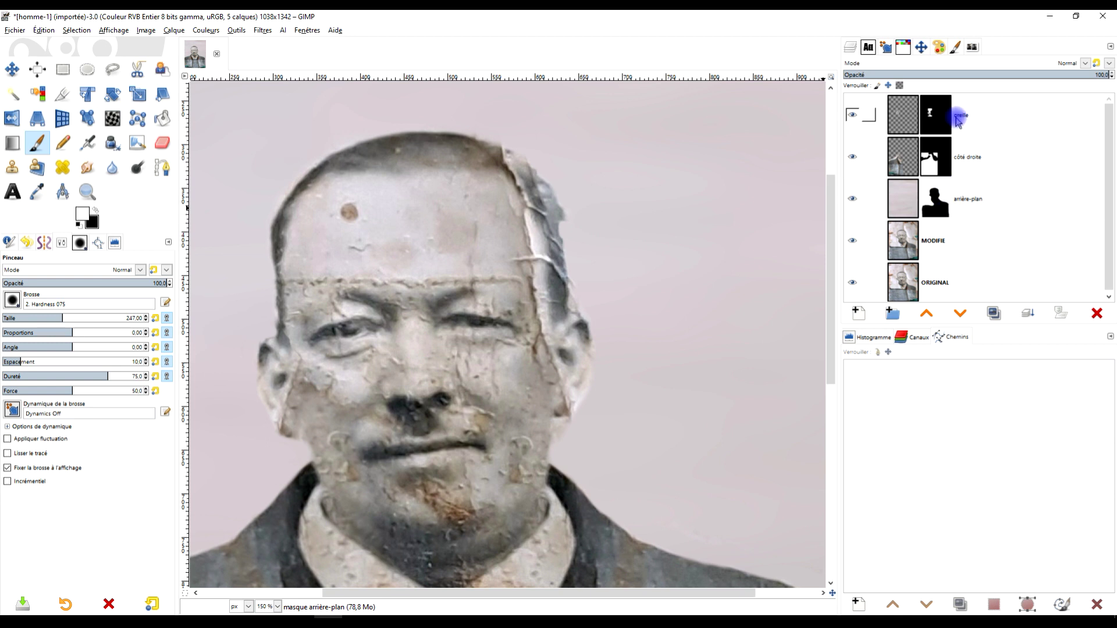
{"action": "scroll", "coordinate": [660, 274], "scroll_direction": "down", "scroll_amount": 1}
{"action": "scroll", "coordinate": [618, 289], "scroll_direction": "down", "scroll_amount": 2, "text": "ctrl"}
{"action": "scroll", "coordinate": [461, 283], "scroll_direction": "up", "scroll_amount": 3, "text": "ctrl"}
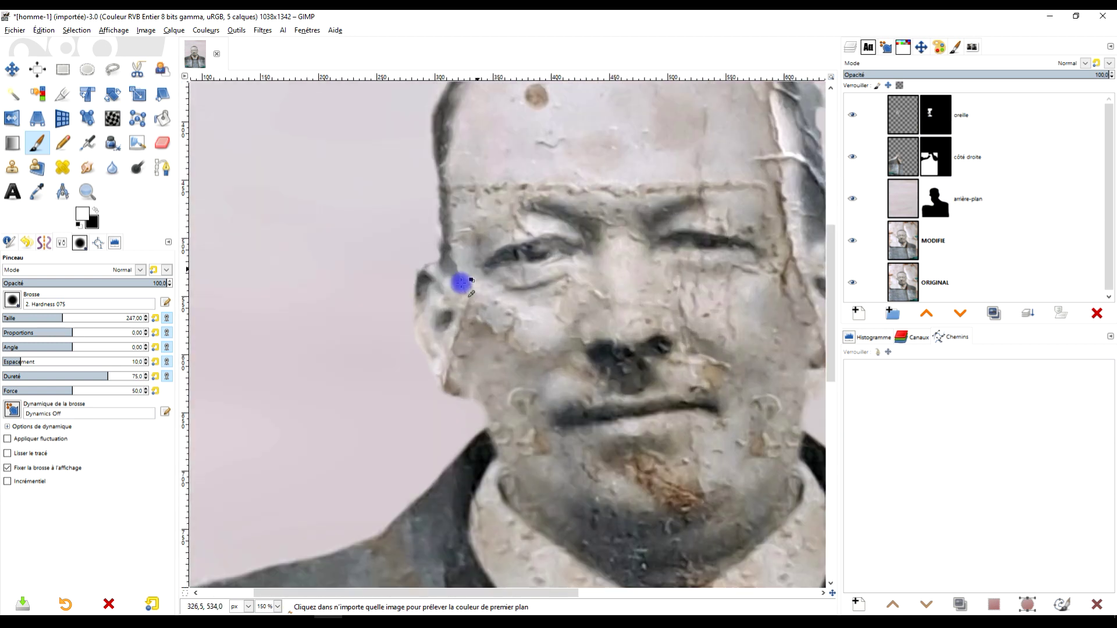
Retouch the "oreille" layer mask with white and black around the image's left ear, blending its edge into the cheek
{"action": "scroll", "coordinate": [461, 283], "scroll_direction": "up", "scroll_amount": 3, "text": "ctrl"}
{"action": "scroll", "coordinate": [380, 222], "scroll_direction": "up", "scroll_amount": 2, "text": "ctrl"}
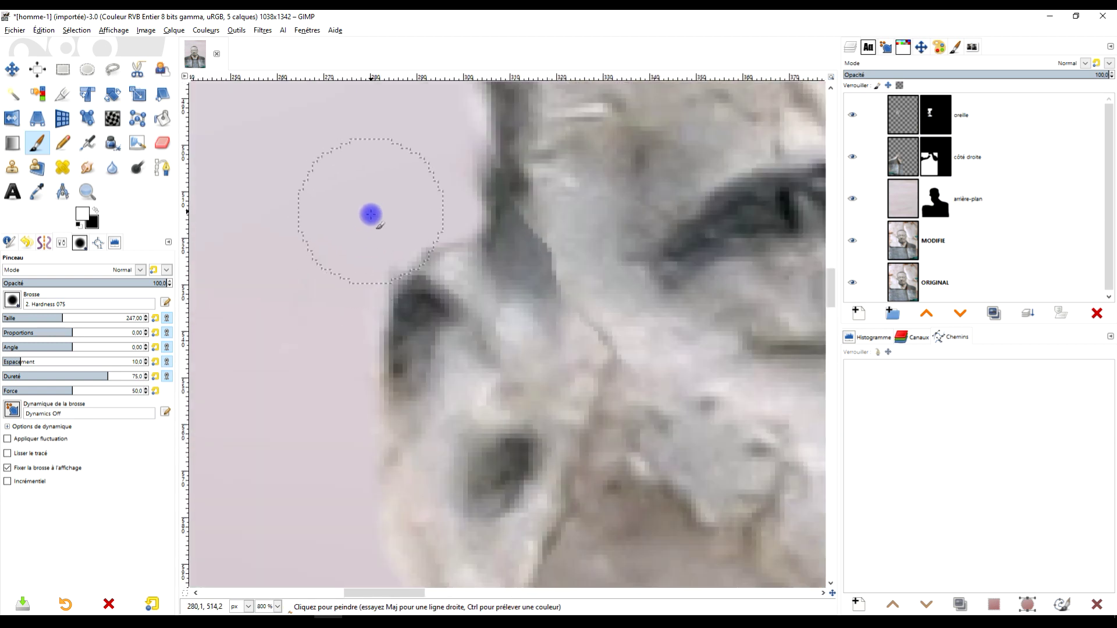
{"action": "left_click", "coordinate": [941, 126]}
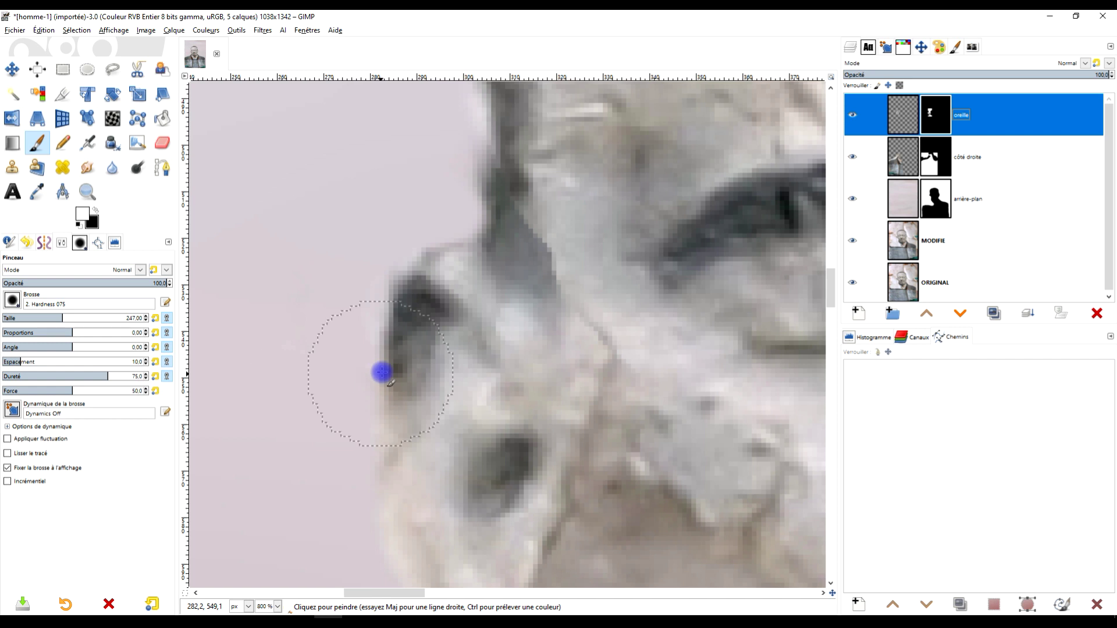
{"action": "left_click_drag", "start_coordinate": [465, 332], "coordinate": [455, 308]}
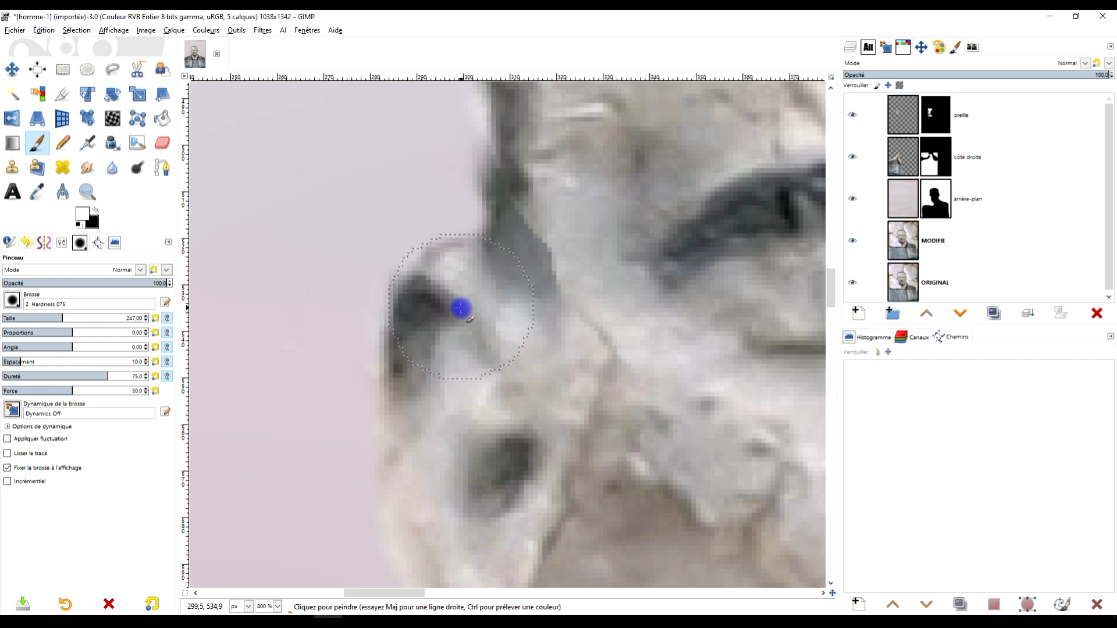
{"action": "mouse_move", "coordinate": [466, 354]}
{"action": "left_mouse_down"}
{"action": "mouse_move", "coordinate": [477, 431]}
{"action": "mouse_move", "coordinate": [583, 403]}
{"action": "left_mouse_up"}
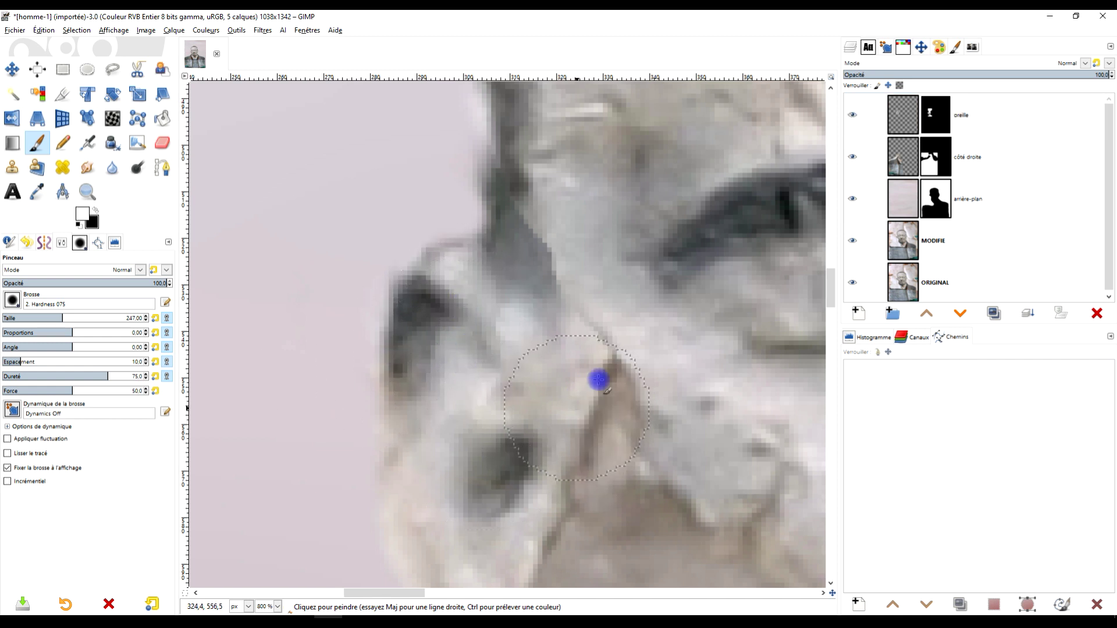
{"action": "key", "text": "ctrl+z"}
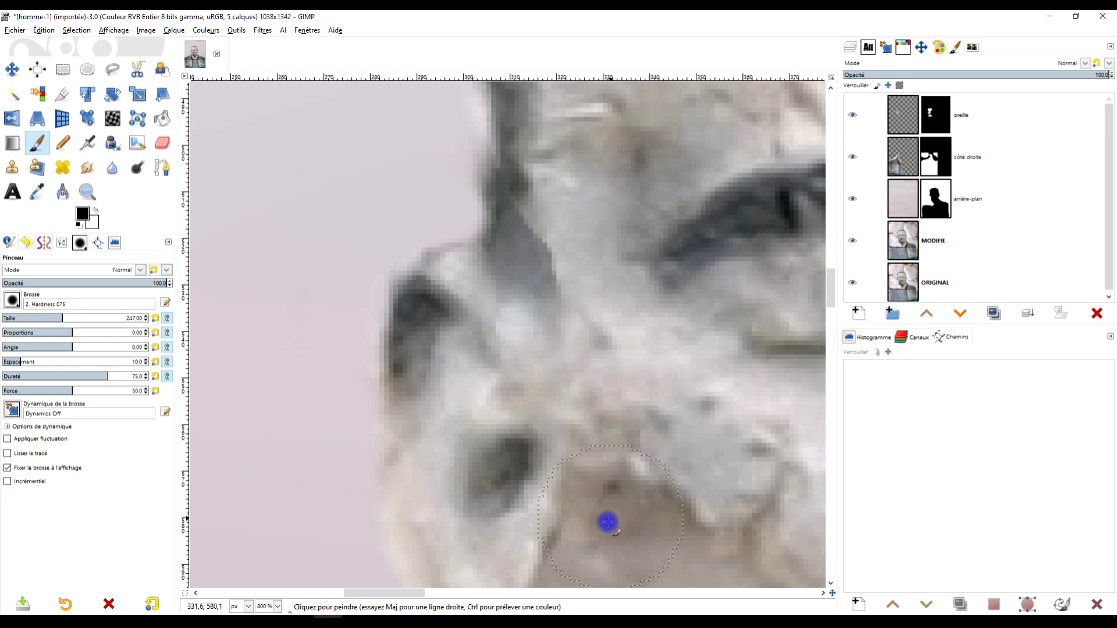
Review the face, collar and shoulders, and compare the composite with the "MODIFIE" layer shown alone
{"action": "scroll", "coordinate": [693, 418], "scroll_direction": "down", "scroll_amount": 5}
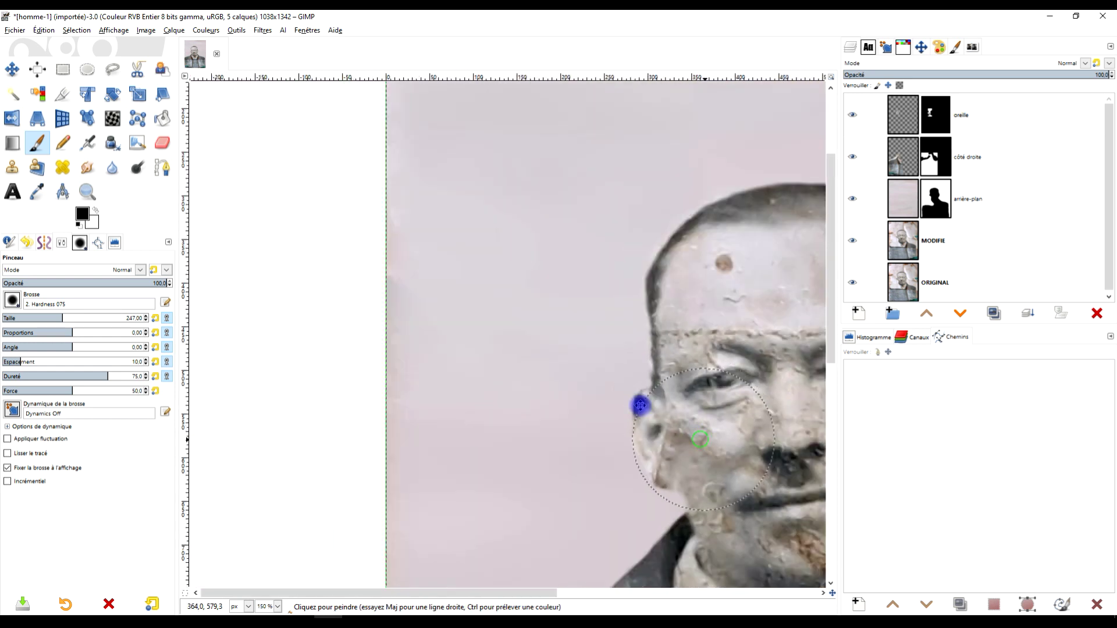
{"action": "scroll", "coordinate": [569, 356], "scroll_direction": "down", "scroll_amount": 2}
{"action": "scroll", "coordinate": [494, 374], "scroll_direction": "up", "scroll_amount": 2}
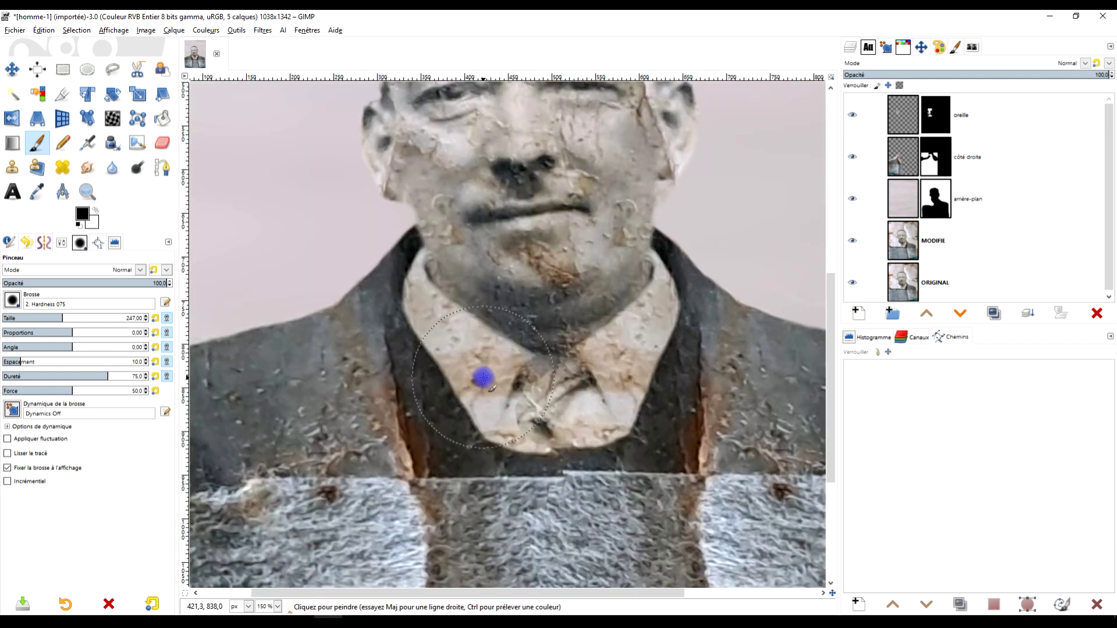
{"action": "scroll", "coordinate": [500, 375], "scroll_direction": "down", "scroll_amount": 2}
{"action": "scroll", "coordinate": [511, 369], "scroll_direction": "up", "scroll_amount": 2}
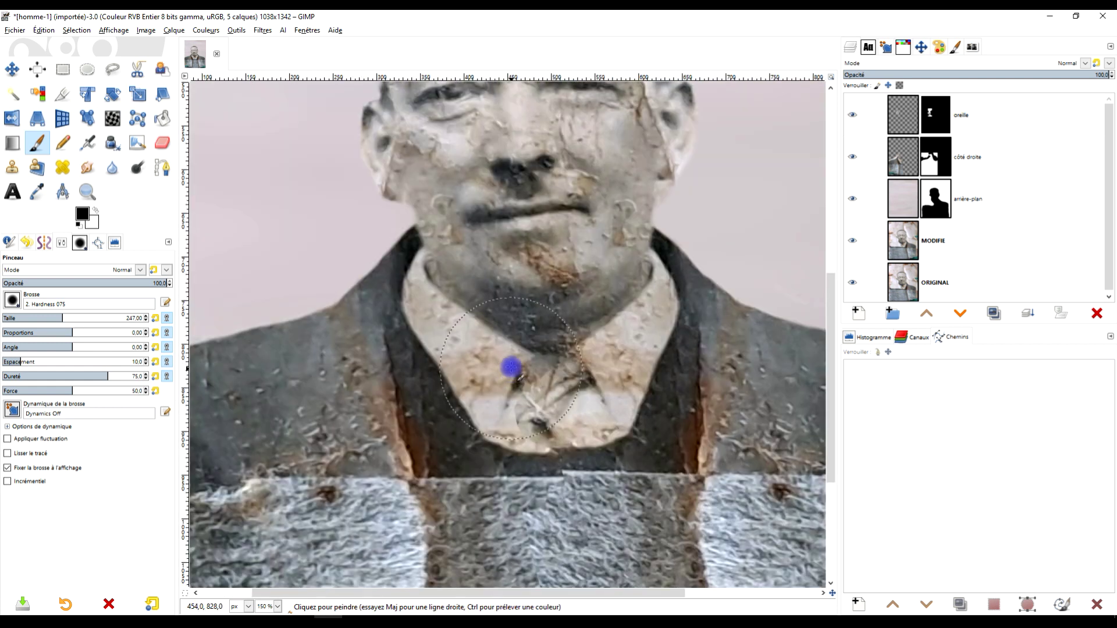
{"action": "scroll", "coordinate": [511, 367], "scroll_direction": "down", "scroll_amount": 2}
{"action": "scroll", "coordinate": [606, 356], "scroll_direction": "up", "scroll_amount": 1}
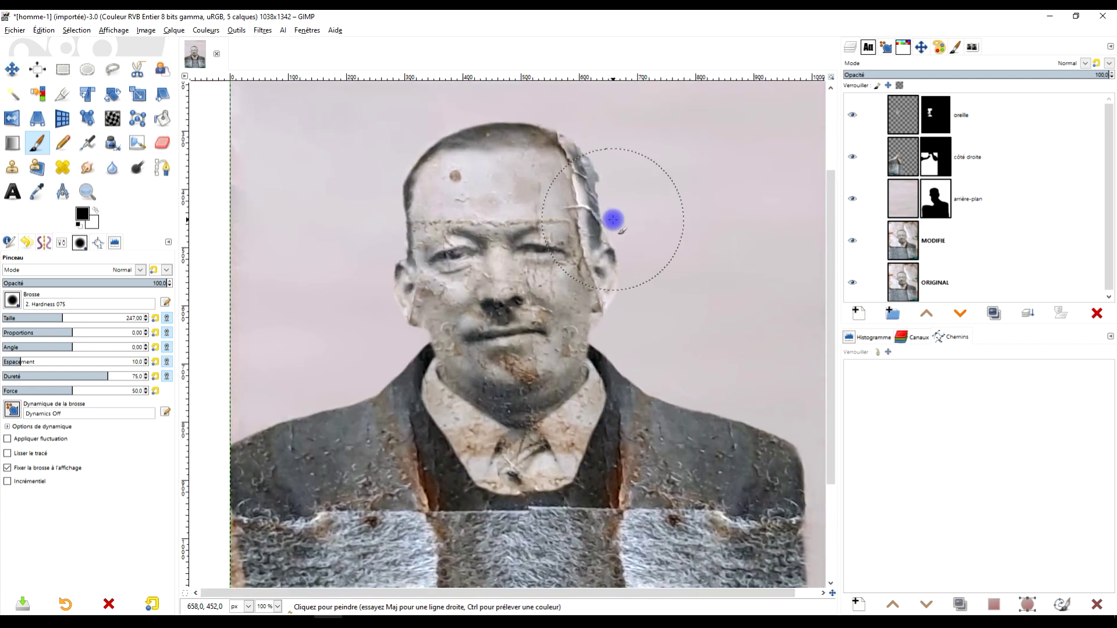
{"action": "left_click", "coordinate": [855, 242], "text": "shift"}
{"action": "left_click", "coordinate": [855, 242], "text": "shift"}
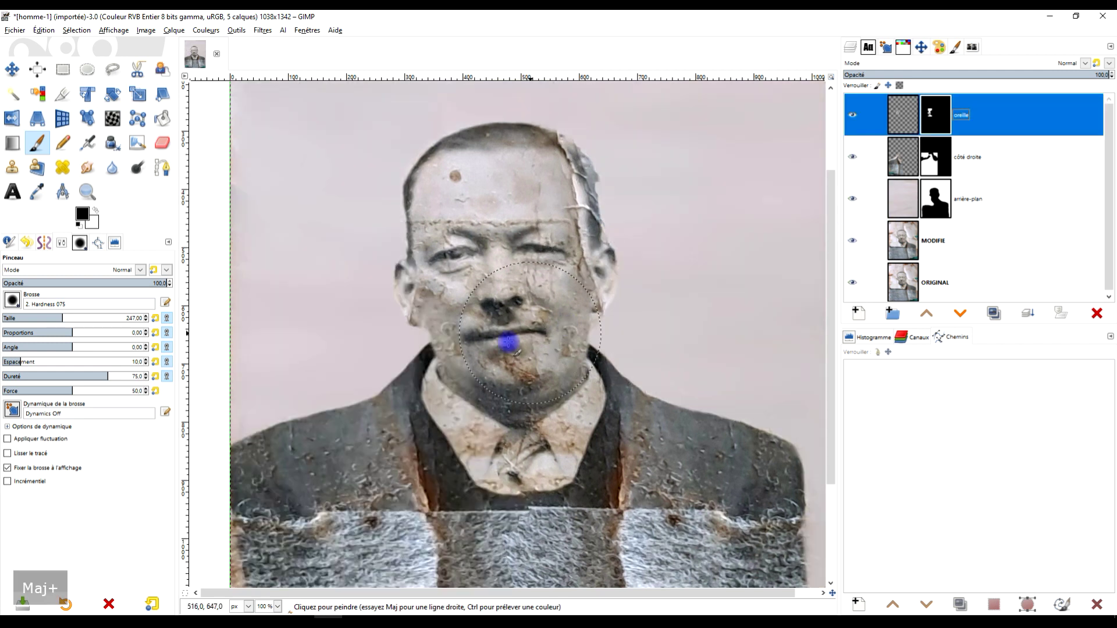
Smudge the "arrière-plan" layer above the head and toward the image's upper-right corner to even out the backdrop tones
{"action": "scroll", "coordinate": [500, 337], "scroll_direction": "down", "scroll_amount": 2}
{"action": "scroll", "coordinate": [500, 376], "scroll_direction": "up", "scroll_amount": 1}
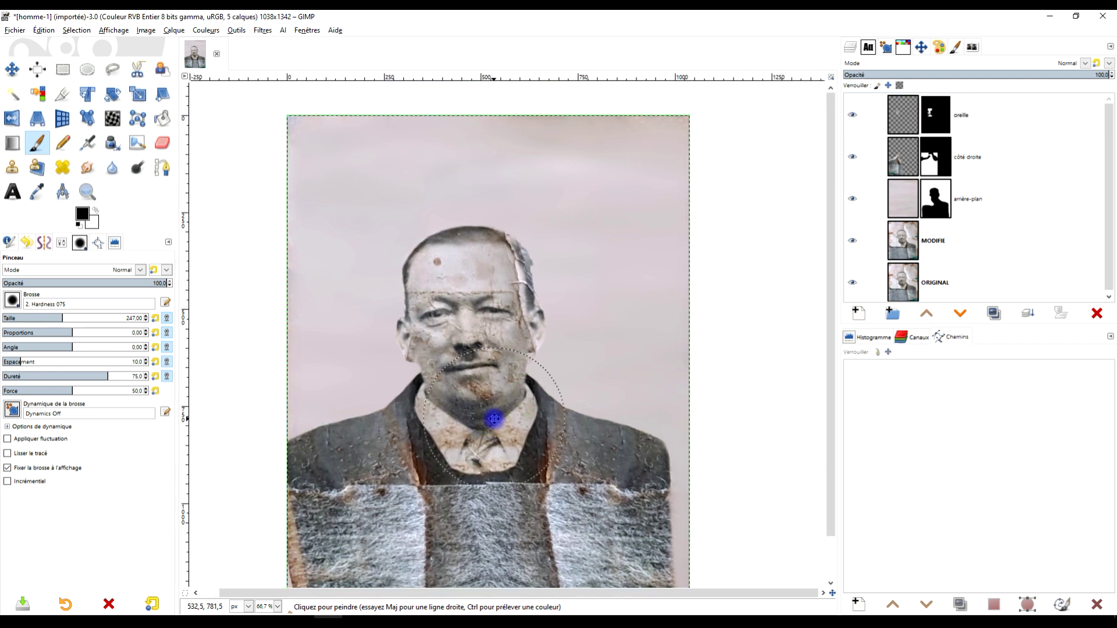
{"action": "left_click", "coordinate": [898, 203]}
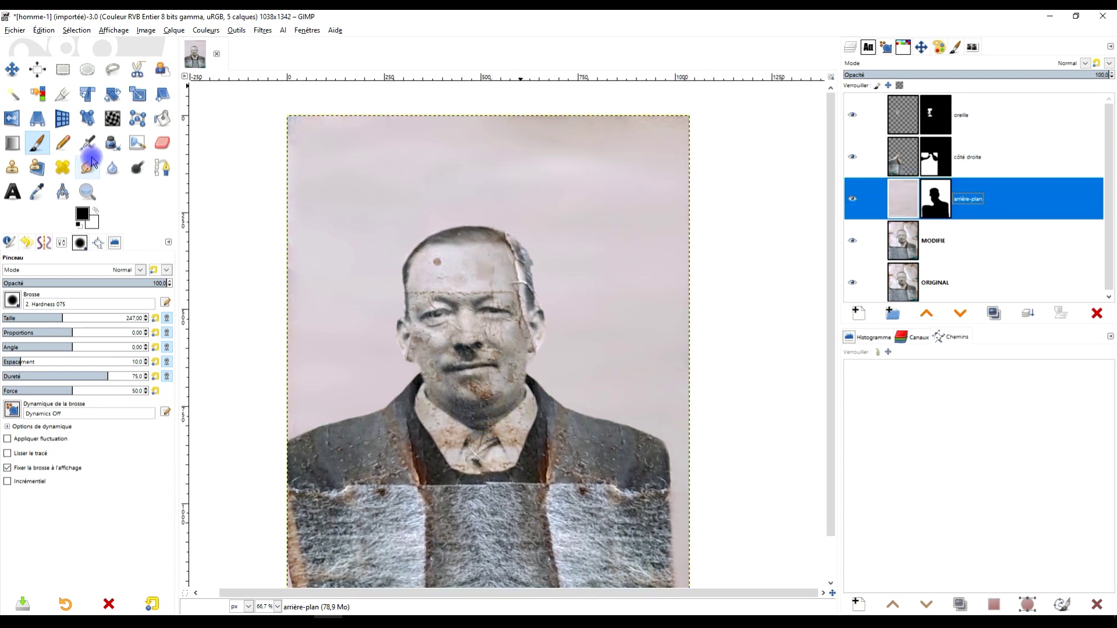
{"action": "left_click", "coordinate": [87, 168]}
{"action": "scroll", "coordinate": [564, 152], "scroll_direction": "up", "scroll_amount": 1}
{"action": "mouse_move", "coordinate": [479, 162]}
{"action": "left_mouse_down"}
{"action": "mouse_move", "coordinate": [708, 113]}
{"action": "mouse_move", "coordinate": [559, 126]}
{"action": "left_mouse_up"}
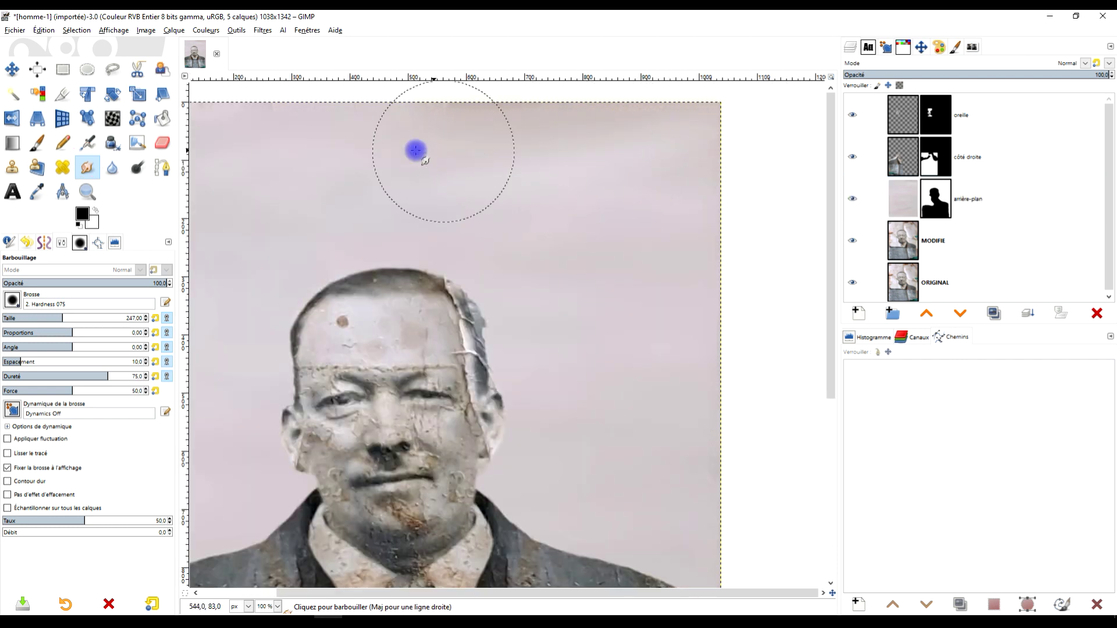
{"action": "mouse_move", "coordinate": [446, 137]}
{"action": "left_mouse_down"}
{"action": "mouse_move", "coordinate": [637, 153]}
{"action": "mouse_move", "coordinate": [451, 152]}
{"action": "left_mouse_up"}
{"action": "mouse_move", "coordinate": [502, 192]}
{"action": "left_mouse_down"}
{"action": "mouse_move", "coordinate": [532, 158]}
{"action": "mouse_move", "coordinate": [638, 192]}
{"action": "left_mouse_up"}
{"action": "mouse_move", "coordinate": [528, 169]}
{"action": "left_mouse_down"}
{"action": "mouse_move", "coordinate": [379, 108]}
{"action": "mouse_move", "coordinate": [342, 111]}
{"action": "mouse_move", "coordinate": [415, 160]}
{"action": "mouse_move", "coordinate": [291, 113]}
{"action": "left_mouse_up"}
{"action": "left_click_drag", "start_coordinate": [600, 169], "coordinate": [545, 142]}
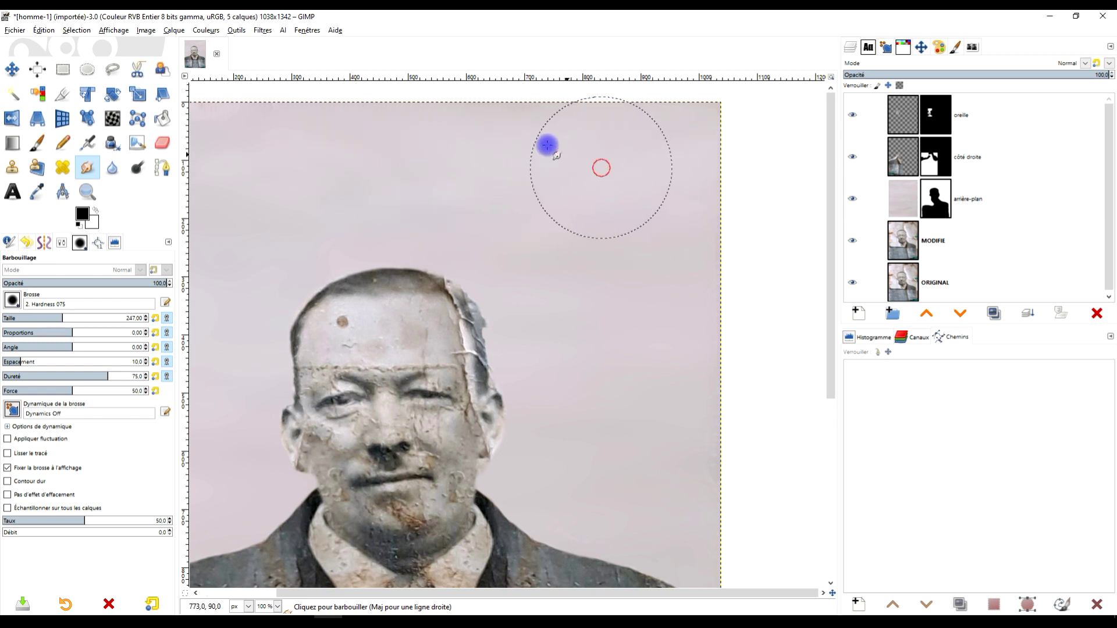
Continue smudging the "arrière-plan" layer along the image's left side and to the right of the head, blending the remaining blotches
{"action": "key", "text": "minus"}
{"action": "key", "text": "plus"}
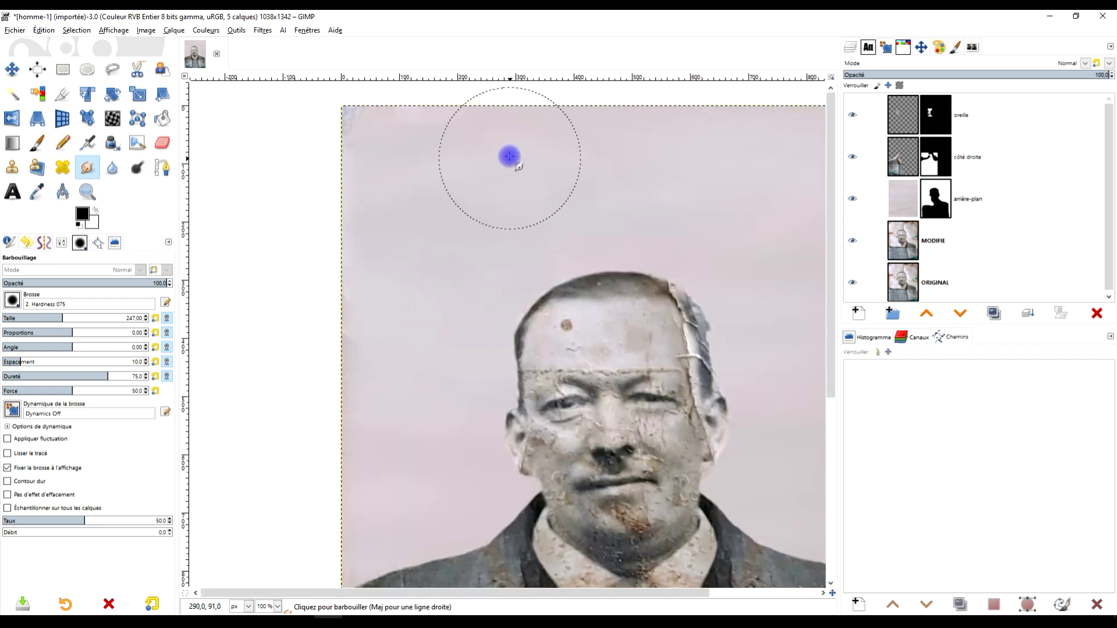
{"action": "mouse_move", "coordinate": [443, 155]}
{"action": "left_mouse_down"}
{"action": "mouse_move", "coordinate": [346, 132]}
{"action": "mouse_move", "coordinate": [368, 296]}
{"action": "mouse_move", "coordinate": [317, 357]}
{"action": "left_mouse_up"}
{"action": "mouse_move", "coordinate": [484, 260]}
{"action": "left_mouse_down"}
{"action": "mouse_move", "coordinate": [326, 285]}
{"action": "mouse_move", "coordinate": [474, 162]}
{"action": "mouse_move", "coordinate": [581, 185]}
{"action": "mouse_move", "coordinate": [595, 244]}
{"action": "mouse_move", "coordinate": [783, 297]}
{"action": "mouse_move", "coordinate": [723, 330]}
{"action": "left_mouse_up"}
{"action": "scroll", "coordinate": [663, 349], "scroll_direction": "down", "scroll_amount": 5}
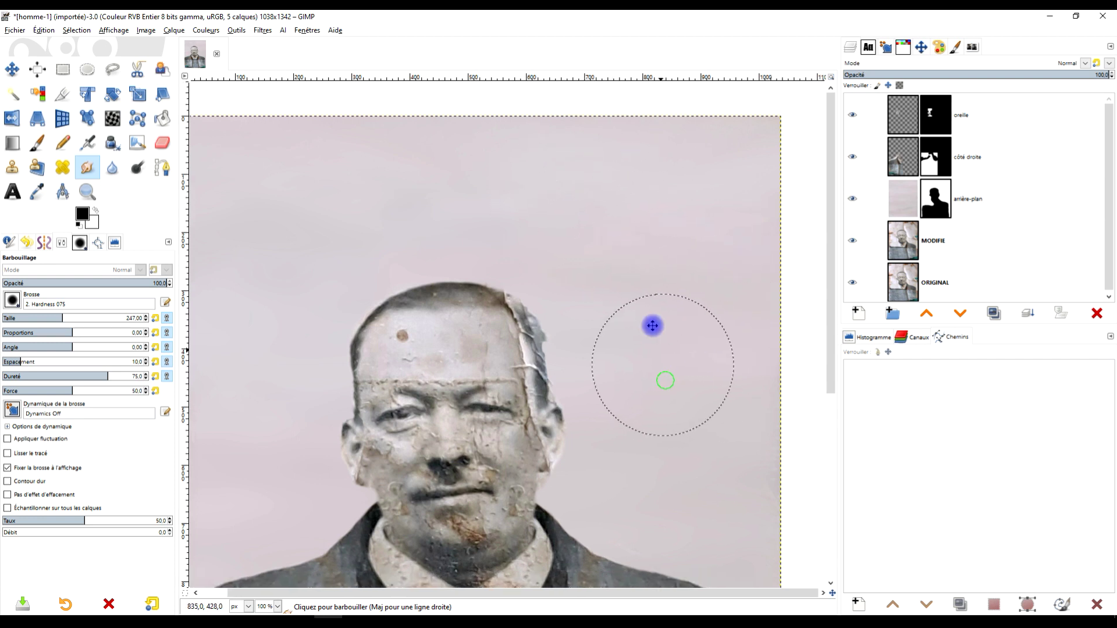
{"action": "left_click_drag", "start_coordinate": [695, 217], "coordinate": [761, 302]}
{"action": "scroll", "coordinate": [727, 326], "scroll_direction": "down", "scroll_amount": 2}
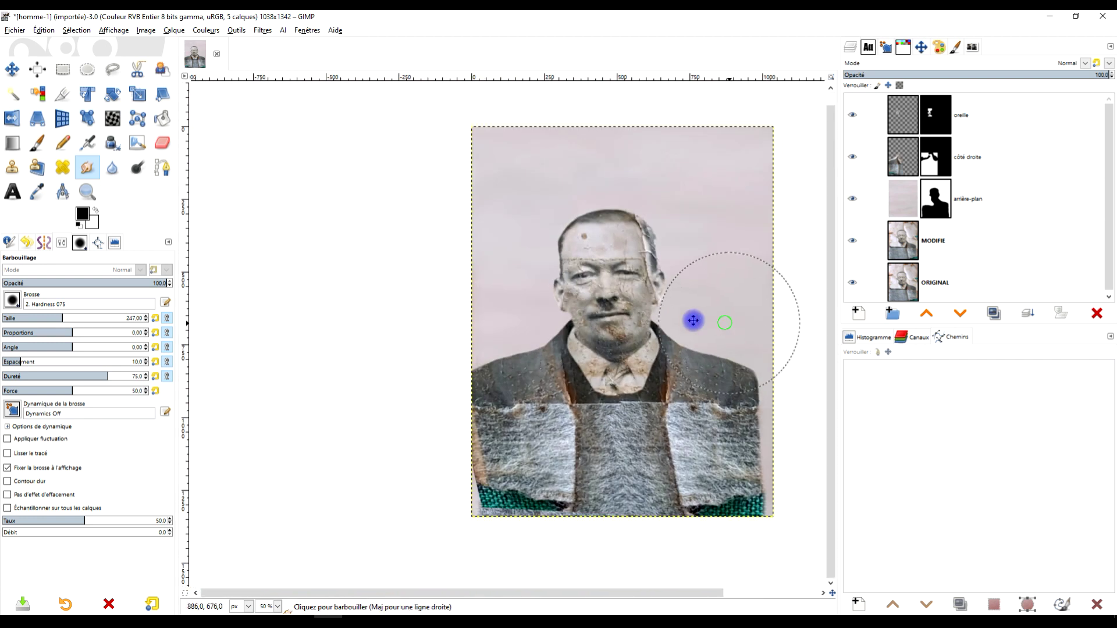
{"action": "scroll", "coordinate": [634, 314], "scroll_direction": "up", "scroll_amount": 1}
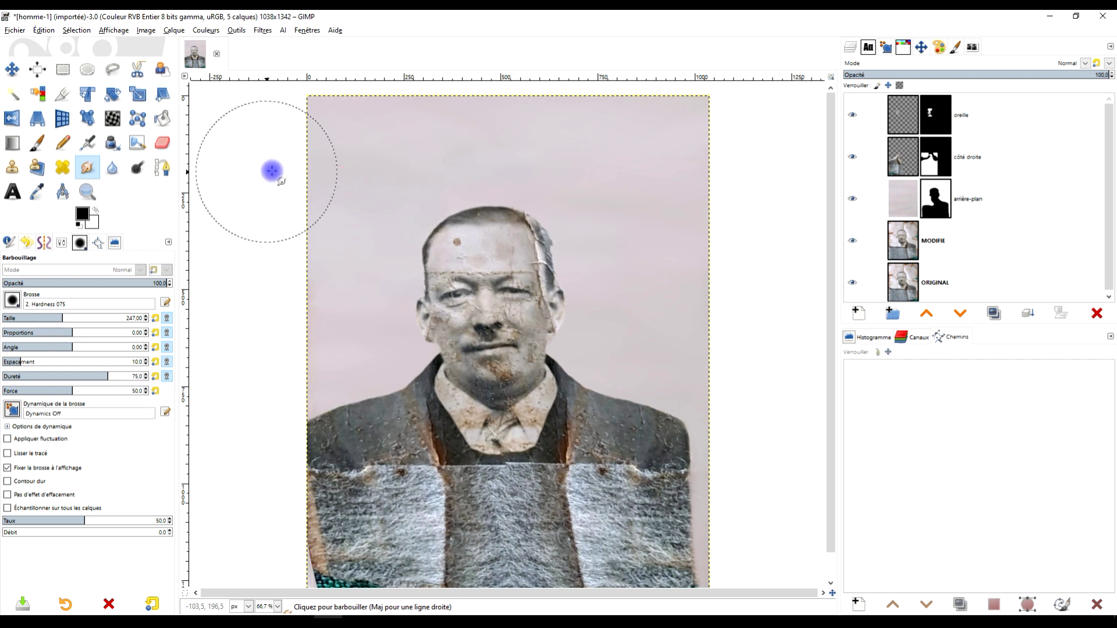
{"action": "left_click_drag", "start_coordinate": [612, 201], "coordinate": [674, 202]}
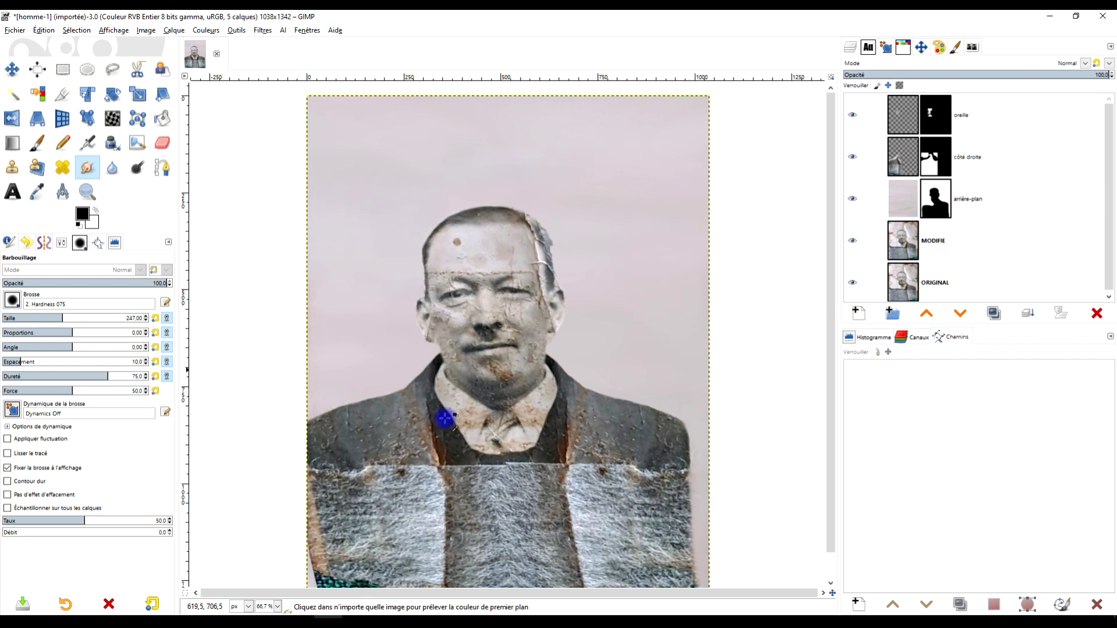
Inspect the face, collar, jacket and smoothed background of the composite up close and as a whole
{"action": "scroll", "coordinate": [319, 399], "scroll_direction": "up", "scroll_amount": 2}
{"action": "left_click_drag", "start_coordinate": [505, 419], "coordinate": [399, 473]}
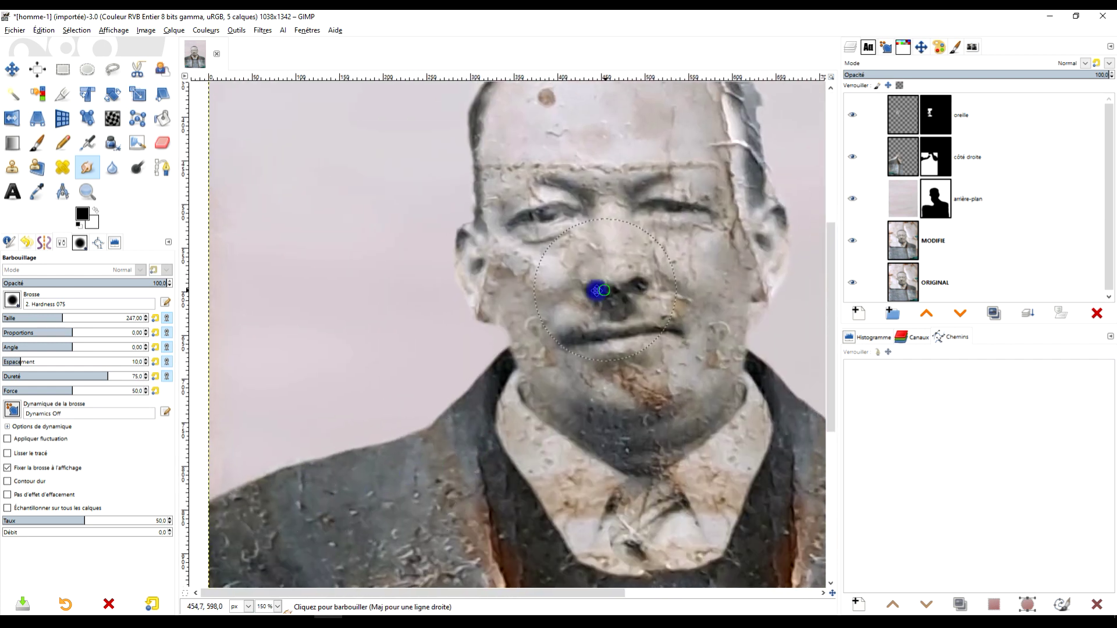
{"action": "scroll", "coordinate": [416, 416], "scroll_direction": "down", "scroll_amount": 1}
{"action": "scroll", "coordinate": [497, 366], "scroll_direction": "down", "scroll_amount": 1}
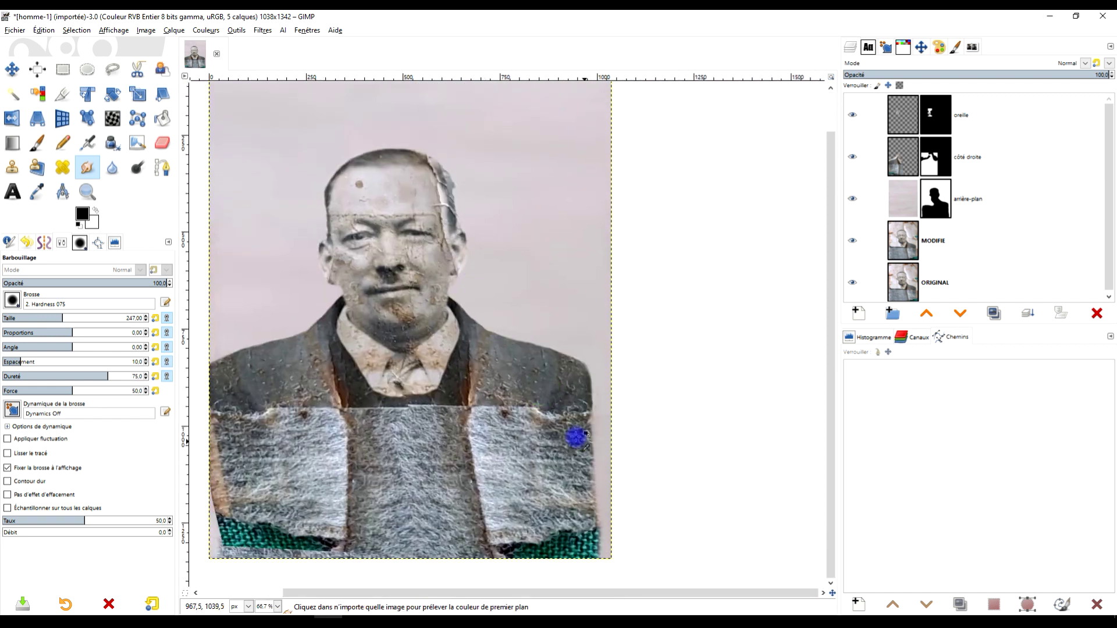
{"action": "scroll", "coordinate": [579, 439], "scroll_direction": "up", "scroll_amount": 2}
{"action": "scroll", "coordinate": [639, 422], "scroll_direction": "down", "scroll_amount": 2}
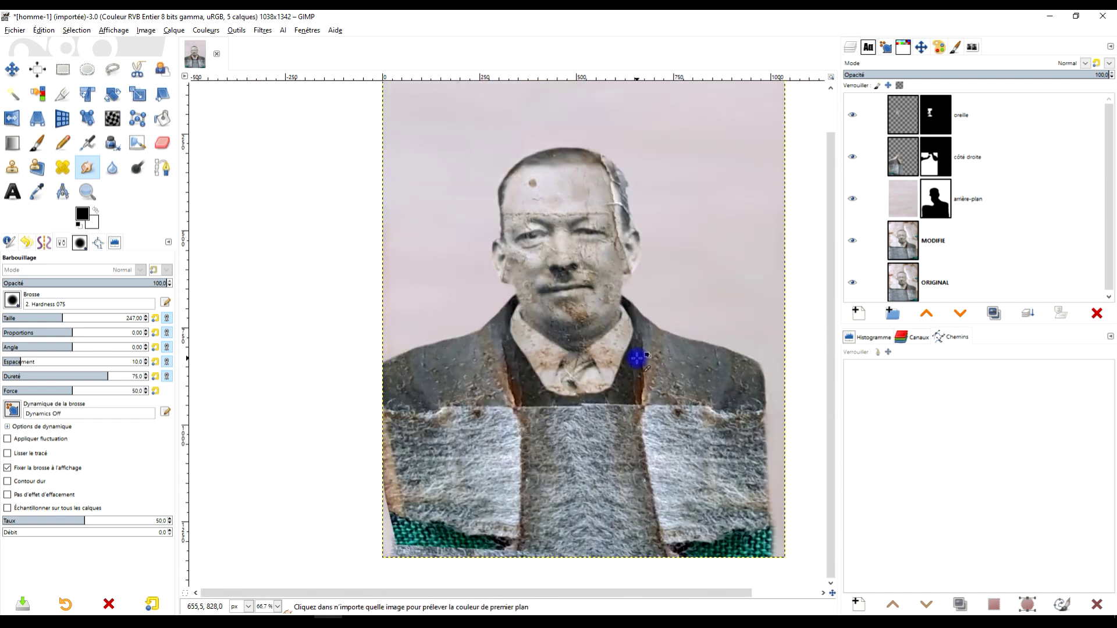
{"action": "scroll", "coordinate": [636, 357], "scroll_direction": "up", "scroll_amount": 1}
{"action": "scroll", "coordinate": [579, 387], "scroll_direction": "down", "scroll_amount": 1}
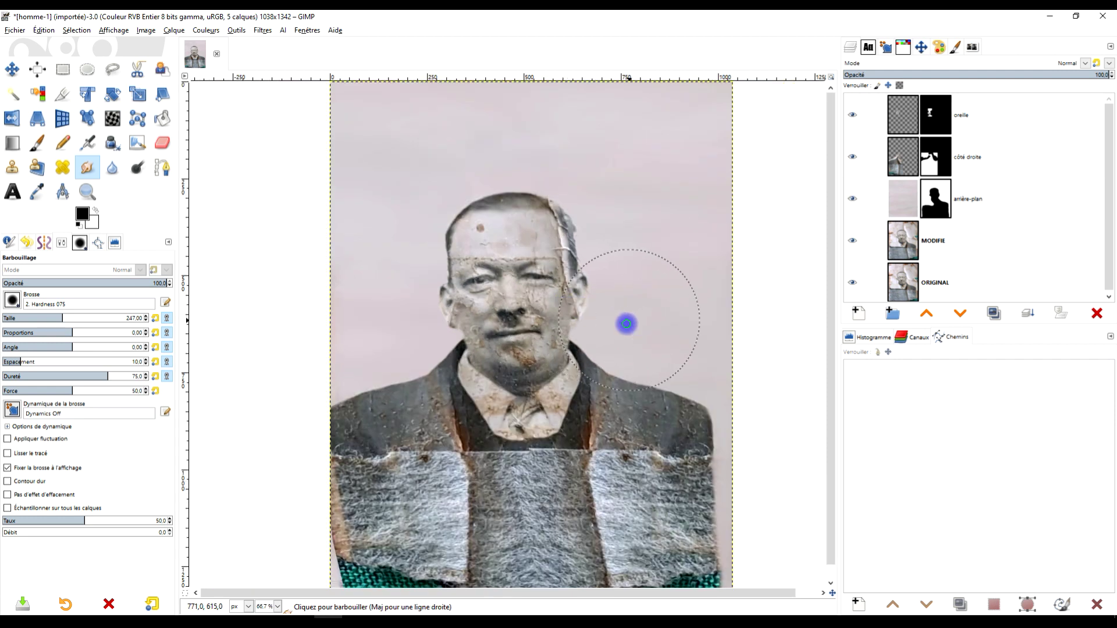
{"action": "scroll", "coordinate": [626, 324], "scroll_direction": "down", "scroll_amount": 1}
{"action": "scroll", "coordinate": [594, 359], "scroll_direction": "up", "scroll_amount": 1}
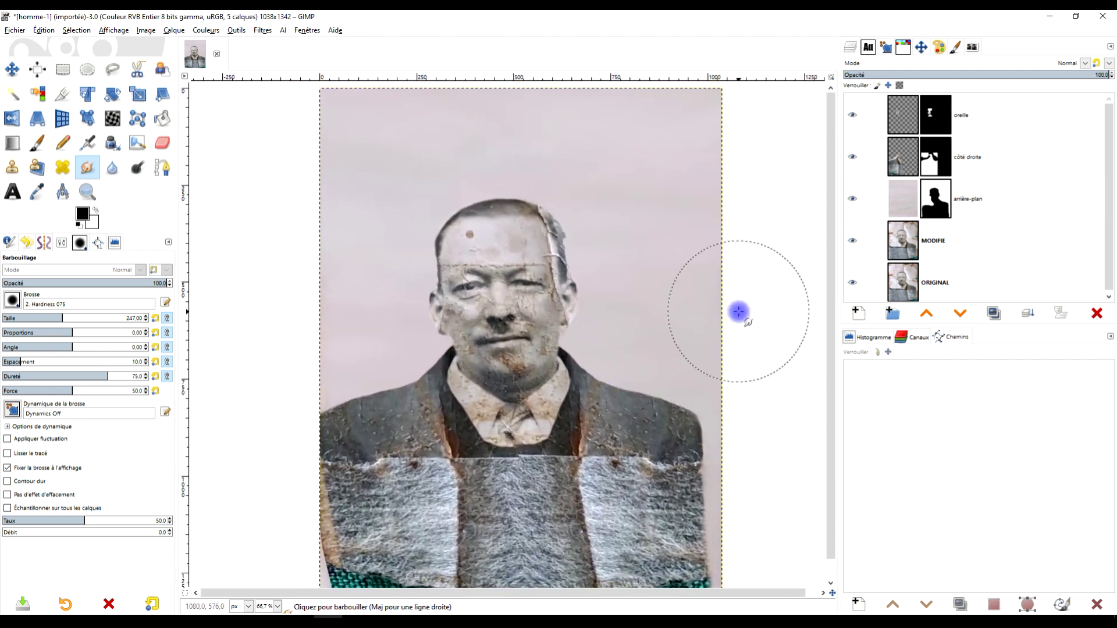
Save the project as "restauration grand père.xcf" in the "arrière-grand-père" folder
{"action": "left_click", "coordinate": [21, 33]}
{"action": "left_click", "coordinate": [186, 163]}
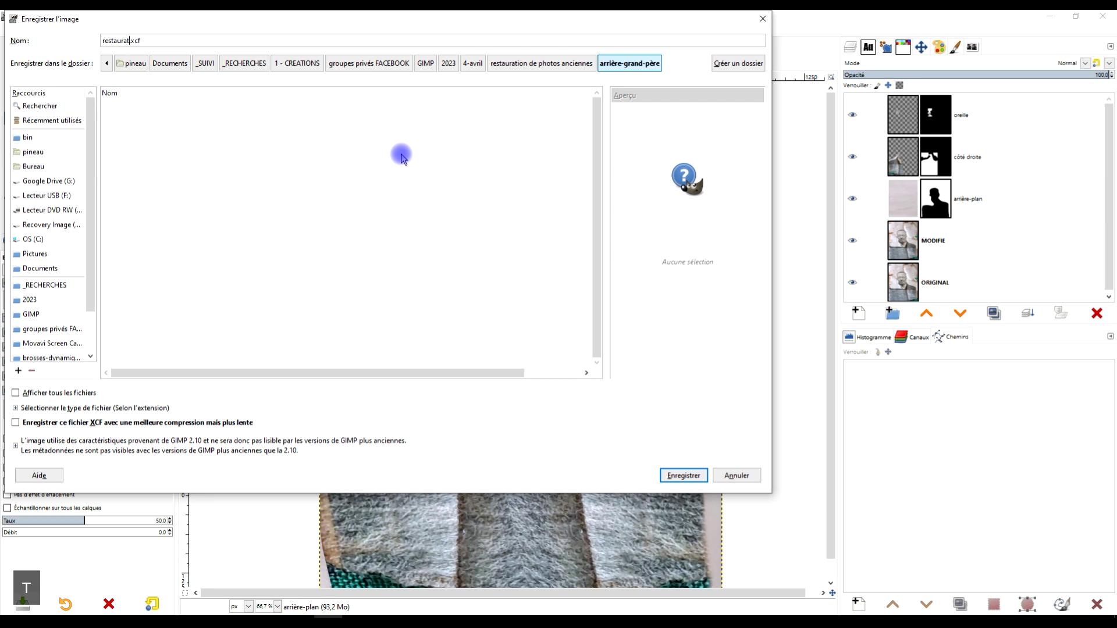
{"action": "type", "text": "grand p"}
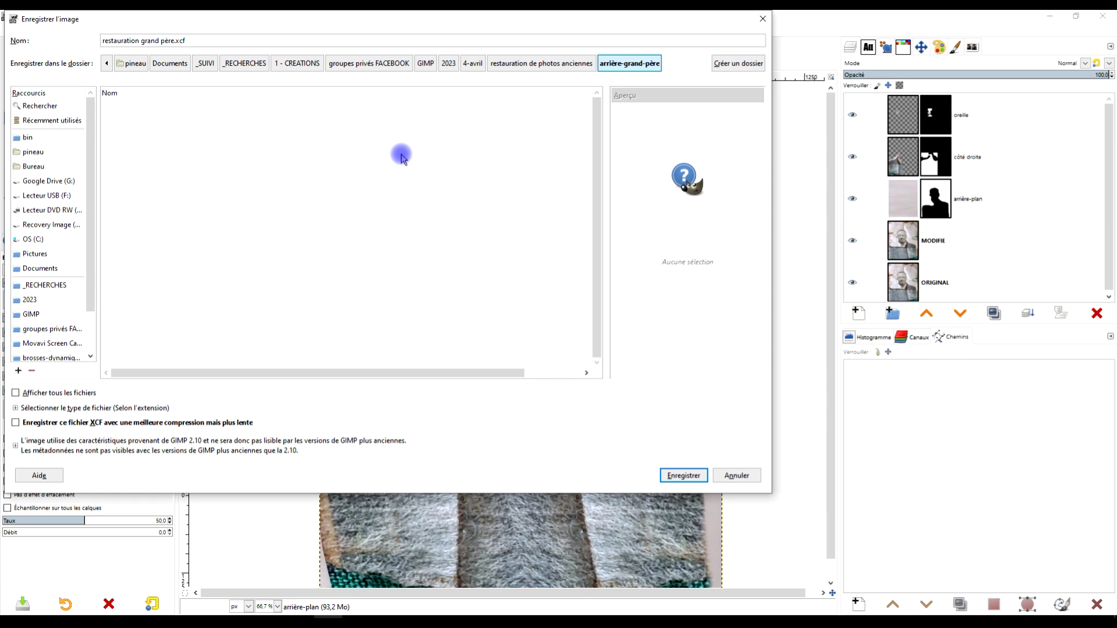
{"action": "type", "text": "ère"}
{"action": "key", "text": "Return"}
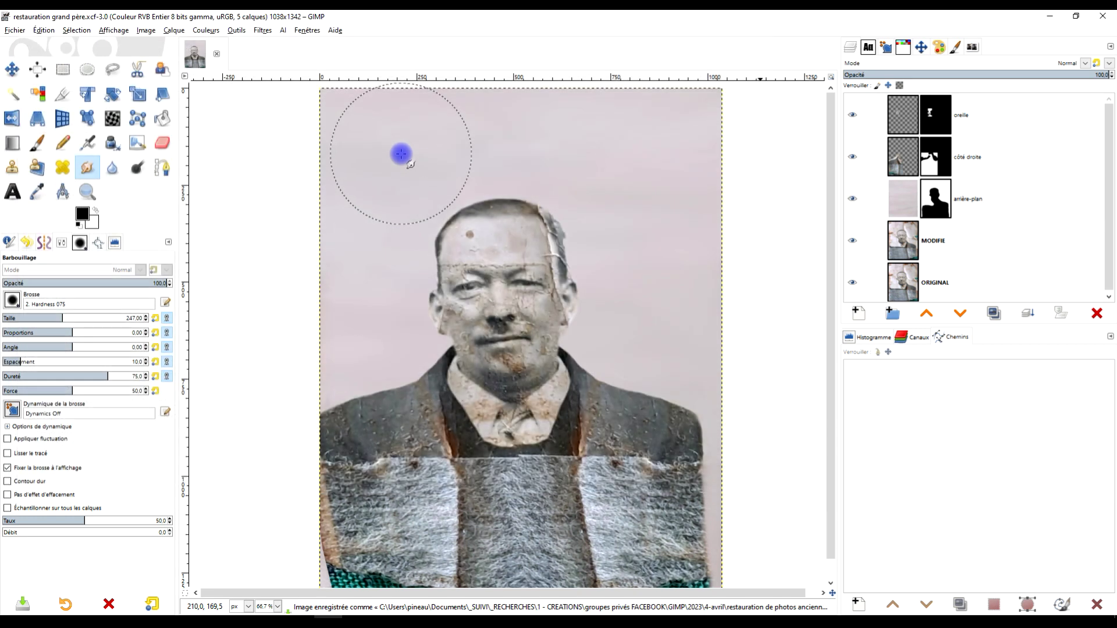
Create a layer from the visible image above "oreille" and name it "étape 1 - restaurer les parties manquantes et arrière-plan"
{"action": "right_click", "coordinate": [902, 111]}
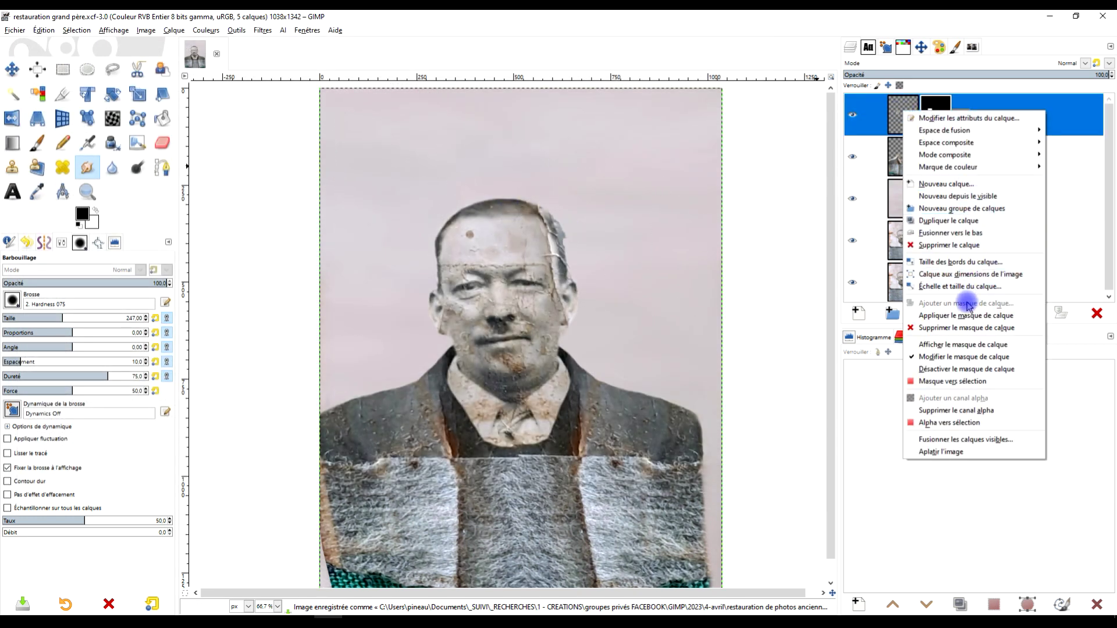
{"action": "left_click", "coordinate": [975, 196]}
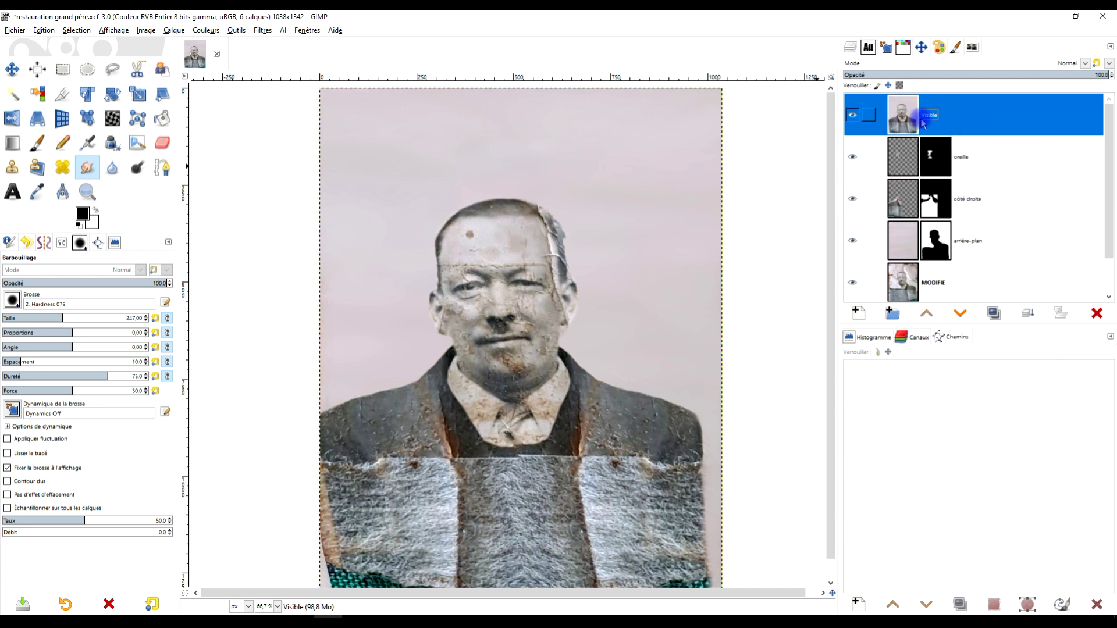
{"action": "double_click", "coordinate": [928, 117]}
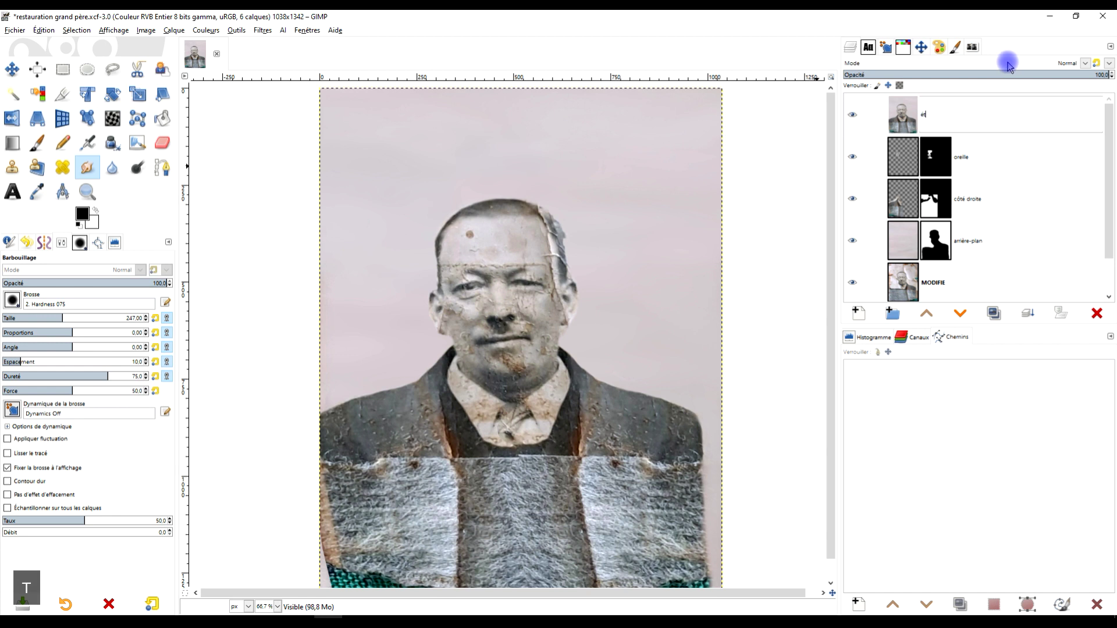
{"action": "type", "text": "étape 1 - "}
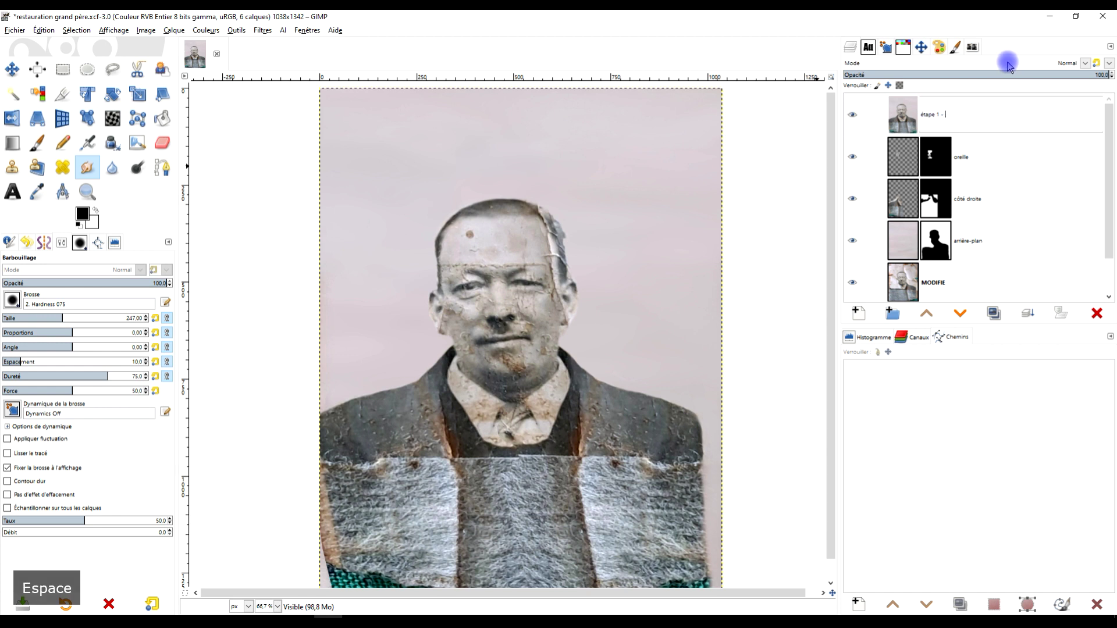
{"action": "type", "text": "constitu"}
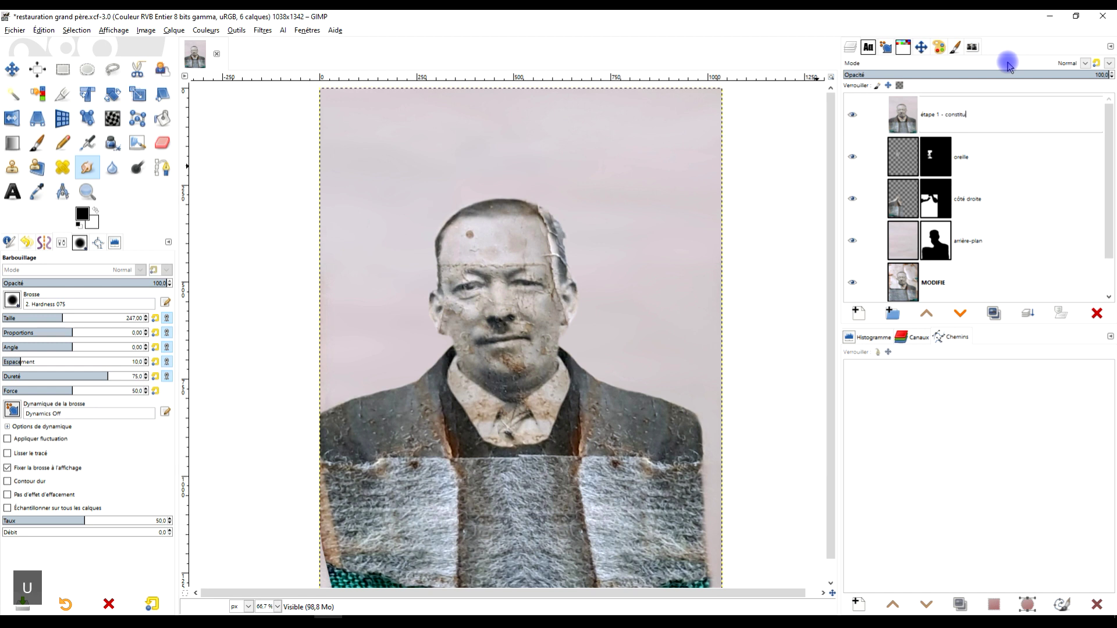
{"action": "key", "text": "BackSpace"}
{"action": "key", "text": "BackSpace"}
{"action": "key", "text": "BackSpace"}
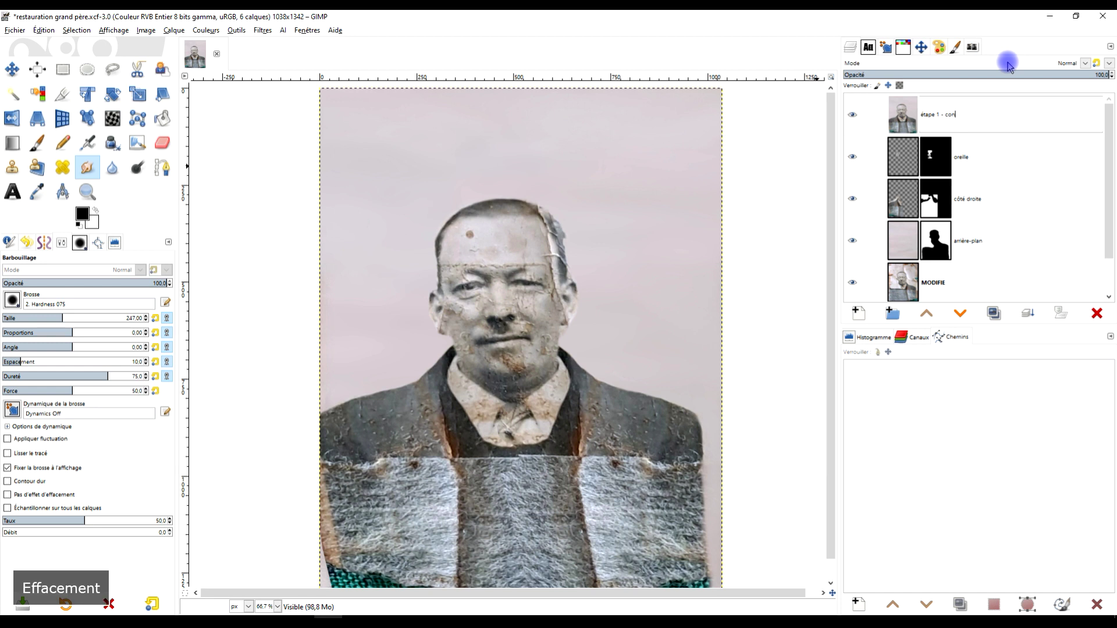
{"action": "type", "text": "r"}
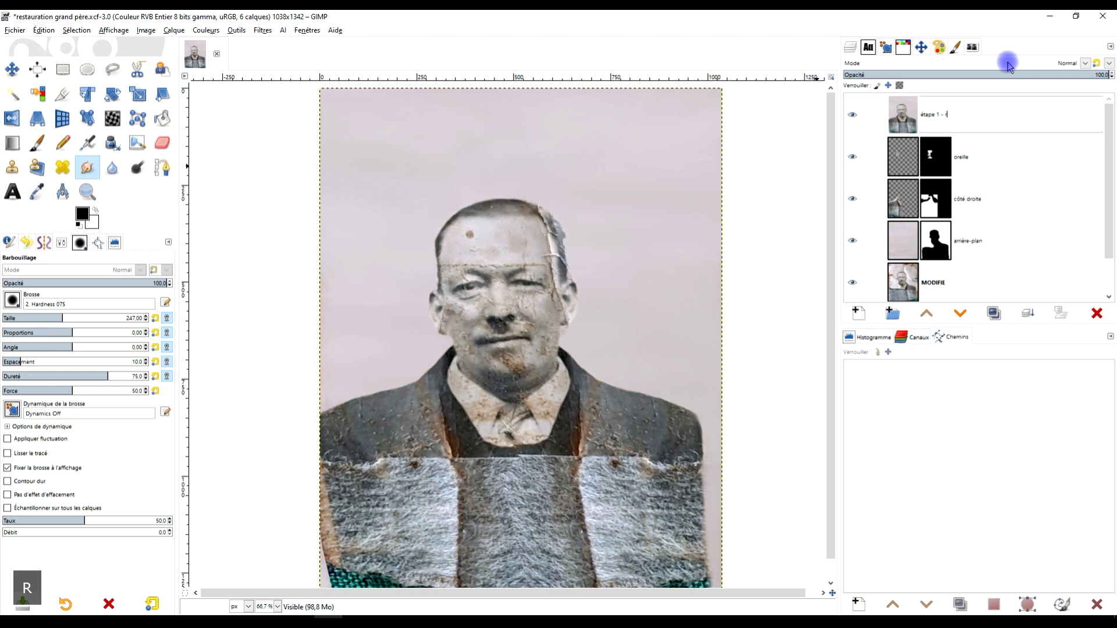
{"action": "type", "text": "estaurer "}
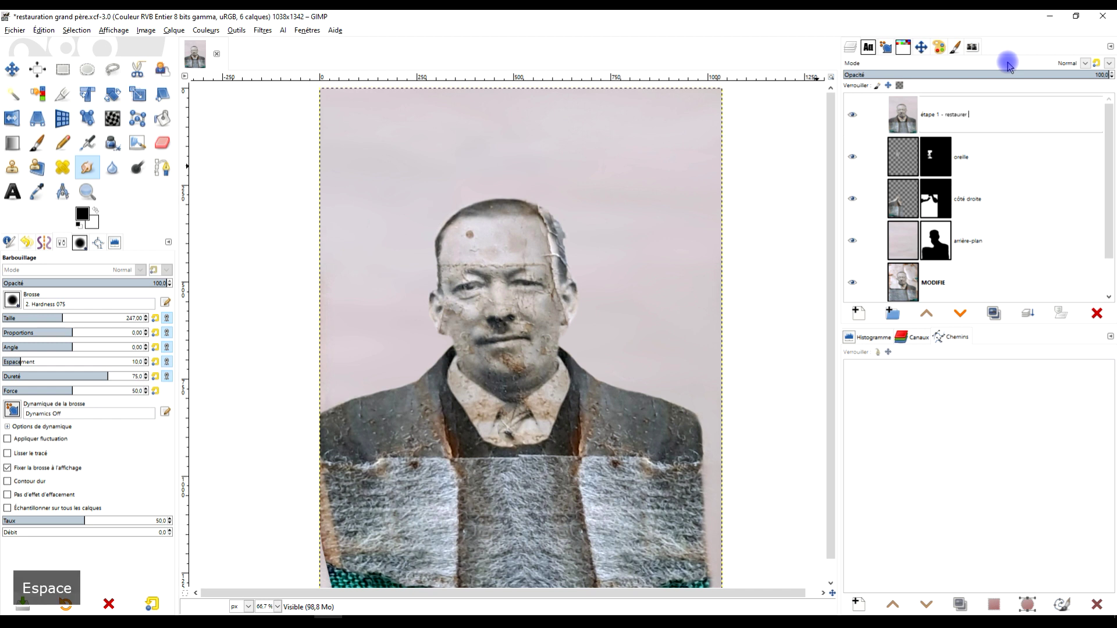
{"action": "type", "text": "les parties manquan"}
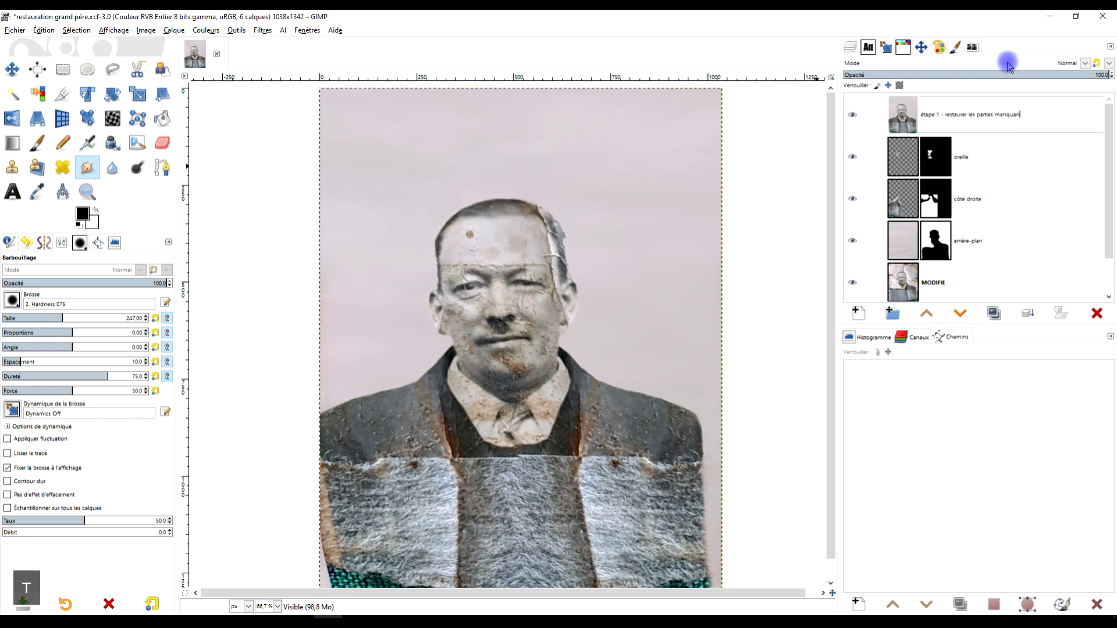
{"action": "type", "text": "tes et arrièrep"}
{"action": "key", "text": "BackSpace"}
{"action": "type", "text": "-plan"}
{"action": "key", "text": "Return"}
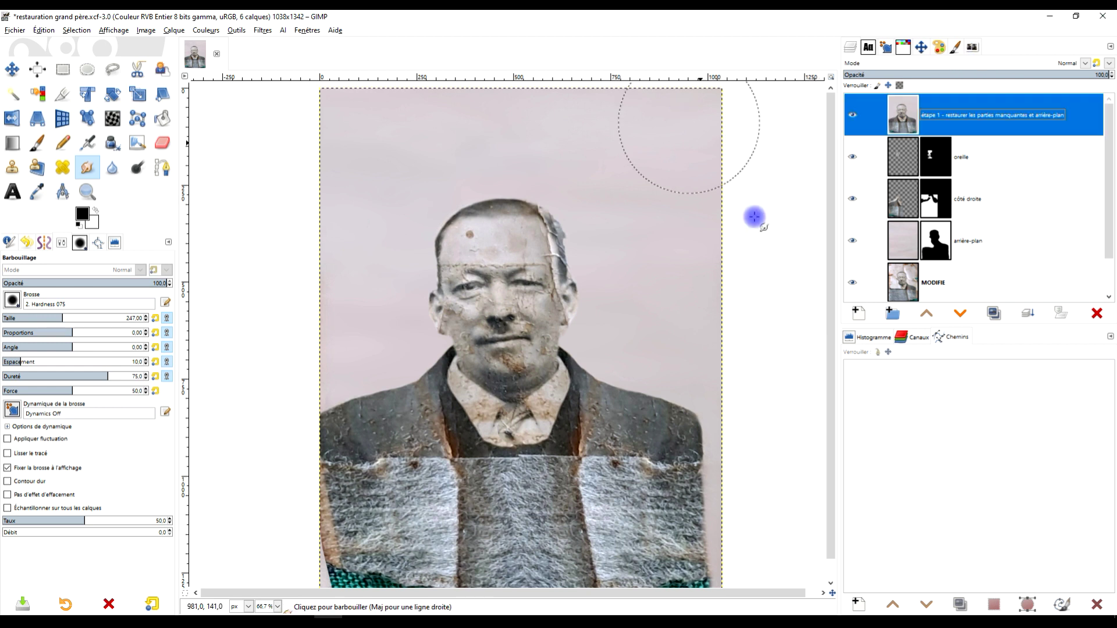
Remove the brown spot on the forehead with the Heal tool at brush size 210, sampling clean skin beside it
{"action": "scroll", "coordinate": [517, 263], "scroll_direction": "up", "scroll_amount": 3}
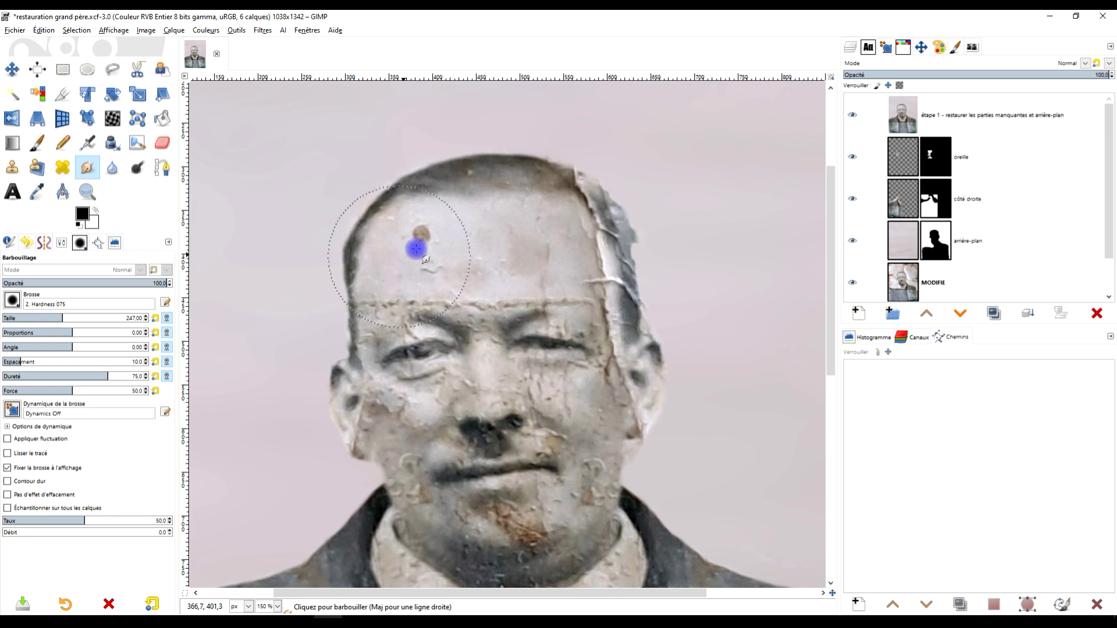
{"action": "scroll", "coordinate": [416, 249], "scroll_direction": "up", "scroll_amount": 3}
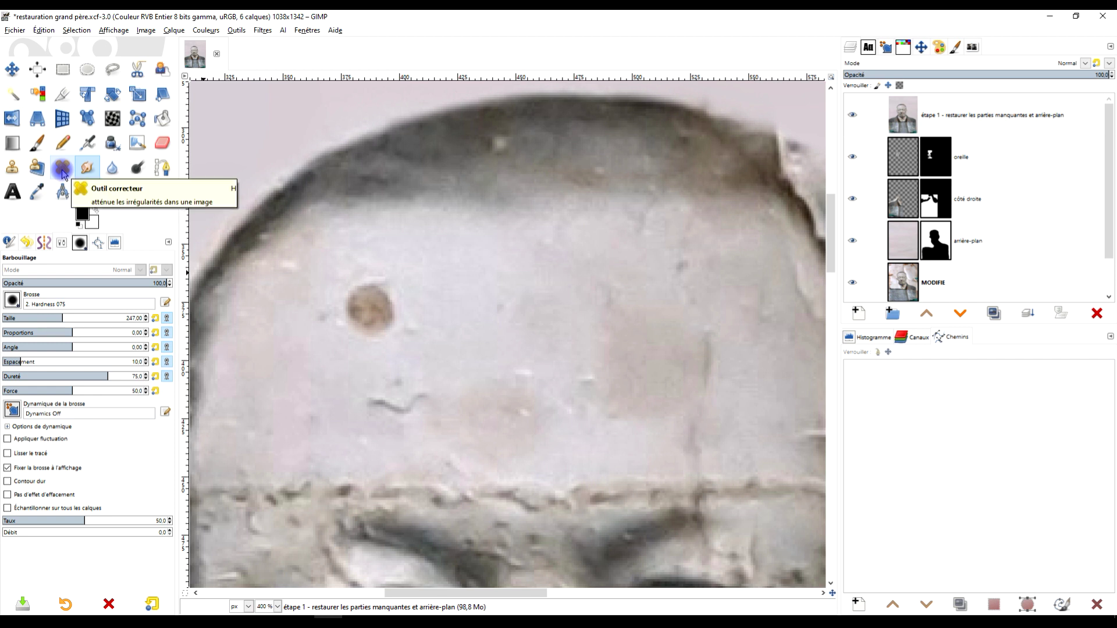
{"action": "left_click", "coordinate": [62, 168]}
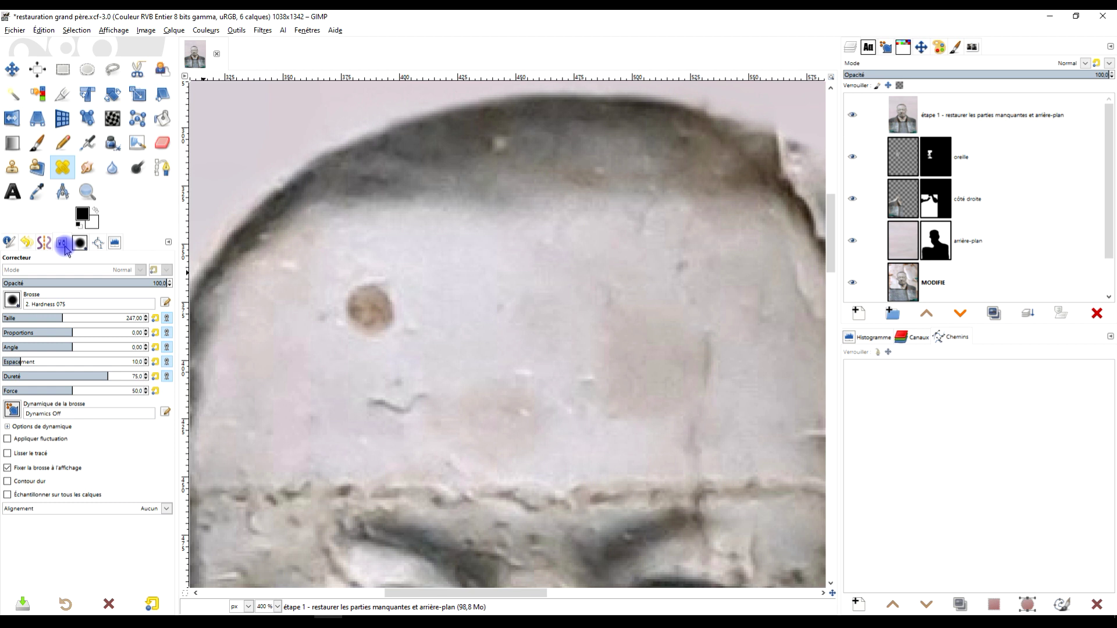
{"action": "left_click", "coordinate": [12, 300]}
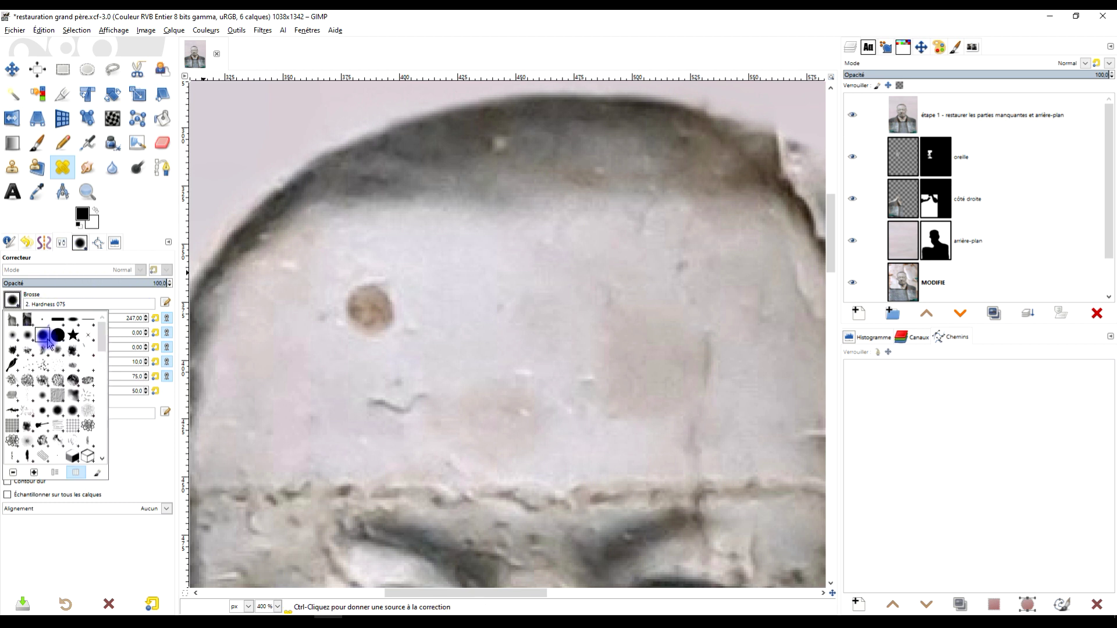
{"action": "left_click", "coordinate": [147, 221]}
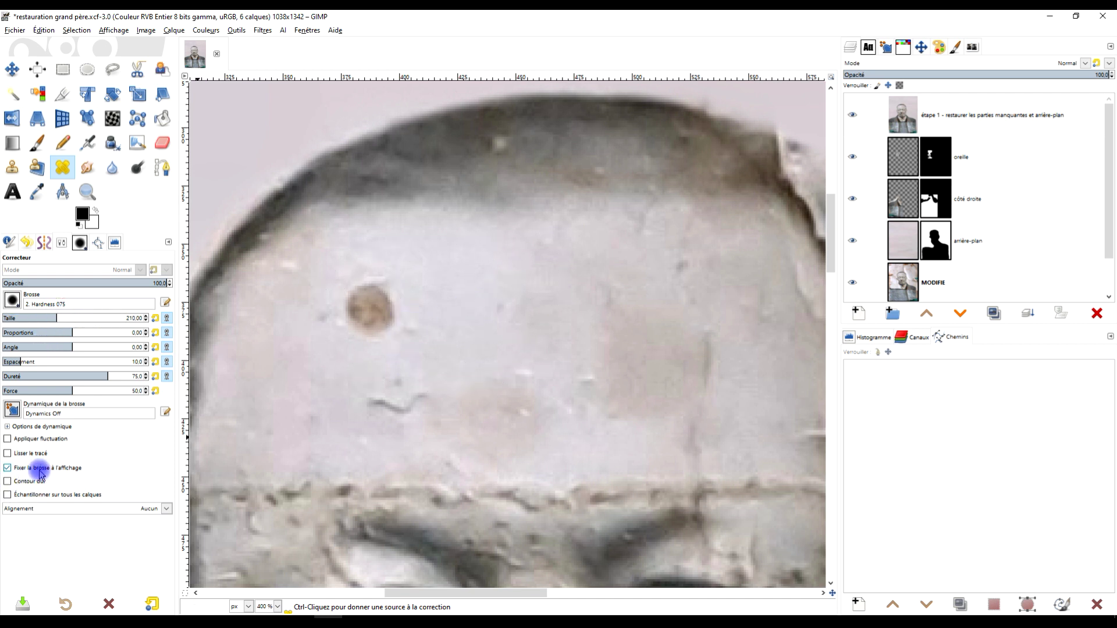
{"action": "scroll", "coordinate": [444, 297], "scroll_direction": "up", "scroll_amount": 1}
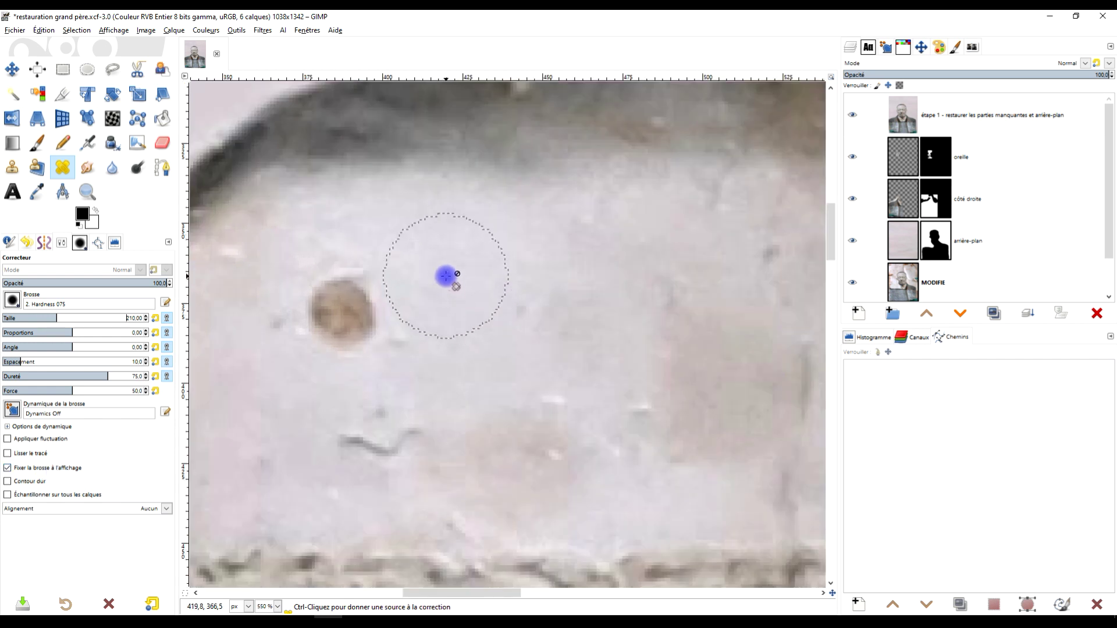
{"action": "left_click", "coordinate": [446, 276], "text": "ctrl"}
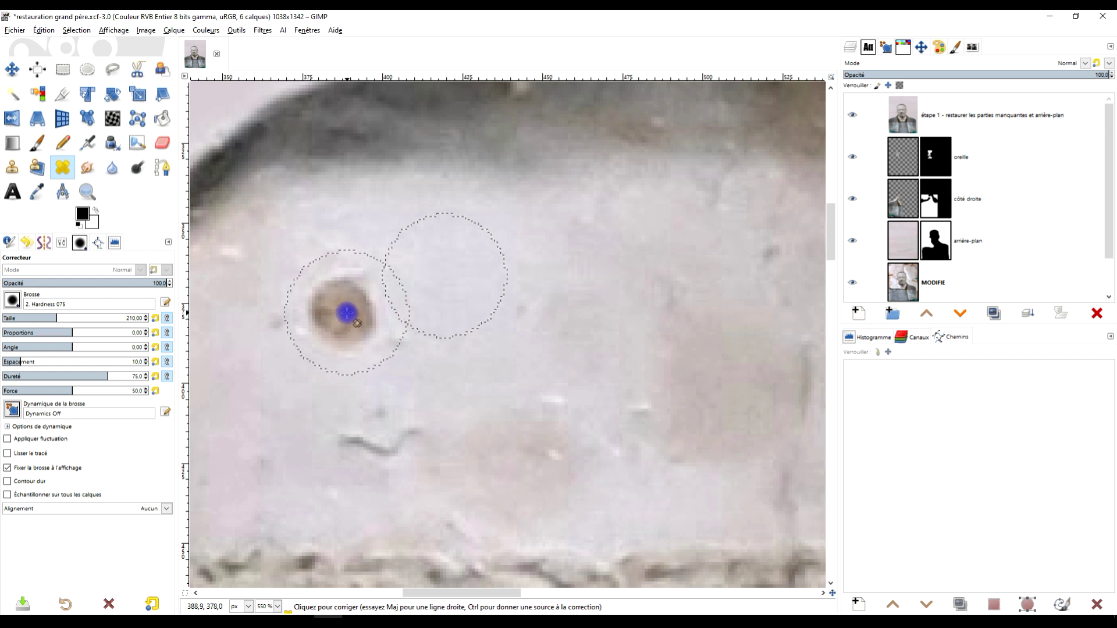
{"action": "left_click", "coordinate": [346, 313]}
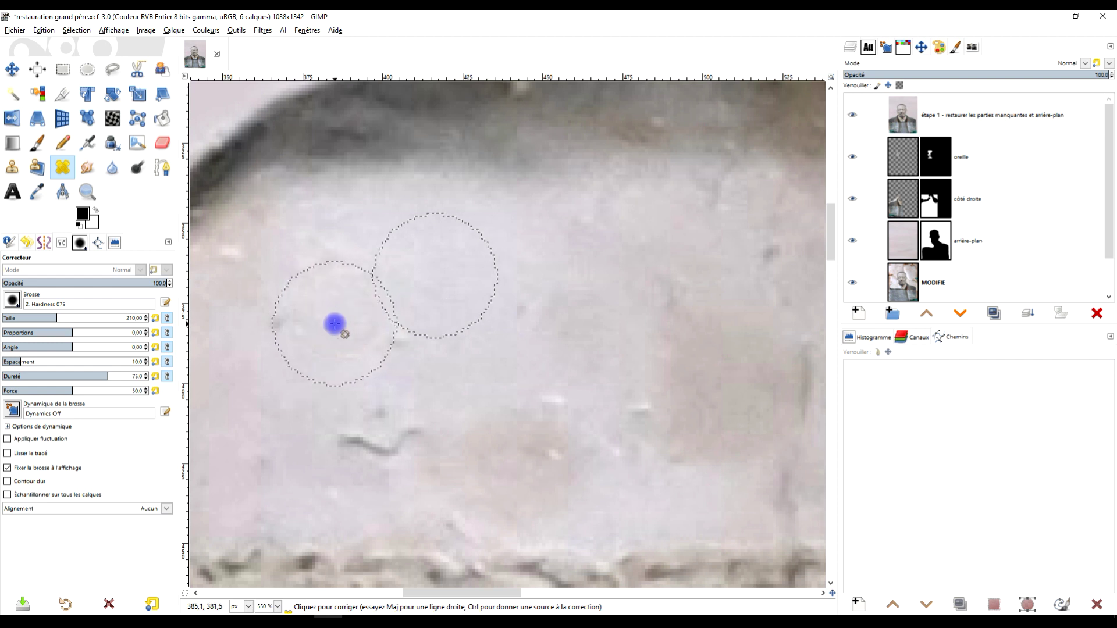
Heal the small dark specks on the middle of the forehead with clean skin sampled nearby
{"action": "left_click_drag", "start_coordinate": [339, 324], "coordinate": [307, 324]}
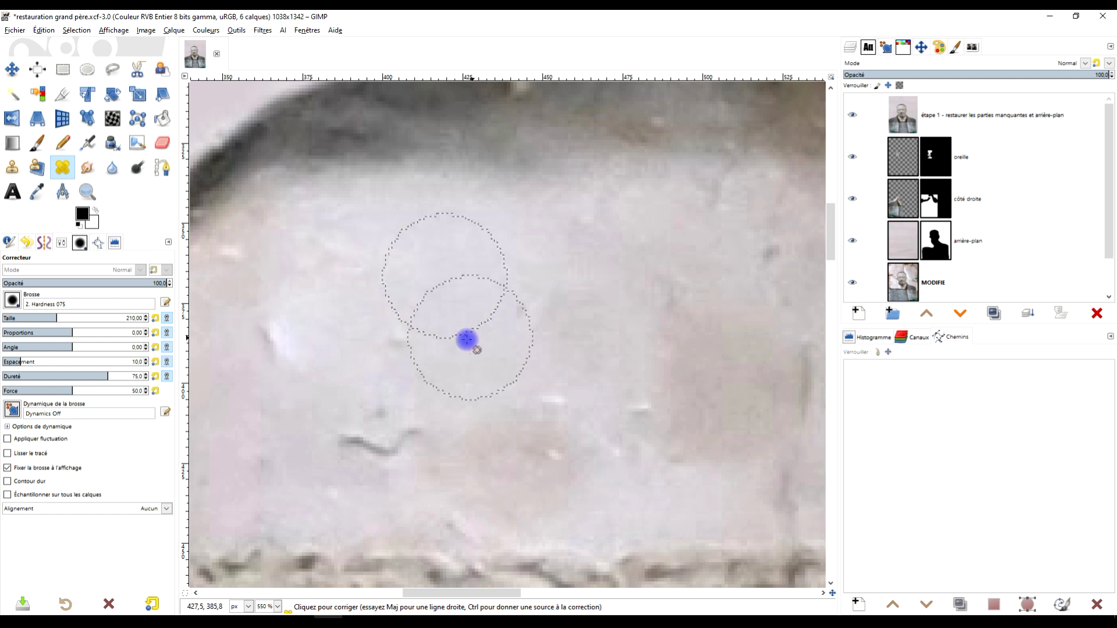
{"action": "left_click", "coordinate": [456, 281], "text": "ctrl"}
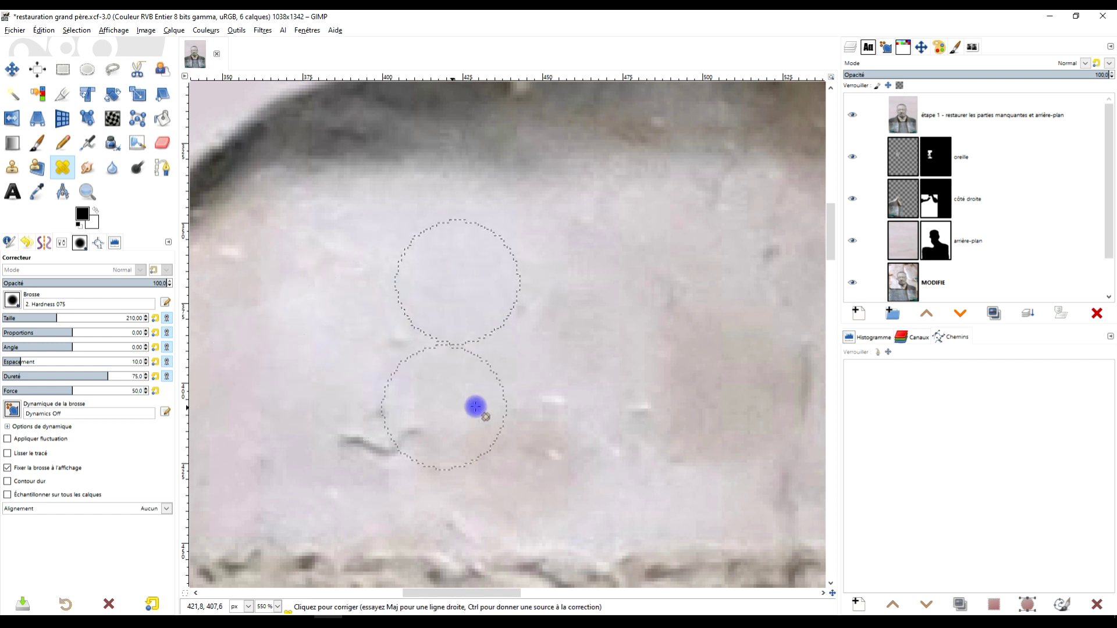
{"action": "scroll", "coordinate": [463, 388], "scroll_direction": "right", "scroll_amount": 5}
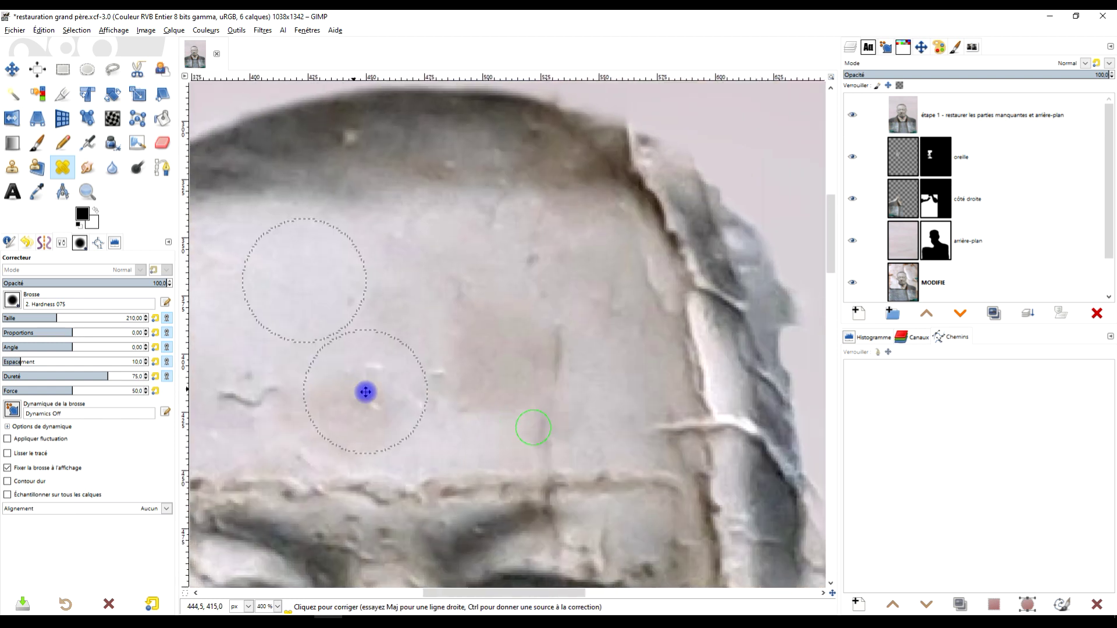
Heal the dark spot and the thin vertical line on the right side of the forehead, resampling nearby clean skin
{"action": "scroll", "coordinate": [372, 298], "scroll_direction": "up", "scroll_amount": 4}
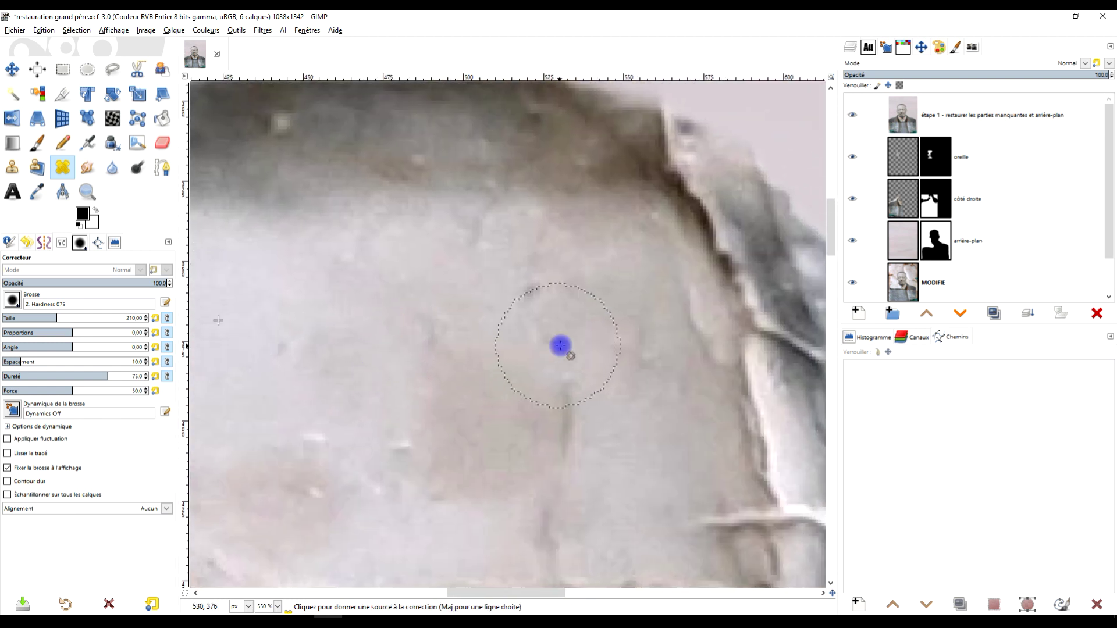
{"action": "key", "text": "ctrl"}
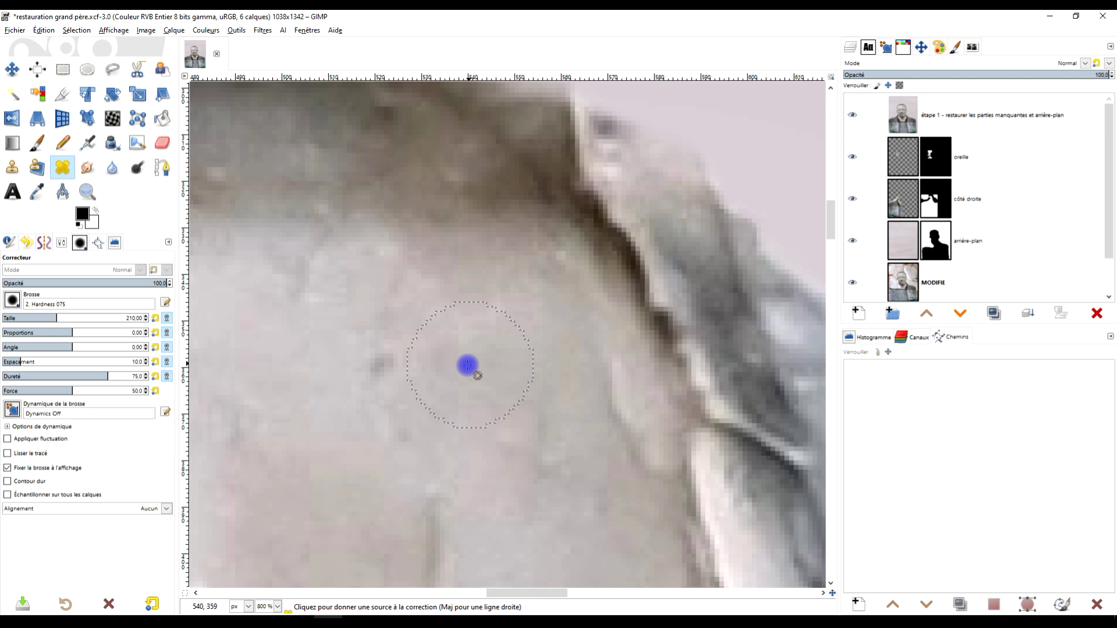
{"action": "left_click", "coordinate": [476, 368], "text": "ctrl"}
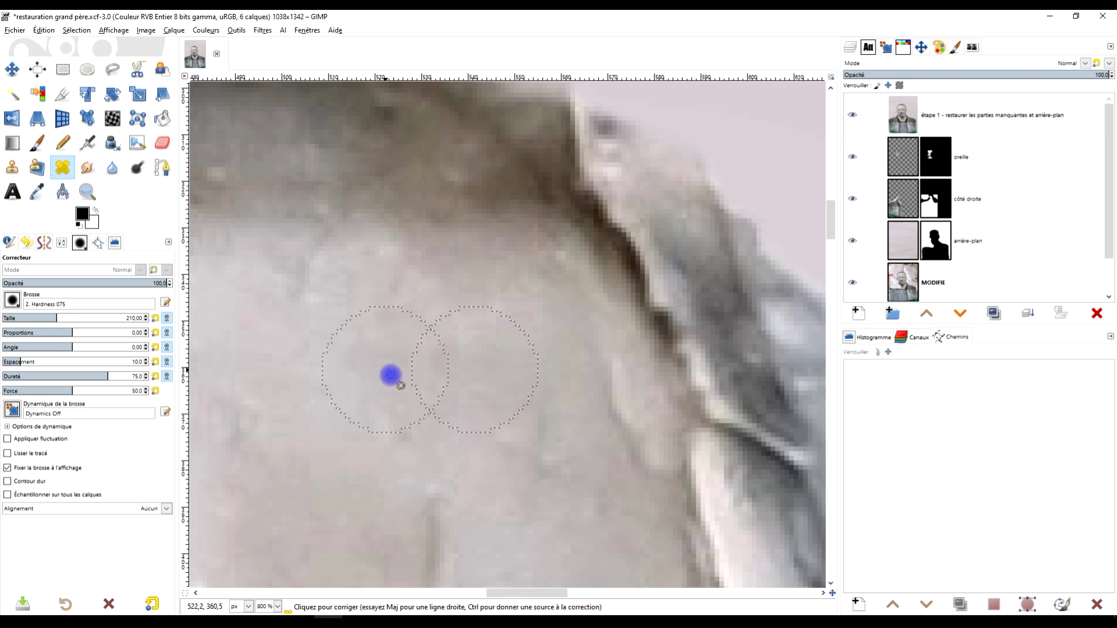
{"action": "scroll", "coordinate": [421, 450], "scroll_direction": "down", "scroll_amount": 5}
{"action": "scroll", "coordinate": [445, 344], "scroll_direction": "left", "scroll_amount": 1}
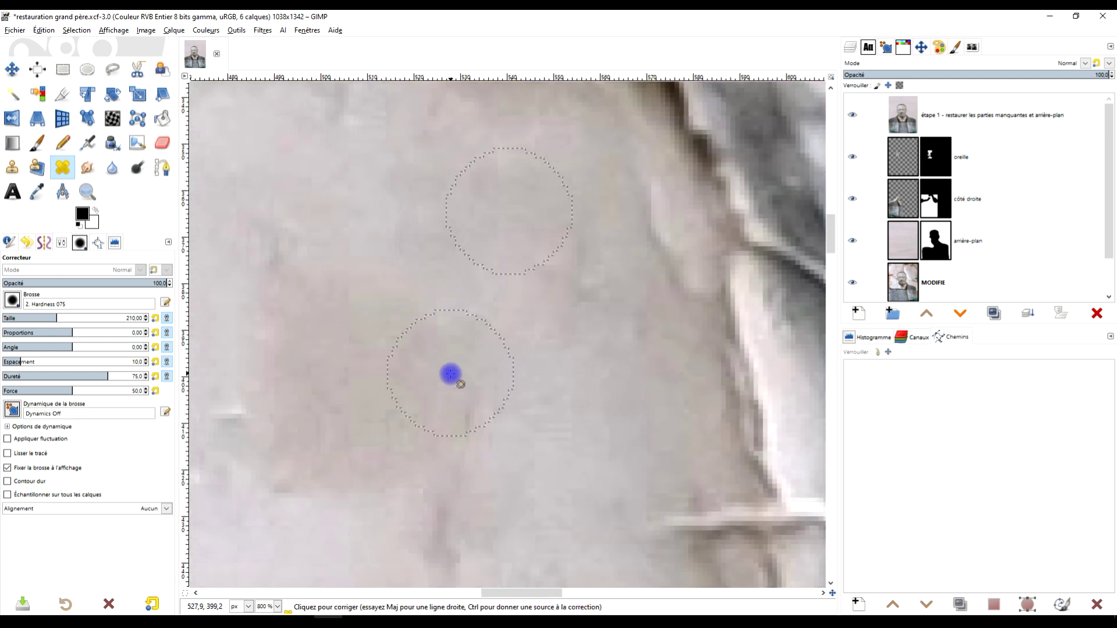
{"action": "left_click", "coordinate": [510, 361], "text": "ctrl"}
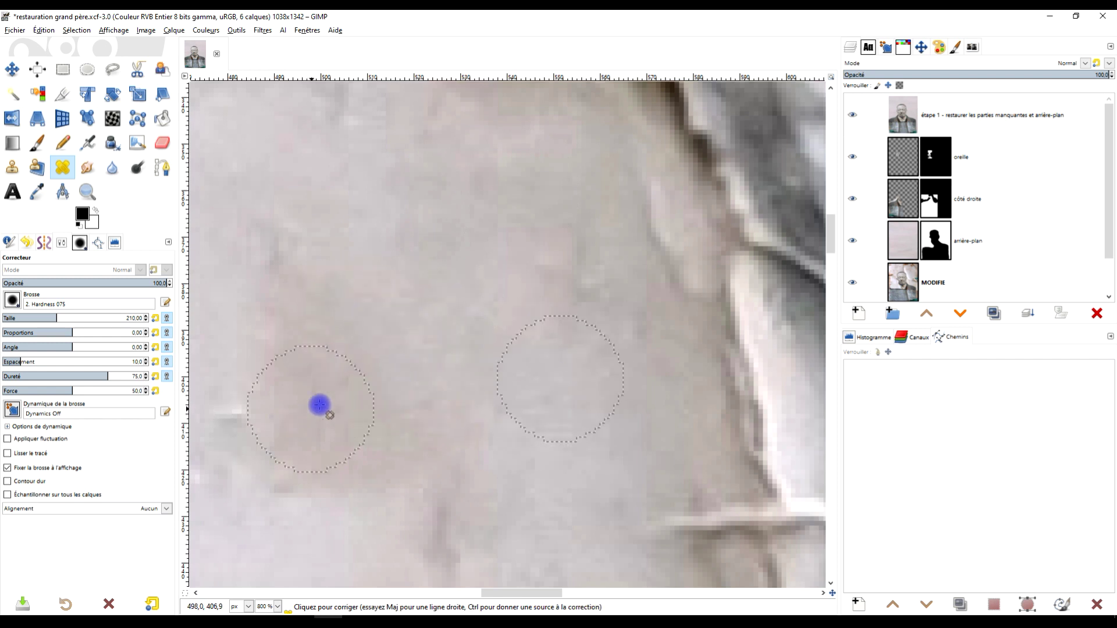
Heal the small white specks beside the brownish patches in the middle of the forehead
{"action": "scroll", "coordinate": [407, 395], "scroll_direction": "left", "scroll_amount": 4}
{"action": "left_click", "coordinate": [399, 289], "text": "ctrl"}
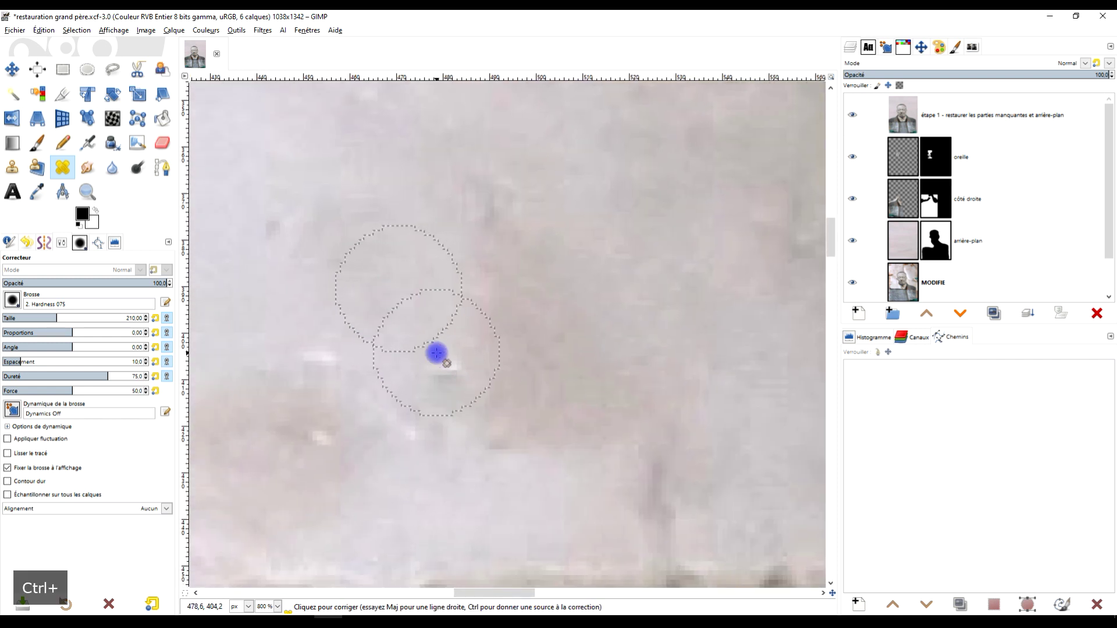
{"action": "scroll", "coordinate": [542, 351], "scroll_direction": "left", "scroll_amount": 3}
{"action": "left_click", "coordinate": [444, 318], "text": "ctrl"}
{"action": "left_click", "coordinate": [405, 346], "text": "ctrl"}
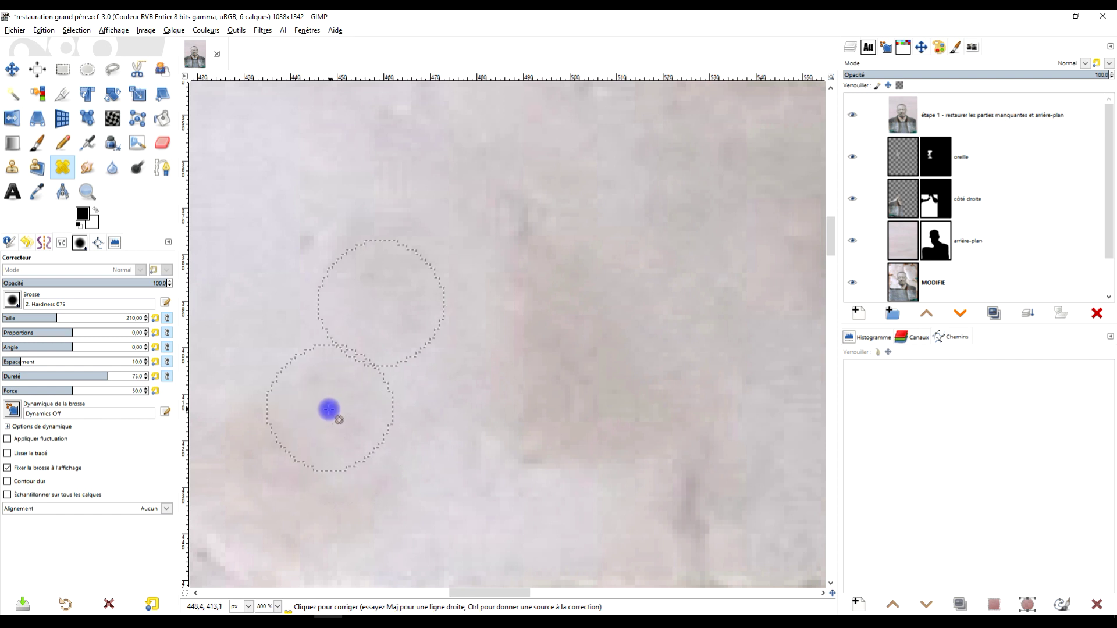
Heal the dark curved scratch and the spot above it on the lower left forehead, sampling clean skin nearby
{"action": "scroll", "coordinate": [329, 410], "scroll_direction": "down", "scroll_amount": 3}
{"action": "scroll", "coordinate": [326, 366], "scroll_direction": "up", "scroll_amount": 2}
{"action": "scroll", "coordinate": [427, 374], "scroll_direction": "down", "scroll_amount": 1}
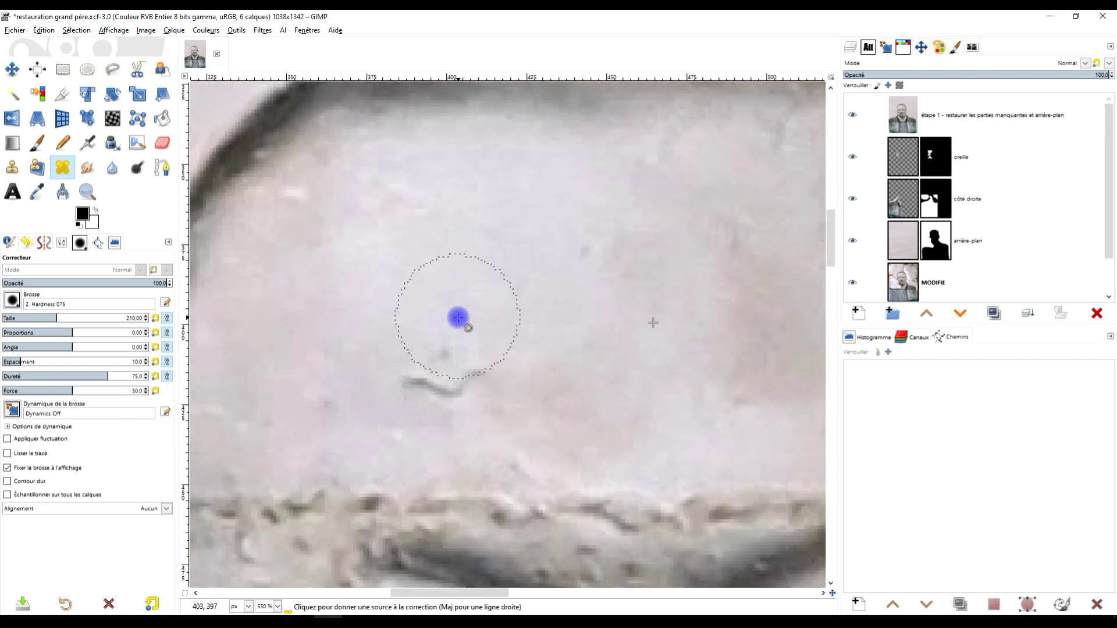
{"action": "scroll", "coordinate": [457, 317], "scroll_direction": "up", "scroll_amount": 1}
{"action": "left_click", "coordinate": [504, 282], "text": "ctrl"}
{"action": "left_click_drag", "start_coordinate": [435, 395], "coordinate": [411, 397]}
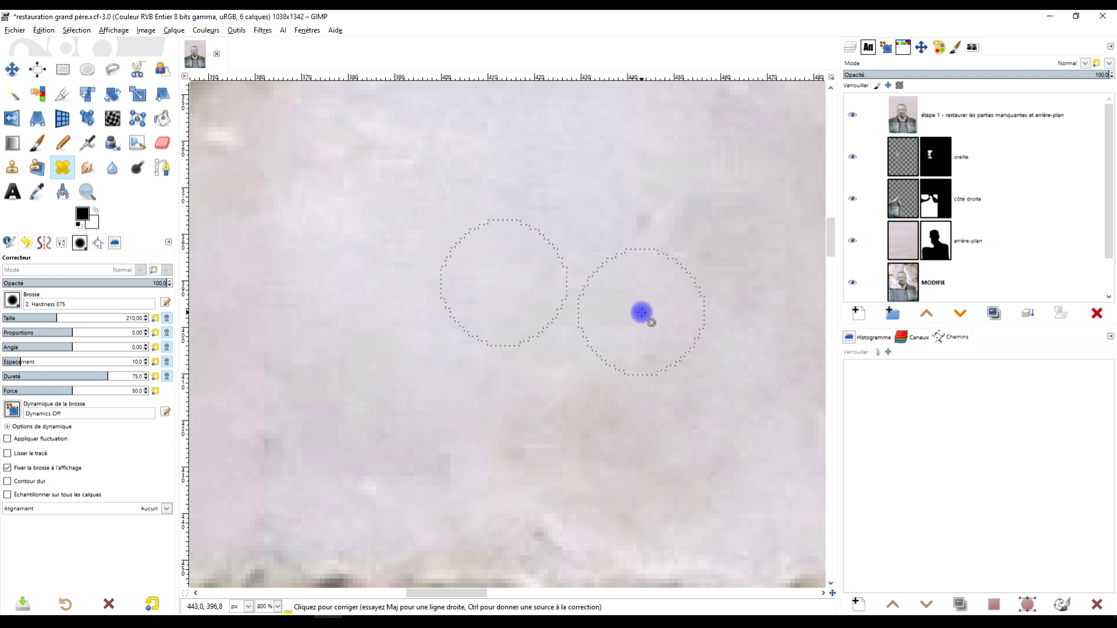
{"action": "left_click", "coordinate": [524, 285], "text": "ctrl"}
Examine the healed forehead and the remaining damage on the eyes, cheeks, mouth, chin and right ear
{"action": "scroll", "coordinate": [644, 262], "scroll_direction": "down", "scroll_amount": 2}
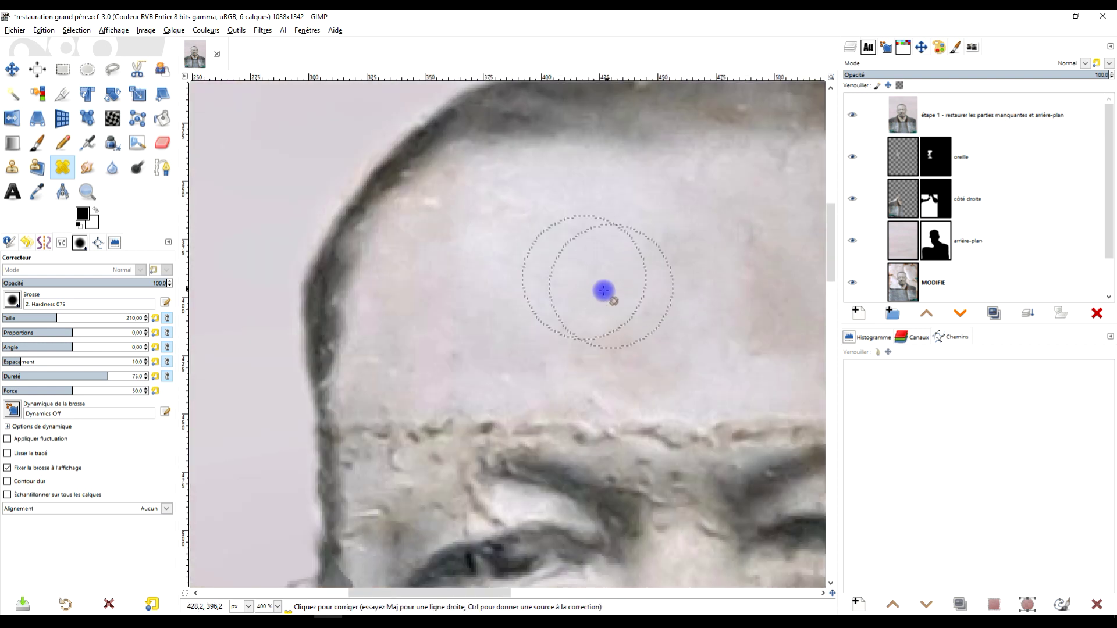
{"action": "scroll", "coordinate": [603, 289], "scroll_direction": "down", "scroll_amount": 1}
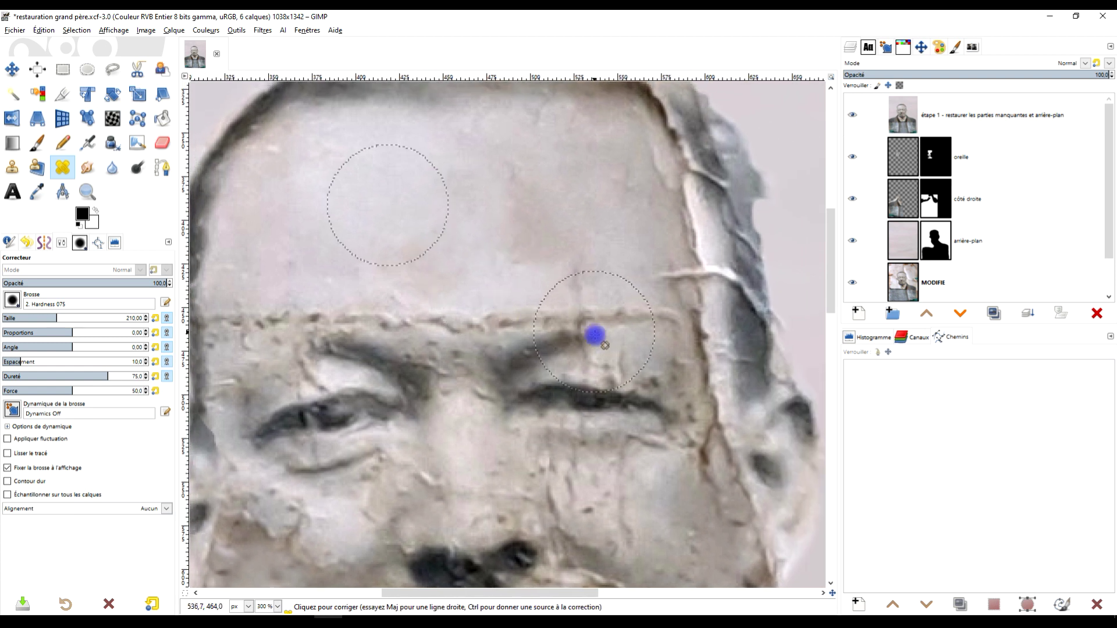
{"action": "scroll", "coordinate": [595, 335], "scroll_direction": "down", "scroll_amount": 3}
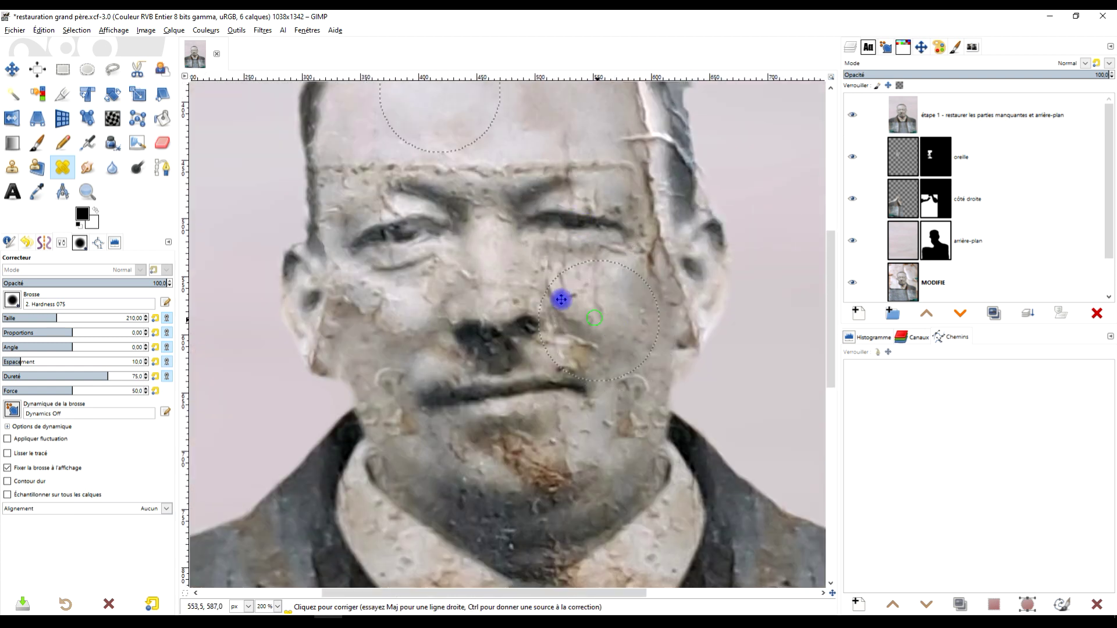
{"action": "scroll", "coordinate": [561, 299], "scroll_direction": "right", "scroll_amount": 2}
{"action": "scroll", "coordinate": [624, 422], "scroll_direction": "right", "scroll_amount": 1}
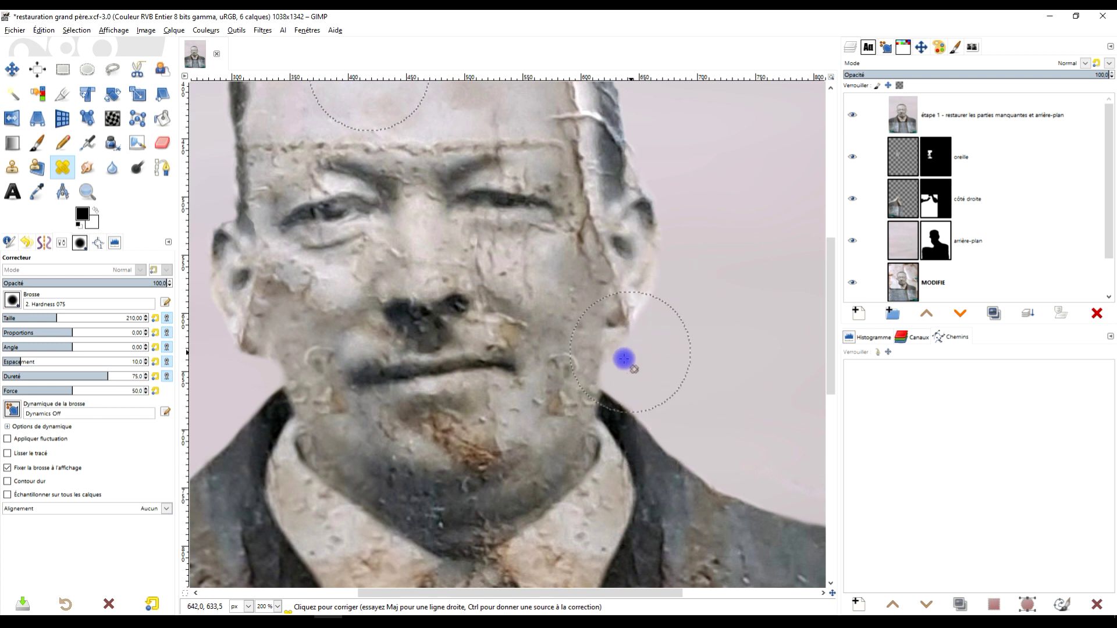
{"action": "scroll", "coordinate": [623, 359], "scroll_direction": "right", "scroll_amount": 2}
{"action": "scroll", "coordinate": [623, 359], "scroll_direction": "up", "scroll_amount": 1}
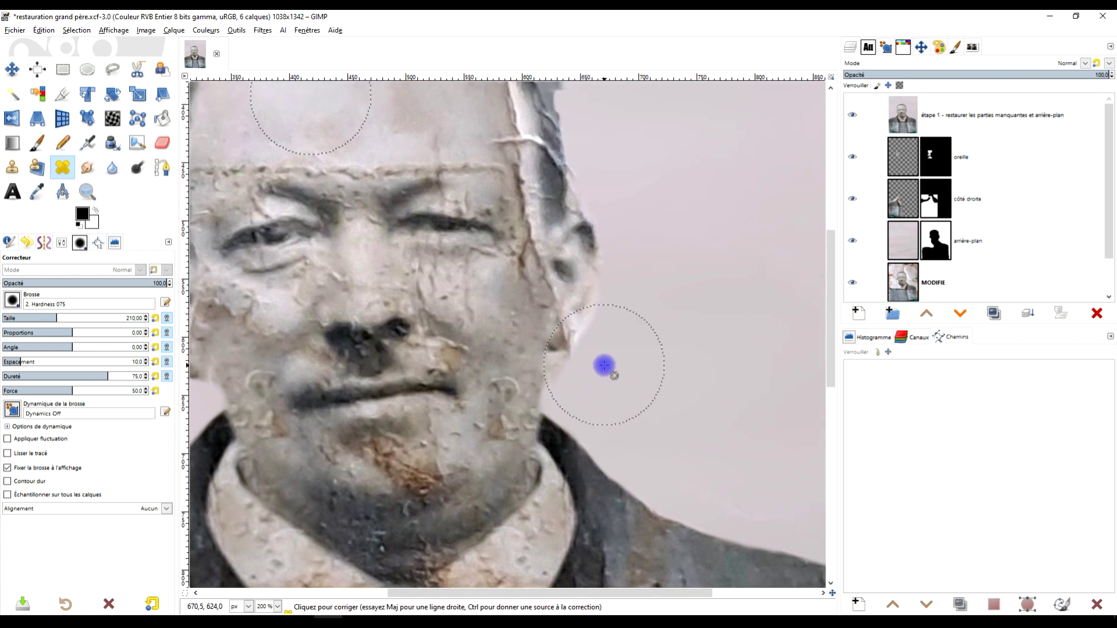
Try to heal the fringe below the right earlobe with a sample of the plain background
{"action": "scroll", "coordinate": [604, 364], "scroll_direction": "up", "scroll_amount": 4}
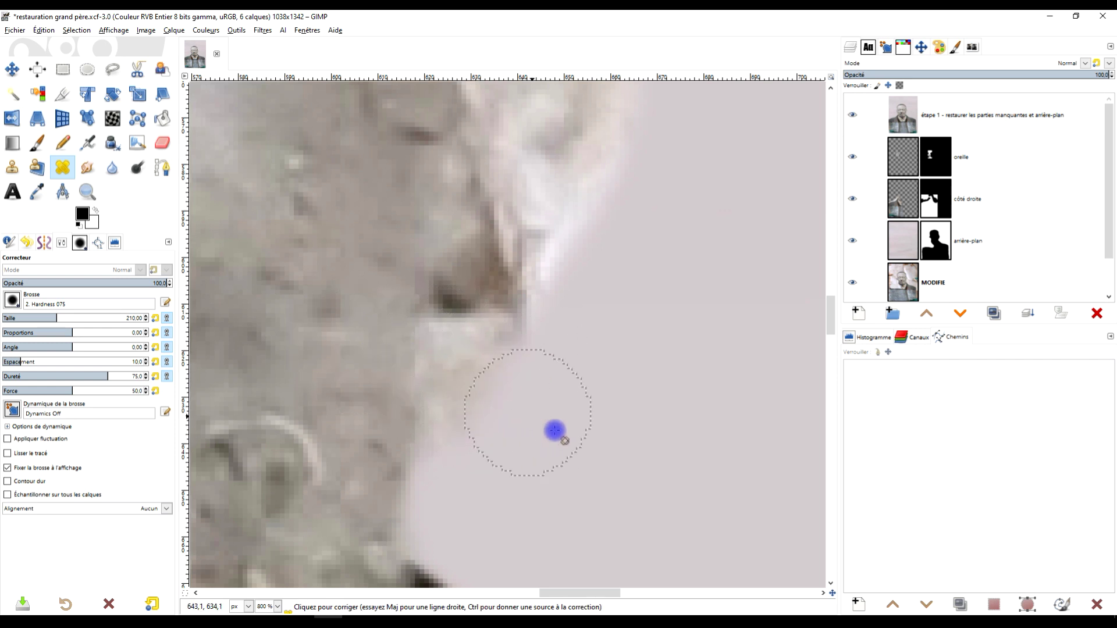
{"action": "key", "text": "ctrl"}
{"action": "left_click", "coordinate": [590, 465], "text": "ctrl"}
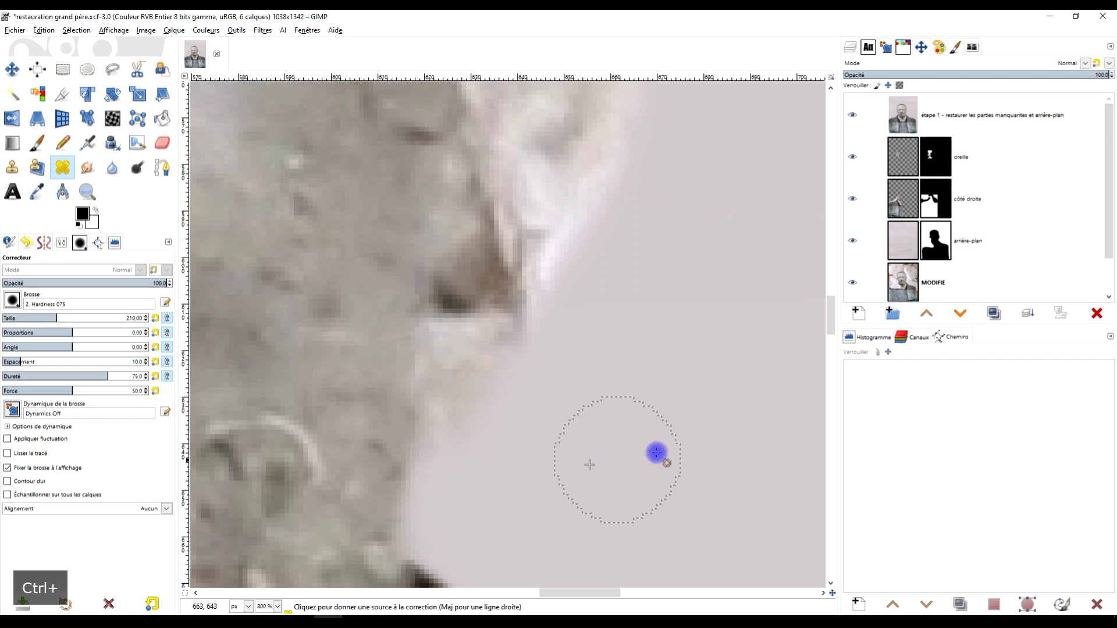
{"action": "left_click", "coordinate": [479, 374]}
{"action": "left_click_drag", "start_coordinate": [482, 370], "coordinate": [498, 363]}
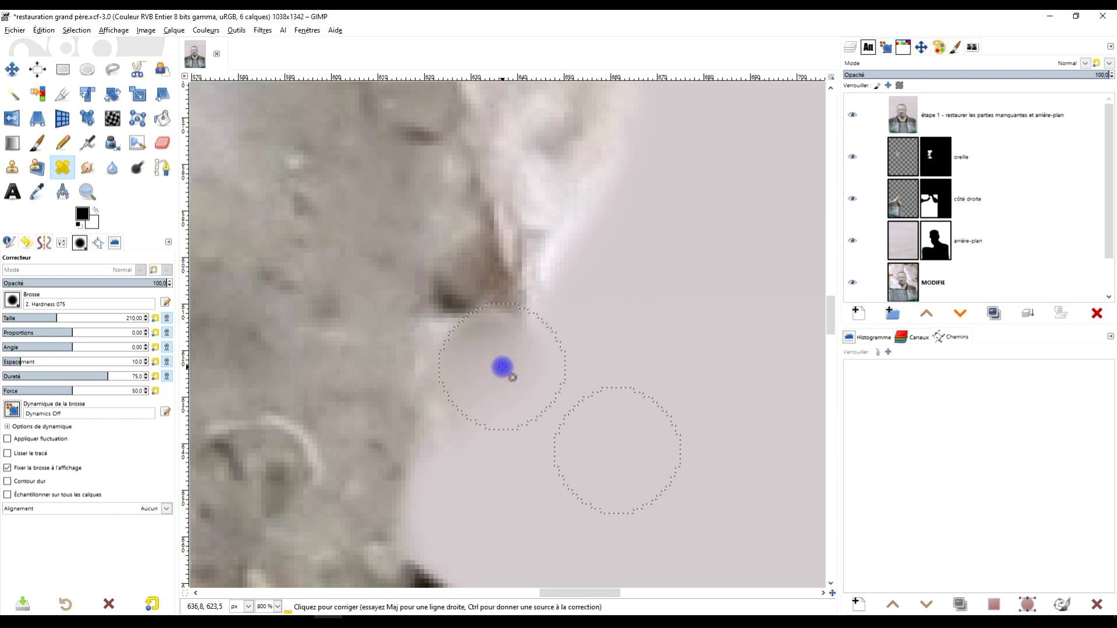
{"action": "key", "text": "ctrl+z"}
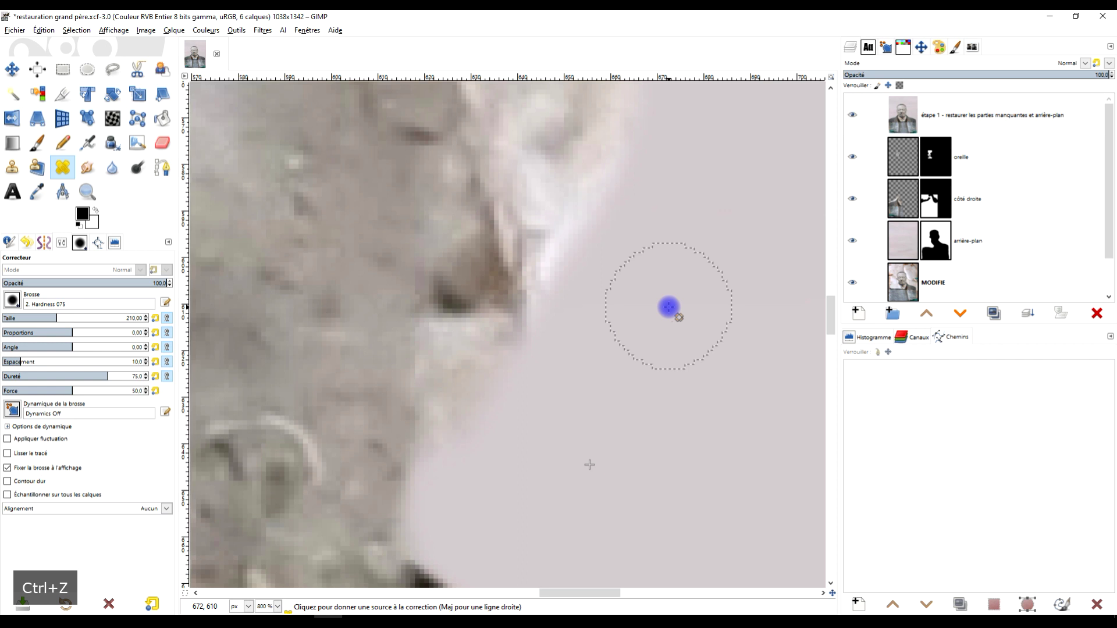
Clone plain background over the ragged fringe below the right earlobe and along the jaw
{"action": "left_click", "coordinate": [14, 170]}
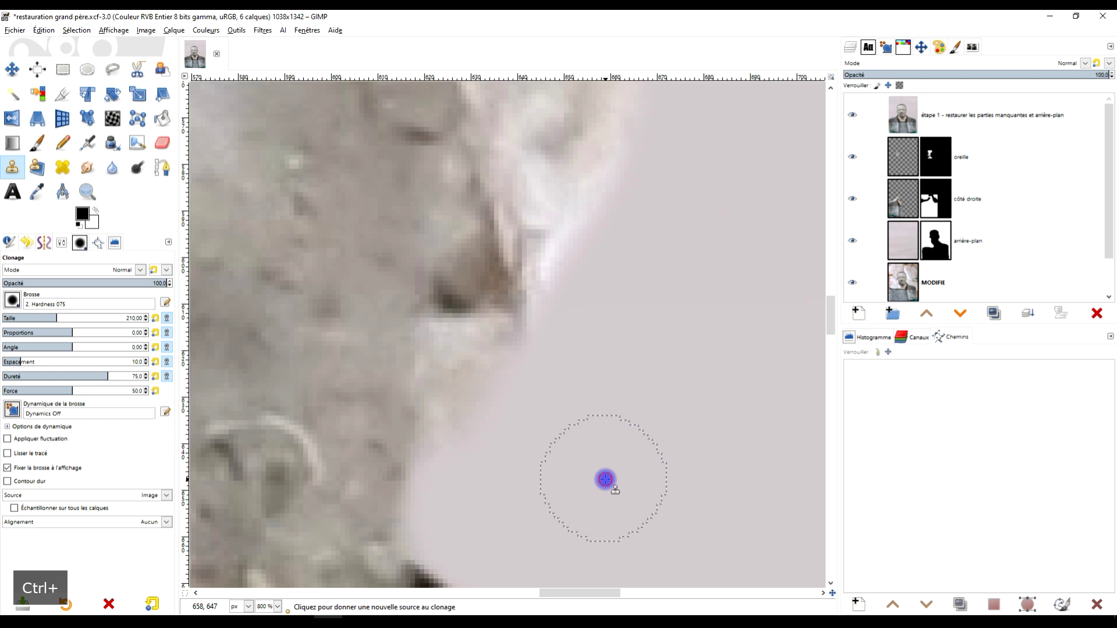
{"action": "left_click", "coordinate": [603, 479], "text": "ctrl"}
{"action": "scroll", "coordinate": [461, 361], "scroll_direction": "up", "scroll_amount": 1}
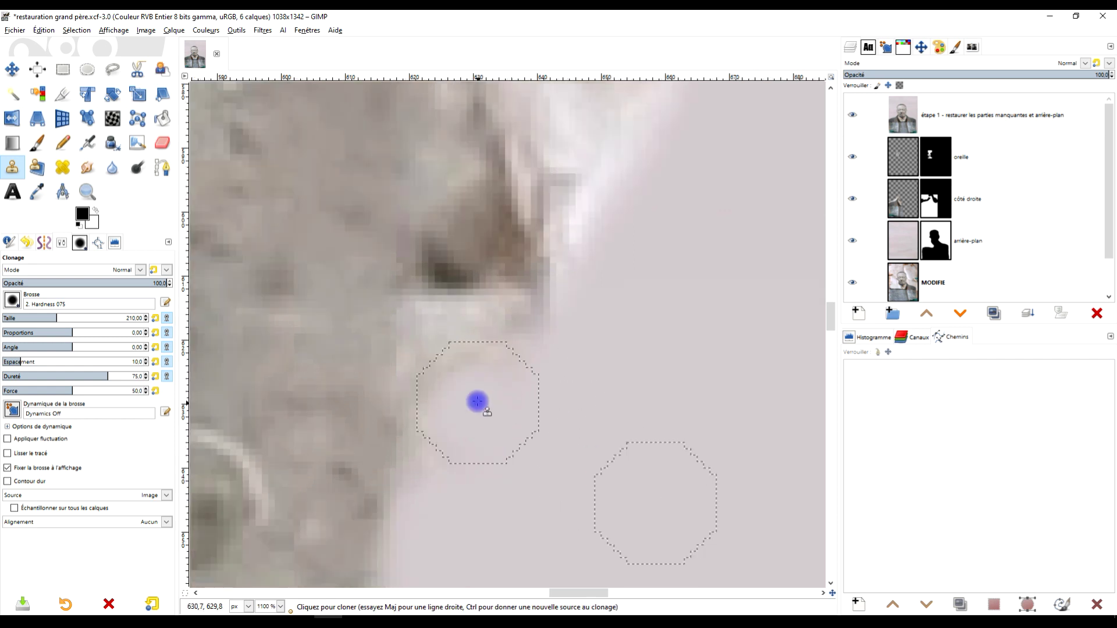
{"action": "mouse_move", "coordinate": [512, 363]}
{"action": "left_mouse_down"}
{"action": "mouse_move", "coordinate": [544, 331]}
{"action": "mouse_move", "coordinate": [497, 352]}
{"action": "mouse_move", "coordinate": [457, 348]}
{"action": "mouse_move", "coordinate": [459, 448]}
{"action": "mouse_move", "coordinate": [446, 481]}
{"action": "mouse_move", "coordinate": [458, 415]}
{"action": "mouse_move", "coordinate": [450, 430]}
{"action": "left_mouse_up"}
{"action": "mouse_move", "coordinate": [453, 385]}
{"action": "left_mouse_down"}
{"action": "mouse_move", "coordinate": [448, 343]}
{"action": "mouse_move", "coordinate": [567, 354]}
{"action": "left_mouse_up"}
{"action": "mouse_move", "coordinate": [567, 353]}
{"action": "left_mouse_down"}
{"action": "mouse_move", "coordinate": [477, 500]}
{"action": "mouse_move", "coordinate": [505, 517]}
{"action": "left_mouse_up"}
{"action": "mouse_move", "coordinate": [530, 409]}
{"action": "left_mouse_down"}
{"action": "mouse_move", "coordinate": [578, 320]}
{"action": "mouse_move", "coordinate": [559, 379]}
{"action": "mouse_move", "coordinate": [491, 490]}
{"action": "left_mouse_up"}
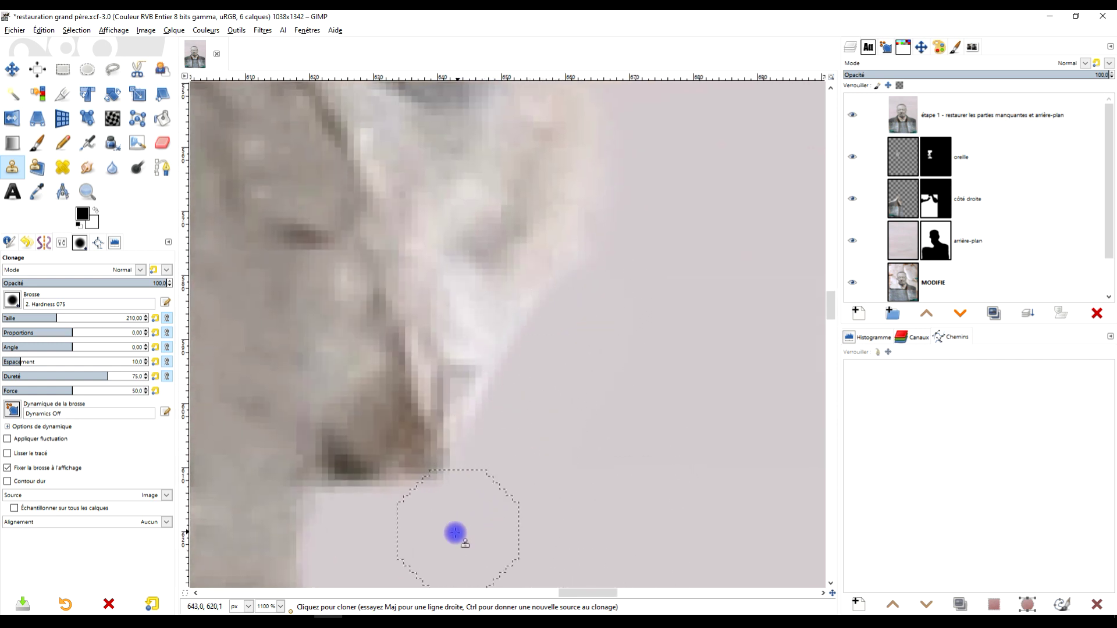
Clone nearby background along the lower outer edge of the right ear to clean its contour
{"action": "scroll", "coordinate": [453, 550], "scroll_direction": "down", "scroll_amount": 2}
{"action": "scroll", "coordinate": [566, 456], "scroll_direction": "up", "scroll_amount": 1}
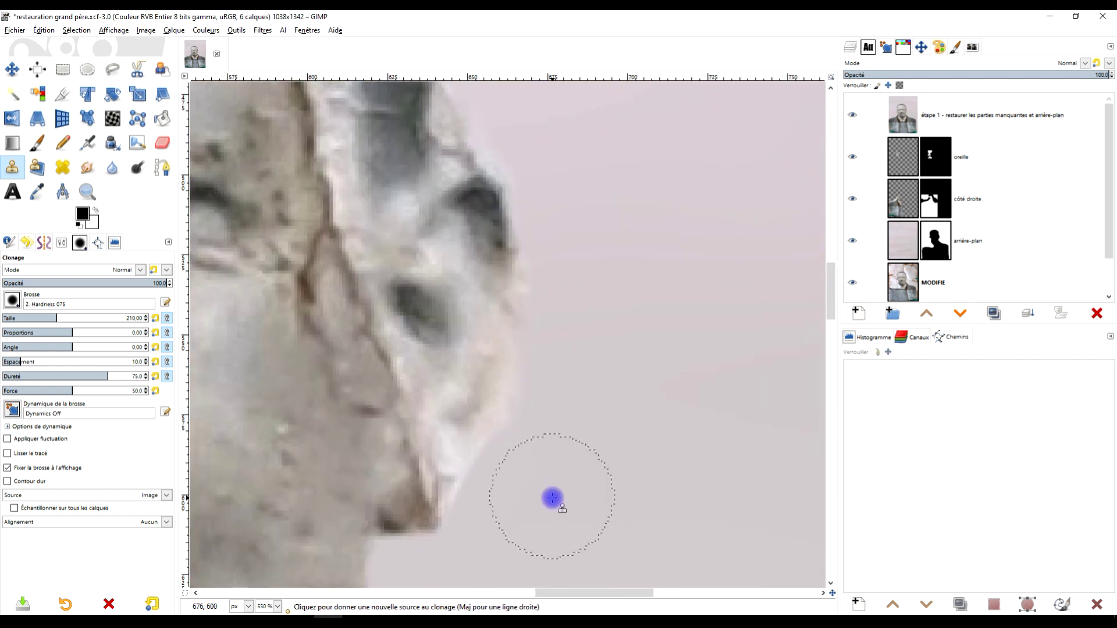
{"action": "left_click_drag", "start_coordinate": [557, 486], "coordinate": [581, 511]}
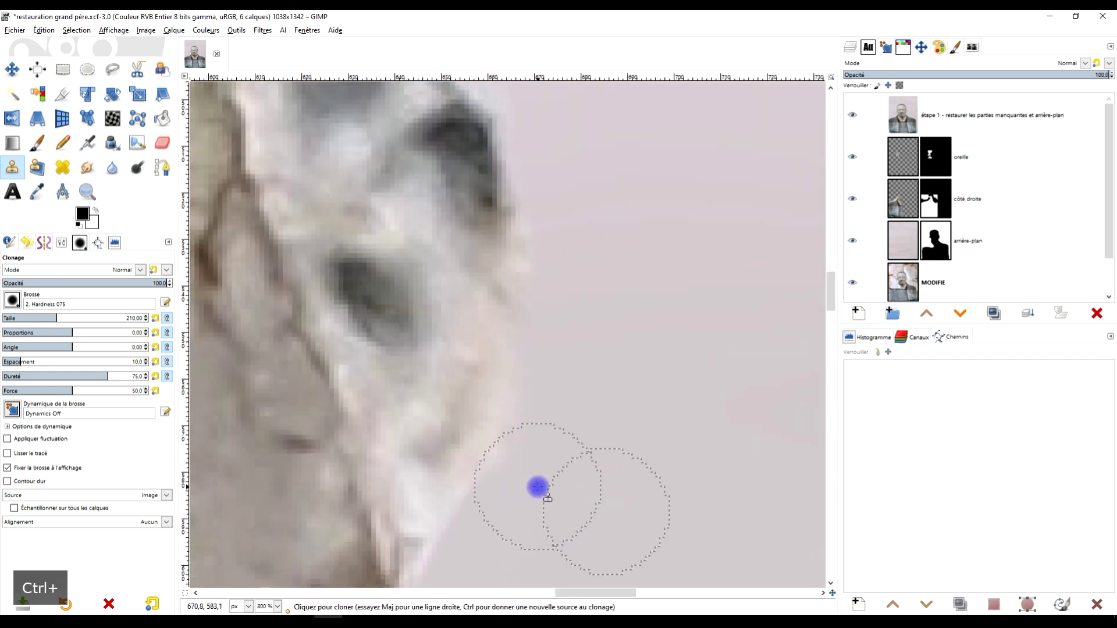
{"action": "scroll", "coordinate": [537, 486], "scroll_direction": "up", "scroll_amount": 1, "text": "ctrl"}
{"action": "left_click", "coordinate": [589, 503], "text": "ctrl"}
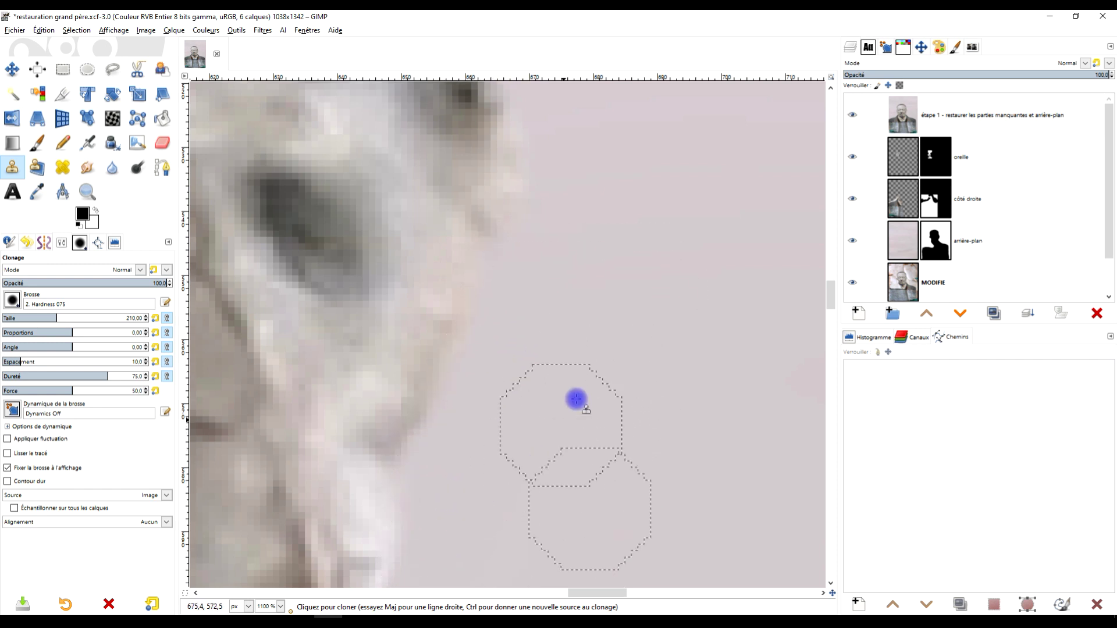
Clone background along the middle and upper outer edge of the right ear to smooth its outline
{"action": "scroll", "coordinate": [617, 500], "scroll_direction": "down", "scroll_amount": 3, "text": "ctrl"}
{"action": "scroll", "coordinate": [616, 501], "scroll_direction": "up", "scroll_amount": 3}
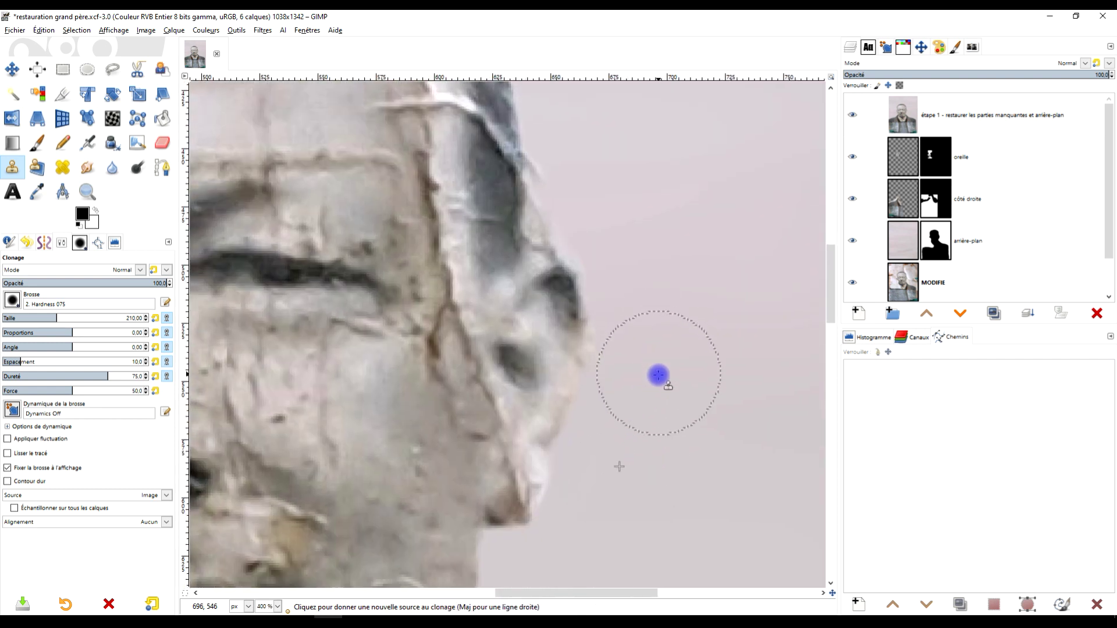
{"action": "left_click", "coordinate": [565, 353]}
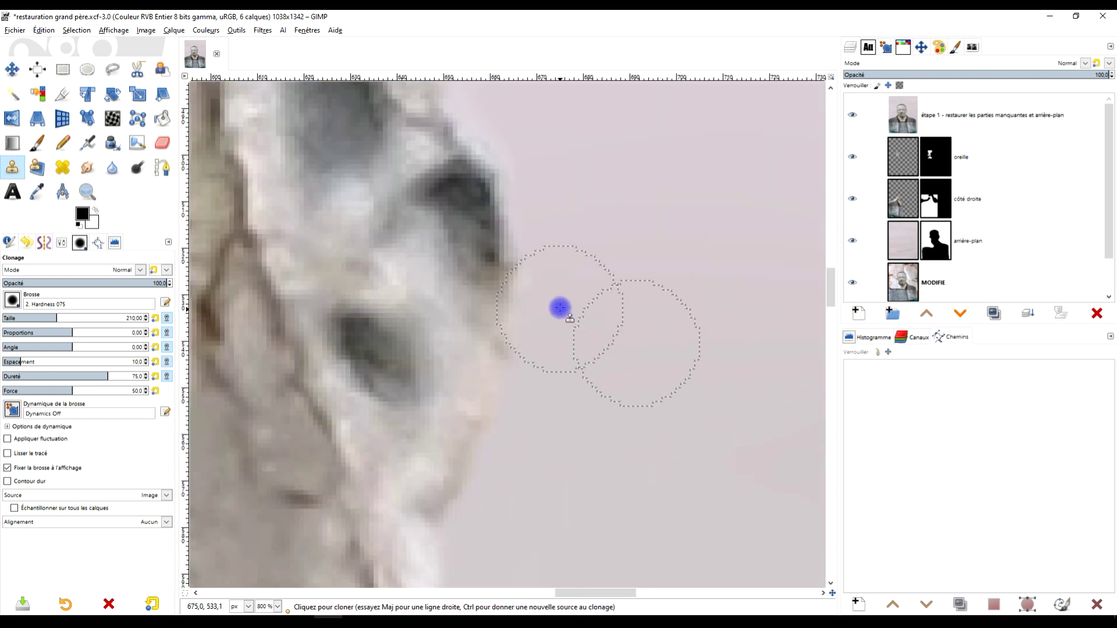
{"action": "mouse_move", "coordinate": [559, 359]}
{"action": "left_mouse_down"}
{"action": "mouse_move", "coordinate": [565, 310]}
{"action": "mouse_move", "coordinate": [521, 133]}
{"action": "left_mouse_up"}
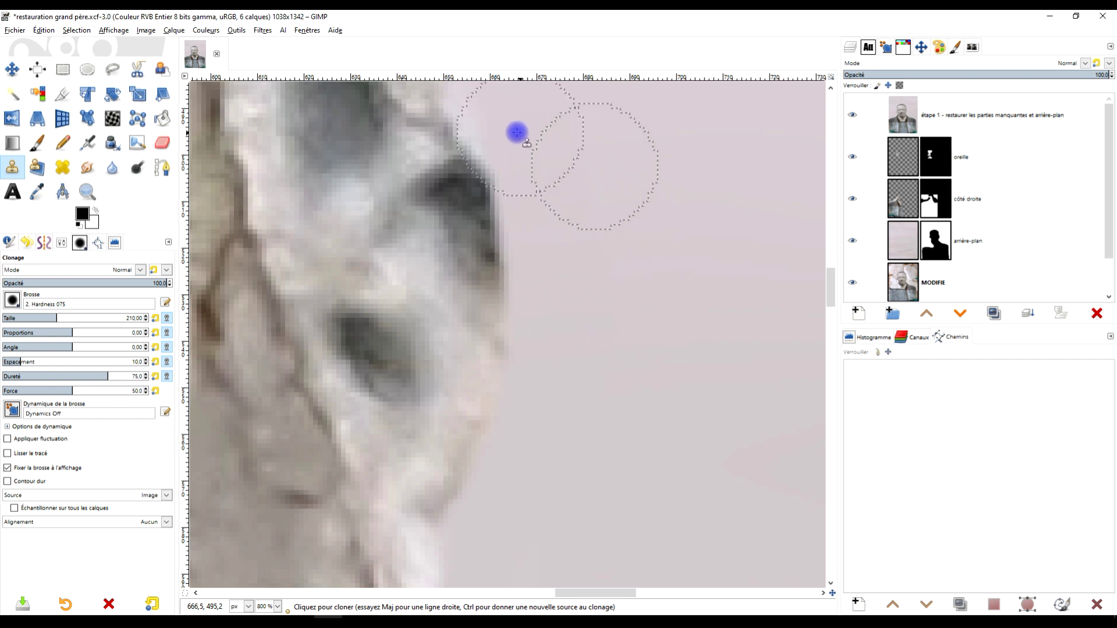
Try to clone clean skin over the dark lines on the right cheek below the eye
{"action": "scroll", "coordinate": [666, 256], "scroll_direction": "down", "scroll_amount": 4}
{"action": "scroll", "coordinate": [608, 353], "scroll_direction": "up", "scroll_amount": 4}
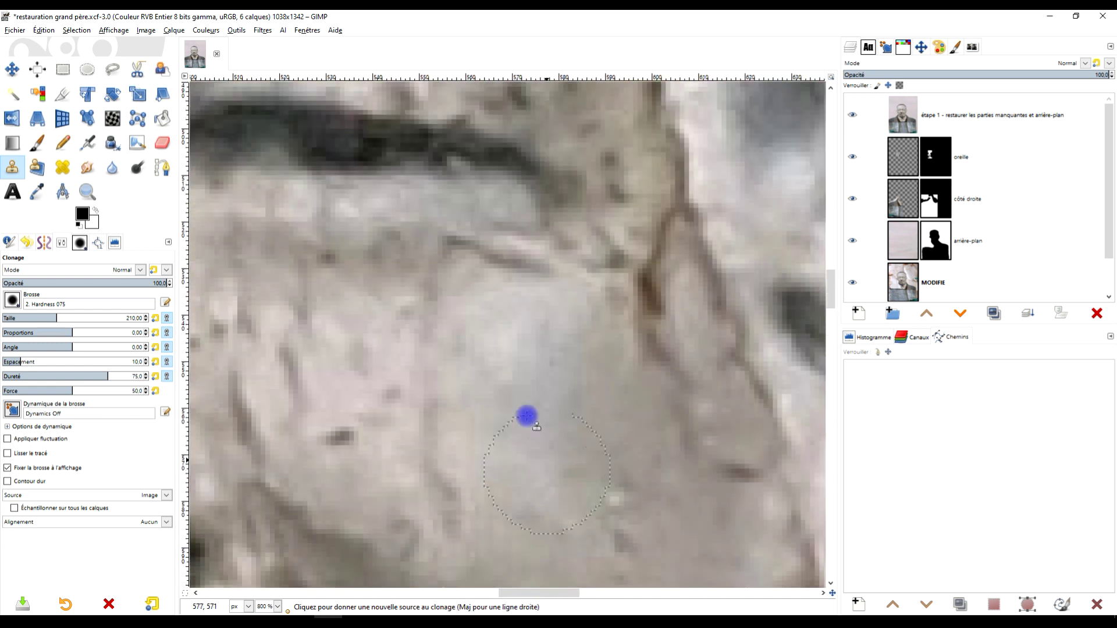
{"action": "scroll", "coordinate": [518, 407], "scroll_direction": "down", "scroll_amount": 2}
{"action": "scroll", "coordinate": [506, 416], "scroll_direction": "up", "scroll_amount": 2}
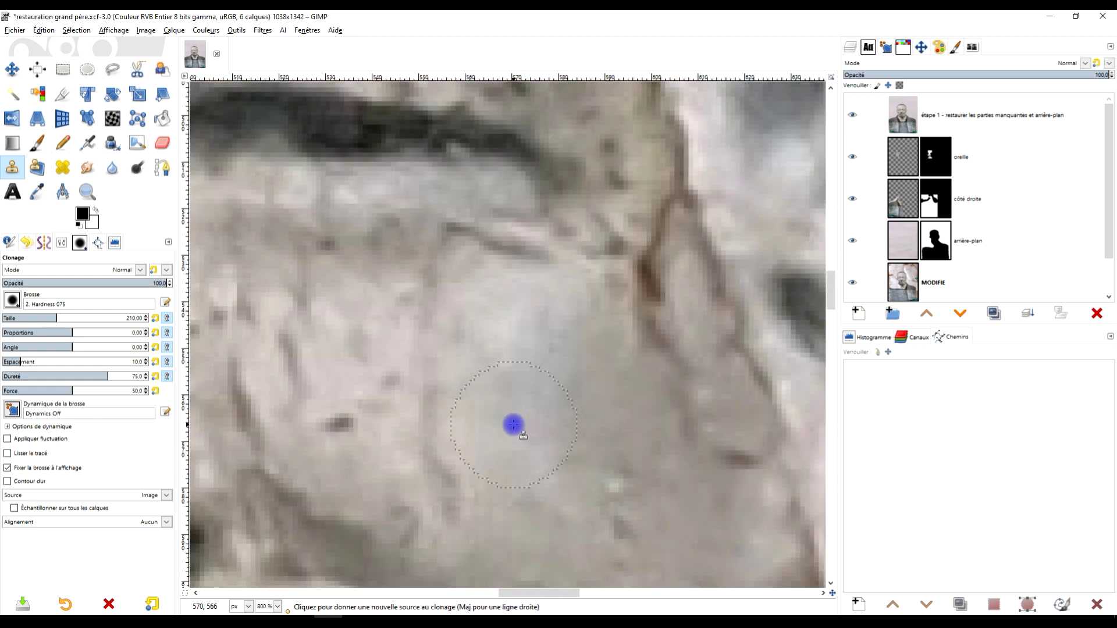
{"action": "left_click", "coordinate": [513, 425], "text": "ctrl"}
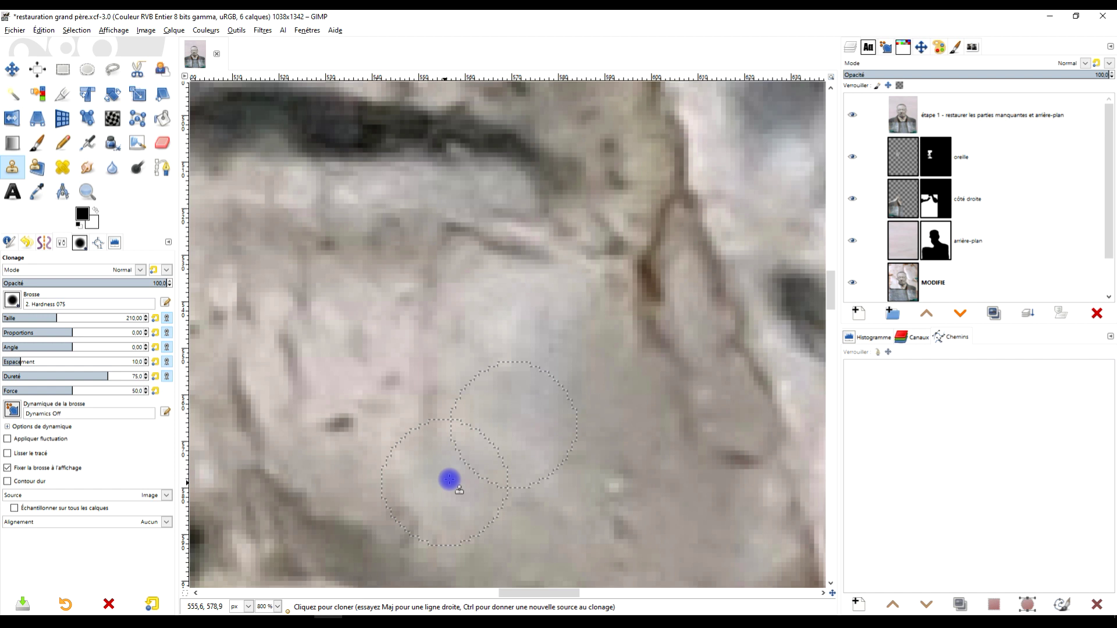
{"action": "key", "text": "ctrl+z"}
Switch to the Heal tool and heal the dark vertical line on the right cheek with nearby clean skin
{"action": "scroll", "coordinate": [512, 324], "scroll_direction": "down", "scroll_amount": 3}
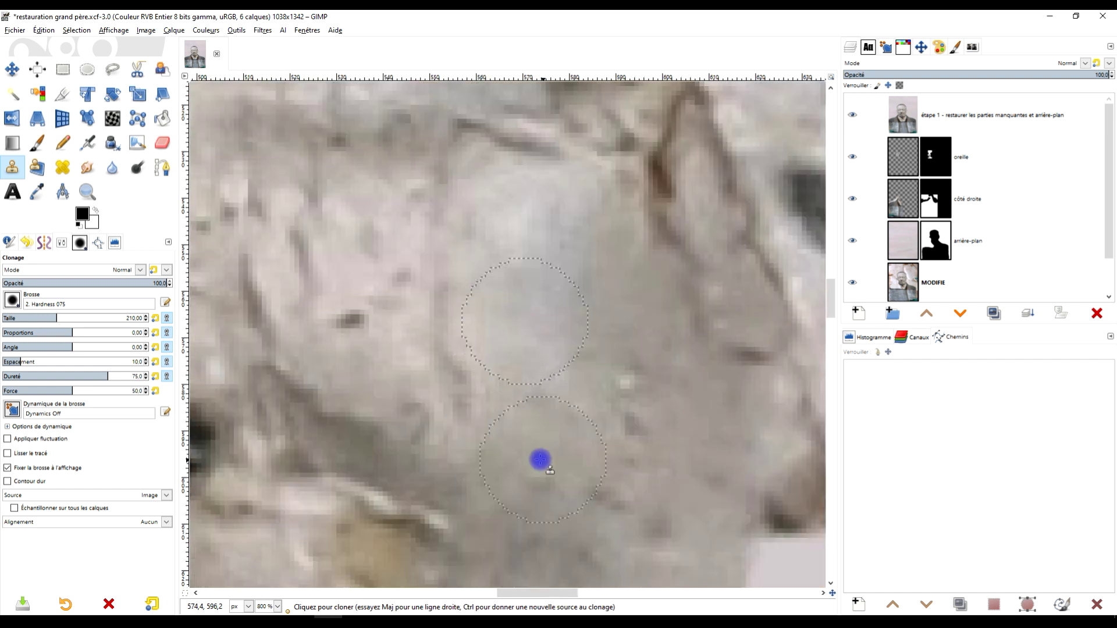
{"action": "left_click", "coordinate": [62, 167]}
{"action": "scroll", "coordinate": [528, 423], "scroll_direction": "up", "scroll_amount": 1}
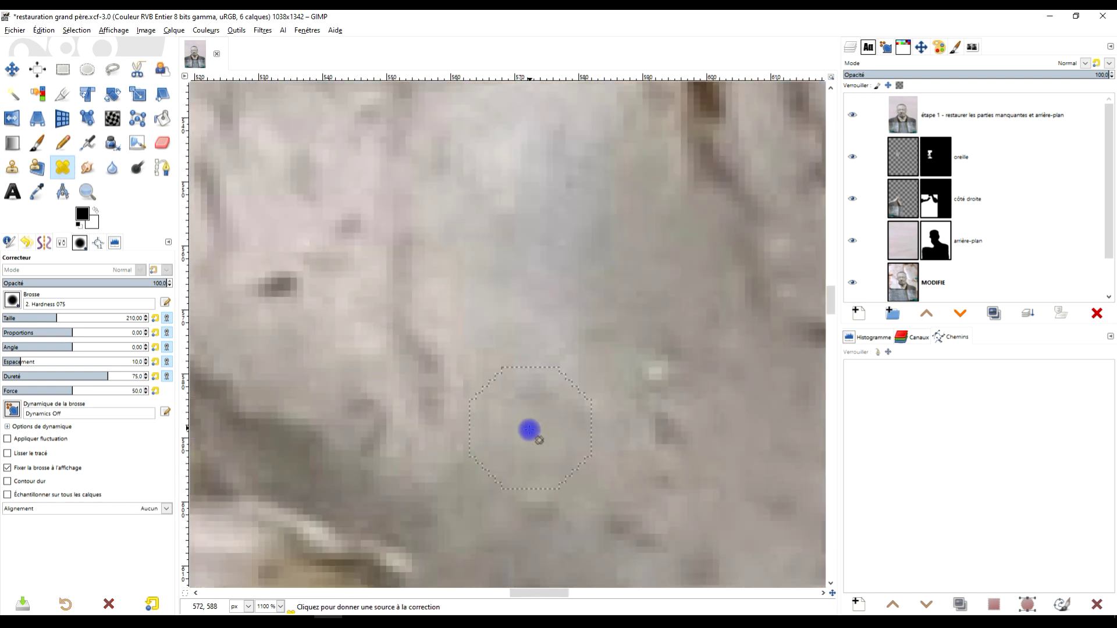
{"action": "scroll", "coordinate": [528, 429], "scroll_direction": "up", "scroll_amount": 1}
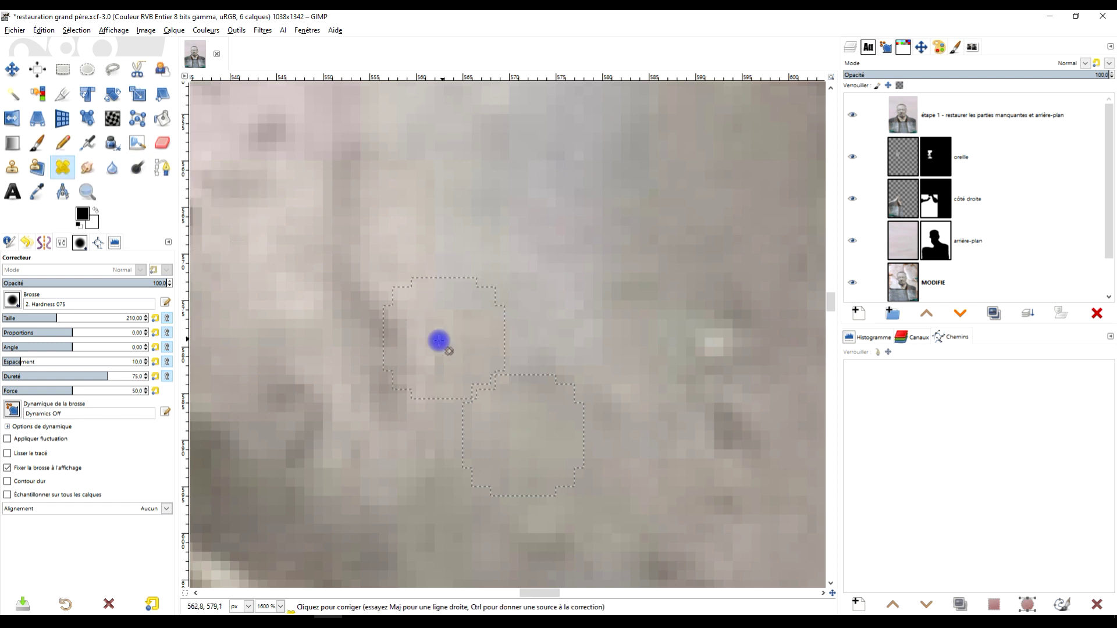
{"action": "left_click", "coordinate": [401, 356]}
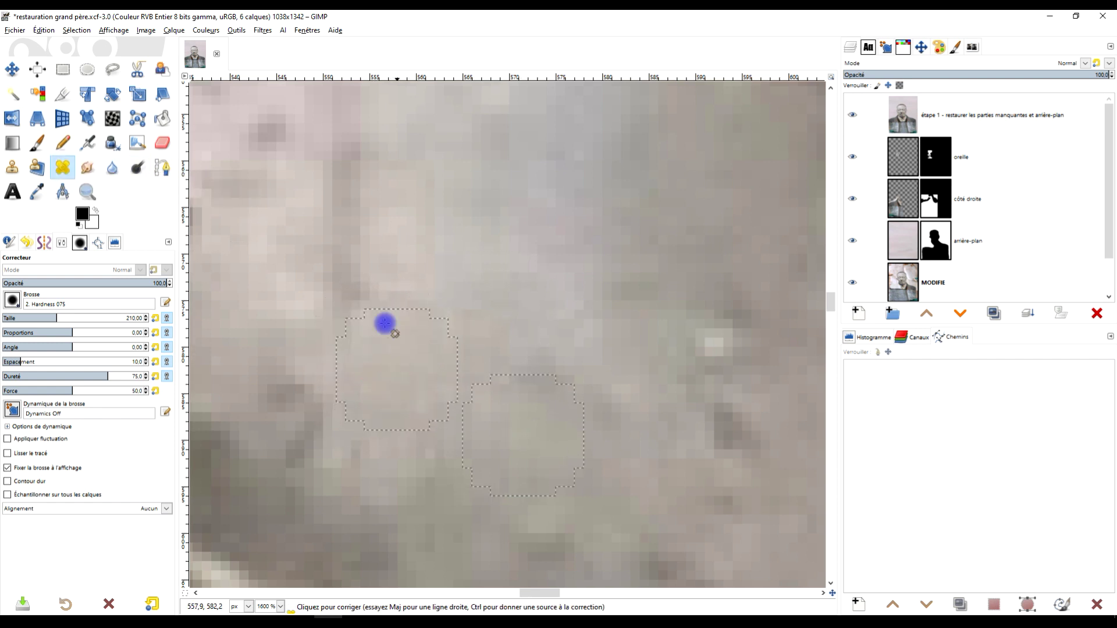
{"action": "left_click", "coordinate": [343, 275]}
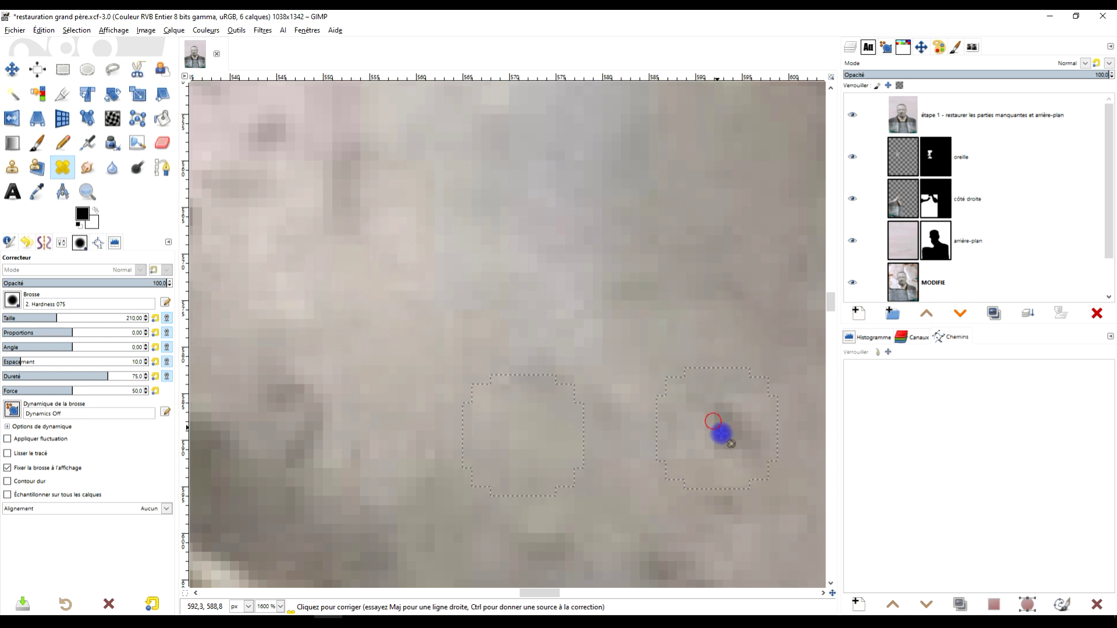
Sample clean skin on the right cheek and heal the dark spot and faint marks below the eye
{"action": "scroll", "coordinate": [738, 417], "scroll_direction": "down", "scroll_amount": 3}
{"action": "scroll", "coordinate": [686, 377], "scroll_direction": "up", "scroll_amount": 2}
{"action": "scroll", "coordinate": [686, 377], "scroll_direction": "up", "scroll_amount": 2}
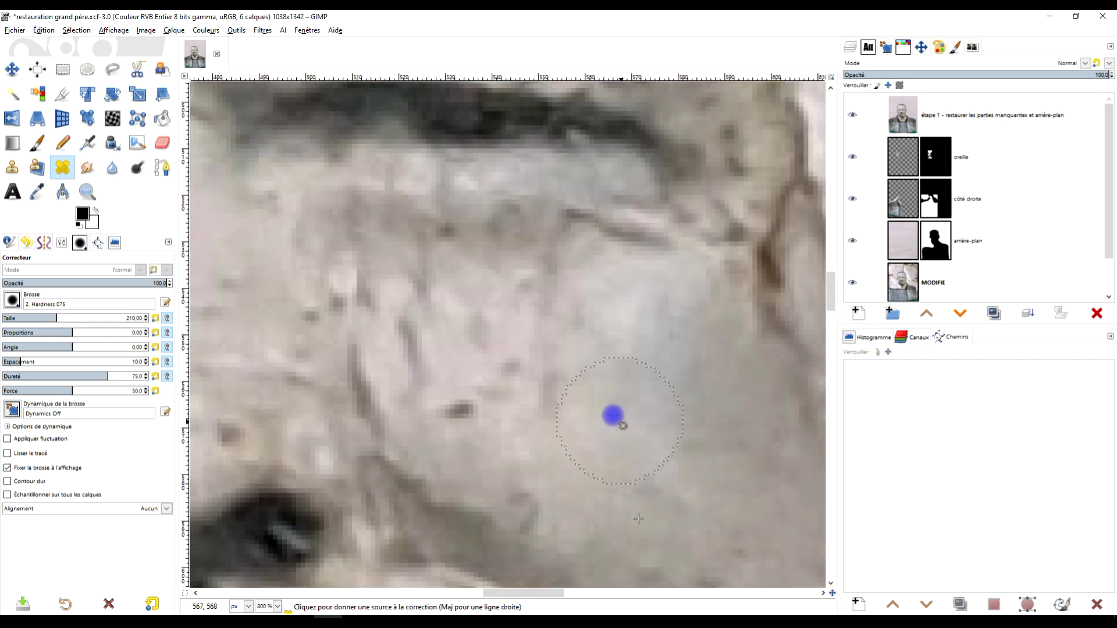
{"action": "left_click", "coordinate": [525, 393], "text": "ctrl"}
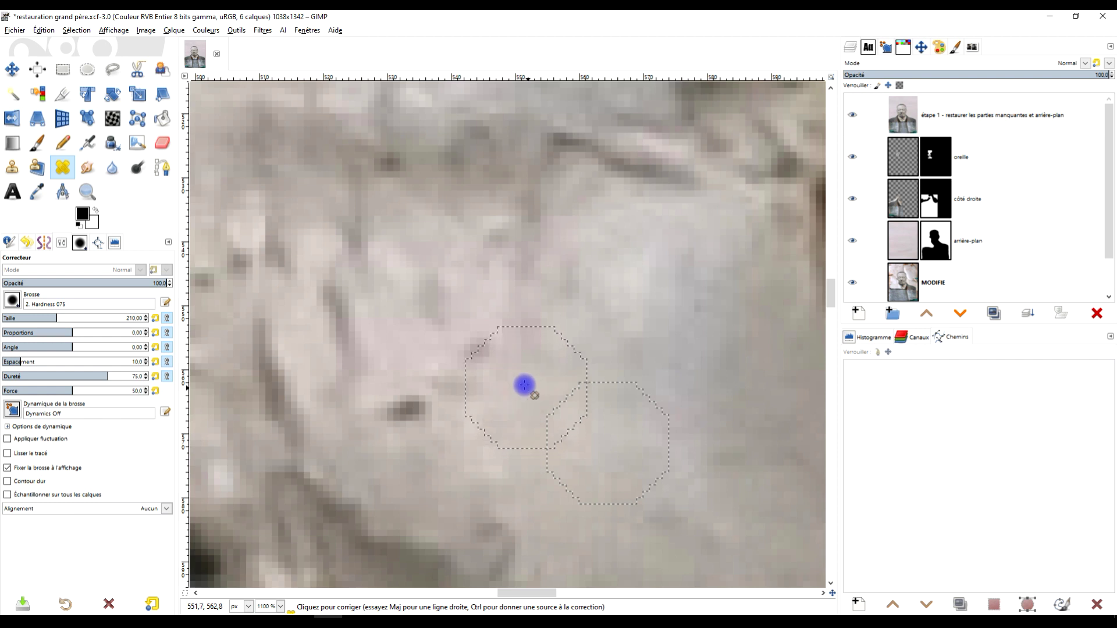
{"action": "left_click_drag", "start_coordinate": [438, 395], "coordinate": [421, 404]}
{"action": "left_click", "coordinate": [520, 271]}
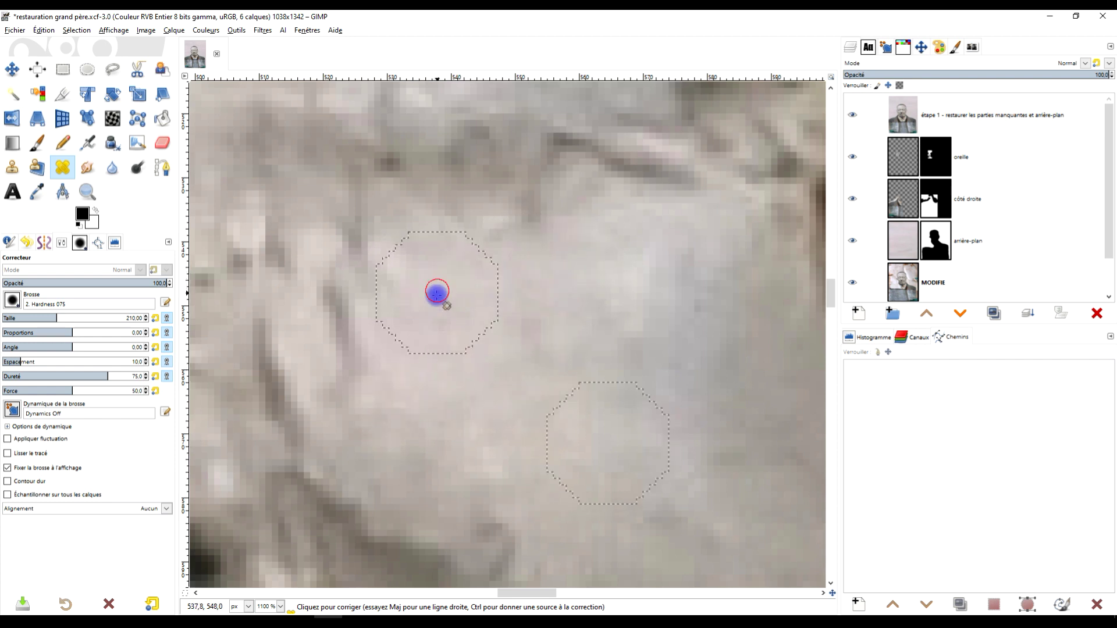
Heal the small dark marks beside the right nose-to-mouth fold and undo the last dab over the crease
{"action": "scroll", "coordinate": [599, 349], "scroll_direction": "down", "scroll_amount": 4}
{"action": "scroll", "coordinate": [558, 374], "scroll_direction": "up", "scroll_amount": 4}
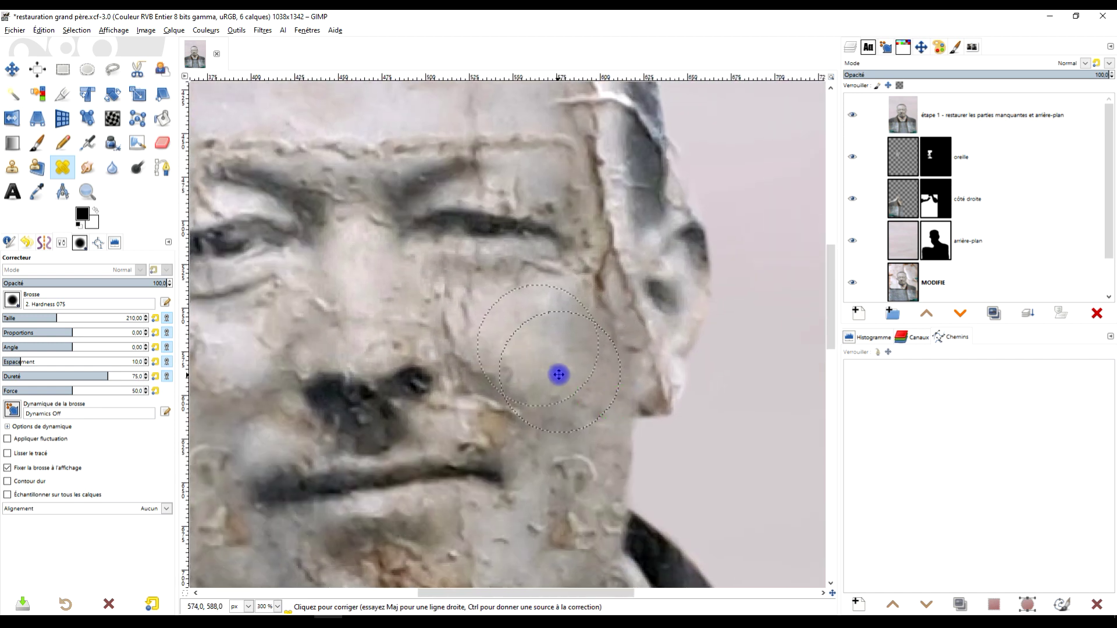
{"action": "scroll", "coordinate": [542, 324], "scroll_direction": "up", "scroll_amount": 1}
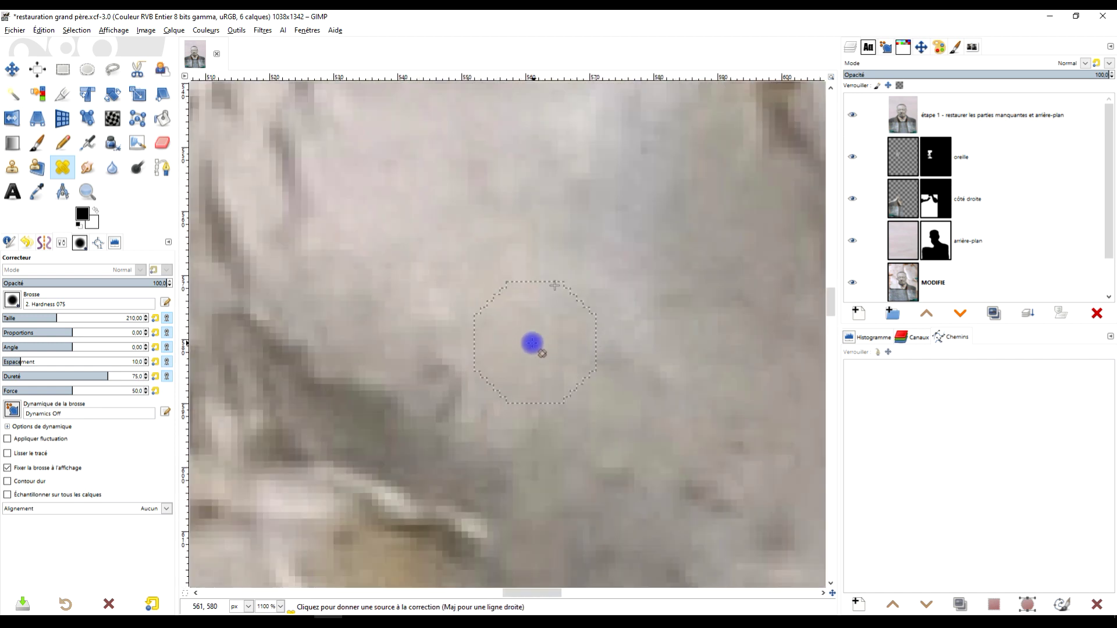
{"action": "left_click", "coordinate": [528, 330], "text": "ctrl"}
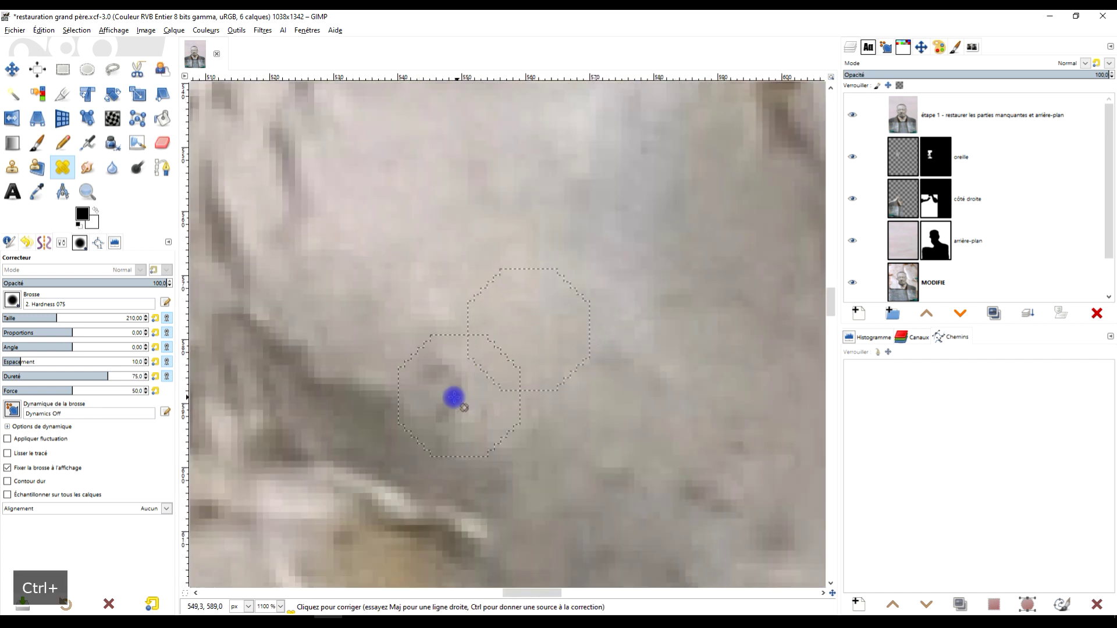
{"action": "left_click", "coordinate": [367, 390]}
{"action": "key", "text": "ctrl+z"}
{"action": "scroll", "coordinate": [518, 320], "scroll_direction": "down", "scroll_amount": 3}
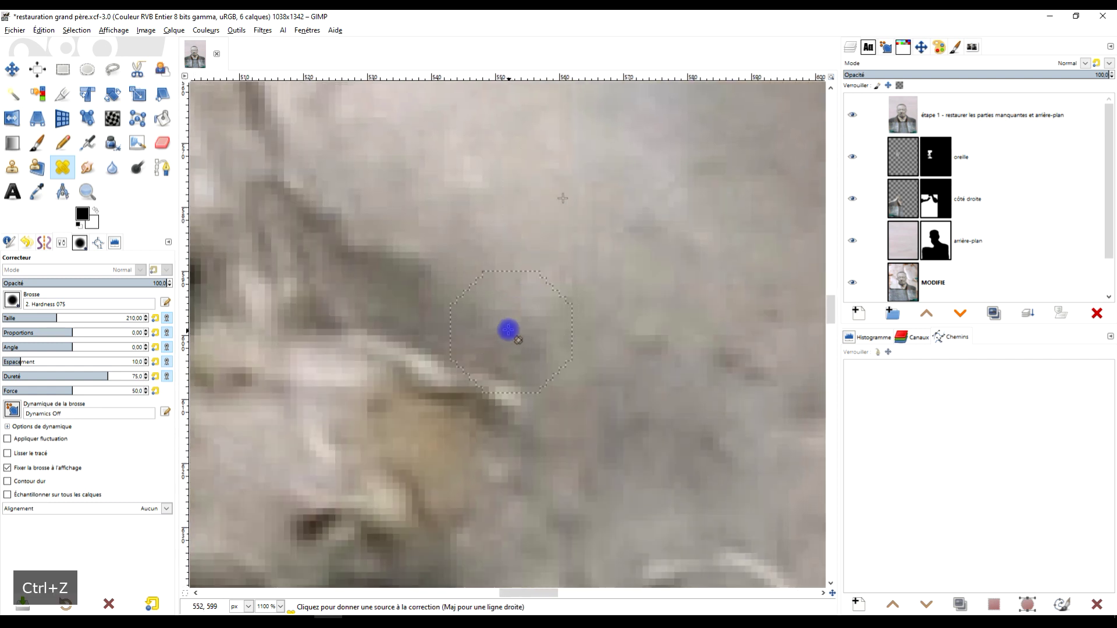
Sample the shaded skin at the lower end of the nose-to-mouth fold and heal the dark crease beside the nose
{"action": "scroll", "coordinate": [507, 330], "scroll_direction": "up", "scroll_amount": 1}
{"action": "left_click", "coordinate": [466, 314], "text": "ctrl"}
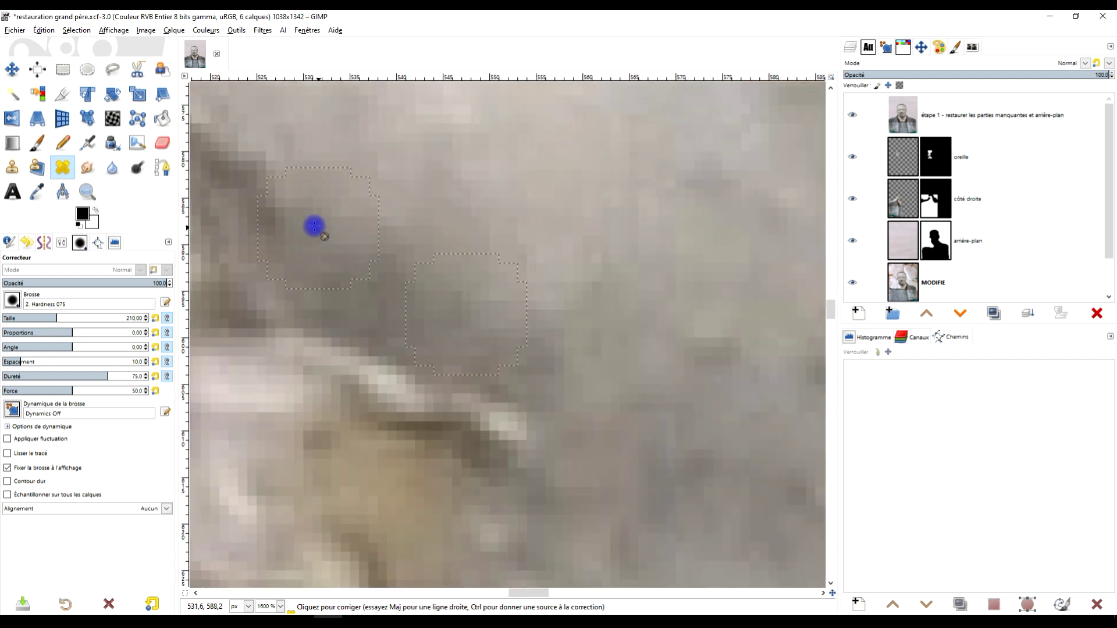
{"action": "scroll", "coordinate": [427, 278], "scroll_direction": "down", "scroll_amount": 3}
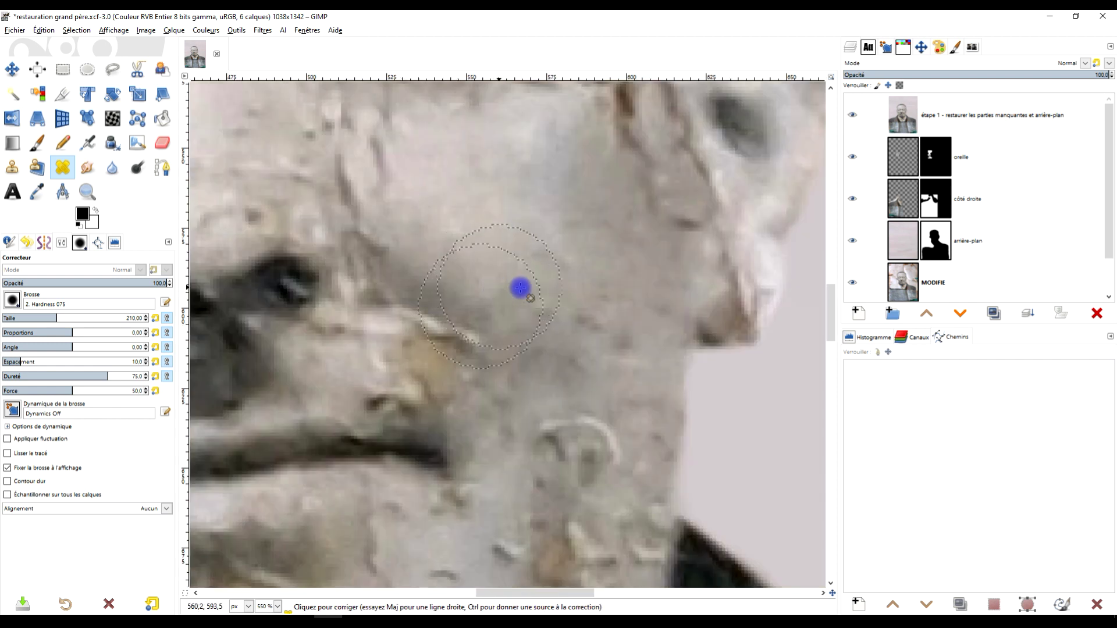
Heal the dark specks on the lower right cheek between the mouth fold and the earlobe using nearby skin
{"action": "scroll", "coordinate": [590, 202], "scroll_direction": "up", "scroll_amount": 2}
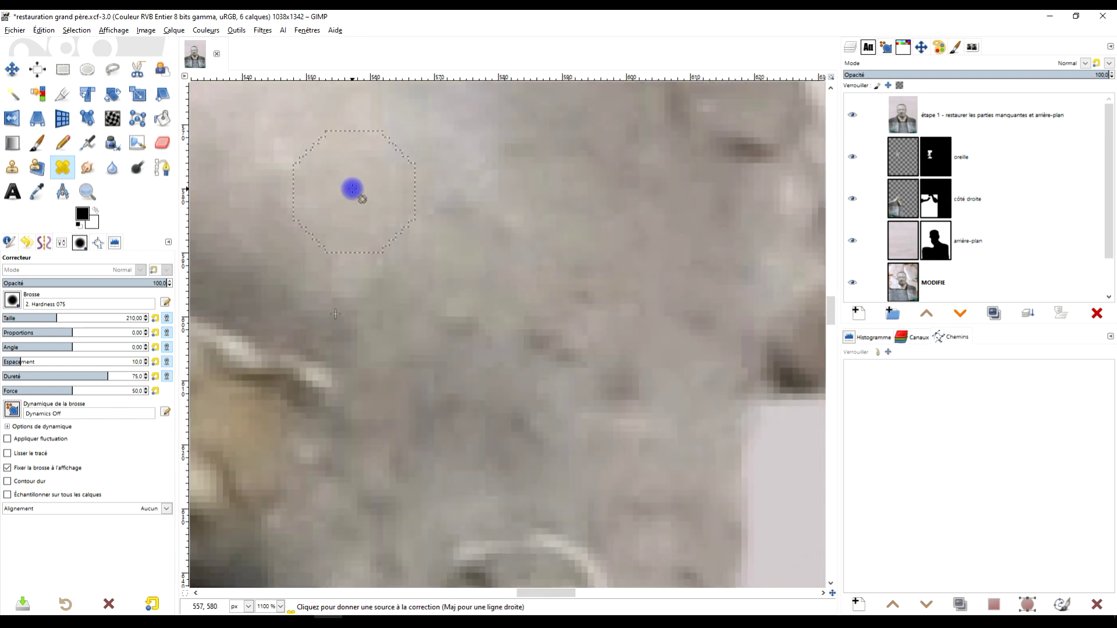
{"action": "left_click", "coordinate": [352, 190], "text": "ctrl"}
{"action": "left_click", "coordinate": [528, 248], "text": "ctrl"}
{"action": "left_click", "coordinate": [543, 341]}
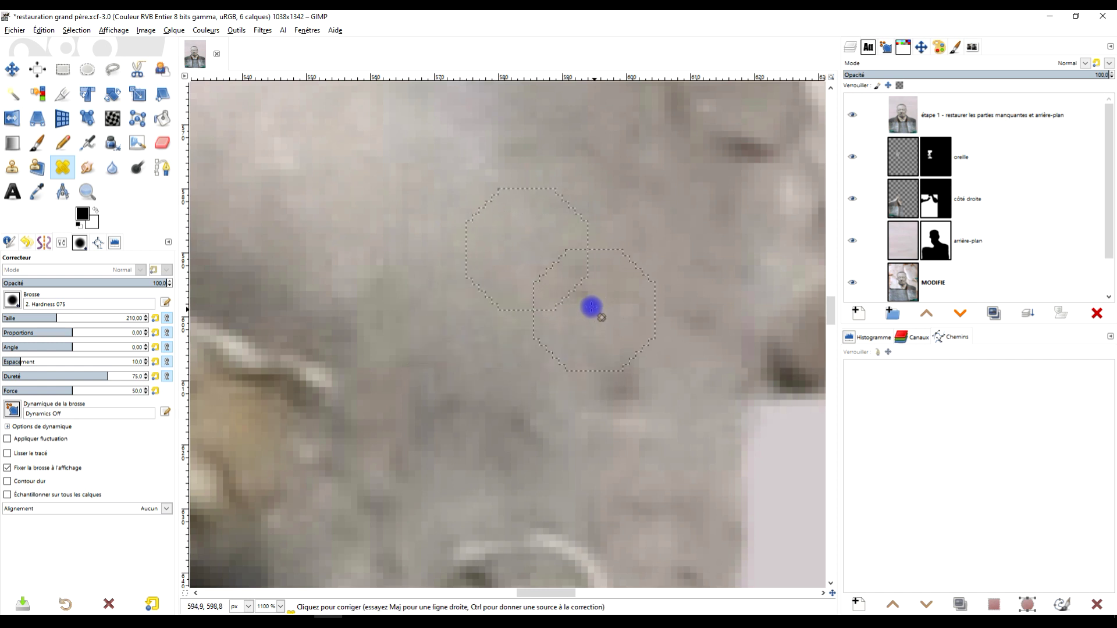
{"action": "left_click", "coordinate": [696, 324]}
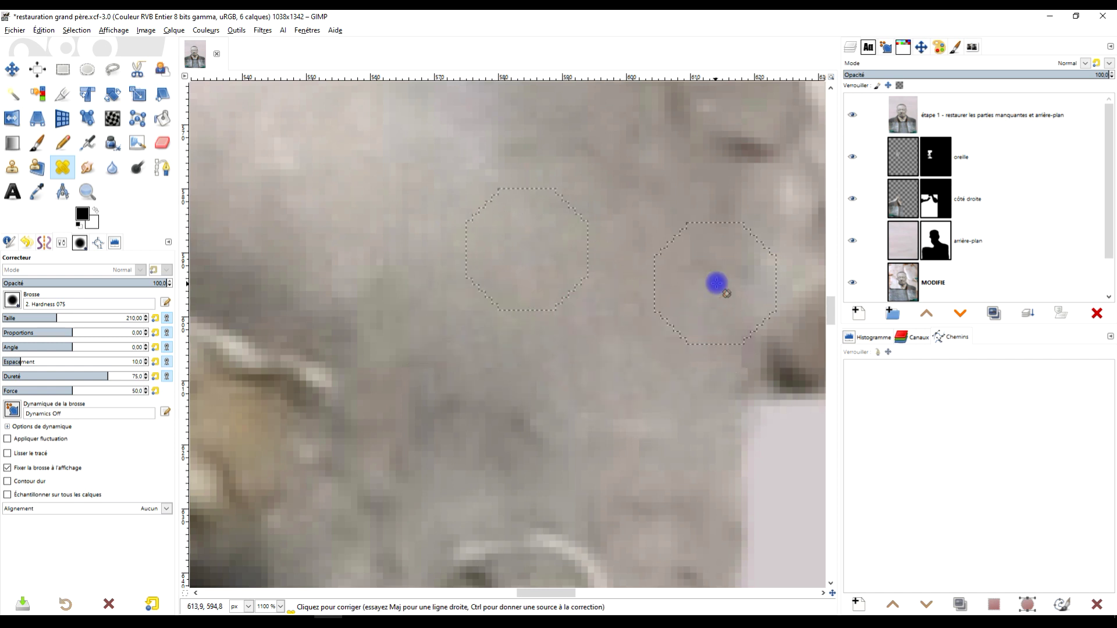
Heal the curved light scratch and its dark marks on the lower right cheek beside the mouth corner
{"action": "scroll", "coordinate": [696, 312], "scroll_direction": "down", "scroll_amount": 3}
{"action": "scroll", "coordinate": [662, 289], "scroll_direction": "up", "scroll_amount": 1}
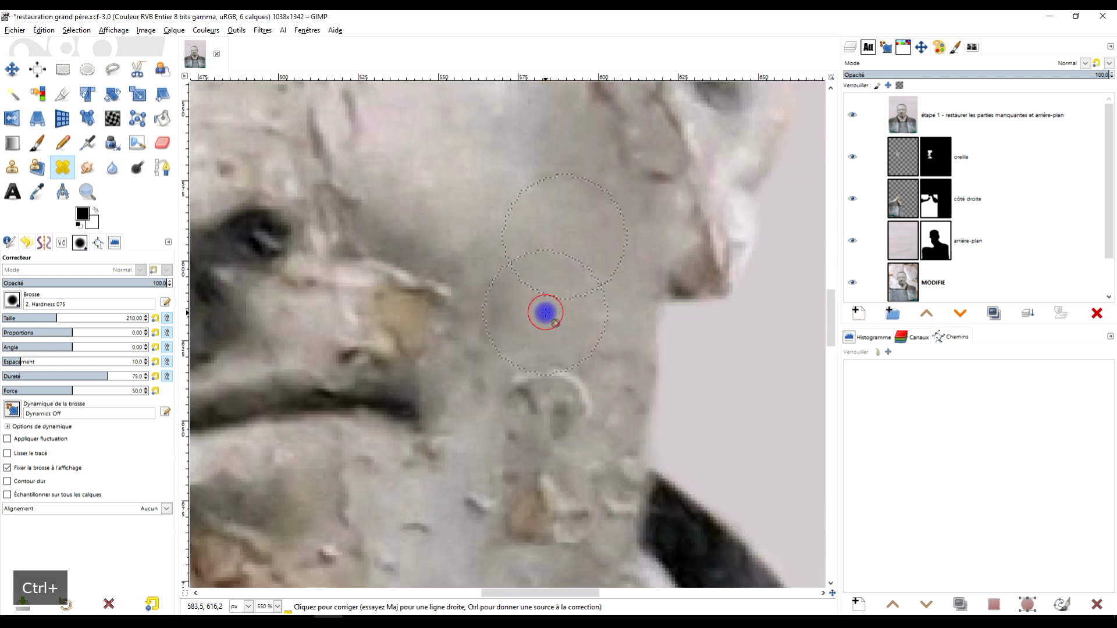
{"action": "scroll", "coordinate": [557, 403], "scroll_direction": "up", "scroll_amount": 2}
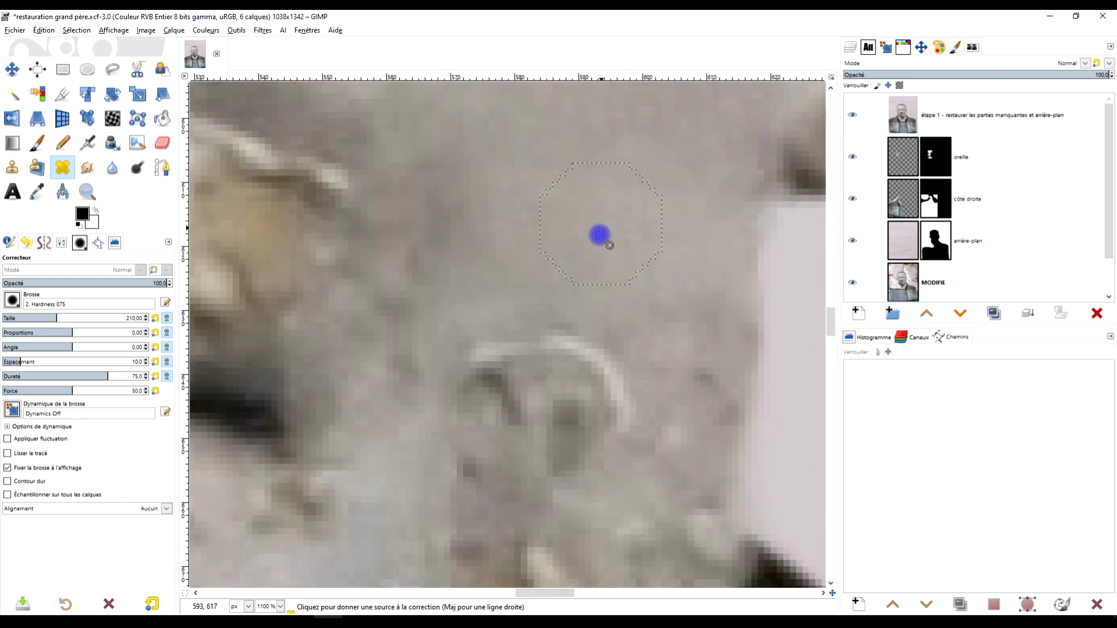
{"action": "left_click", "coordinate": [574, 320], "text": "ctrl"}
{"action": "mouse_move", "coordinate": [608, 373]}
{"action": "left_mouse_down"}
{"action": "mouse_move", "coordinate": [594, 404]}
{"action": "mouse_move", "coordinate": [575, 420]}
{"action": "mouse_move", "coordinate": [538, 414]}
{"action": "mouse_move", "coordinate": [508, 368]}
{"action": "mouse_move", "coordinate": [497, 392]}
{"action": "mouse_move", "coordinate": [549, 458]}
{"action": "mouse_move", "coordinate": [488, 486]}
{"action": "left_mouse_up"}
{"action": "scroll", "coordinate": [634, 459], "scroll_direction": "down", "scroll_amount": 5}
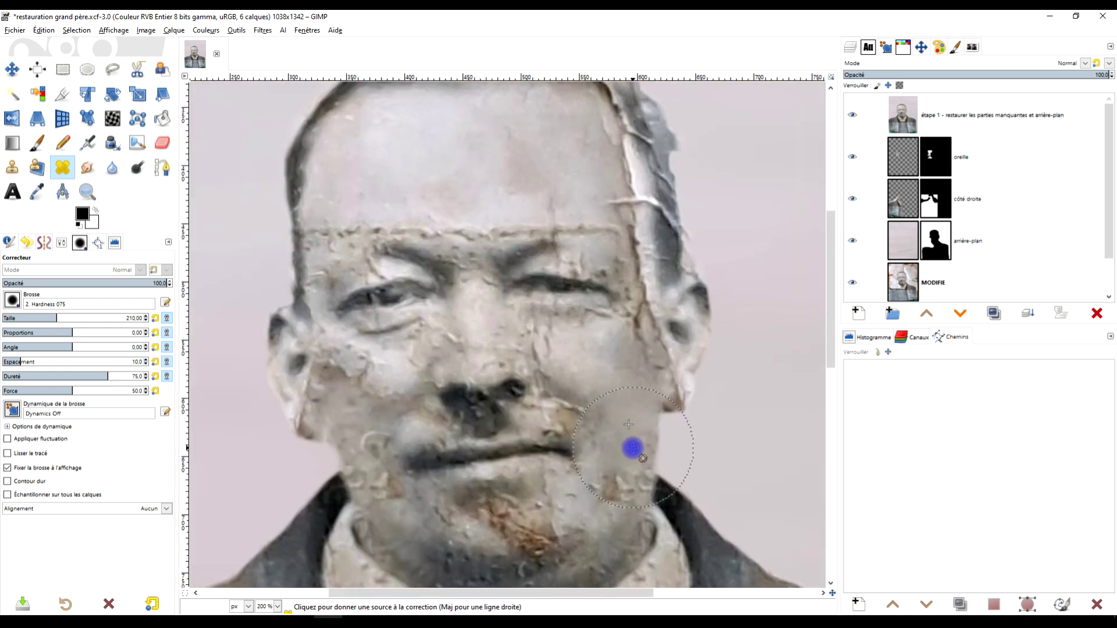
Sample clean skin beside the chin and heal the two small dark marks below the right mouth corner
{"action": "scroll", "coordinate": [591, 351], "scroll_direction": "down", "scroll_amount": 5}
{"action": "scroll", "coordinate": [591, 351], "scroll_direction": "right", "scroll_amount": 2}
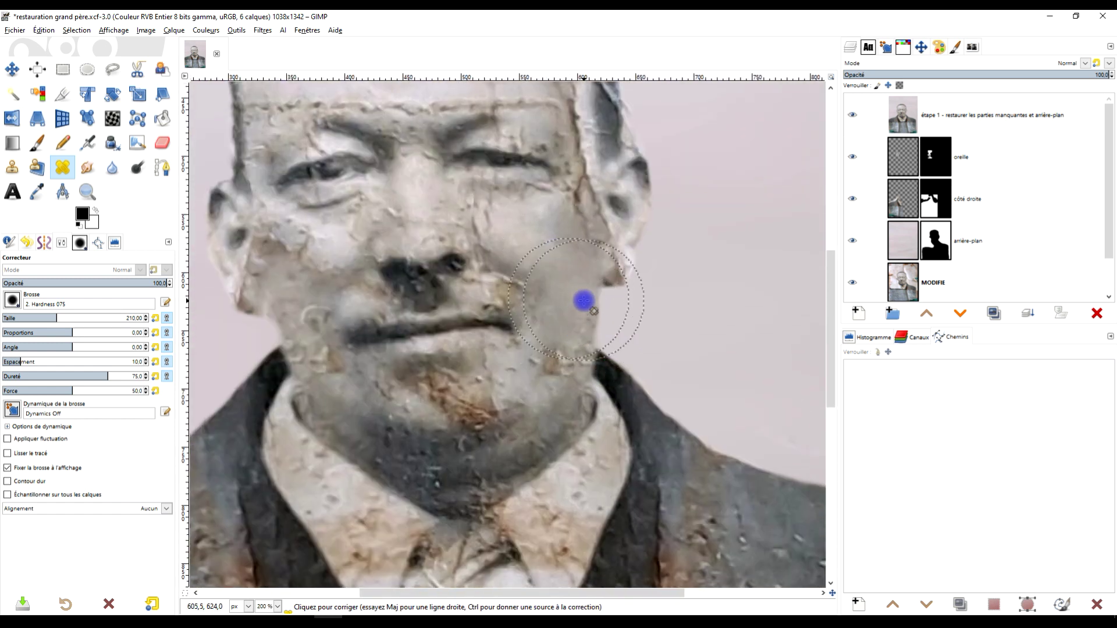
{"action": "scroll", "coordinate": [493, 358], "scroll_direction": "up", "scroll_amount": 5}
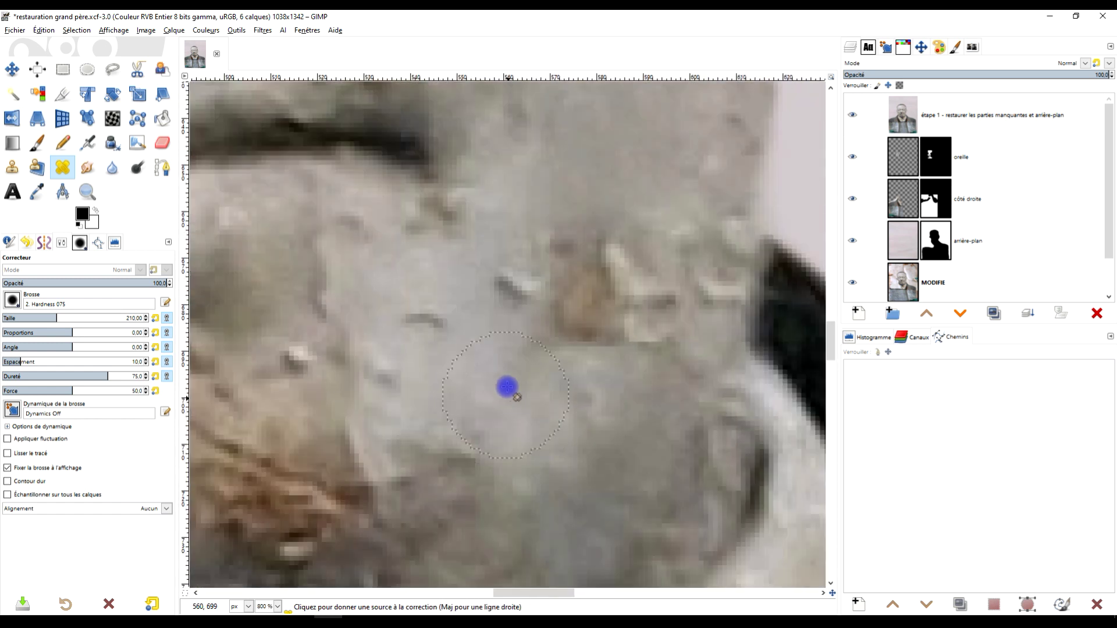
{"action": "scroll", "coordinate": [454, 381], "scroll_direction": "up", "scroll_amount": 1}
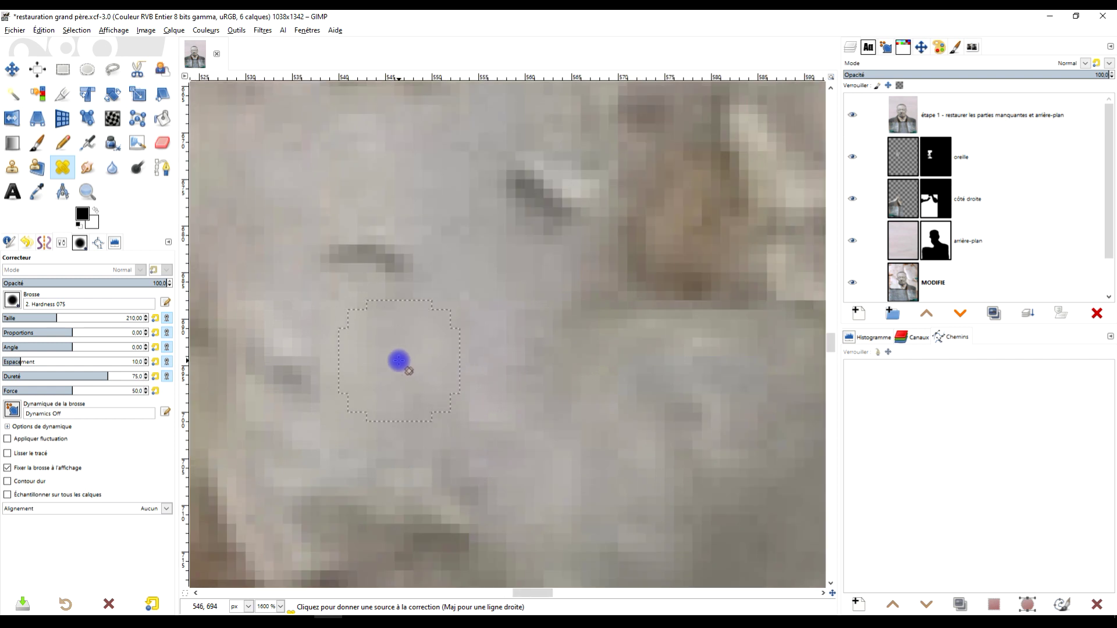
{"action": "left_click", "coordinate": [398, 362], "text": "ctrl"}
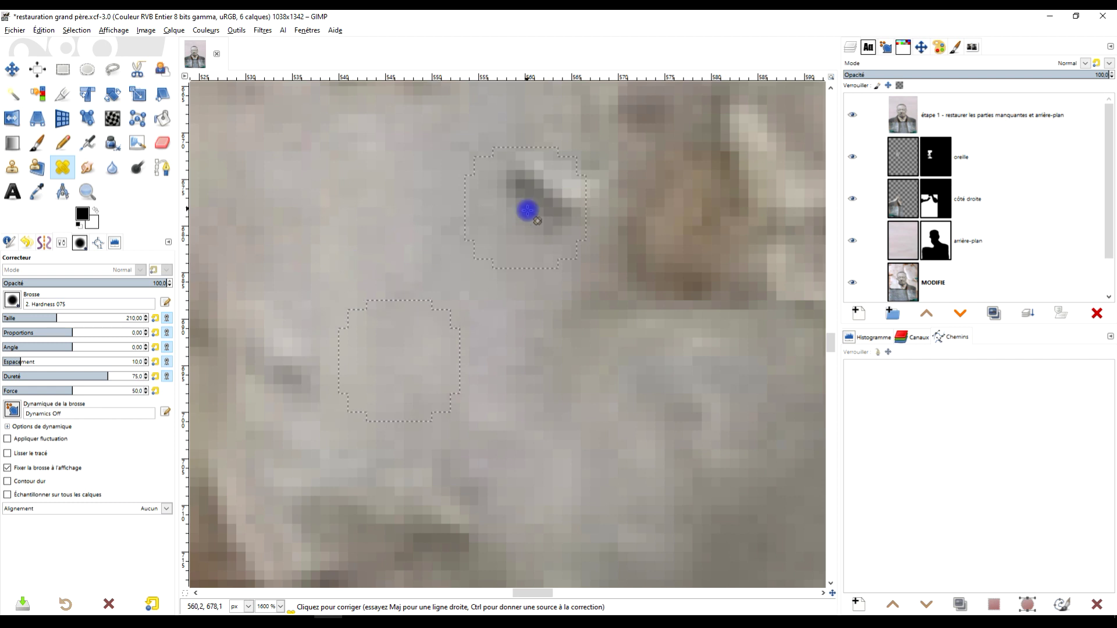
{"action": "left_click", "coordinate": [550, 208]}
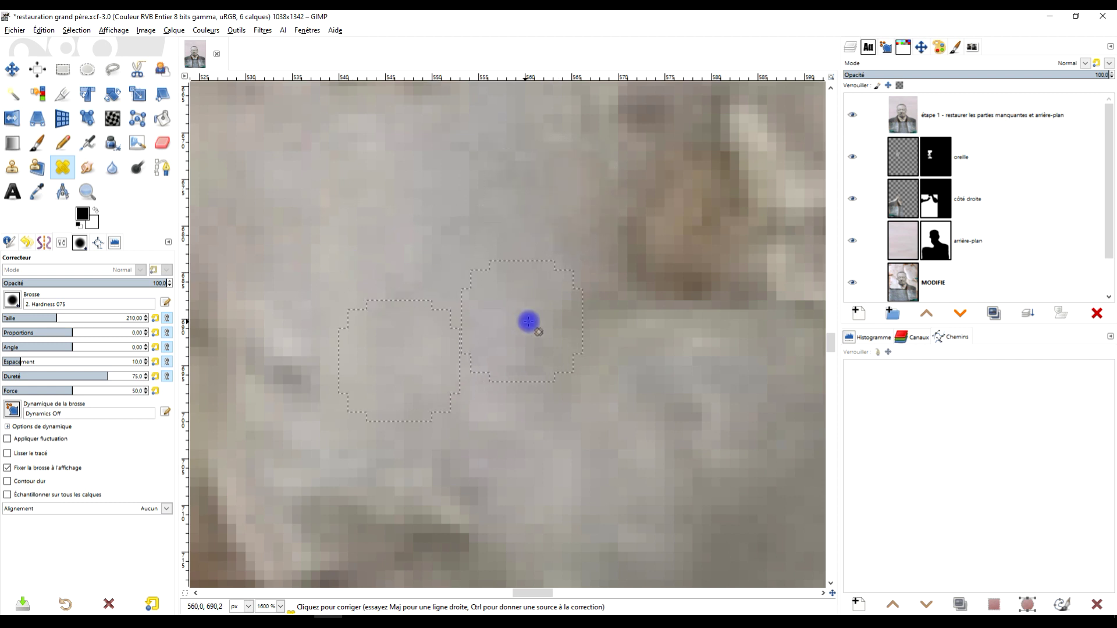
Heal the brown stain and adjacent light flakes on the lower right jaw with skin sampled beside them
{"action": "scroll", "coordinate": [429, 312], "scroll_direction": "down", "scroll_amount": 3}
{"action": "scroll", "coordinate": [428, 335], "scroll_direction": "up", "scroll_amount": 3}
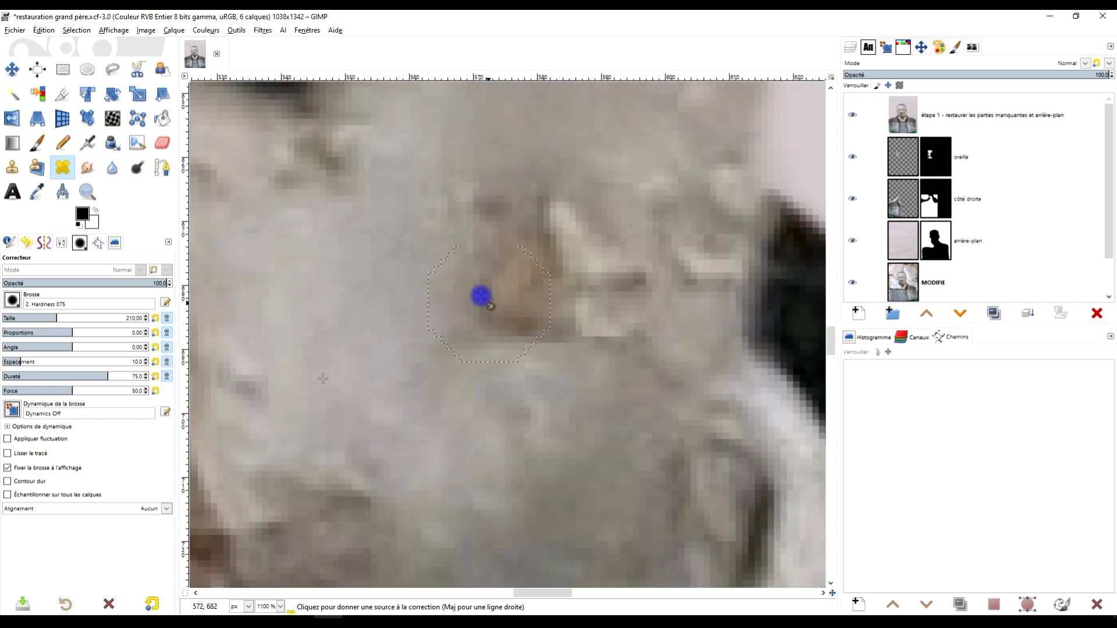
{"action": "left_click", "coordinate": [380, 250], "text": "ctrl"}
{"action": "mouse_move", "coordinate": [537, 269]}
{"action": "left_mouse_down"}
{"action": "mouse_move", "coordinate": [495, 306]}
{"action": "mouse_move", "coordinate": [519, 318]}
{"action": "mouse_move", "coordinate": [539, 314]}
{"action": "mouse_move", "coordinate": [511, 283]}
{"action": "mouse_move", "coordinate": [496, 215]}
{"action": "mouse_move", "coordinate": [424, 232]}
{"action": "left_mouse_up"}
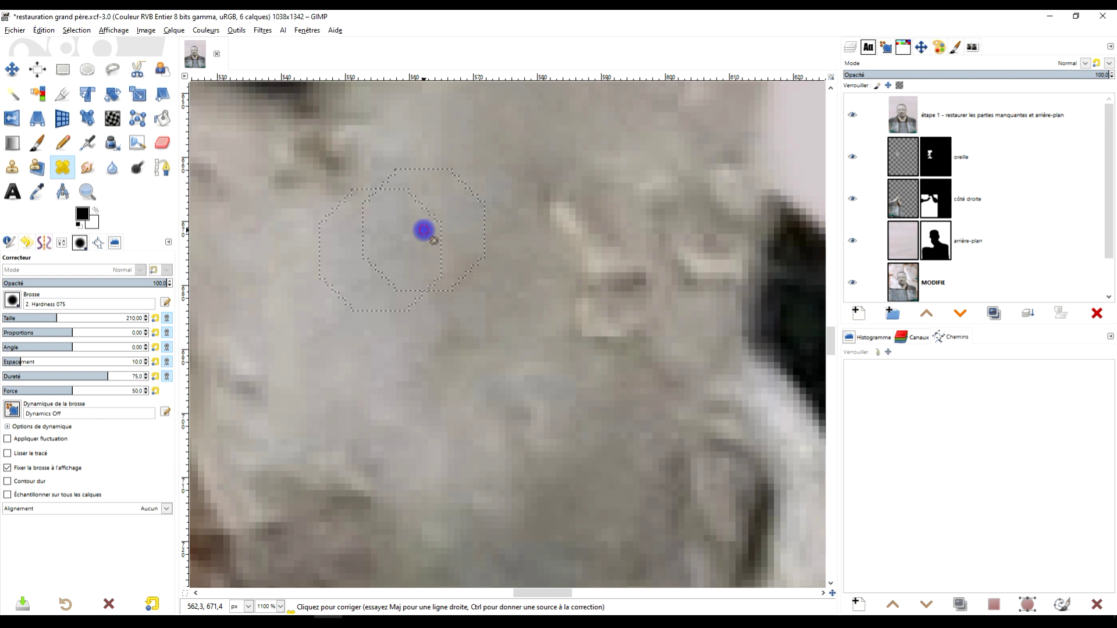
{"action": "left_click", "coordinate": [557, 227]}
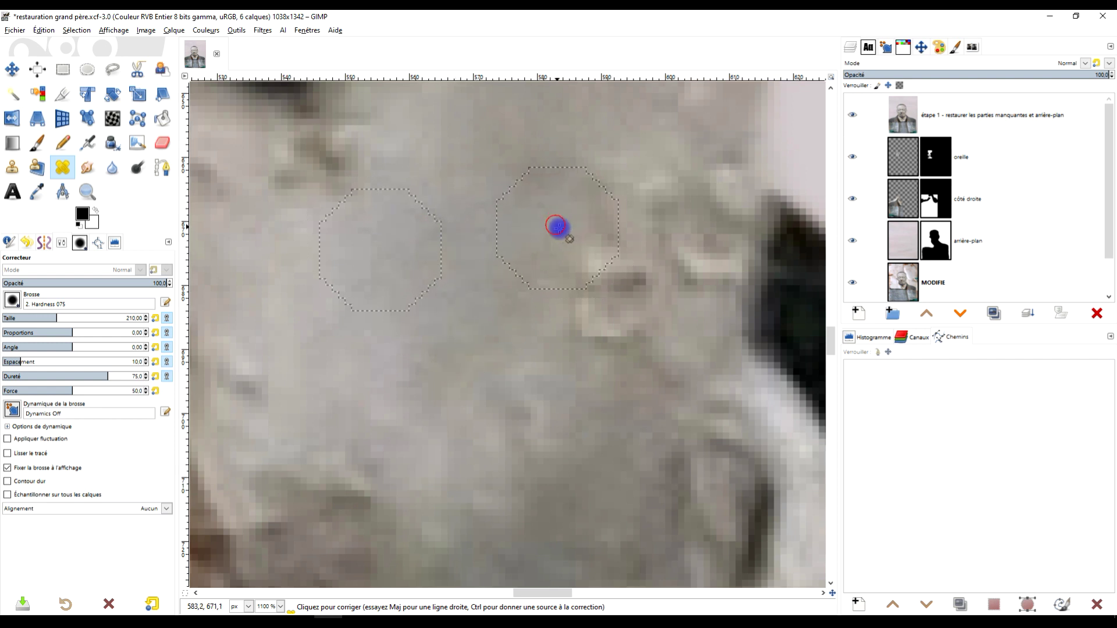
{"action": "mouse_move", "coordinate": [610, 277]}
{"action": "left_mouse_down"}
{"action": "mouse_move", "coordinate": [590, 315]}
{"action": "mouse_move", "coordinate": [608, 317]}
{"action": "mouse_move", "coordinate": [680, 261]}
{"action": "mouse_move", "coordinate": [660, 214]}
{"action": "mouse_move", "coordinate": [608, 171]}
{"action": "mouse_move", "coordinate": [590, 242]}
{"action": "mouse_move", "coordinate": [624, 262]}
{"action": "mouse_move", "coordinate": [663, 249]}
{"action": "left_mouse_up"}
Sample clean cheek skin and heal the lower part of the dark crack and the short dark mark in front of the right ear
{"action": "key", "text": "grave"}
{"action": "scroll", "coordinate": [663, 249], "scroll_direction": "up", "scroll_amount": 3, "text": "ctrl"}
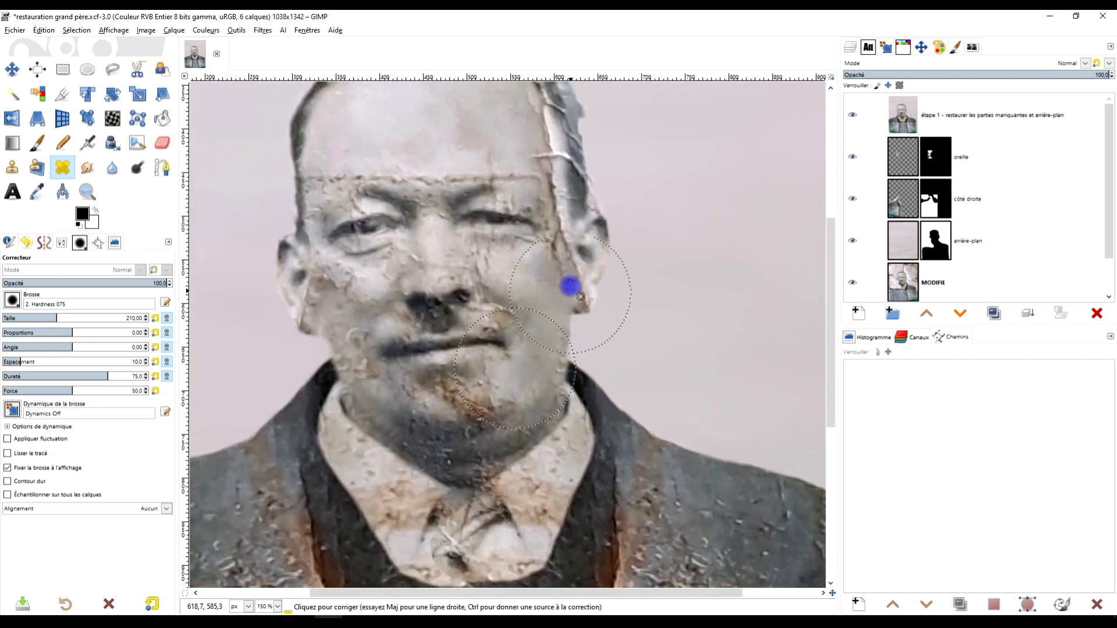
{"action": "scroll", "coordinate": [576, 266], "scroll_direction": "up", "scroll_amount": 2, "text": "ctrl"}
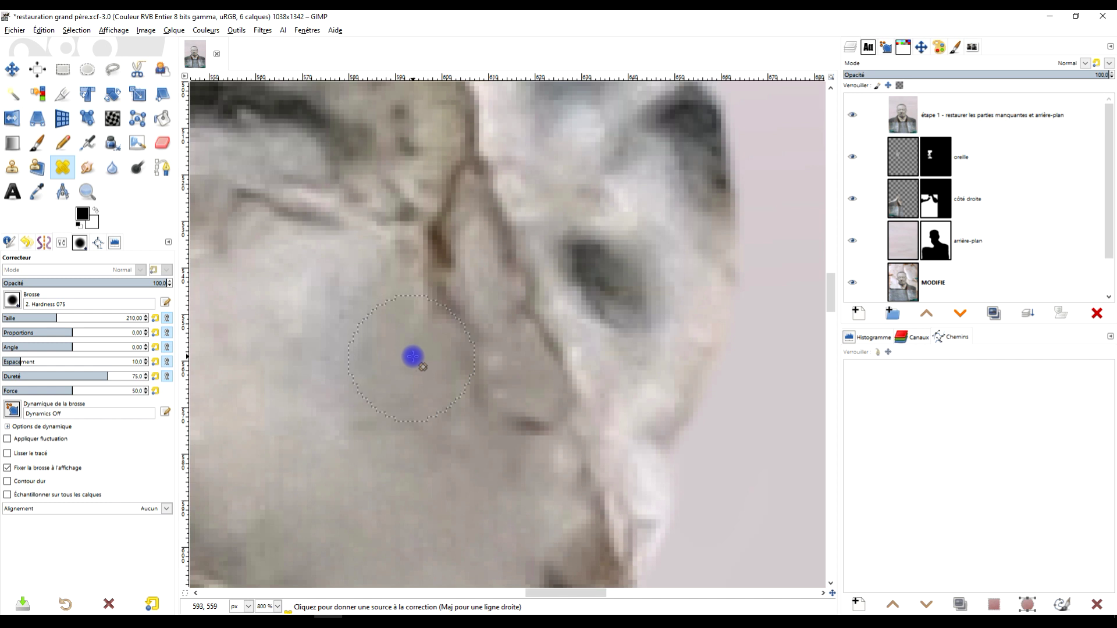
{"action": "scroll", "coordinate": [395, 361], "scroll_direction": "up", "scroll_amount": 1, "text": "ctrl"}
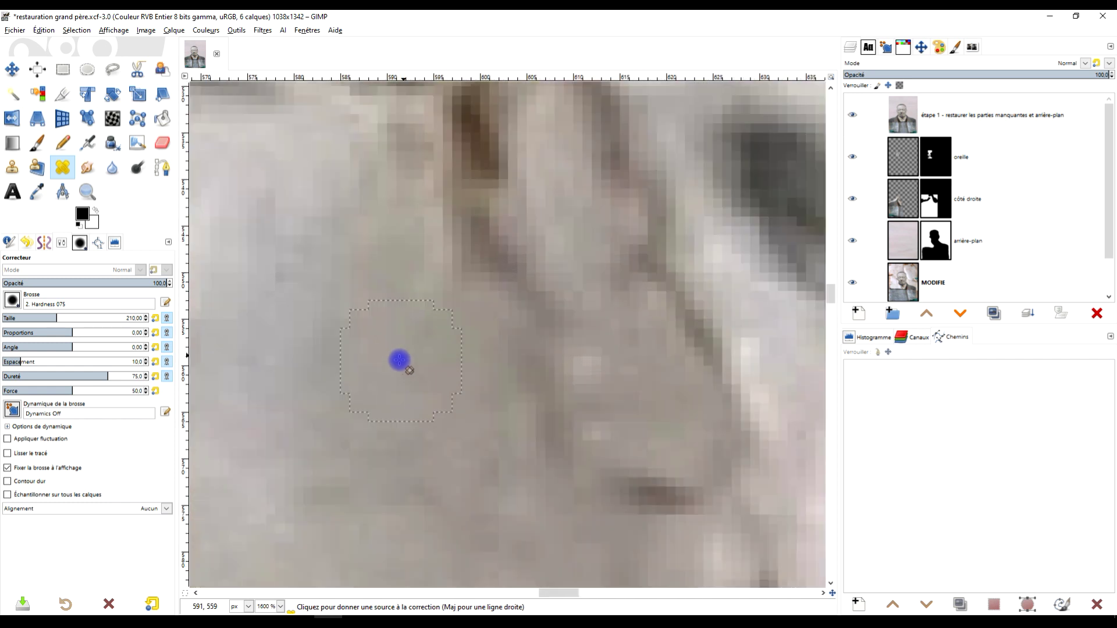
{"action": "left_click", "coordinate": [369, 356], "text": "ctrl"}
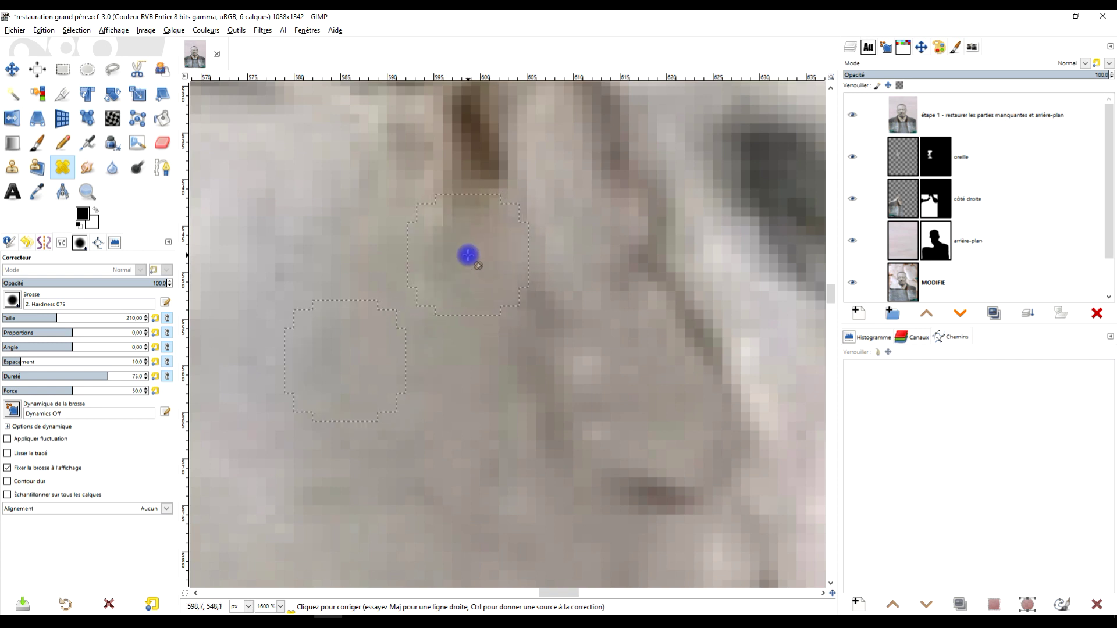
{"action": "left_click", "coordinate": [527, 335]}
{"action": "left_click", "coordinate": [544, 425]}
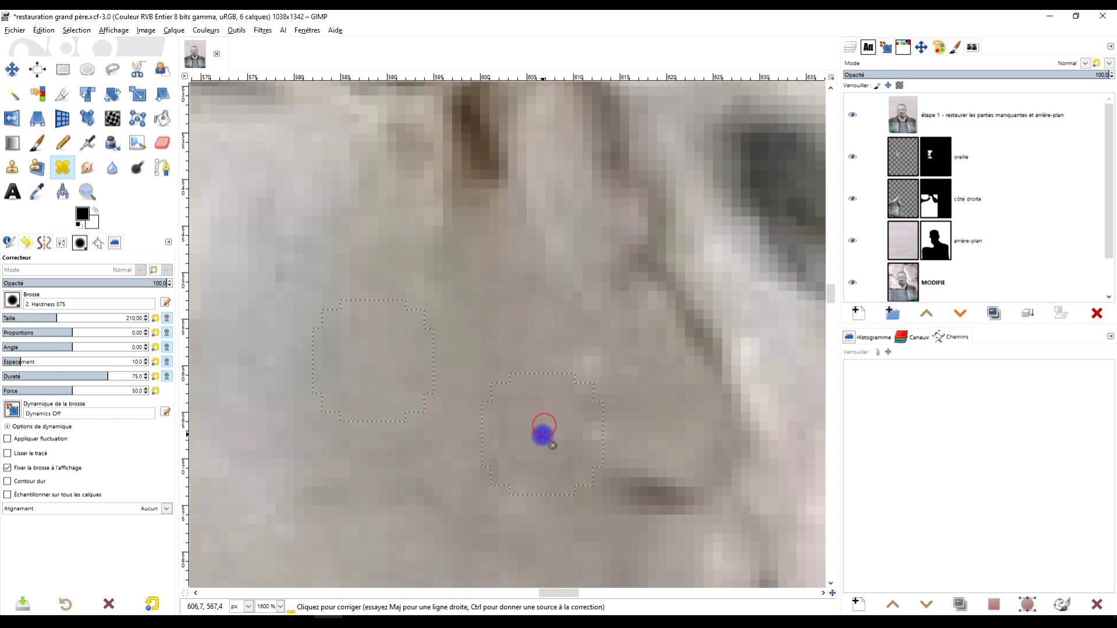
{"action": "left_click_drag", "start_coordinate": [620, 491], "coordinate": [645, 496]}
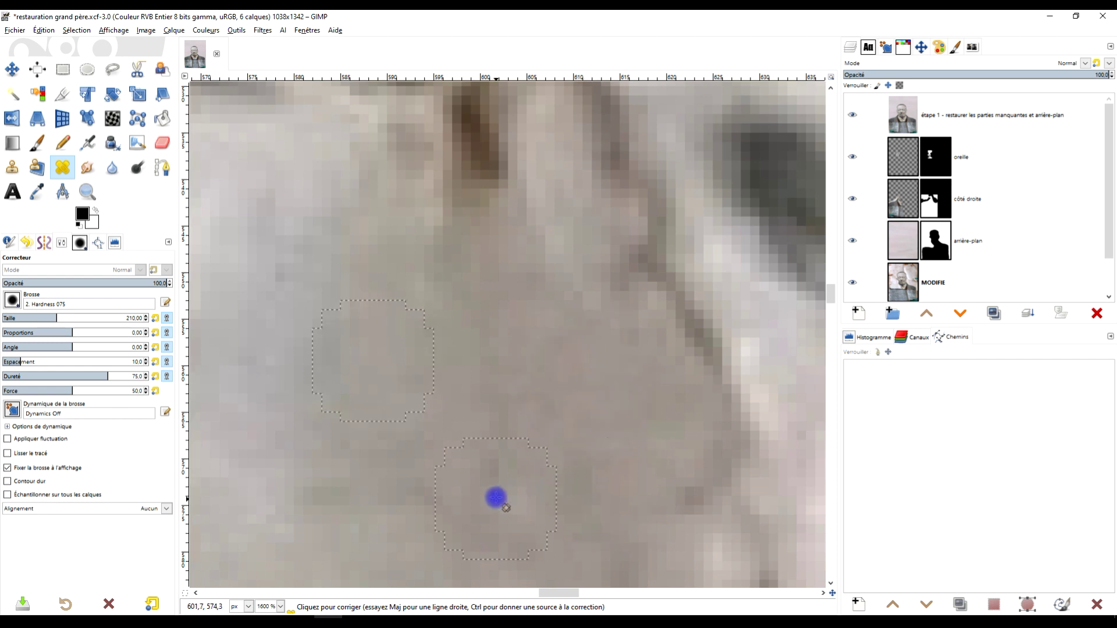
{"action": "scroll", "coordinate": [602, 396], "scroll_direction": "down", "scroll_amount": 3}
{"action": "scroll", "coordinate": [599, 384], "scroll_direction": "up", "scroll_amount": 2}
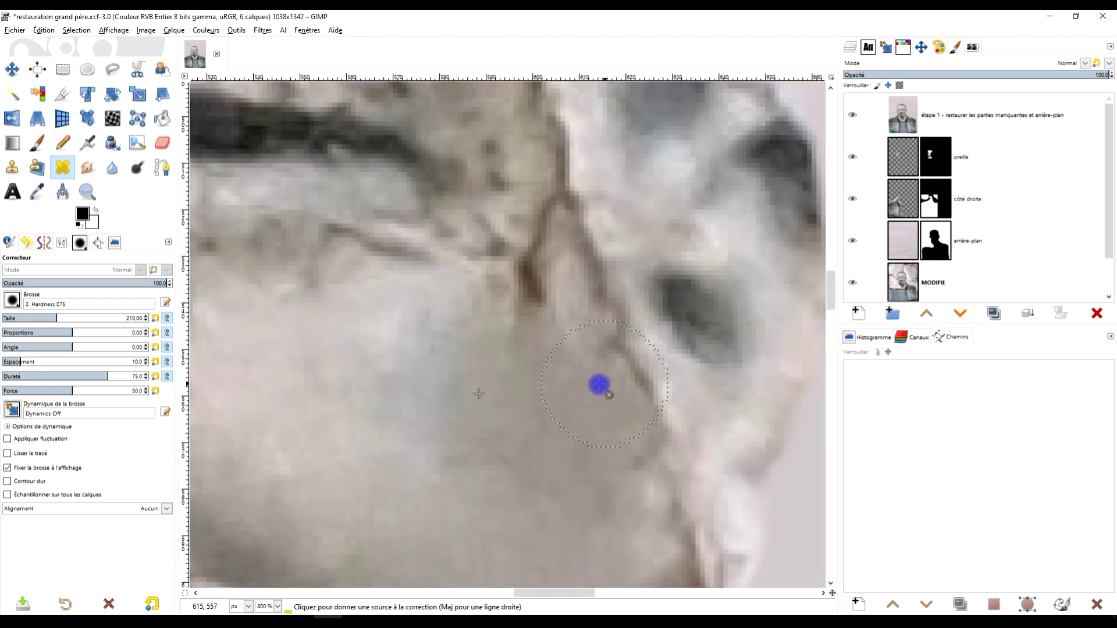
Sample clean cheek skin and heal the dark brown spot at the crack's end below the right eye's outer corner
{"action": "left_click", "coordinate": [526, 396], "text": "ctrl"}
{"action": "mouse_move", "coordinate": [541, 256]}
{"action": "left_mouse_down"}
{"action": "mouse_move", "coordinate": [505, 275]}
{"action": "mouse_move", "coordinate": [504, 238]}
{"action": "mouse_move", "coordinate": [518, 270]}
{"action": "left_mouse_up"}
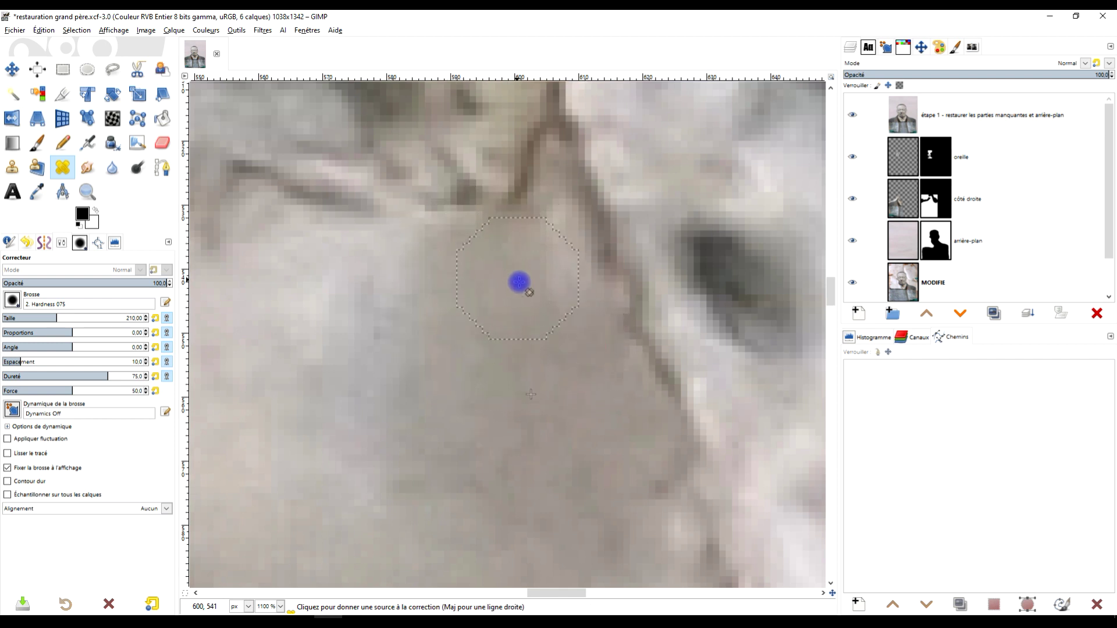
{"action": "scroll", "coordinate": [556, 275], "scroll_direction": "down", "scroll_amount": 5}
{"action": "scroll", "coordinate": [560, 315], "scroll_direction": "up", "scroll_amount": 4}
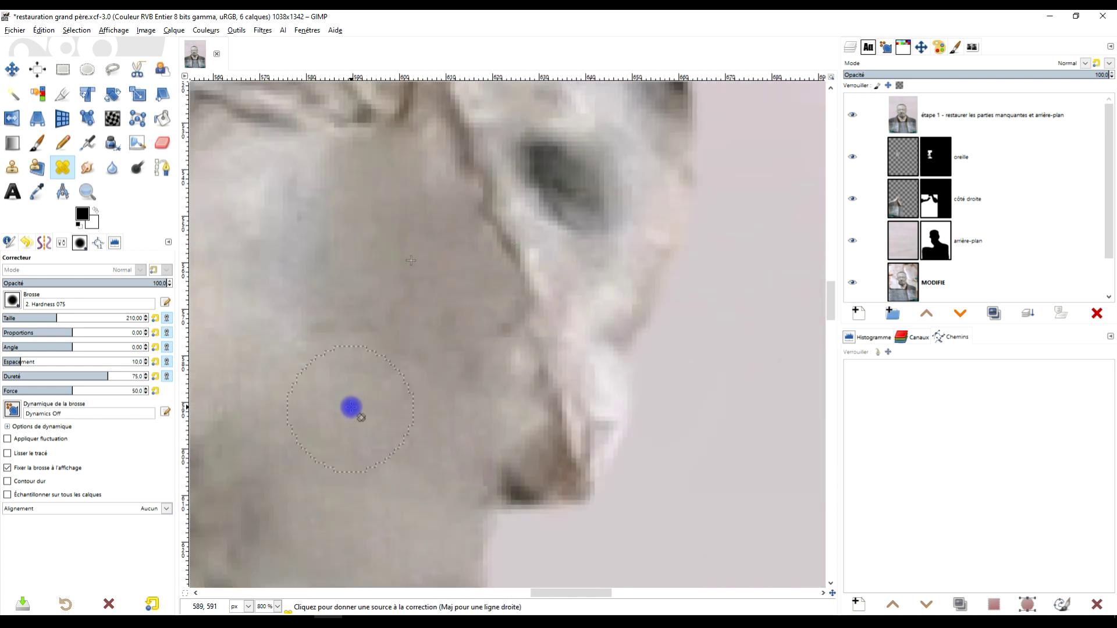
{"action": "left_click", "coordinate": [332, 445], "text": "ctrl"}
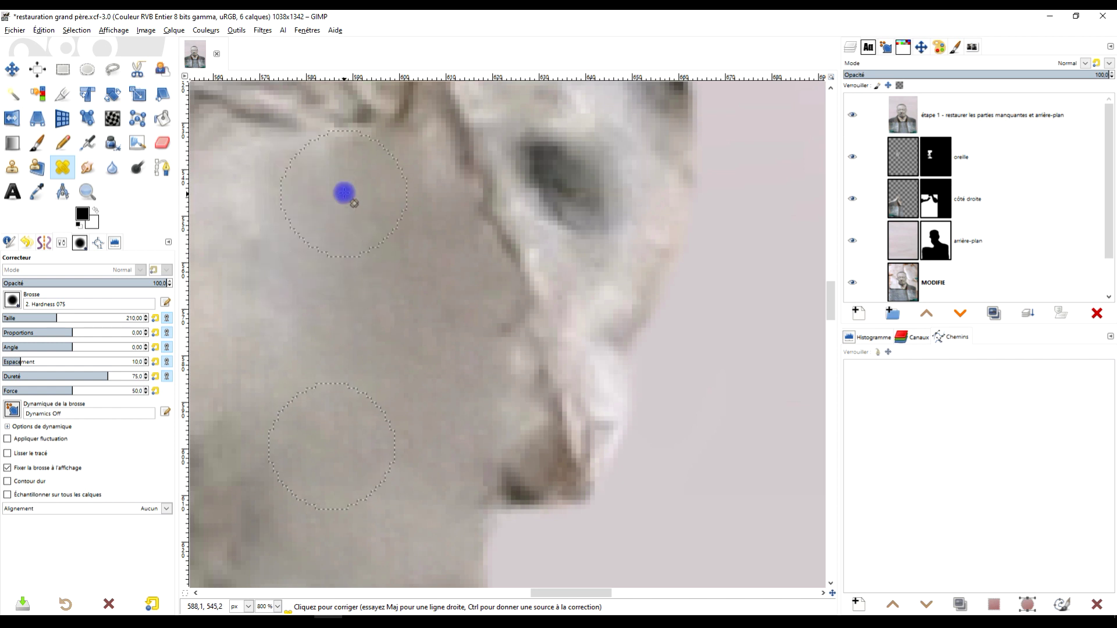
{"action": "key", "text": "ctrl+z"}
Review the healed cheek at lower magnification and isolate the stage 1 layer, restoring the other layers' visibility again
{"action": "scroll", "coordinate": [407, 261], "scroll_direction": "down", "scroll_amount": 4, "text": "ctrl"}
{"action": "scroll", "coordinate": [437, 290], "scroll_direction": "down", "scroll_amount": 1}
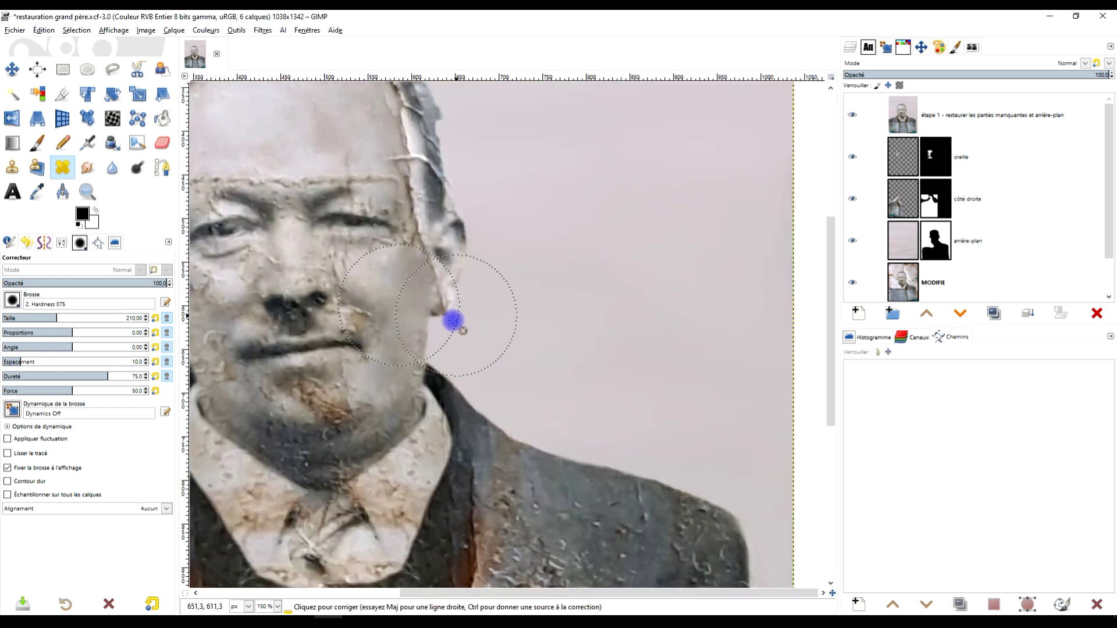
{"action": "scroll", "coordinate": [495, 318], "scroll_direction": "down", "scroll_amount": 1}
{"action": "scroll", "coordinate": [395, 347], "scroll_direction": "up", "scroll_amount": 2, "text": "ctrl"}
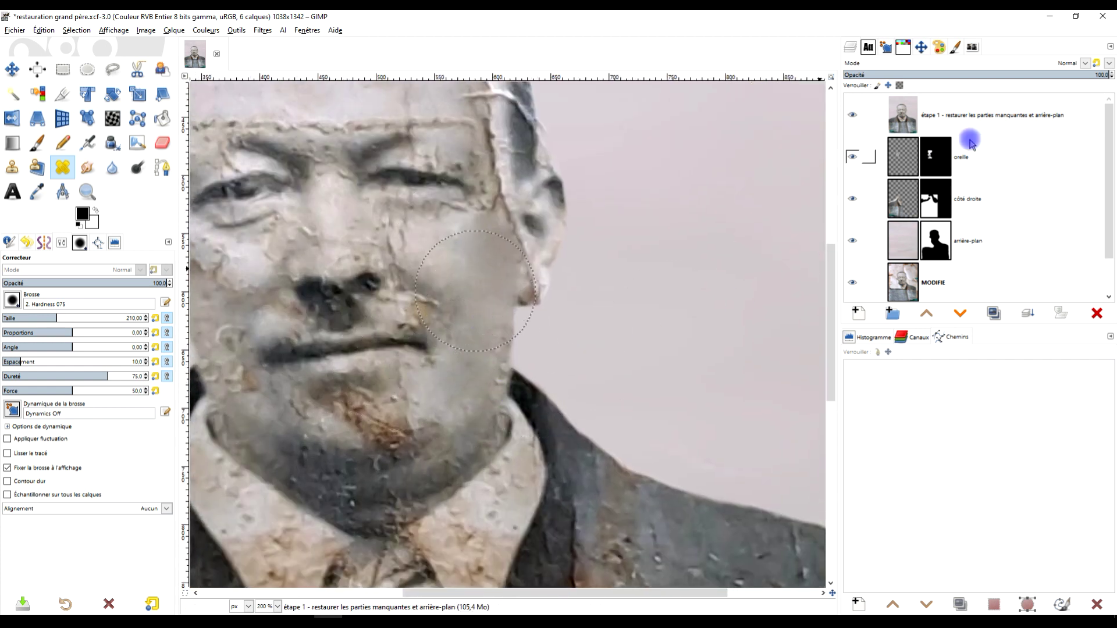
{"action": "scroll", "coordinate": [989, 186], "scroll_direction": "down", "scroll_amount": 1}
{"action": "scroll", "coordinate": [1003, 202], "scroll_direction": "up", "scroll_amount": 1}
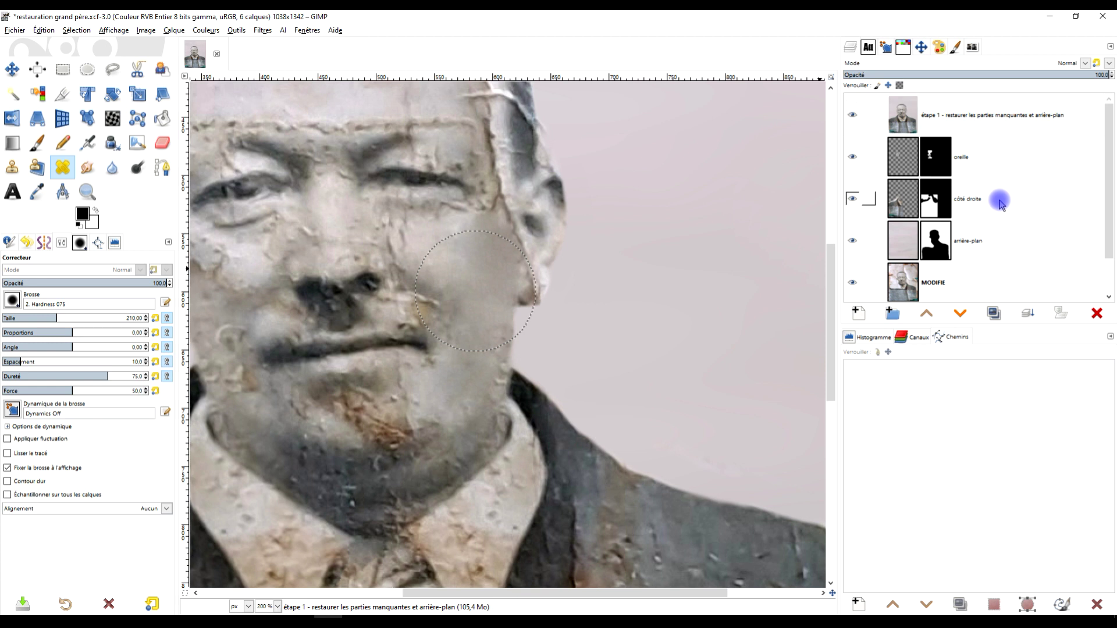
{"action": "left_click", "coordinate": [852, 118], "text": "shift"}
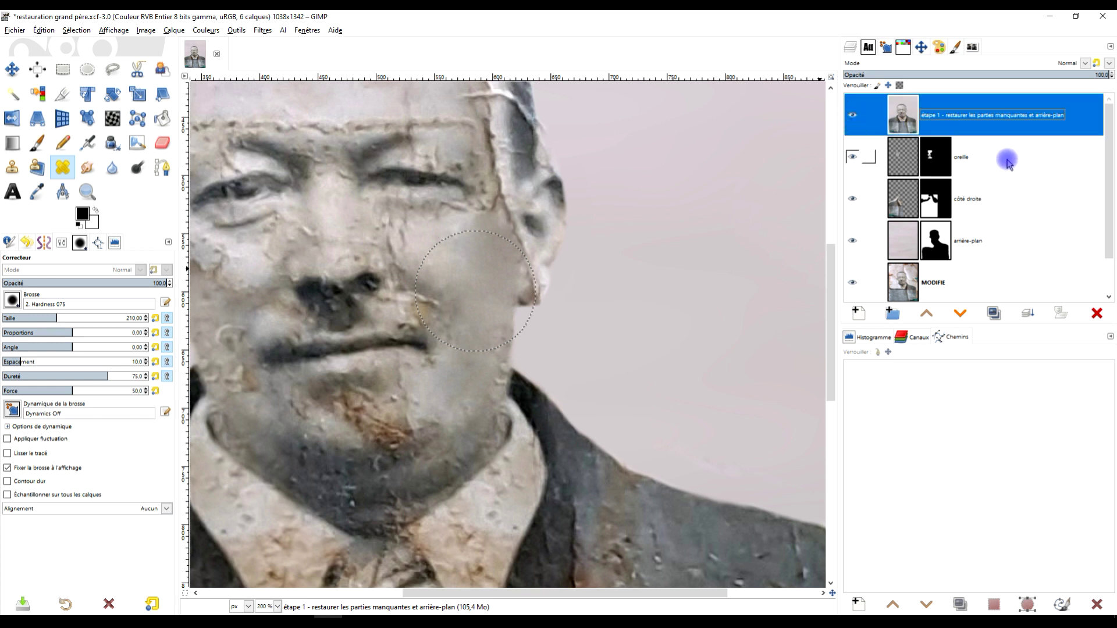
{"action": "left_click", "coordinate": [851, 116], "text": "shift"}
{"action": "left_click", "coordinate": [851, 117], "text": "shift"}
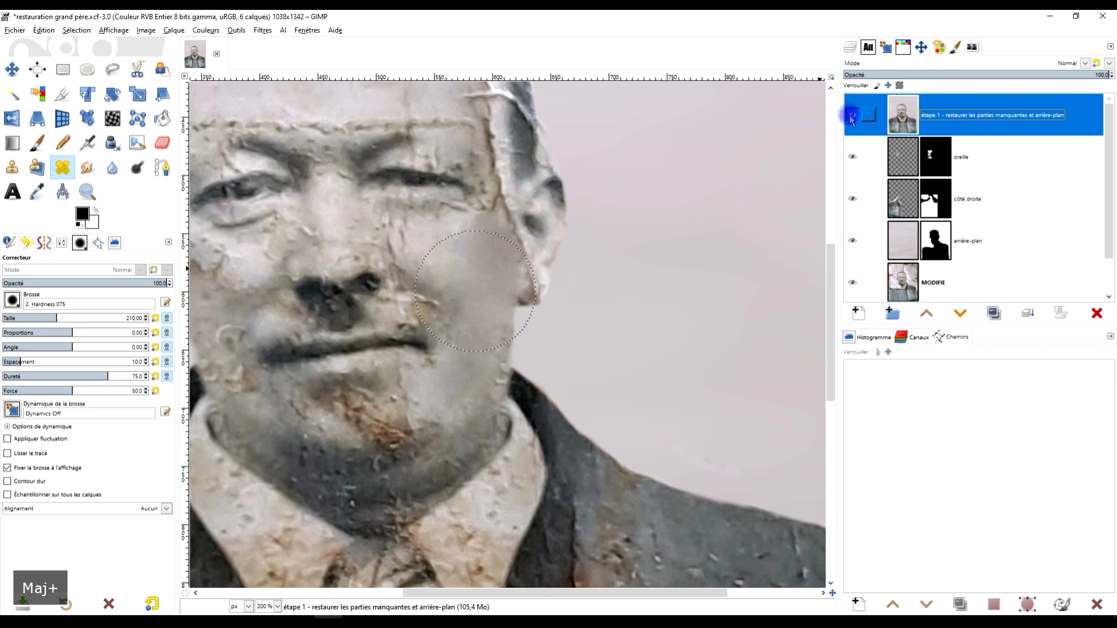
Compare the damaged photo with the restoration by repeatedly showing the ORIGINAL layer alone and bringing all layers back
{"action": "scroll", "coordinate": [952, 213], "scroll_direction": "down", "scroll_amount": 1}
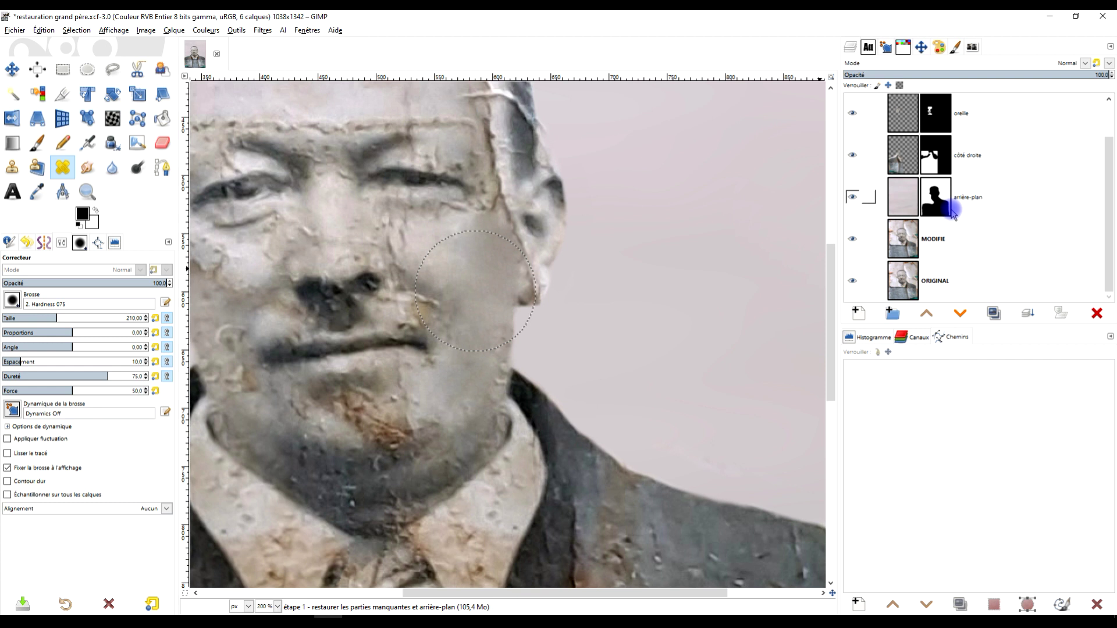
{"action": "left_click", "coordinate": [852, 283], "text": "shift"}
{"action": "left_click", "coordinate": [852, 283], "text": "shift"}
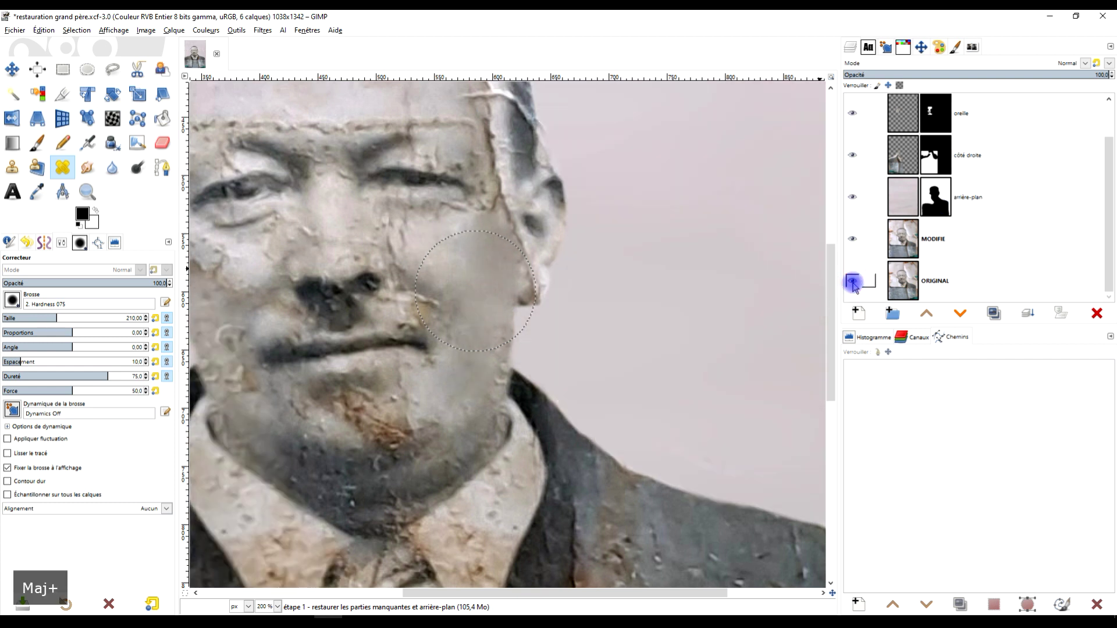
{"action": "scroll", "coordinate": [456, 307], "scroll_direction": "down", "scroll_amount": 1}
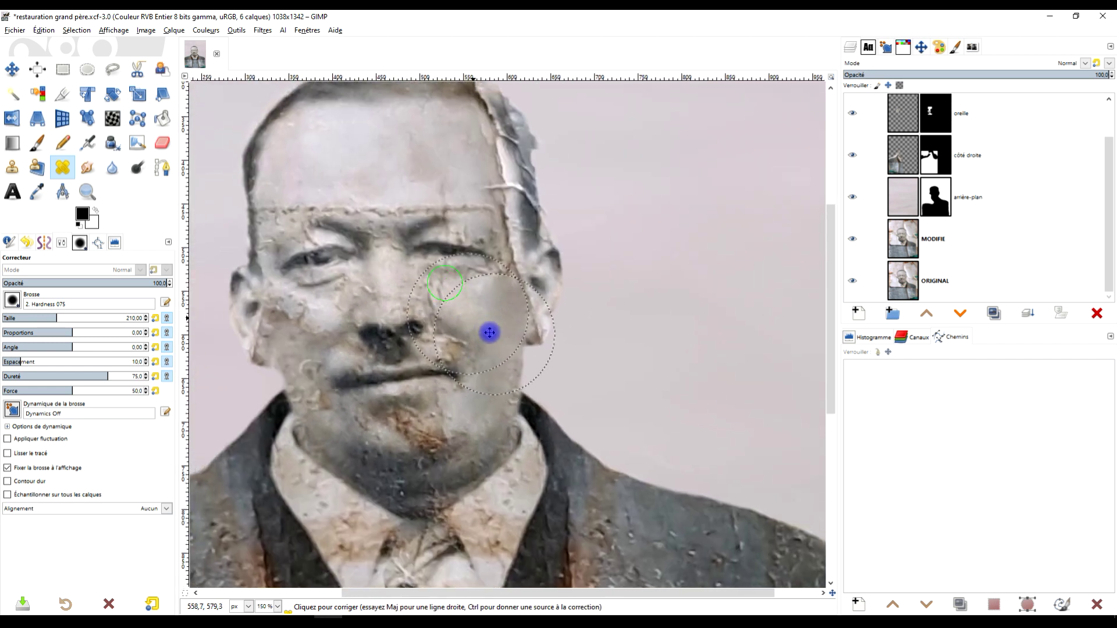
{"action": "left_click", "coordinate": [852, 283], "text": "shift"}
{"action": "left_click", "coordinate": [850, 279], "text": "shift"}
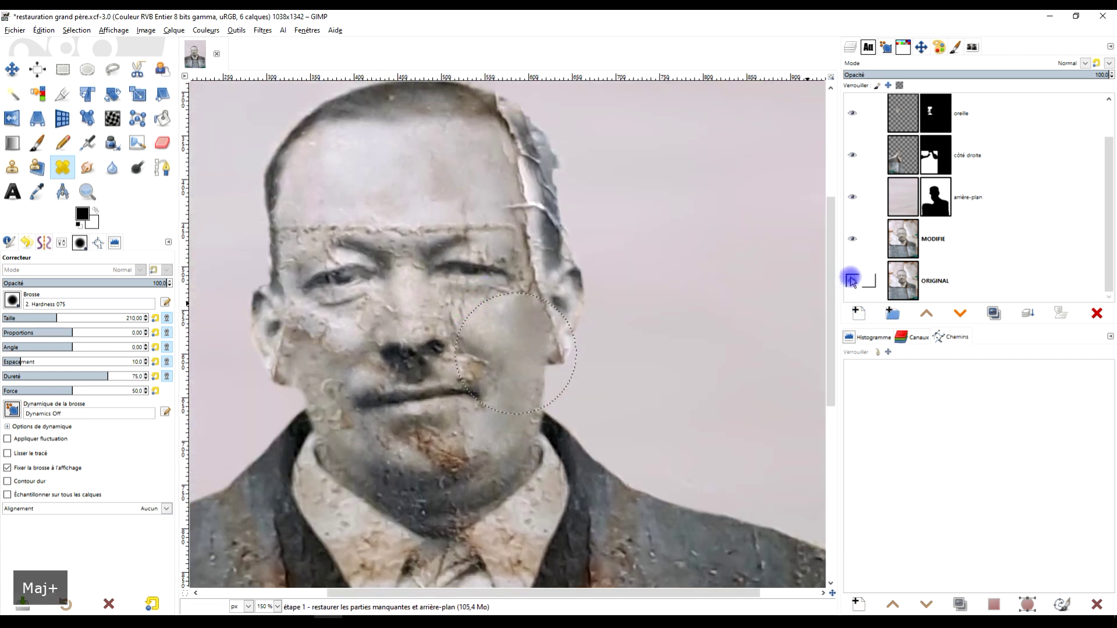
{"action": "scroll", "coordinate": [579, 372], "scroll_direction": "down", "scroll_amount": 3}
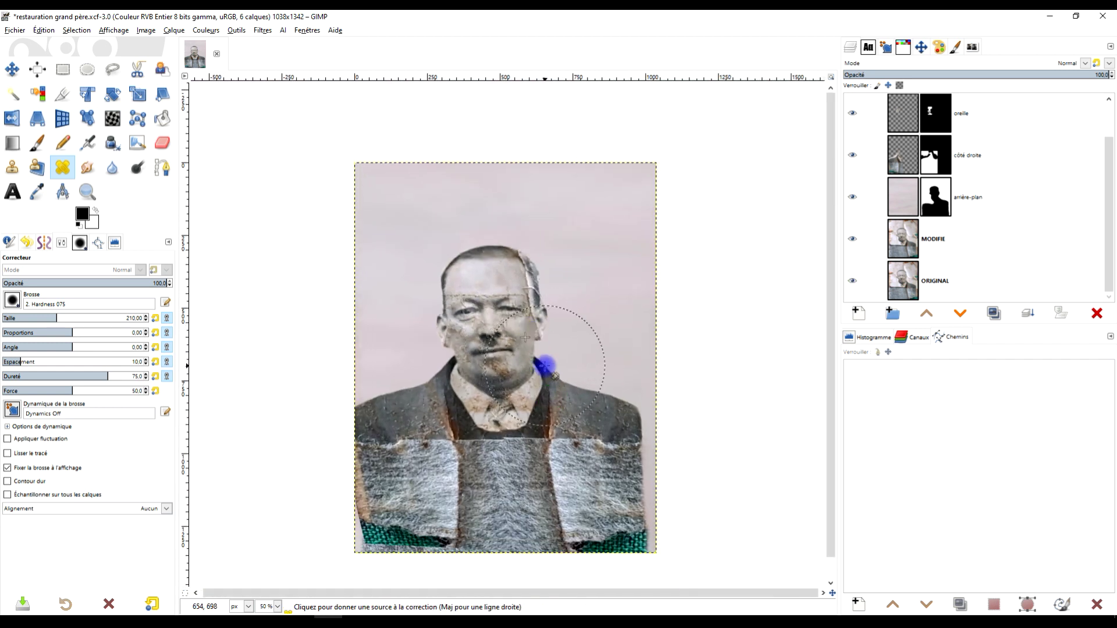
{"action": "scroll", "coordinate": [545, 378], "scroll_direction": "up", "scroll_amount": 1}
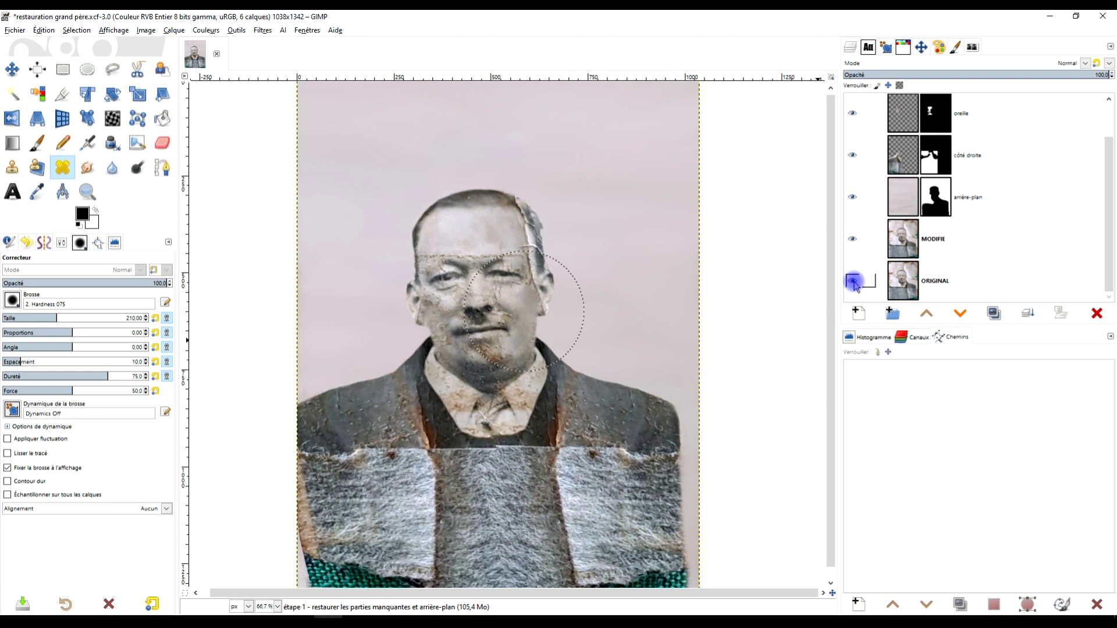
{"action": "left_click", "coordinate": [853, 283], "text": "shift"}
{"action": "left_click", "coordinate": [853, 283], "text": "shift"}
Heal the marks below the right eye and the horizontal crack on the right side of the forehead with skin sampled nearby
{"action": "scroll", "coordinate": [509, 296], "scroll_direction": "up", "scroll_amount": 3}
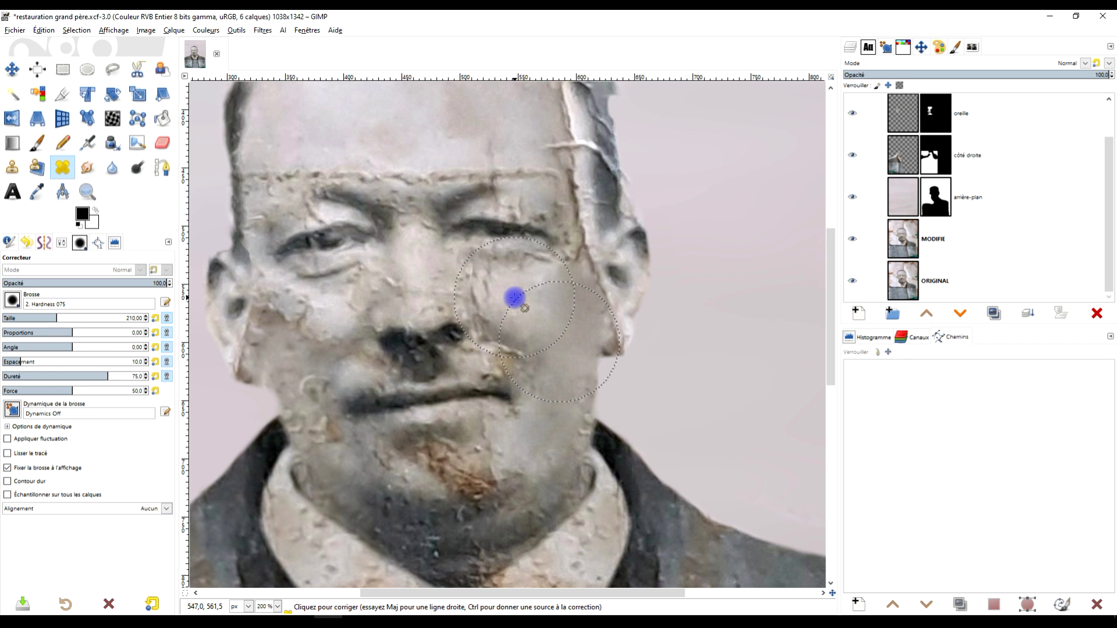
{"action": "scroll", "coordinate": [420, 269], "scroll_direction": "down", "scroll_amount": 3}
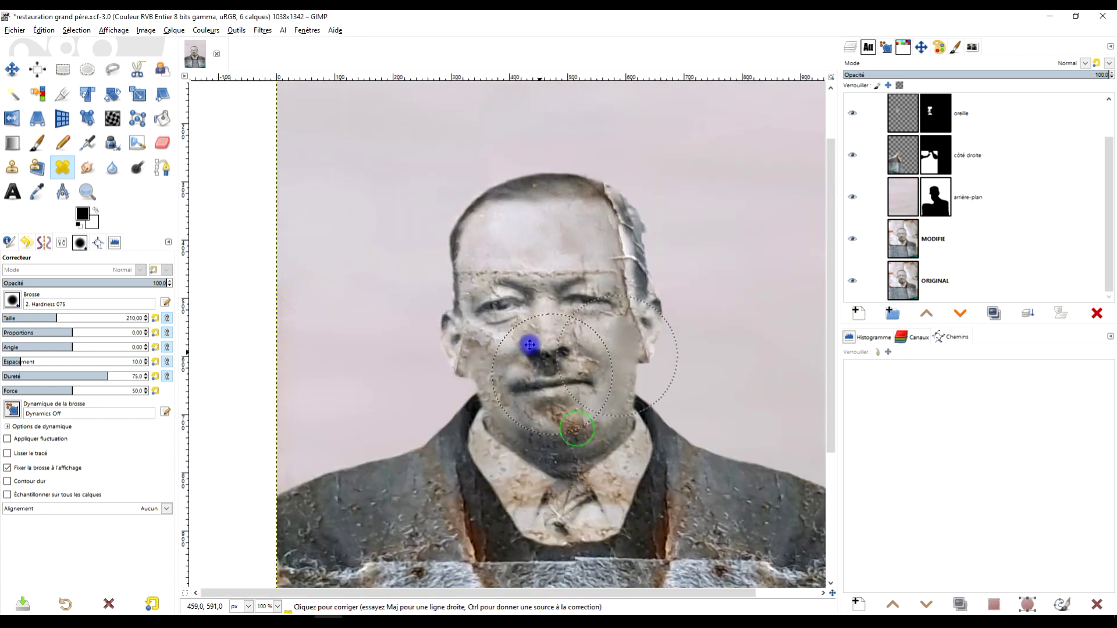
{"action": "scroll", "coordinate": [331, 314], "scroll_direction": "up", "scroll_amount": 6}
{"action": "scroll", "coordinate": [444, 394], "scroll_direction": "down", "scroll_amount": 3}
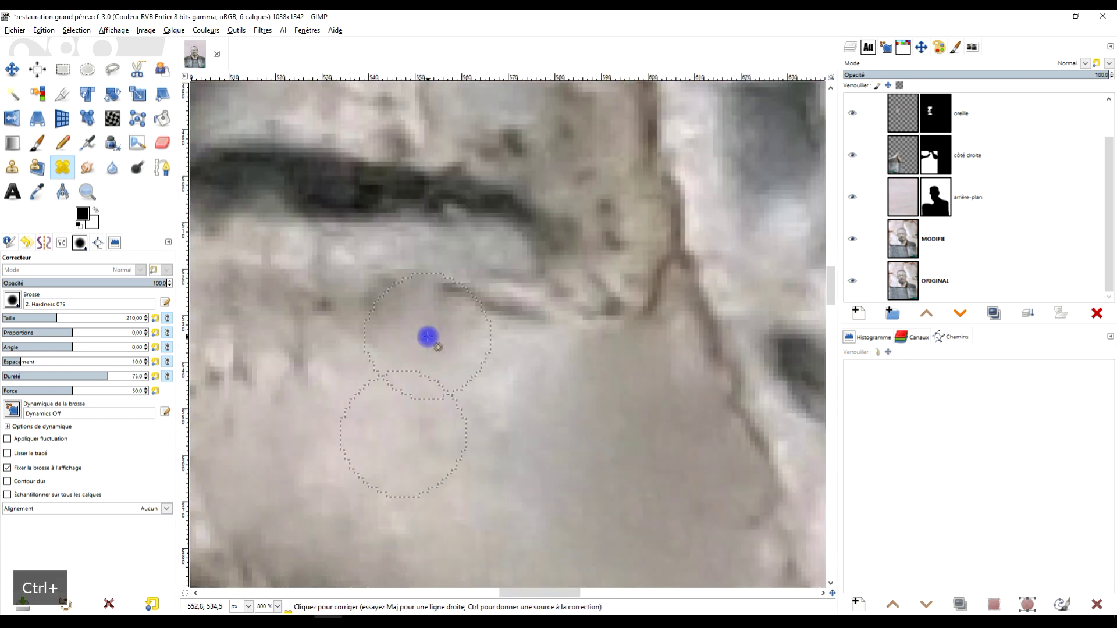
{"action": "scroll", "coordinate": [576, 380], "scroll_direction": "up", "scroll_amount": 5}
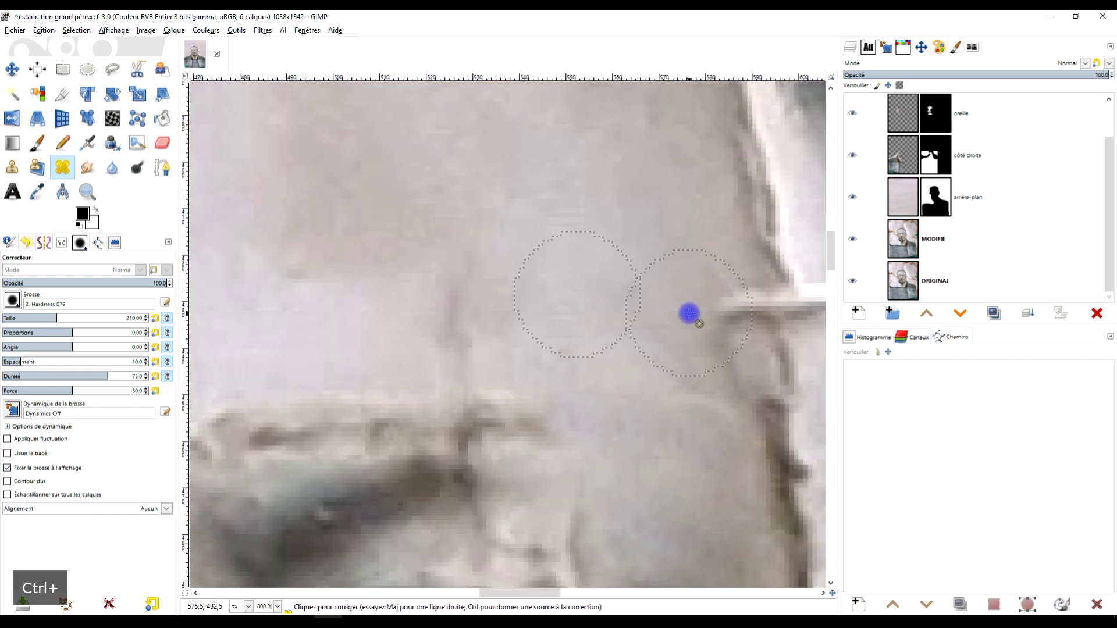
{"action": "left_click", "coordinate": [560, 314], "text": "ctrl"}
{"action": "scroll", "coordinate": [673, 246], "scroll_direction": "down", "scroll_amount": 2}
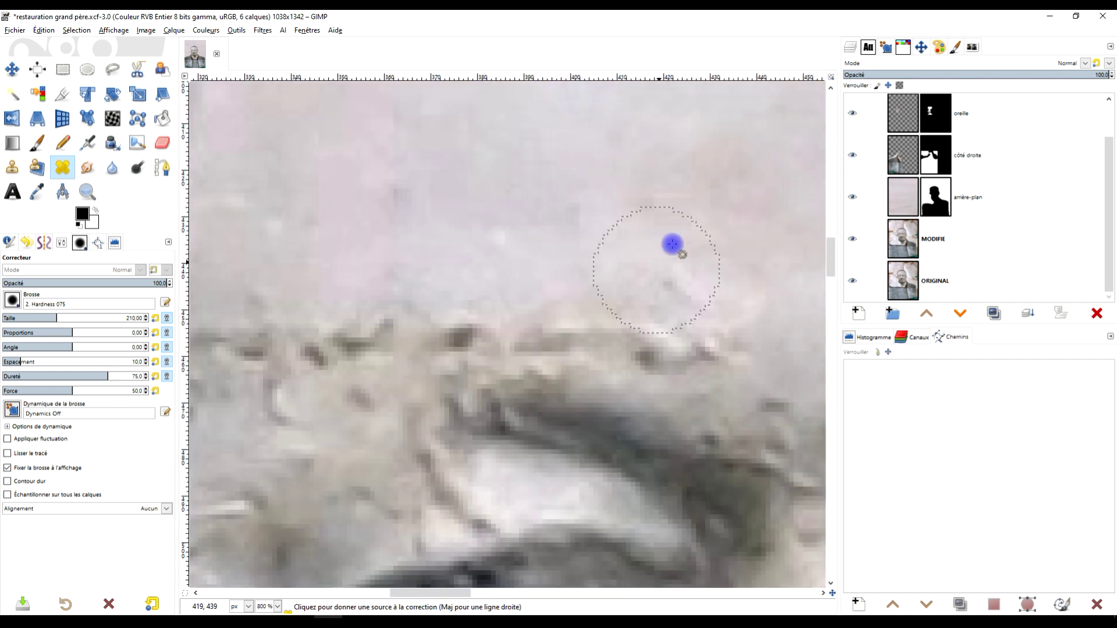
Sample clean forehead skin and heal the horizontal crack and dark spots above the left eyebrow
{"action": "key", "text": "ctrl+z"}
{"action": "scroll", "coordinate": [454, 259], "scroll_direction": "up", "scroll_amount": 4}
{"action": "left_click", "coordinate": [452, 244], "text": "ctrl"}
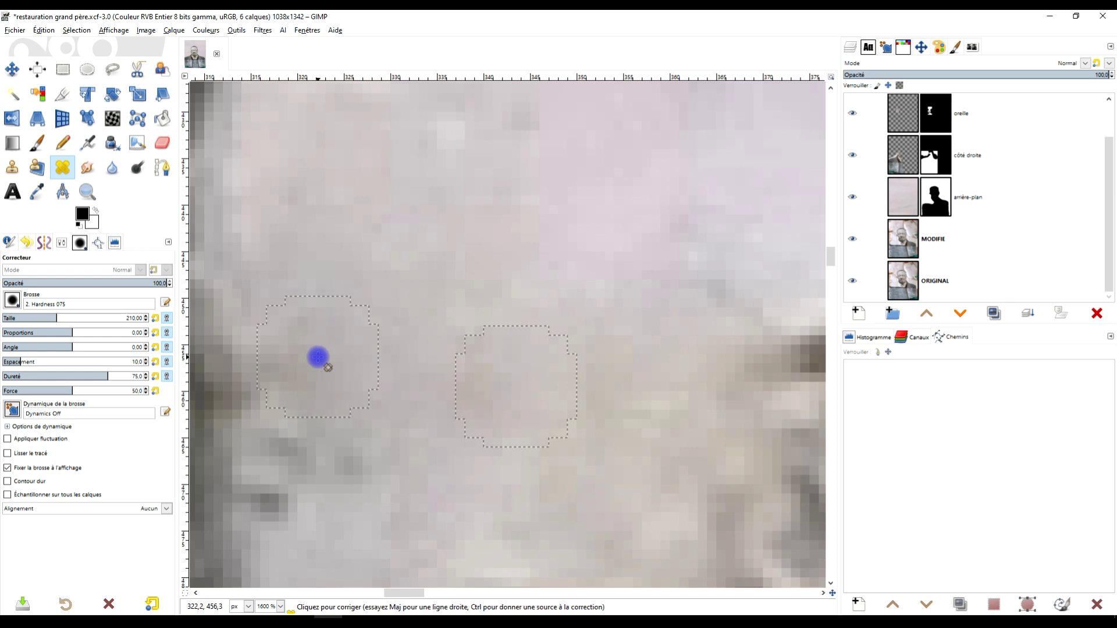
{"action": "key", "text": "4"}
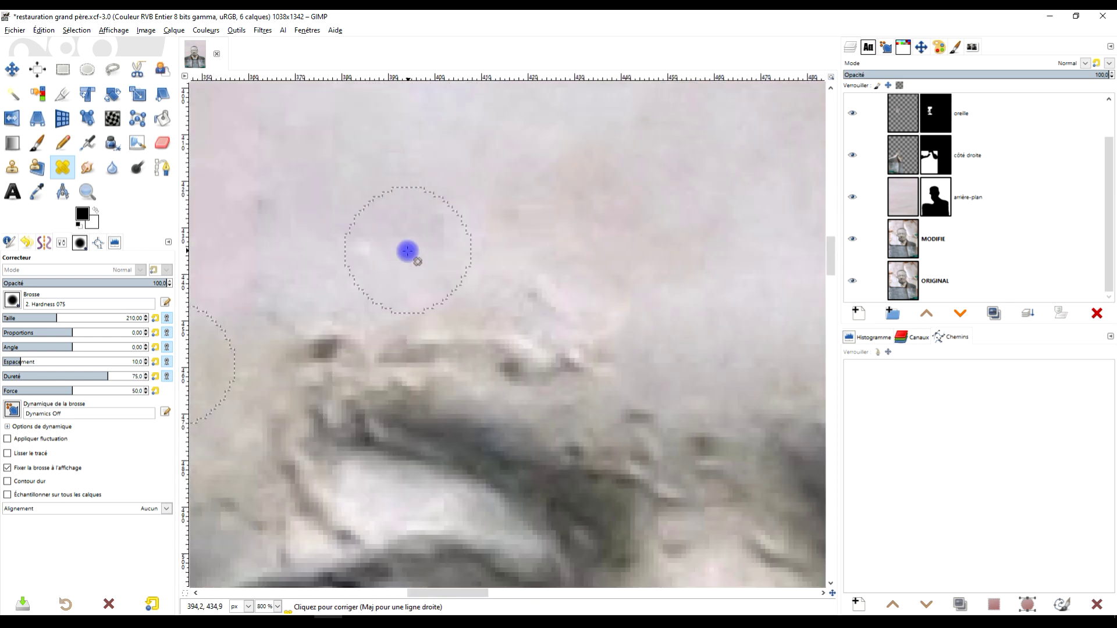
{"action": "left_click", "coordinate": [609, 256], "text": "ctrl"}
{"action": "left_click", "coordinate": [557, 331]}
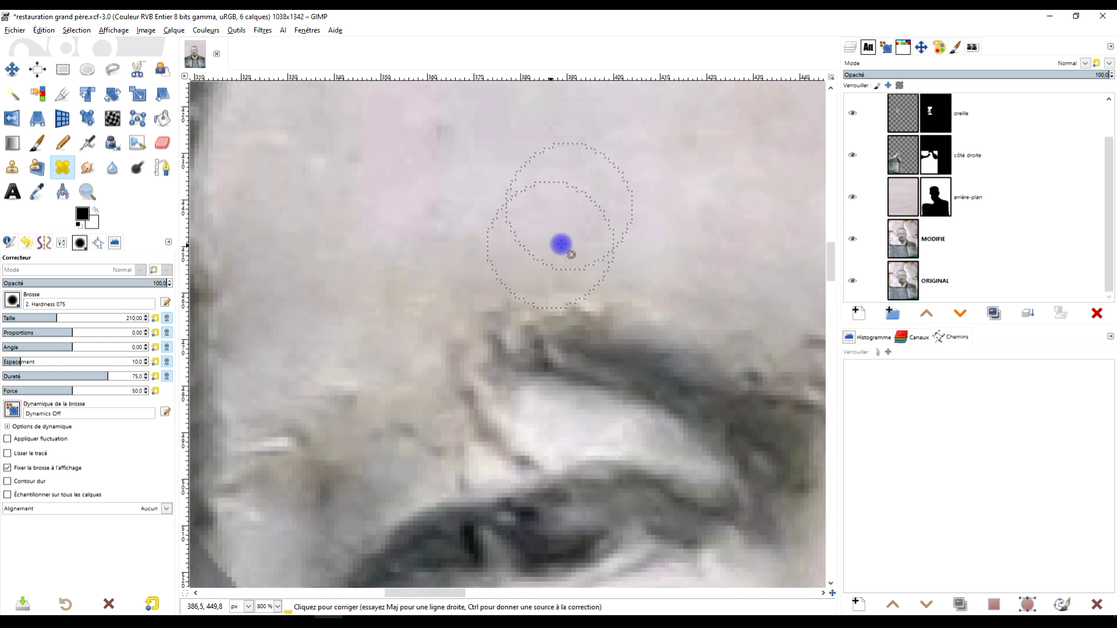
Heal the flakes and marks around the nose bridge and on the left cheek below the eye with nearby clean skin
{"action": "scroll", "coordinate": [472, 220], "scroll_direction": "down", "scroll_amount": 4}
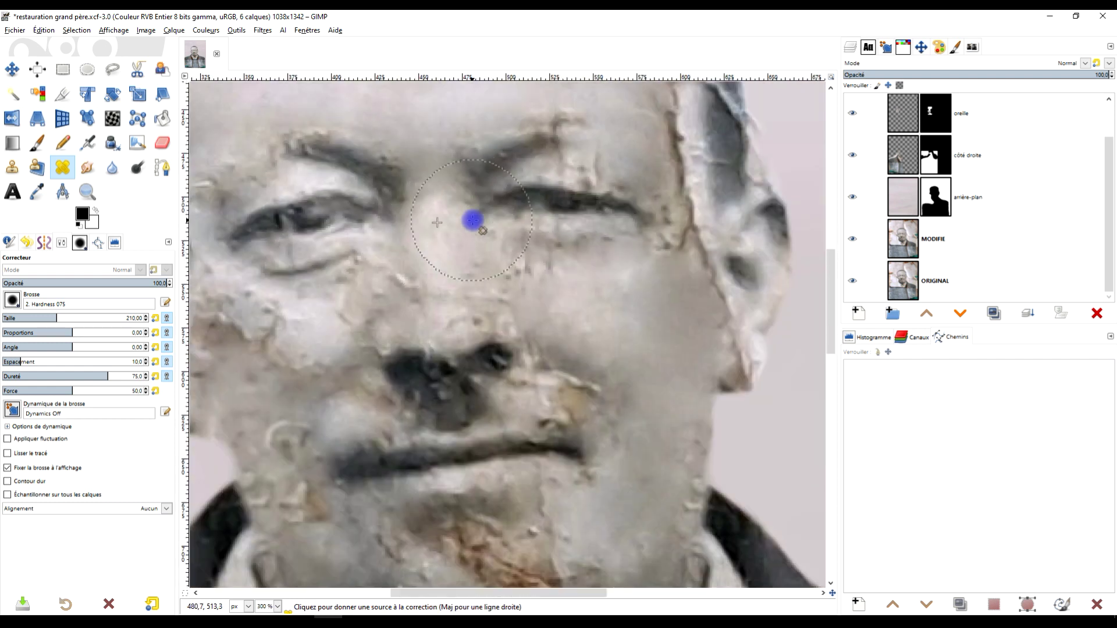
{"action": "scroll", "coordinate": [610, 267], "scroll_direction": "down", "scroll_amount": 2}
{"action": "scroll", "coordinate": [571, 319], "scroll_direction": "up", "scroll_amount": 6}
{"action": "scroll", "coordinate": [688, 336], "scroll_direction": "down", "scroll_amount": 3}
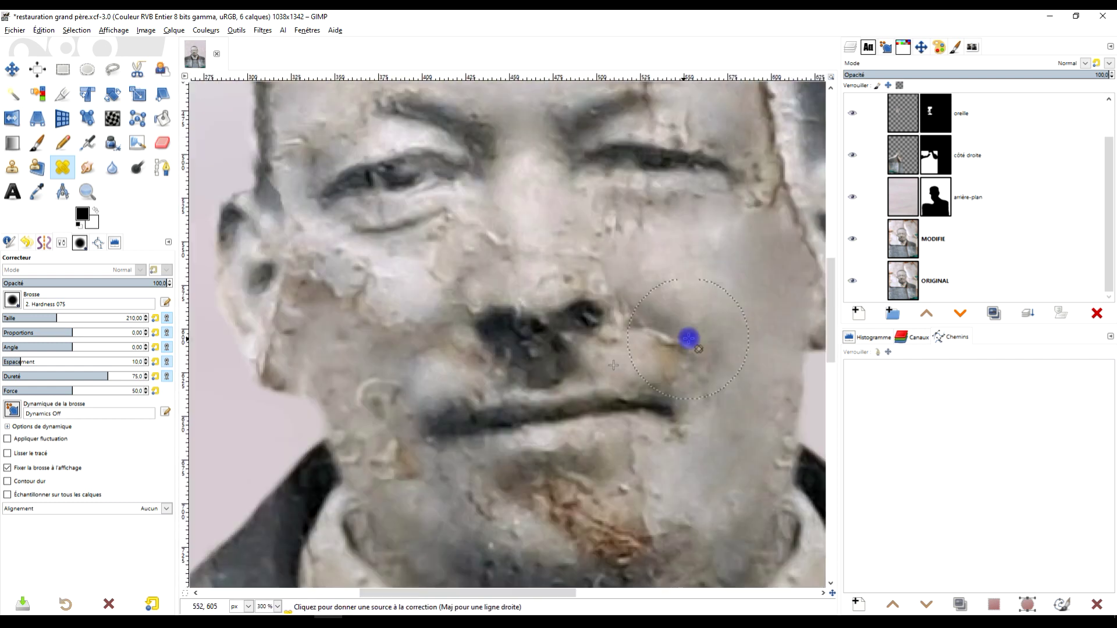
{"action": "scroll", "coordinate": [684, 426], "scroll_direction": "up", "scroll_amount": 4}
{"action": "scroll", "coordinate": [624, 303], "scroll_direction": "down", "scroll_amount": 1}
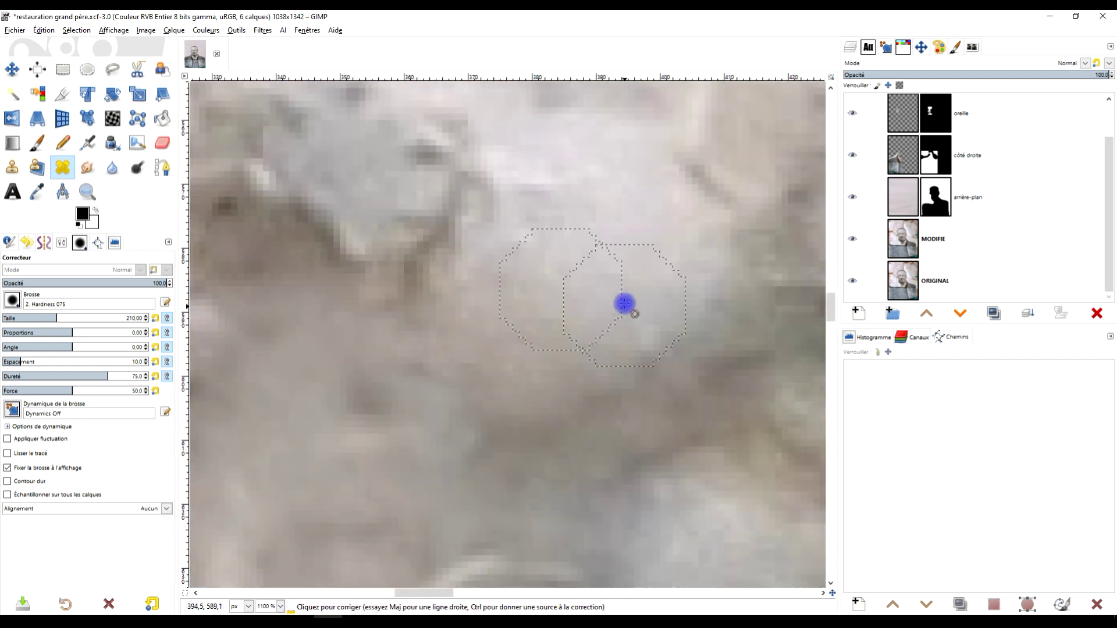
{"action": "scroll", "coordinate": [565, 281], "scroll_direction": "up", "scroll_amount": 1}
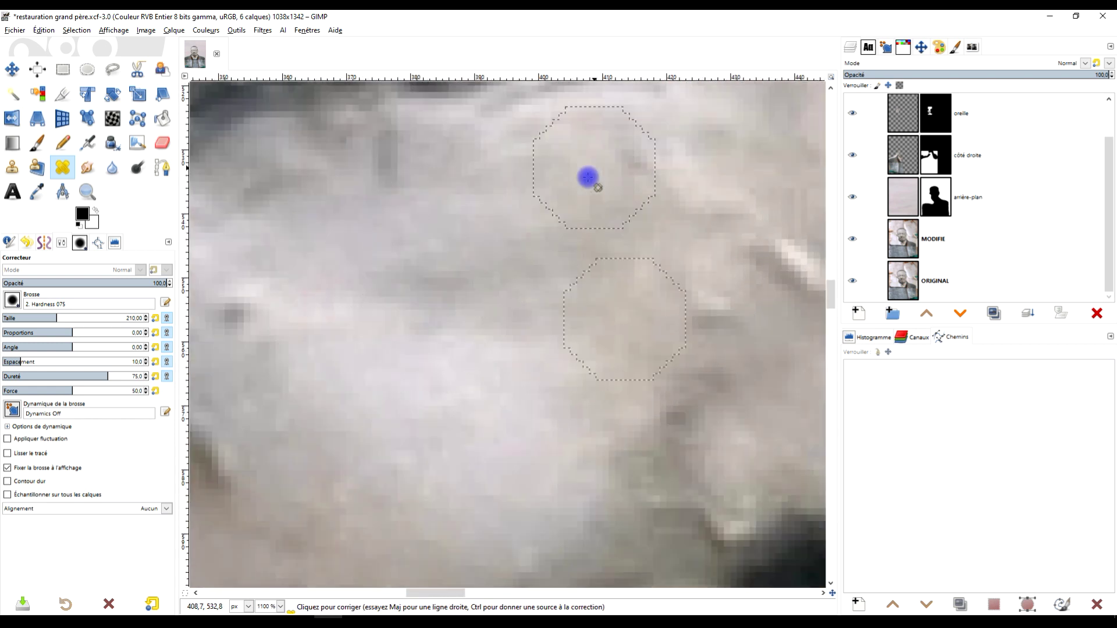
Lower the Heal tool's opacity to 39.9 and heal the marks on the left temple beside the eyebrow
{"action": "scroll", "coordinate": [495, 249], "scroll_direction": "down", "scroll_amount": 3}
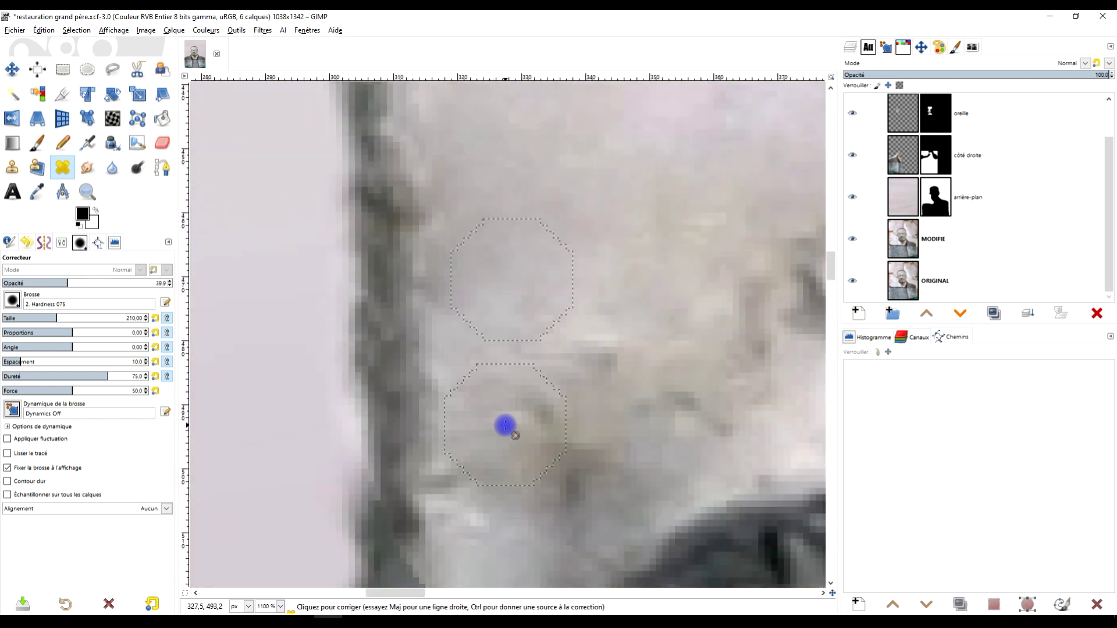
{"action": "scroll", "coordinate": [369, 250], "scroll_direction": "down", "scroll_amount": 3}
{"action": "scroll", "coordinate": [332, 312], "scroll_direction": "up", "scroll_amount": 4}
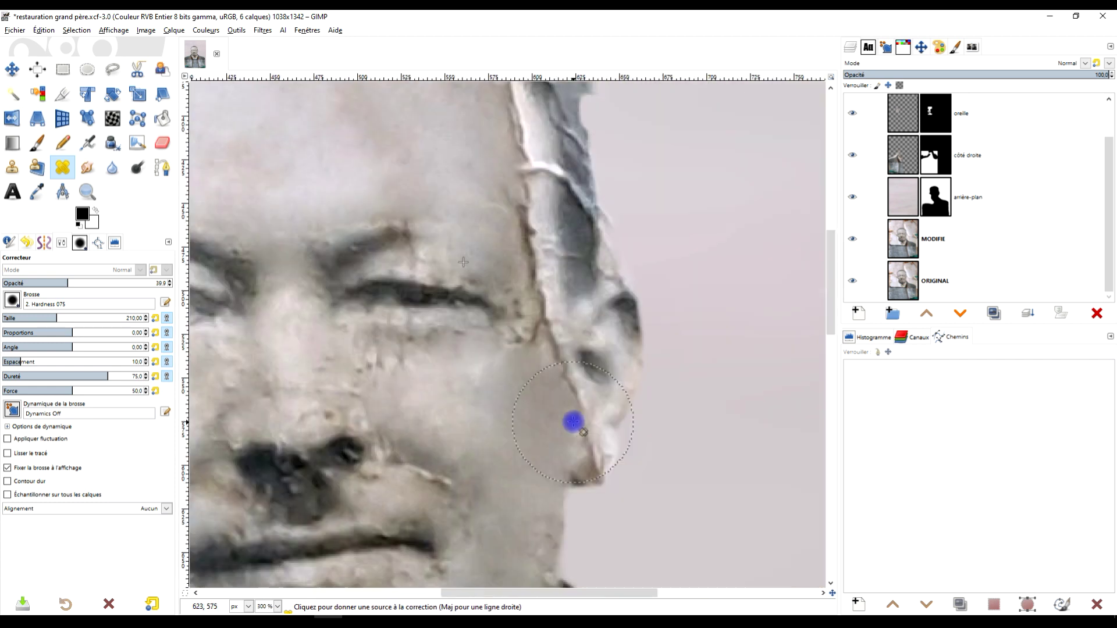
Heal the light flakes and brown patch on the lower left jaw and the light fleck in the crease beside the nose
{"action": "scroll", "coordinate": [573, 421], "scroll_direction": "up", "scroll_amount": 5}
{"action": "left_click", "coordinate": [628, 315], "text": "ctrl"}
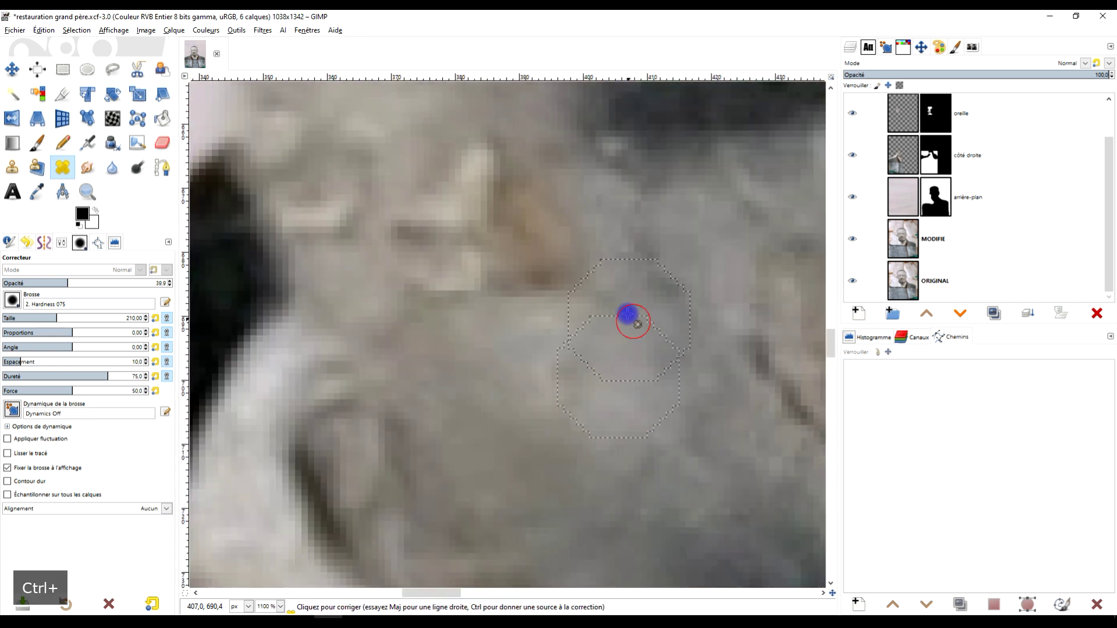
{"action": "left_click", "coordinate": [459, 274]}
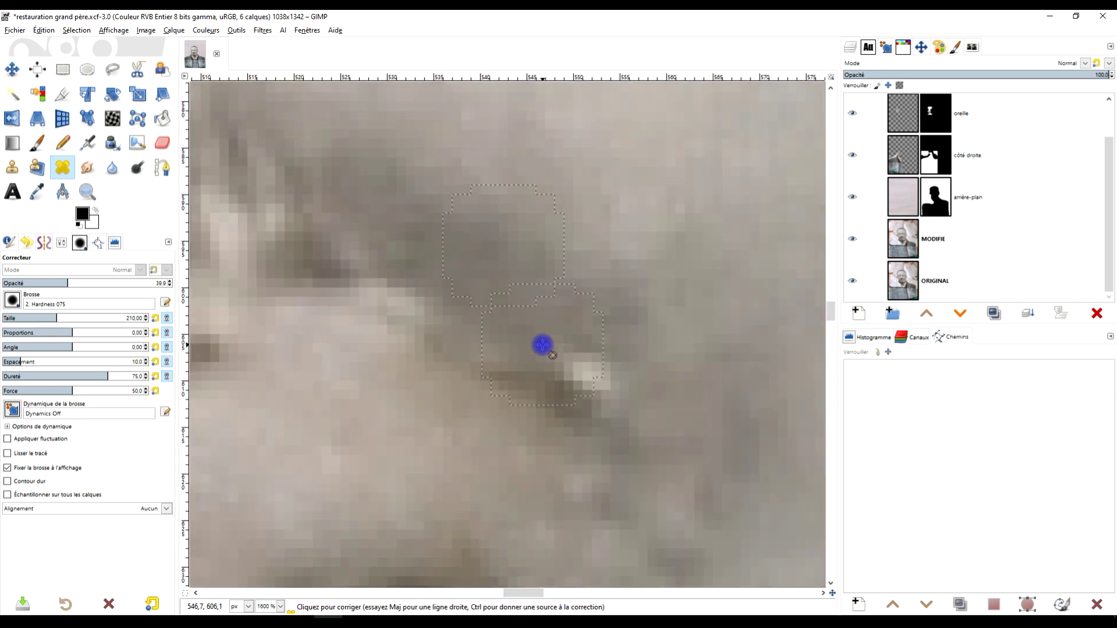
{"action": "scroll", "coordinate": [396, 194], "scroll_direction": "down", "scroll_amount": 4}
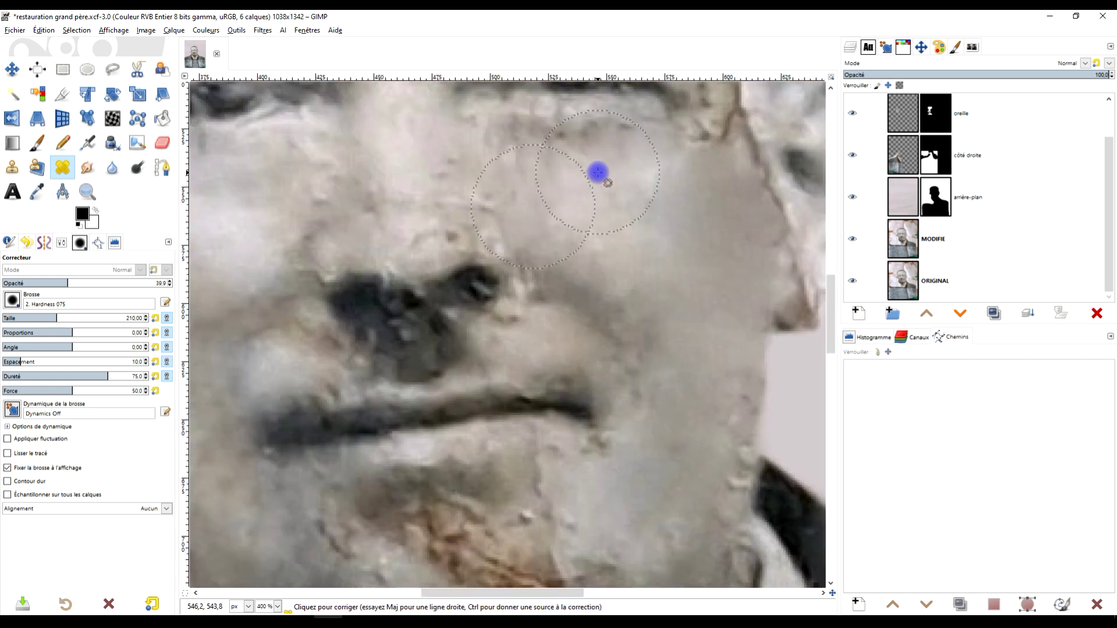
{"action": "scroll", "coordinate": [364, 197], "scroll_direction": "up", "scroll_amount": 2}
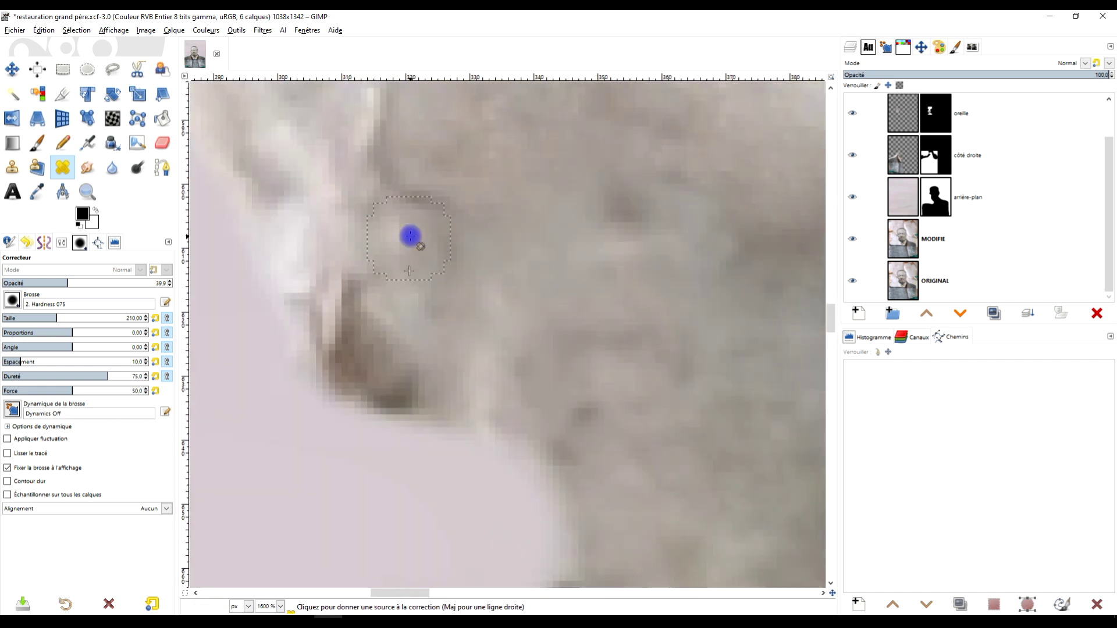
Clone the plain background up between the left earlobe and the jaw to separate their edges
{"action": "scroll", "coordinate": [410, 235], "scroll_direction": "down", "scroll_amount": 5}
{"action": "left_click", "coordinate": [22, 168]}
{"action": "scroll", "coordinate": [481, 239], "scroll_direction": "up", "scroll_amount": 2}
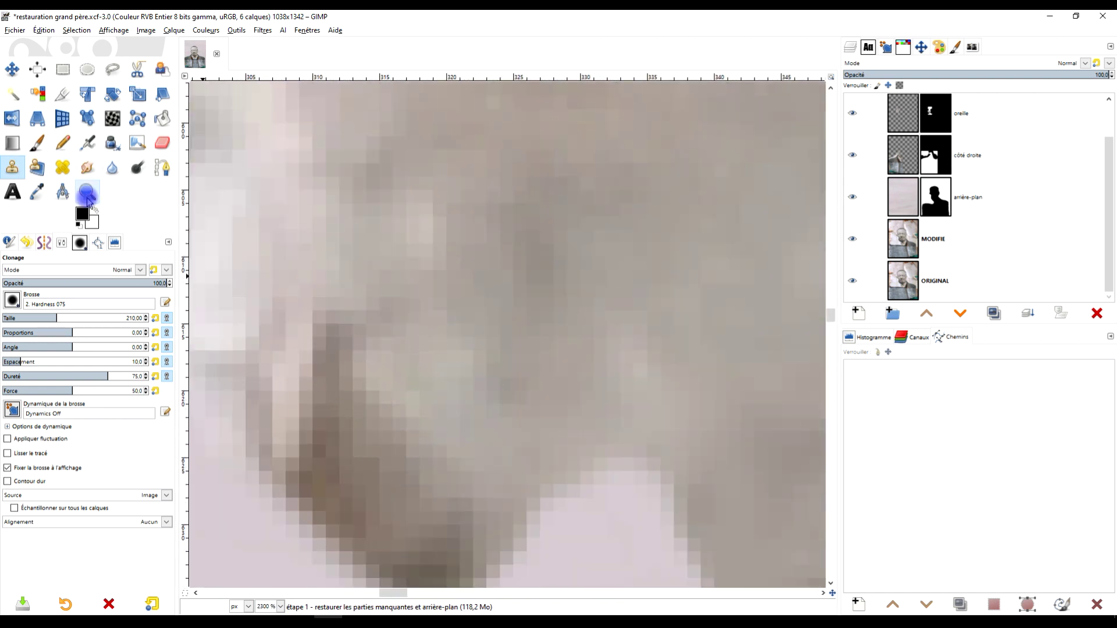
Try to heal the brown stain on the chin with skin sampled from the right side of the lower cheek
{"action": "left_click", "coordinate": [62, 167]}
{"action": "scroll", "coordinate": [446, 414], "scroll_direction": "down", "scroll_amount": 6}
{"action": "scroll", "coordinate": [416, 364], "scroll_direction": "up", "scroll_amount": 5}
{"action": "scroll", "coordinate": [477, 357], "scroll_direction": "down", "scroll_amount": 5}
{"action": "scroll", "coordinate": [654, 321], "scroll_direction": "up", "scroll_amount": 2}
{"action": "left_click", "coordinate": [667, 313], "text": "ctrl"}
{"action": "left_click", "coordinate": [554, 351]}
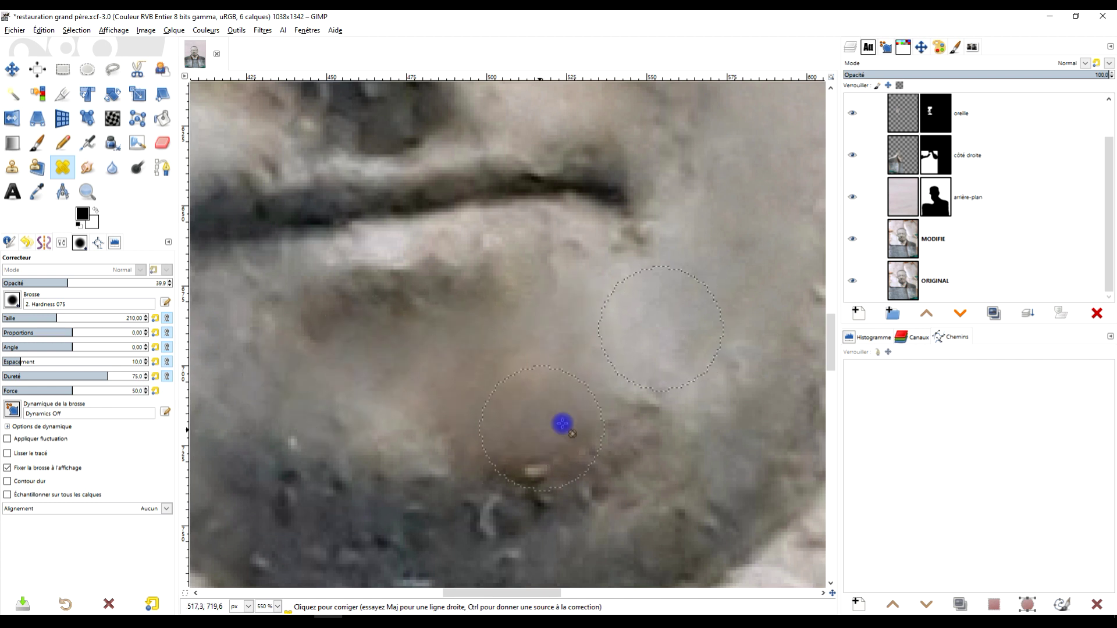
{"action": "key", "text": "ctrl+z"}
Try to clone skin from the right lower cheek over the brown stain on the chin
{"action": "scroll", "coordinate": [664, 403], "scroll_direction": "down", "scroll_amount": 2}
{"action": "scroll", "coordinate": [665, 403], "scroll_direction": "up", "scroll_amount": 4}
{"action": "key", "text": "c"}
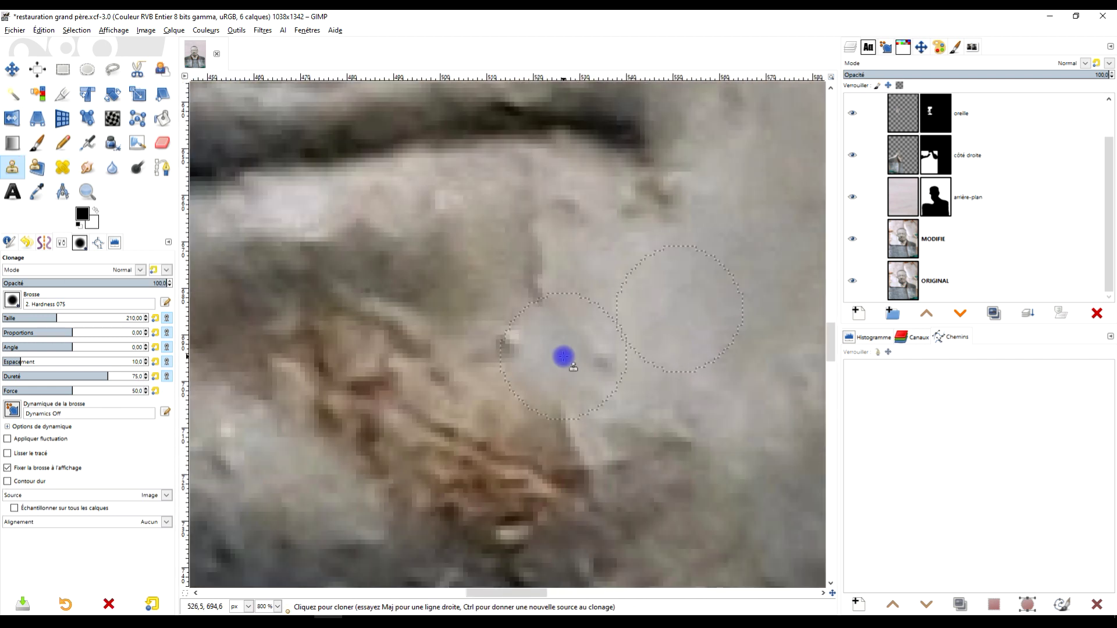
{"action": "key", "text": "ctrl+z"}
{"action": "scroll", "coordinate": [677, 378], "scroll_direction": "down", "scroll_amount": 5}
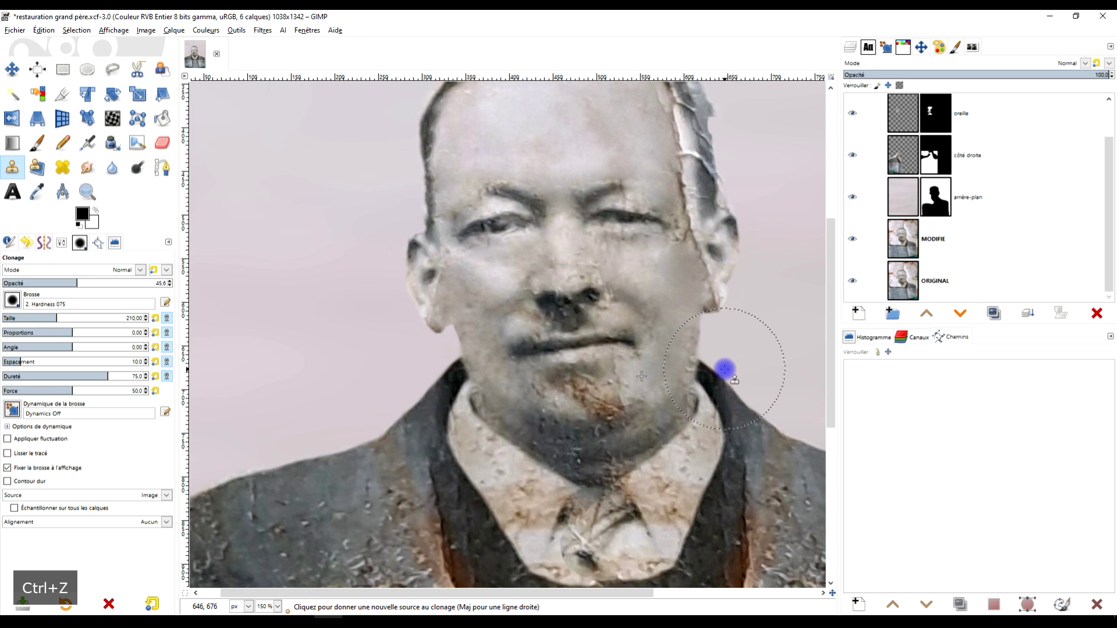
Set the Heal tool's opacity to 31.8 and its brush size to 139, and sample clean skin beside the nose
{"action": "key", "text": "h"}
{"action": "scroll", "coordinate": [638, 356], "scroll_direction": "up", "scroll_amount": 3}
{"action": "scroll", "coordinate": [599, 394], "scroll_direction": "down", "scroll_amount": 3}
{"action": "scroll", "coordinate": [598, 174], "scroll_direction": "up", "scroll_amount": 4}
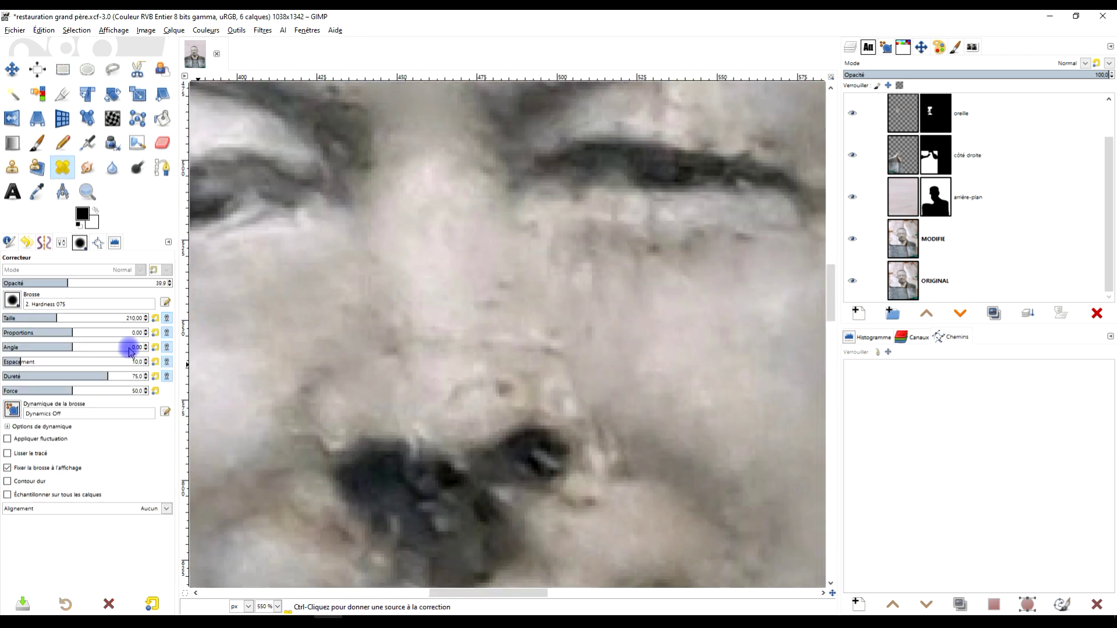
{"action": "scroll", "coordinate": [544, 351], "scroll_direction": "down", "scroll_amount": 2}
{"action": "scroll", "coordinate": [626, 399], "scroll_direction": "up", "scroll_amount": 2}
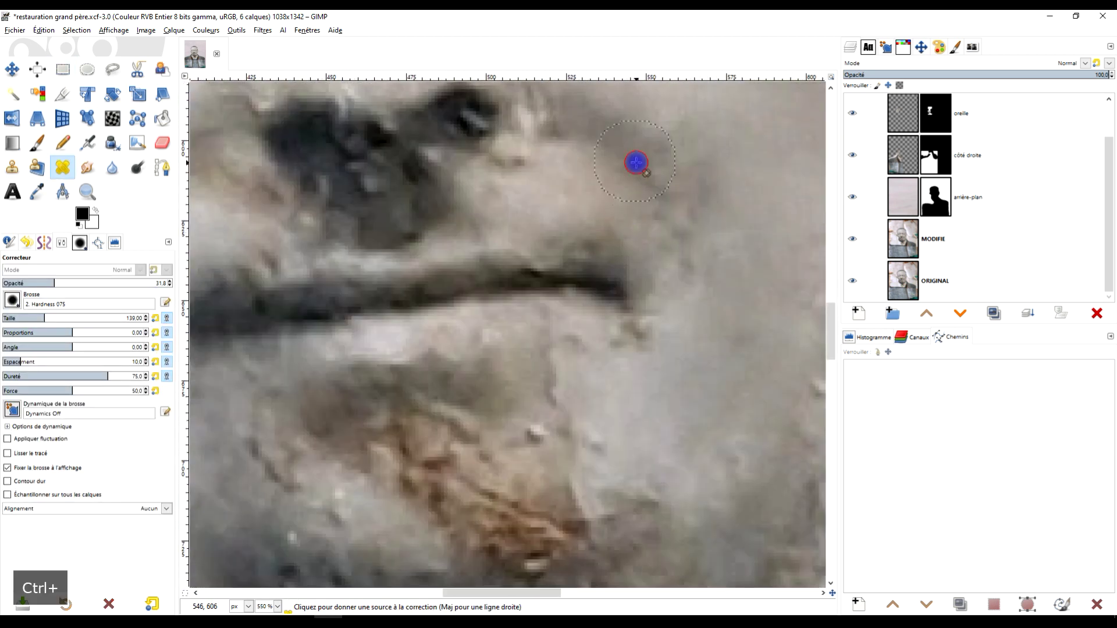
Try to clone lower-cheek skin over the dark patch under the lower lip
{"action": "scroll", "coordinate": [635, 162], "scroll_direction": "down", "scroll_amount": 2}
{"action": "scroll", "coordinate": [433, 349], "scroll_direction": "up", "scroll_amount": 1}
{"action": "key", "text": "c"}
{"action": "scroll", "coordinate": [298, 297], "scroll_direction": "up", "scroll_amount": 1}
{"action": "key", "text": "ctrl+z"}
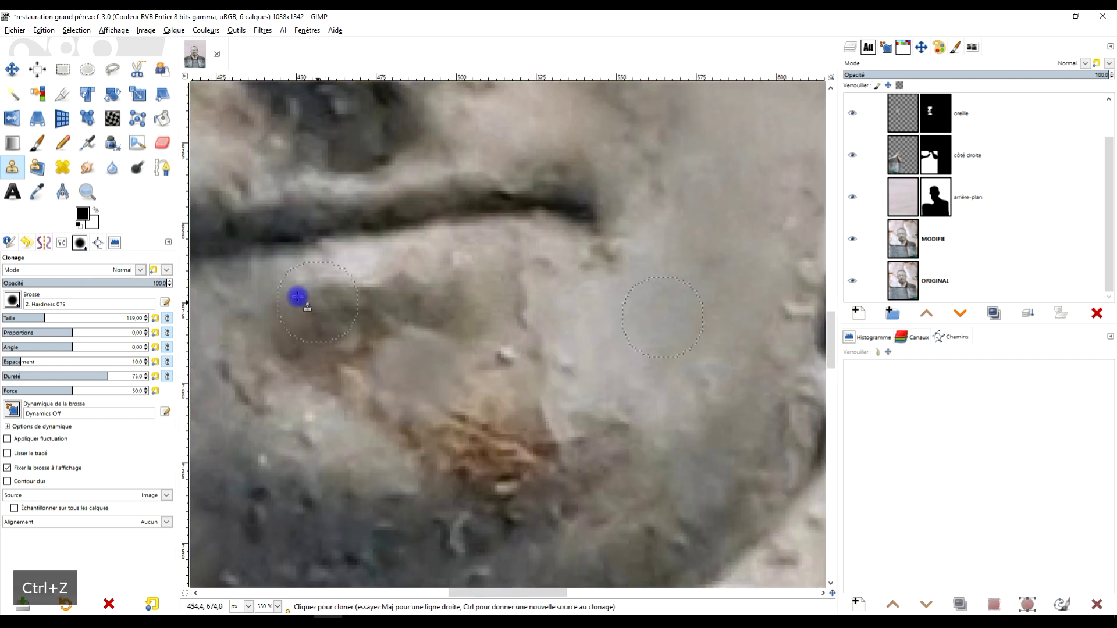
Heal the vertical crack below the lower lip and the brown stain on the chin with skin sampled from the lower cheeks
{"action": "key", "text": "h"}
{"action": "scroll", "coordinate": [650, 315], "scroll_direction": "up", "scroll_amount": 1}
{"action": "left_click", "coordinate": [720, 282], "text": "ctrl"}
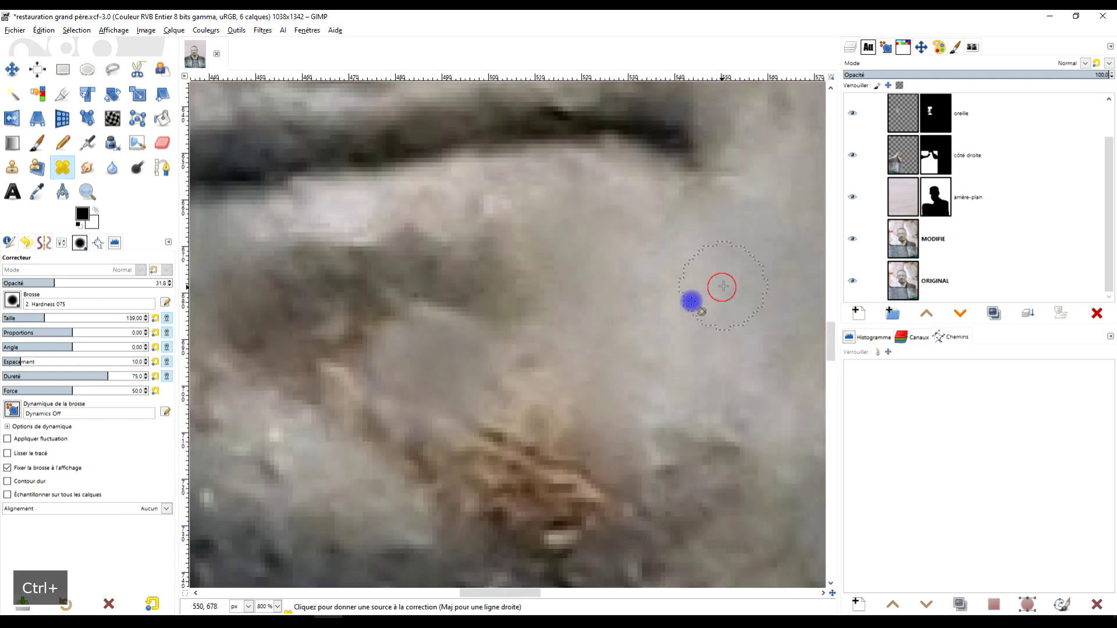
{"action": "scroll", "coordinate": [620, 339], "scroll_direction": "up", "scroll_amount": 1}
{"action": "scroll", "coordinate": [619, 339], "scroll_direction": "down", "scroll_amount": 2}
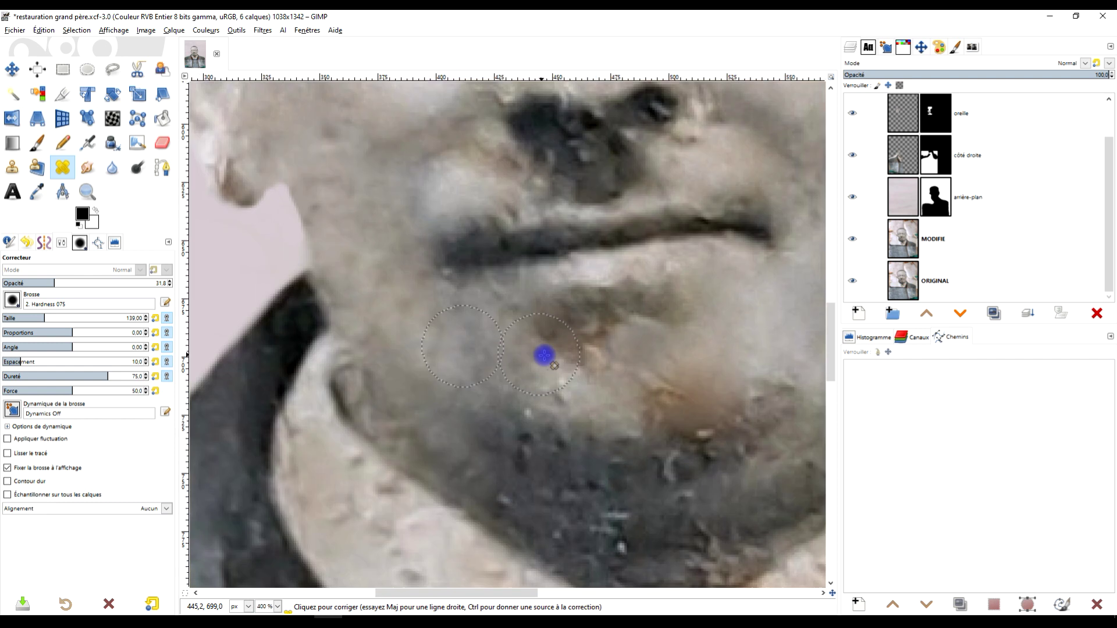
{"action": "scroll", "coordinate": [396, 401], "scroll_direction": "up", "scroll_amount": 1}
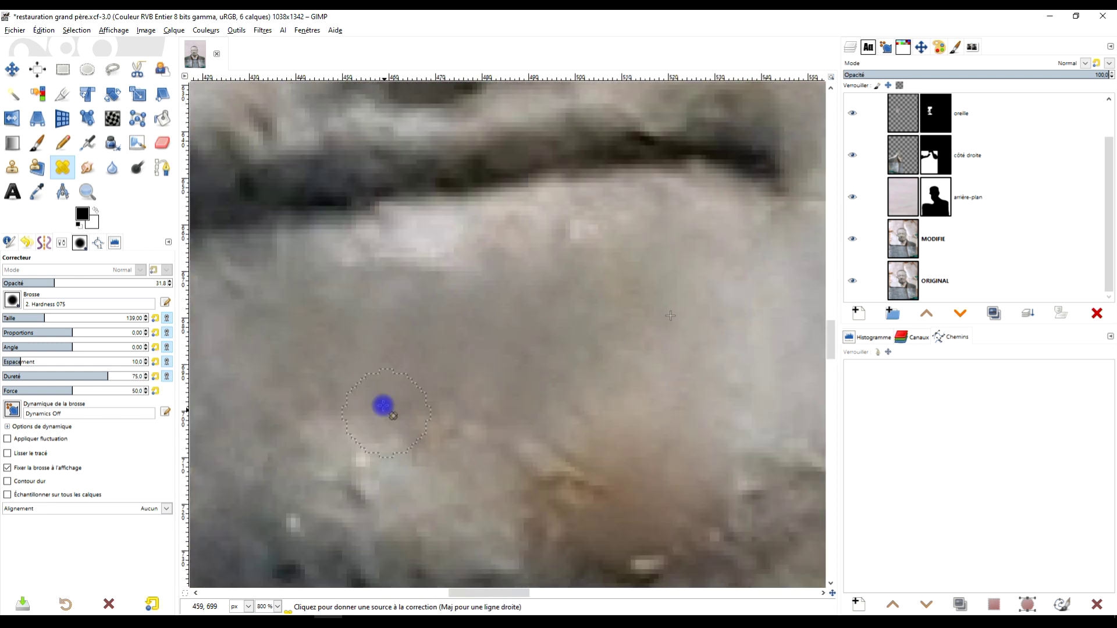
{"action": "scroll", "coordinate": [611, 427], "scroll_direction": "down", "scroll_amount": 1}
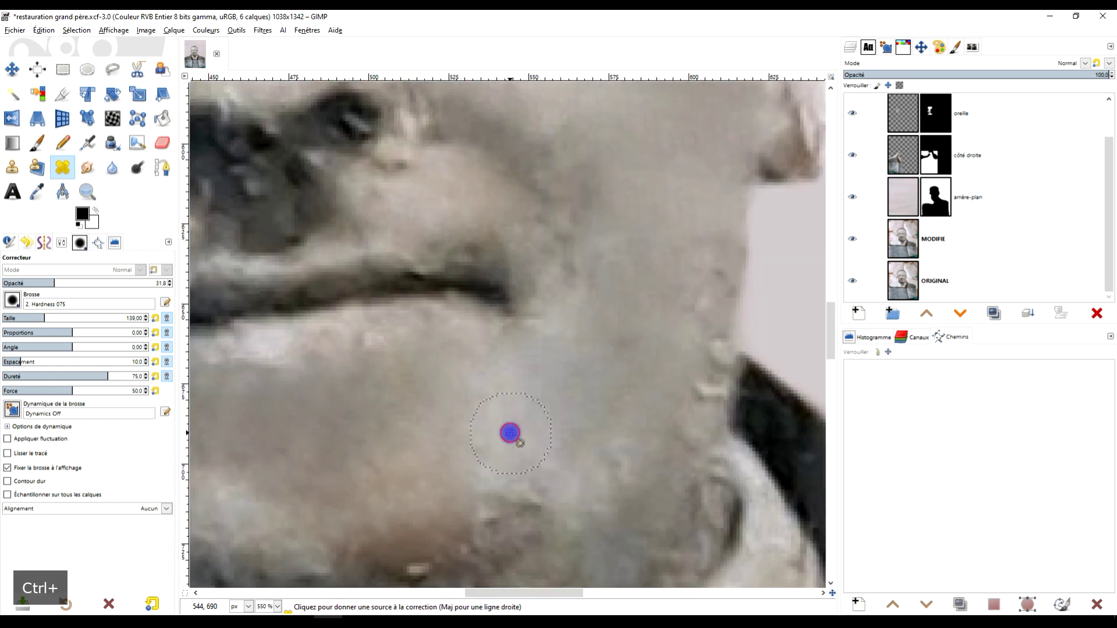
Heal the marks between the nose and upper lip and the small spots on the tip of the nose
{"action": "scroll", "coordinate": [493, 354], "scroll_direction": "up", "scroll_amount": 1}
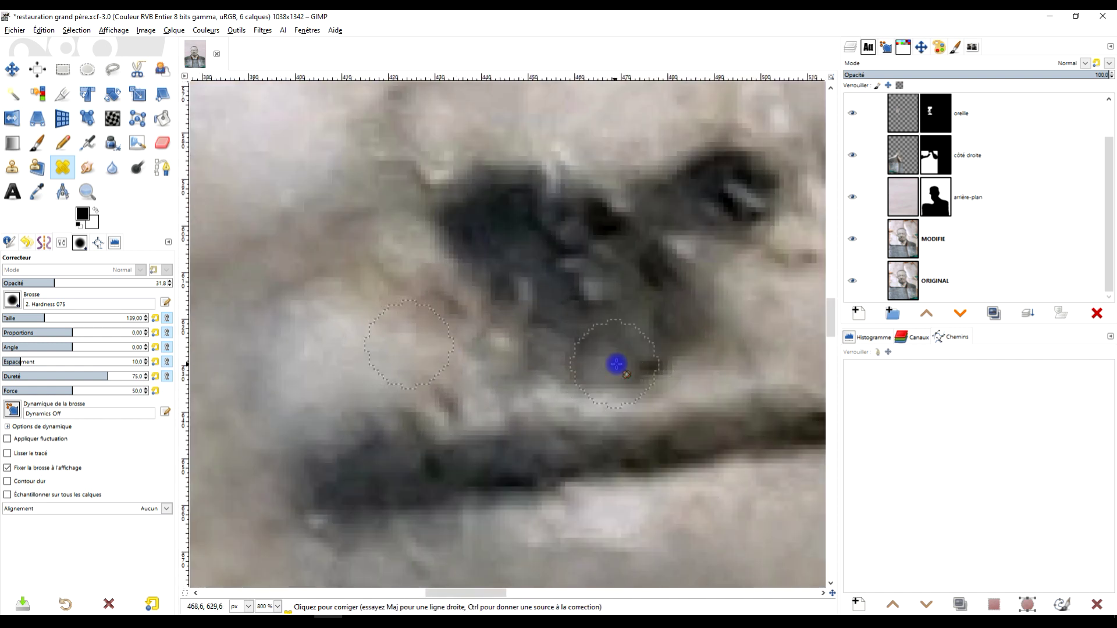
{"action": "scroll", "coordinate": [614, 342], "scroll_direction": "up", "scroll_amount": 1}
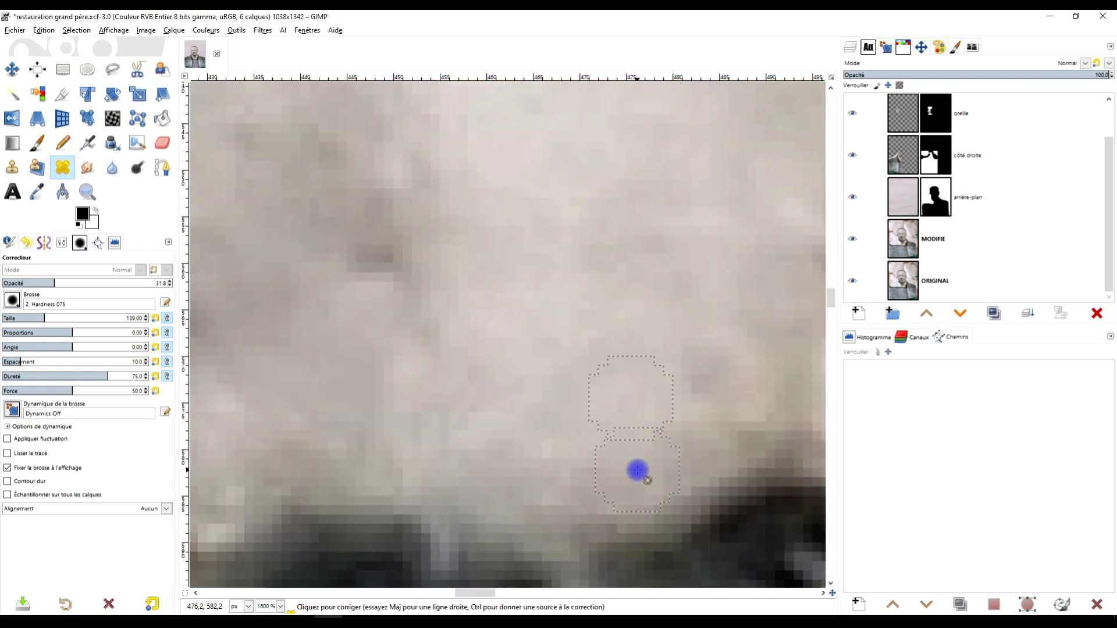
{"action": "scroll", "coordinate": [530, 319], "scroll_direction": "down", "scroll_amount": 1}
Heal the discoloured skin on the left cheek in front of the ear and the brown mark on the left earlobe
{"action": "scroll", "coordinate": [567, 294], "scroll_direction": "down", "scroll_amount": 3}
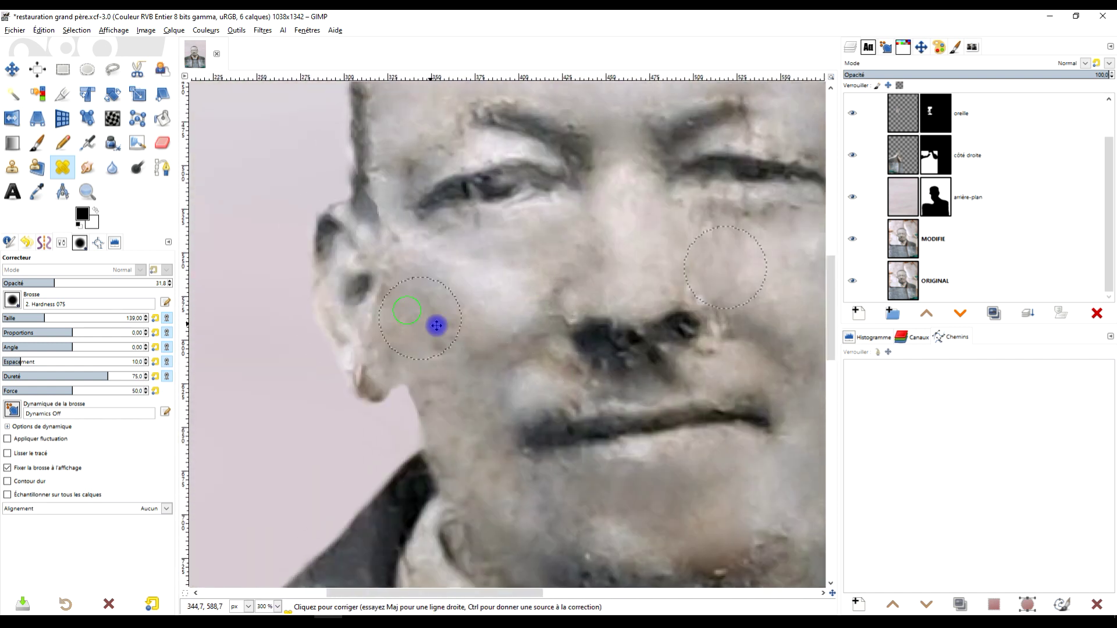
{"action": "scroll", "coordinate": [553, 315], "scroll_direction": "up", "scroll_amount": 4}
{"action": "scroll", "coordinate": [420, 351], "scroll_direction": "up", "scroll_amount": 1}
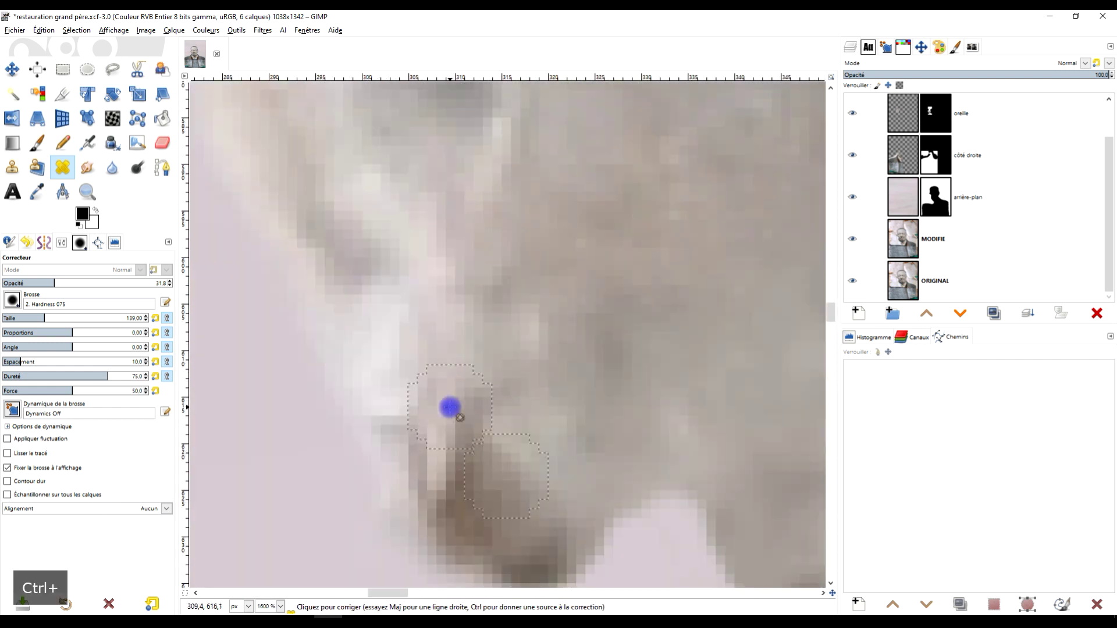
{"action": "scroll", "coordinate": [584, 404], "scroll_direction": "down", "scroll_amount": 4}
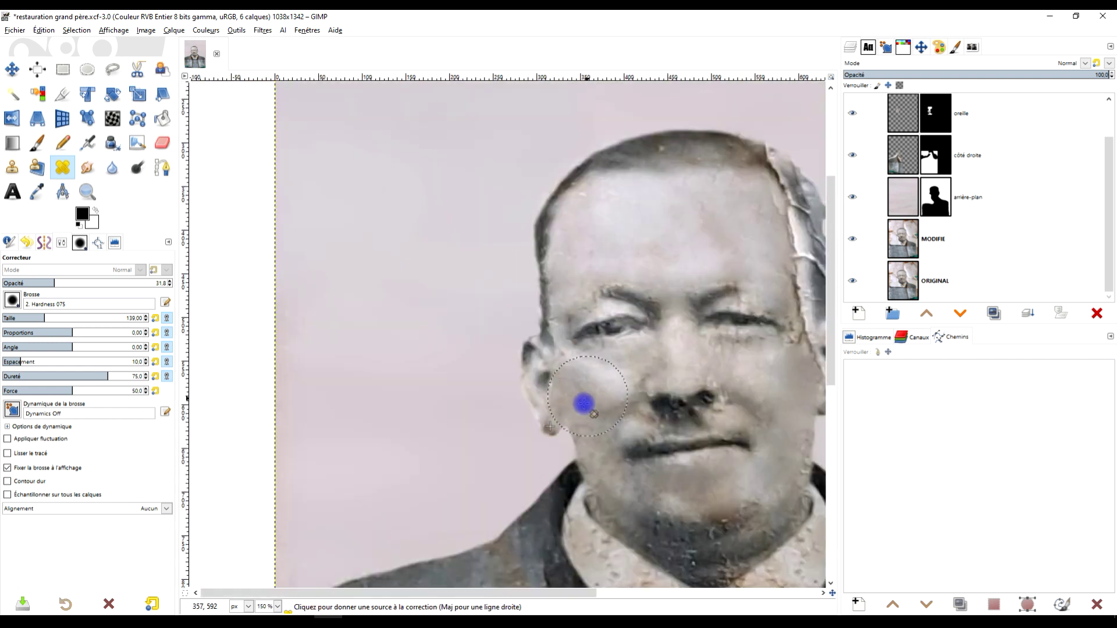
Set the Clone brush size to 247 and clone plain background along the outer edge of the left ear
{"action": "scroll", "coordinate": [583, 404], "scroll_direction": "up", "scroll_amount": 4}
{"action": "key", "text": "c"}
{"action": "scroll", "coordinate": [386, 449], "scroll_direction": "down", "scroll_amount": 5}
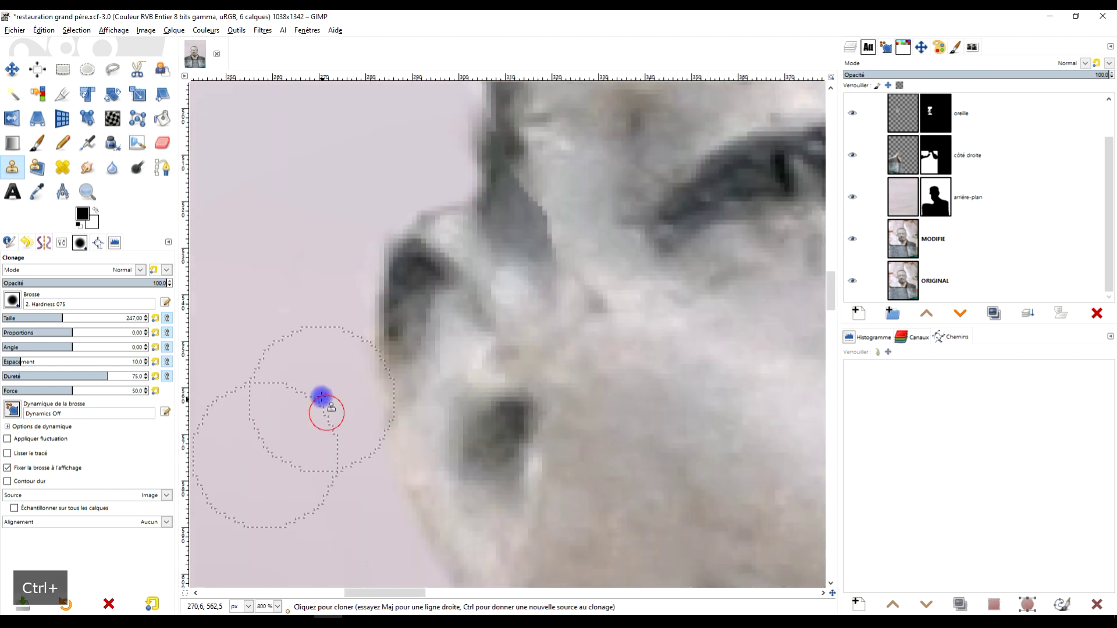
Heal the yellowish patches on the forehead beside the left hairline and save the image
{"action": "scroll", "coordinate": [634, 294], "scroll_direction": "up", "scroll_amount": 3}
{"action": "key", "text": "h"}
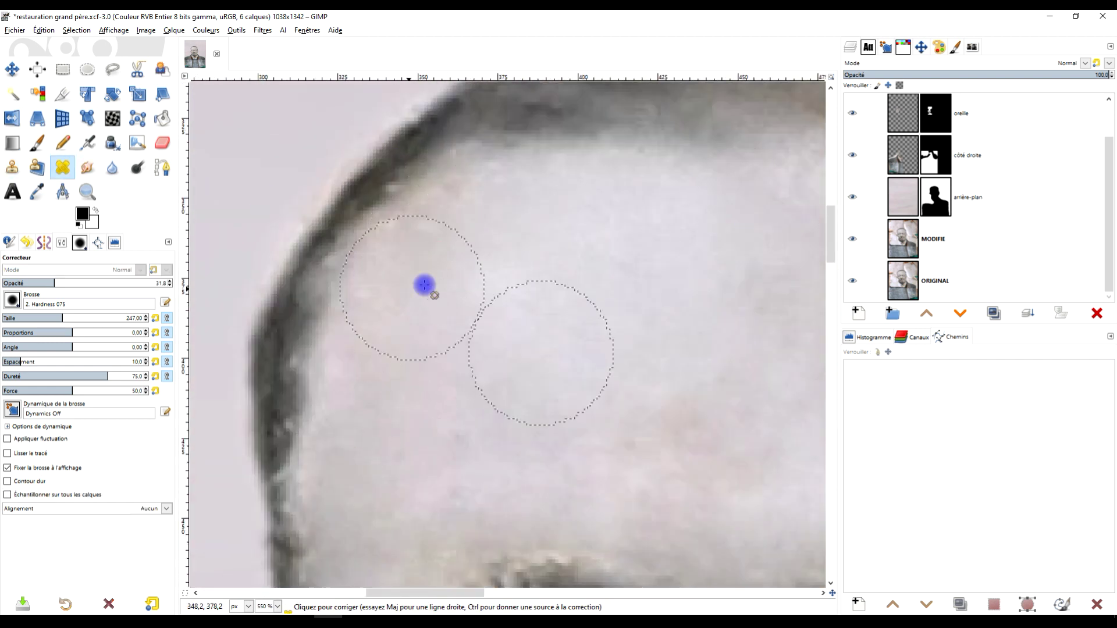
{"action": "scroll", "coordinate": [673, 312], "scroll_direction": "down", "scroll_amount": 3}
{"action": "scroll", "coordinate": [366, 389], "scroll_direction": "up", "scroll_amount": 3}
{"action": "scroll", "coordinate": [516, 369], "scroll_direction": "down", "scroll_amount": 3}
{"action": "scroll", "coordinate": [544, 298], "scroll_direction": "down", "scroll_amount": 2}
{"action": "key", "text": "ctrl+s"}
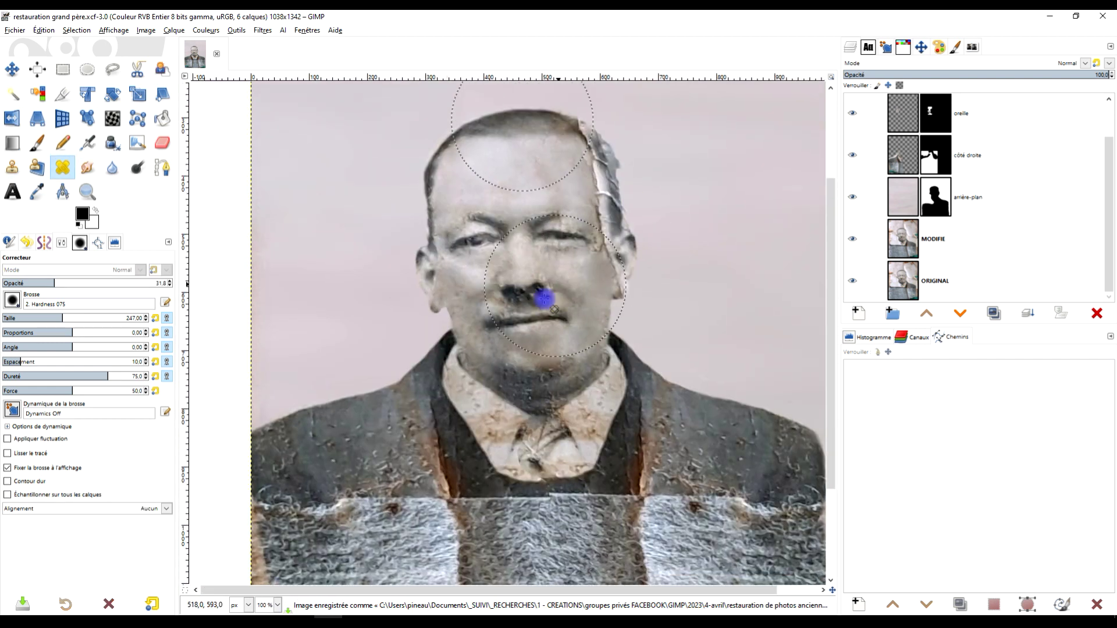
Heal the discoloured crease beside the left nostril and the dark marks under the right eye
{"action": "scroll", "coordinate": [544, 298], "scroll_direction": "up", "scroll_amount": 6}
{"action": "left_click", "coordinate": [629, 334]}
{"action": "scroll", "coordinate": [411, 326], "scroll_direction": "up", "scroll_amount": 2}
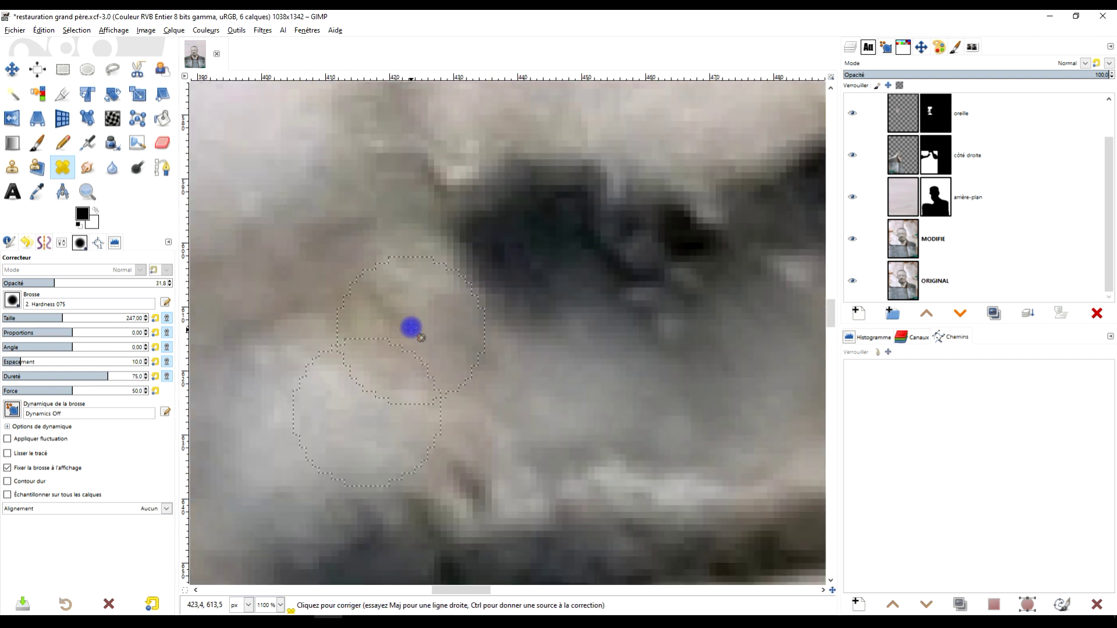
{"action": "scroll", "coordinate": [469, 381], "scroll_direction": "down", "scroll_amount": 1}
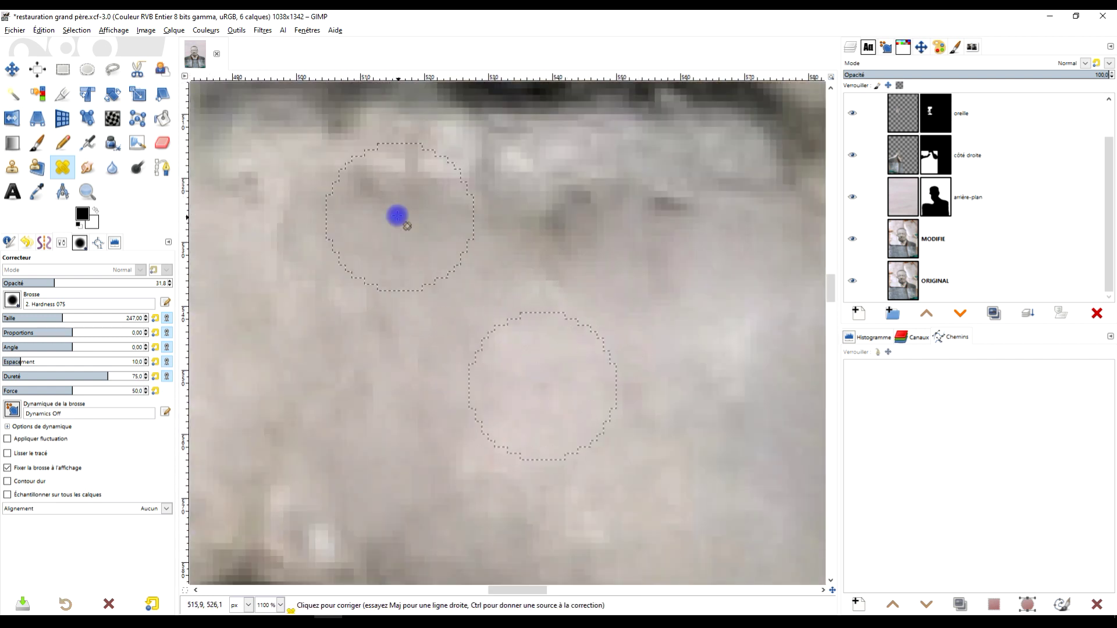
Lower the Heal tool's opacity to 19.4 and heal the uneven skin on the right cheek
{"action": "scroll", "coordinate": [642, 379], "scroll_direction": "down", "scroll_amount": 4}
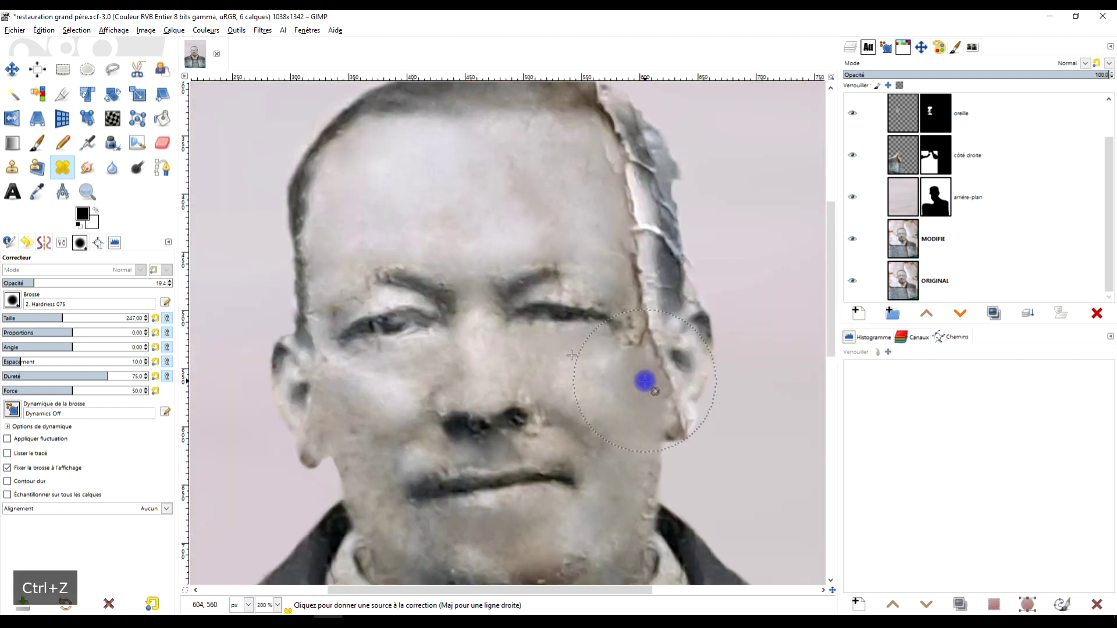
{"action": "scroll", "coordinate": [481, 262], "scroll_direction": "up", "scroll_amount": 4}
{"action": "scroll", "coordinate": [586, 345], "scroll_direction": "down", "scroll_amount": 4}
{"action": "scroll", "coordinate": [585, 346], "scroll_direction": "up", "scroll_amount": 3}
Clone forehead skin over the torn strip at the right temple with a size 116 brush and blend it by healing
{"action": "key", "text": "c"}
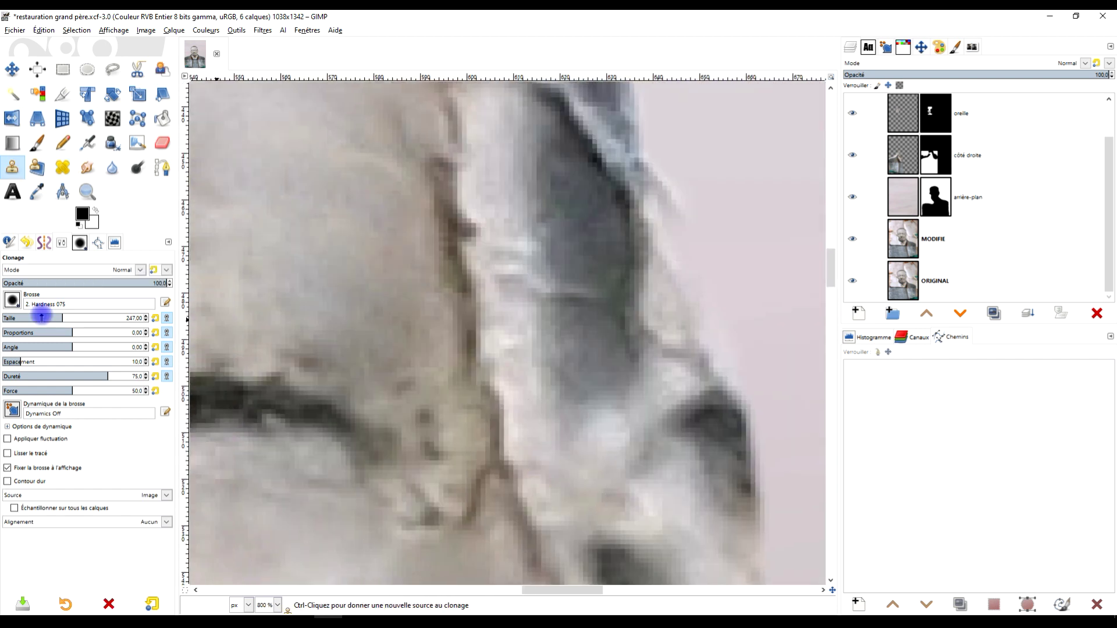
{"action": "scroll", "coordinate": [436, 269], "scroll_direction": "down", "scroll_amount": 2}
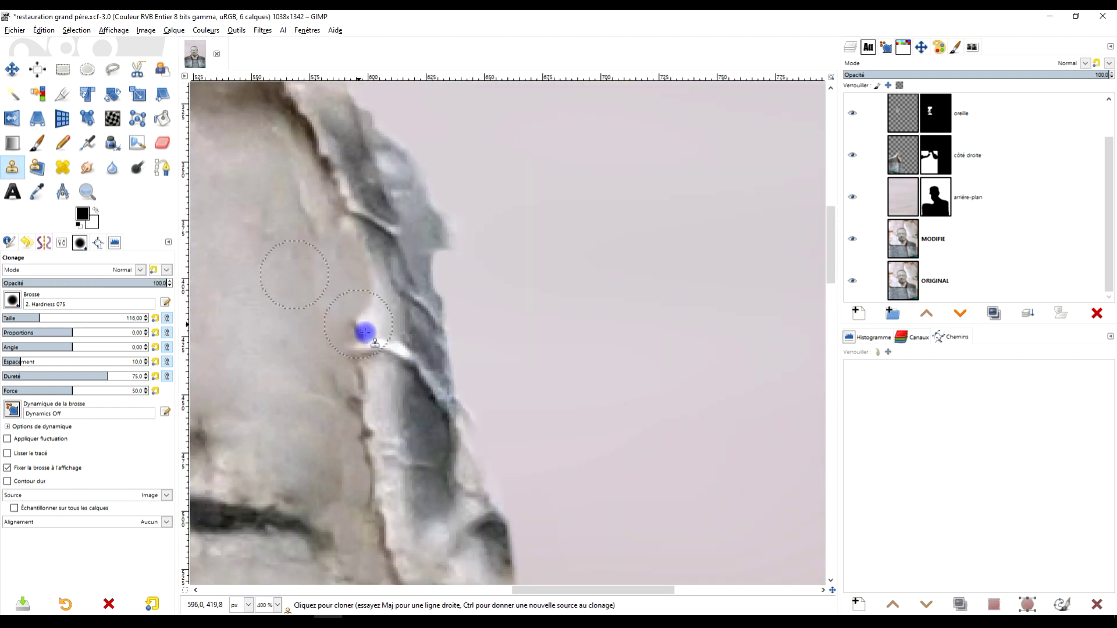
{"action": "left_click_drag", "start_coordinate": [364, 332], "coordinate": [386, 395]}
{"action": "key", "text": "h"}
{"action": "left_click", "coordinate": [242, 213], "text": "ctrl"}
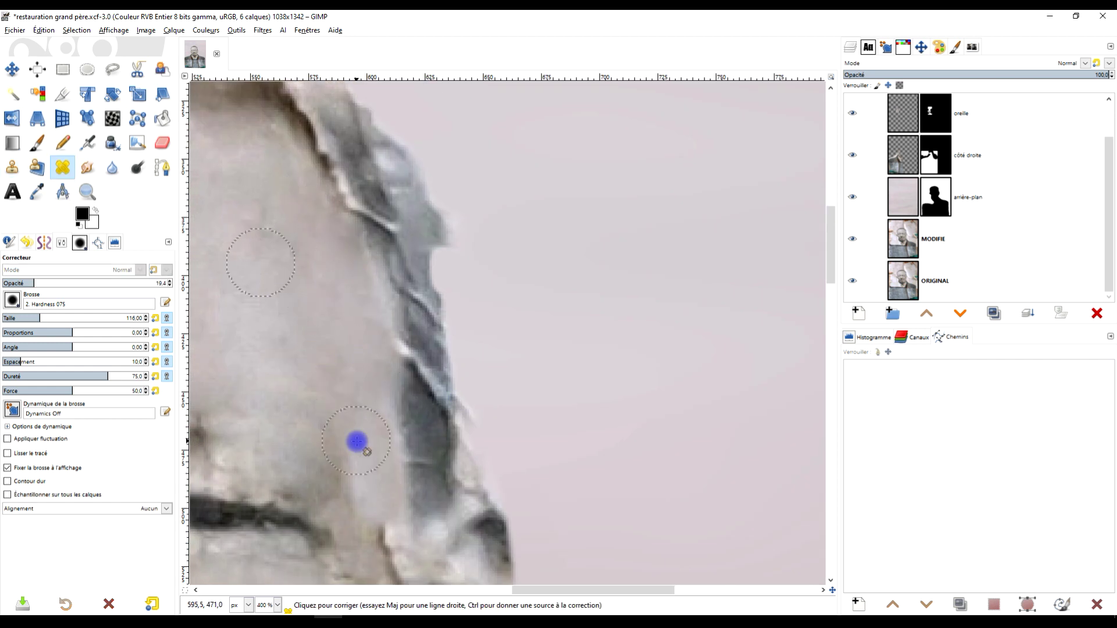
Heal the light creases in the dark hair above the right ear and set the Clone brush to Hardness 050 at size 124
{"action": "scroll", "coordinate": [352, 255], "scroll_direction": "up", "scroll_amount": 2}
{"action": "scroll", "coordinate": [317, 274], "scroll_direction": "up", "scroll_amount": 5}
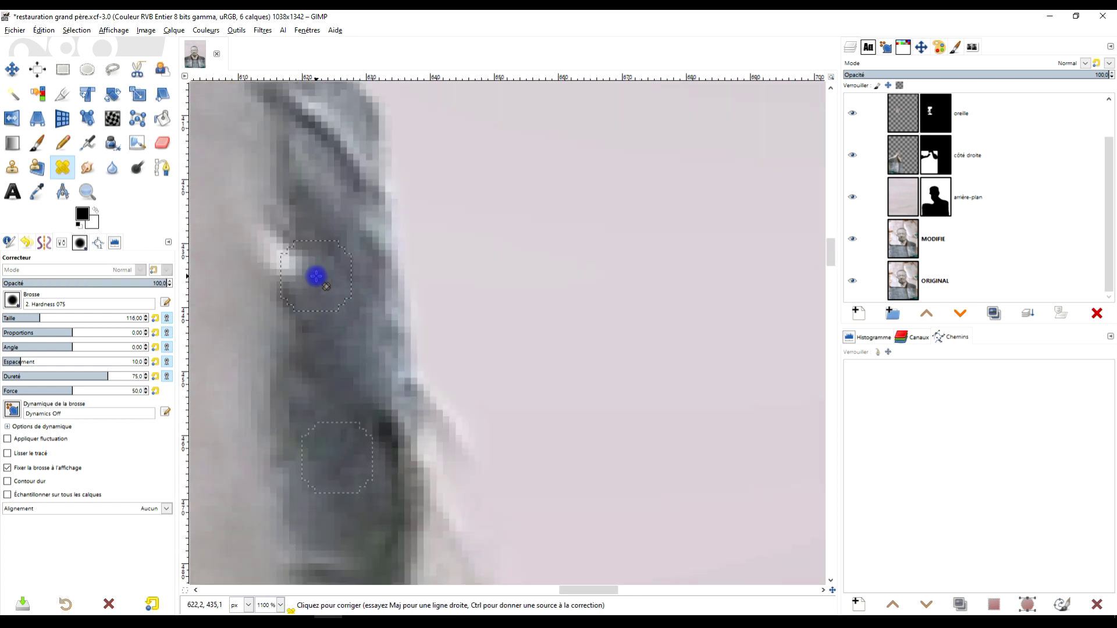
{"action": "scroll", "coordinate": [672, 317], "scroll_direction": "down", "scroll_amount": 2, "text": "ctrl"}
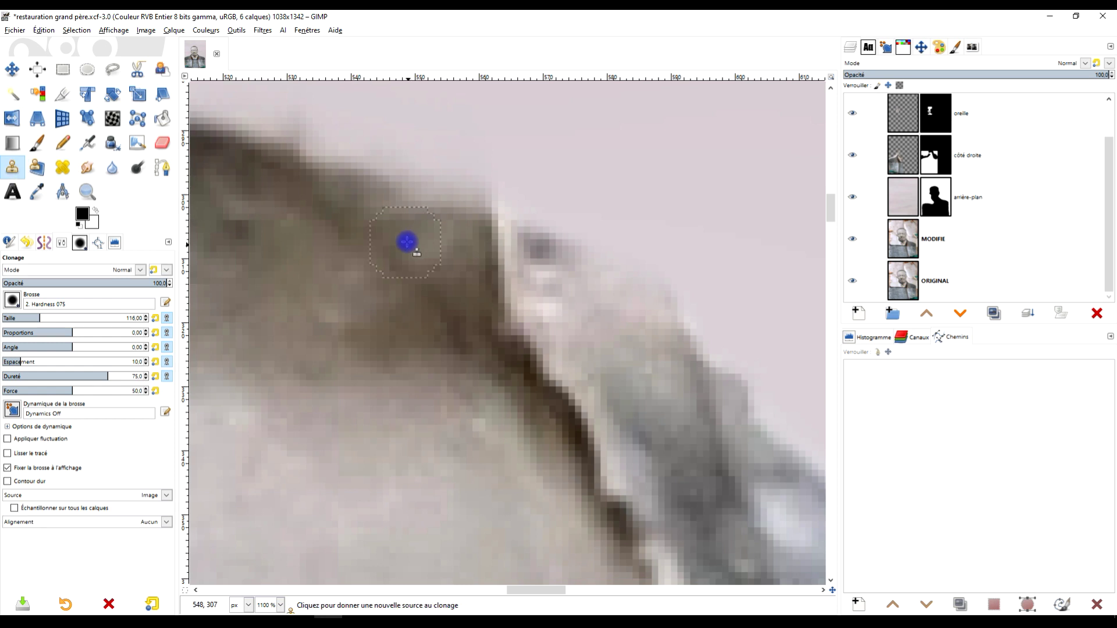
{"action": "scroll", "coordinate": [510, 232], "scroll_direction": "down", "scroll_amount": 5, "text": "ctrl"}
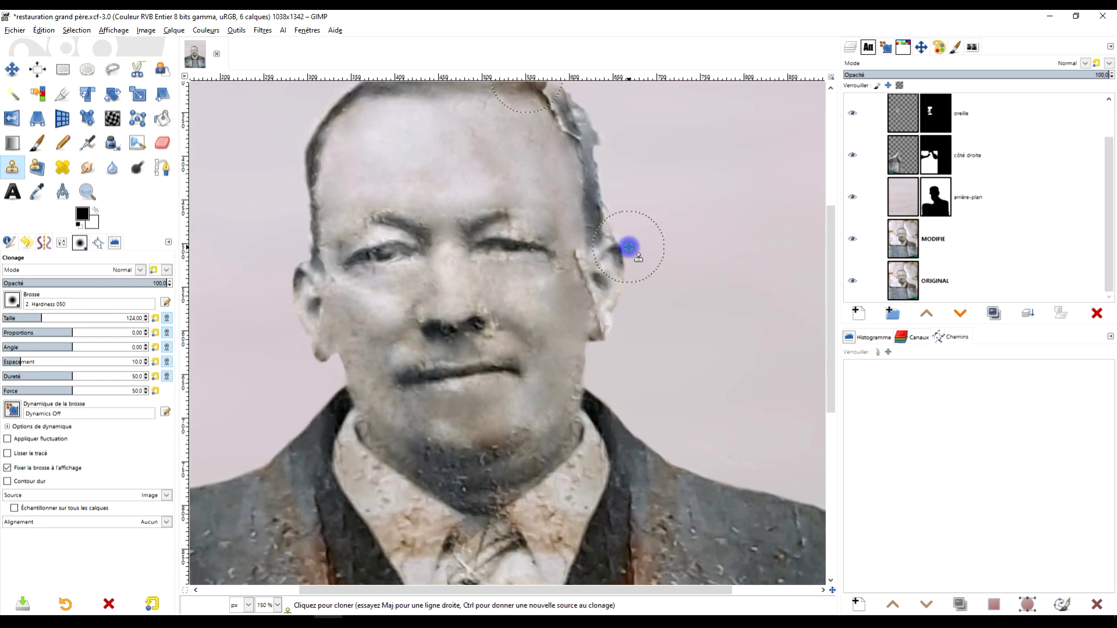
Try to clone and heal dark hair over the torn light edge along the upper right hairline
{"action": "scroll", "coordinate": [326, 277], "scroll_direction": "up", "scroll_amount": 6, "text": "ctrl"}
{"action": "scroll", "coordinate": [666, 185], "scroll_direction": "down", "scroll_amount": 5, "text": "ctrl"}
{"action": "scroll", "coordinate": [416, 167], "scroll_direction": "up", "scroll_amount": 5, "text": "ctrl"}
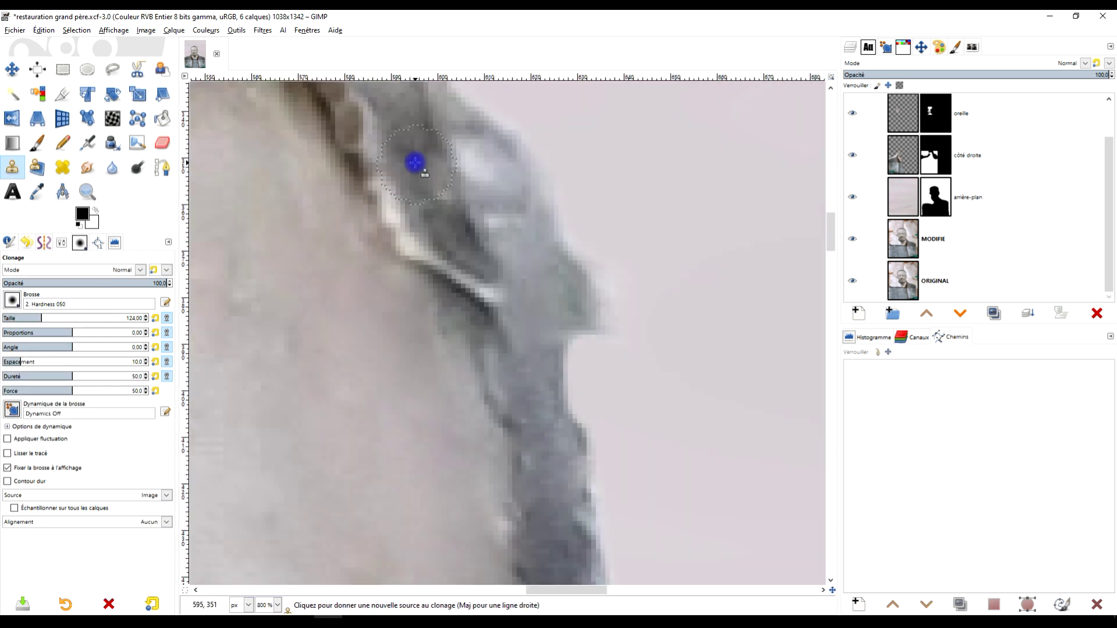
{"action": "key", "text": "h"}
{"action": "scroll", "coordinate": [445, 271], "scroll_direction": "up", "scroll_amount": 2}
{"action": "scroll", "coordinate": [446, 270], "scroll_direction": "left", "scroll_amount": 2}
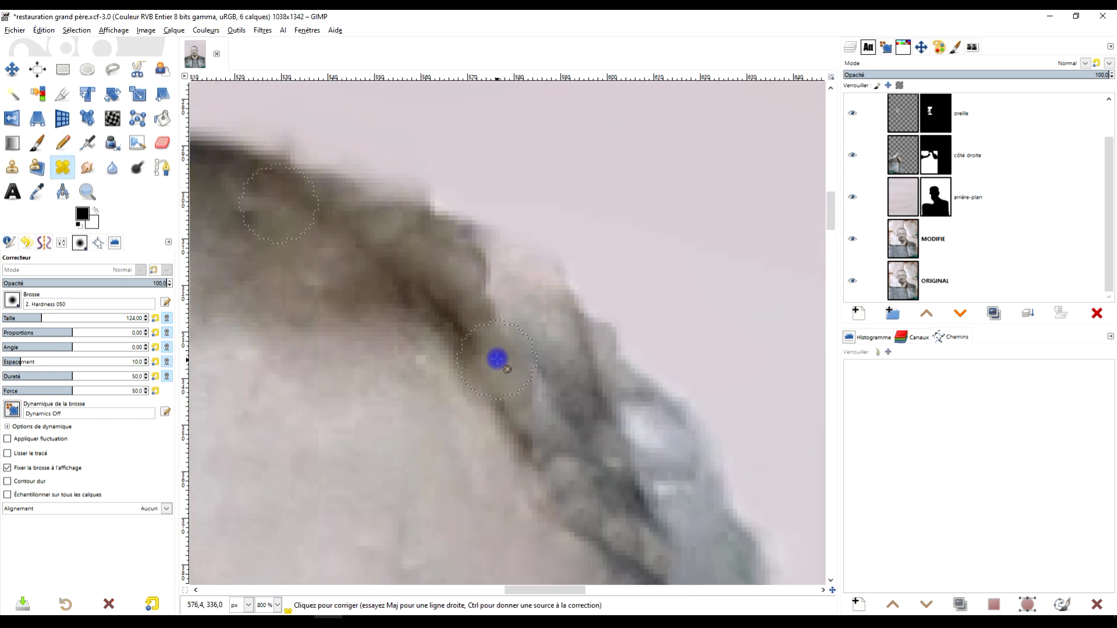
{"action": "key", "text": "ctrl+z"}
Heal the tear marks between the right cheek and ear, and clone plain background around the lower edge of the right earlobe
{"action": "scroll", "coordinate": [497, 360], "scroll_direction": "down", "scroll_amount": 5, "text": "ctrl"}
{"action": "scroll", "coordinate": [606, 416], "scroll_direction": "up", "scroll_amount": 6, "text": "ctrl"}
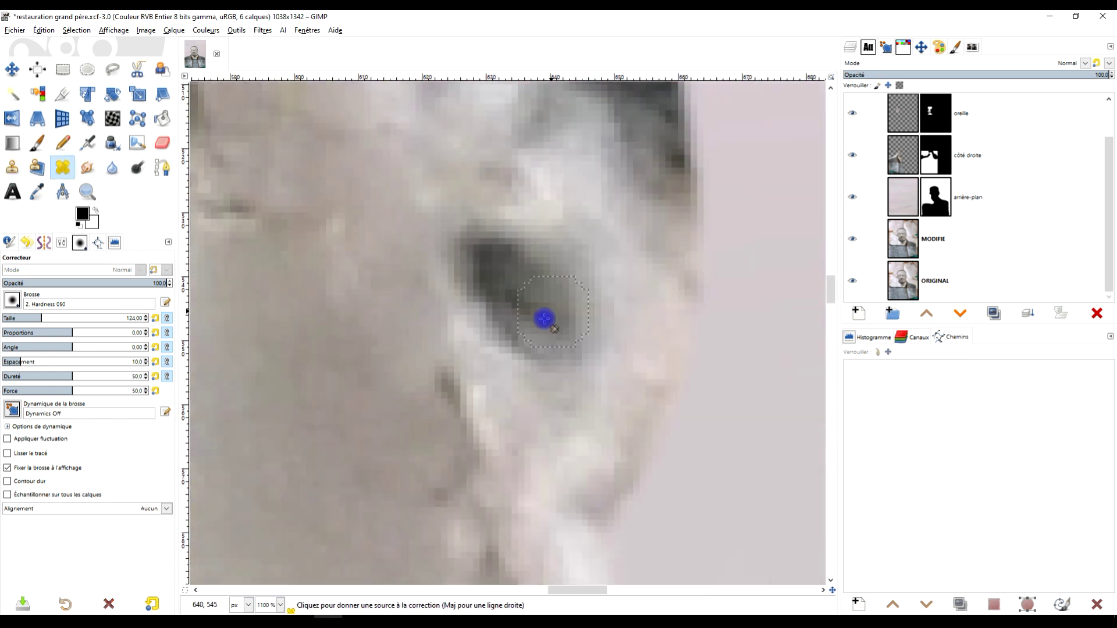
{"action": "left_click", "coordinate": [365, 455], "text": "ctrl"}
{"action": "scroll", "coordinate": [464, 305], "scroll_direction": "down", "scroll_amount": 1, "text": "ctrl"}
{"action": "scroll", "coordinate": [495, 372], "scroll_direction": "down", "scroll_amount": 2}
{"action": "key", "text": "c"}
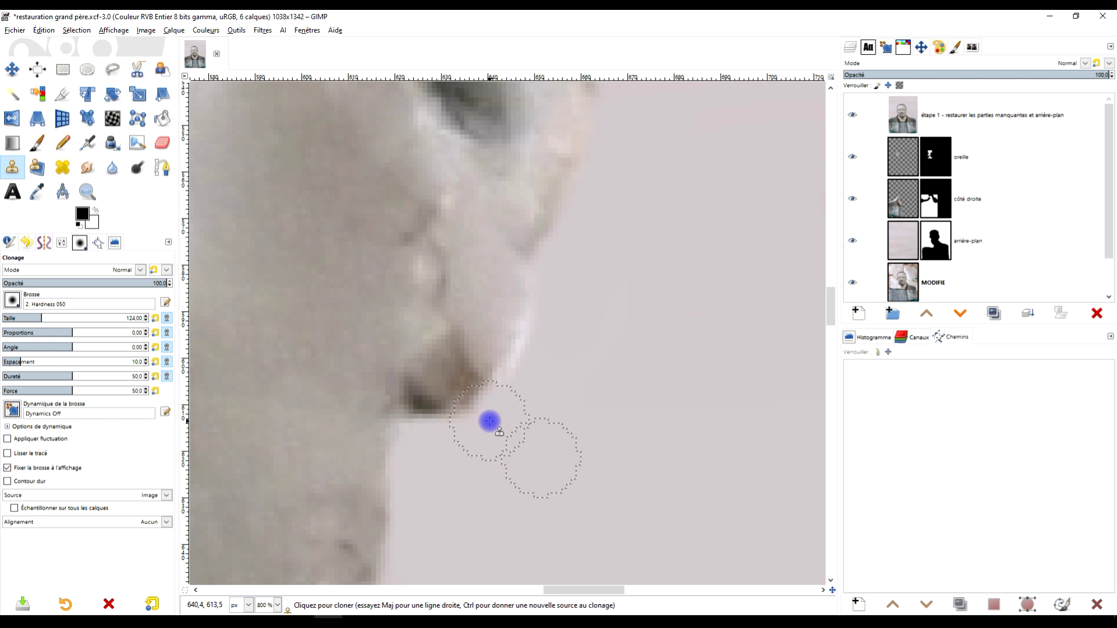
{"action": "scroll", "coordinate": [618, 320], "scroll_direction": "down", "scroll_amount": 5, "text": "ctrl"}
Outline the hair along the left side of the head with a freehand selection and copy it onto a new layer
{"action": "scroll", "coordinate": [506, 332], "scroll_direction": "up", "scroll_amount": 2, "text": "ctrl"}
{"action": "key", "text": "f"}
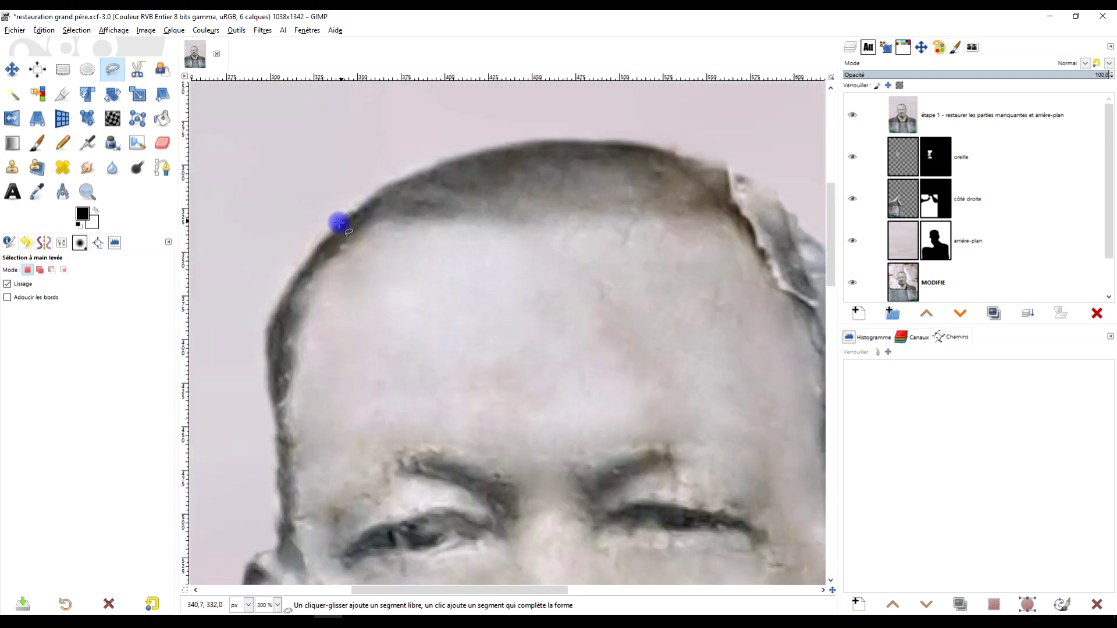
{"action": "left_click_drag", "start_coordinate": [385, 210], "coordinate": [350, 213]}
{"action": "key", "text": "ctrl+c"}
{"action": "key", "text": "ctrl+v"}
{"action": "left_click", "coordinate": [858, 313]}
Flip the copied hair piece horizontally and move it to the right side of the head
{"action": "left_click", "coordinate": [12, 119]}
{"action": "left_click", "coordinate": [337, 262]}
{"action": "left_click", "coordinate": [12, 69]}
{"action": "left_click_drag", "start_coordinate": [337, 262], "coordinate": [746, 239]}
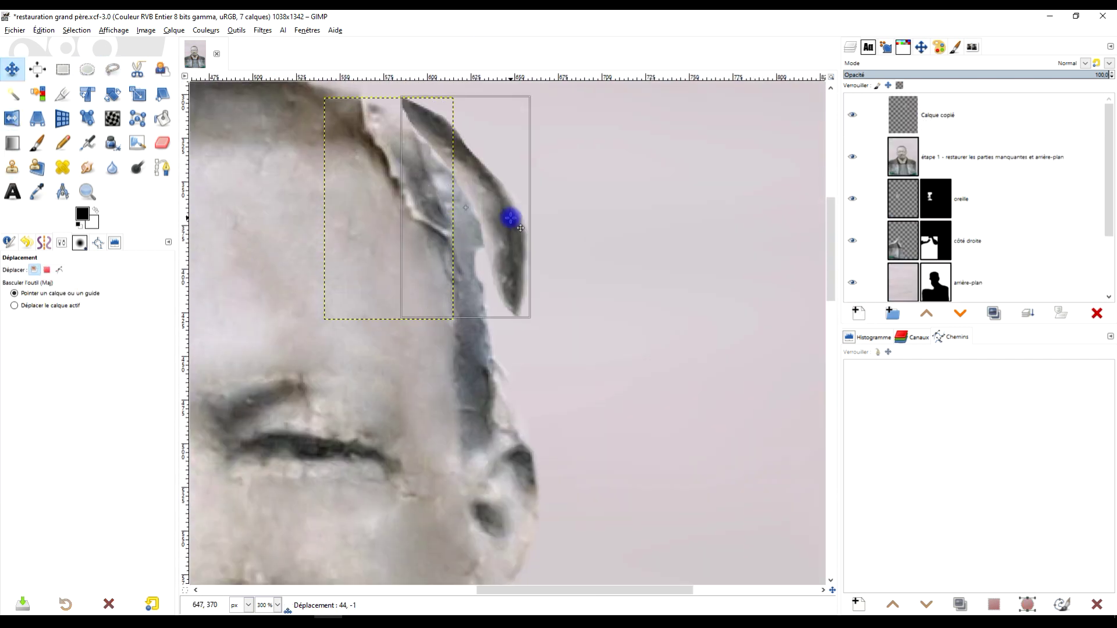
Rotate and position the hair piece to follow the right side of the skull, and erase its light inner skin edge
{"action": "key", "text": "shift+r"}
{"action": "left_click_drag", "start_coordinate": [372, 250], "coordinate": [349, 307]}
{"action": "key", "text": "Return"}
{"action": "key", "text": "m"}
{"action": "scroll", "coordinate": [415, 273], "scroll_direction": "up", "scroll_amount": 2, "text": "ctrl"}
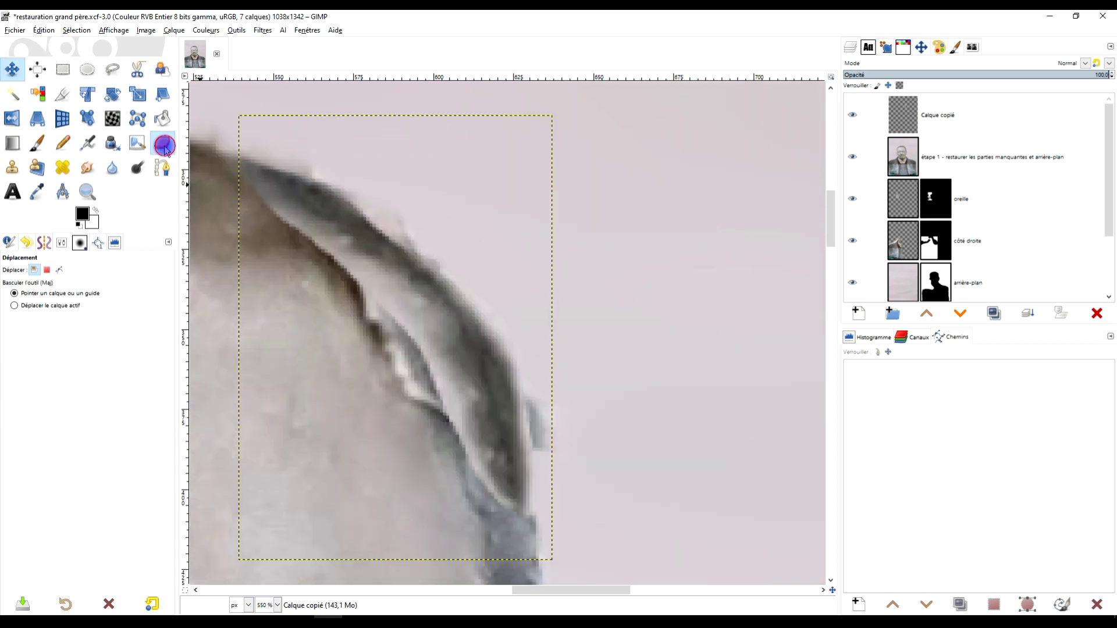
{"action": "left_click", "coordinate": [162, 142]}
Try to duplicate the hair piece layer and shift the copy slightly over the torn hairline
{"action": "key", "text": "shift+ctrl+d"}
{"action": "left_click", "coordinate": [162, 142]}
{"action": "key", "text": "m"}
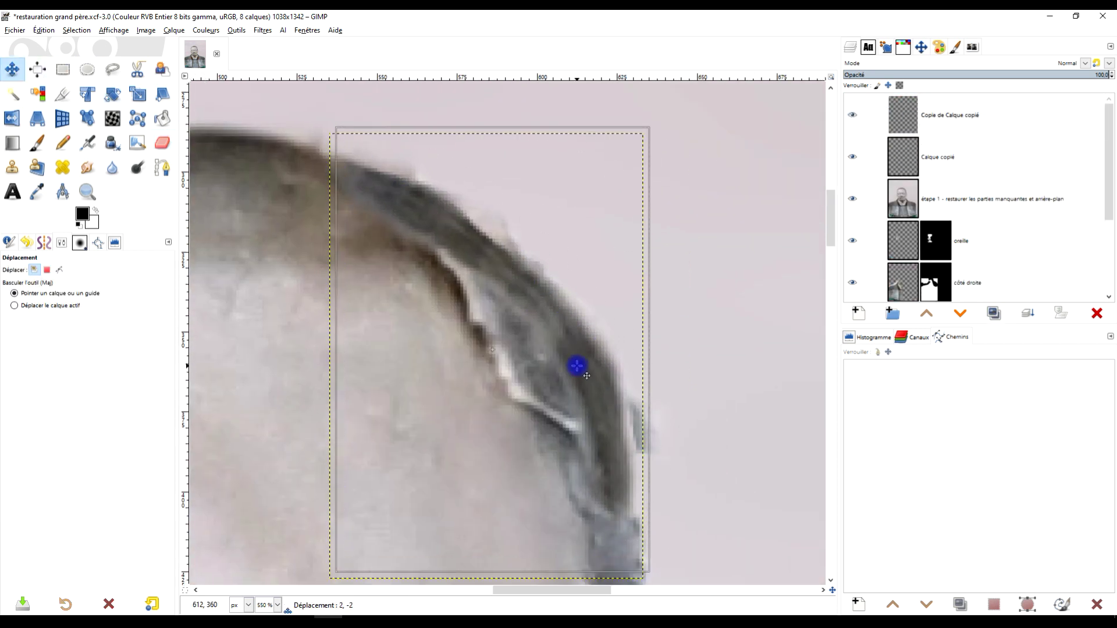
{"action": "key", "text": "ctrl+z"}
{"action": "scroll", "coordinate": [576, 366], "scroll_direction": "down", "scroll_amount": 2, "text": "ctrl"}
{"action": "scroll", "coordinate": [536, 384], "scroll_direction": "down", "scroll_amount": 3, "text": "ctrl"}
{"action": "scroll", "coordinate": [573, 334], "scroll_direction": "up", "scroll_amount": 3, "text": "ctrl"}
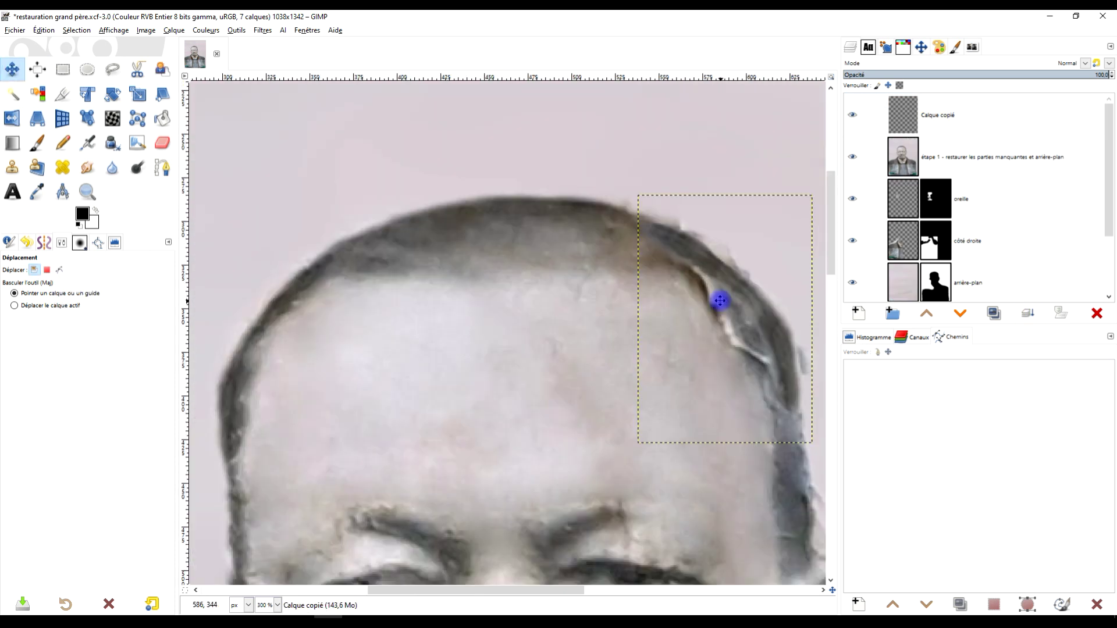
Outline a second strip of hair on the left side of the head, copy it onto a new layer and flip it horizontally
{"action": "key", "text": "f"}
{"action": "left_click_drag", "start_coordinate": [287, 307], "coordinate": [411, 175]}
{"action": "key", "text": "Return"}
{"action": "key", "text": "ctrl+c"}
{"action": "key", "text": "ctrl+v"}
{"action": "key", "text": "shift+f"}
{"action": "left_click", "coordinate": [478, 331]}
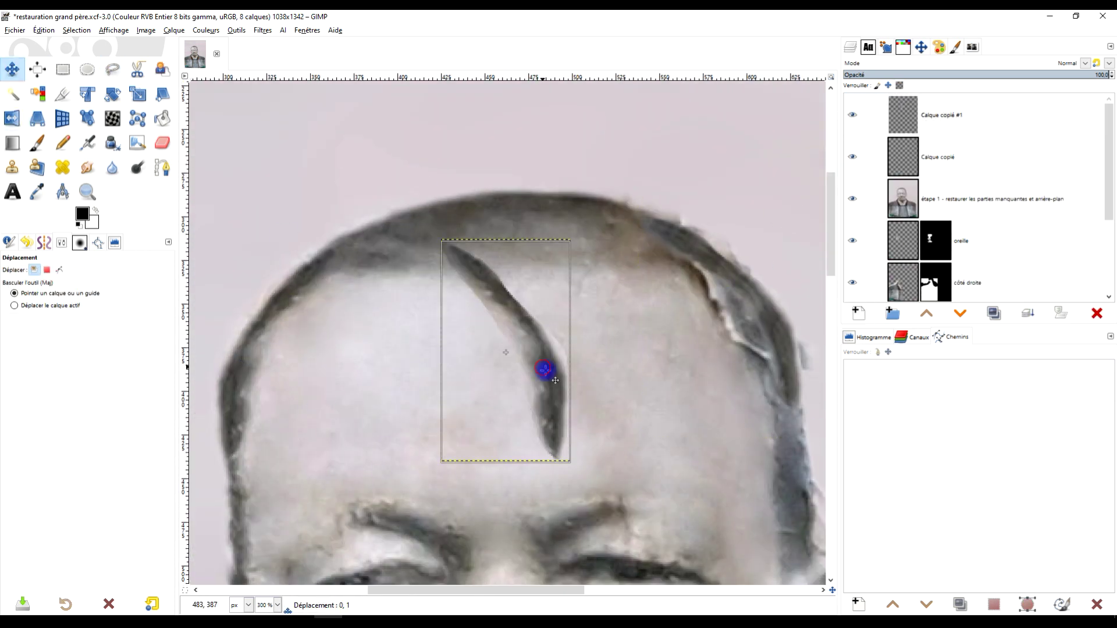
Move the flipped hair strip over the torn right hairline and erase its light inner edge with the Eraser
{"action": "left_click_drag", "start_coordinate": [543, 369], "coordinate": [549, 294]}
{"action": "scroll", "coordinate": [549, 294], "scroll_direction": "up", "scroll_amount": 1, "text": "ctrl"}
{"action": "scroll", "coordinate": [549, 294], "scroll_direction": "up", "scroll_amount": 1, "text": "ctrl"}
{"action": "key", "text": "shift+ctrl+n"}
{"action": "left_click", "coordinate": [169, 146]}
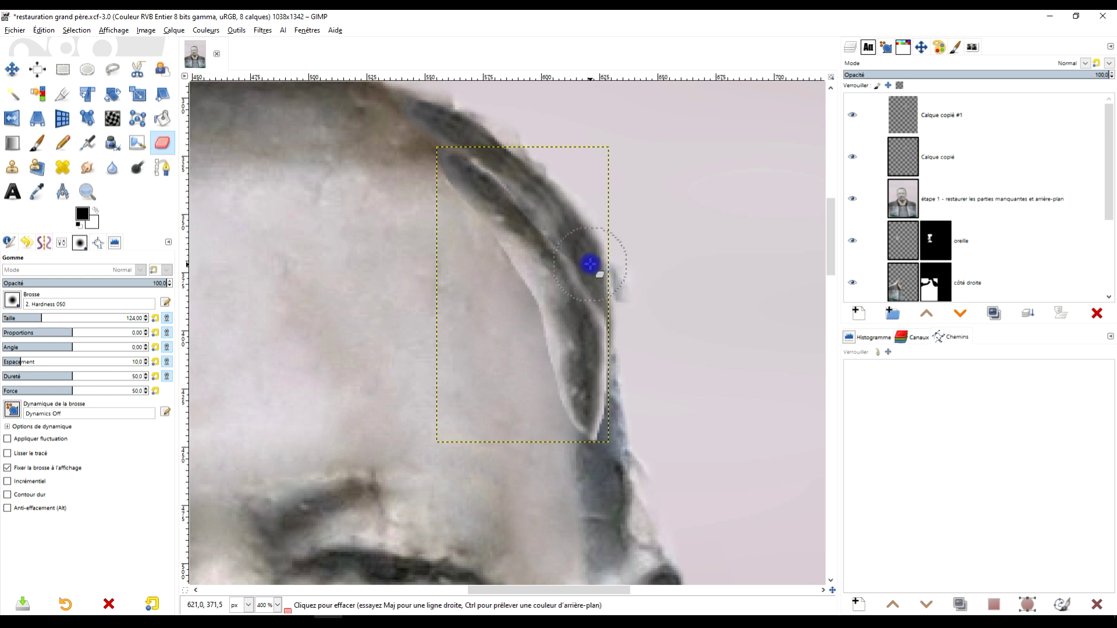
{"action": "scroll", "coordinate": [495, 259], "scroll_direction": "up", "scroll_amount": 1, "text": "ctrl"}
{"action": "scroll", "coordinate": [491, 239], "scroll_direction": "down", "scroll_amount": 1, "text": "ctrl"}
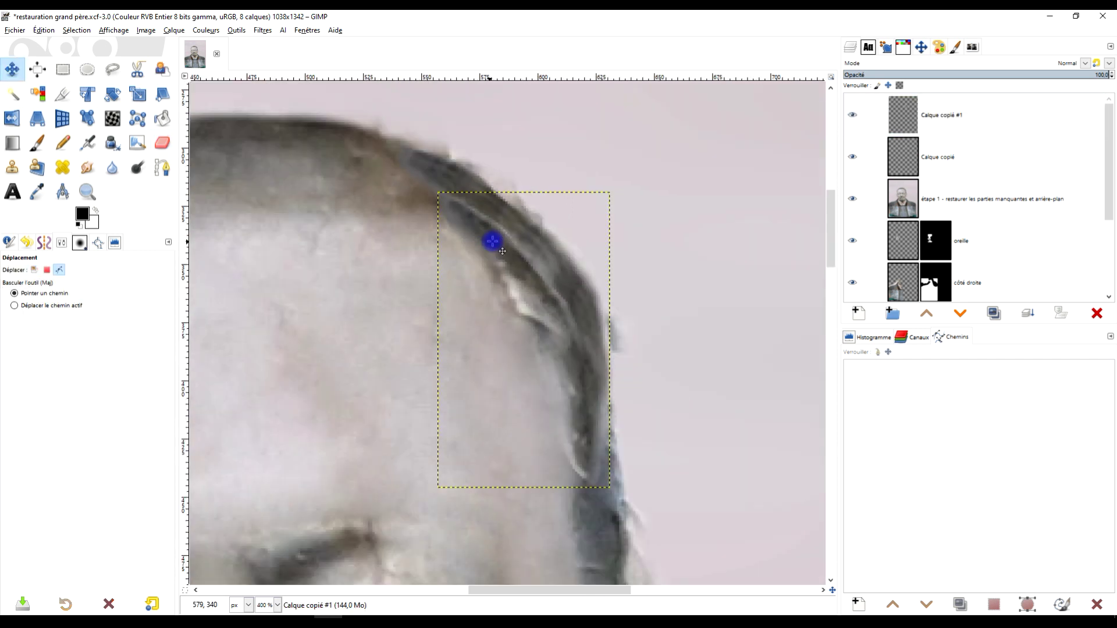
Try to duplicate the second hair strip and offset the copy slightly along the right hairline
{"action": "scroll", "coordinate": [491, 239], "scroll_direction": "up", "scroll_amount": 2, "text": "ctrl"}
{"action": "key", "text": "shift+ctrl+d"}
{"action": "scroll", "coordinate": [681, 255], "scroll_direction": "down", "scroll_amount": 1, "text": "ctrl"}
{"action": "key", "text": "m"}
{"action": "left_click_drag", "start_coordinate": [538, 272], "coordinate": [556, 263]}
{"action": "key", "text": "ctrl+z"}
{"action": "key", "text": "ctrl+z"}
Merge the second hair strip into the first copied hair layer and blend the seams between the strands by erasing and healing
{"action": "key", "text": "shift+e"}
{"action": "scroll", "coordinate": [582, 384], "scroll_direction": "up", "scroll_amount": 2, "text": "ctrl"}
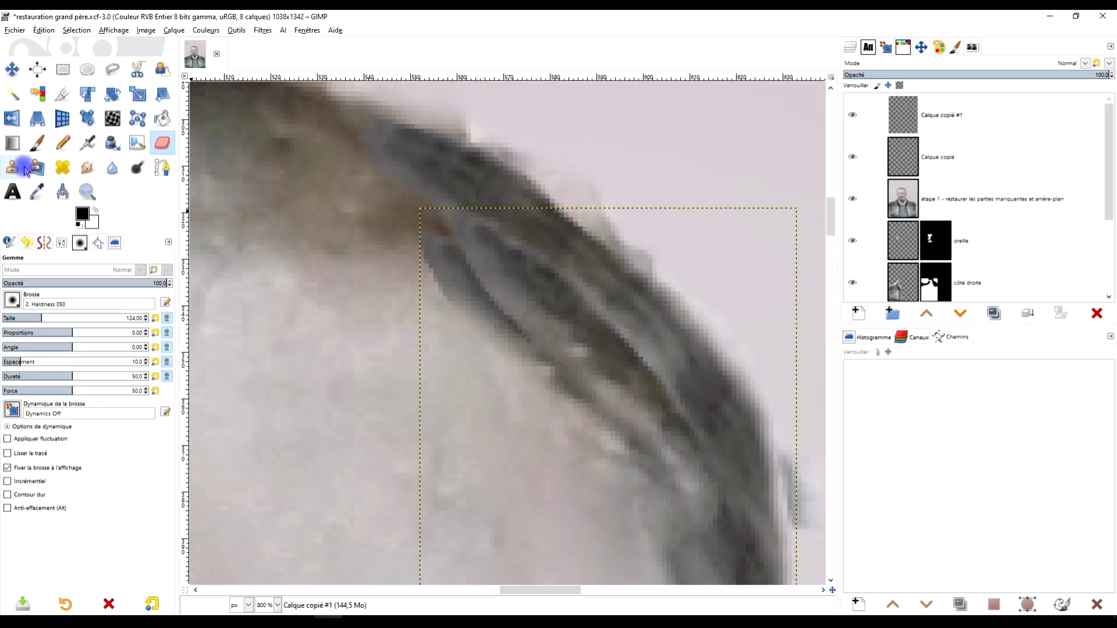
{"action": "key", "text": "h"}
{"action": "scroll", "coordinate": [399, 237], "scroll_direction": "up", "scroll_amount": 1, "text": "ctrl"}
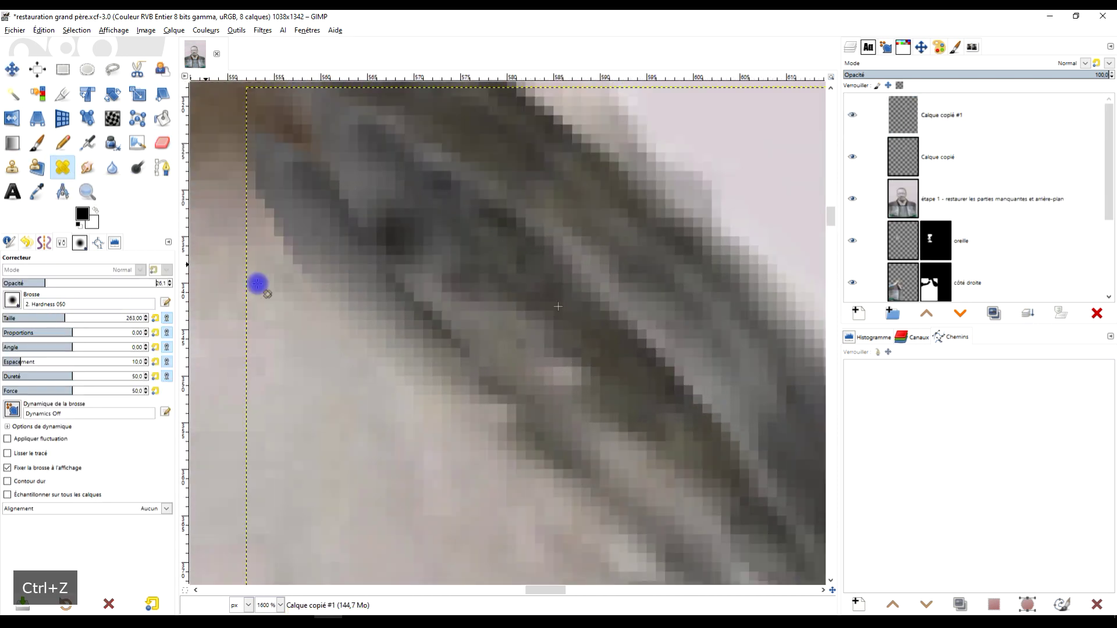
{"action": "key", "text": "ctrl+z"}
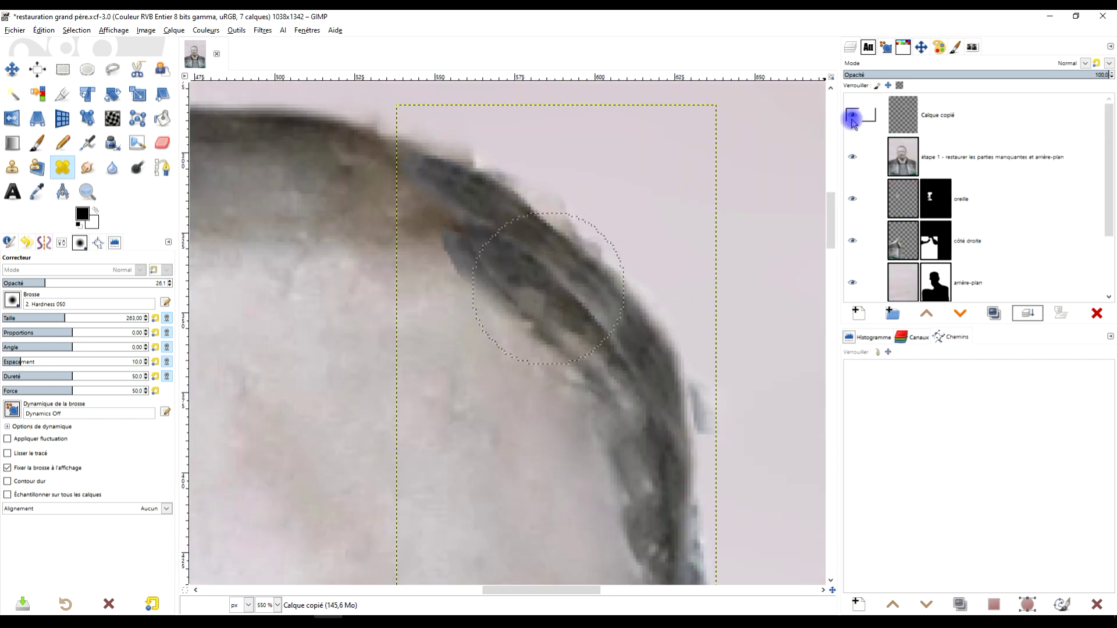
{"action": "scroll", "coordinate": [444, 286], "scroll_direction": "up", "scroll_amount": 4, "text": "ctrl"}
{"action": "left_click", "coordinate": [444, 287], "text": "ctrl"}
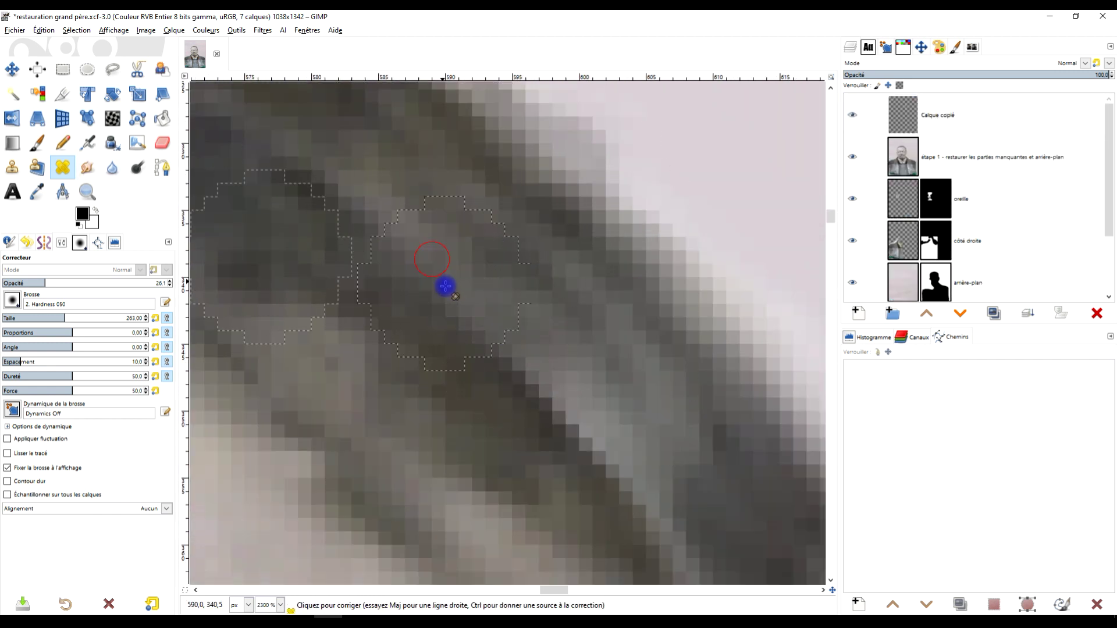
Desaturate the "étape 1 - restaurer les parties manquantes et arrière-plan" layer using the Luminance mode
{"action": "scroll", "coordinate": [736, 367], "scroll_direction": "down", "scroll_amount": 1, "text": "ctrl"}
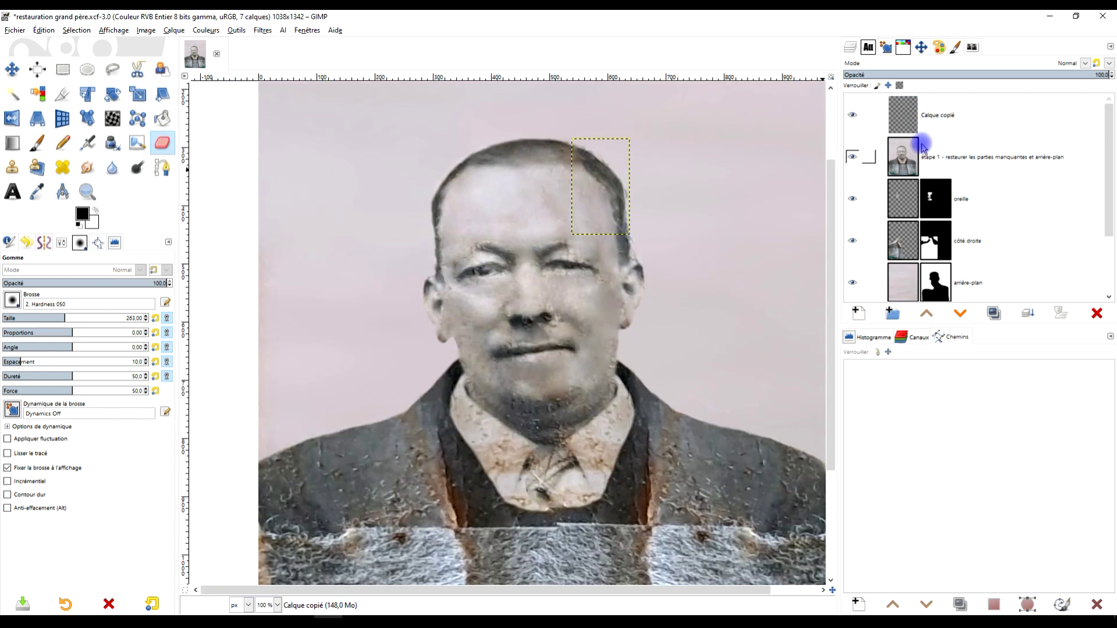
{"action": "left_click", "coordinate": [202, 30]}
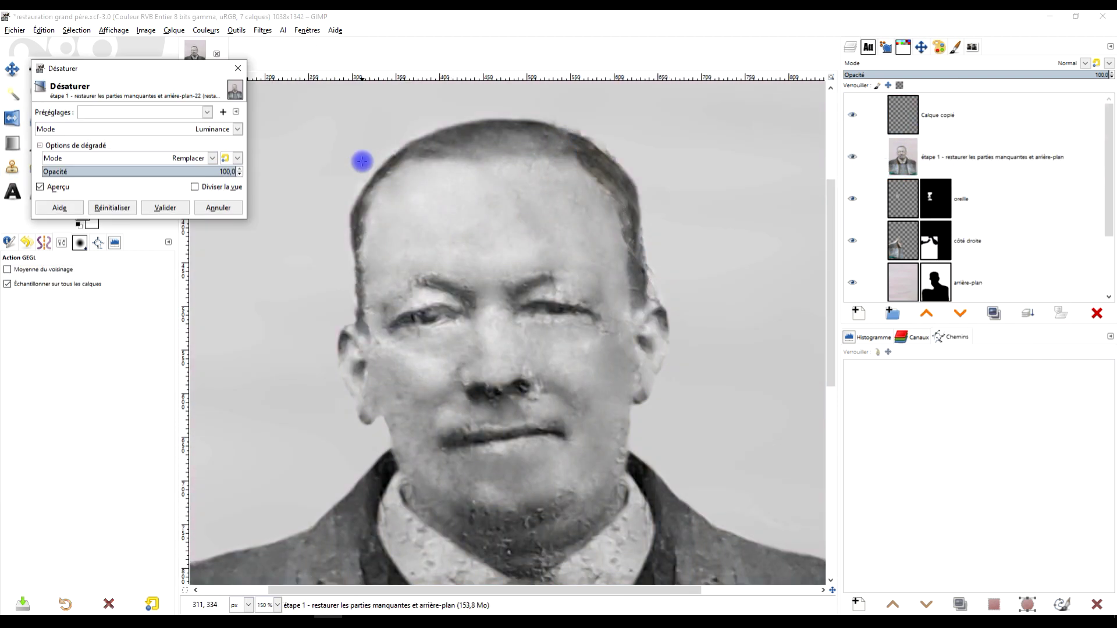
{"action": "key", "text": "Return"}
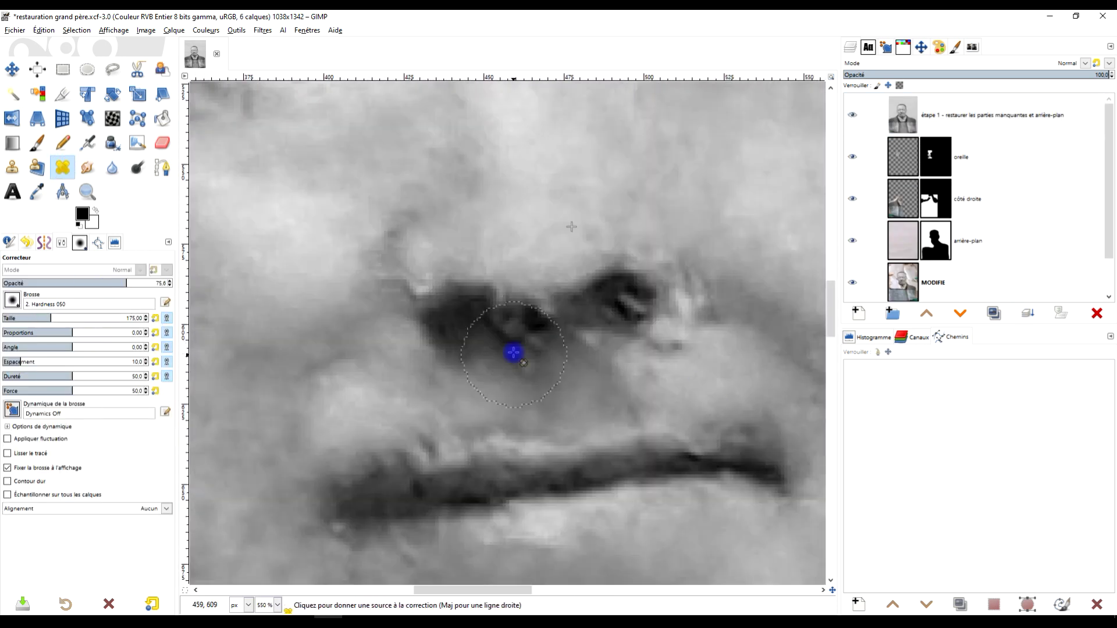
Heal the blemishes around the left nostril, the cheek beside the nose and the skin near the left temple
{"action": "scroll", "coordinate": [569, 264], "scroll_direction": "up", "scroll_amount": 4, "text": "ctrl"}
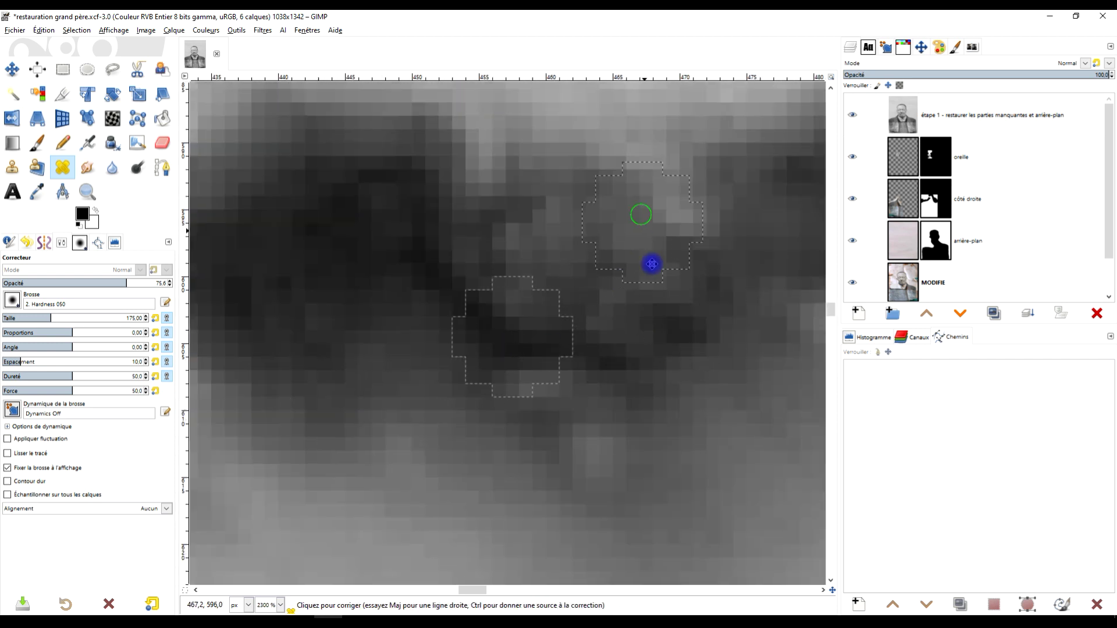
{"action": "scroll", "coordinate": [655, 382], "scroll_direction": "down", "scroll_amount": 2, "text": "ctrl"}
{"action": "scroll", "coordinate": [438, 323], "scroll_direction": "down", "scroll_amount": 2, "text": "ctrl"}
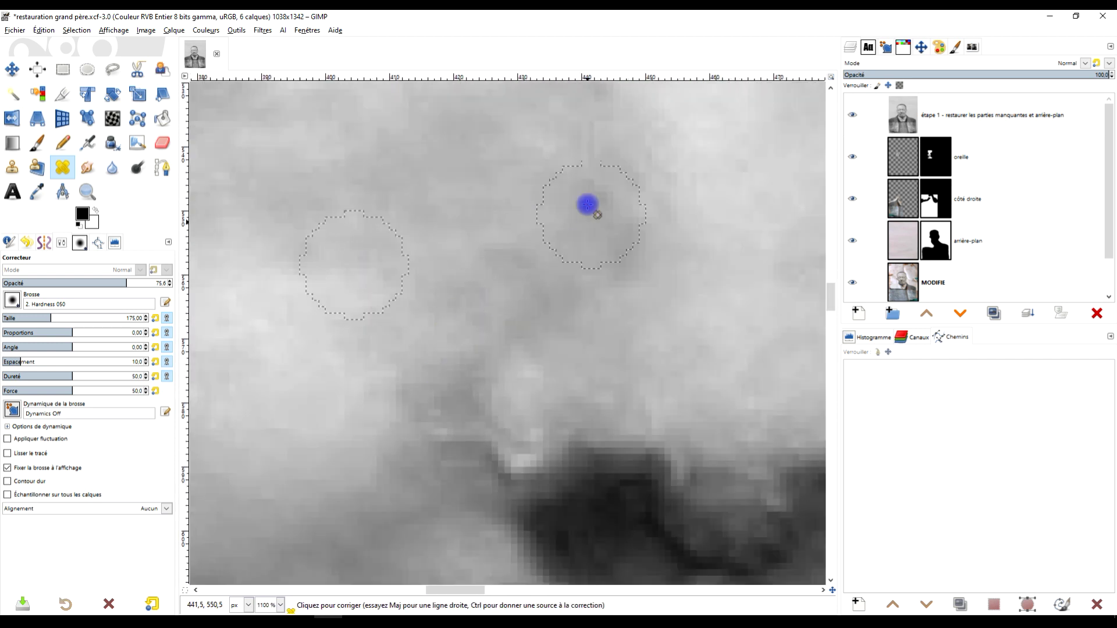
{"action": "scroll", "coordinate": [485, 192], "scroll_direction": "up", "scroll_amount": 3, "text": "ctrl"}
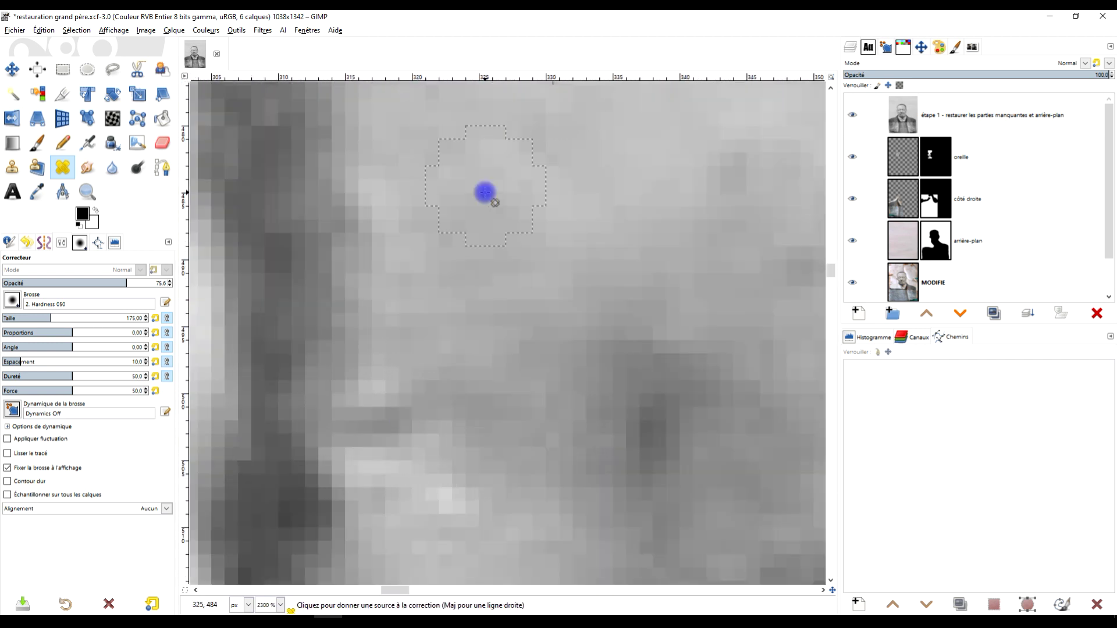
{"action": "scroll", "coordinate": [485, 192], "scroll_direction": "down", "scroll_amount": 5, "text": "ctrl"}
Heal the pale marks above the mouth, in the right nostril and on the skin below the right eye
{"action": "scroll", "coordinate": [534, 453], "scroll_direction": "up", "scroll_amount": 4, "text": "ctrl"}
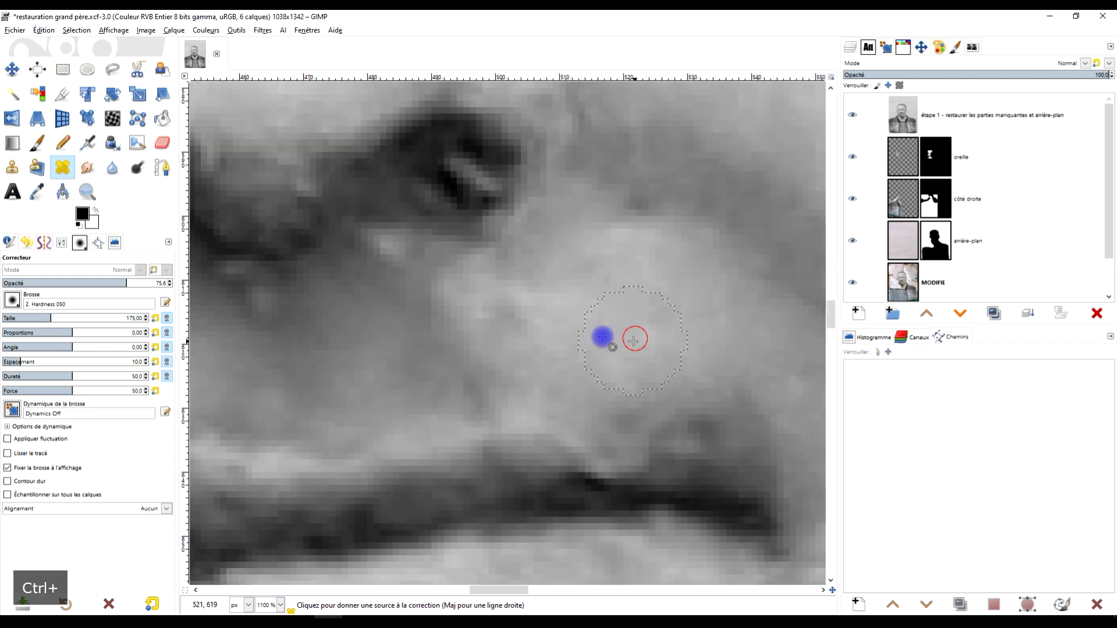
{"action": "scroll", "coordinate": [602, 337], "scroll_direction": "up", "scroll_amount": 3, "text": "ctrl"}
{"action": "left_click", "coordinate": [517, 281], "text": "ctrl"}
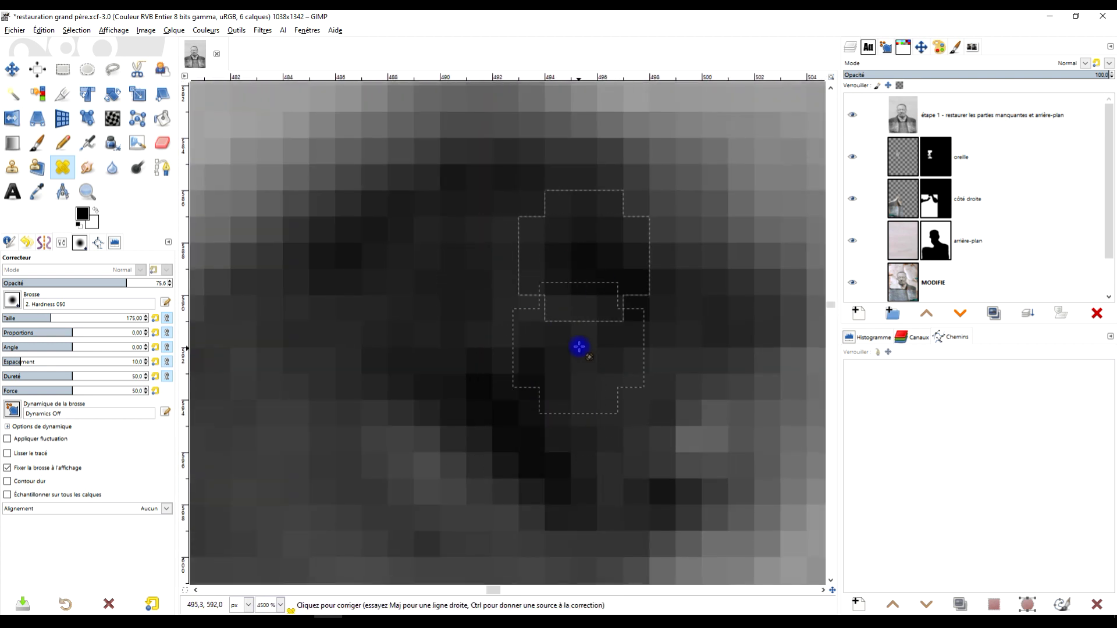
{"action": "scroll", "coordinate": [461, 314], "scroll_direction": "down", "scroll_amount": 4, "text": "ctrl"}
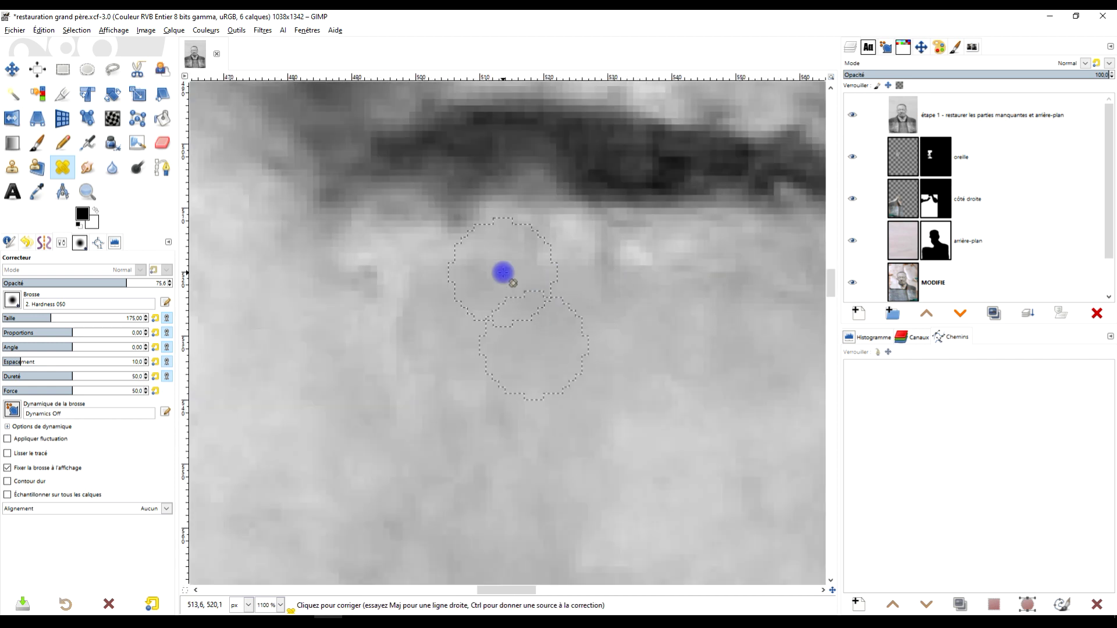
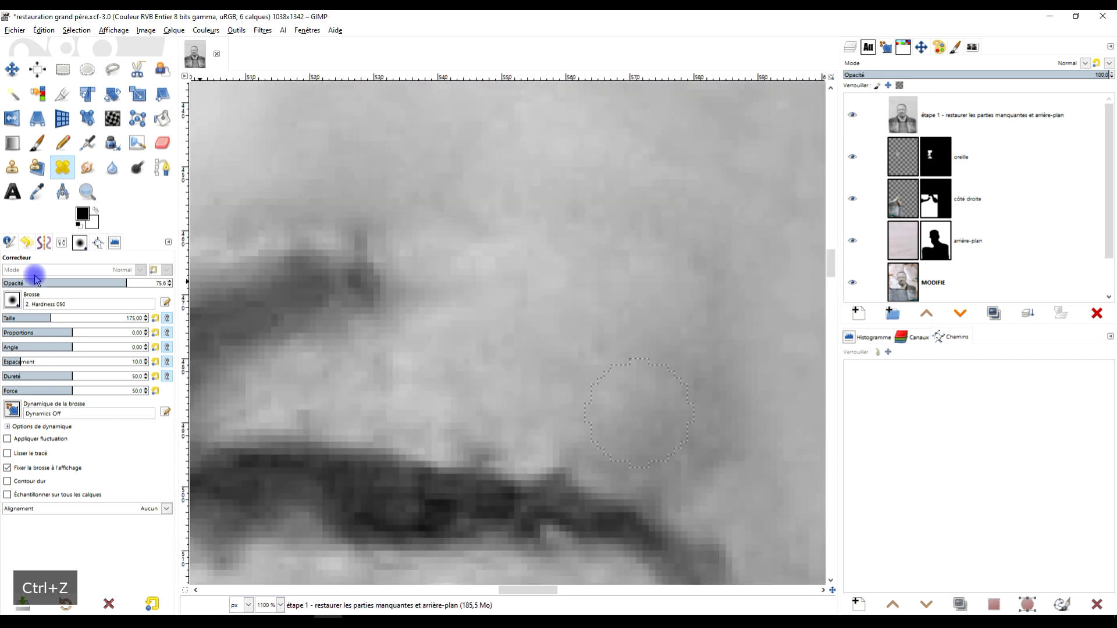
Undo the last stroke, then clone smooth skin along the right jaw below the ear at 35 opacity
{"action": "key", "text": "c"}
{"action": "key", "text": "ctrl+z"}
{"action": "left_click", "coordinate": [60, 283]}
{"action": "scroll", "coordinate": [590, 398], "scroll_direction": "down", "scroll_amount": 7, "text": "ctrl"}
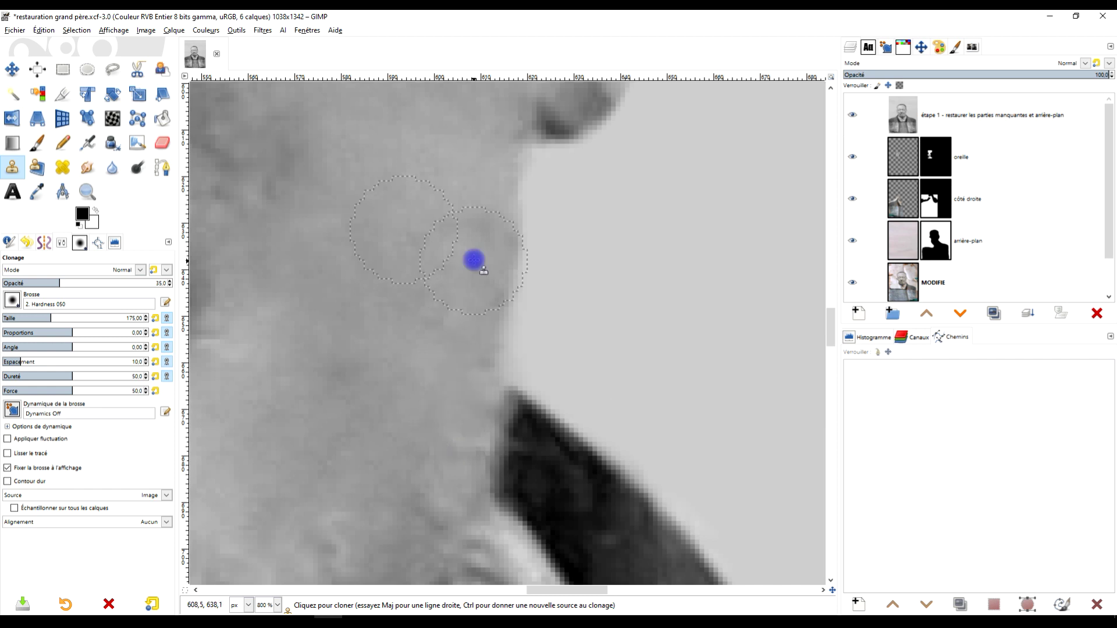
{"action": "scroll", "coordinate": [355, 337], "scroll_direction": "down", "scroll_amount": 6, "text": "ctrl"}
{"action": "scroll", "coordinate": [506, 314], "scroll_direction": "up", "scroll_amount": 7, "text": "ctrl"}
Heal the uneven forehead skin just above the right eyebrow by sampling clean skin nearby
{"action": "key", "text": "h"}
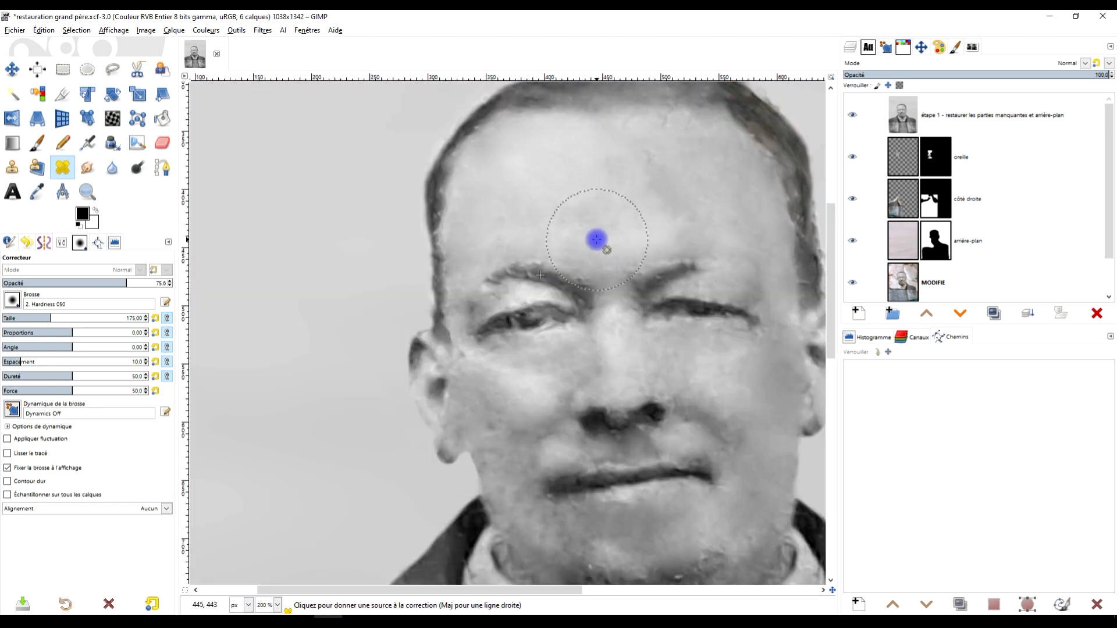
{"action": "scroll", "coordinate": [625, 272], "scroll_direction": "down", "scroll_amount": 5, "text": "ctrl"}
{"action": "scroll", "coordinate": [705, 256], "scroll_direction": "up", "scroll_amount": 6, "text": "ctrl"}
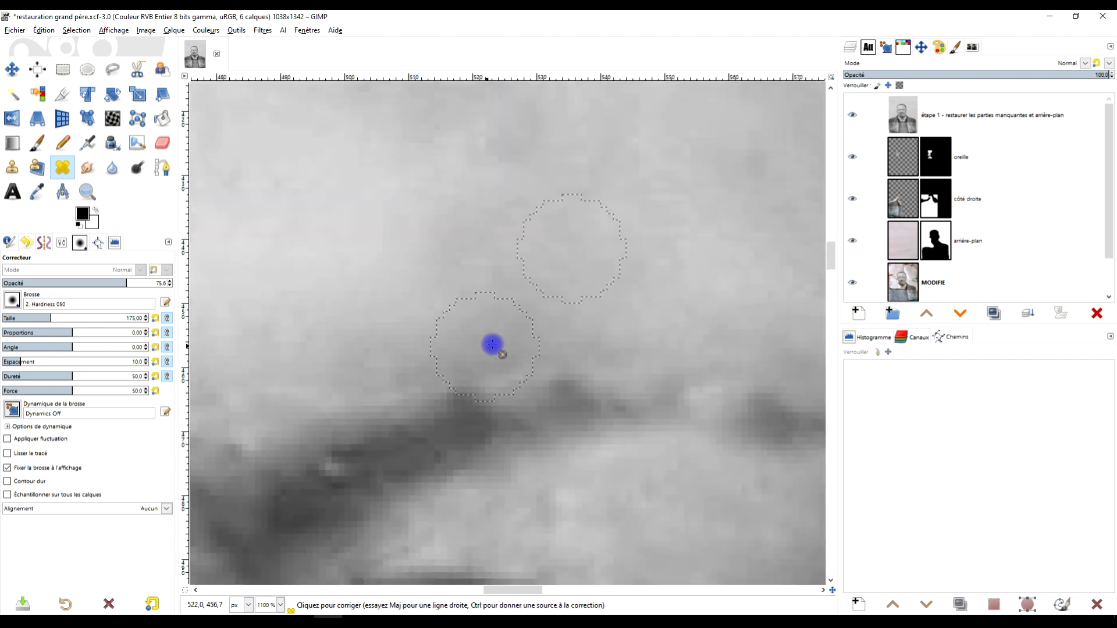
{"action": "left_click", "coordinate": [408, 334], "text": "ctrl"}
{"action": "scroll", "coordinate": [499, 301], "scroll_direction": "up", "scroll_amount": 1, "text": "ctrl"}
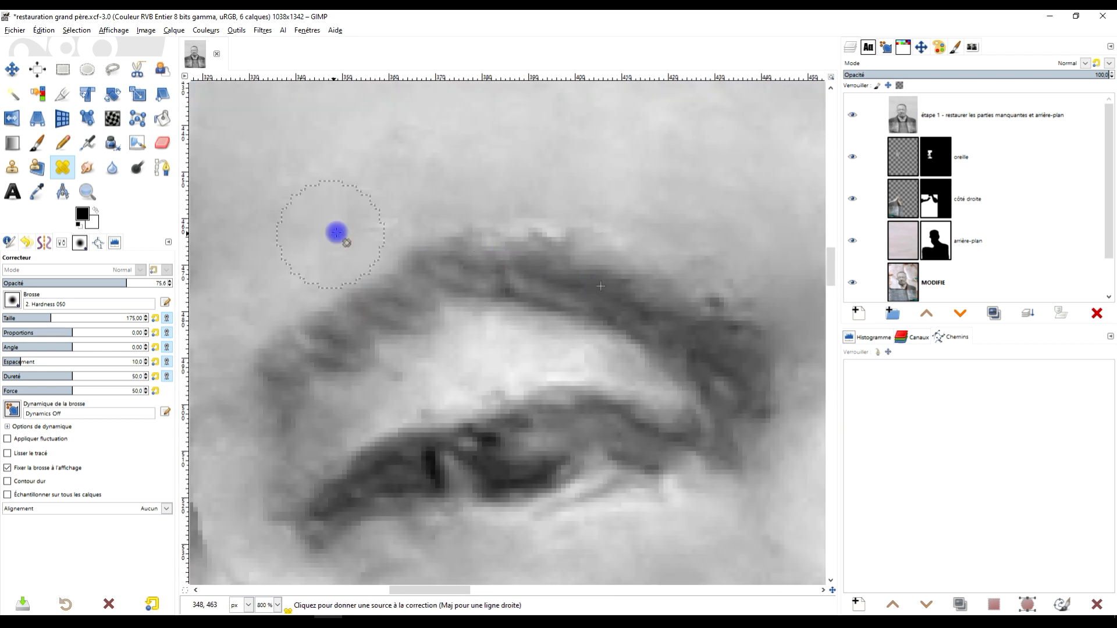
Heal the skin above the outer end of the left eyebrow, sampling from the nearby temple
{"action": "left_click_drag", "start_coordinate": [292, 235], "coordinate": [342, 169]}
{"action": "left_click", "coordinate": [342, 169], "text": "ctrl"}
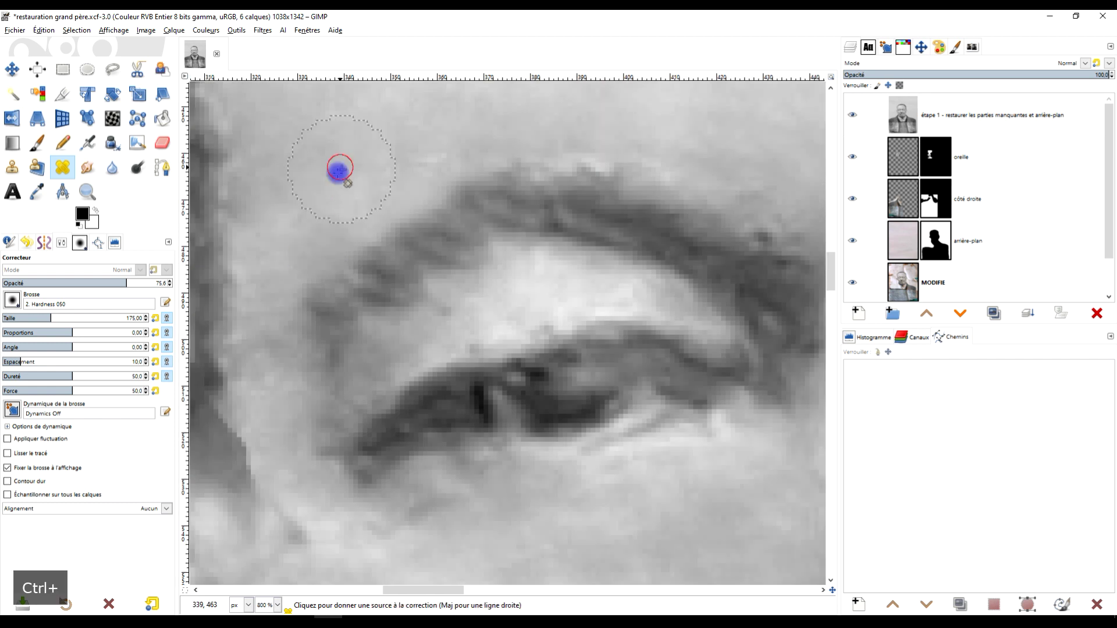
{"action": "left_click_drag", "start_coordinate": [407, 183], "coordinate": [538, 146]}
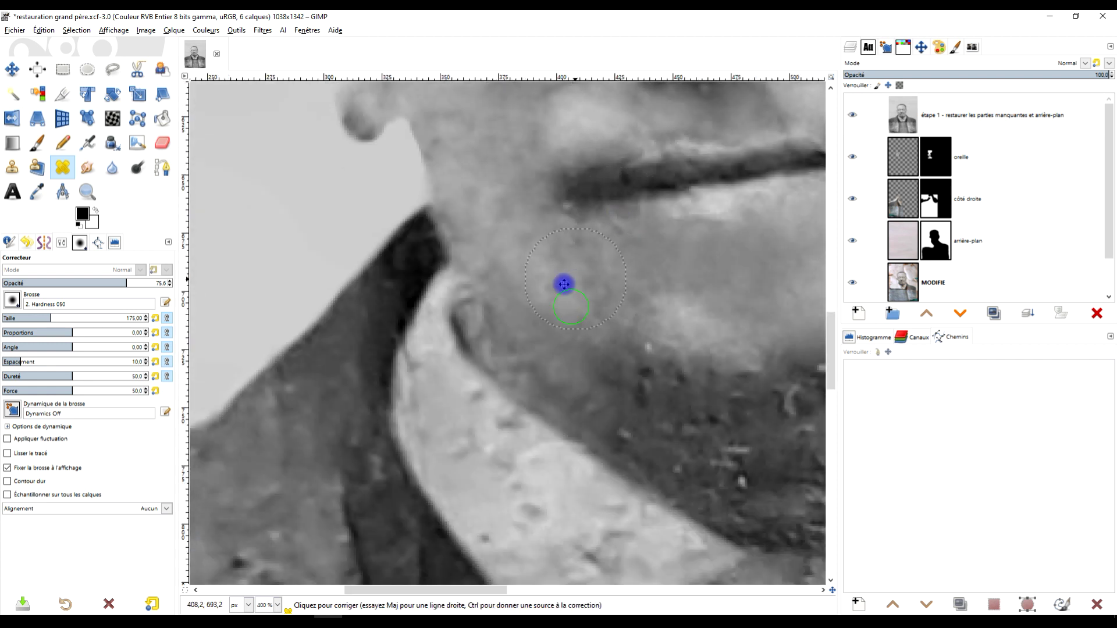
Heal the light specks and scratches on the chin and in the dark neck shadow above the collar
{"action": "scroll", "coordinate": [510, 328], "scroll_direction": "down", "scroll_amount": 2}
{"action": "scroll", "coordinate": [500, 222], "scroll_direction": "right", "scroll_amount": 2}
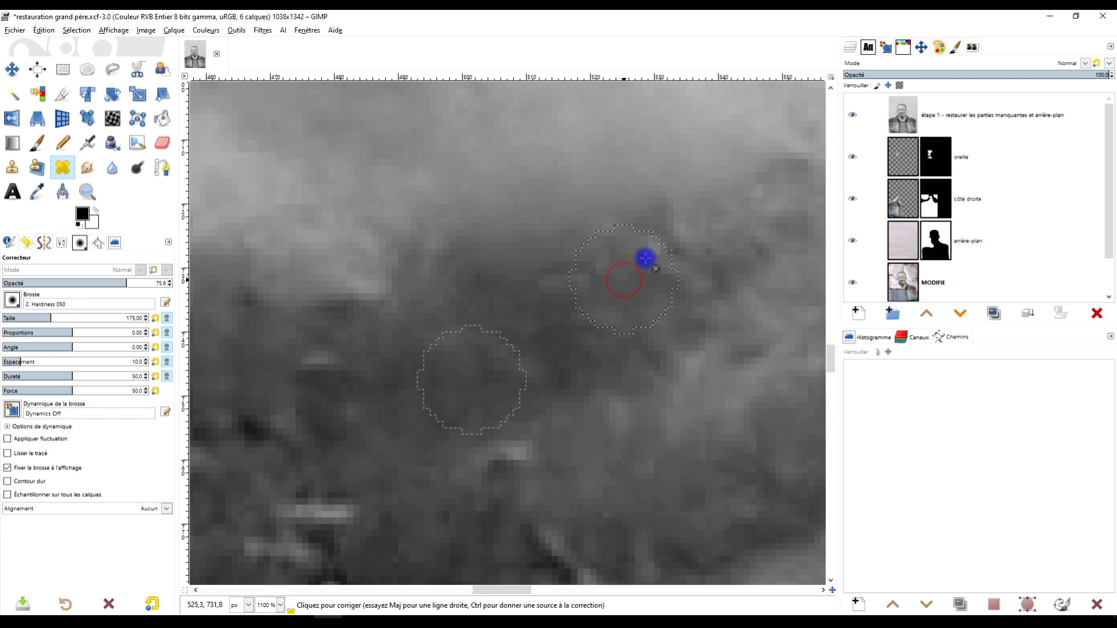
{"action": "scroll", "coordinate": [453, 369], "scroll_direction": "down", "scroll_amount": 2, "text": "ctrl"}
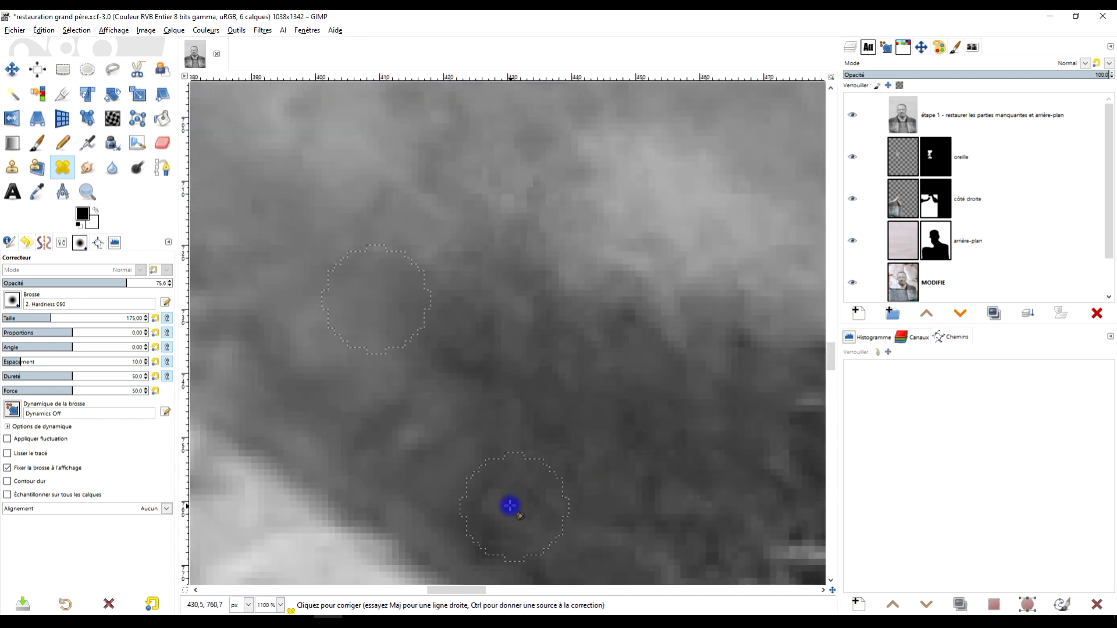
{"action": "scroll", "coordinate": [524, 416], "scroll_direction": "right", "scroll_amount": 3}
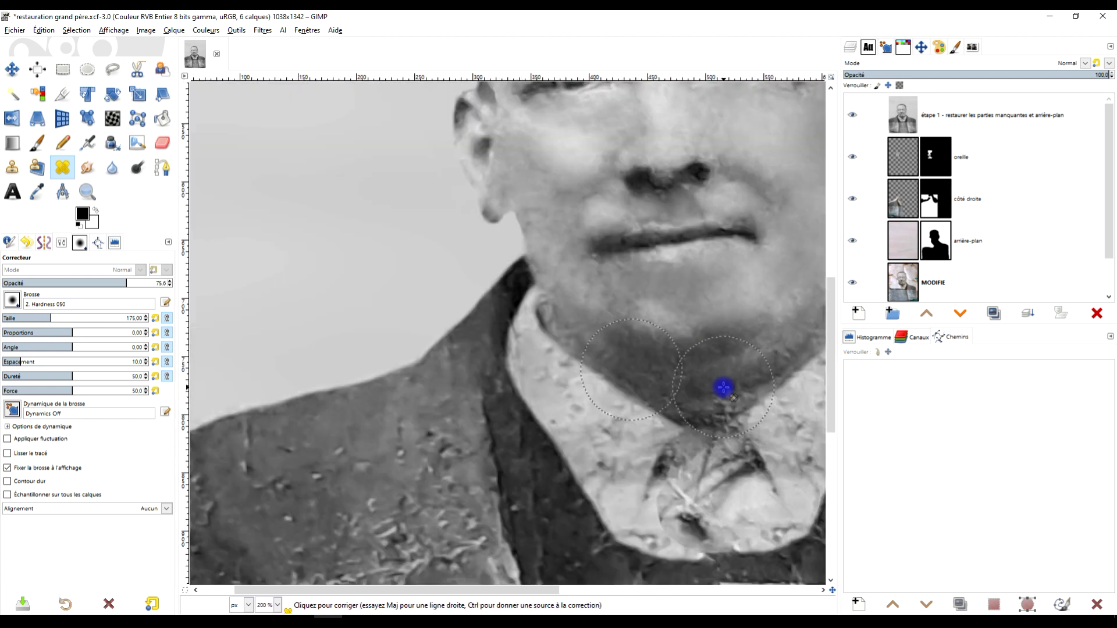
Heal the light mark in the right nostril and clone plain background along the lower edge of the left earlobe
{"action": "scroll", "coordinate": [723, 387], "scroll_direction": "up", "scroll_amount": 6, "text": "ctrl"}
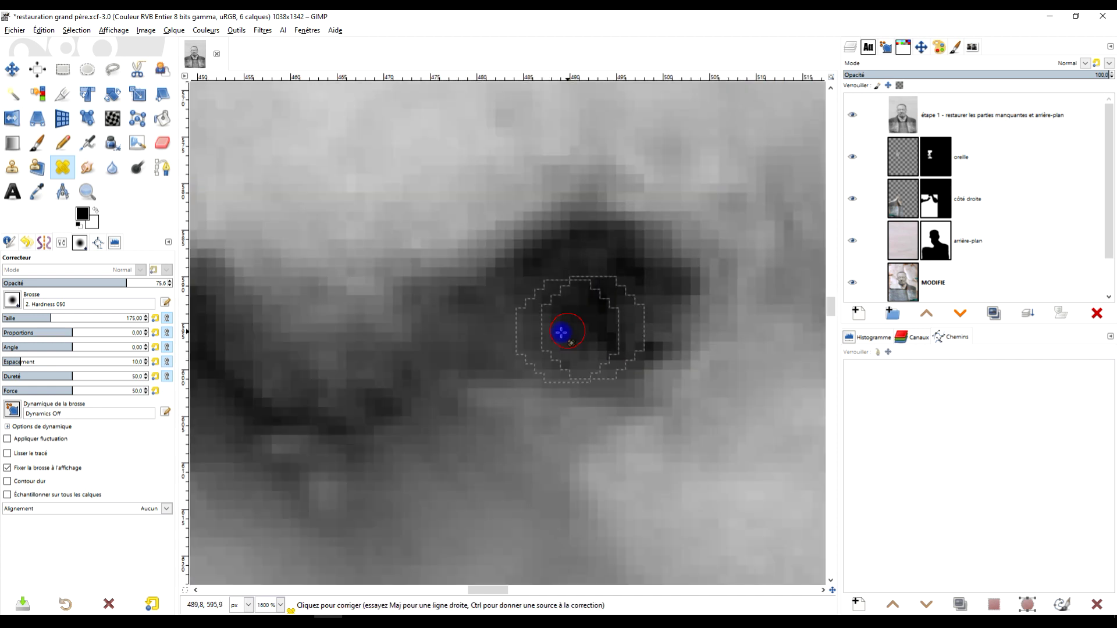
{"action": "scroll", "coordinate": [548, 339], "scroll_direction": "up", "scroll_amount": 2, "text": "ctrl"}
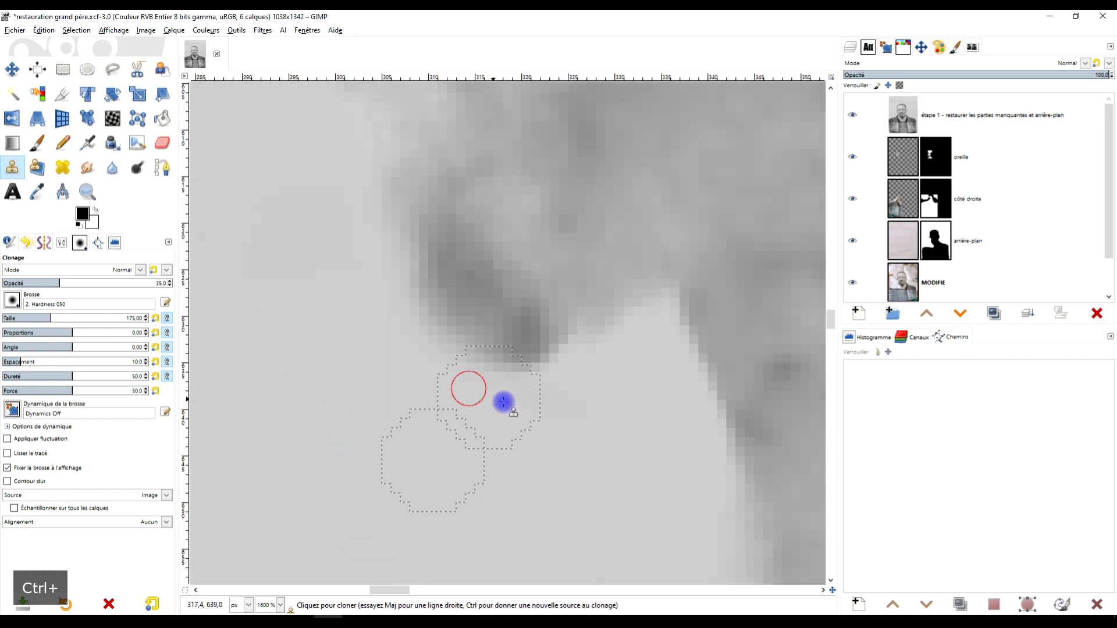
{"action": "scroll", "coordinate": [503, 401], "scroll_direction": "down", "scroll_amount": 6, "text": "ctrl"}
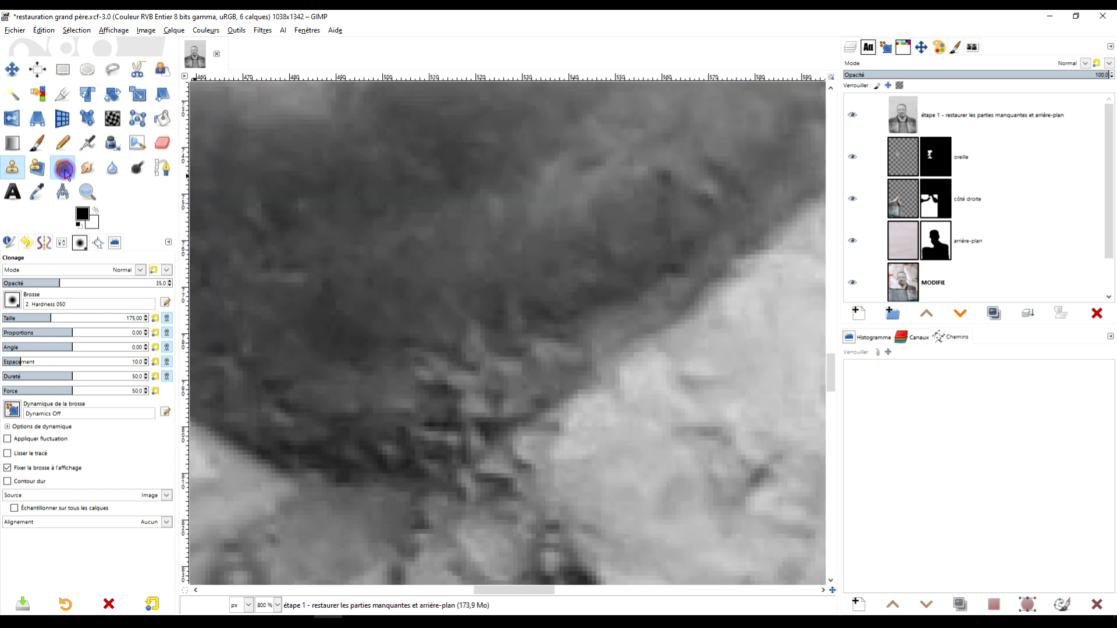
Heal the blotches between the nose and upper lip, lowering the Heal tool's opacity to 52.7
{"action": "left_click", "coordinate": [64, 169]}
{"action": "scroll", "coordinate": [574, 278], "scroll_direction": "up", "scroll_amount": 1, "text": "ctrl"}
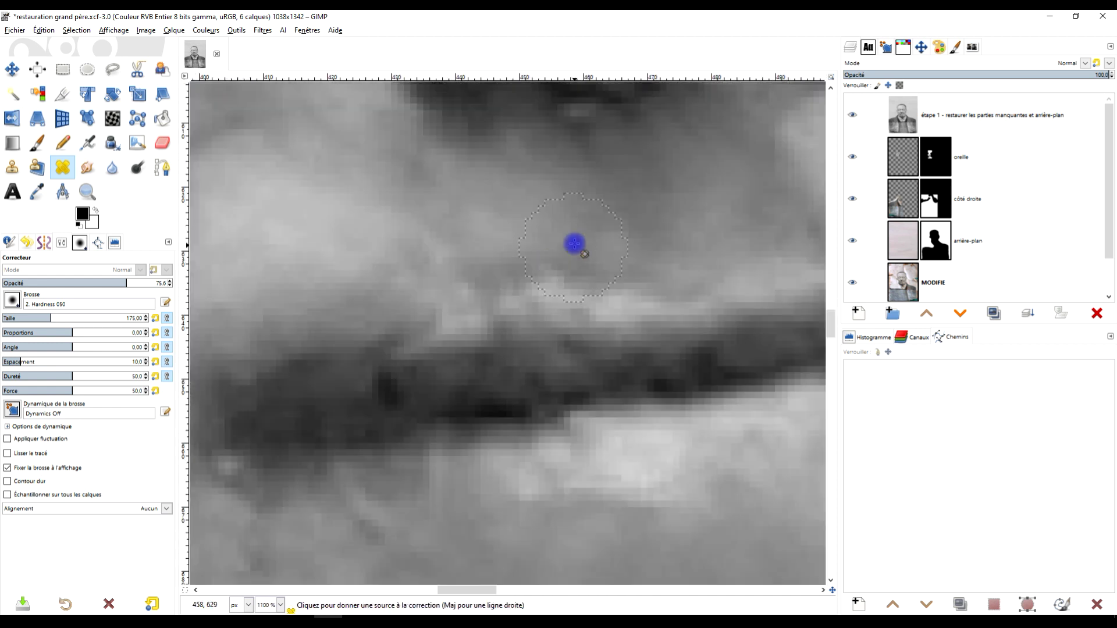
{"action": "left_click", "coordinate": [544, 292], "text": "ctrl"}
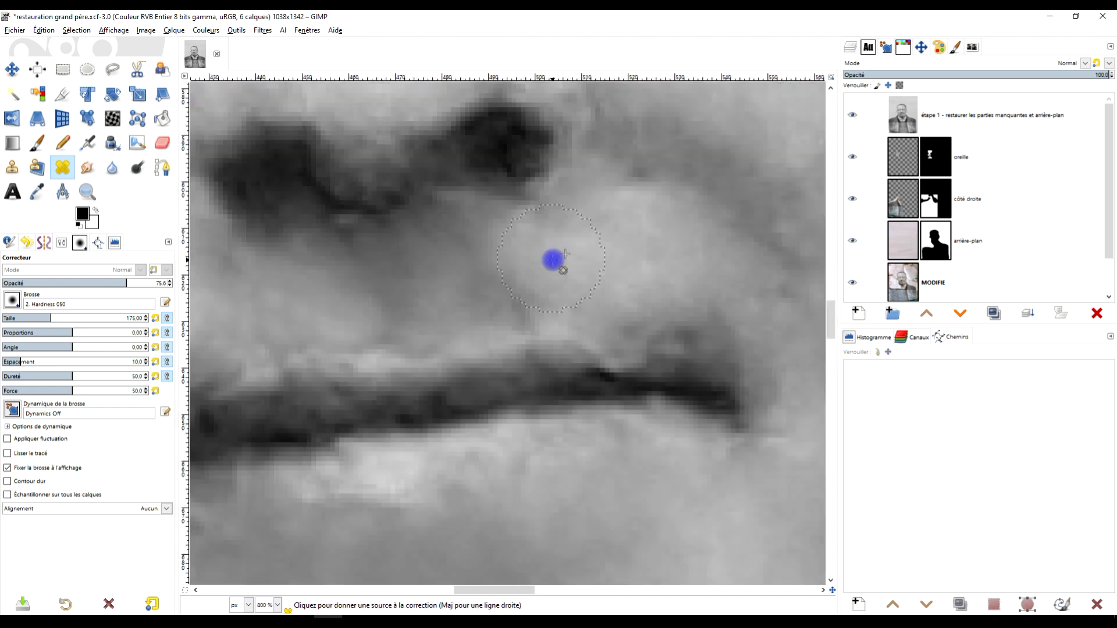
{"action": "scroll", "coordinate": [552, 260], "scroll_direction": "up", "scroll_amount": 2, "text": "ctrl"}
{"action": "scroll", "coordinate": [635, 454], "scroll_direction": "left", "scroll_amount": 3}
{"action": "left_click", "coordinate": [634, 294]}
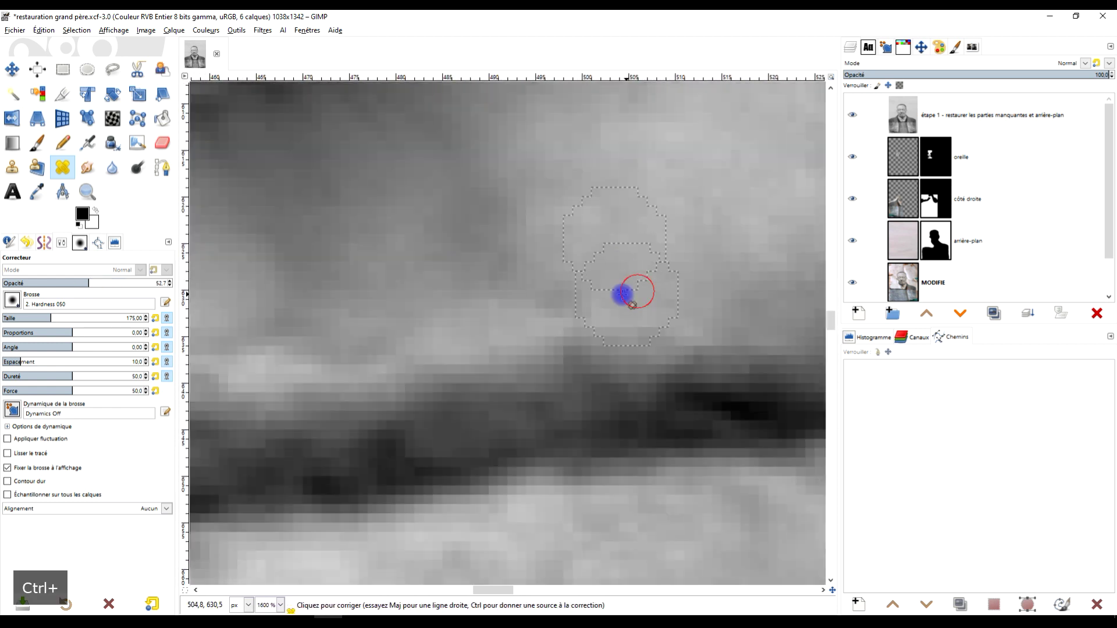
Heal the skin between the left temple hair and the outer end of the left eyebrow
{"action": "scroll", "coordinate": [557, 363], "scroll_direction": "up", "scroll_amount": 2}
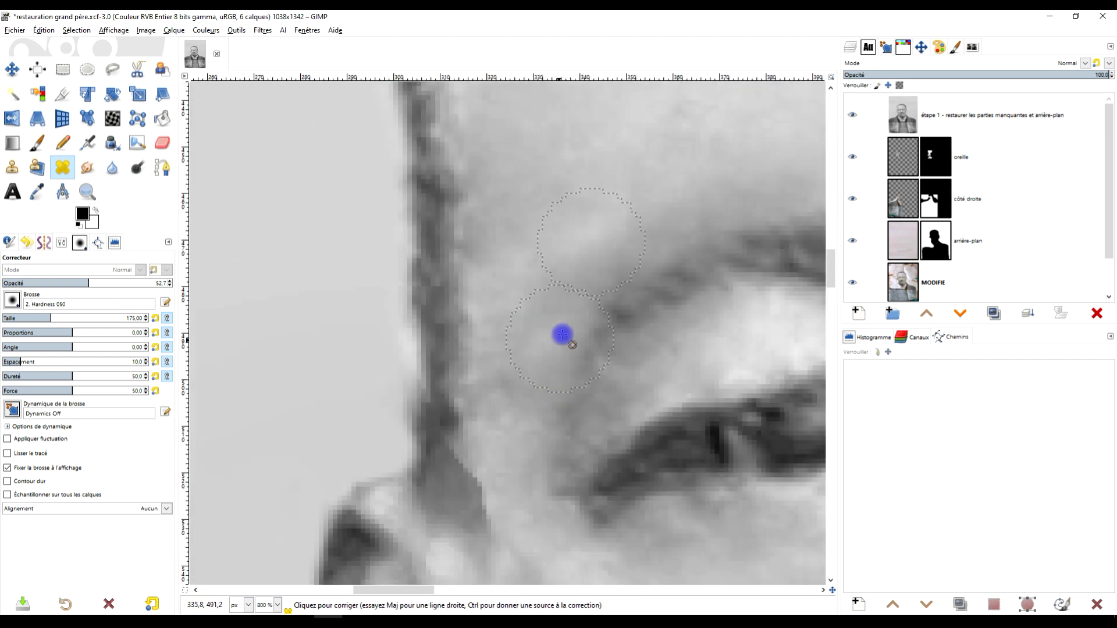
{"action": "scroll", "coordinate": [562, 334], "scroll_direction": "down", "scroll_amount": 1}
{"action": "left_click", "coordinate": [551, 325]}
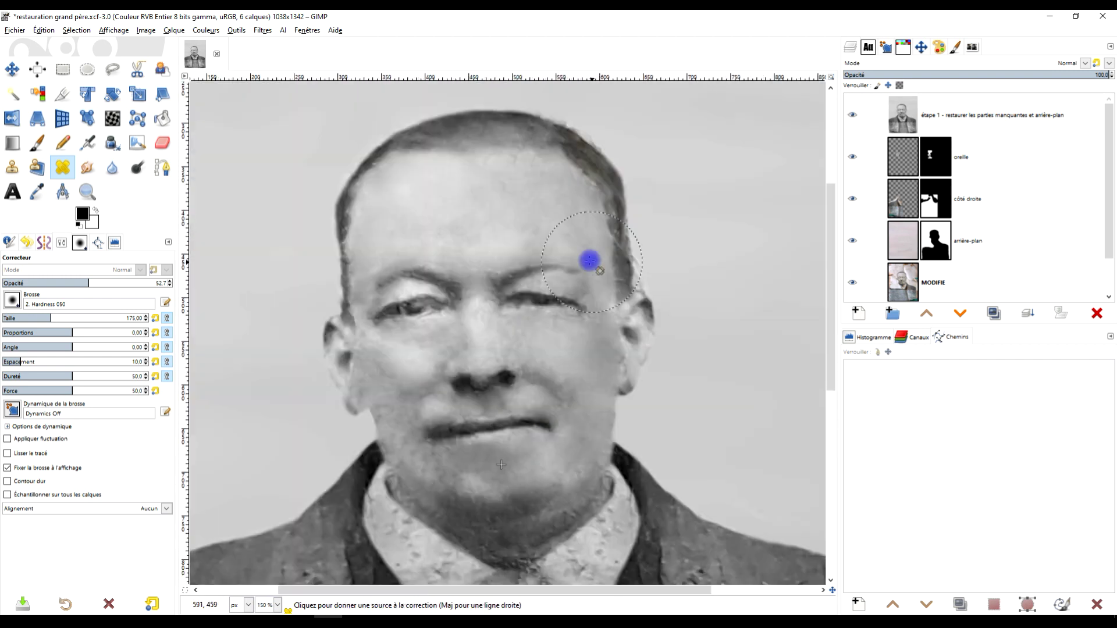
{"action": "scroll", "coordinate": [589, 260], "scroll_direction": "down", "scroll_amount": 2}
{"action": "scroll", "coordinate": [598, 304], "scroll_direction": "up", "scroll_amount": 1}
{"action": "scroll", "coordinate": [558, 326], "scroll_direction": "down", "scroll_amount": 1}
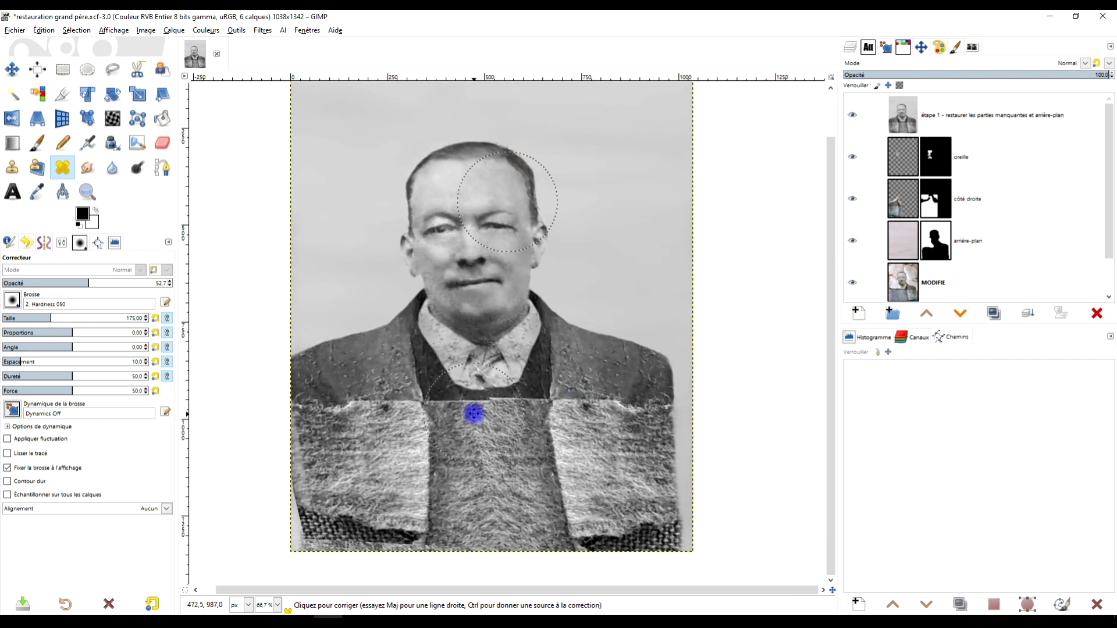
Clone plain background along the edge of the temple hair above the ear on the photo's right side
{"action": "scroll", "coordinate": [538, 233], "scroll_direction": "up", "scroll_amount": 8}
{"action": "key", "text": "c"}
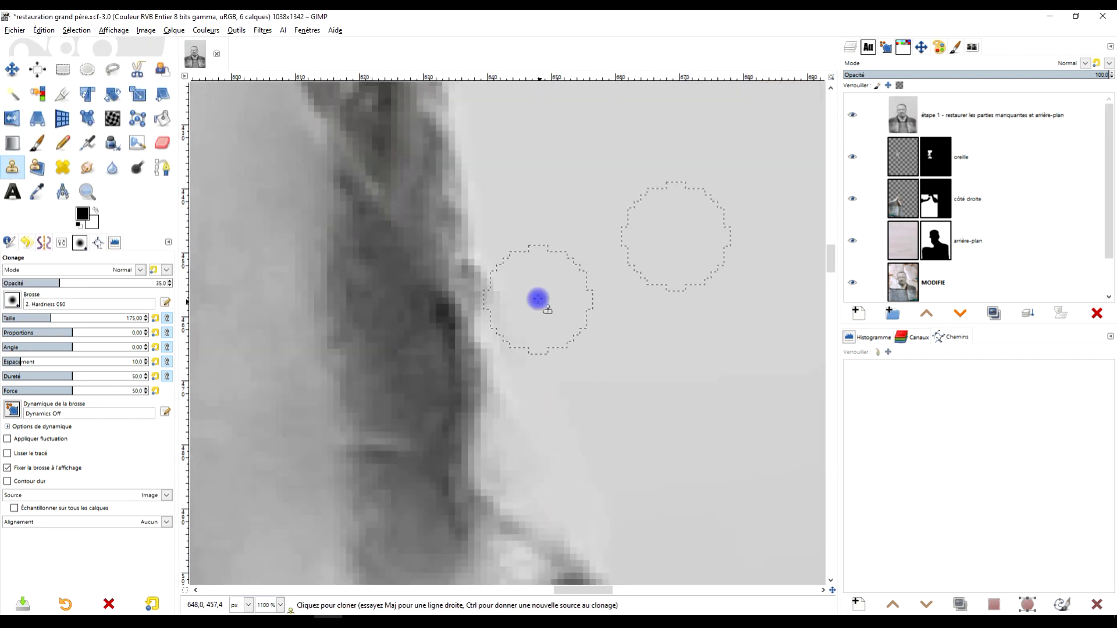
{"action": "scroll", "coordinate": [537, 298], "scroll_direction": "down", "scroll_amount": 4}
{"action": "scroll", "coordinate": [598, 429], "scroll_direction": "up", "scroll_amount": 3}
{"action": "scroll", "coordinate": [548, 217], "scroll_direction": "down", "scroll_amount": 4}
{"action": "scroll", "coordinate": [638, 307], "scroll_direction": "up", "scroll_amount": 2}
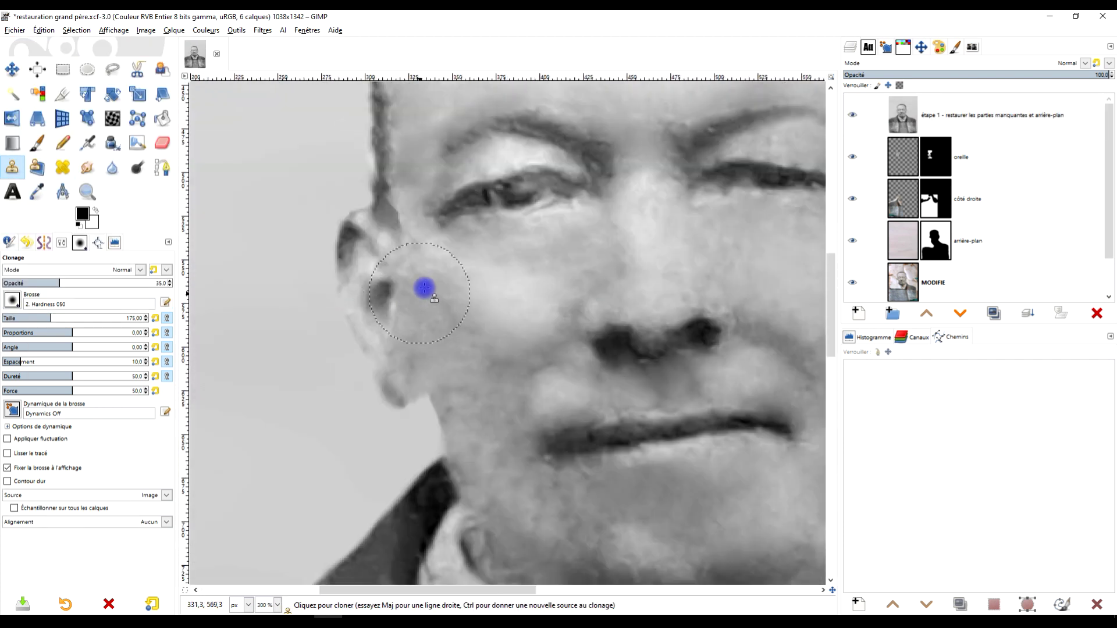
Clone background beneath the earlobe on the photo's left side and reshape the lobe with a hardness 100 brush at size 51
{"action": "scroll", "coordinate": [477, 242], "scroll_direction": "up", "scroll_amount": 2}
{"action": "scroll", "coordinate": [501, 174], "scroll_direction": "down", "scroll_amount": 2}
{"action": "scroll", "coordinate": [540, 357], "scroll_direction": "up", "scroll_amount": 4}
{"action": "scroll", "coordinate": [456, 379], "scroll_direction": "down", "scroll_amount": 4}
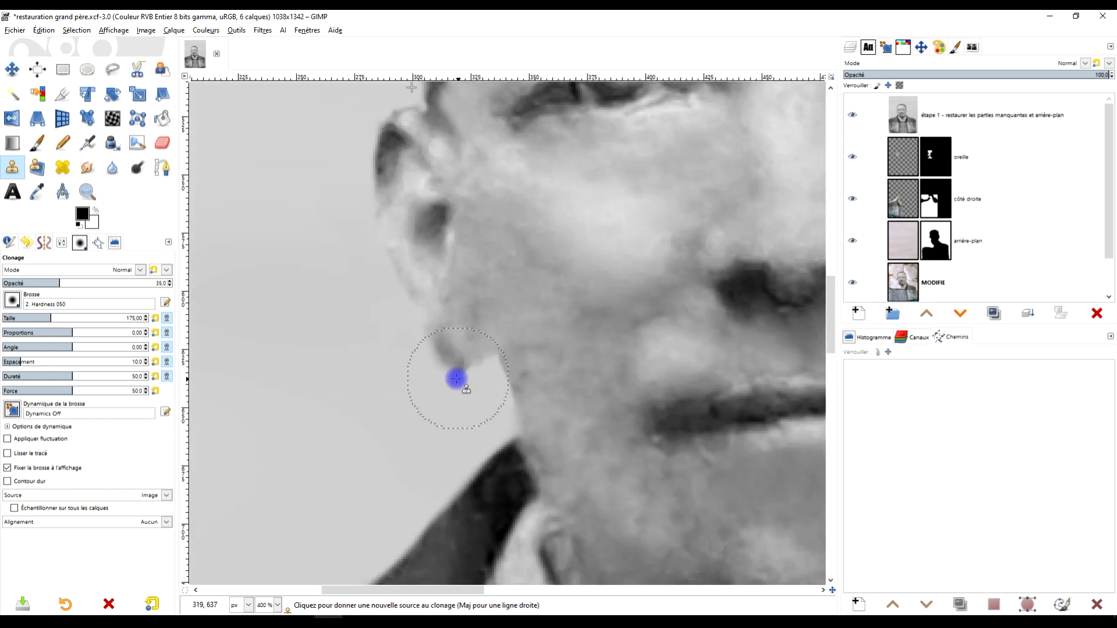
{"action": "scroll", "coordinate": [373, 354], "scroll_direction": "up", "scroll_amount": 3}
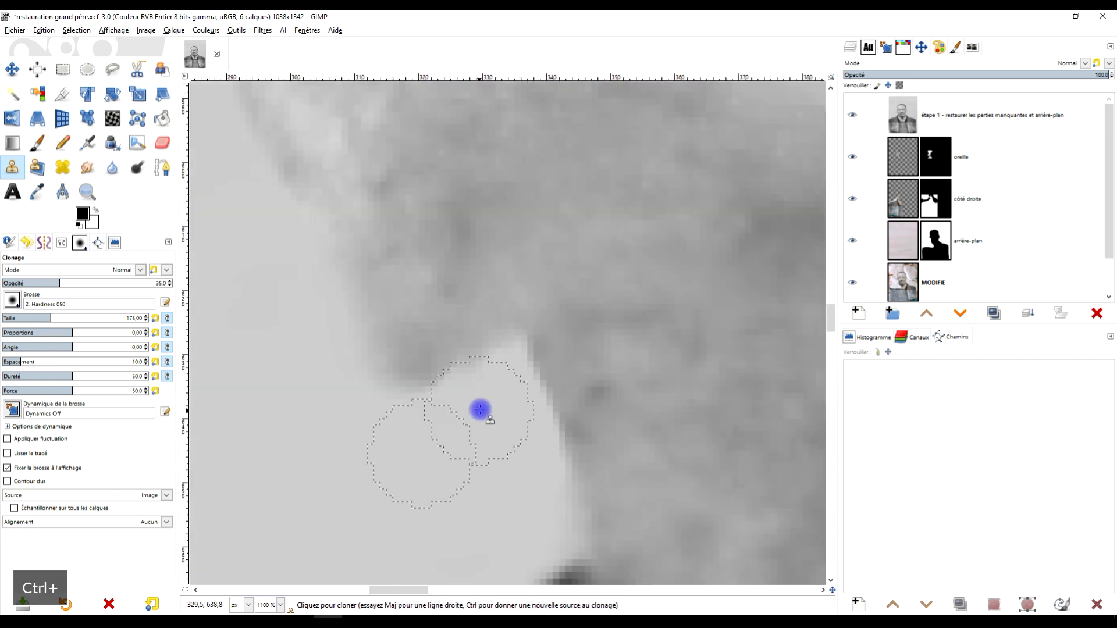
{"action": "scroll", "coordinate": [470, 430], "scroll_direction": "down", "scroll_amount": 4}
{"action": "scroll", "coordinate": [528, 466], "scroll_direction": "up", "scroll_amount": 5}
{"action": "scroll", "coordinate": [357, 333], "scroll_direction": "down", "scroll_amount": 2}
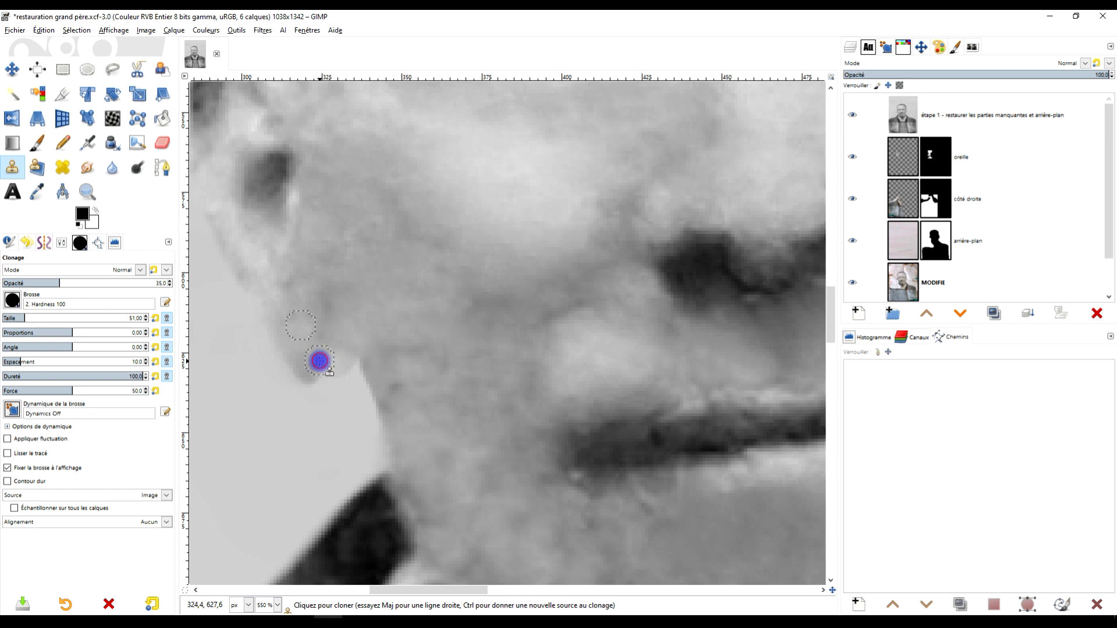
Heal the outer edge and lobe of the right ear with a hardness 50 brush at opacity 100 and size 107
{"action": "scroll", "coordinate": [356, 347], "scroll_direction": "down", "scroll_amount": 2}
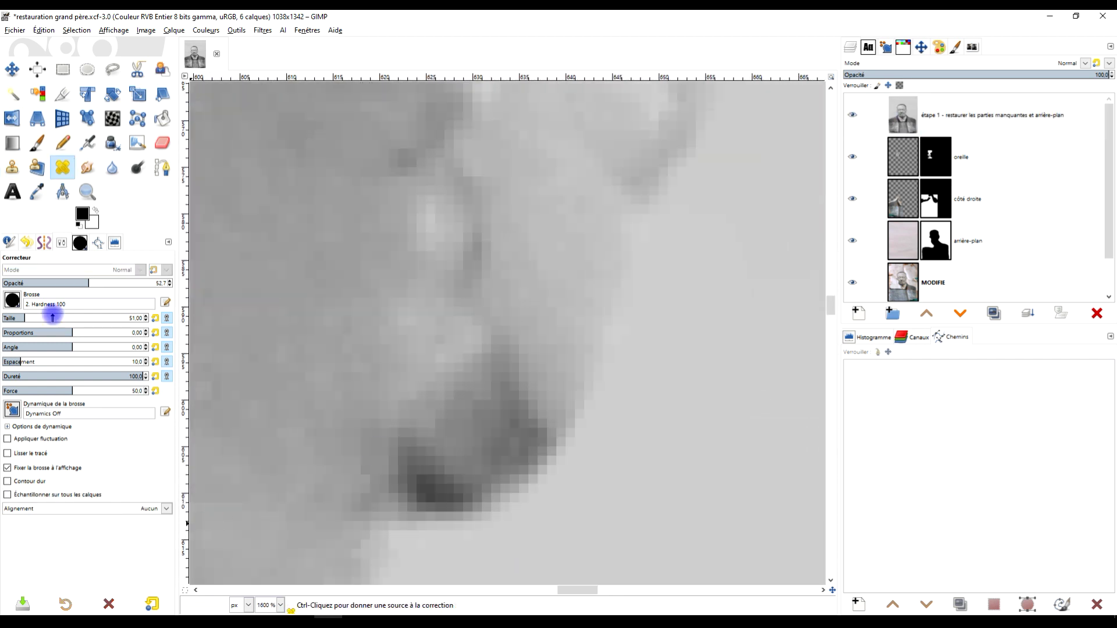
{"action": "scroll", "coordinate": [480, 408], "scroll_direction": "down", "scroll_amount": 5}
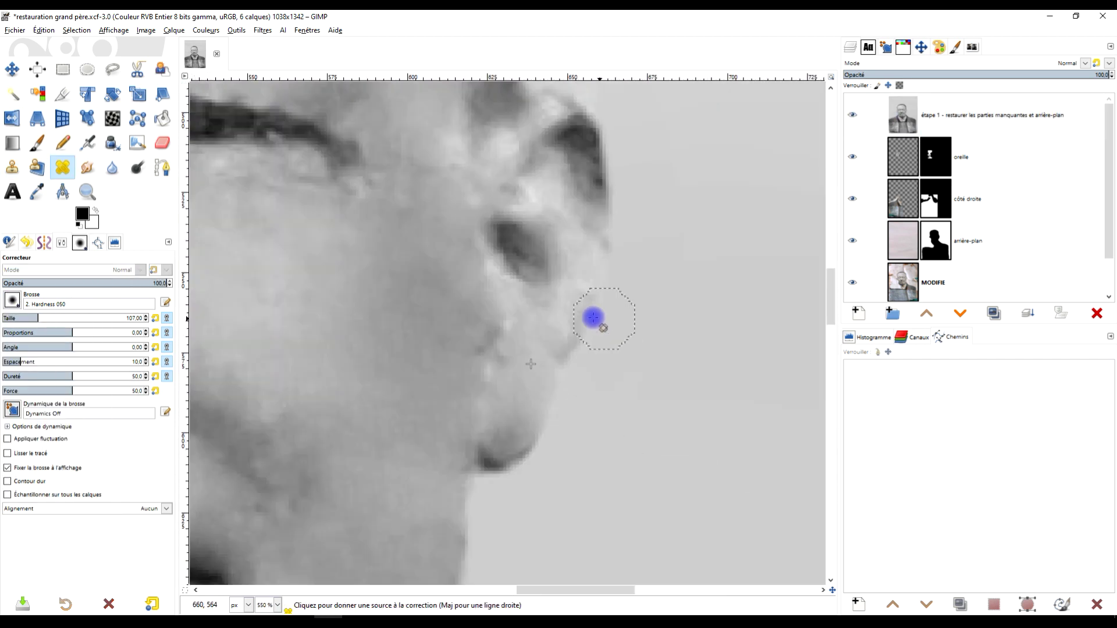
Copy the right earlobe with a freehand selection, paste it as a new layer and flip it horizontally
{"action": "key", "text": "f"}
{"action": "left_click_drag", "start_coordinate": [715, 287], "coordinate": [714, 285]}
{"action": "key", "text": "ctrl+v"}
{"action": "left_click", "coordinate": [859, 312]}
{"action": "key", "text": "shift+f"}
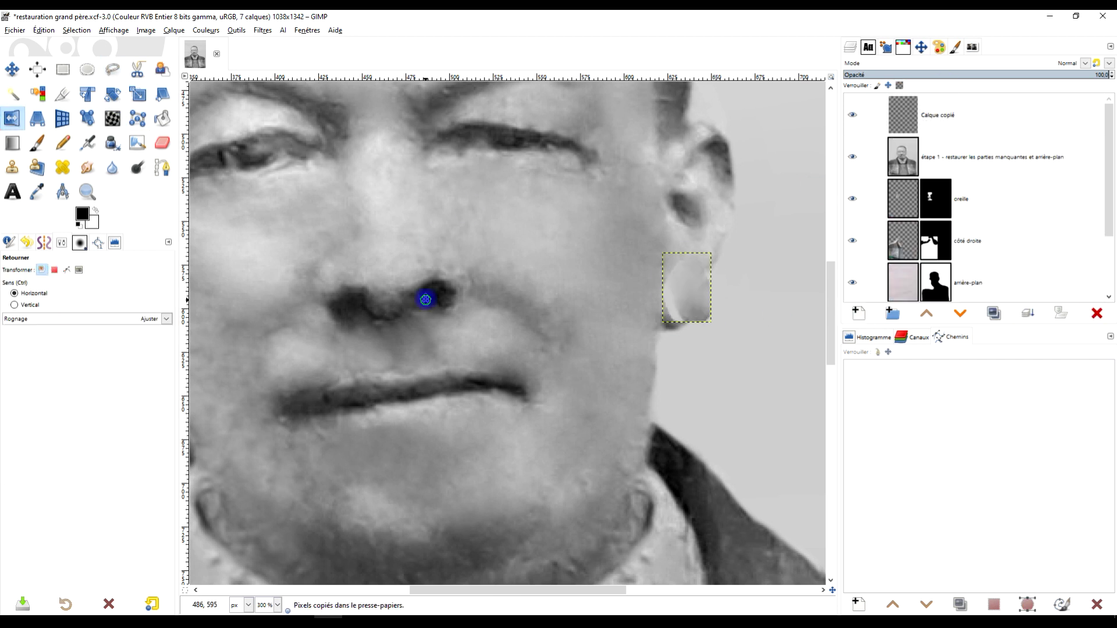
Move the flipped earlobe copy over the left ear's lobe and expand its layer to the image size
{"action": "key", "text": "m"}
{"action": "left_click_drag", "start_coordinate": [808, 274], "coordinate": [254, 319]}
{"action": "scroll", "coordinate": [254, 320], "scroll_direction": "up", "scroll_amount": 2}
{"action": "right_click", "coordinate": [911, 116]}
{"action": "left_click", "coordinate": [1004, 293]}
Blend the pasted left earlobe with a size 213 eraser at full opacity and merge its layer down
{"action": "key", "text": "shift+e"}
{"action": "scroll", "coordinate": [472, 221], "scroll_direction": "up", "scroll_amount": 2}
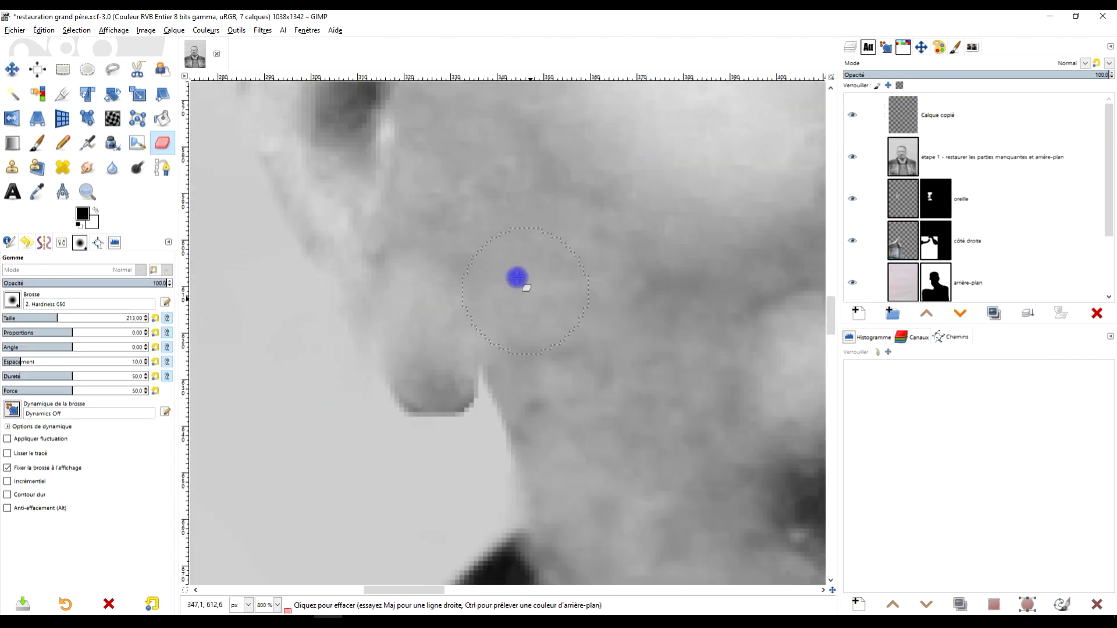
{"action": "scroll", "coordinate": [517, 278], "scroll_direction": "down", "scroll_amount": 4}
{"action": "scroll", "coordinate": [541, 192], "scroll_direction": "up", "scroll_amount": 3}
{"action": "scroll", "coordinate": [436, 286], "scroll_direction": "down", "scroll_amount": 4}
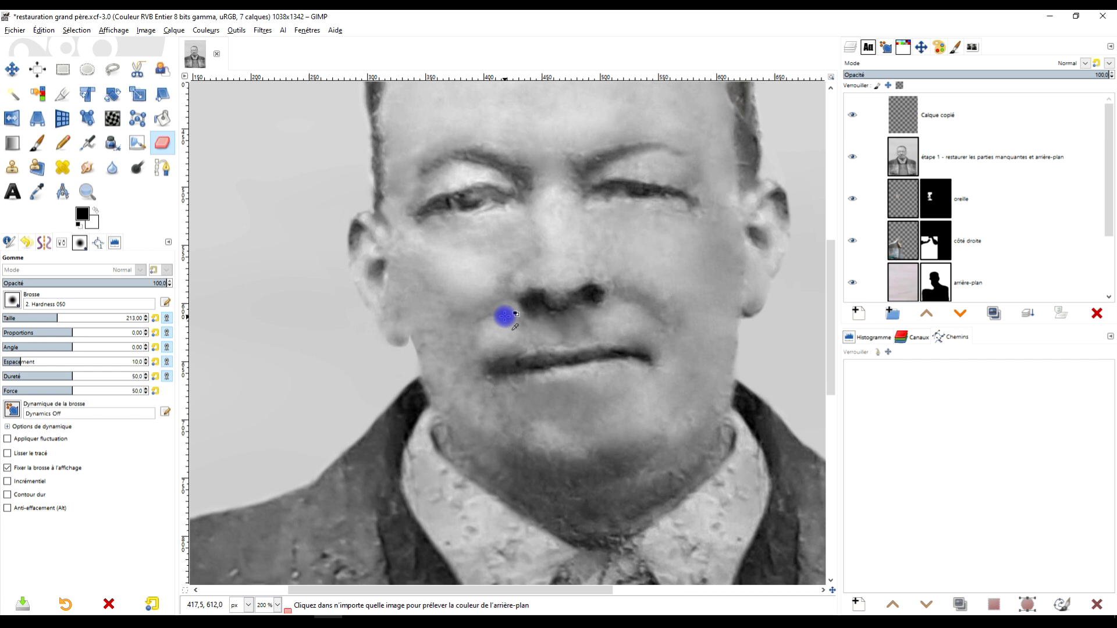
{"action": "scroll", "coordinate": [415, 342], "scroll_direction": "up", "scroll_amount": 2}
{"action": "left_click", "coordinate": [1028, 313]}
Save the image and widen the canvas area by narrowing the layers dock
{"action": "scroll", "coordinate": [512, 274], "scroll_direction": "down", "scroll_amount": 4}
{"action": "scroll", "coordinate": [661, 230], "scroll_direction": "down", "scroll_amount": 1}
{"action": "key", "text": "ctrl+s"}
{"action": "left_click_drag", "start_coordinate": [839, 377], "coordinate": [877, 377]}
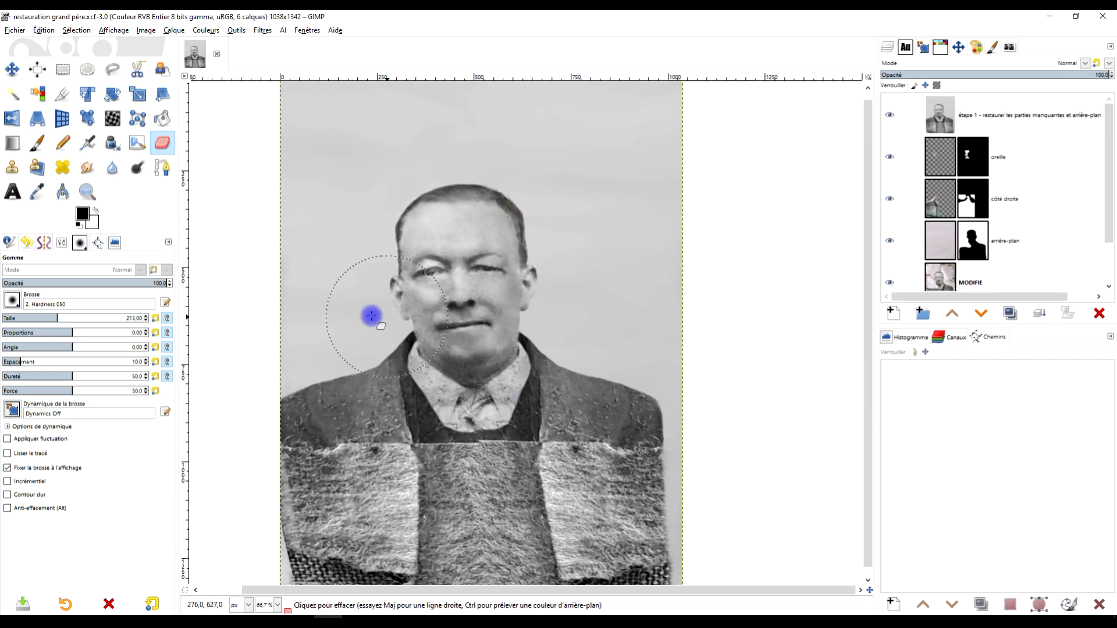
Duplicate the "étape 1" portrait layer and rename the copy "antiparasite"
{"action": "scroll", "coordinate": [331, 431], "scroll_direction": "up", "scroll_amount": 1}
{"action": "left_click", "coordinate": [945, 117]}
{"action": "left_click", "coordinate": [1010, 313]}
{"action": "double_click", "coordinate": [988, 115]}
{"action": "type", "text": "antiparasite"}
{"action": "key", "text": "Return"}
Draw a freehand selection around the shirt collar, following its outer edge and the neckline
{"action": "scroll", "coordinate": [474, 349], "scroll_direction": "up", "scroll_amount": 2}
{"action": "left_click_drag", "start_coordinate": [462, 242], "coordinate": [439, 333]}
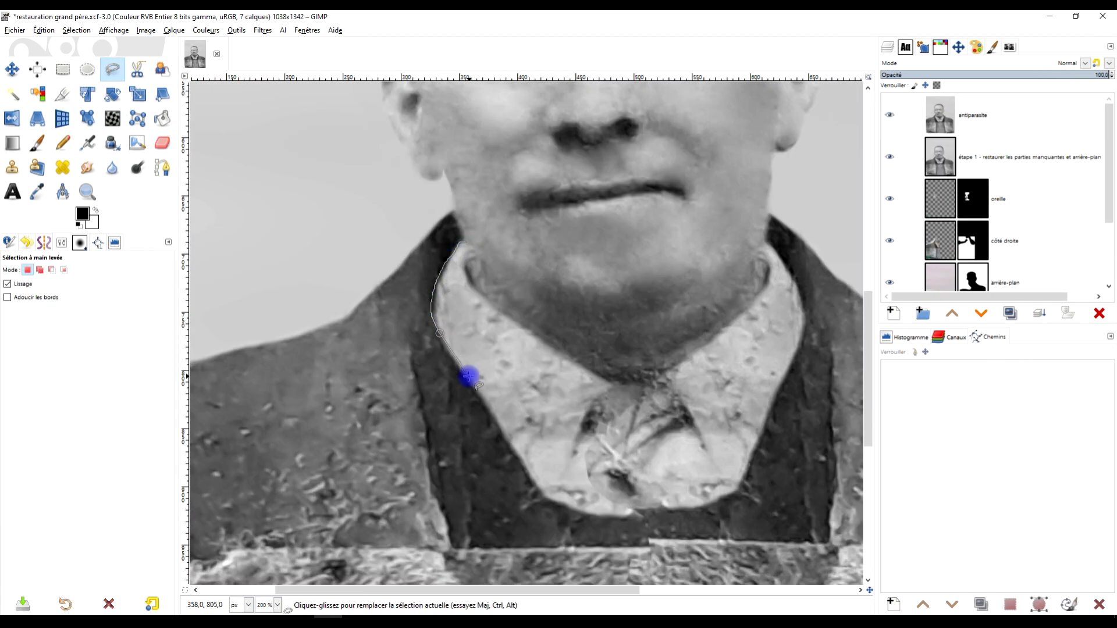
{"action": "left_click_drag", "start_coordinate": [474, 286], "coordinate": [464, 244]}
{"action": "key", "text": "Return"}
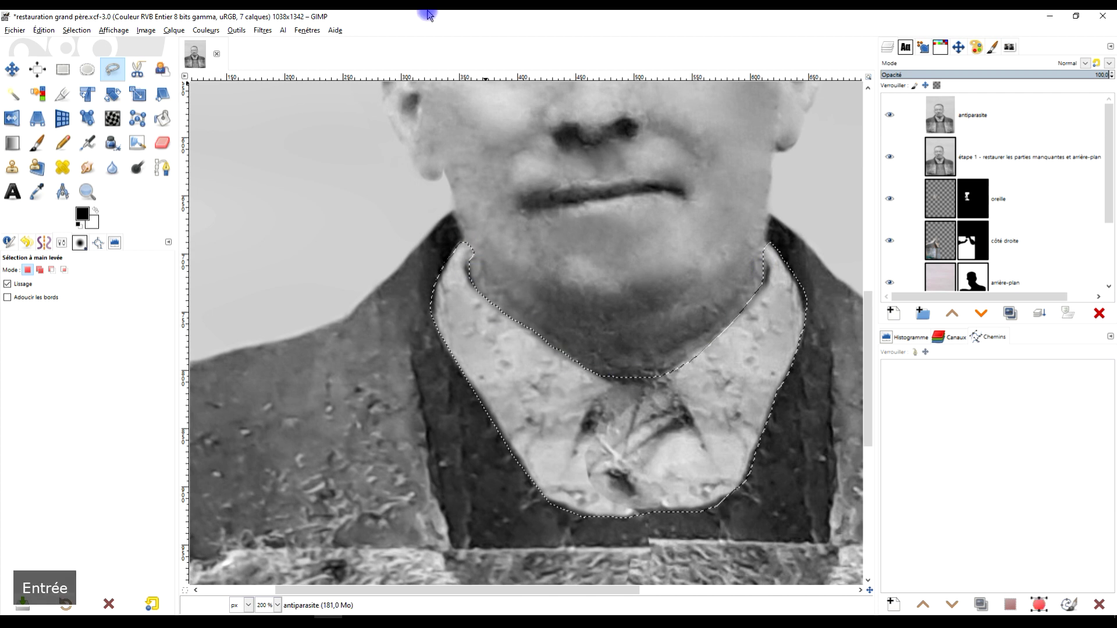
Reduce the specks in the selected collar with the Anti-parasite (Despeckle) filter, adjusting its radius and levels
{"action": "left_click", "coordinate": [262, 30]}
{"action": "mouse_move", "coordinate": [314, 107]}
{"action": "left_click", "coordinate": [472, 210]}
{"action": "mouse_move", "coordinate": [253, 375]}
{"action": "left_mouse_down"}
{"action": "mouse_move", "coordinate": [274, 379]}
{"action": "mouse_move", "coordinate": [252, 377]}
{"action": "left_mouse_up"}
{"action": "left_click_drag", "start_coordinate": [314, 392], "coordinate": [305, 390]}
{"action": "left_click_drag", "start_coordinate": [255, 357], "coordinate": [273, 359]}
{"action": "left_click", "coordinate": [321, 423]}
{"action": "left_click_drag", "start_coordinate": [633, 348], "coordinate": [594, 320]}
Brighten the collar with Curves, raising input 146 to output 159 with a second point in the shadows, and clear the selection
{"action": "left_click", "coordinate": [206, 31]}
{"action": "left_click", "coordinate": [221, 168]}
{"action": "mouse_move", "coordinate": [155, 162]}
{"action": "left_mouse_down"}
{"action": "mouse_move", "coordinate": [154, 171]}
{"action": "mouse_move", "coordinate": [149, 154]}
{"action": "left_mouse_up"}
{"action": "left_click", "coordinate": [108, 342]}
{"action": "left_click", "coordinate": [705, 327]}
{"action": "left_click_drag", "start_coordinate": [114, 192], "coordinate": [86, 208]}
{"action": "left_click", "coordinate": [19, 321]}
{"action": "left_click", "coordinate": [18, 321]}
{"action": "left_click_drag", "start_coordinate": [150, 154], "coordinate": [150, 152]}
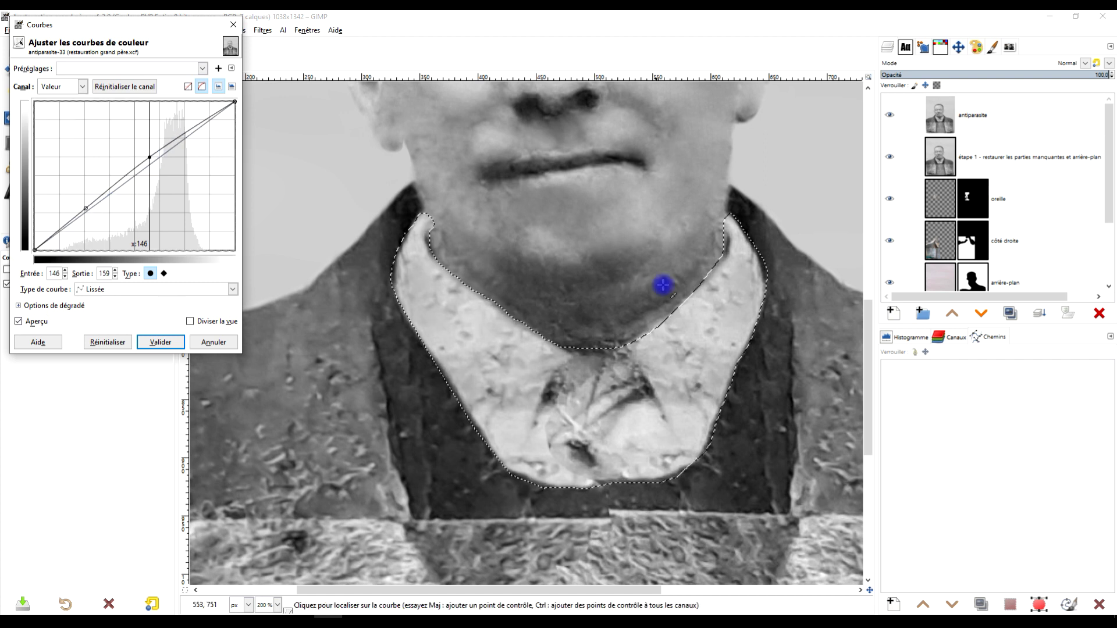
{"action": "scroll", "coordinate": [660, 282], "scroll_direction": "down", "scroll_amount": 2}
{"action": "left_click", "coordinate": [18, 321]}
{"action": "left_click", "coordinate": [18, 321]}
{"action": "left_click", "coordinate": [161, 342]}
{"action": "left_click_drag", "start_coordinate": [734, 303], "coordinate": [612, 335]}
{"action": "key", "text": "r"}
{"action": "left_click", "coordinate": [639, 213]}
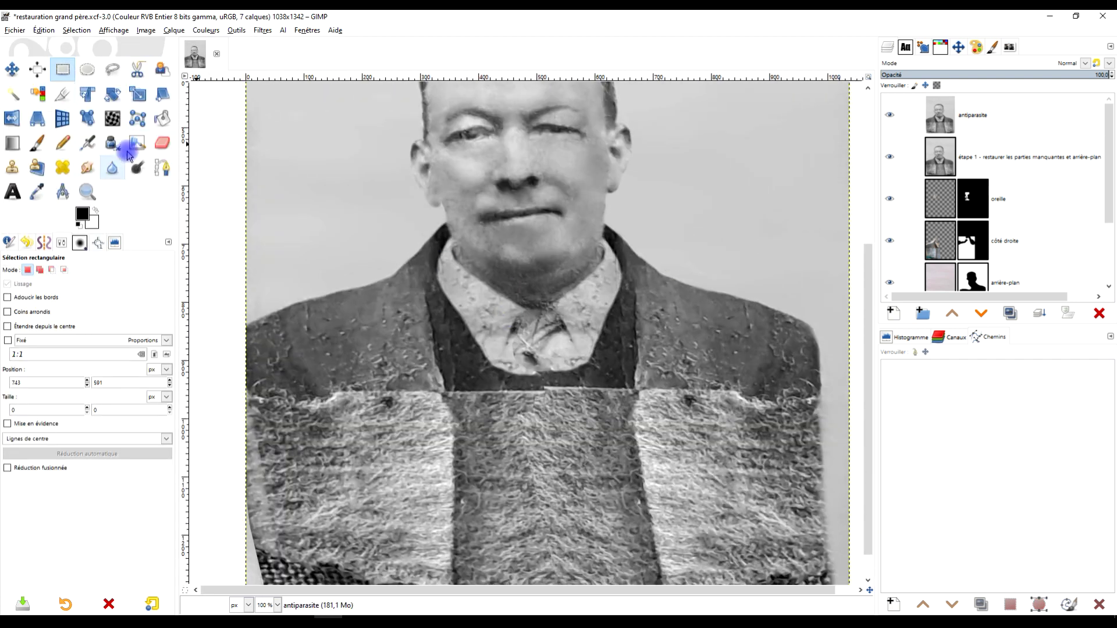
Try to despeckle a freehand selection of the upper jacket and vest with Anti-parasite, radius 3, black level 94 and white level 201
{"action": "key", "text": "f"}
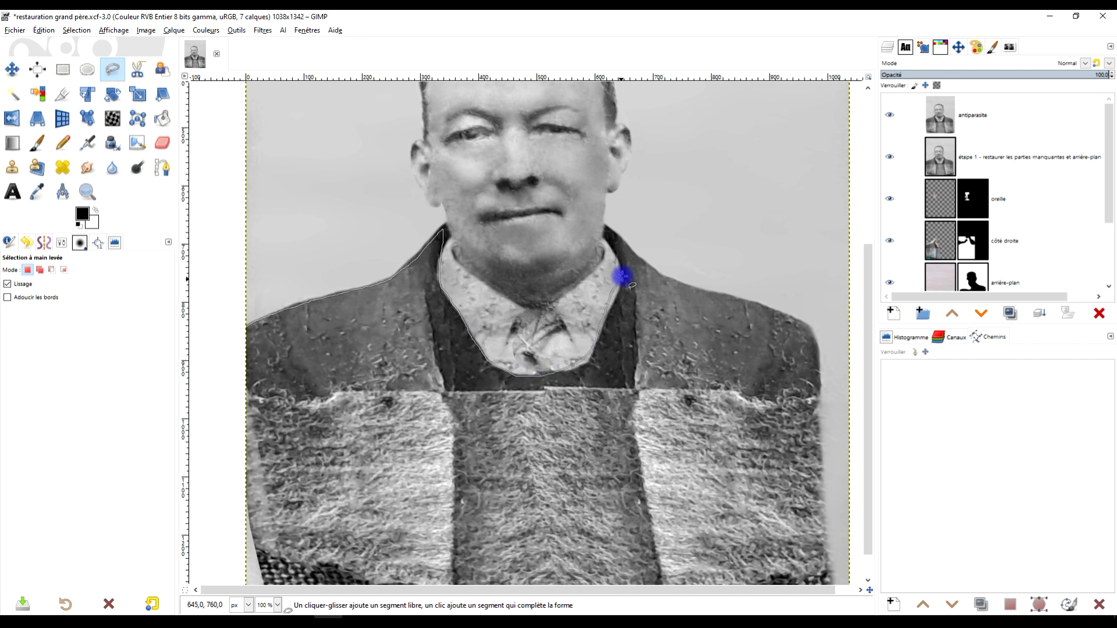
{"action": "key", "text": "Return"}
{"action": "left_click", "coordinate": [262, 30]}
{"action": "mouse_move", "coordinate": [299, 117]}
{"action": "left_click", "coordinate": [481, 199]}
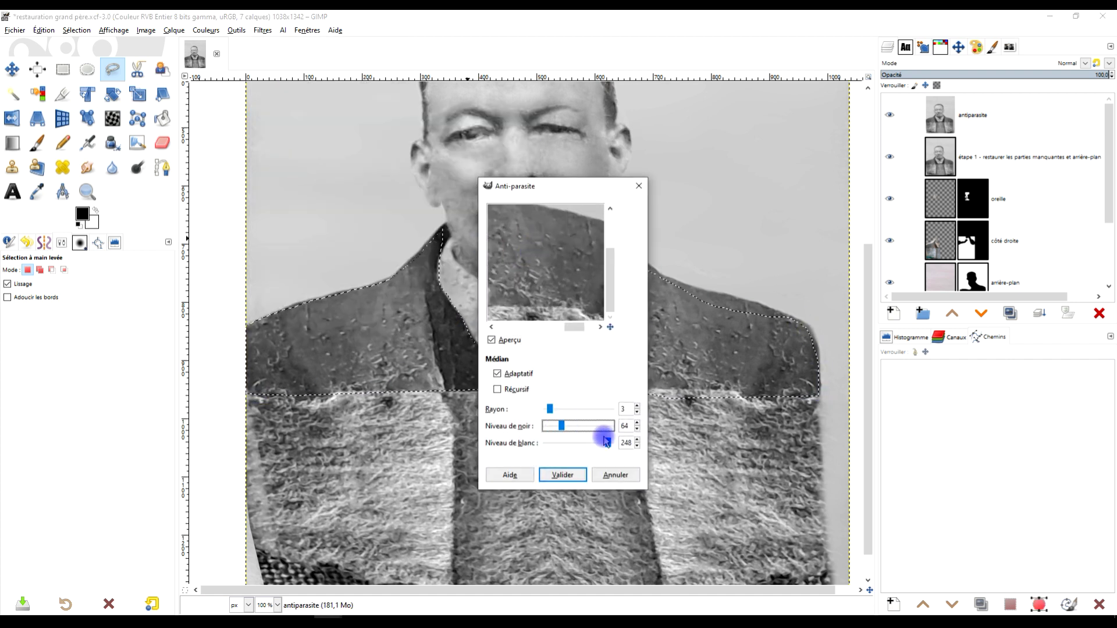
{"action": "left_click_drag", "start_coordinate": [605, 242], "coordinate": [551, 396]}
{"action": "left_click_drag", "start_coordinate": [583, 443], "coordinate": [571, 430]}
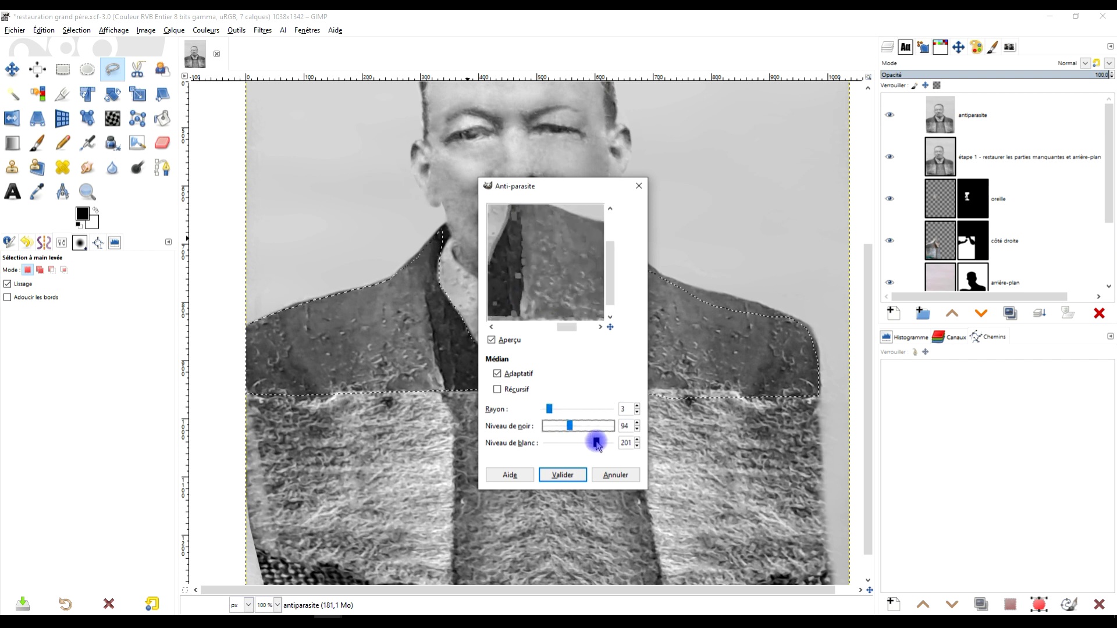
{"action": "left_click", "coordinate": [500, 342]}
{"action": "left_click", "coordinate": [570, 444]}
{"action": "key", "text": "Escape"}
{"action": "key", "text": "ctrl+z"}
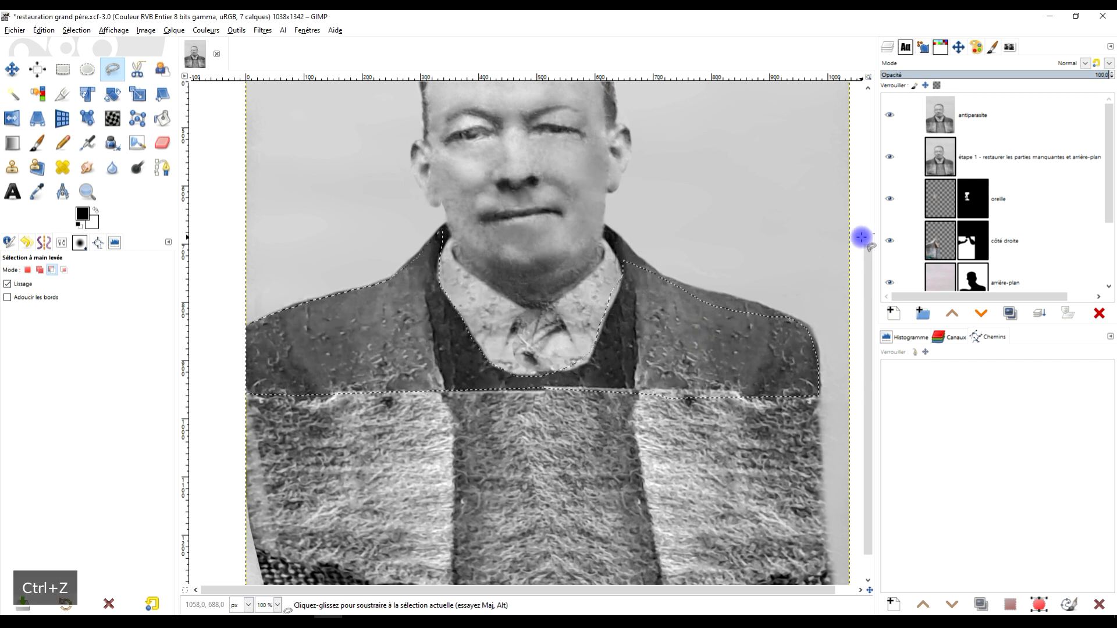
Clear the selection, heal the eye on the photo's left side with opacity 61.6 and brush size 213, and save the image
{"action": "key", "text": "r"}
{"action": "key", "text": "5"}
{"action": "left_click", "coordinate": [59, 169]}
{"action": "scroll", "coordinate": [558, 337], "scroll_direction": "down", "scroll_amount": 7}
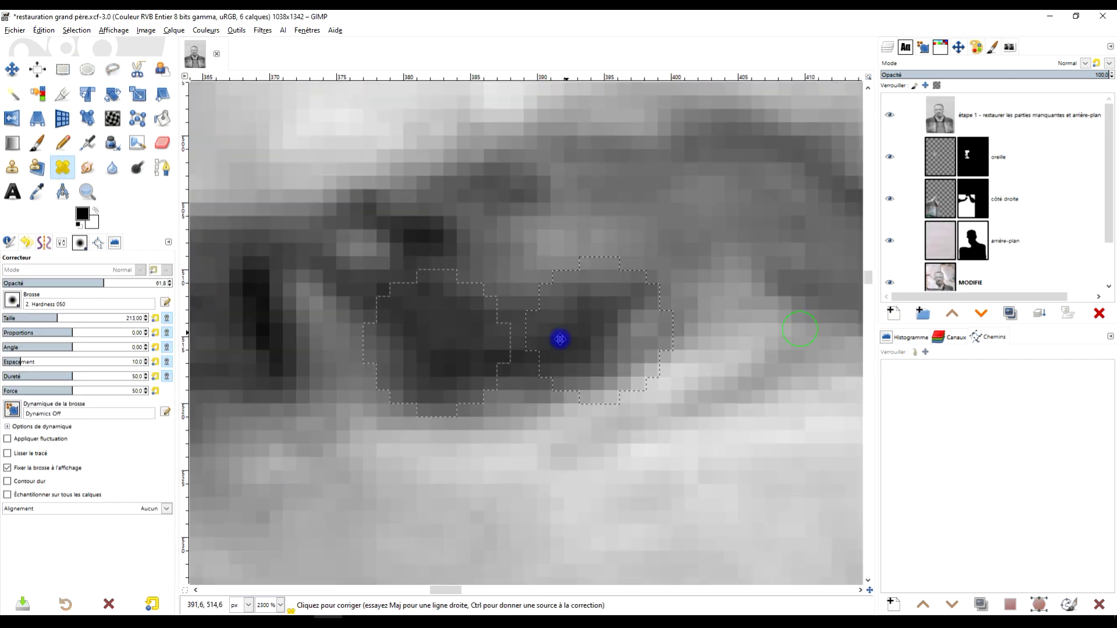
{"action": "key", "text": "ctrl+z"}
{"action": "scroll", "coordinate": [337, 349], "scroll_direction": "up", "scroll_amount": 5}
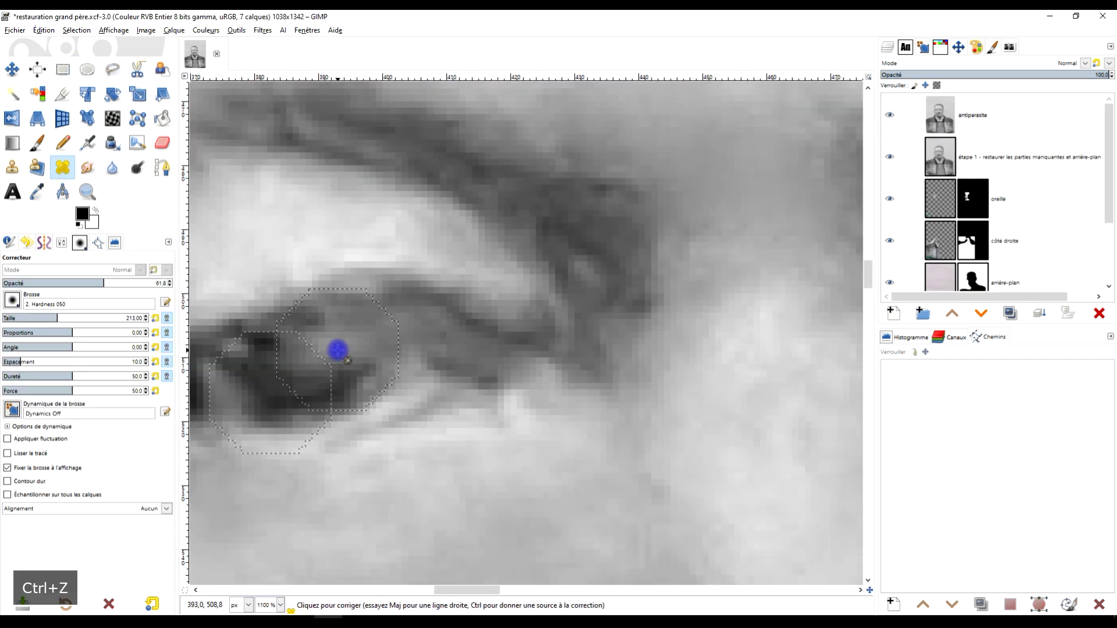
{"action": "scroll", "coordinate": [638, 329], "scroll_direction": "down", "scroll_amount": 4}
{"action": "scroll", "coordinate": [416, 381], "scroll_direction": "up", "scroll_amount": 4}
{"action": "scroll", "coordinate": [621, 345], "scroll_direction": "down", "scroll_amount": 4}
{"action": "scroll", "coordinate": [622, 346], "scroll_direction": "down", "scroll_amount": 3}
{"action": "key", "text": "r"}
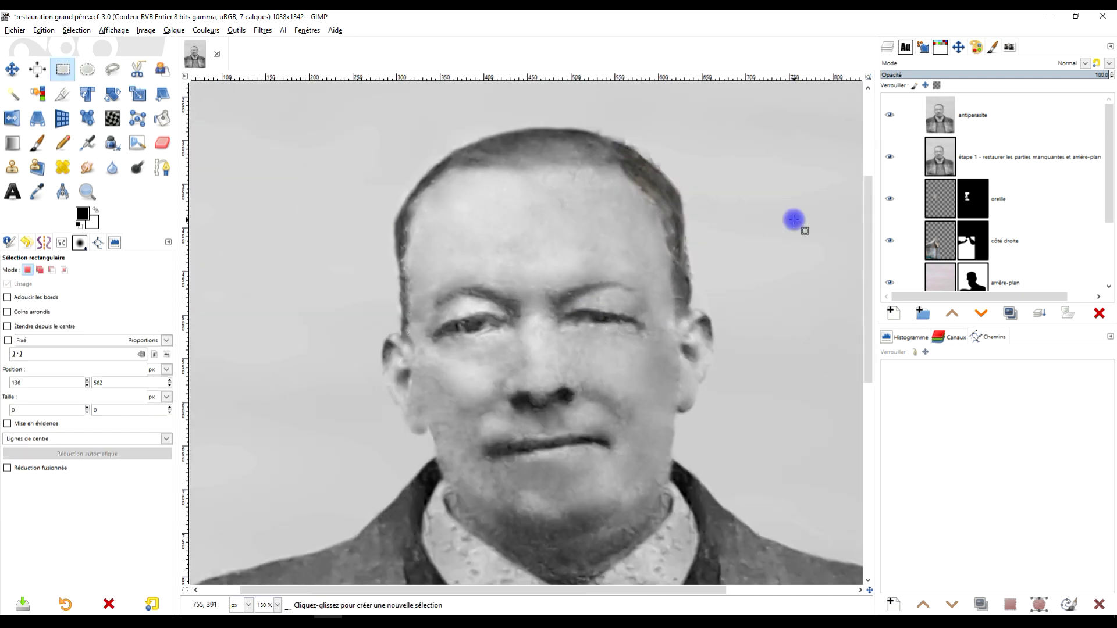
{"action": "key", "text": "ctrl+s"}
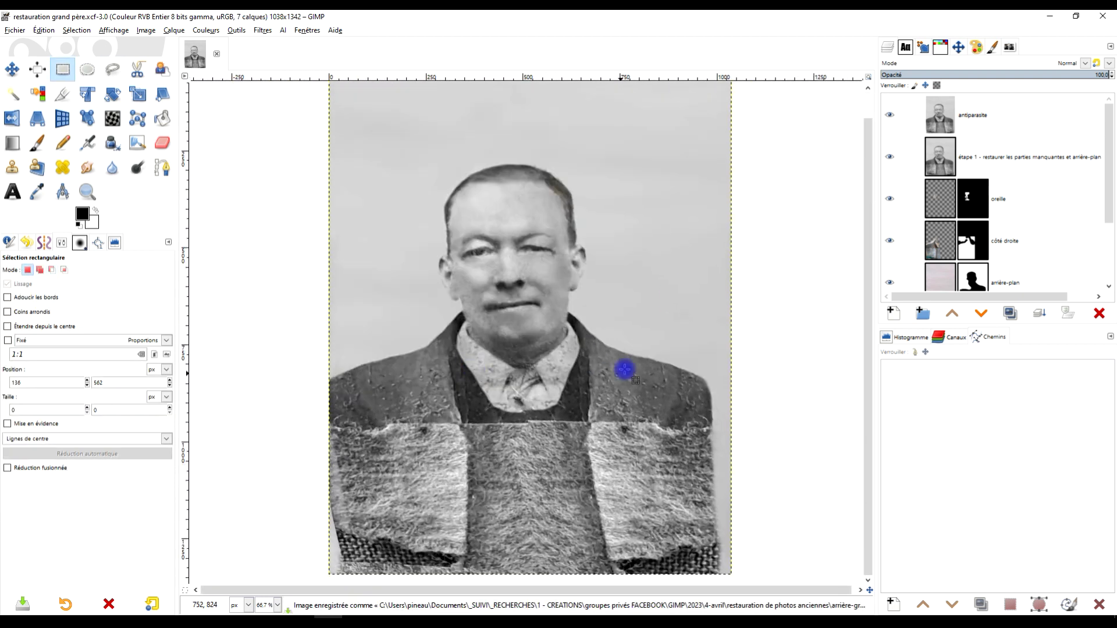
Export the restored portrait as a JPG file to the arrière-grand-père folder
{"action": "key", "text": "1"}
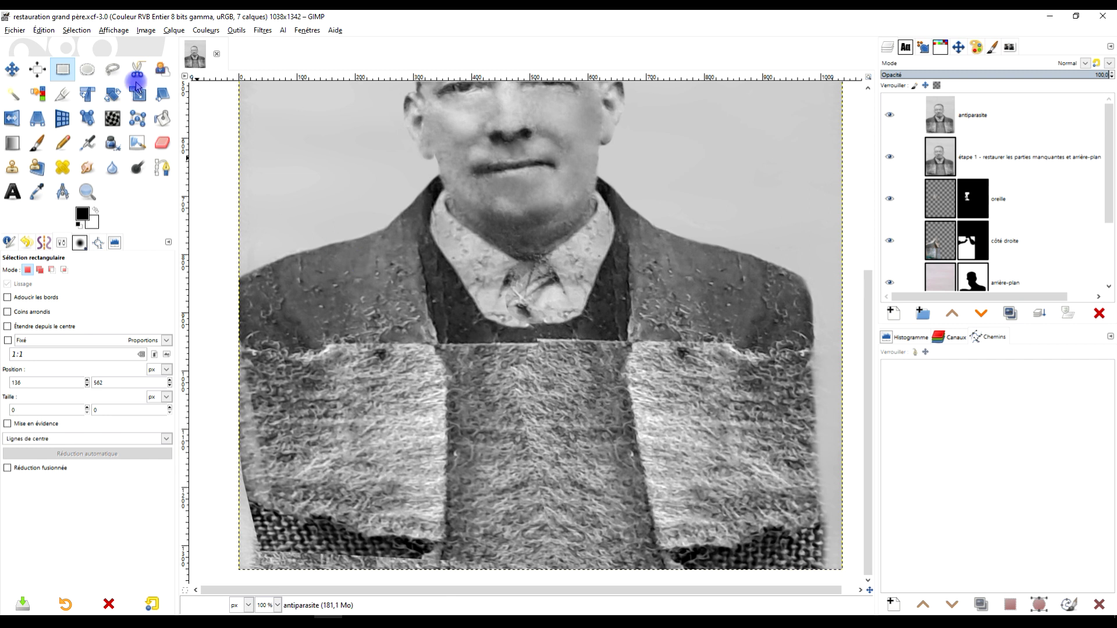
{"action": "left_click", "coordinate": [13, 31]}
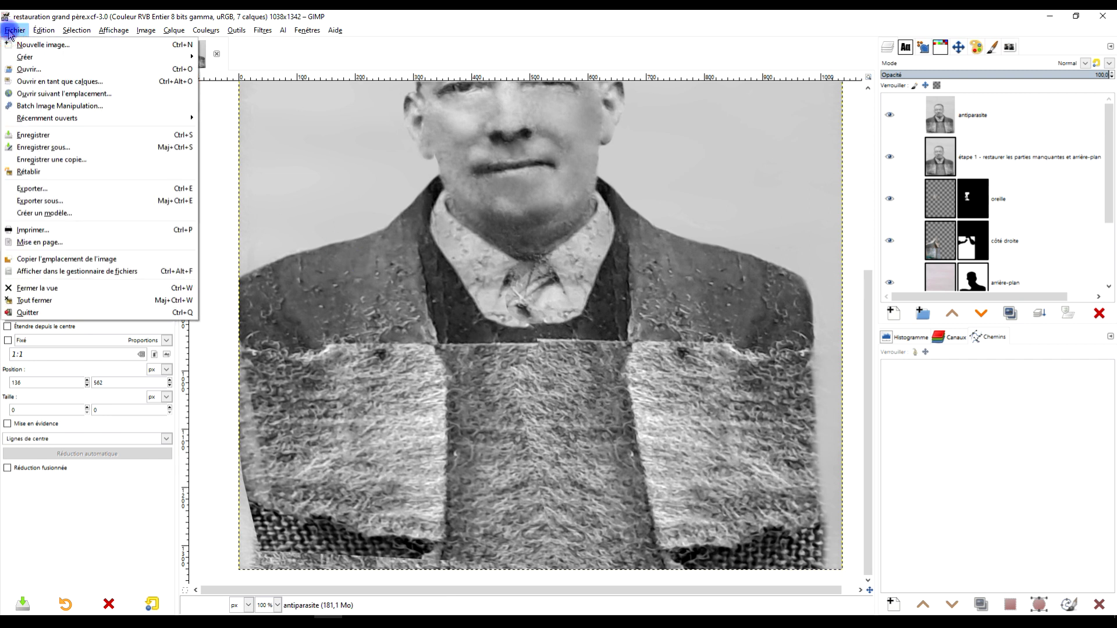
{"action": "left_click", "coordinate": [61, 202]}
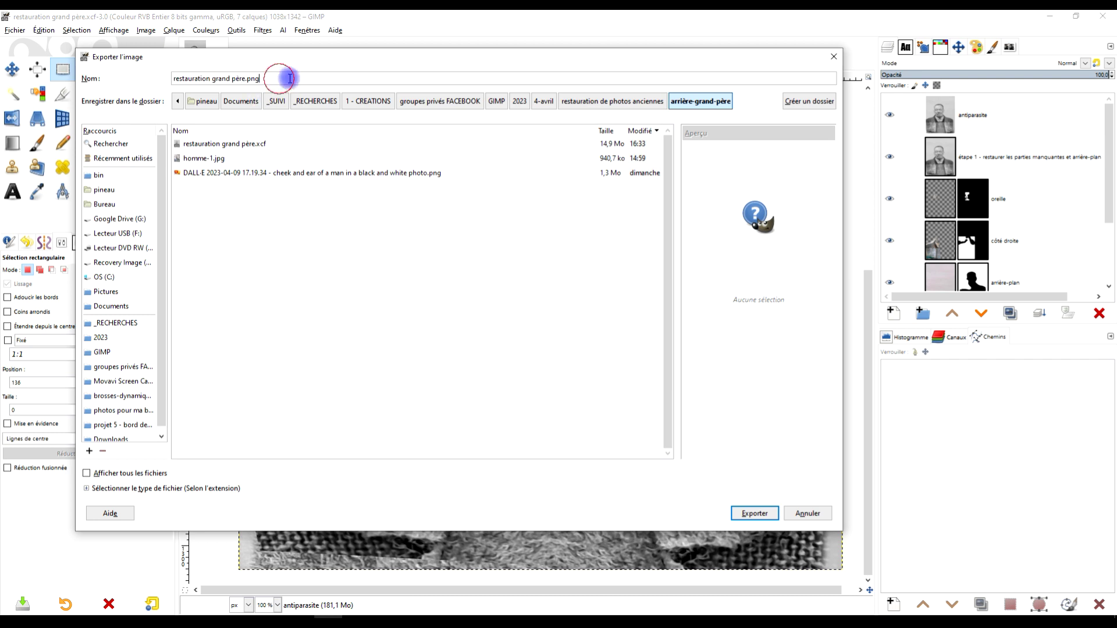
{"action": "key", "text": "BackSpace"}
{"action": "key", "text": "BackSpace"}
{"action": "key", "text": "BackSpace"}
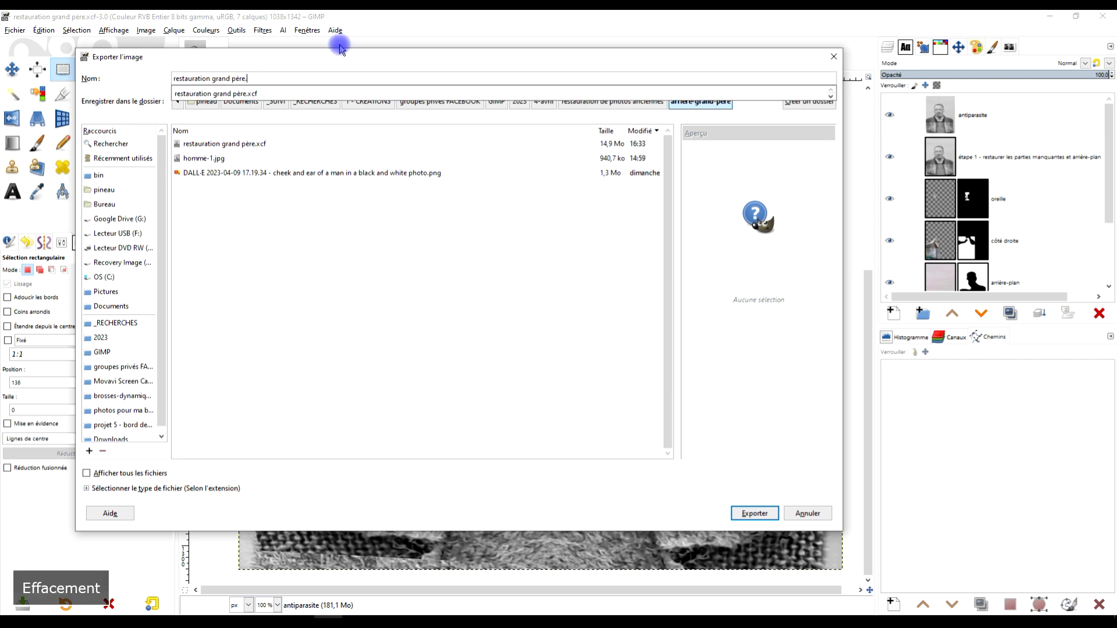
{"action": "type", "text": "jpg"}
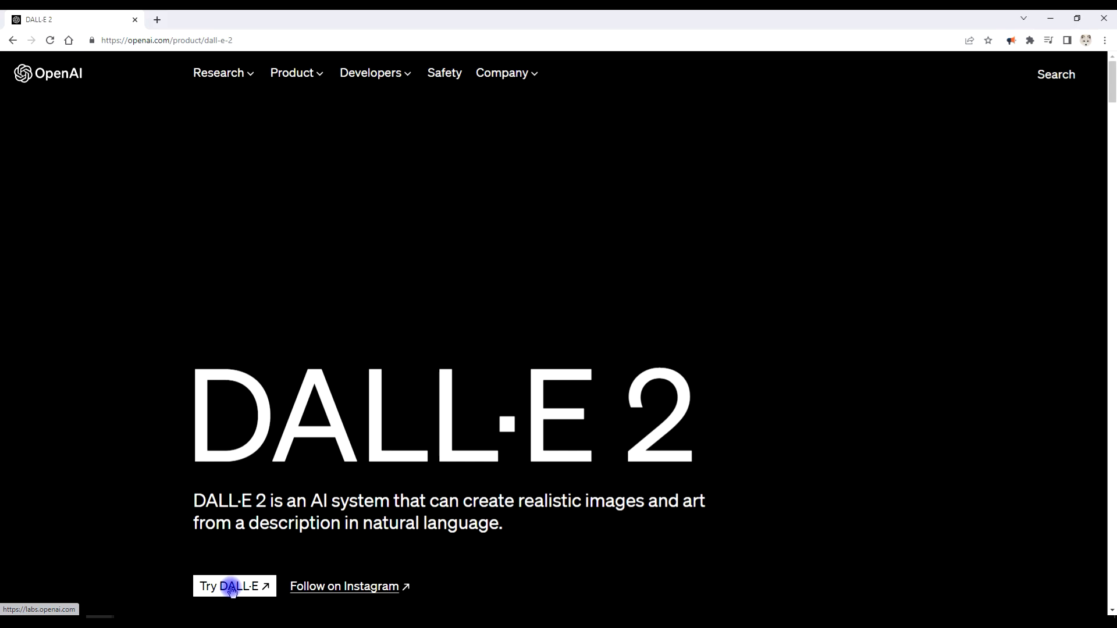
Switch to DALL·E in the browser and upload "restauration grand père - veste.jpg" for editing
{"action": "left_click", "coordinate": [232, 588]}
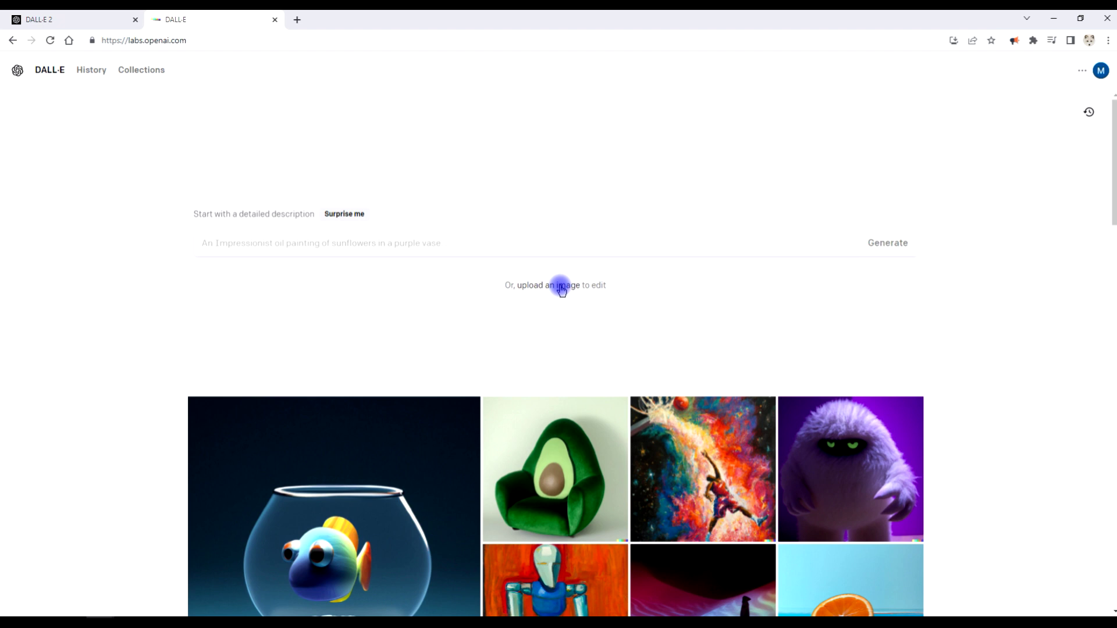
{"action": "left_click", "coordinate": [562, 286]}
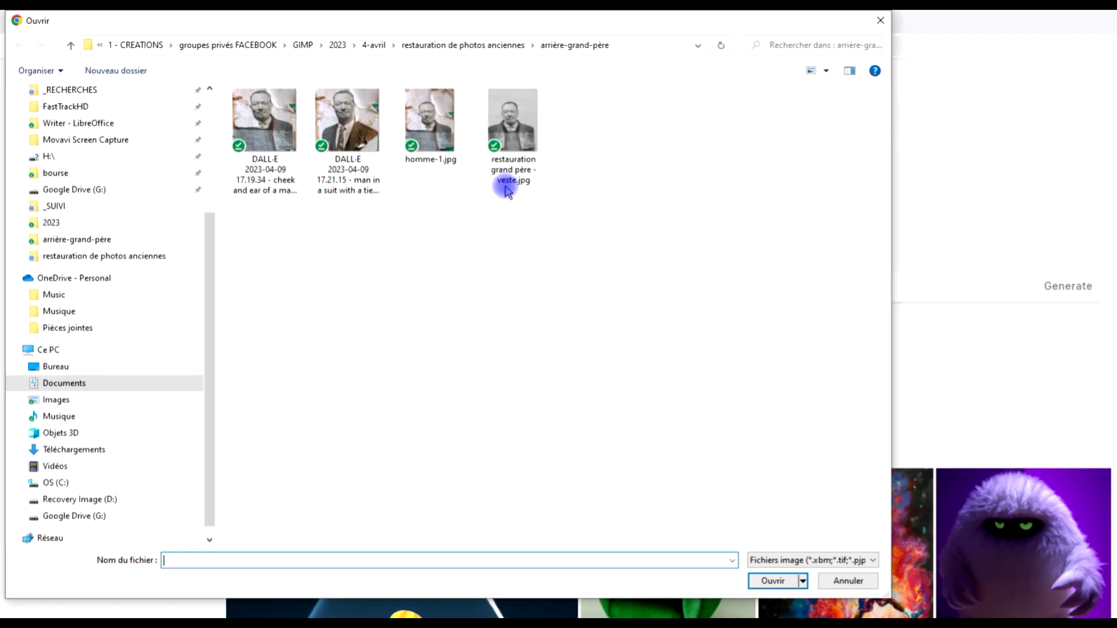
{"action": "double_click", "coordinate": [508, 192]}
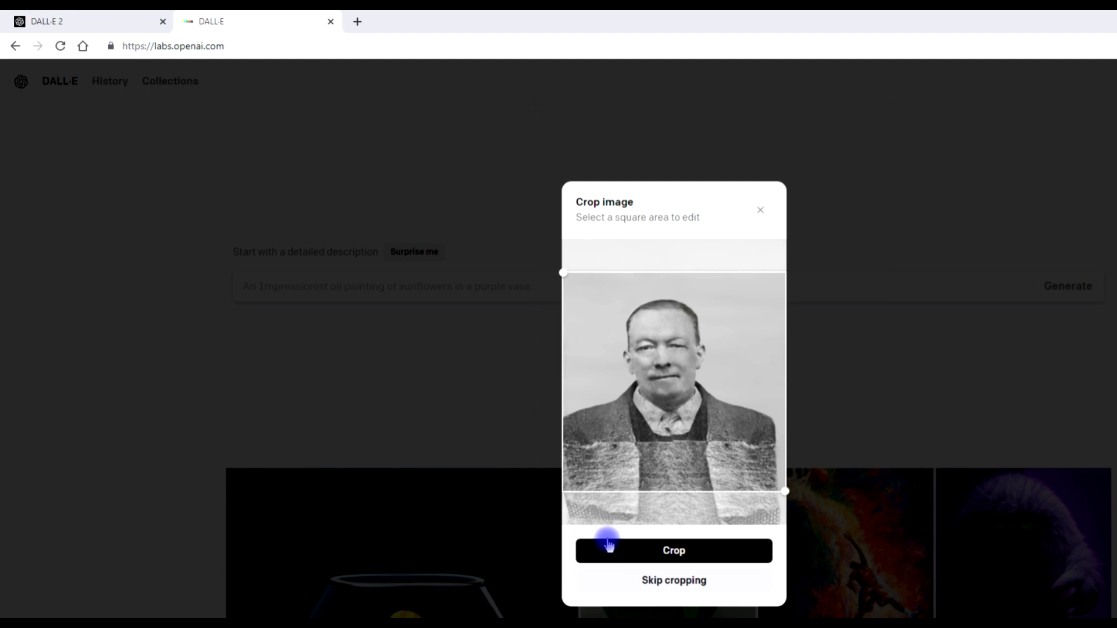
Crop the uploaded portrait to the lowest square area, covering the face and jacket, and open it for image editing
{"action": "left_click_drag", "start_coordinate": [649, 392], "coordinate": [666, 437]}
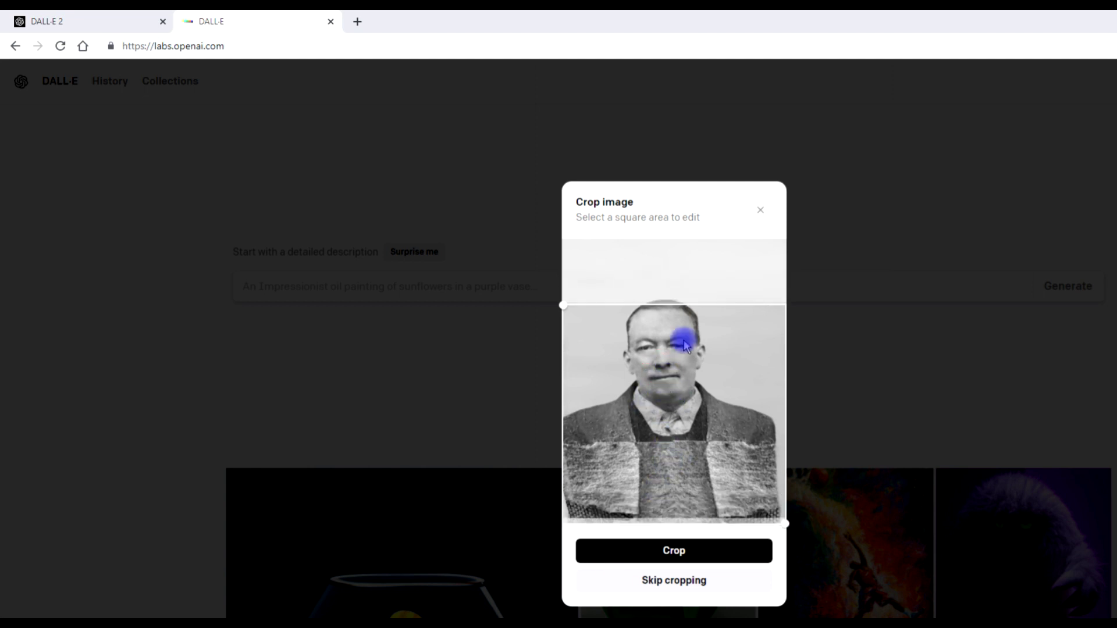
{"action": "left_click", "coordinate": [669, 556]}
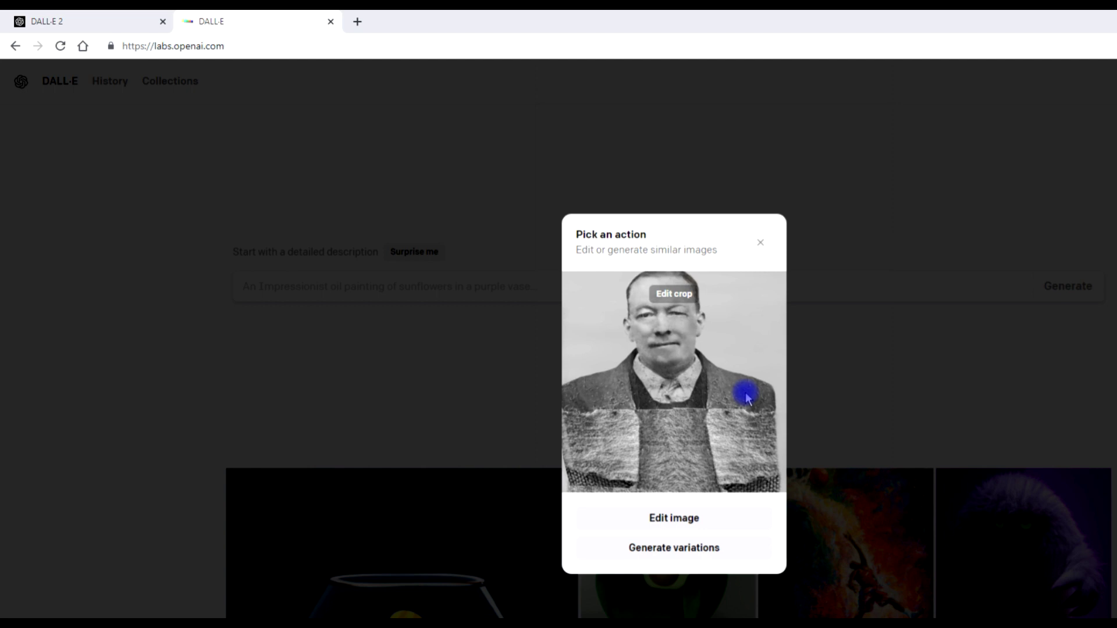
{"action": "left_click", "coordinate": [674, 518]}
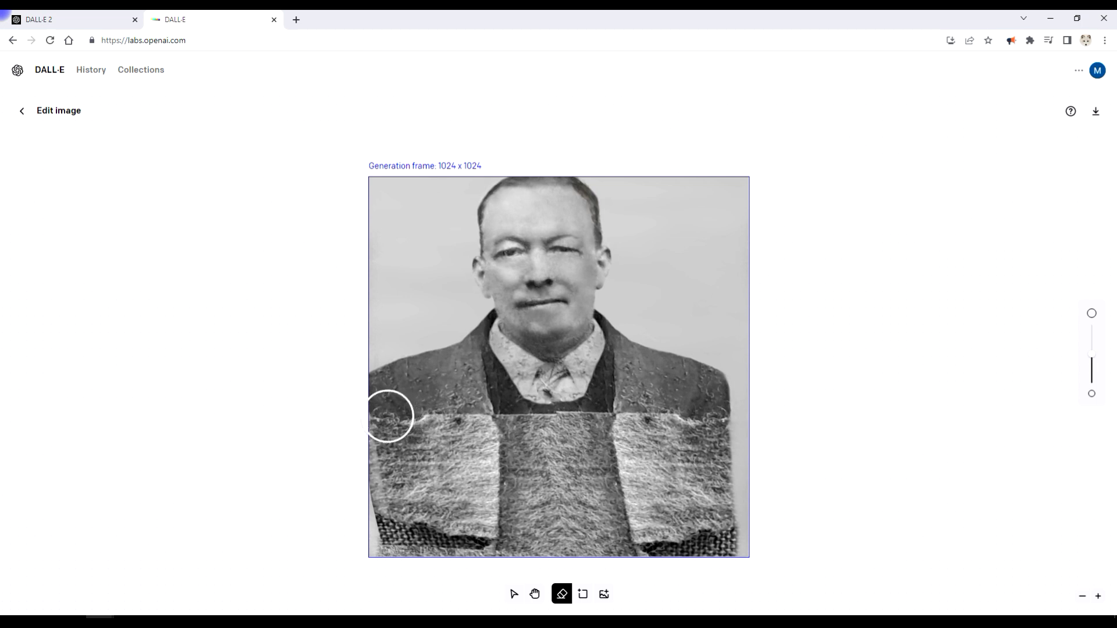
Erase the damaged jacket below the shoulder outline and around the shirt collar, down to the frame's lower edge, leaving the face and collar intact
{"action": "mouse_move", "coordinate": [387, 415]}
{"action": "left_mouse_down"}
{"action": "mouse_move", "coordinate": [445, 398]}
{"action": "mouse_move", "coordinate": [464, 377]}
{"action": "mouse_move", "coordinate": [489, 428]}
{"action": "mouse_move", "coordinate": [459, 479]}
{"action": "mouse_move", "coordinate": [458, 433]}
{"action": "mouse_move", "coordinate": [389, 504]}
{"action": "mouse_move", "coordinate": [435, 421]}
{"action": "mouse_move", "coordinate": [400, 431]}
{"action": "mouse_move", "coordinate": [400, 536]}
{"action": "mouse_move", "coordinate": [468, 454]}
{"action": "mouse_move", "coordinate": [505, 481]}
{"action": "mouse_move", "coordinate": [539, 485]}
{"action": "mouse_move", "coordinate": [519, 437]}
{"action": "mouse_move", "coordinate": [745, 443]}
{"action": "mouse_move", "coordinate": [493, 497]}
{"action": "mouse_move", "coordinate": [736, 497]}
{"action": "mouse_move", "coordinate": [499, 546]}
{"action": "mouse_move", "coordinate": [720, 536]}
{"action": "left_mouse_up"}
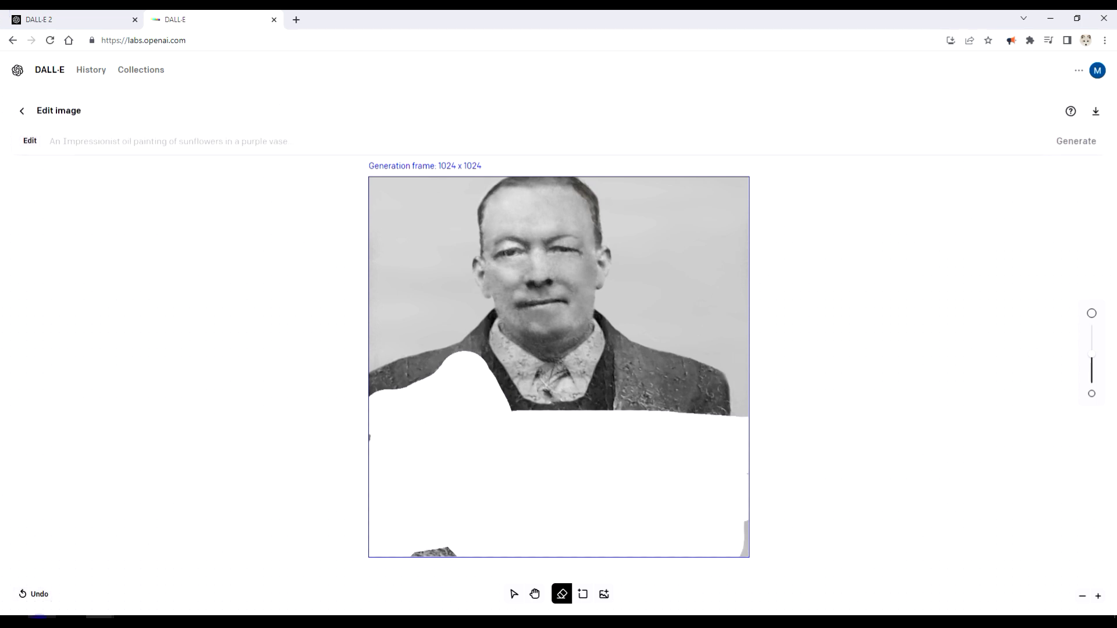
{"action": "left_click", "coordinate": [40, 596]}
{"action": "mouse_move", "coordinate": [399, 434]}
{"action": "left_mouse_down"}
{"action": "mouse_move", "coordinate": [368, 577]}
{"action": "mouse_move", "coordinate": [396, 488]}
{"action": "mouse_move", "coordinate": [402, 428]}
{"action": "mouse_move", "coordinate": [392, 425]}
{"action": "mouse_move", "coordinate": [391, 396]}
{"action": "mouse_move", "coordinate": [479, 372]}
{"action": "mouse_move", "coordinate": [516, 417]}
{"action": "mouse_move", "coordinate": [555, 427]}
{"action": "mouse_move", "coordinate": [594, 414]}
{"action": "mouse_move", "coordinate": [620, 379]}
{"action": "mouse_move", "coordinate": [680, 384]}
{"action": "mouse_move", "coordinate": [698, 402]}
{"action": "mouse_move", "coordinate": [708, 556]}
{"action": "mouse_move", "coordinate": [693, 527]}
{"action": "mouse_move", "coordinate": [675, 410]}
{"action": "mouse_move", "coordinate": [648, 582]}
{"action": "left_mouse_up"}
{"action": "mouse_move", "coordinate": [651, 434]}
{"action": "left_mouse_down"}
{"action": "mouse_move", "coordinate": [526, 479]}
{"action": "mouse_move", "coordinate": [442, 456]}
{"action": "mouse_move", "coordinate": [481, 439]}
{"action": "mouse_move", "coordinate": [431, 435]}
{"action": "left_mouse_up"}
{"action": "mouse_move", "coordinate": [528, 466]}
{"action": "left_mouse_down"}
{"action": "mouse_move", "coordinate": [634, 488]}
{"action": "mouse_move", "coordinate": [455, 492]}
{"action": "mouse_move", "coordinate": [401, 510]}
{"action": "mouse_move", "coordinate": [597, 506]}
{"action": "mouse_move", "coordinate": [626, 517]}
{"action": "mouse_move", "coordinate": [392, 550]}
{"action": "left_mouse_up"}
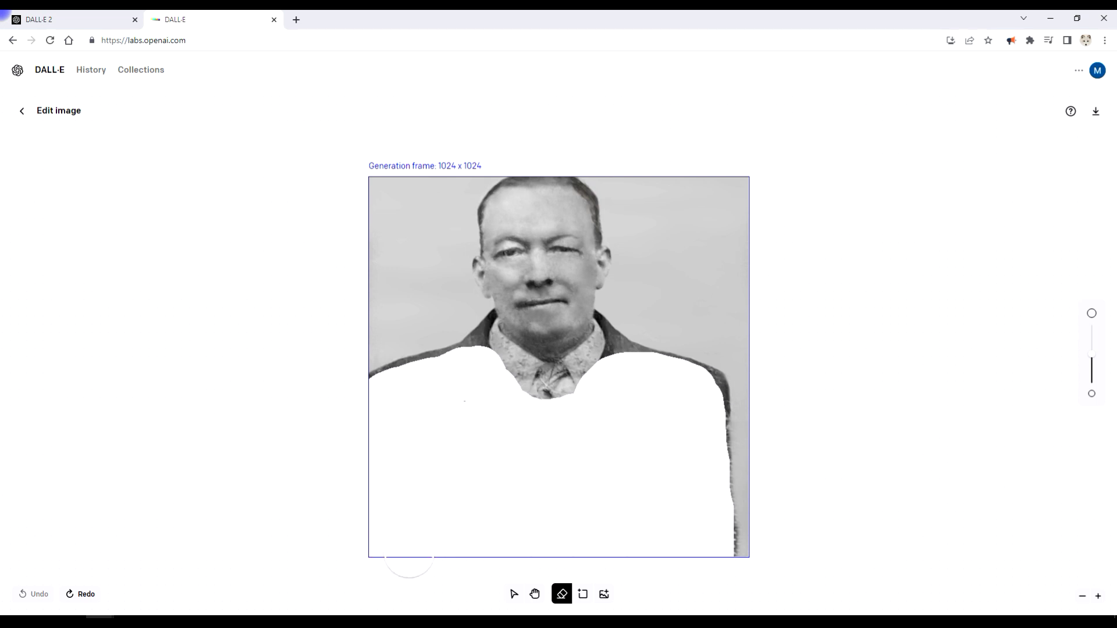
{"action": "mouse_move", "coordinate": [681, 366]}
{"action": "left_mouse_down"}
{"action": "mouse_move", "coordinate": [701, 392]}
{"action": "mouse_move", "coordinate": [712, 455]}
{"action": "mouse_move", "coordinate": [711, 435]}
{"action": "mouse_move", "coordinate": [701, 461]}
{"action": "mouse_move", "coordinate": [723, 522]}
{"action": "mouse_move", "coordinate": [706, 524]}
{"action": "mouse_move", "coordinate": [716, 569]}
{"action": "left_mouse_up"}
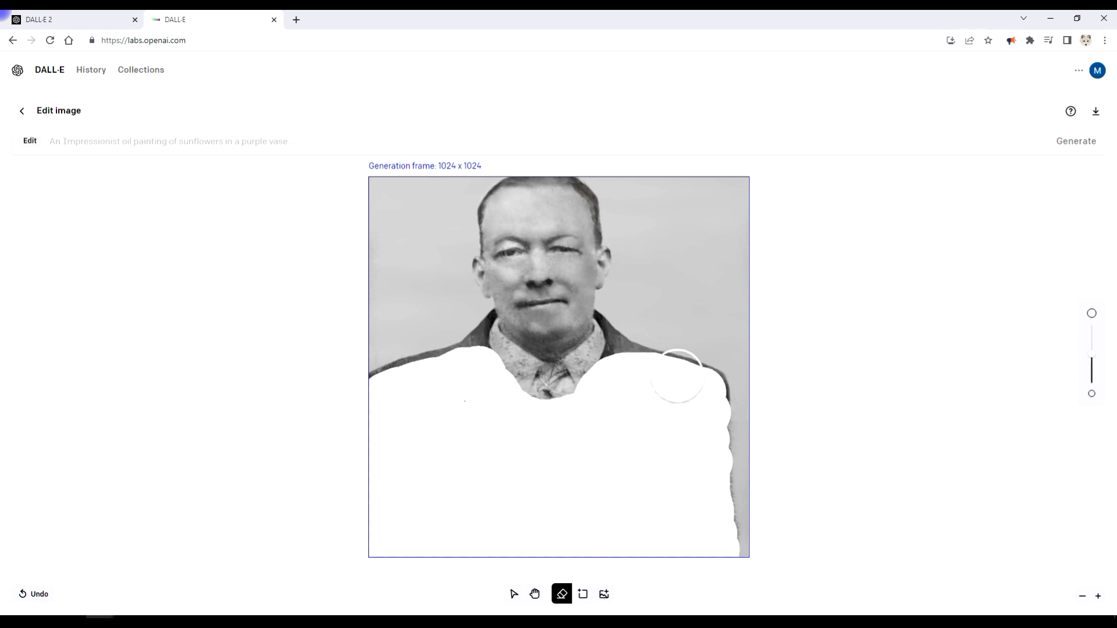
Reduce the eraser size and erase more of the jacket along both shoulders beside the collar, keeping a thin outer edge
{"action": "scroll", "coordinate": [657, 381], "scroll_direction": "up", "scroll_amount": 3}
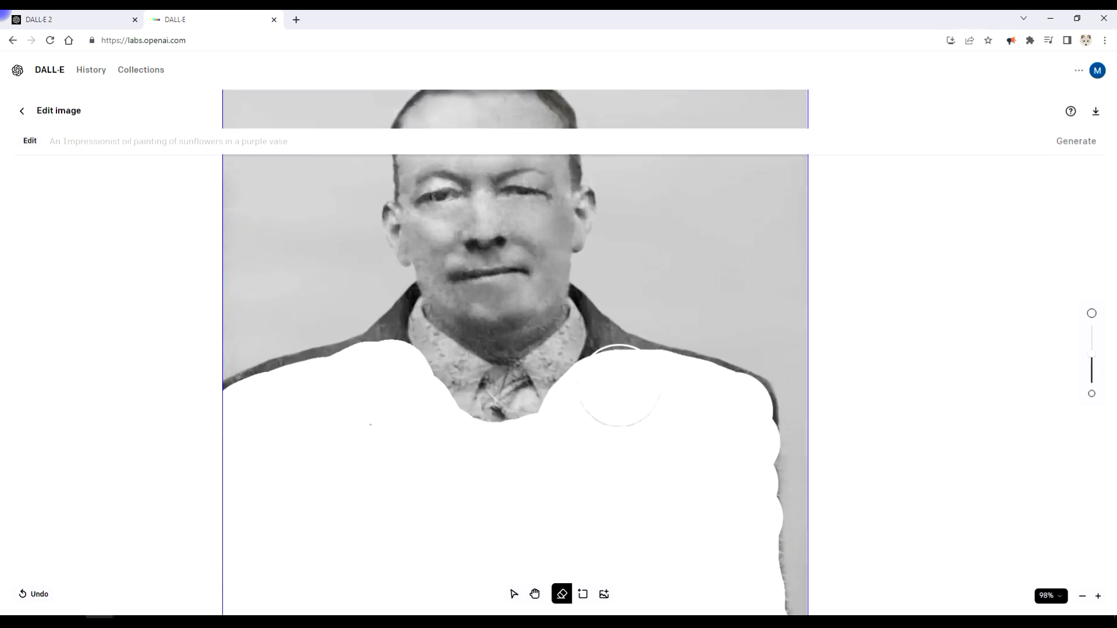
{"action": "scroll", "coordinate": [623, 373], "scroll_direction": "up", "scroll_amount": 4}
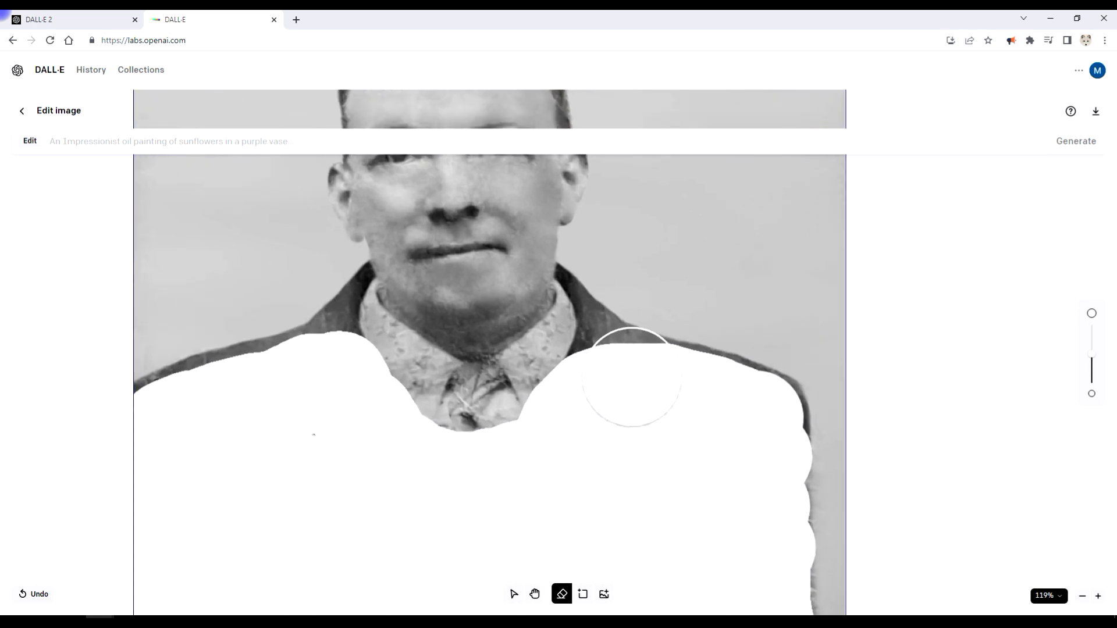
{"action": "scroll", "coordinate": [628, 375], "scroll_direction": "up", "scroll_amount": 1}
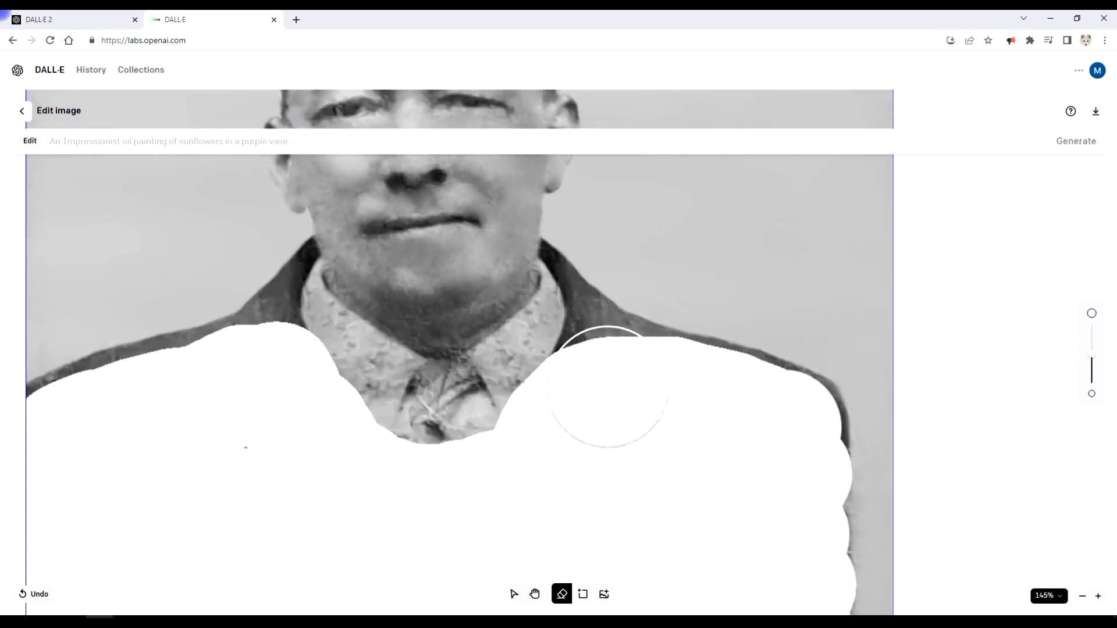
{"action": "left_click_drag", "start_coordinate": [1091, 355], "coordinate": [1091, 381]}
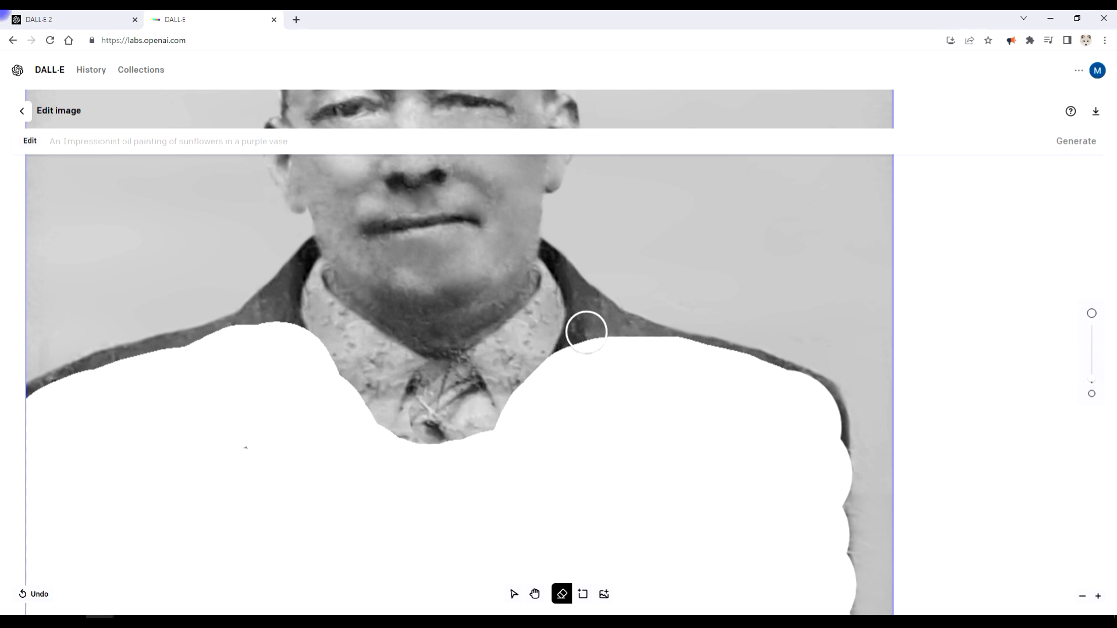
{"action": "left_click_drag", "start_coordinate": [597, 327], "coordinate": [626, 333]}
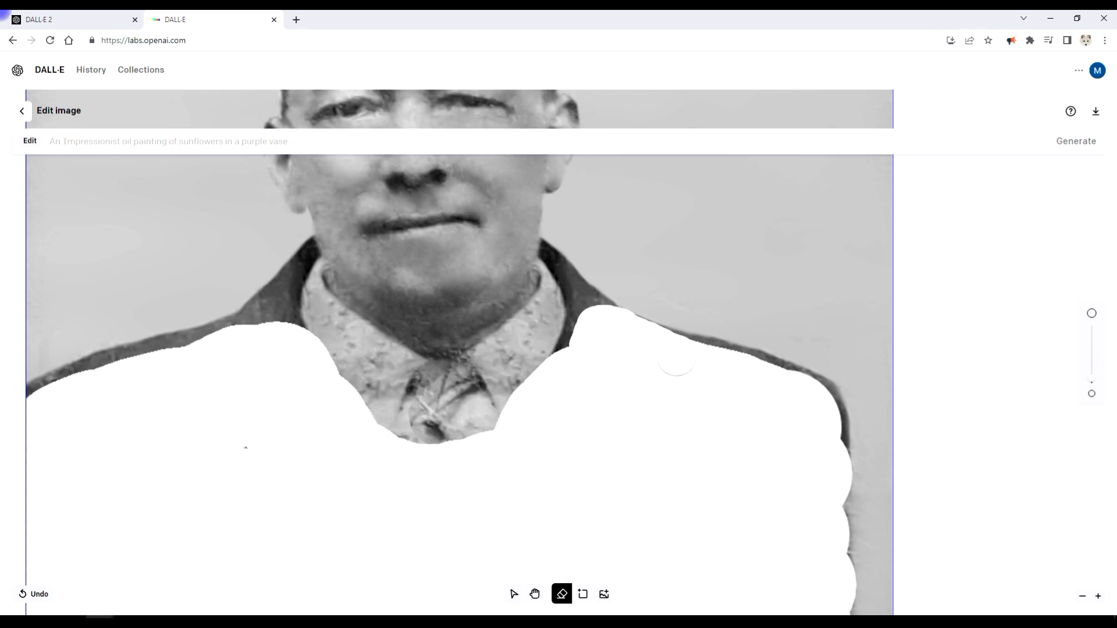
{"action": "mouse_move", "coordinate": [288, 315]}
{"action": "left_mouse_down"}
{"action": "mouse_move", "coordinate": [189, 357]}
{"action": "mouse_move", "coordinate": [91, 377]}
{"action": "left_mouse_up"}
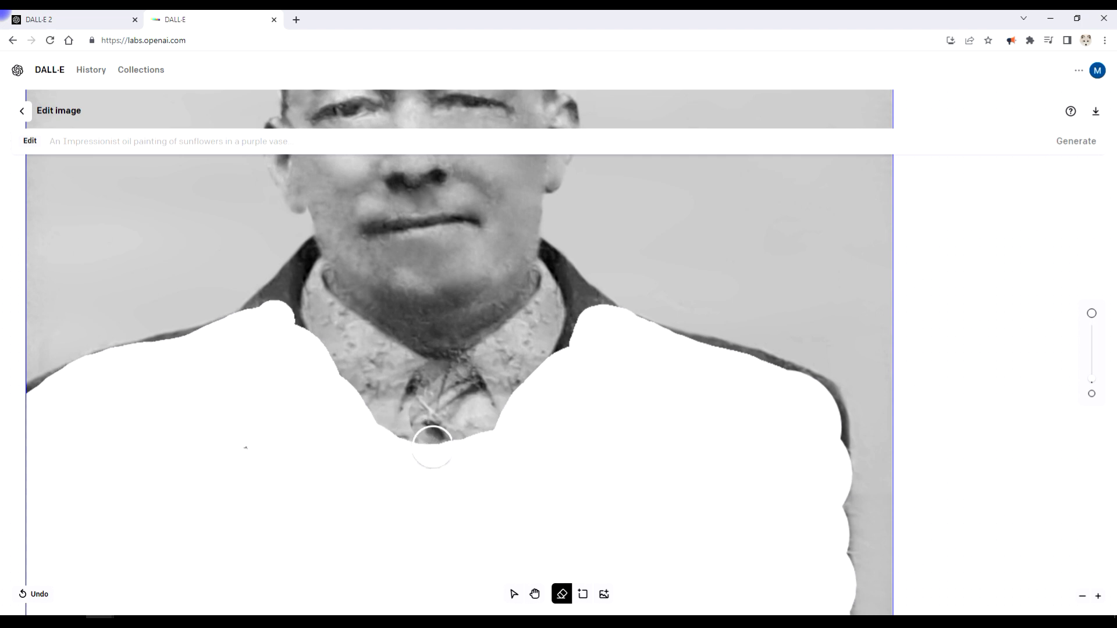
Generate fills for the erased area with the prompt "jacket with a tie in a black and white photo"
{"action": "scroll", "coordinate": [568, 420], "scroll_direction": "down", "scroll_amount": 5}
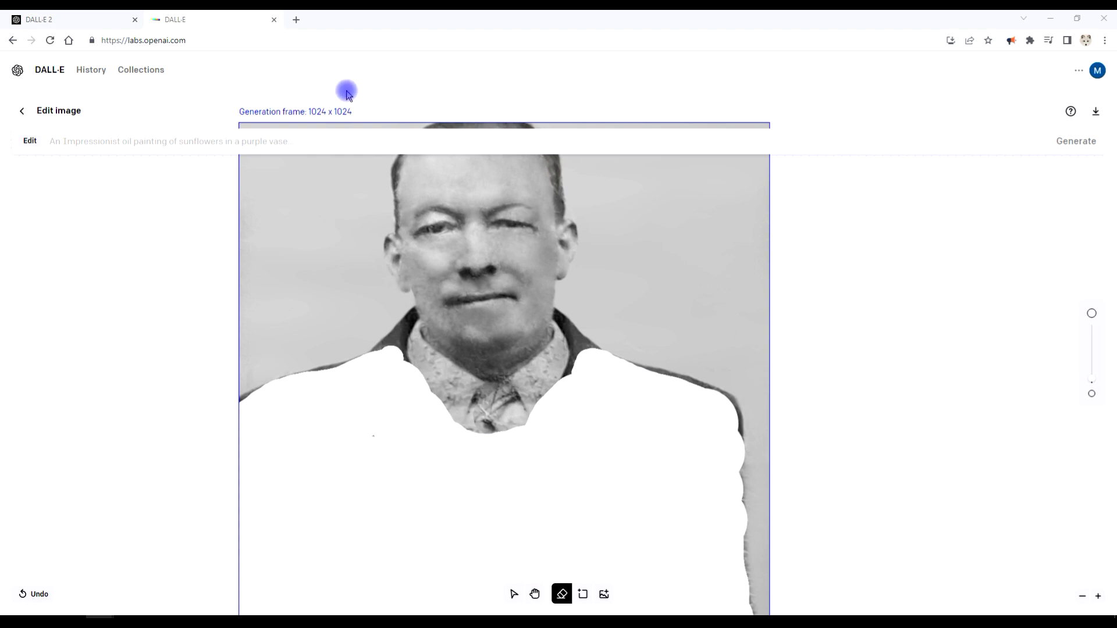
{"action": "left_click", "coordinate": [85, 146]}
{"action": "type", "text": "jacket with a tie in a black and white photo"}
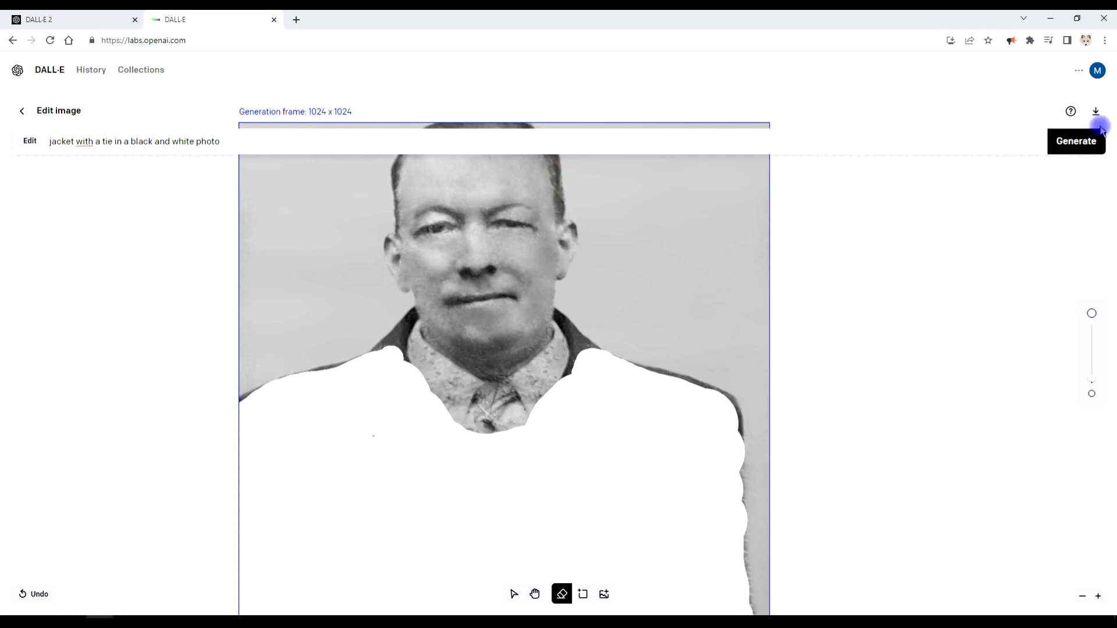
{"action": "left_click", "coordinate": [1085, 147]}
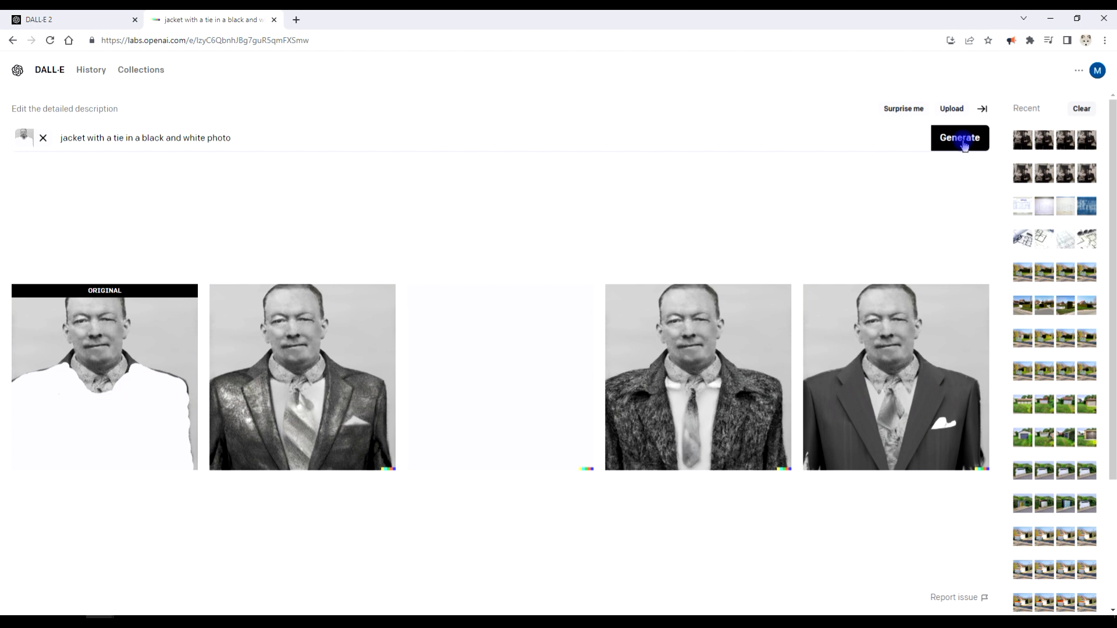
View the erased original enlarged, return to the results, and generate another set with the same jacket prompt
{"action": "left_click", "coordinate": [87, 371]}
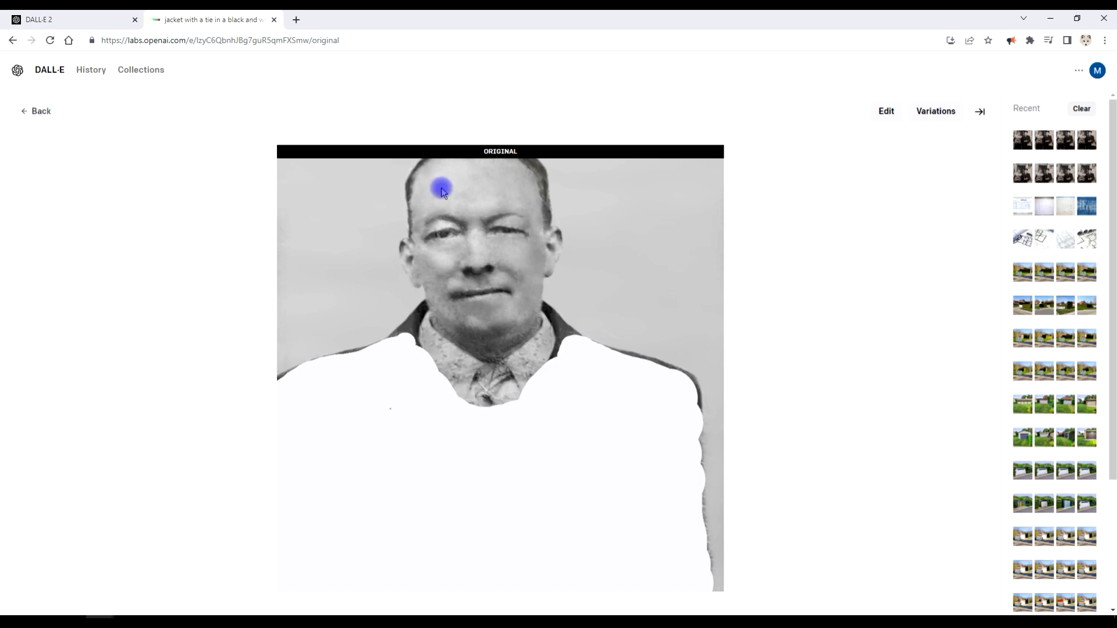
{"action": "left_click", "coordinate": [41, 112]}
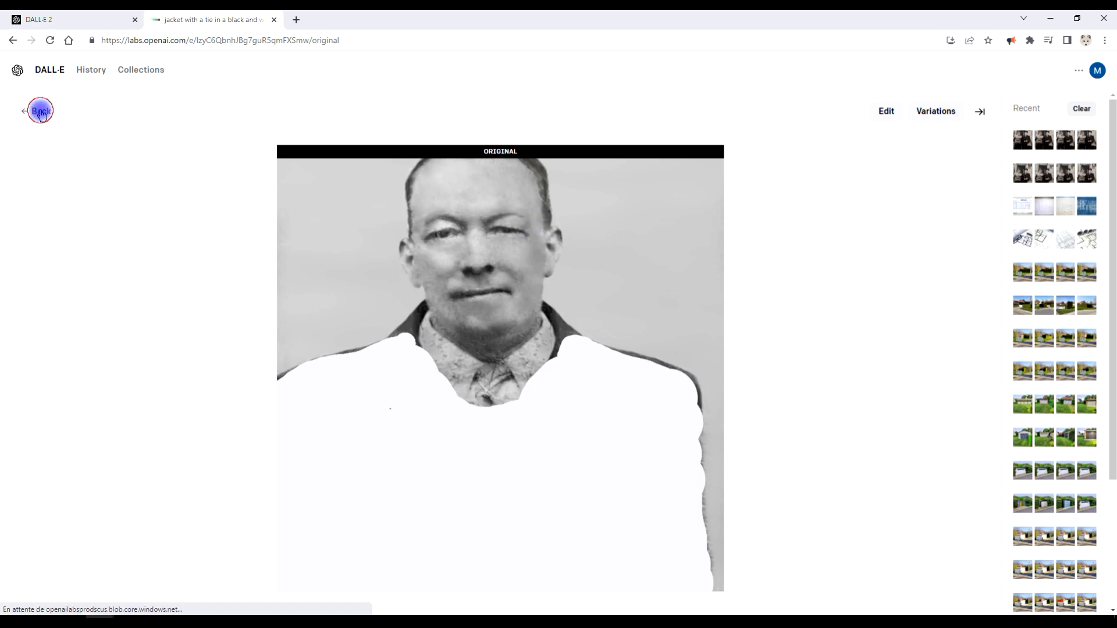
{"action": "left_click", "coordinate": [961, 140]}
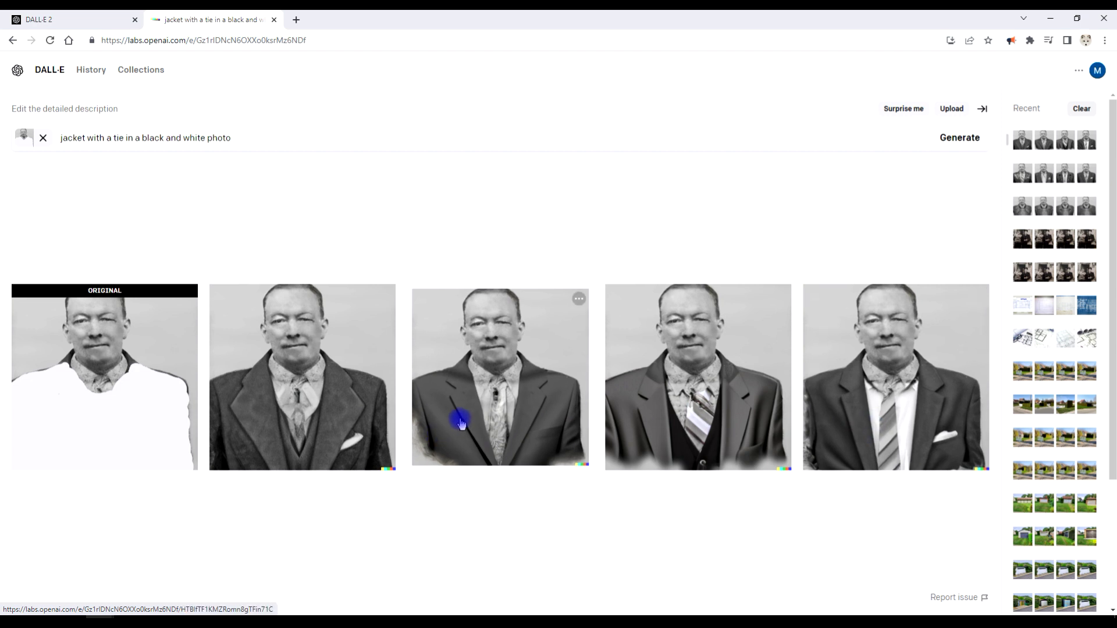
Erase the blurred lower corners of the second suit variant and regenerate them with the prompt "jacket with a tie in a black and white photo"
{"action": "left_click", "coordinate": [464, 428]}
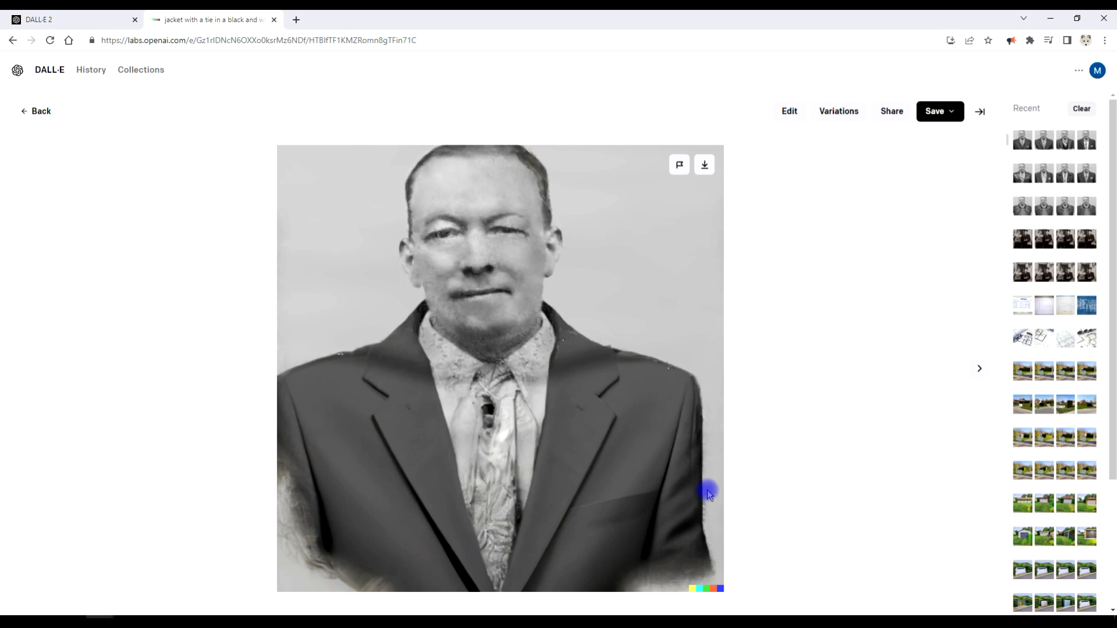
{"action": "left_click", "coordinate": [790, 111]}
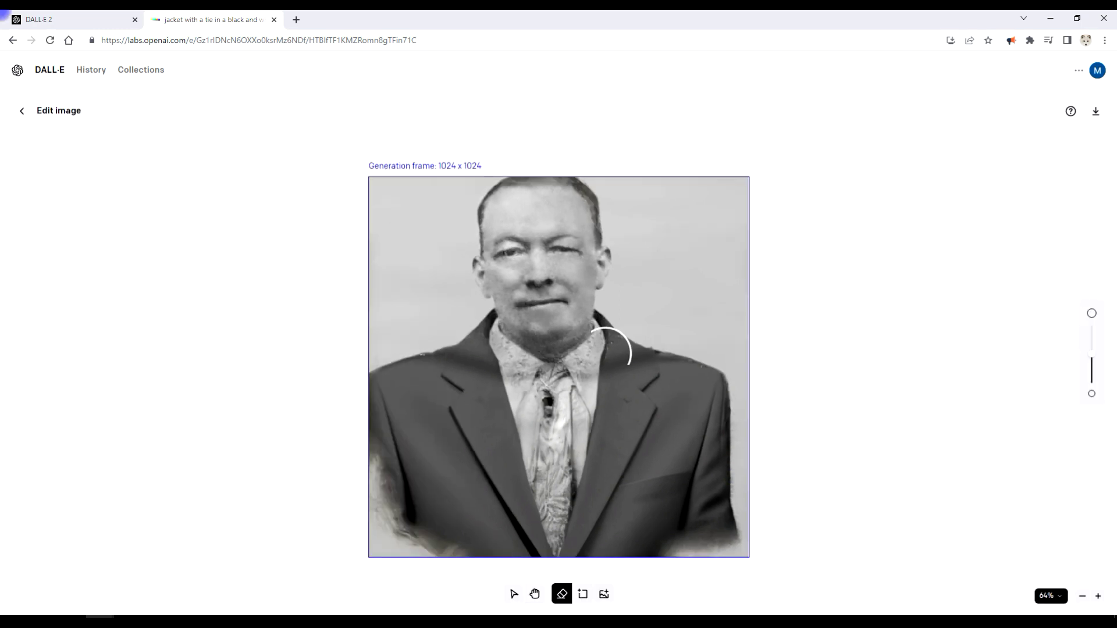
{"action": "mouse_move", "coordinate": [378, 459]}
{"action": "left_mouse_down"}
{"action": "mouse_move", "coordinate": [368, 471]}
{"action": "mouse_move", "coordinate": [384, 541]}
{"action": "mouse_move", "coordinate": [443, 561]}
{"action": "left_mouse_up"}
{"action": "mouse_move", "coordinate": [649, 550]}
{"action": "left_mouse_down"}
{"action": "mouse_move", "coordinate": [686, 558]}
{"action": "mouse_move", "coordinate": [718, 547]}
{"action": "mouse_move", "coordinate": [720, 561]}
{"action": "left_mouse_up"}
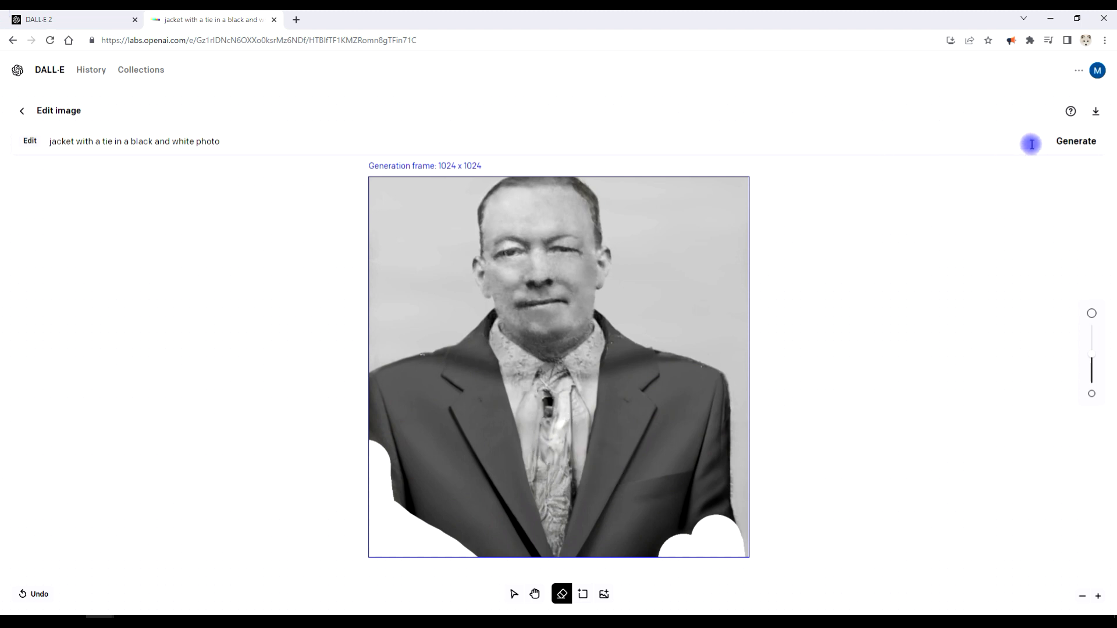
{"action": "left_click", "coordinate": [1076, 140]}
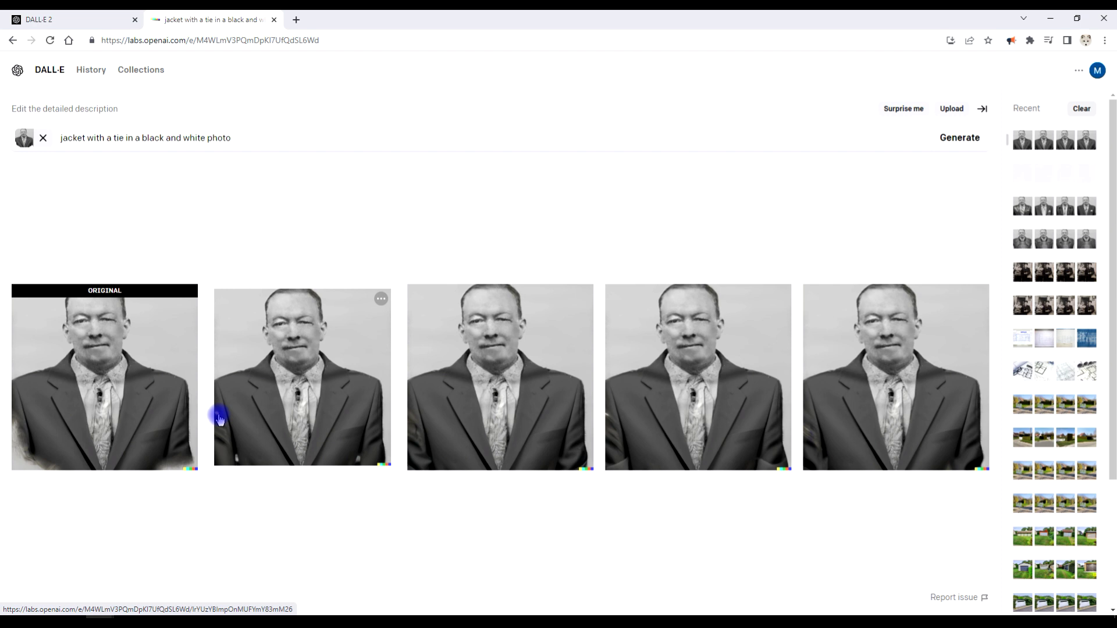
Erase the defects on the sleeves, shoulders and lower jacket of the first variant and regenerate with "open jacket with a tie in a black and white photo"
{"action": "left_click", "coordinate": [285, 414]}
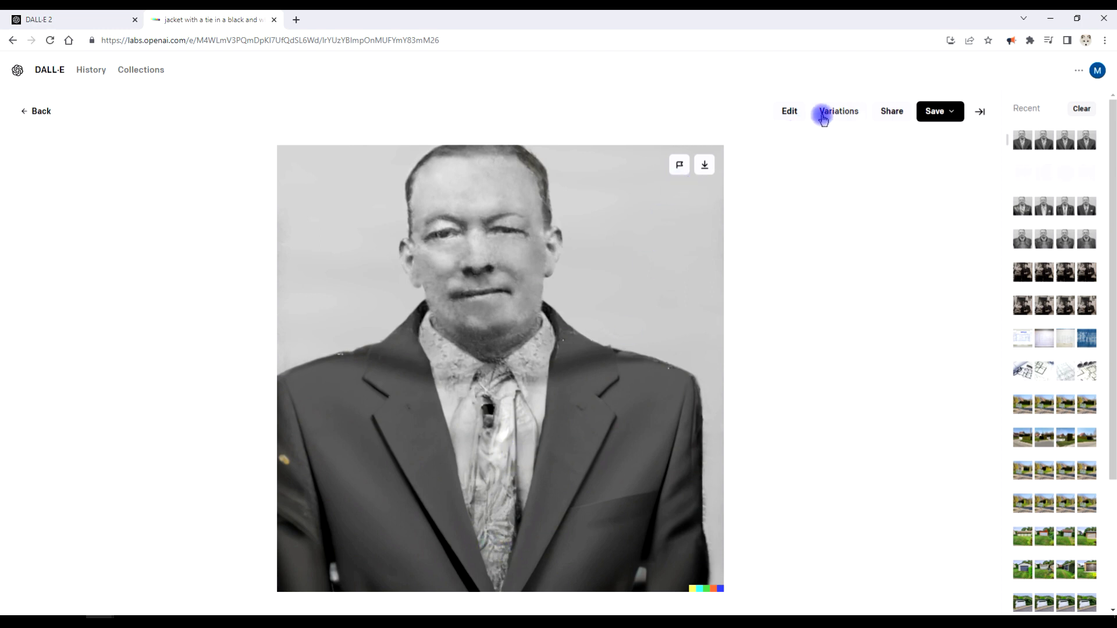
{"action": "left_click", "coordinate": [796, 115]}
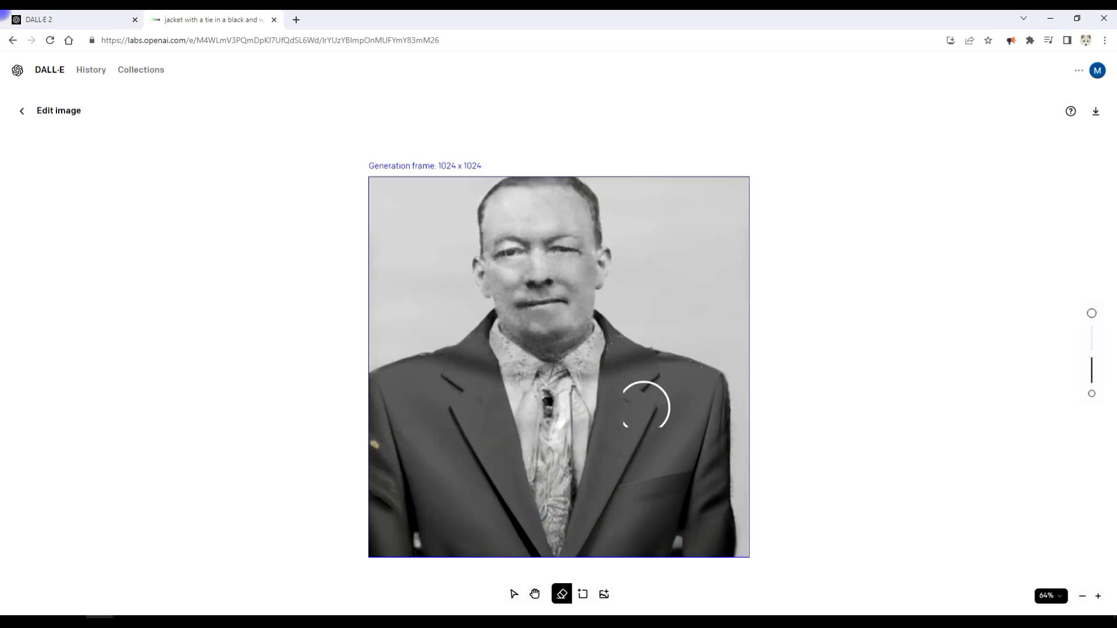
{"action": "scroll", "coordinate": [561, 456], "scroll_direction": "up", "scroll_amount": 3}
{"action": "scroll", "coordinate": [560, 432], "scroll_direction": "up", "scroll_amount": 3}
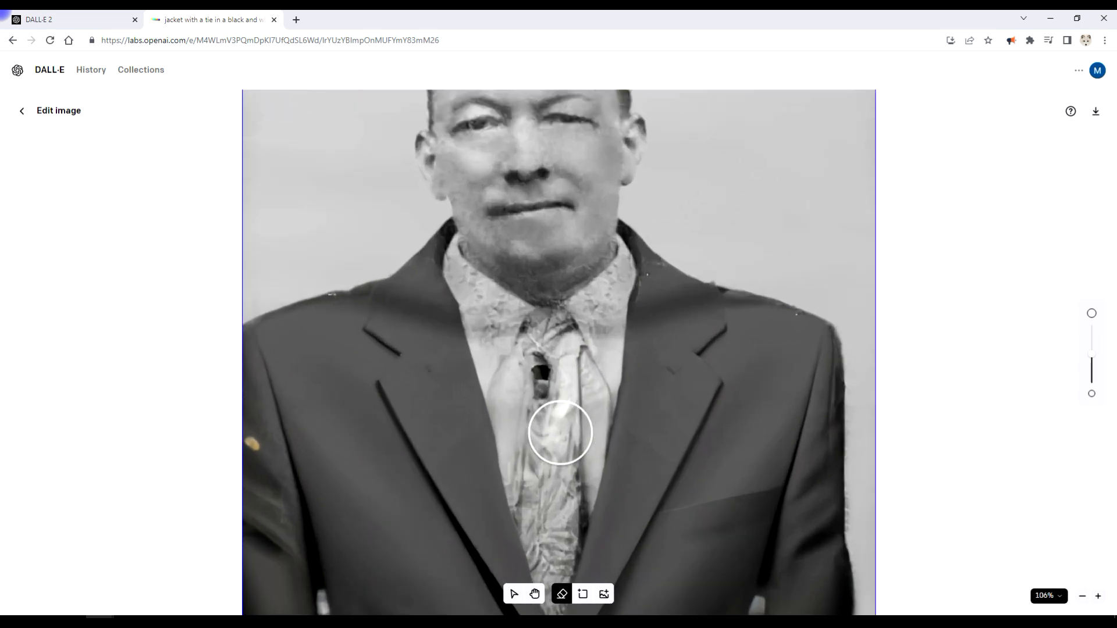
{"action": "scroll", "coordinate": [561, 384], "scroll_direction": "up", "scroll_amount": 2}
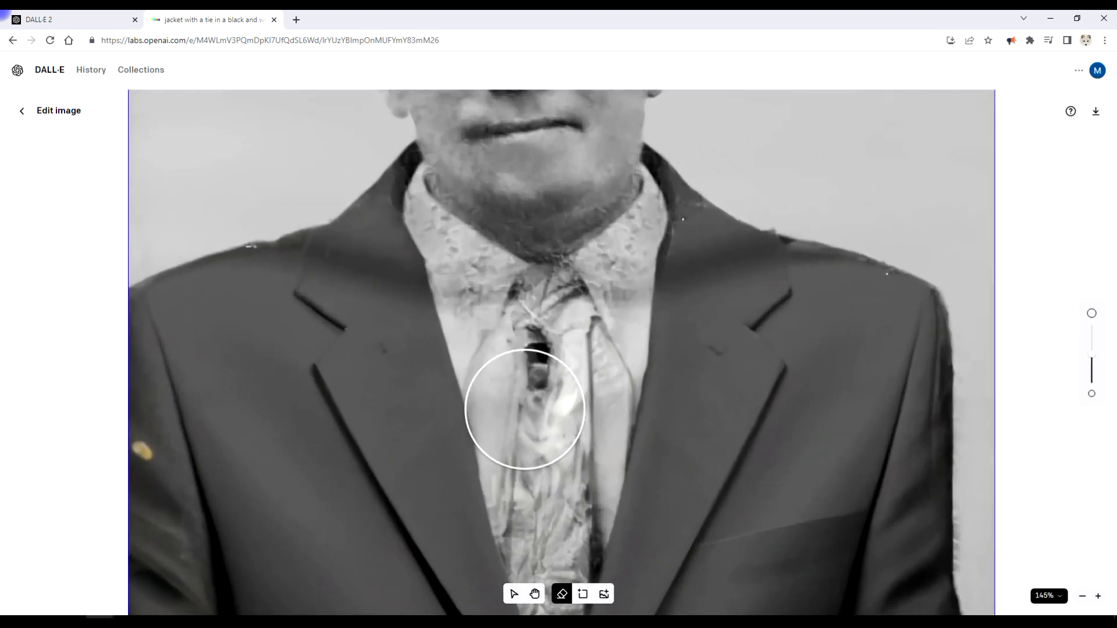
{"action": "scroll", "coordinate": [532, 402], "scroll_direction": "up", "scroll_amount": 1}
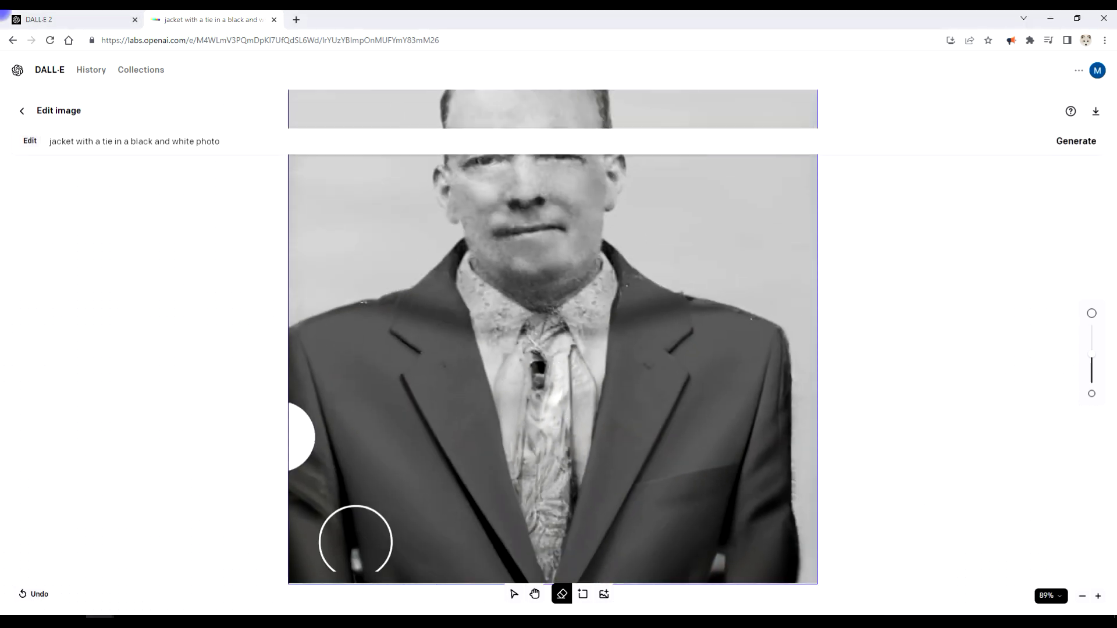
{"action": "left_click", "coordinate": [366, 558]}
{"action": "left_click", "coordinate": [716, 562]}
{"action": "left_click_drag", "start_coordinate": [688, 332], "coordinate": [771, 407]}
{"action": "left_click_drag", "start_coordinate": [343, 285], "coordinate": [305, 331]}
{"action": "left_click", "coordinate": [1086, 148]}
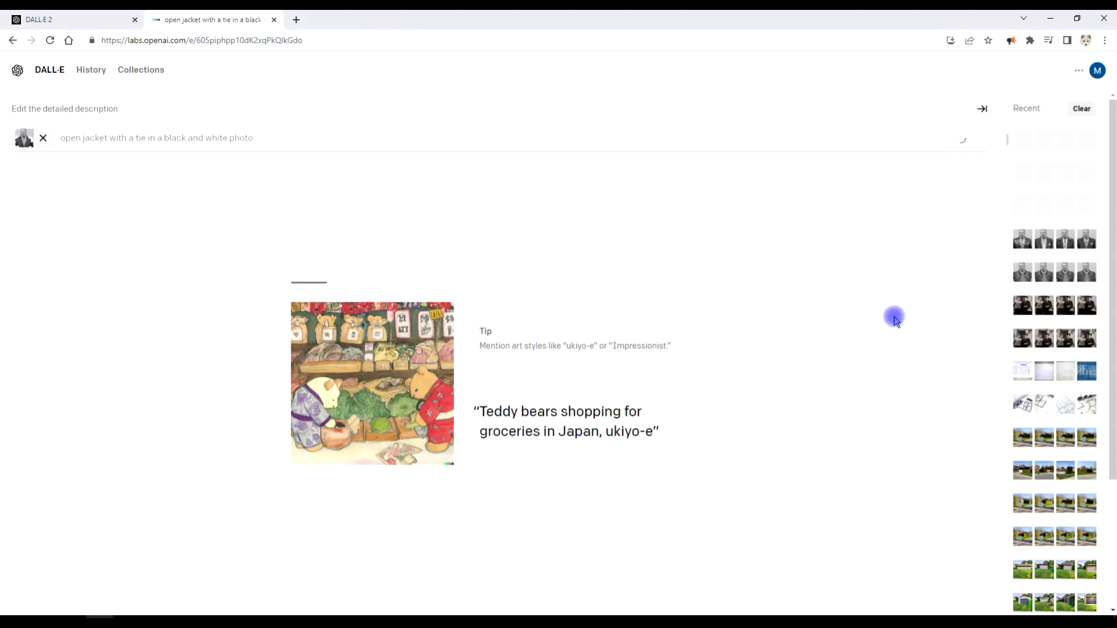
Erase the tie and shirt below the collar in the first variant and generate "open jacket with a black waistcoat in a realistic black and white photo"
{"action": "left_click", "coordinate": [288, 427]}
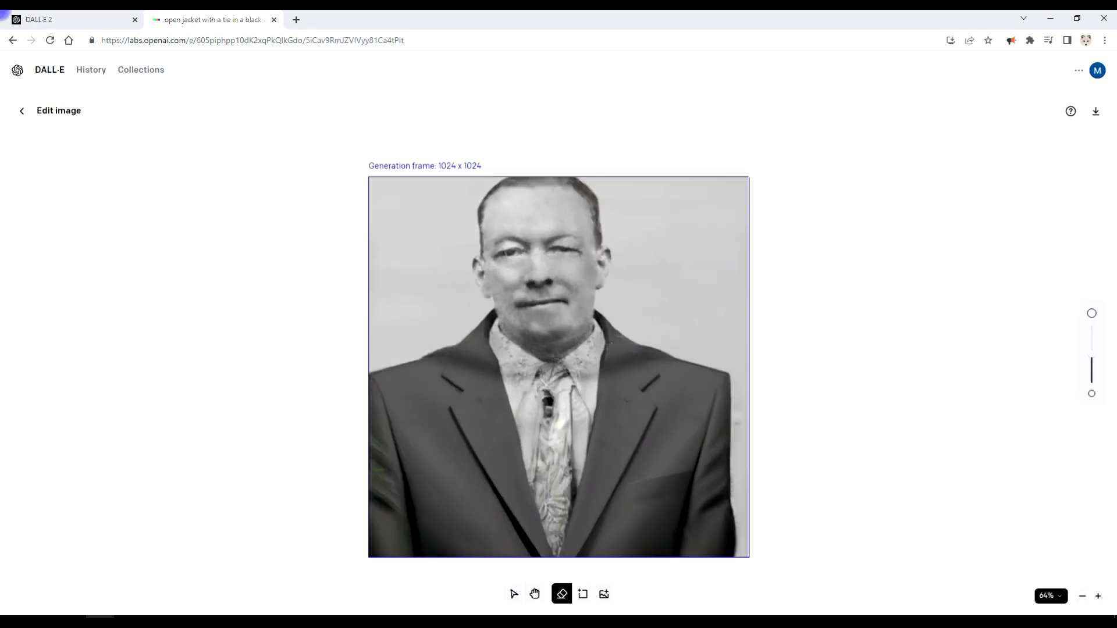
{"action": "mouse_move", "coordinate": [474, 404]}
{"action": "left_mouse_down"}
{"action": "mouse_move", "coordinate": [500, 500]}
{"action": "mouse_move", "coordinate": [596, 433]}
{"action": "mouse_move", "coordinate": [547, 523]}
{"action": "left_mouse_up"}
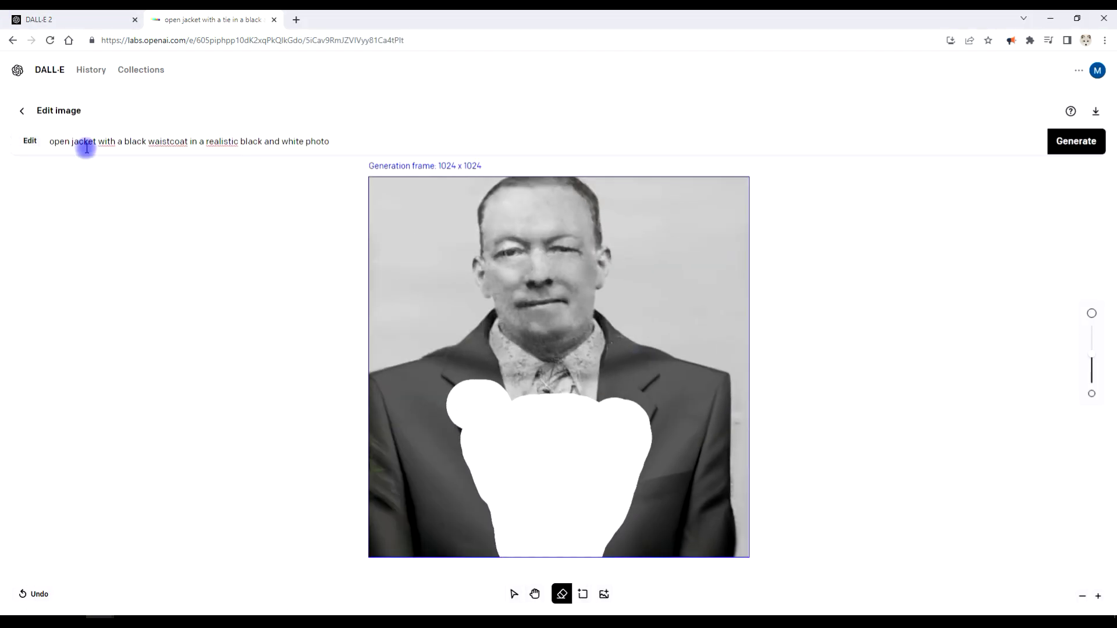
{"action": "left_click", "coordinate": [1076, 140]}
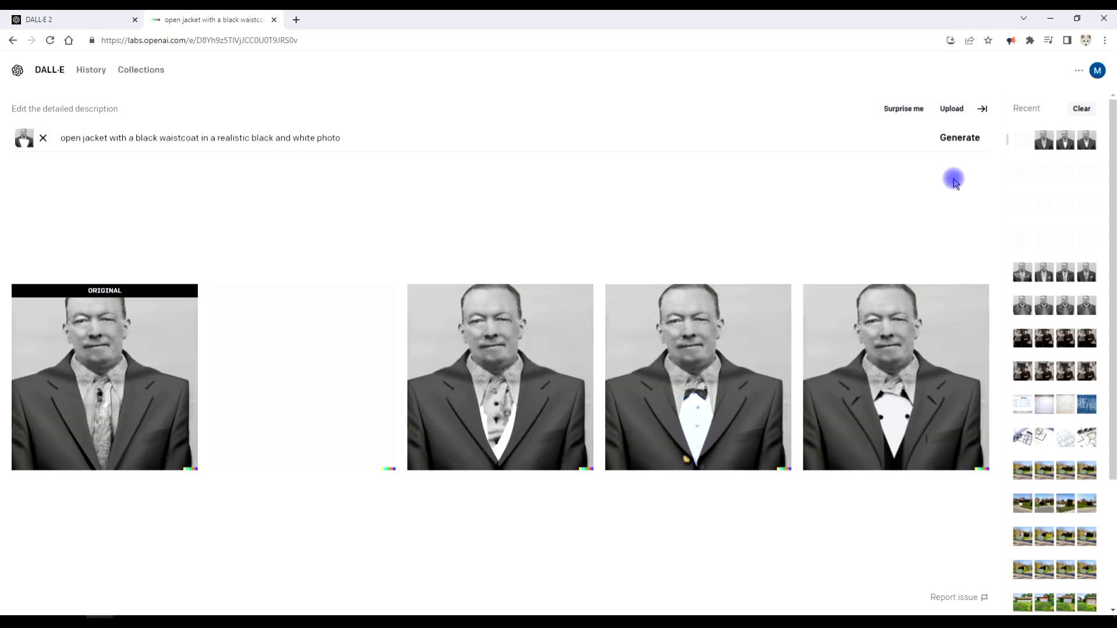
Reopen the original portrait, erase the lapels and chest area, and generate new variants with the same waistcoat prompt
{"action": "left_click", "coordinate": [124, 361]}
{"action": "mouse_move", "coordinate": [471, 384]}
{"action": "left_mouse_down"}
{"action": "mouse_move", "coordinate": [610, 395]}
{"action": "mouse_move", "coordinate": [465, 541]}
{"action": "mouse_move", "coordinate": [448, 407]}
{"action": "left_mouse_up"}
{"action": "key", "text": "Return"}
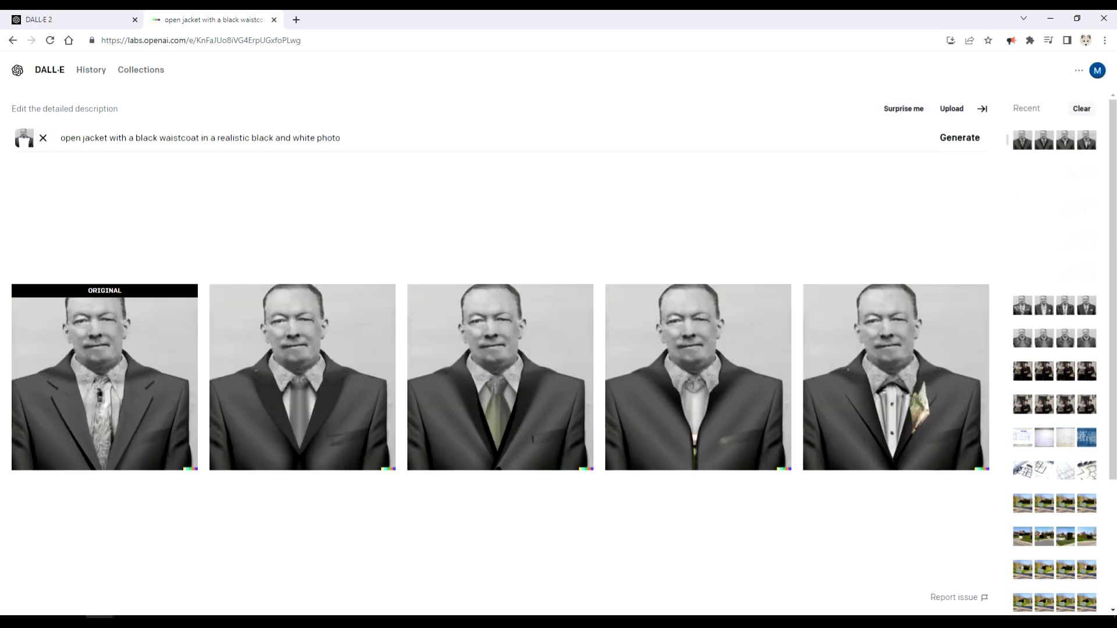
Erase the tie and shirt front of the original portrait and generate "thin black sweater in a realistic black and white photo"
{"action": "left_click", "coordinate": [104, 378]}
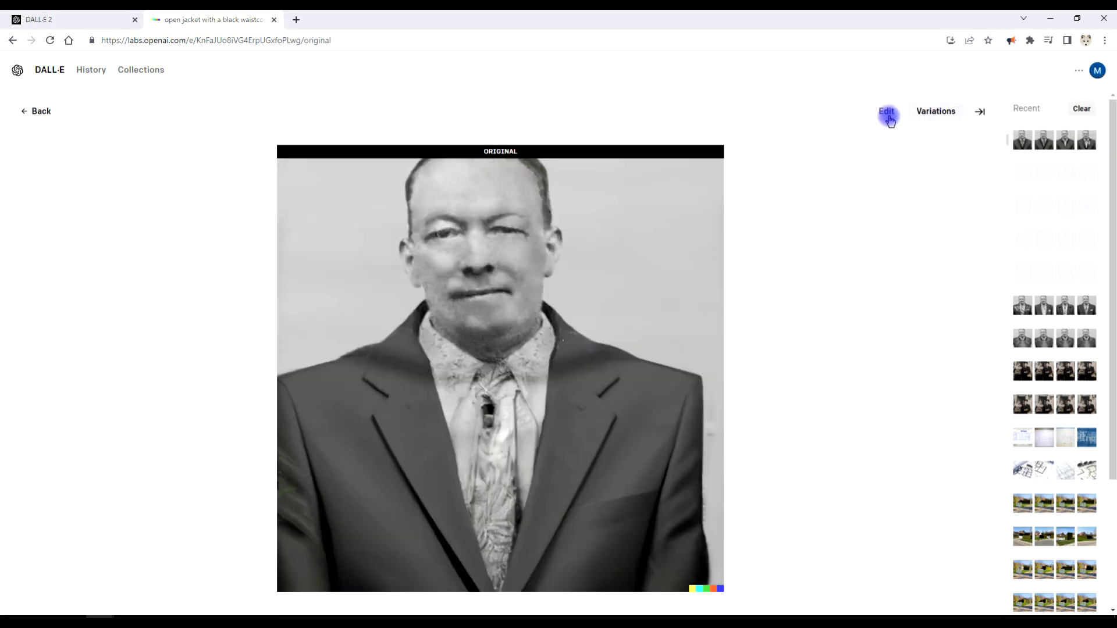
{"action": "left_click", "coordinate": [885, 110]}
{"action": "scroll", "coordinate": [603, 431], "scroll_direction": "up", "scroll_amount": 5}
{"action": "mouse_move", "coordinate": [459, 349]}
{"action": "left_mouse_down"}
{"action": "mouse_move", "coordinate": [581, 349]}
{"action": "mouse_move", "coordinate": [593, 599]}
{"action": "mouse_move", "coordinate": [453, 378]}
{"action": "left_mouse_up"}
{"action": "scroll", "coordinate": [553, 378], "scroll_direction": "up", "scroll_amount": 3}
{"action": "mouse_move", "coordinate": [543, 324]}
{"action": "left_mouse_down"}
{"action": "mouse_move", "coordinate": [503, 295]}
{"action": "mouse_move", "coordinate": [581, 585]}
{"action": "left_mouse_up"}
{"action": "key", "text": "ctrl+a"}
{"action": "type", "text": "thin black sweater in a realistic black and white photo"}
{"action": "left_click", "coordinate": [1068, 146]}
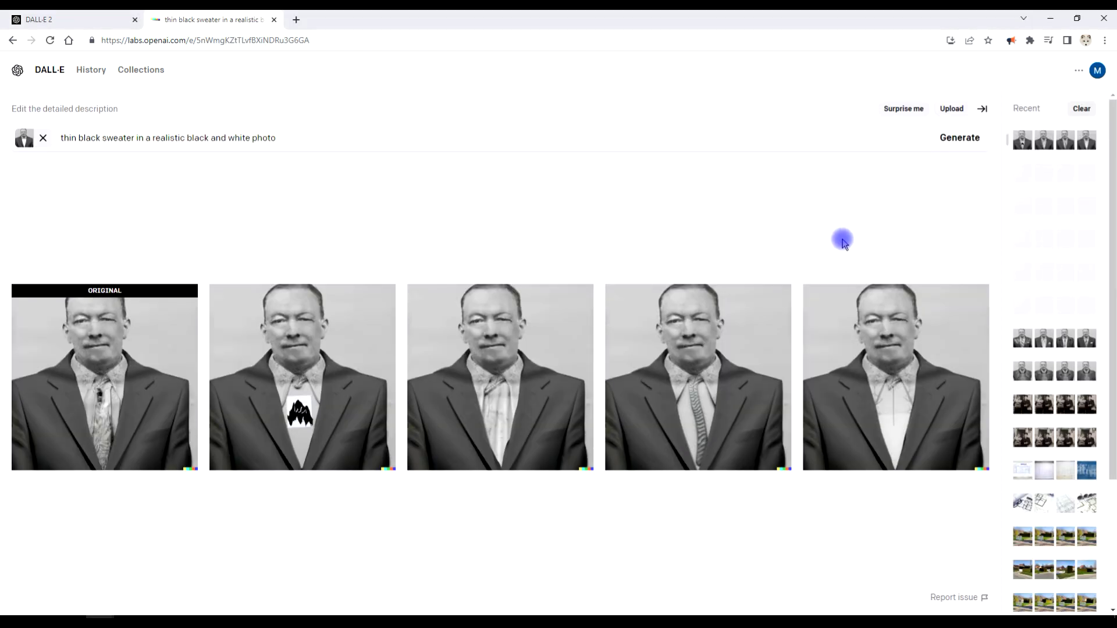
Open the original portrait from the sweater results for editing
{"action": "left_click", "coordinate": [225, 424]}
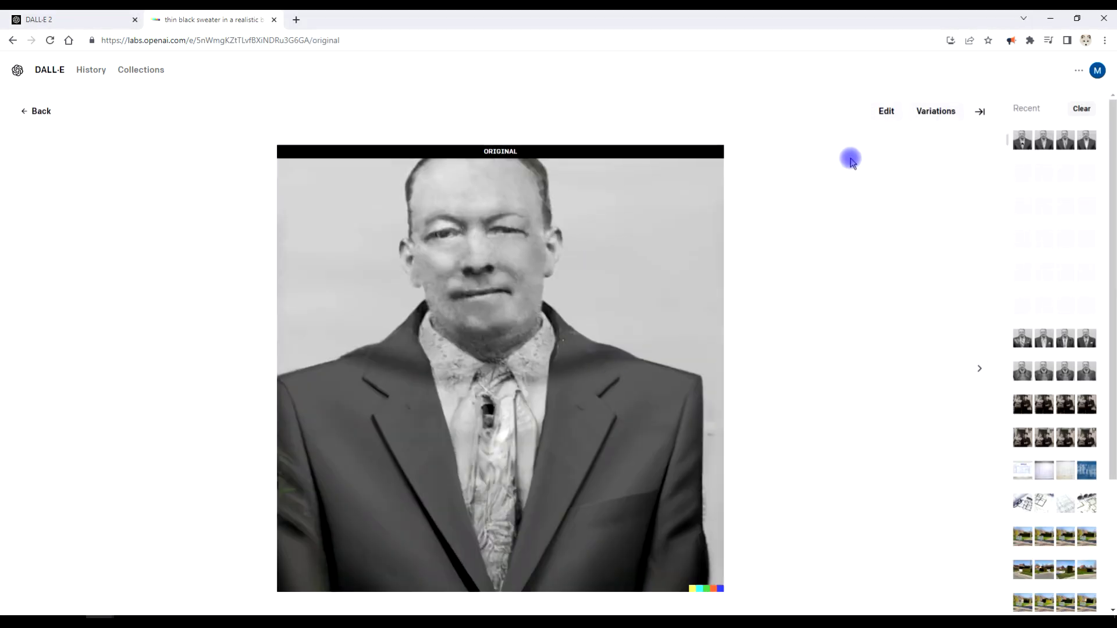
{"action": "left_click", "coordinate": [886, 110]}
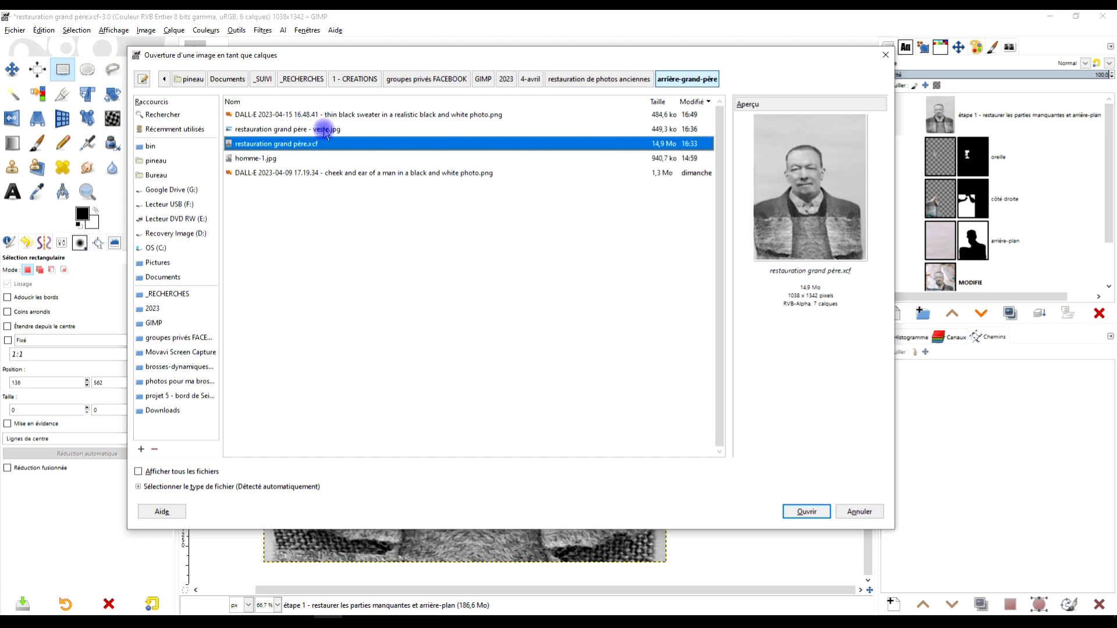
In GIMP, add "DALL-E 2023-04-15 16.48.41 - thin black sweater in a realistic black and white photo.png" to the restoration image as a layer
{"action": "left_click", "coordinate": [281, 175]}
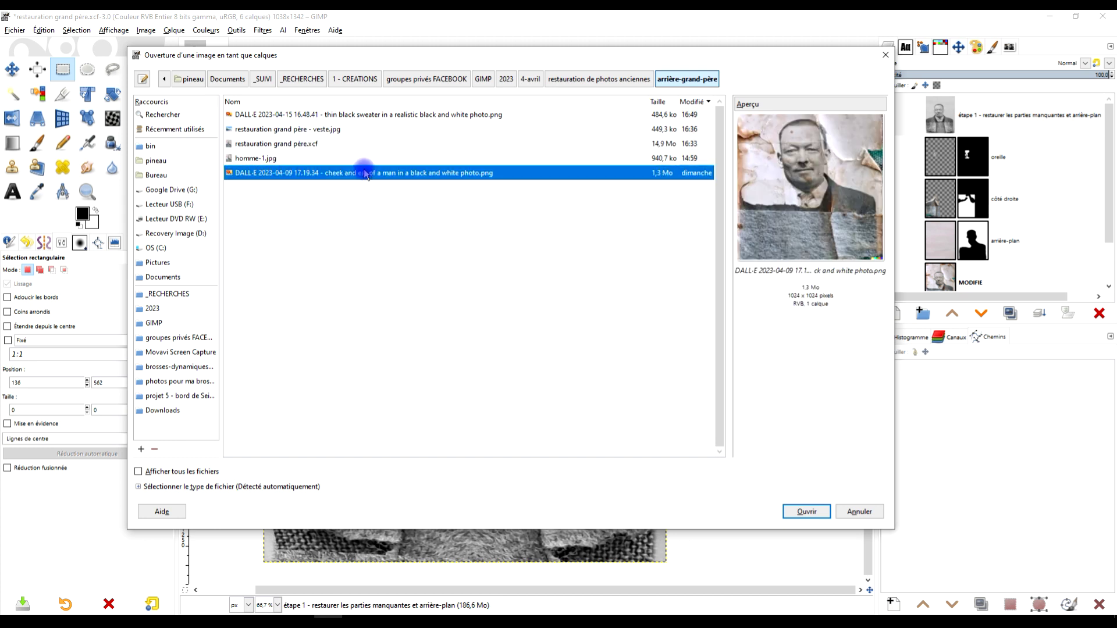
{"action": "left_click", "coordinate": [340, 115]}
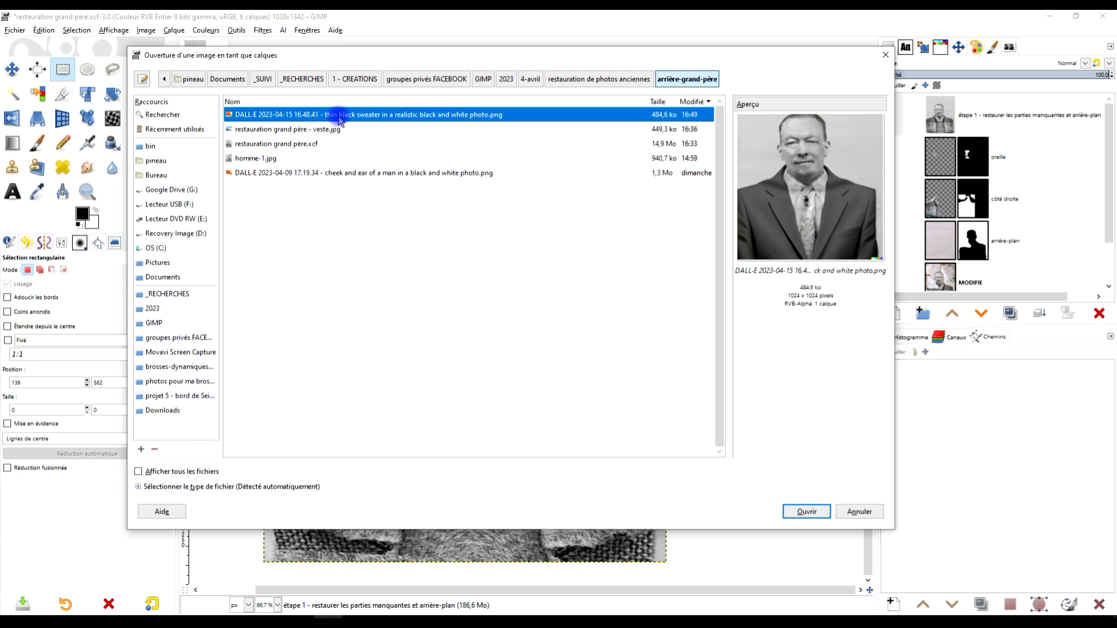
{"action": "left_click", "coordinate": [803, 512]}
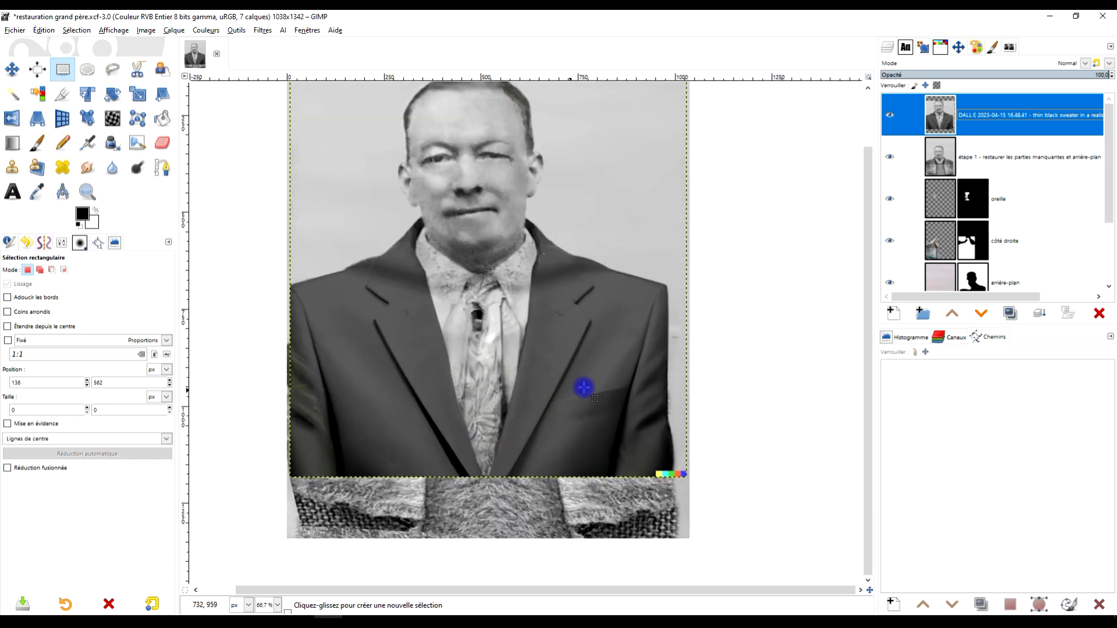
Compare the imported suit layer with the restored portrait beneath by hiding it and showing it again
{"action": "scroll", "coordinate": [581, 387], "scroll_direction": "down", "scroll_amount": 2}
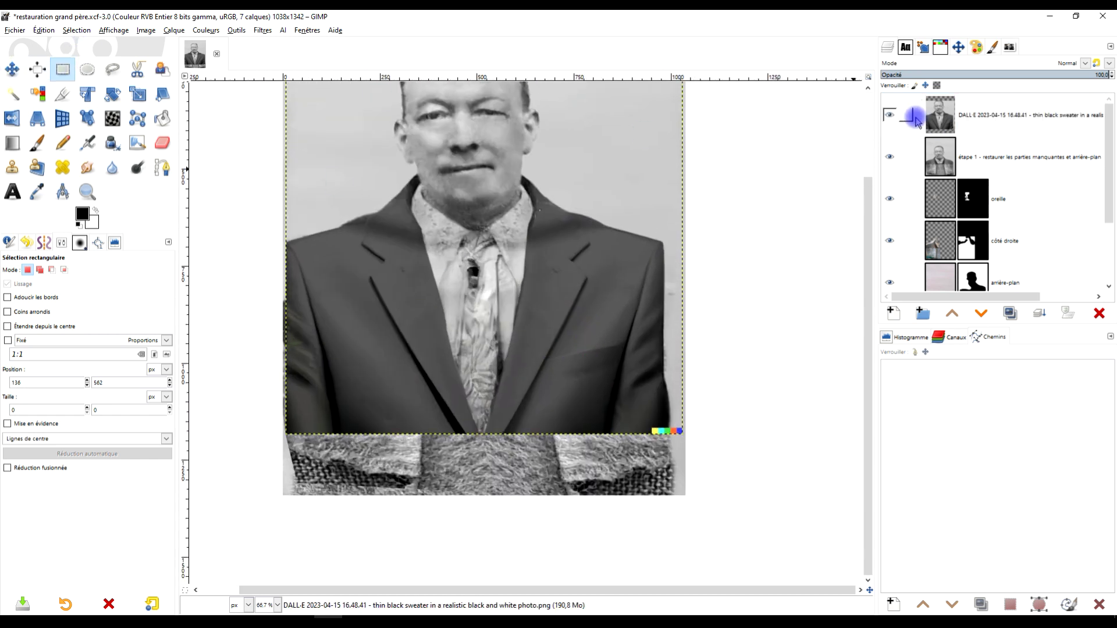
{"action": "left_click", "coordinate": [888, 115]}
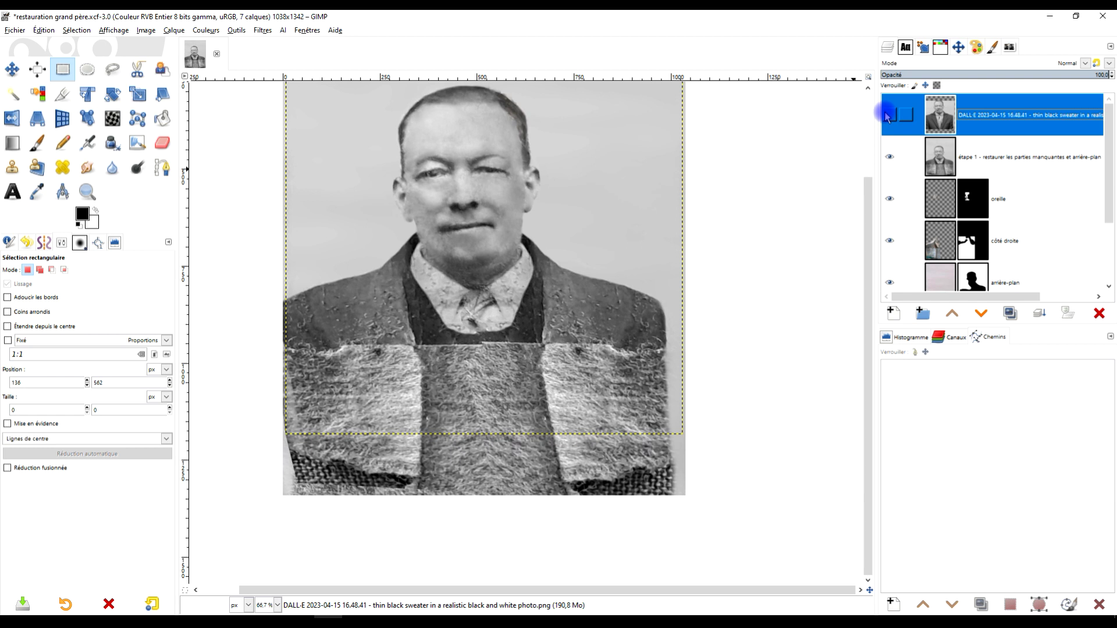
{"action": "left_click", "coordinate": [887, 115]}
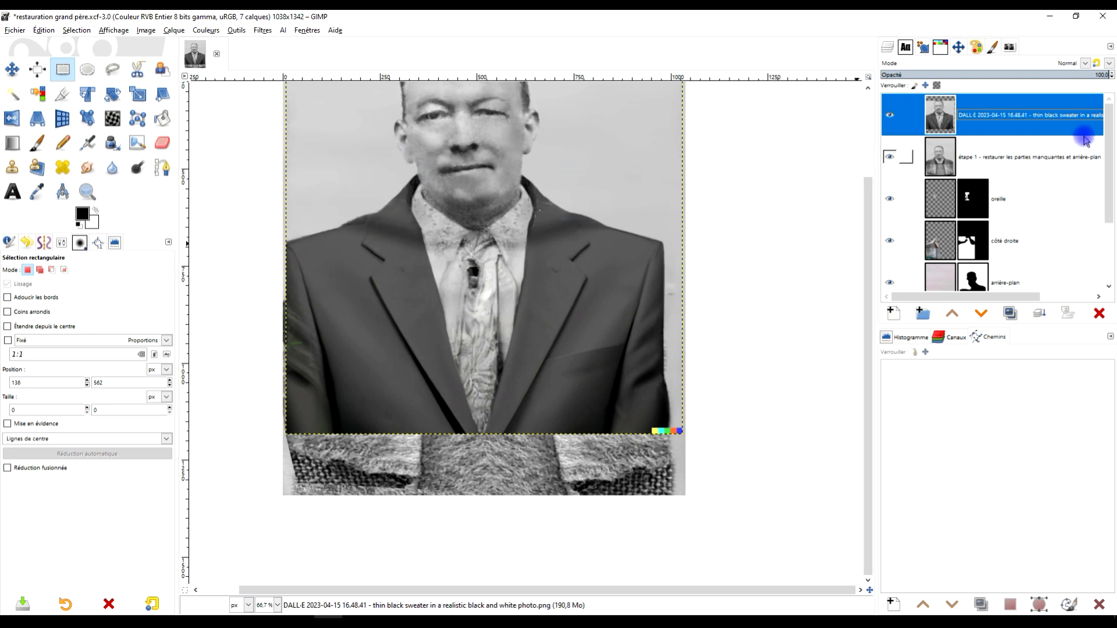
{"action": "left_click_drag", "start_coordinate": [947, 113], "coordinate": [965, 137]}
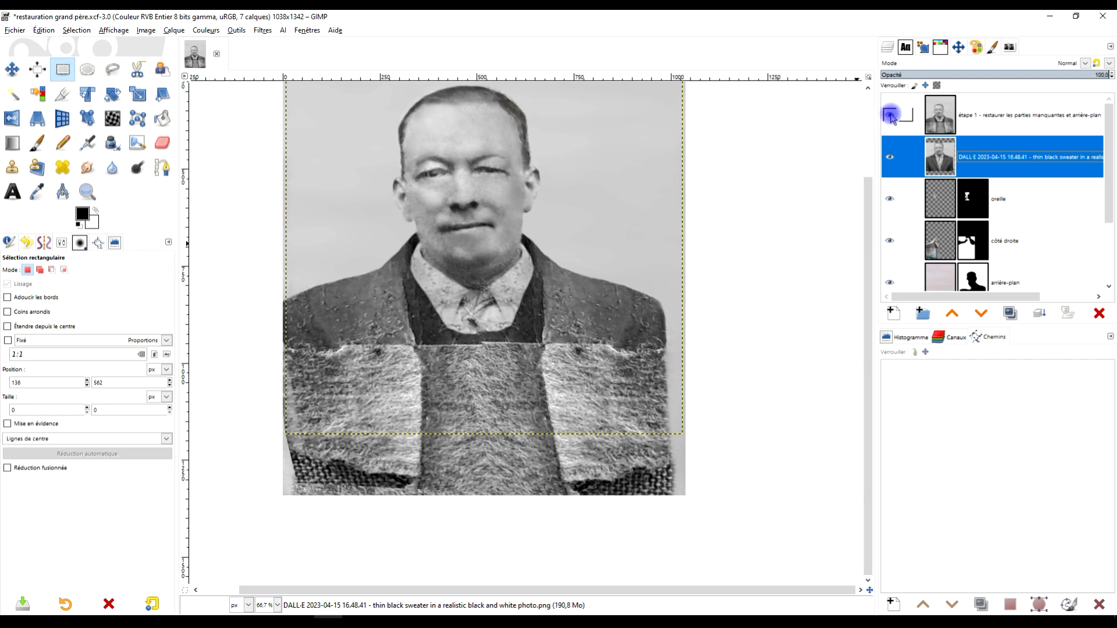
{"action": "left_click", "coordinate": [890, 115]}
{"action": "scroll", "coordinate": [514, 286], "scroll_direction": "up", "scroll_amount": 2}
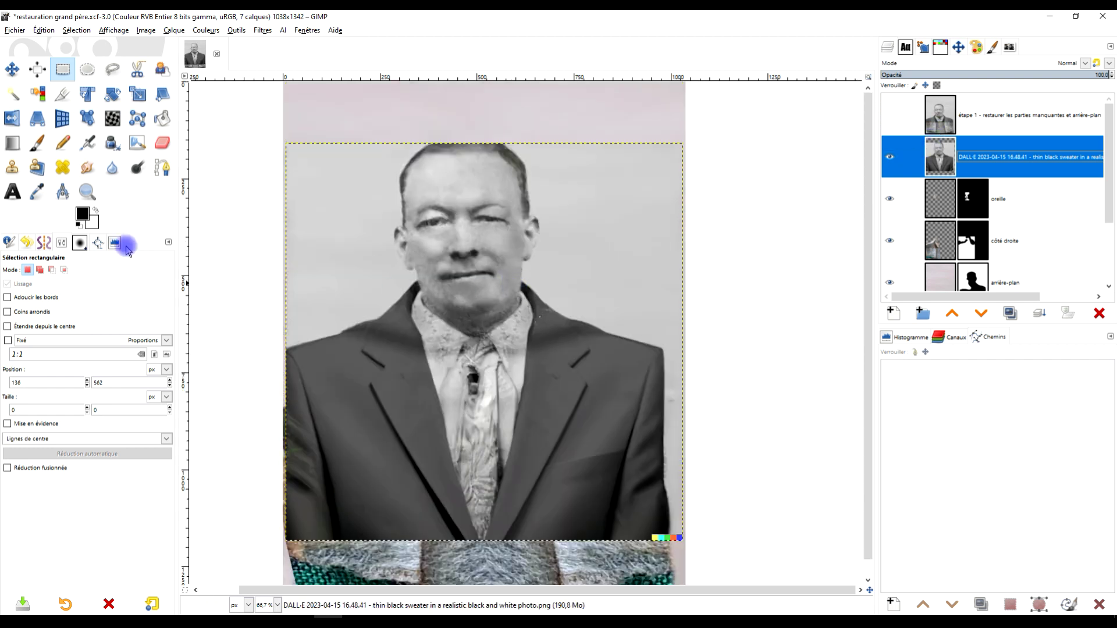
{"action": "left_click", "coordinate": [112, 69]}
{"action": "scroll", "coordinate": [419, 264], "scroll_direction": "up", "scroll_amount": 2}
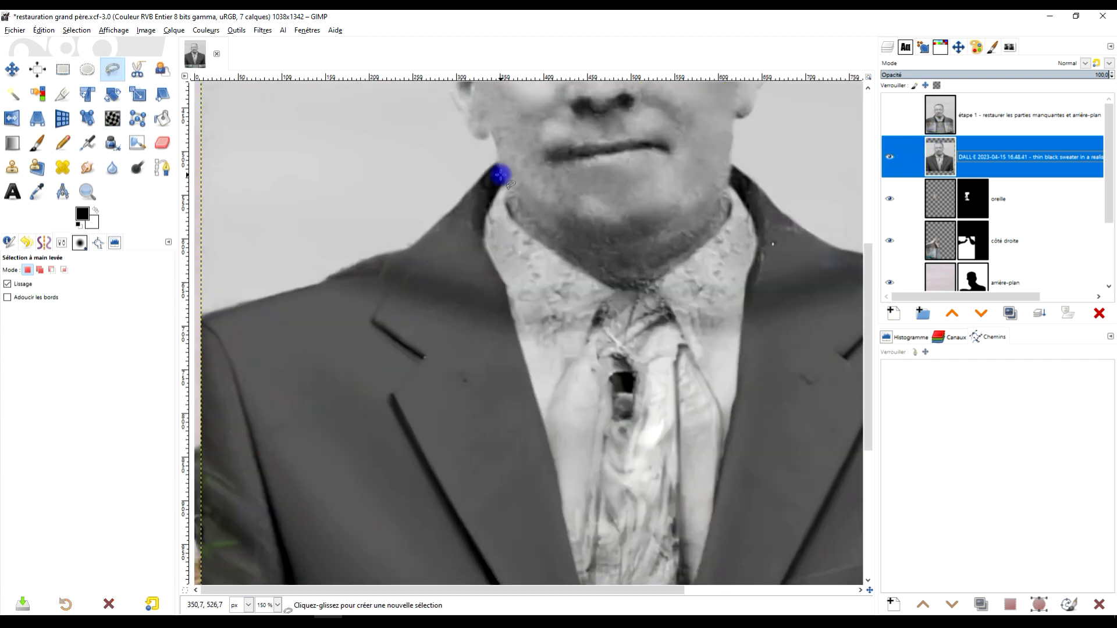
{"action": "scroll", "coordinate": [556, 227], "scroll_direction": "down", "scroll_amount": 3}
{"action": "scroll", "coordinate": [341, 160], "scroll_direction": "left", "scroll_amount": 2}
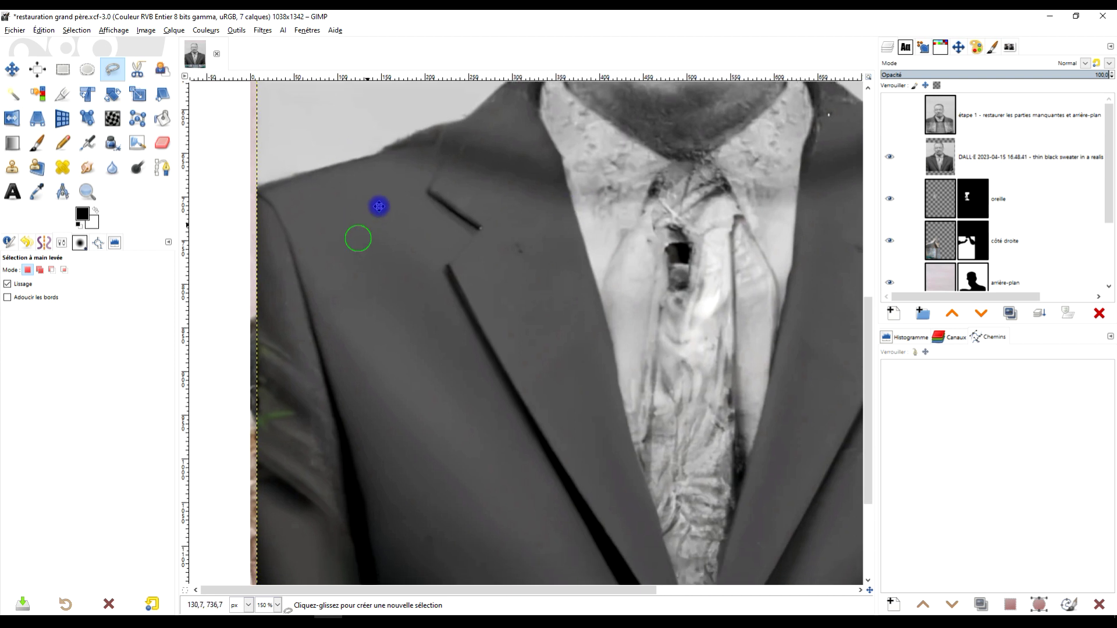
{"action": "scroll", "coordinate": [513, 220], "scroll_direction": "down", "scroll_amount": 3}
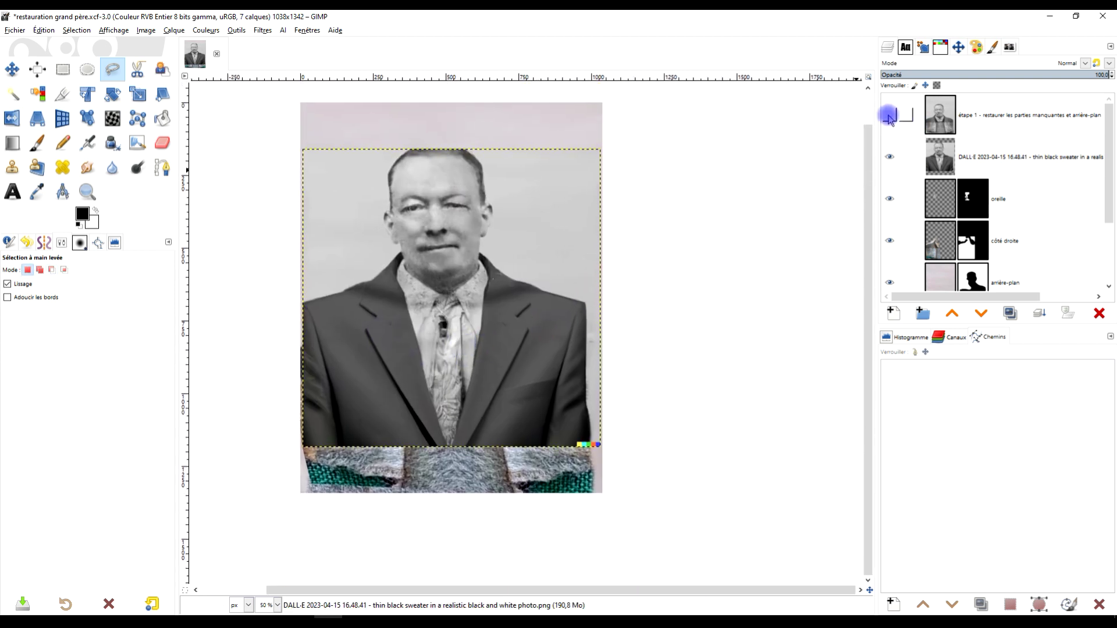
{"action": "left_click", "coordinate": [888, 114]}
{"action": "left_click_drag", "start_coordinate": [939, 166], "coordinate": [939, 116]}
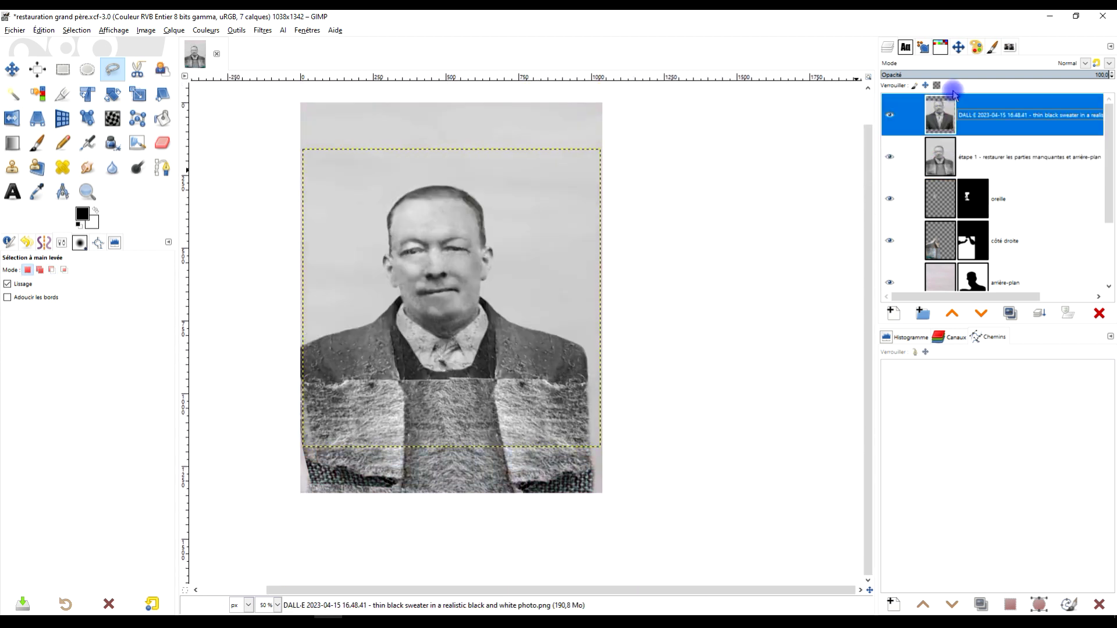
Reduce the suit layer's opacity to 57 and move the layer down until its face lines up with the restored portrait beneath
{"action": "left_click", "coordinate": [12, 69]}
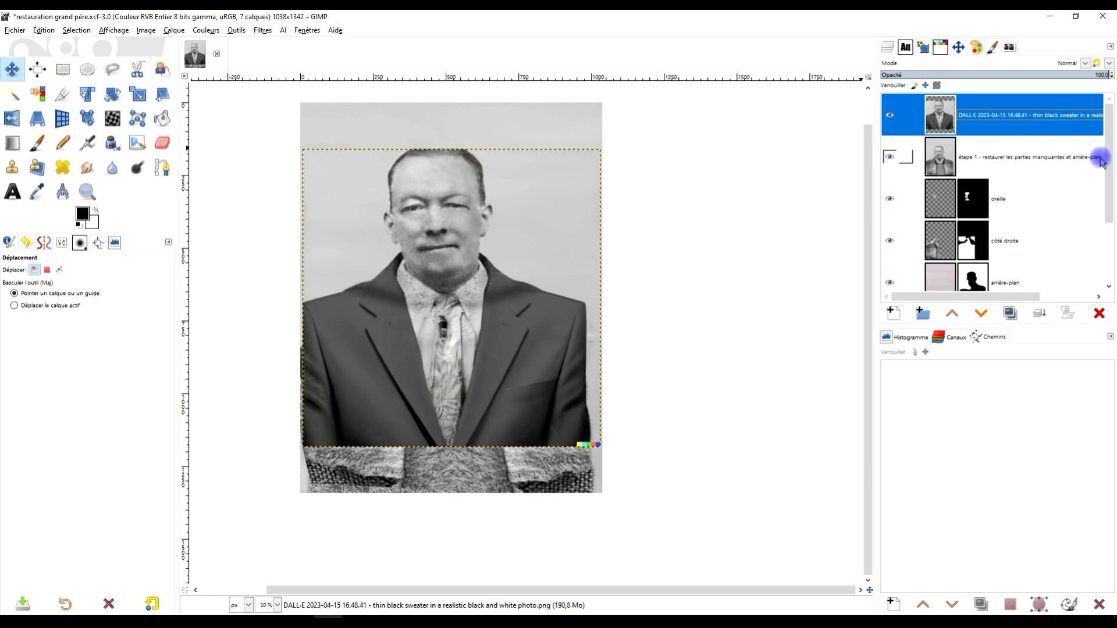
{"action": "left_click", "coordinate": [1063, 74]}
{"action": "scroll", "coordinate": [399, 224], "scroll_direction": "up", "scroll_amount": 1}
{"action": "scroll", "coordinate": [399, 225], "scroll_direction": "up", "scroll_amount": 1}
{"action": "left_click_drag", "start_coordinate": [466, 190], "coordinate": [472, 276]}
{"action": "left_click", "coordinate": [1011, 76]}
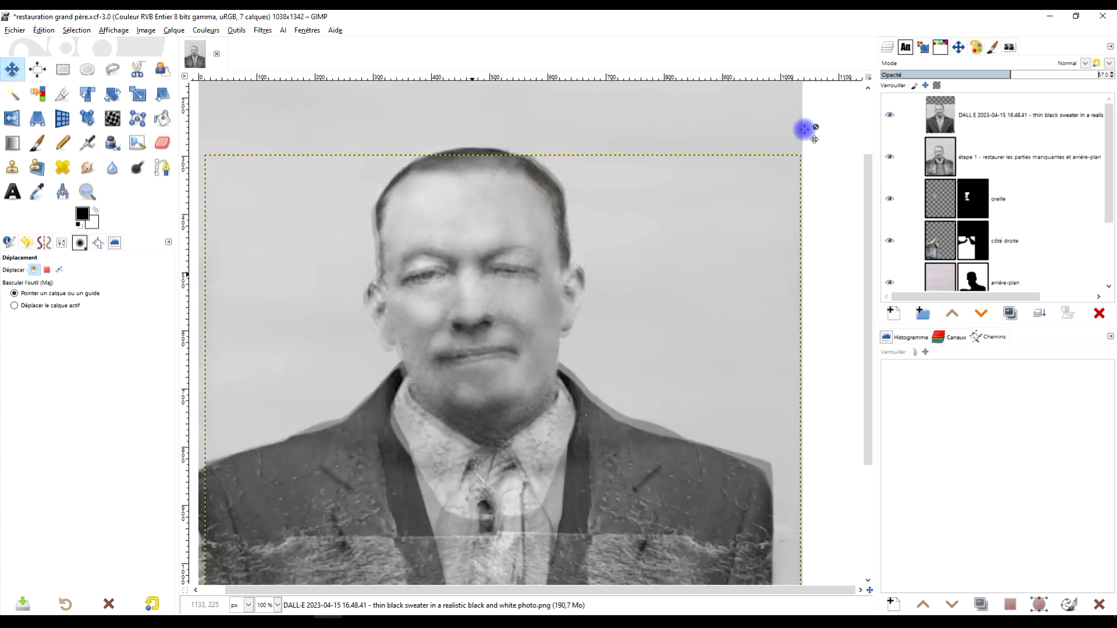
{"action": "mouse_move", "coordinate": [462, 335]}
{"action": "left_mouse_down"}
{"action": "mouse_move", "coordinate": [515, 349]}
{"action": "mouse_move", "coordinate": [482, 339]}
{"action": "mouse_move", "coordinate": [471, 349]}
{"action": "left_mouse_up"}
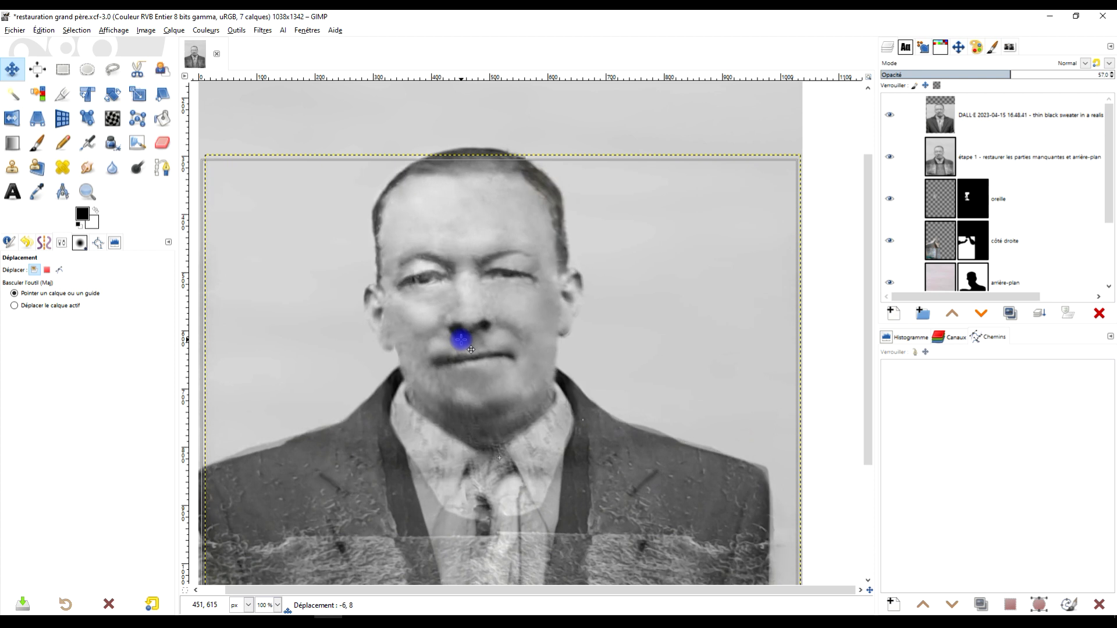
{"action": "scroll", "coordinate": [507, 349], "scroll_direction": "down", "scroll_amount": 5}
{"action": "scroll", "coordinate": [497, 407], "scroll_direction": "up", "scroll_amount": 5}
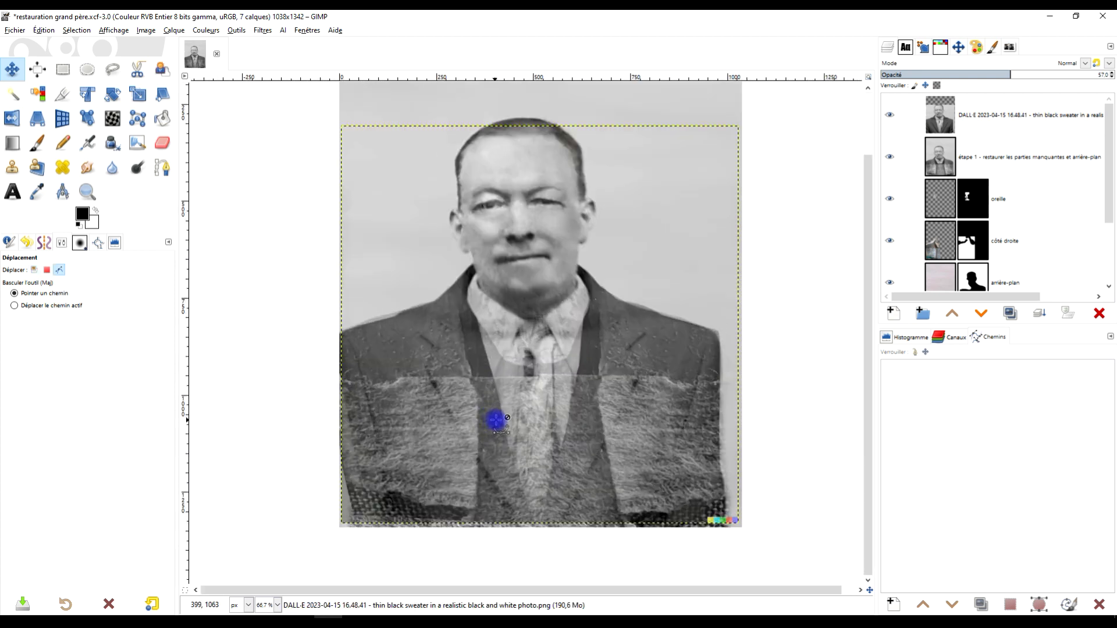
{"action": "scroll", "coordinate": [692, 387], "scroll_direction": "down", "scroll_amount": 2}
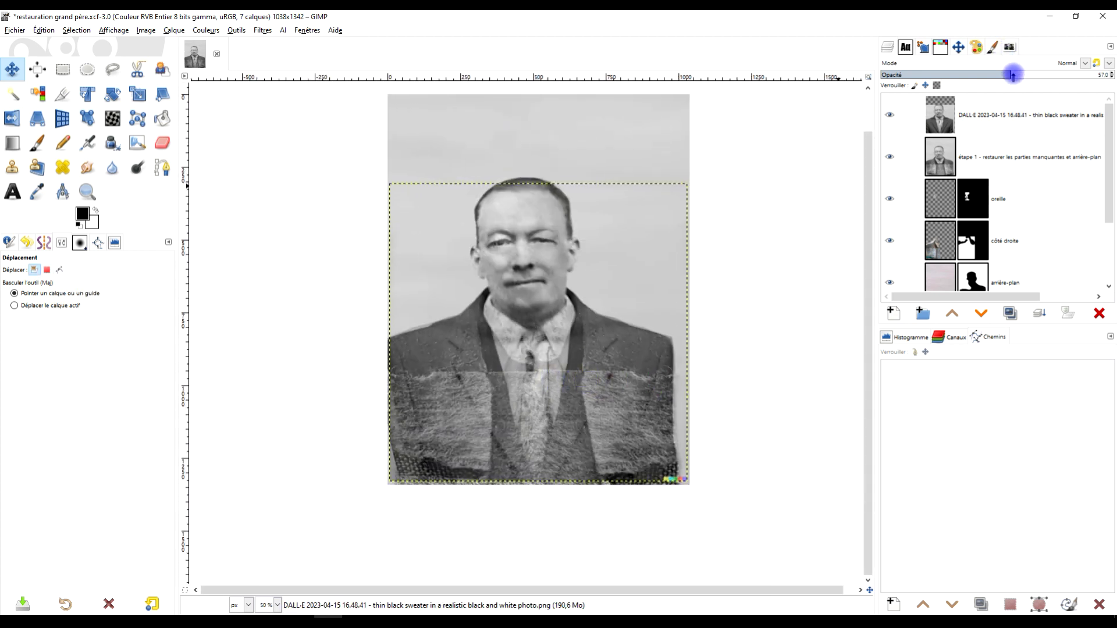
Set the suit layer's opacity to 100 and outline the jacket half on the image's left side with a freehand selection
{"action": "left_click_drag", "start_coordinate": [1030, 71], "coordinate": [1109, 57]}
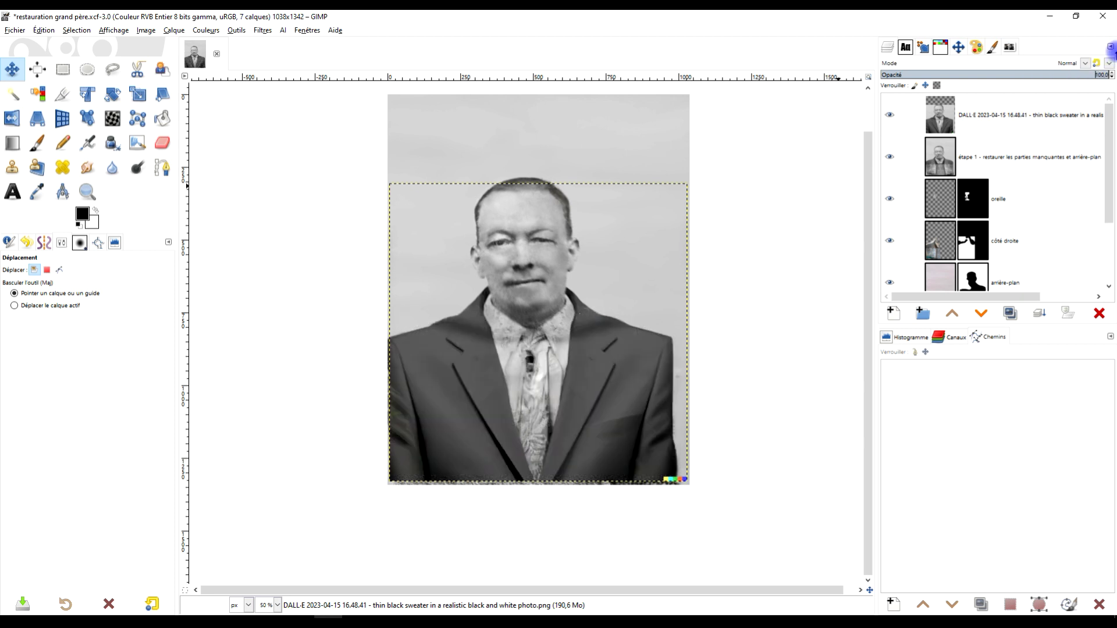
{"action": "scroll", "coordinate": [478, 370], "scroll_direction": "up", "scroll_amount": 1}
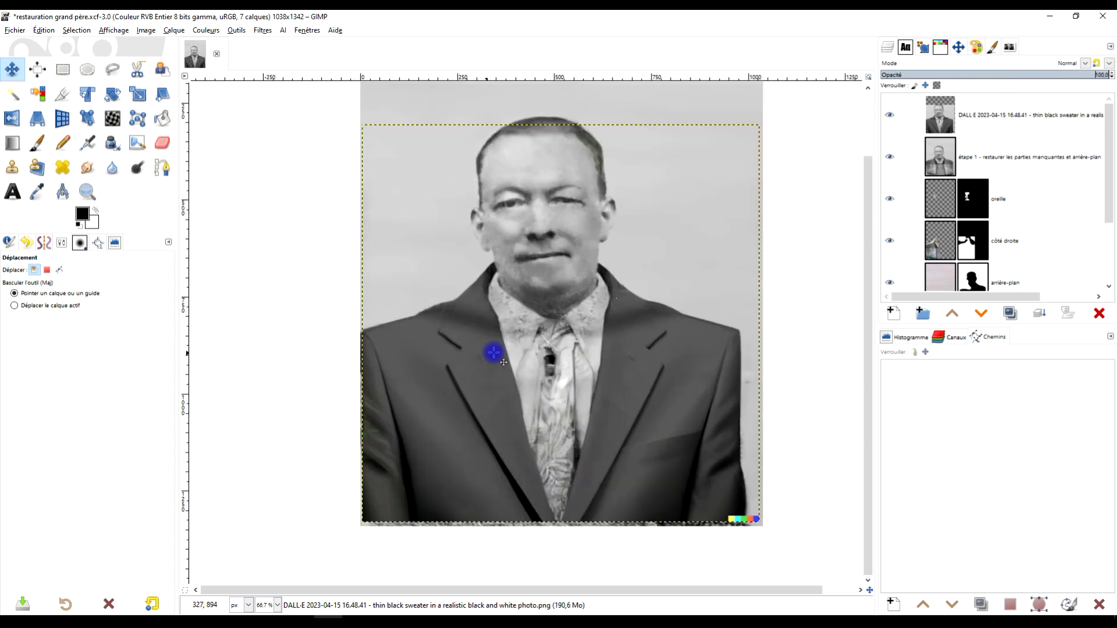
{"action": "left_click", "coordinate": [112, 71]}
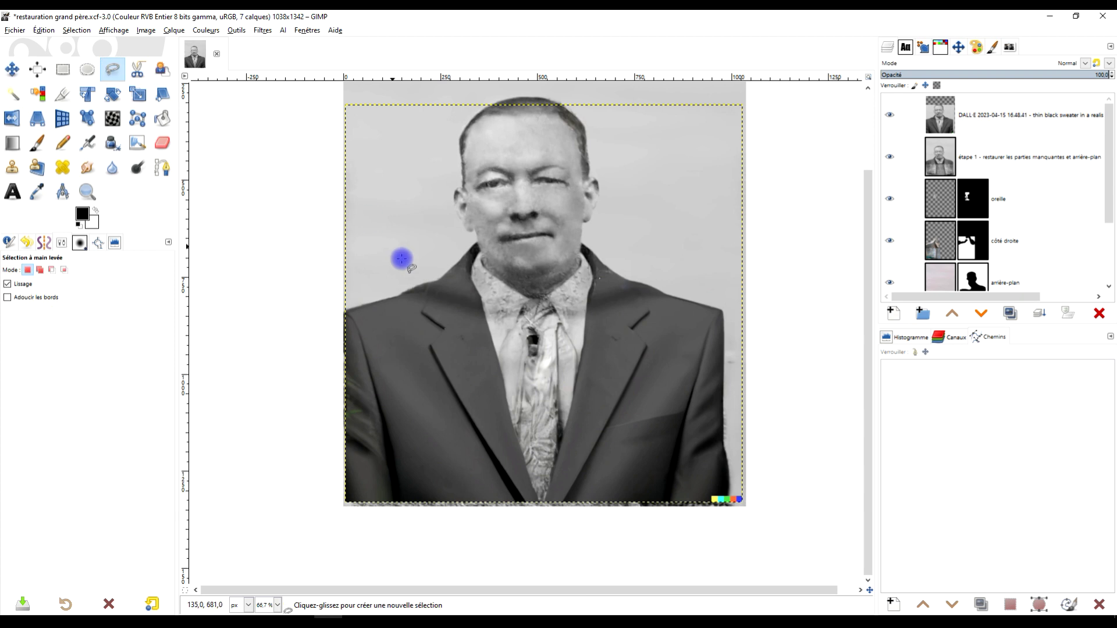
{"action": "scroll", "coordinate": [412, 258], "scroll_direction": "up", "scroll_amount": 1}
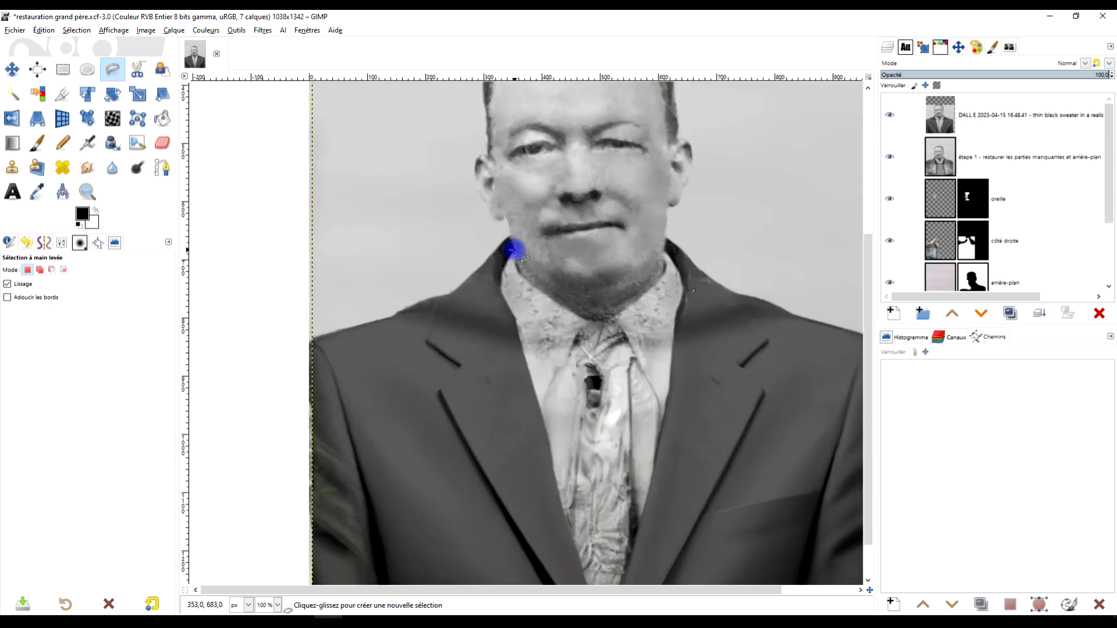
{"action": "left_click", "coordinate": [514, 250]}
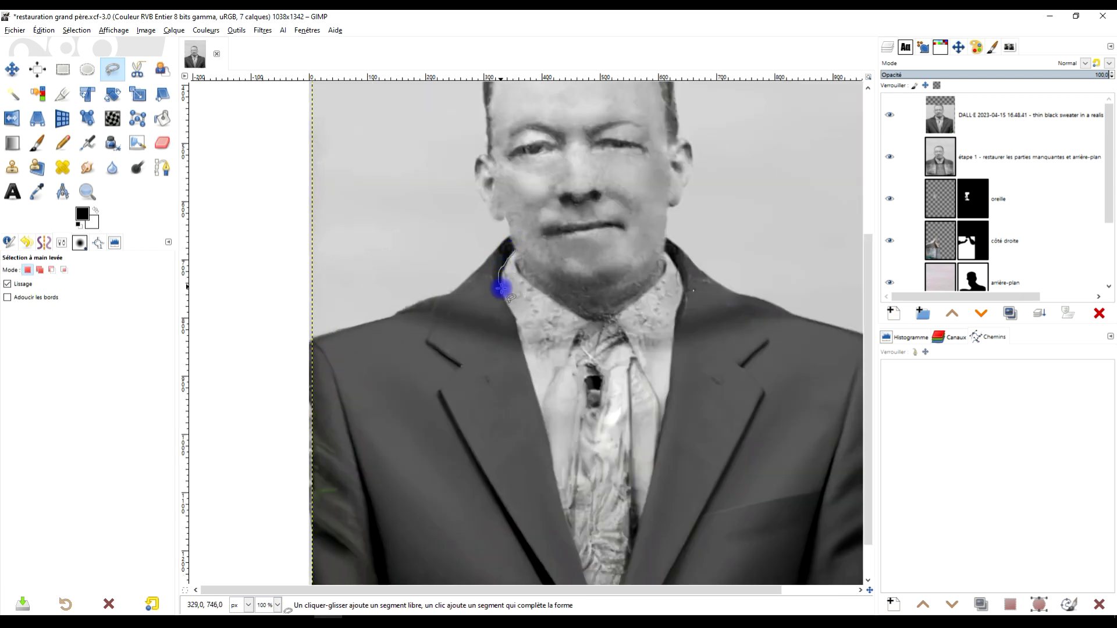
{"action": "scroll", "coordinate": [590, 451], "scroll_direction": "down", "scroll_amount": 5}
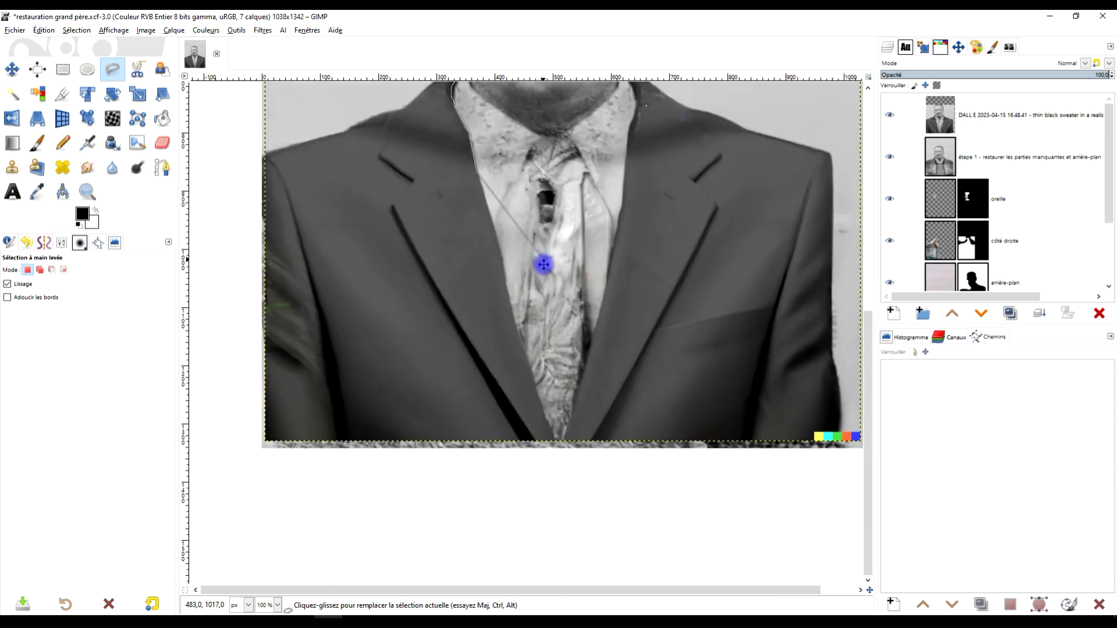
{"action": "left_click", "coordinate": [557, 447]}
{"action": "left_click", "coordinate": [232, 452]}
{"action": "key", "text": "space"}
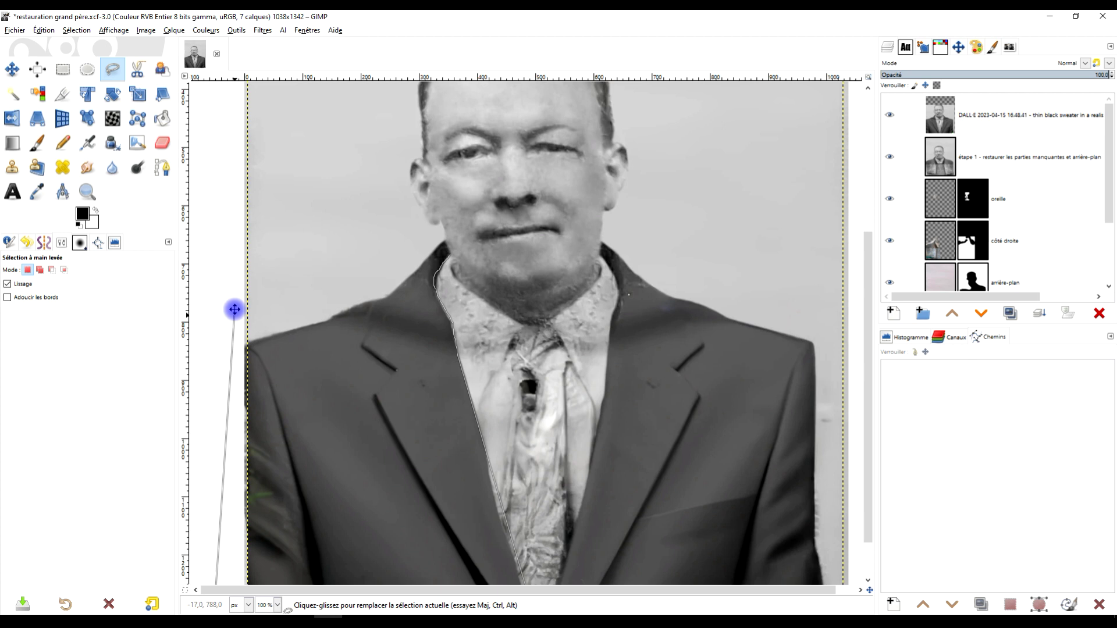
{"action": "left_click", "coordinate": [231, 334]}
{"action": "left_click", "coordinate": [295, 321]}
{"action": "left_click", "coordinate": [385, 281]}
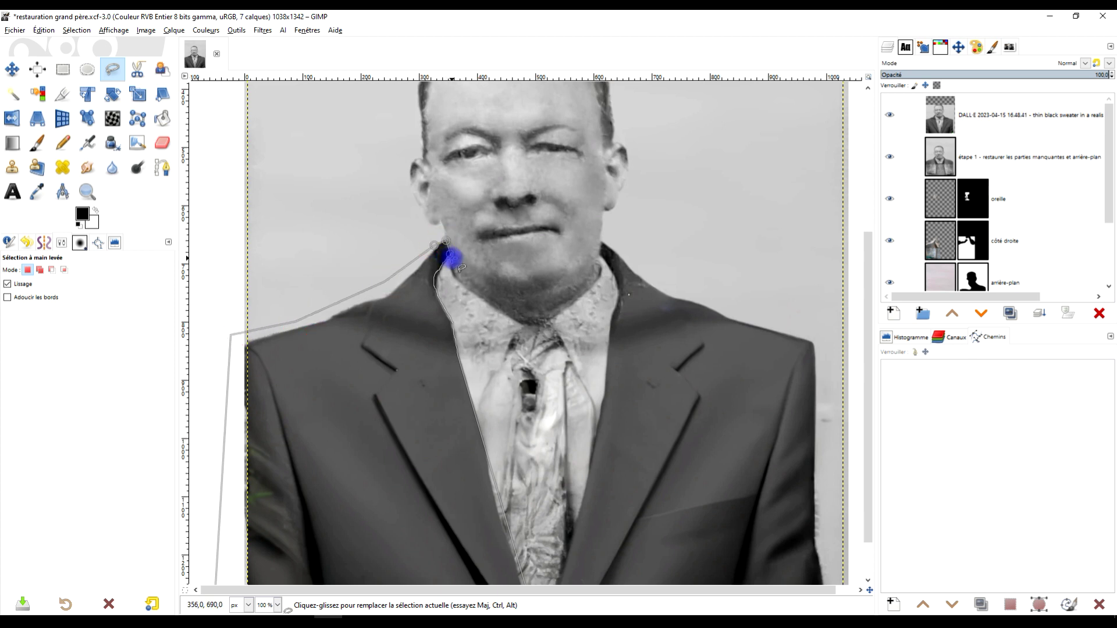
{"action": "key", "text": "Return"}
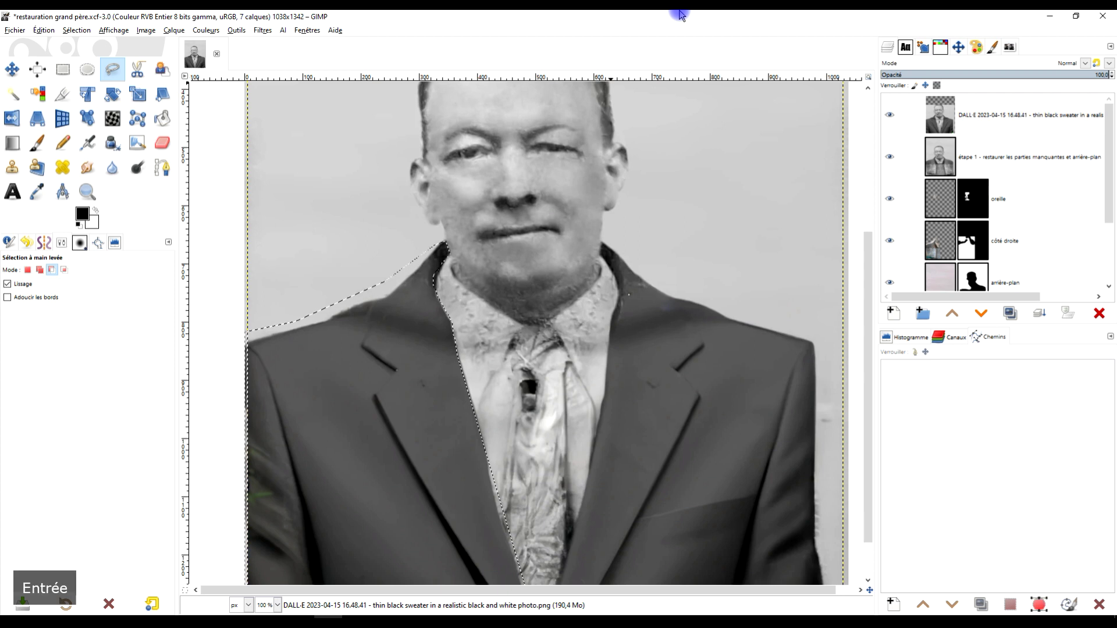
Copy the selected jacket half into a new layer and hide the full DALL-E suit layer beneath it
{"action": "key", "text": "ctrl+c"}
{"action": "key", "text": "ctrl+v"}
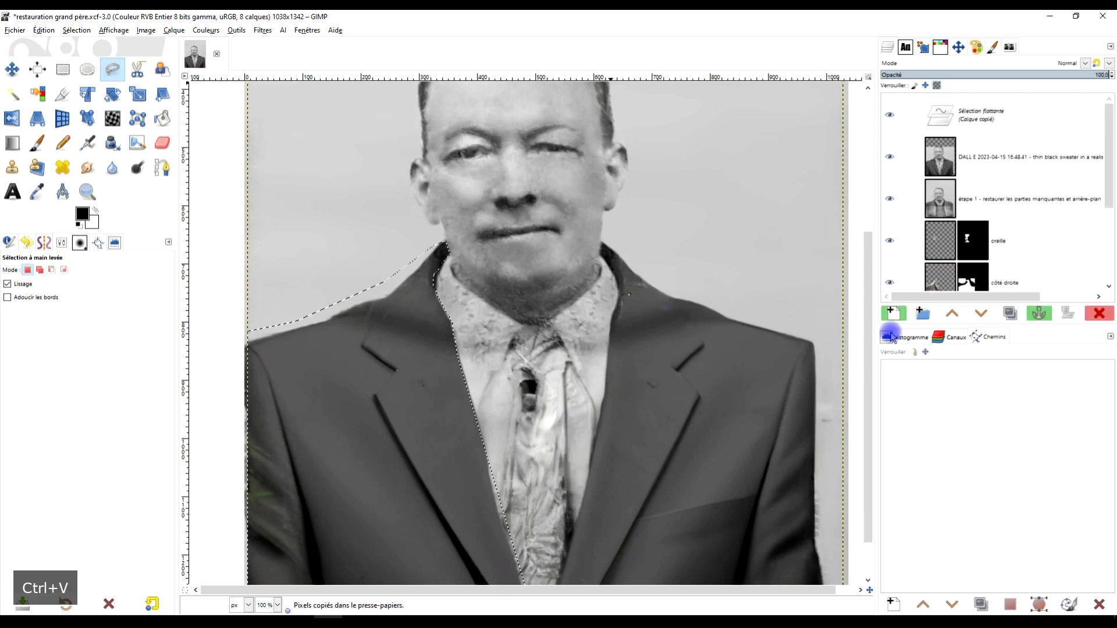
{"action": "left_click", "coordinate": [893, 313]}
{"action": "left_click", "coordinate": [903, 157]}
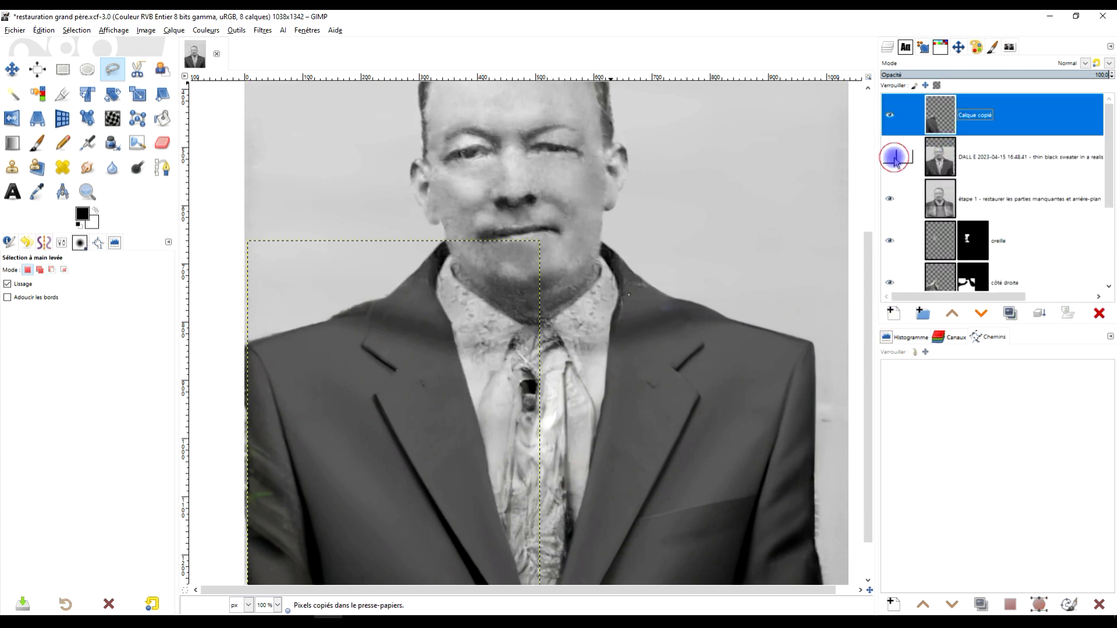
{"action": "scroll", "coordinate": [543, 319], "scroll_direction": "down", "scroll_amount": 3}
{"action": "scroll", "coordinate": [449, 395], "scroll_direction": "up", "scroll_amount": 3}
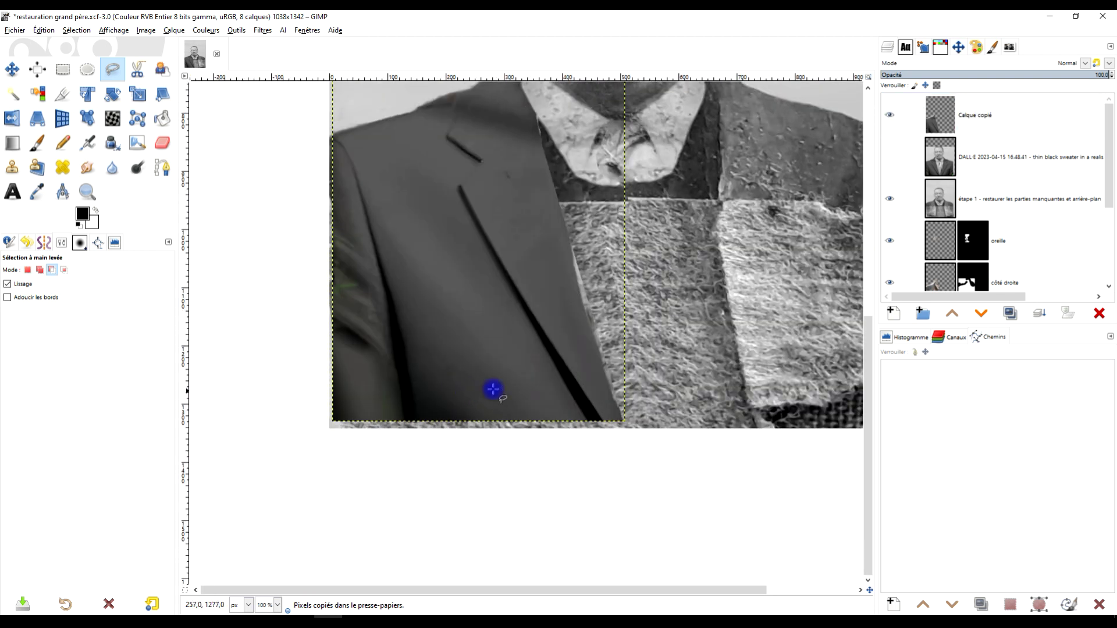
{"action": "scroll", "coordinate": [589, 401], "scroll_direction": "down", "scroll_amount": 2}
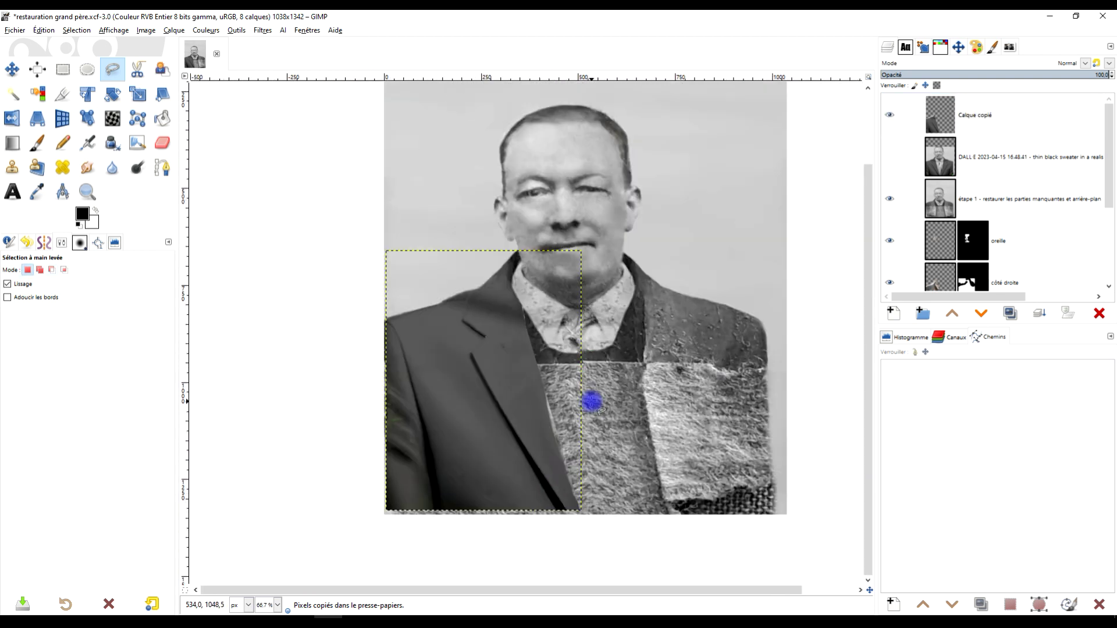
{"action": "scroll", "coordinate": [578, 405], "scroll_direction": "up", "scroll_amount": 2}
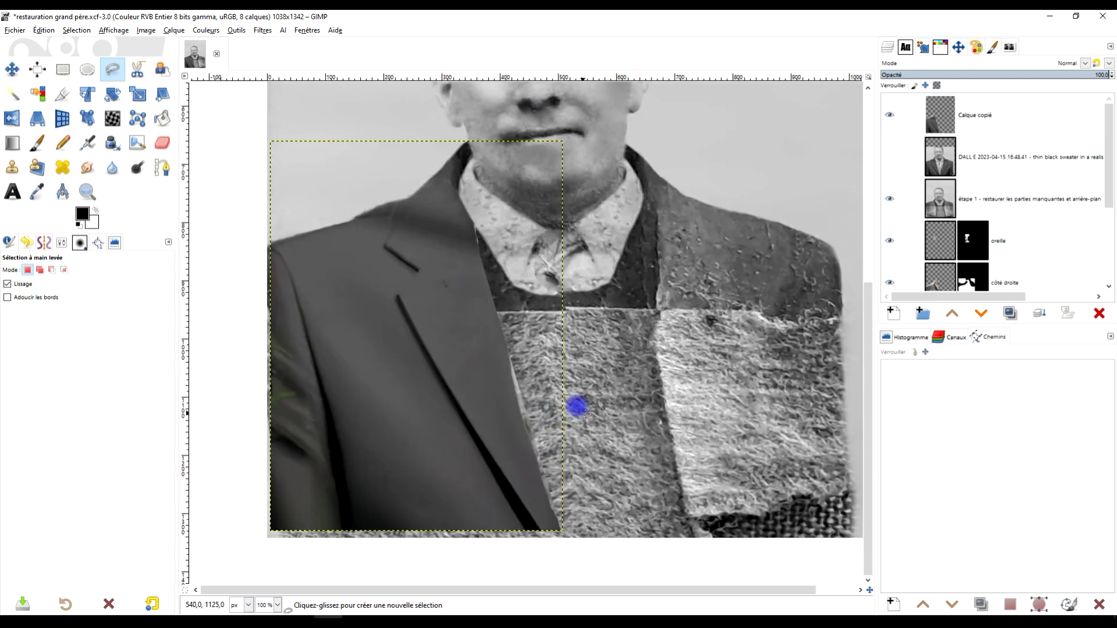
Distort the copied jacket half with the Perspective tool so its shoulder and lapel follow the original jacket underneath
{"action": "left_click", "coordinate": [37, 118]}
{"action": "left_click", "coordinate": [393, 323]}
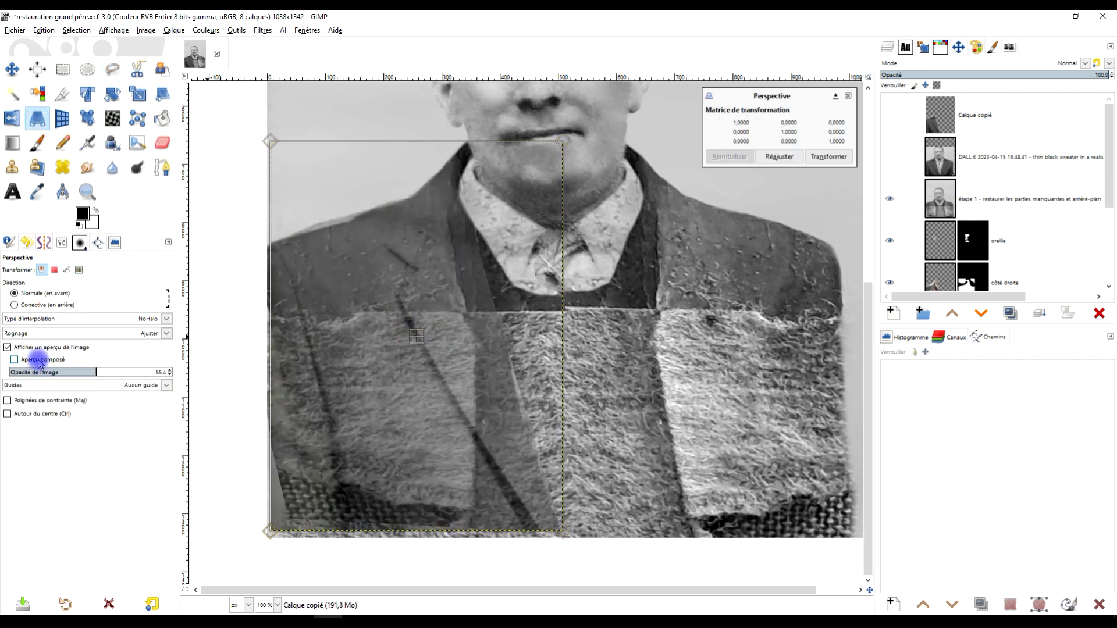
{"action": "left_click_drag", "start_coordinate": [564, 531], "coordinate": [501, 532]}
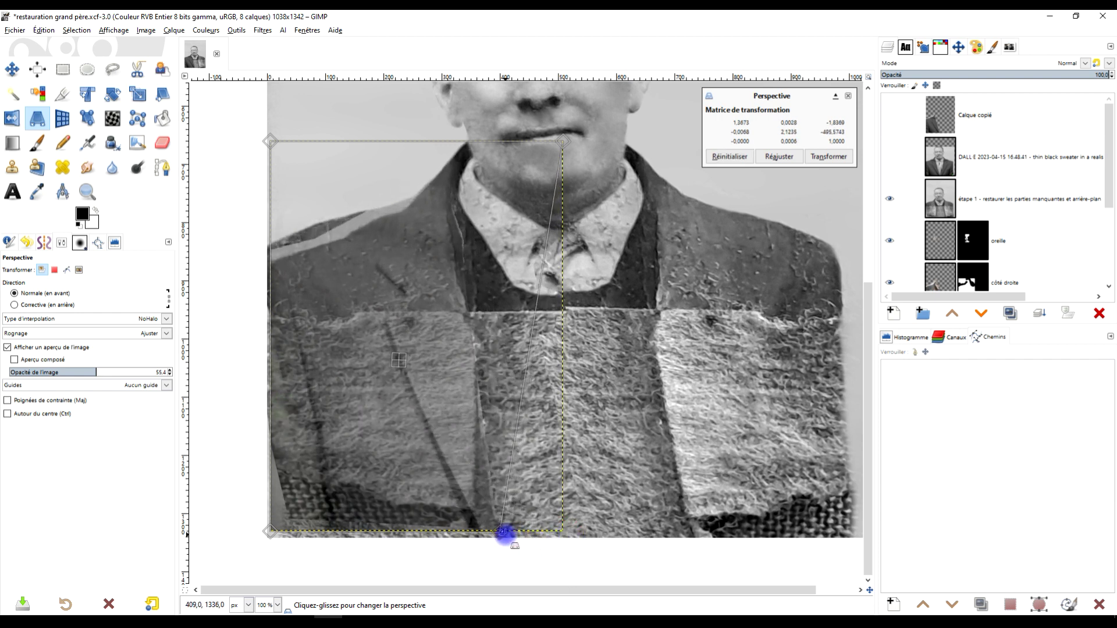
{"action": "left_click_drag", "start_coordinate": [266, 138], "coordinate": [263, 103]}
{"action": "mouse_move", "coordinate": [268, 531]}
{"action": "left_mouse_down"}
{"action": "mouse_move", "coordinate": [260, 549]}
{"action": "mouse_move", "coordinate": [250, 543]}
{"action": "mouse_move", "coordinate": [258, 538]}
{"action": "left_mouse_up"}
{"action": "left_click_drag", "start_coordinate": [501, 535], "coordinate": [506, 552]}
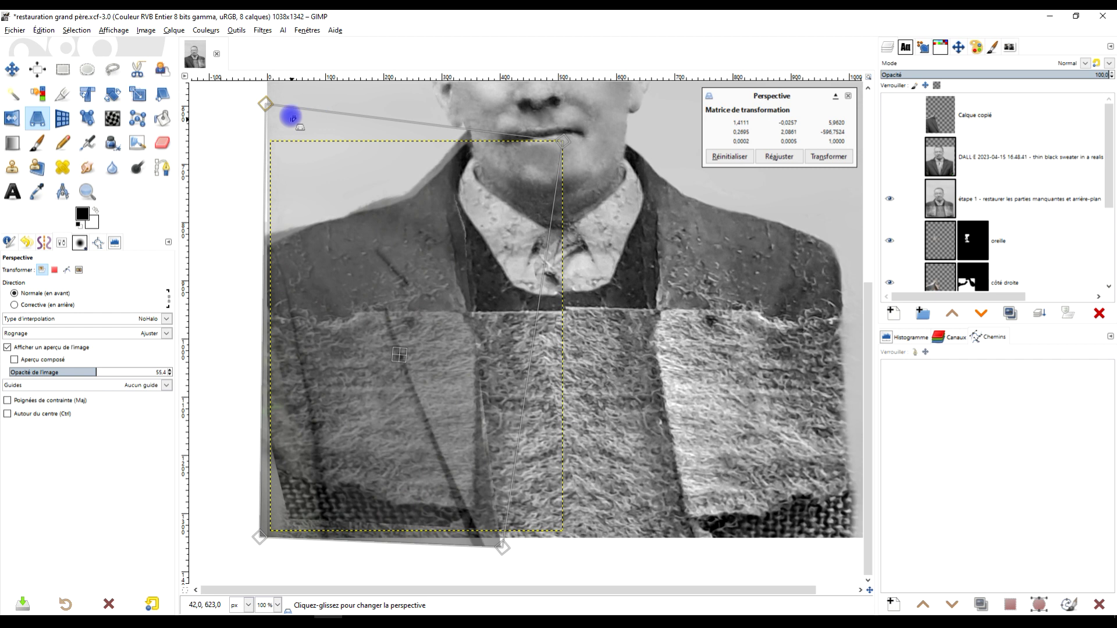
{"action": "left_click_drag", "start_coordinate": [256, 103], "coordinate": [263, 119]}
{"action": "left_click_drag", "start_coordinate": [570, 144], "coordinate": [560, 153]}
{"action": "left_click", "coordinate": [828, 157]}
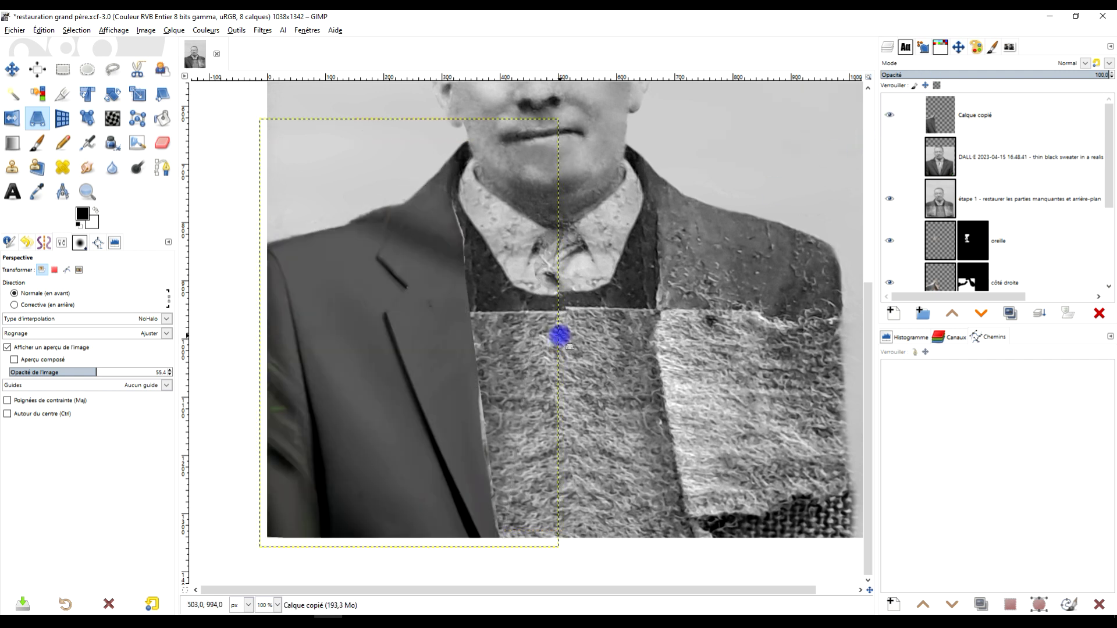
Make the full DALL-E suit layer active and visible again
{"action": "scroll", "coordinate": [559, 336], "scroll_direction": "down", "scroll_amount": 2}
{"action": "scroll", "coordinate": [571, 367], "scroll_direction": "up", "scroll_amount": 1}
{"action": "mouse_move", "coordinate": [570, 366]}
{"action": "left_mouse_down"}
{"action": "mouse_move", "coordinate": [521, 353]}
{"action": "mouse_move", "coordinate": [526, 370]}
{"action": "left_mouse_up"}
{"action": "left_click", "coordinate": [911, 169]}
{"action": "left_click", "coordinate": [946, 168]}
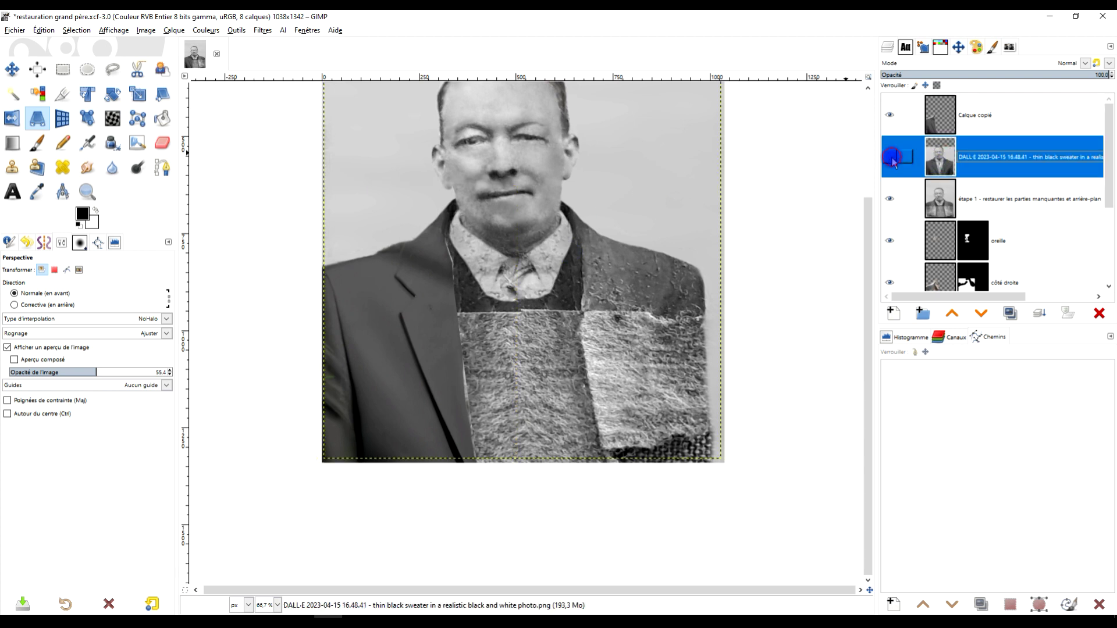
{"action": "left_click", "coordinate": [890, 157]}
{"action": "left_click_drag", "start_coordinate": [672, 341], "coordinate": [586, 364]}
{"action": "scroll", "coordinate": [553, 332], "scroll_direction": "up", "scroll_amount": 2}
{"action": "scroll", "coordinate": [546, 327], "scroll_direction": "down", "scroll_amount": 2}
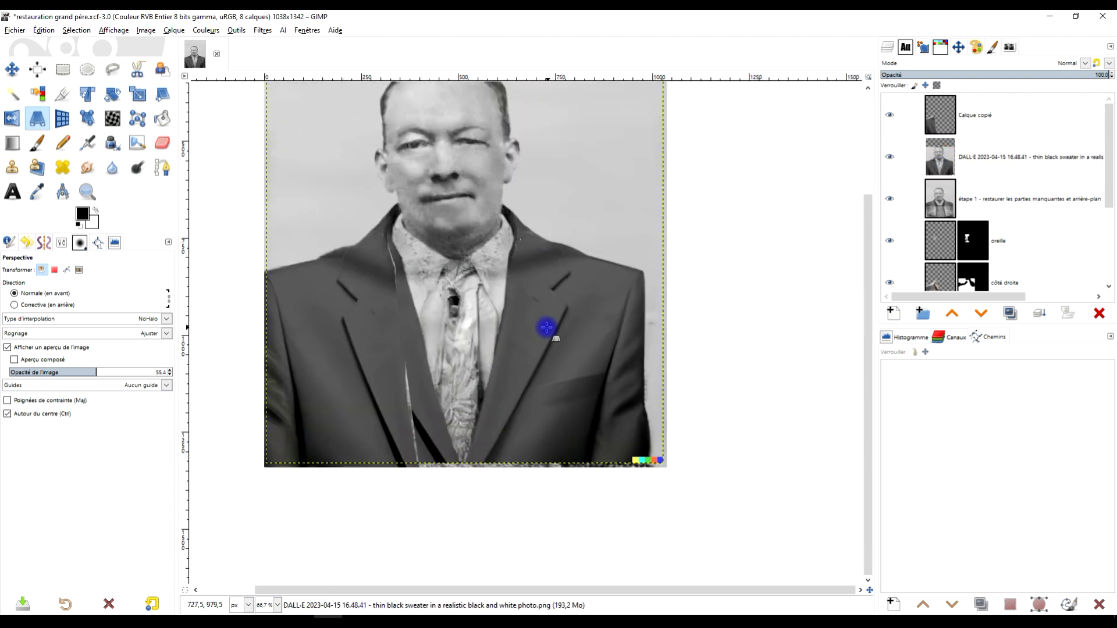
{"action": "scroll", "coordinate": [546, 328], "scroll_direction": "up", "scroll_amount": 1, "text": "ctrl"}
{"action": "left_click_drag", "start_coordinate": [602, 378], "coordinate": [591, 393]}
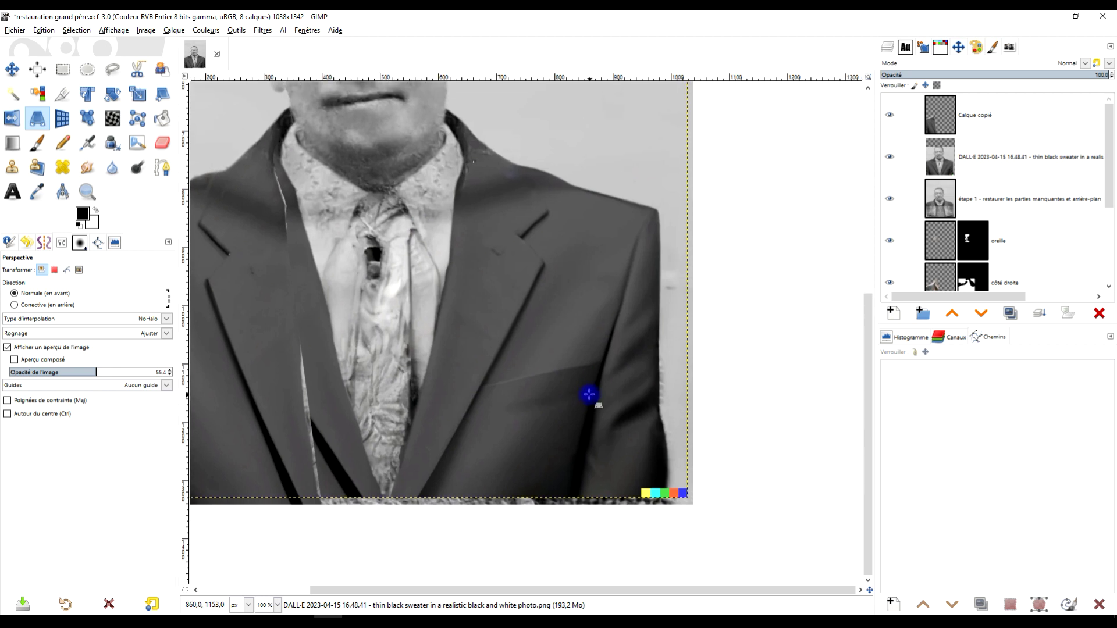
Outline the other jacket half with a freehand selection, following the collar, lapel edge, sleeve and shoulder
{"action": "left_click", "coordinate": [112, 70]}
{"action": "left_click", "coordinate": [446, 110]}
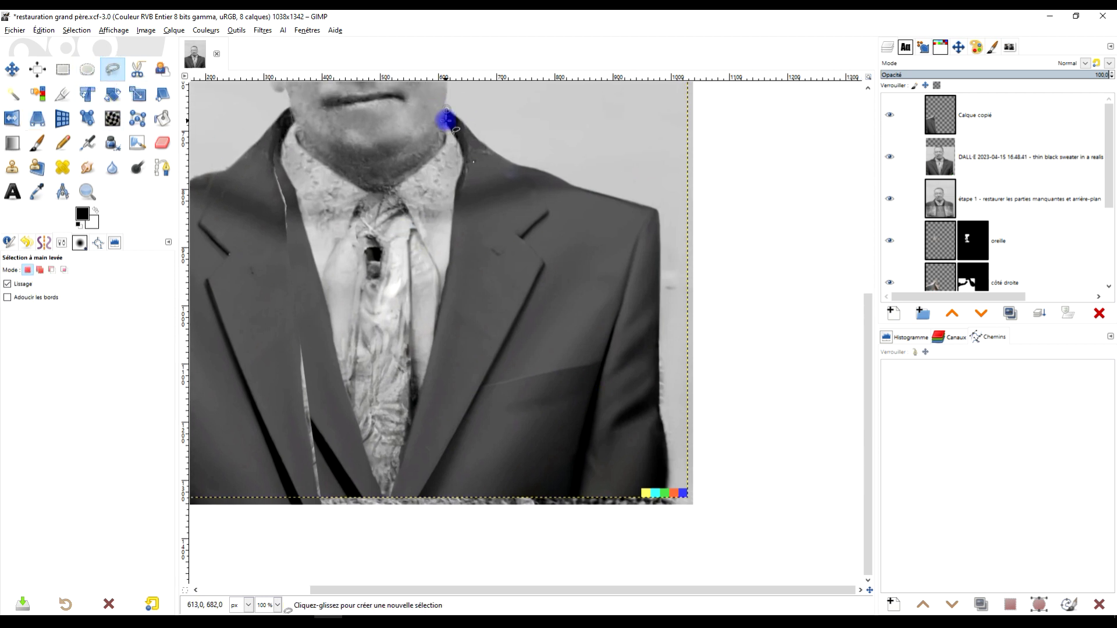
{"action": "left_click", "coordinate": [459, 143]}
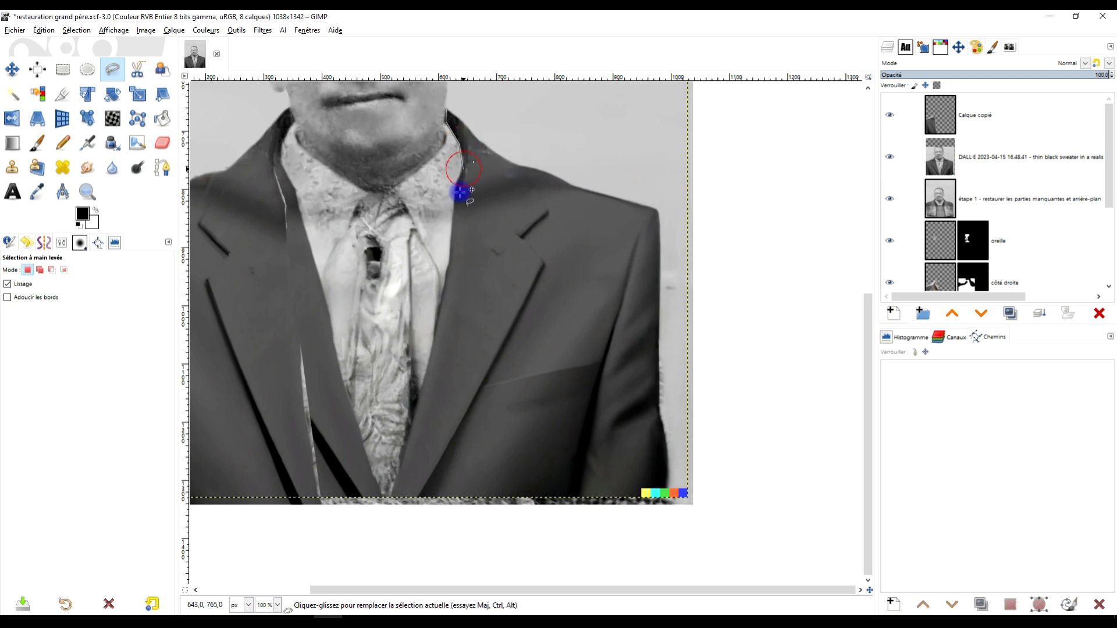
{"action": "left_click_drag", "start_coordinate": [453, 195], "coordinate": [452, 280]}
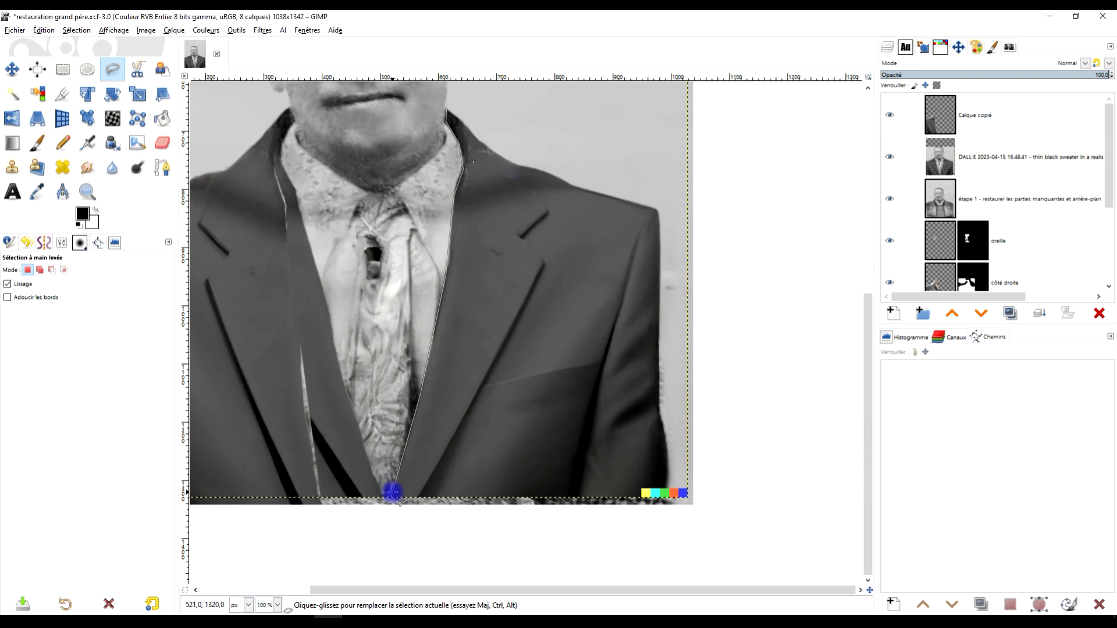
{"action": "left_click", "coordinate": [735, 536]}
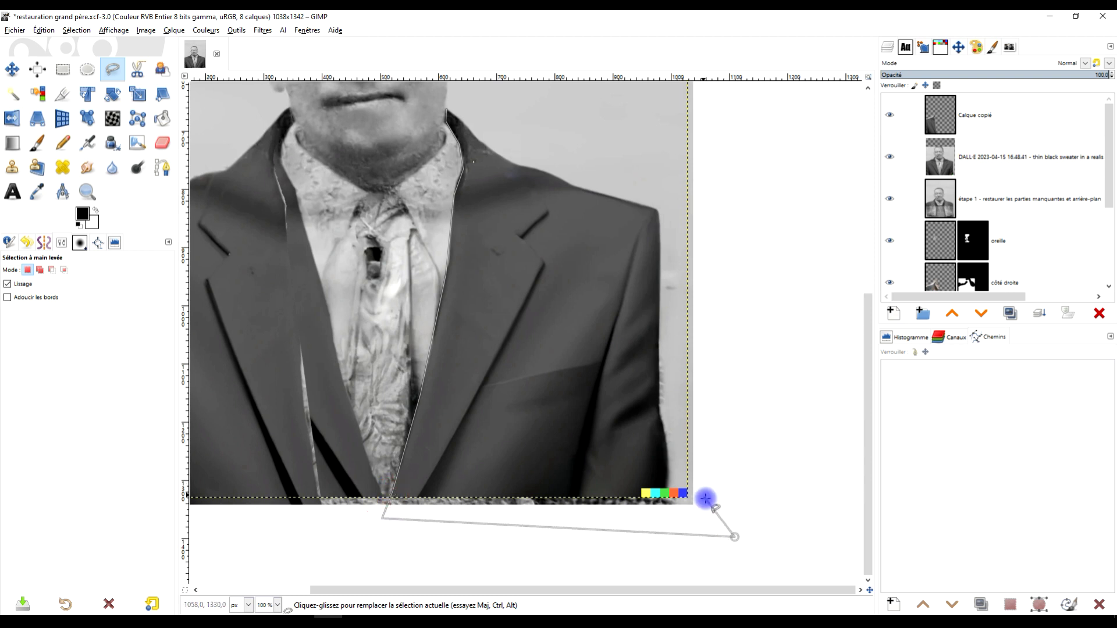
{"action": "mouse_move", "coordinate": [666, 475]}
{"action": "left_mouse_down"}
{"action": "mouse_move", "coordinate": [675, 396]}
{"action": "mouse_move", "coordinate": [660, 415]}
{"action": "mouse_move", "coordinate": [669, 327]}
{"action": "mouse_move", "coordinate": [659, 301]}
{"action": "mouse_move", "coordinate": [685, 205]}
{"action": "mouse_move", "coordinate": [665, 222]}
{"action": "mouse_move", "coordinate": [646, 182]}
{"action": "mouse_move", "coordinate": [556, 161]}
{"action": "mouse_move", "coordinate": [450, 109]}
{"action": "left_mouse_up"}
{"action": "key", "text": "Return"}
Copy the second selected jacket half and paste it as a new layer
{"action": "key", "text": "ctrl+c"}
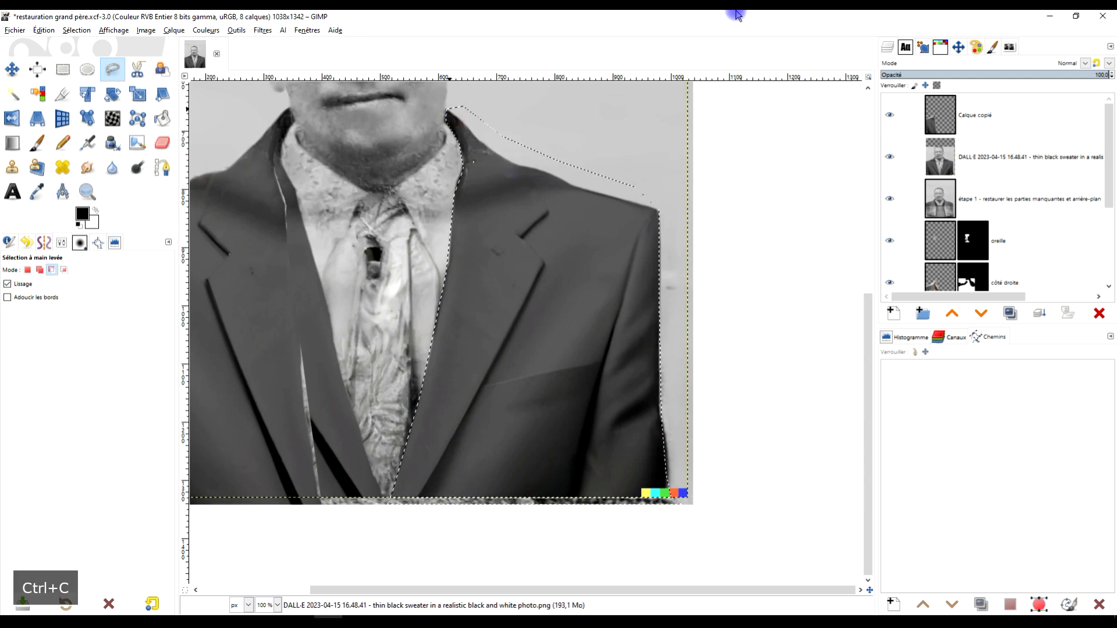
{"action": "key", "text": "ctrl+v"}
{"action": "left_click", "coordinate": [892, 320]}
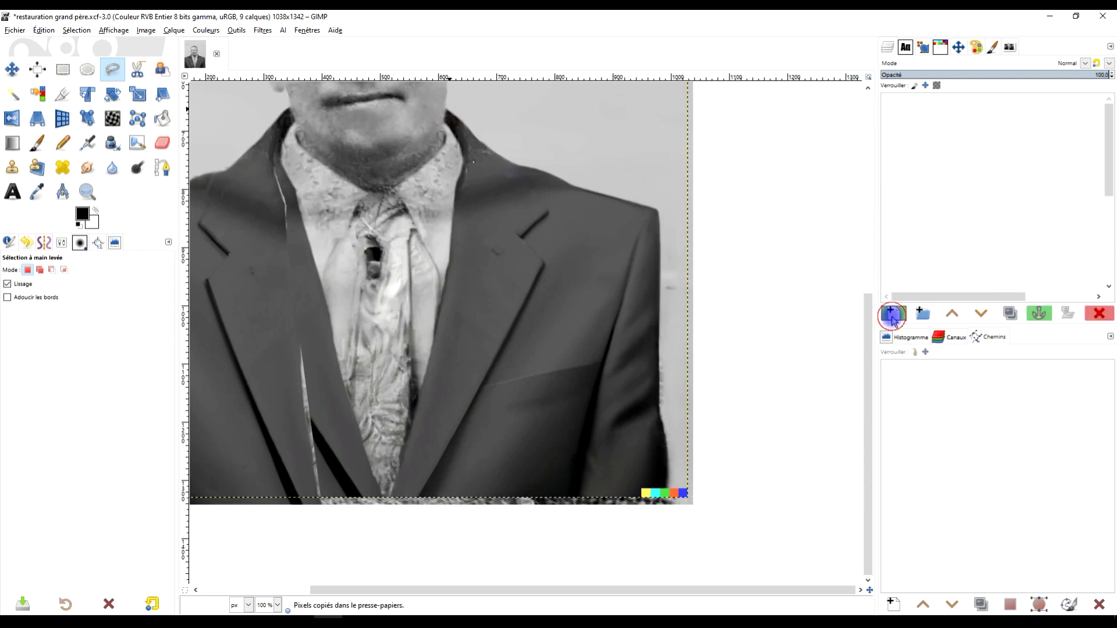
Rename the layer holding the first, perspective-adjusted jacket half to "veste droite"
{"action": "left_click", "coordinate": [981, 117]}
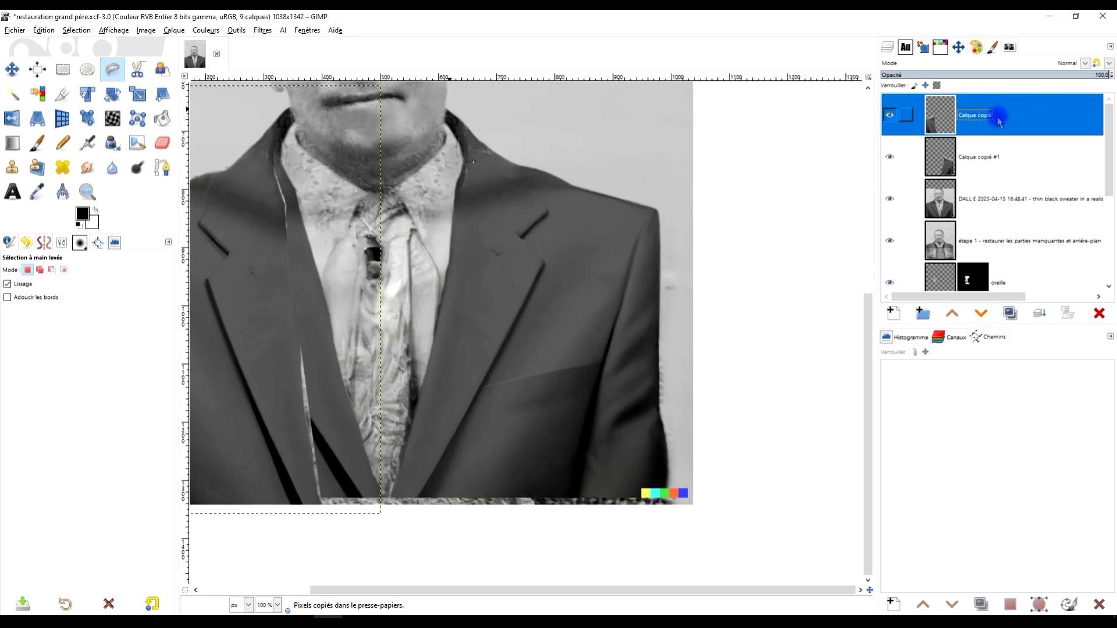
{"action": "left_click", "coordinate": [979, 115]}
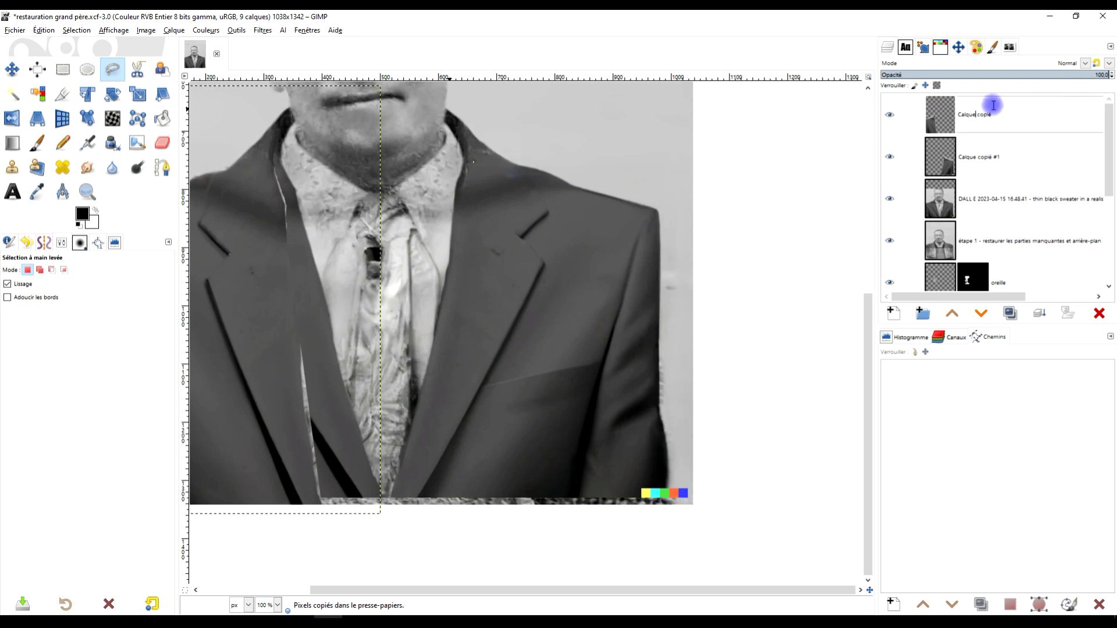
{"action": "triple_click", "coordinate": [981, 118]}
{"action": "type", "text": "vest"}
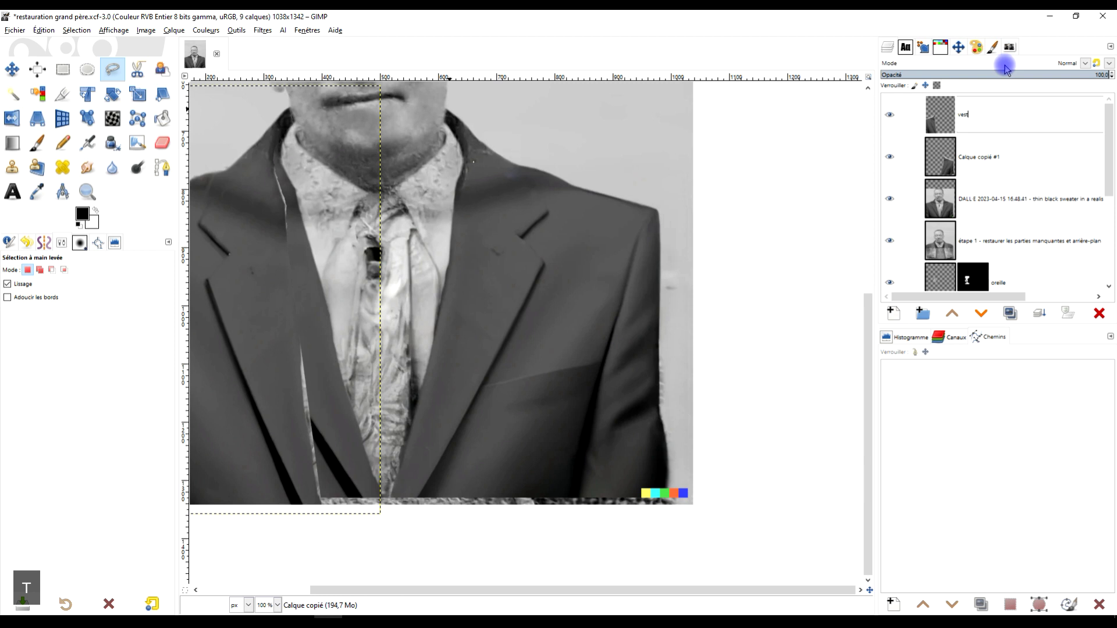
{"action": "type", "text": "e "}
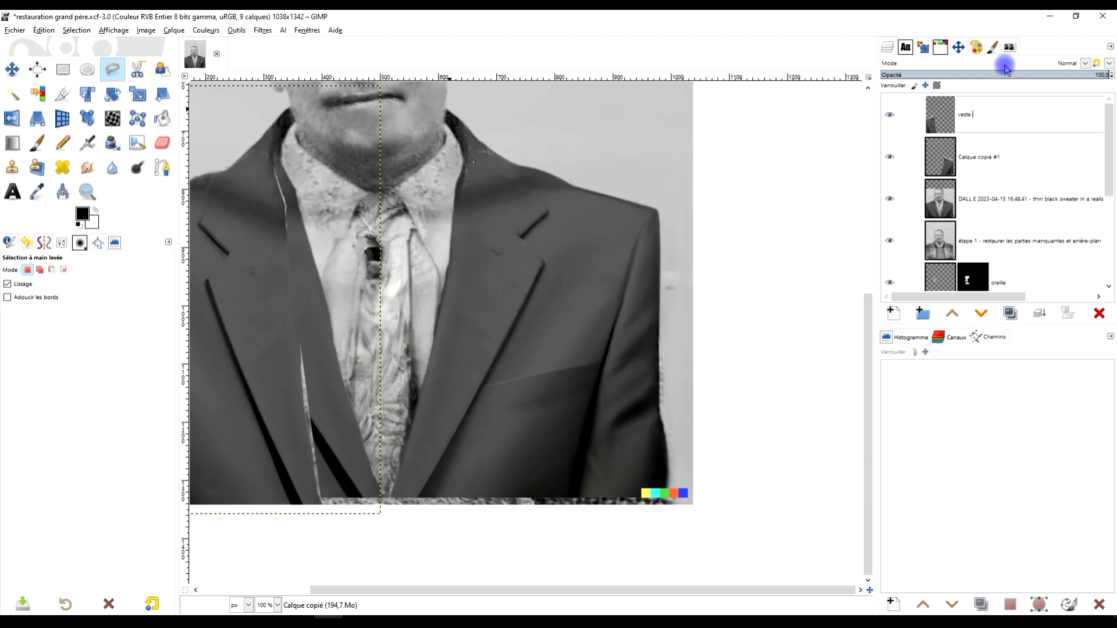
{"action": "type", "text": "droite"}
{"action": "key", "text": "Return"}
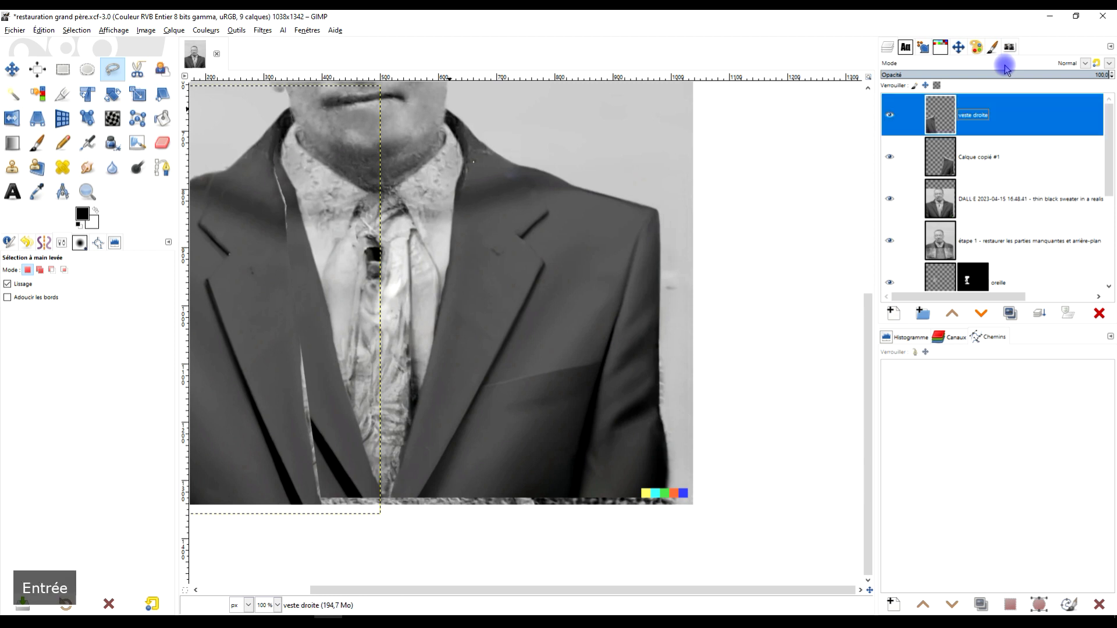
Rename the layer holding the second jacket half to "veste gauche"
{"action": "double_click", "coordinate": [989, 162]}
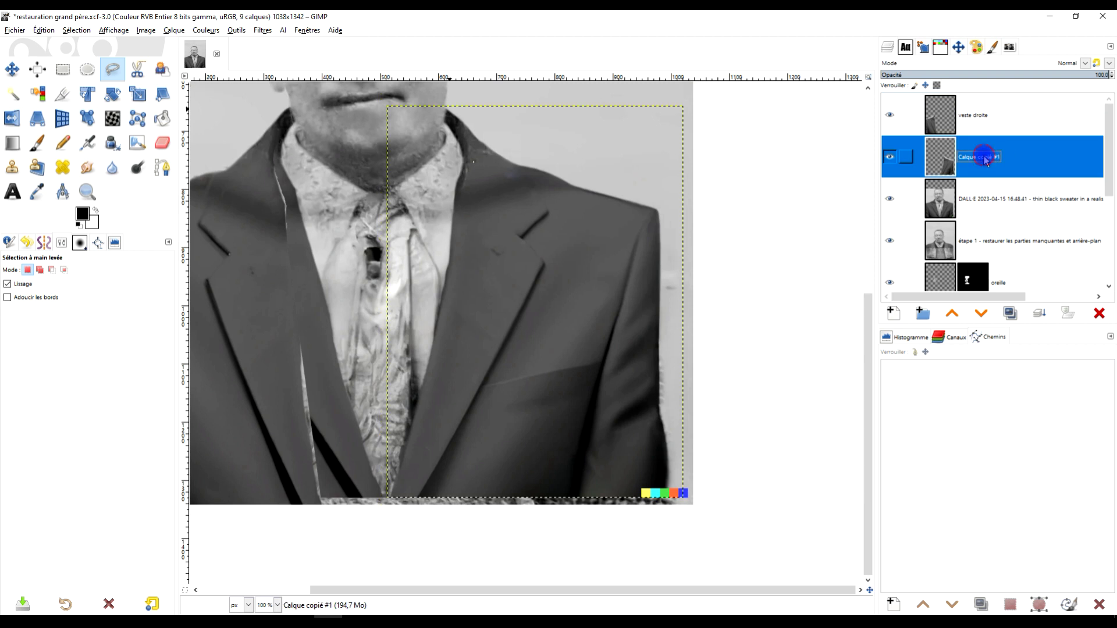
{"action": "type", "text": "veste "}
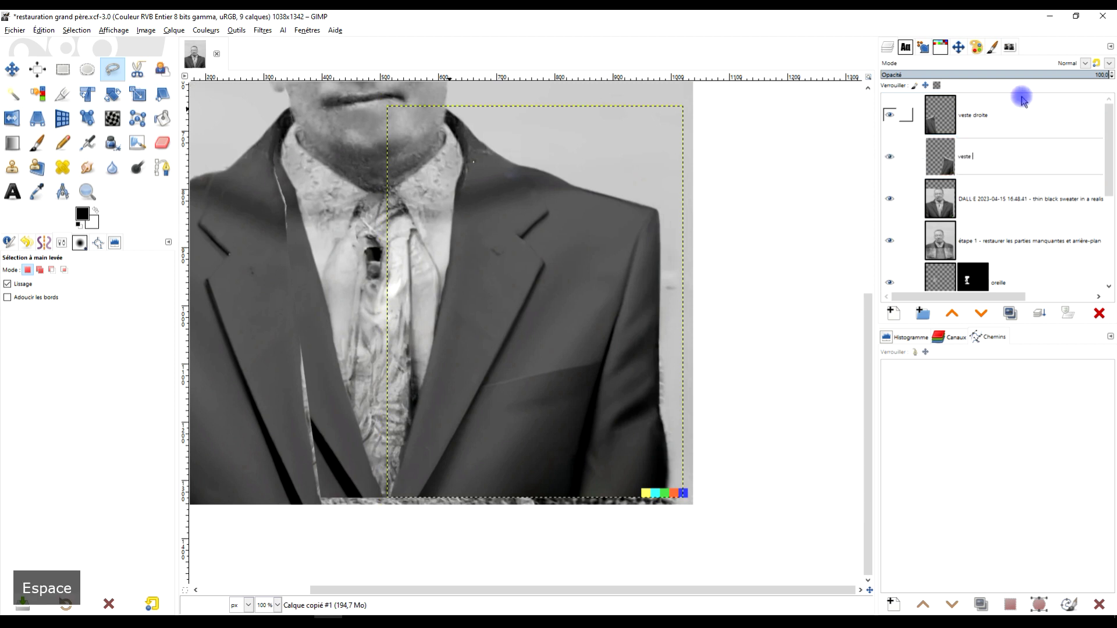
{"action": "type", "text": "gauche"}
{"action": "key", "text": "Return"}
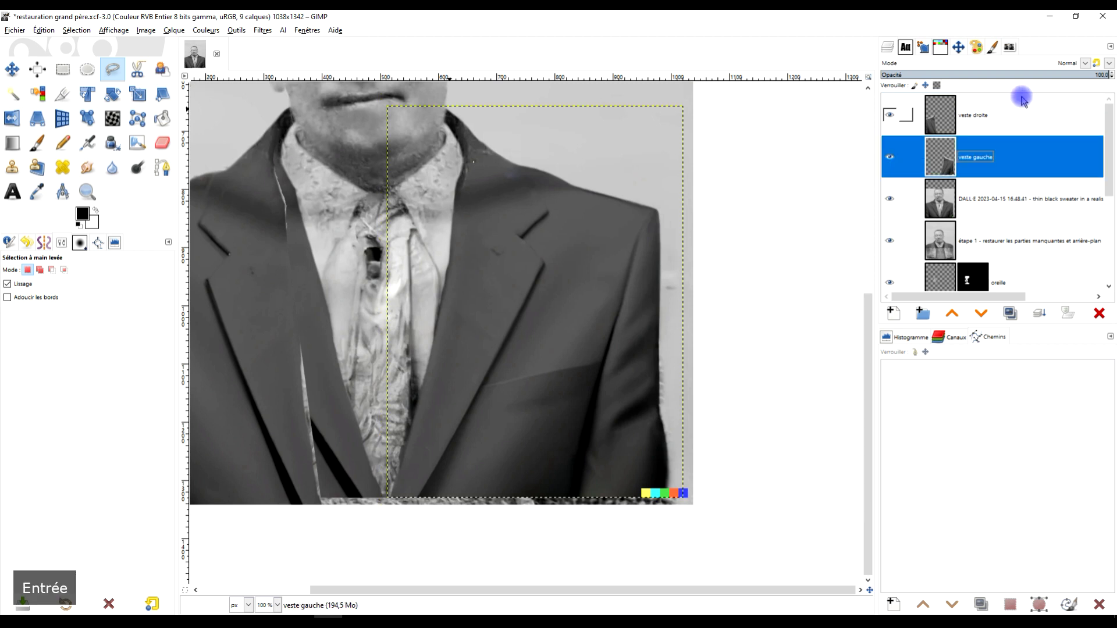
Start a Handle Transform on the "veste gauche" layer, placing handles at the collar, the shoulder tip and both lower corners of the jacket half
{"action": "left_click", "coordinate": [591, 265]}
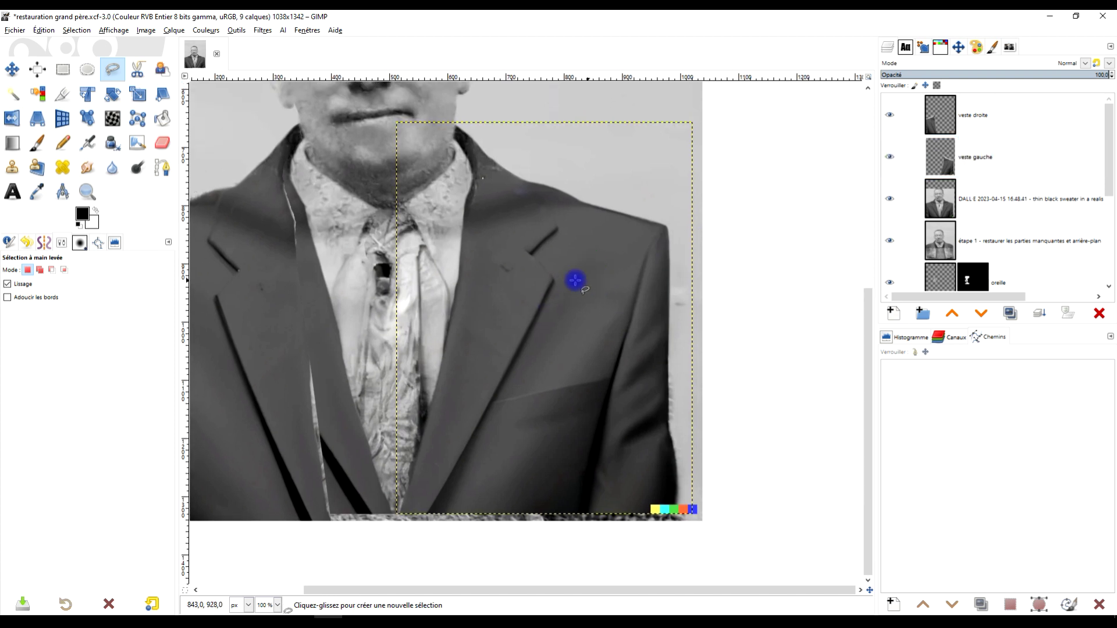
{"action": "left_click", "coordinate": [89, 120]}
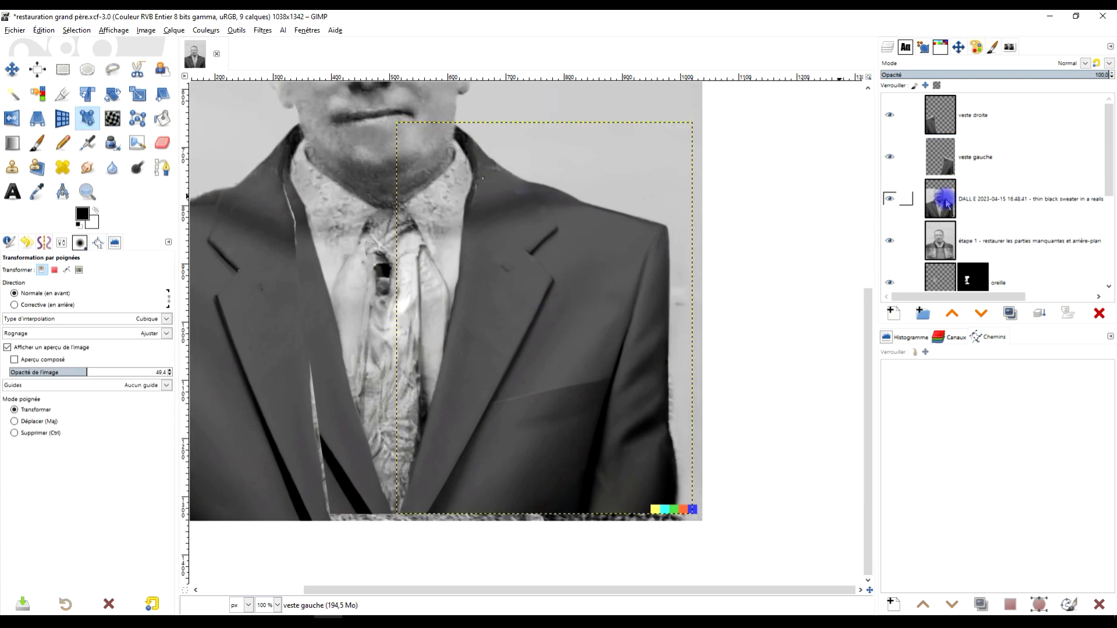
{"action": "left_click", "coordinate": [458, 134]}
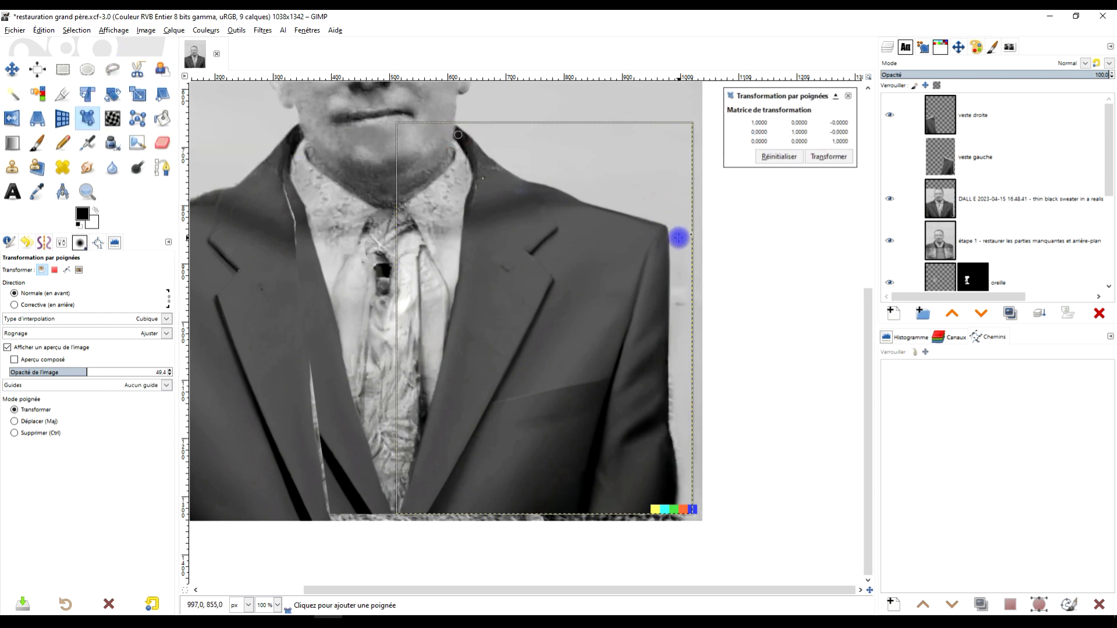
{"action": "left_click_drag", "start_coordinate": [403, 511], "coordinate": [406, 511]}
{"action": "left_click", "coordinate": [673, 503]}
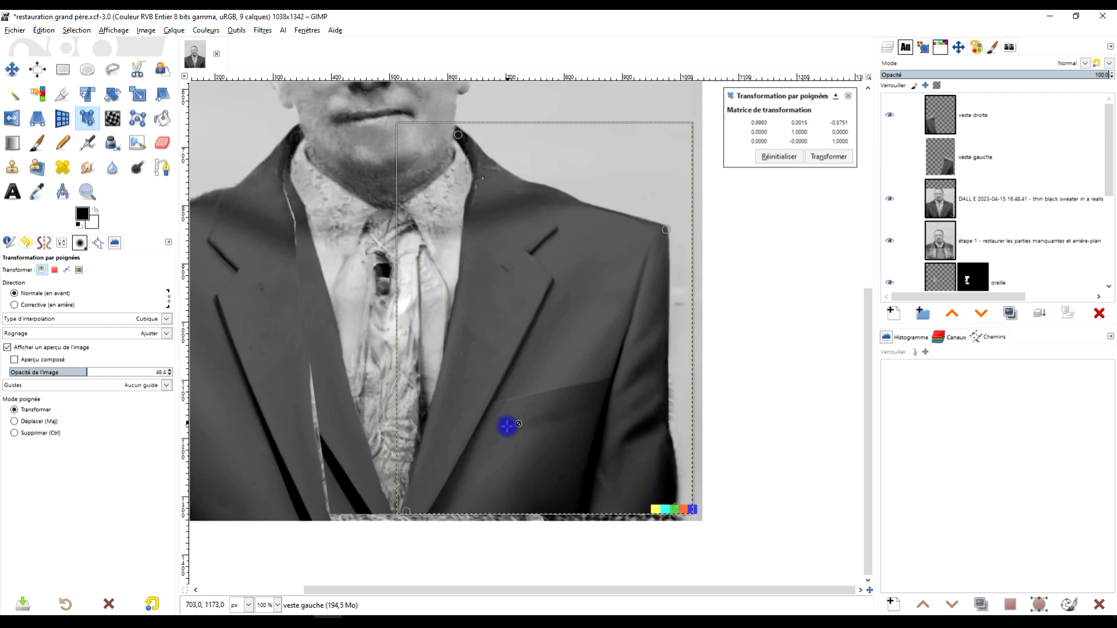
Hide the DALL·E layer, pull the lower handles outward so "veste gauche" covers the old clothing, nudge the shoulder handle, and apply the transform
{"action": "left_click_drag", "start_coordinate": [406, 512], "coordinate": [471, 530]}
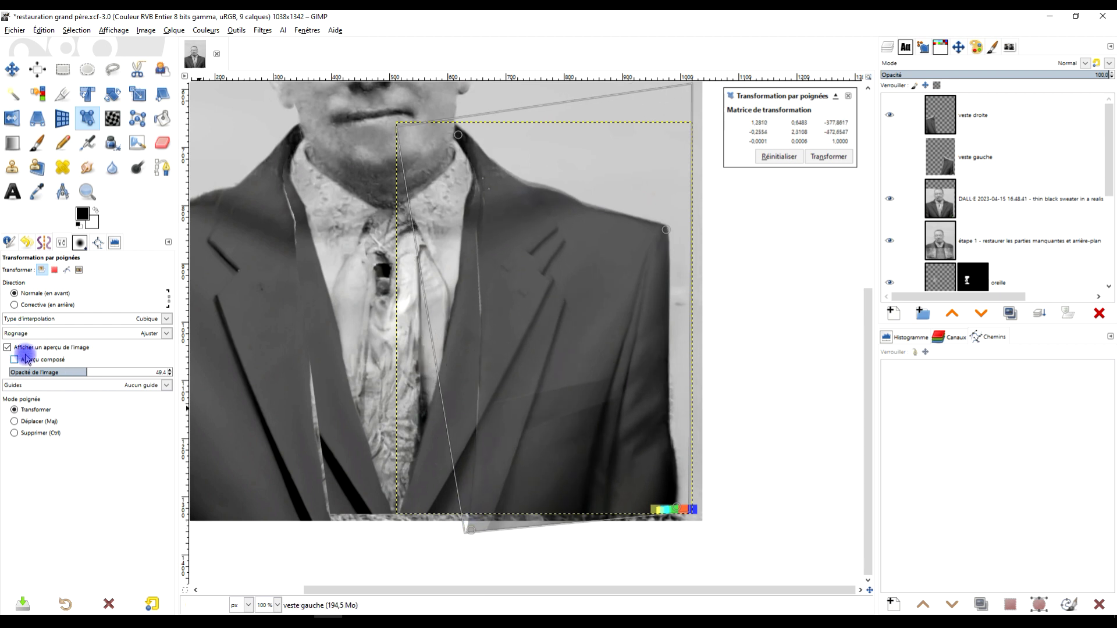
{"action": "left_click", "coordinate": [890, 198]}
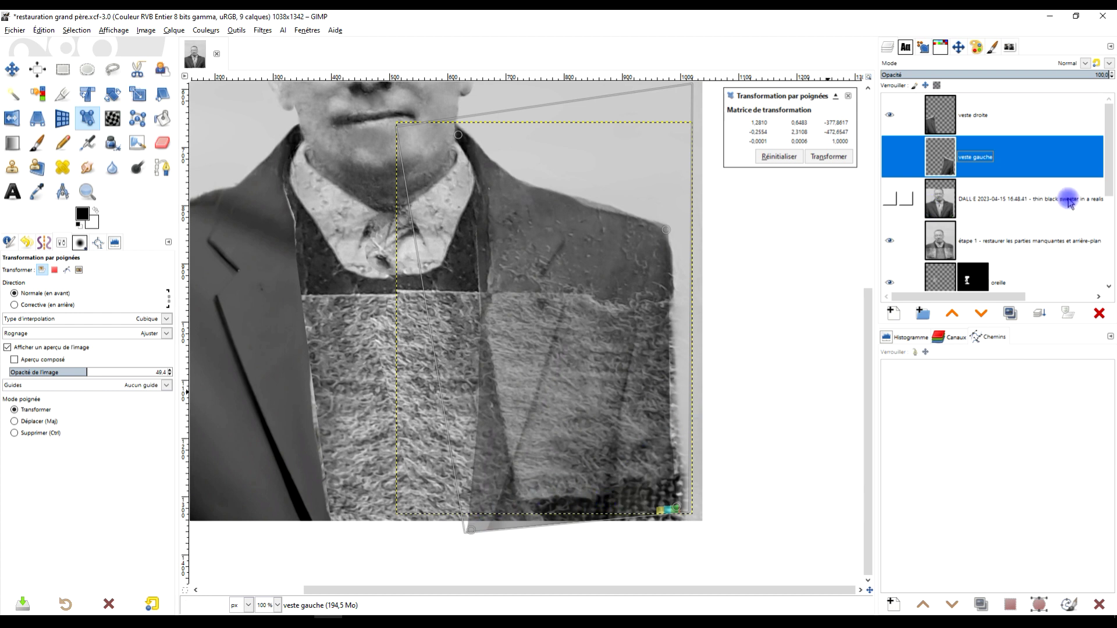
{"action": "mouse_move", "coordinate": [456, 523]}
{"action": "left_mouse_down"}
{"action": "mouse_move", "coordinate": [536, 517]}
{"action": "mouse_move", "coordinate": [459, 515]}
{"action": "mouse_move", "coordinate": [465, 522]}
{"action": "left_mouse_up"}
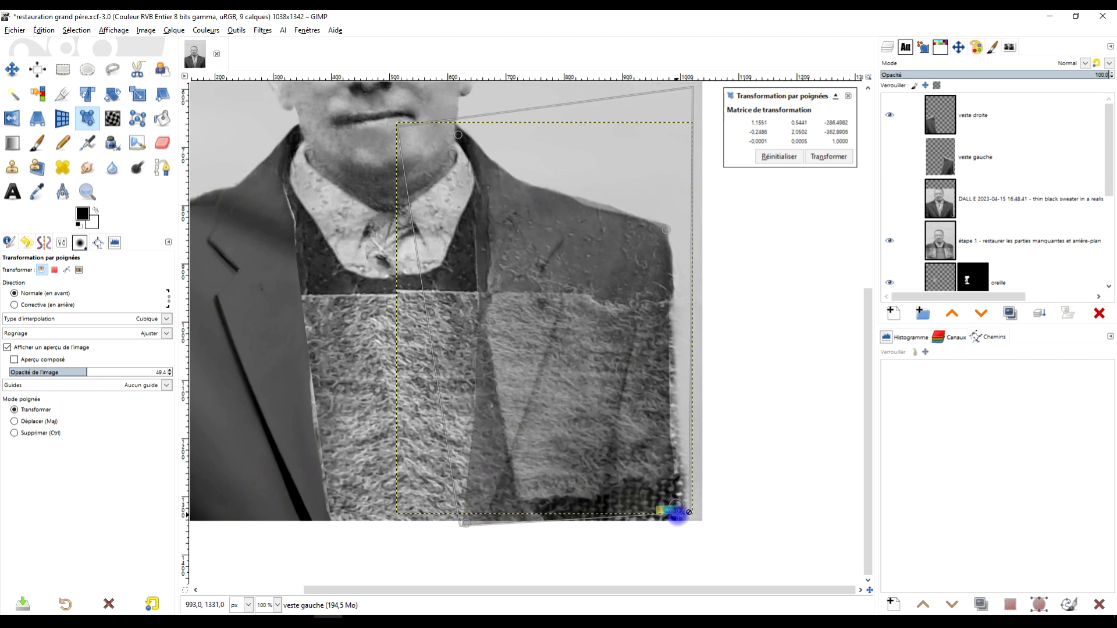
{"action": "left_click_drag", "start_coordinate": [674, 511], "coordinate": [695, 531]}
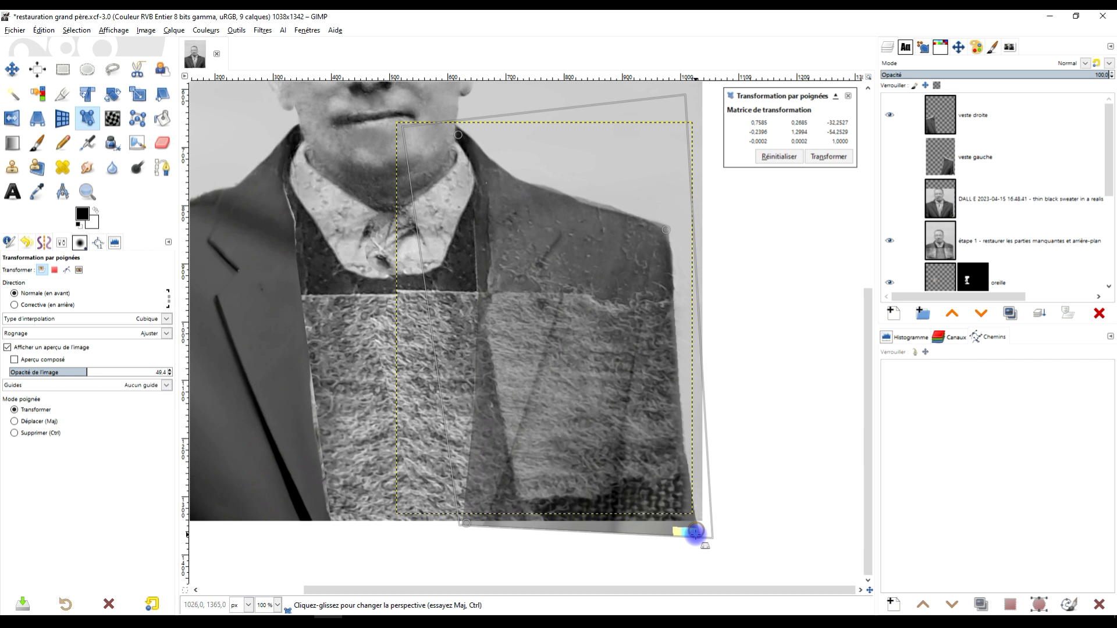
{"action": "left_click_drag", "start_coordinate": [667, 230], "coordinate": [667, 229]}
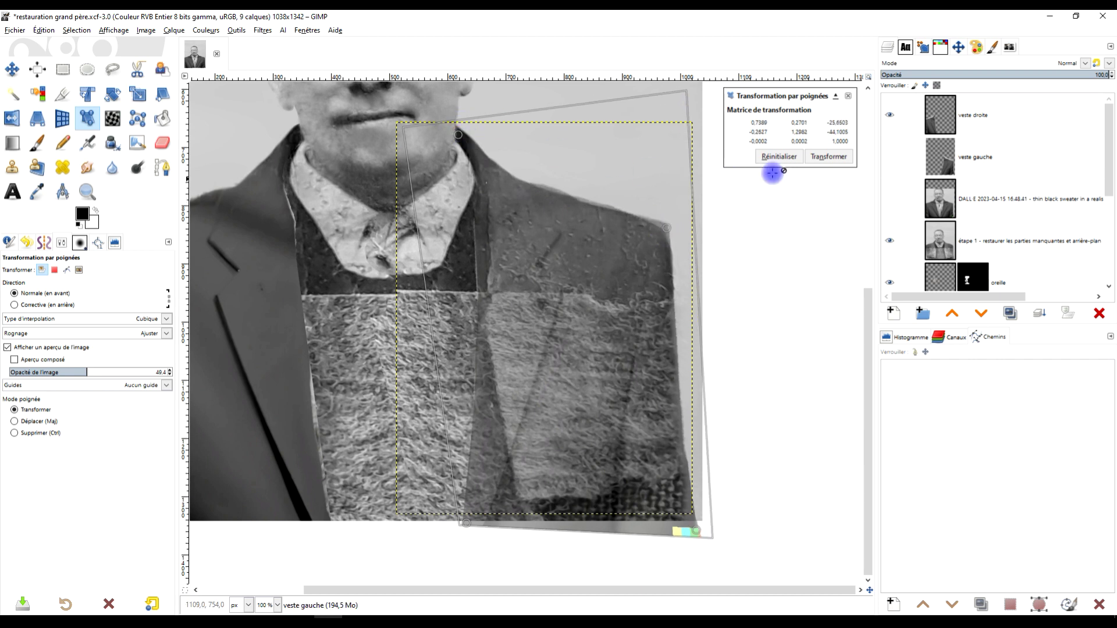
{"action": "left_click", "coordinate": [823, 156]}
{"action": "scroll", "coordinate": [582, 302], "scroll_direction": "down", "scroll_amount": 2}
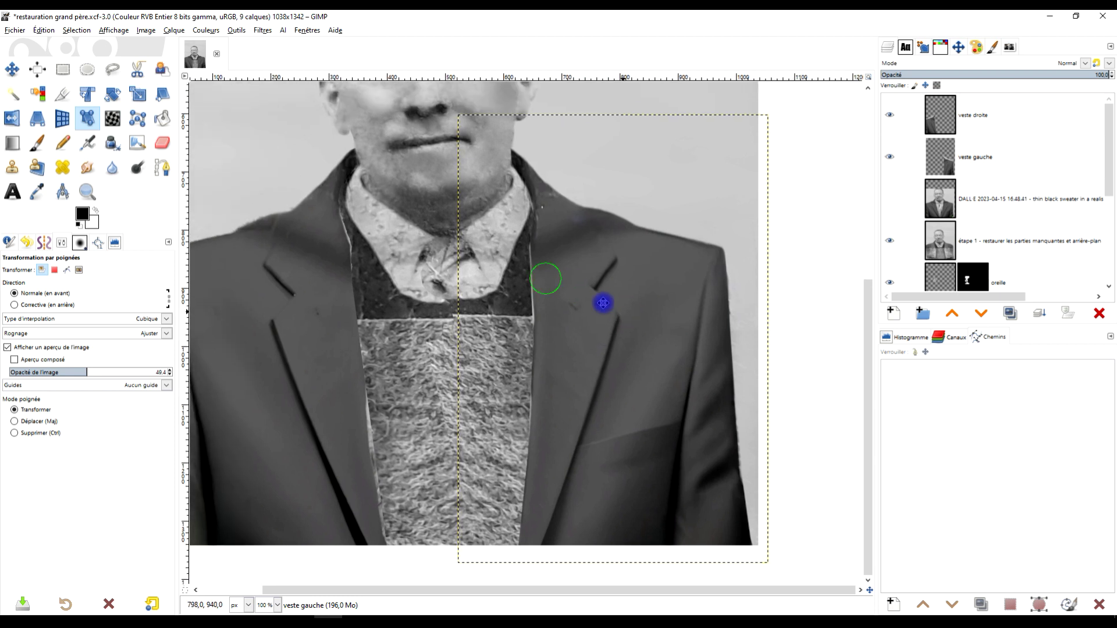
{"action": "scroll", "coordinate": [523, 334], "scroll_direction": "up", "scroll_amount": 2}
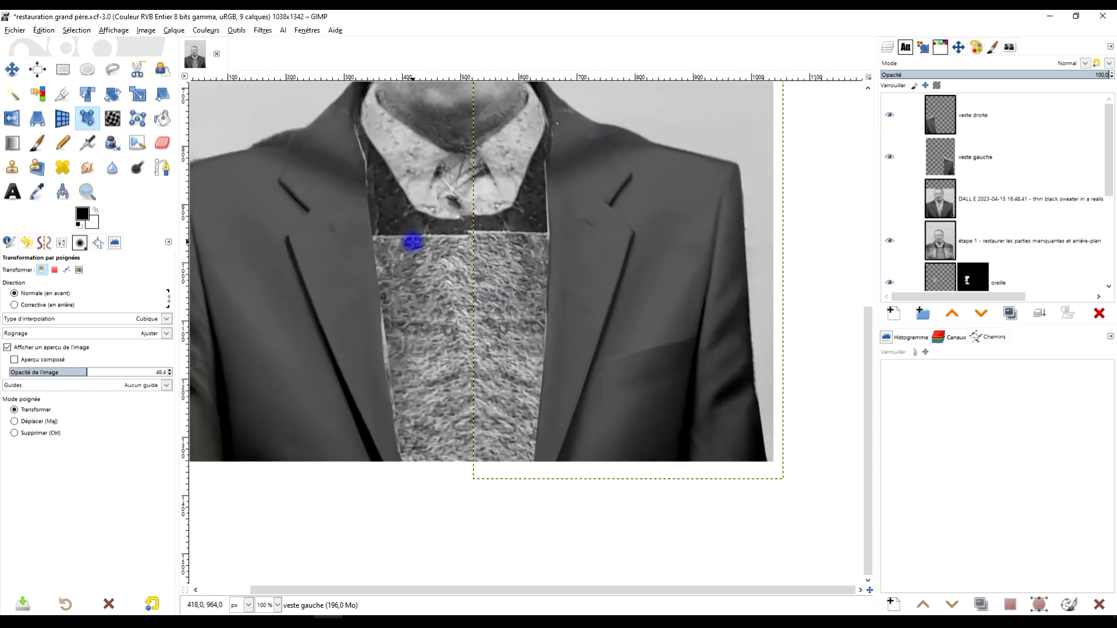
{"action": "scroll", "coordinate": [447, 221], "scroll_direction": "up", "scroll_amount": 2, "text": "ctrl"}
{"action": "scroll", "coordinate": [398, 253], "scroll_direction": "down", "scroll_amount": 2, "text": "ctrl"}
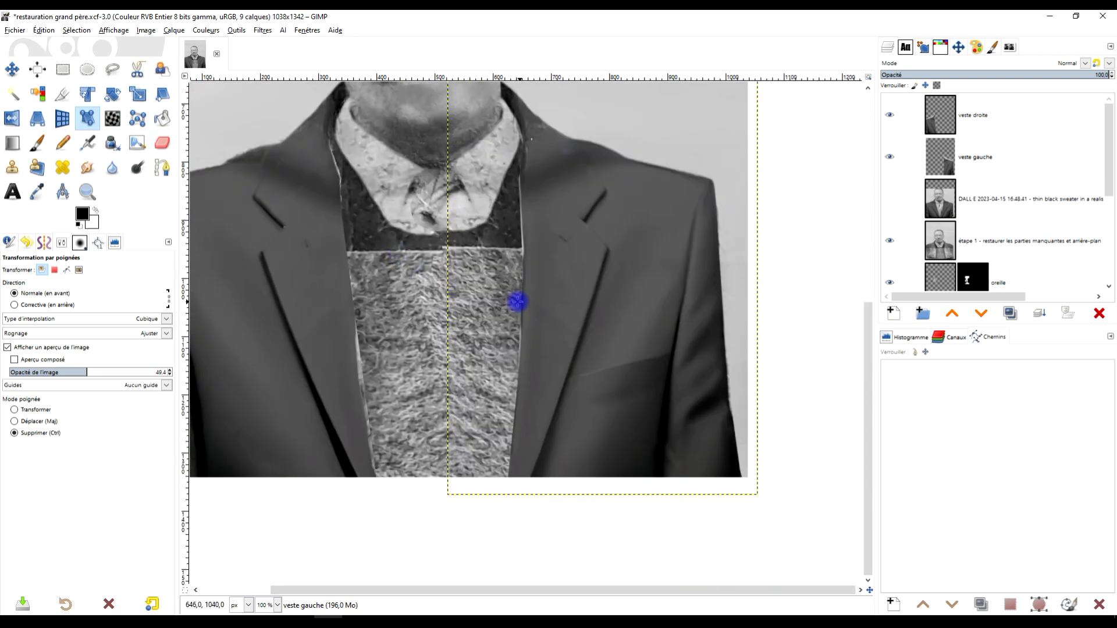
Compare the portrait with the DALL·E jacket layer shown and hidden, and delete that layer
{"action": "left_click", "coordinate": [884, 154]}
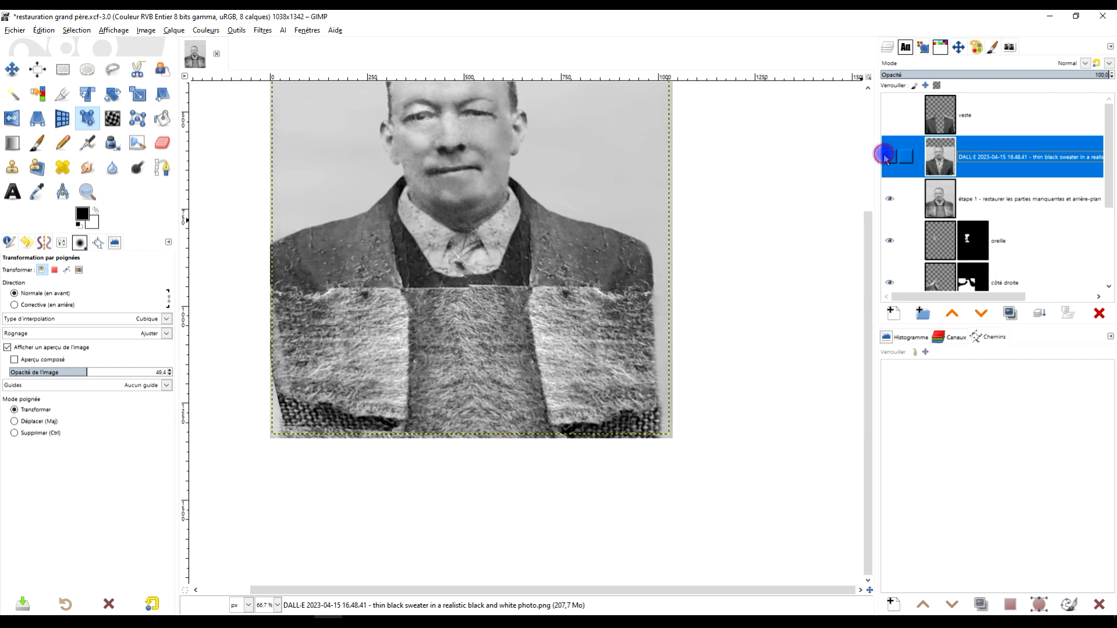
{"action": "left_click", "coordinate": [885, 155]}
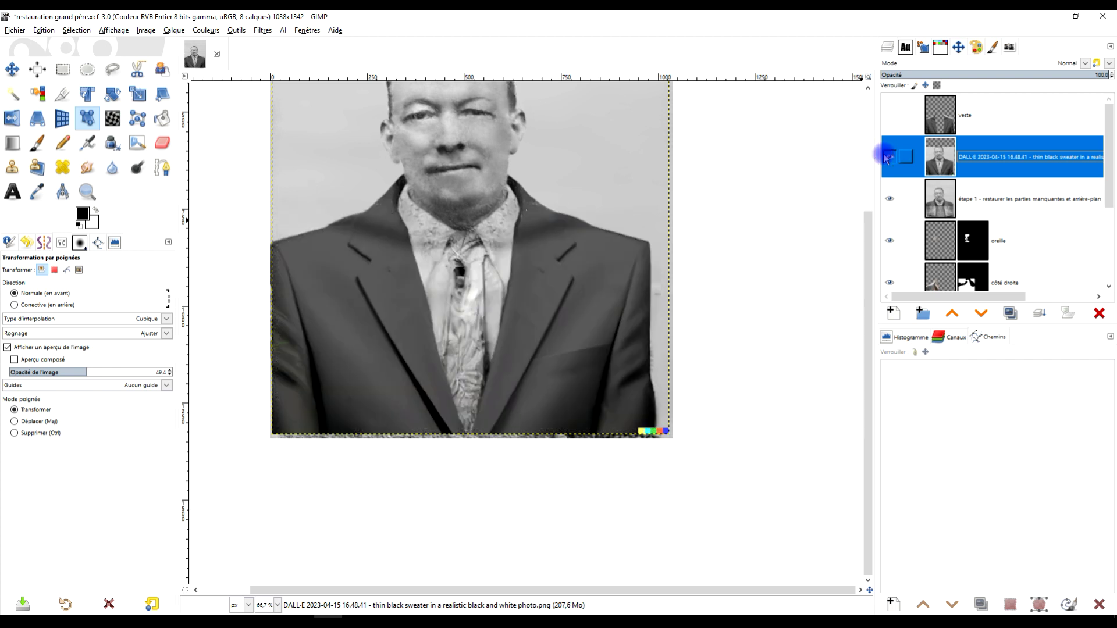
{"action": "left_click", "coordinate": [884, 157]}
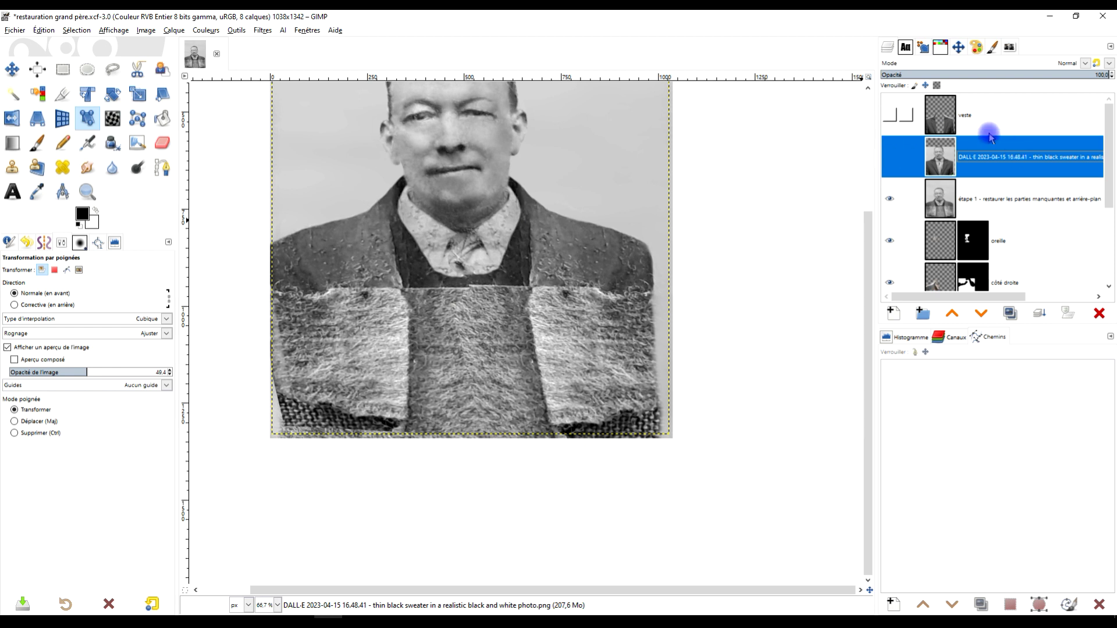
{"action": "left_click", "coordinate": [1100, 314]}
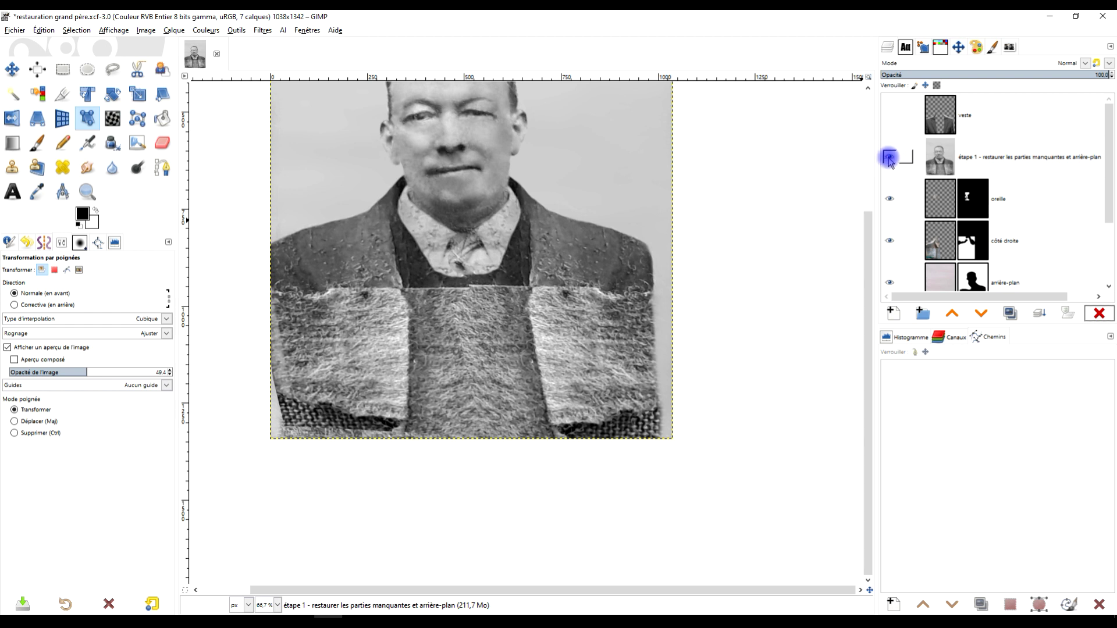
Toggle the "veste" layer to compare it with the "étape 1" portrait, leaving it shown
{"action": "left_click", "coordinate": [1021, 157]}
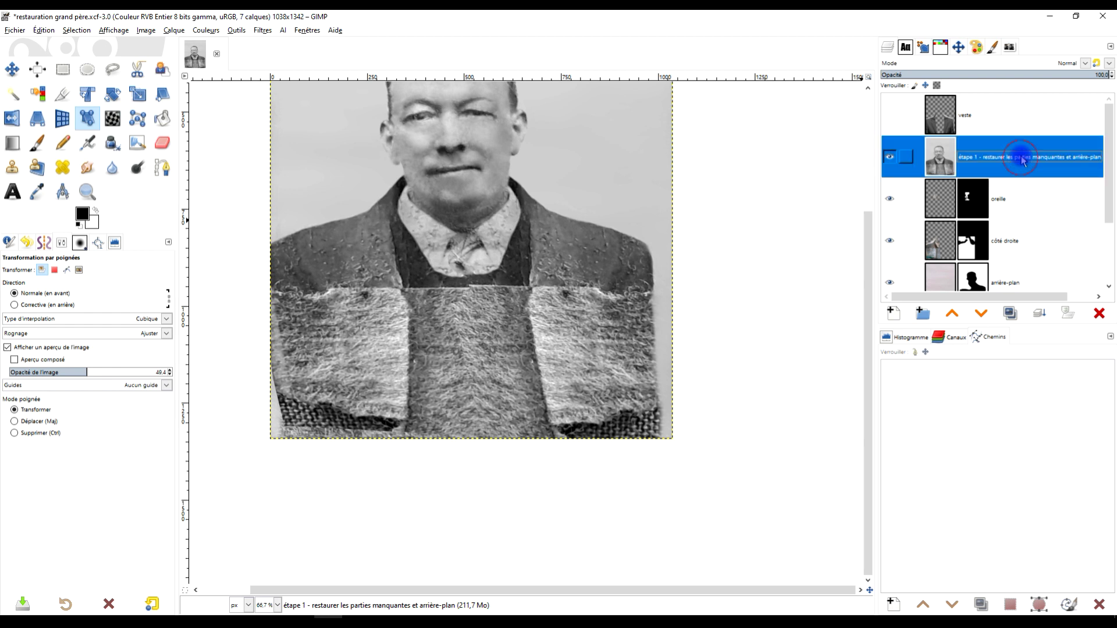
{"action": "left_click", "coordinate": [890, 116]}
{"action": "left_click", "coordinate": [891, 116]}
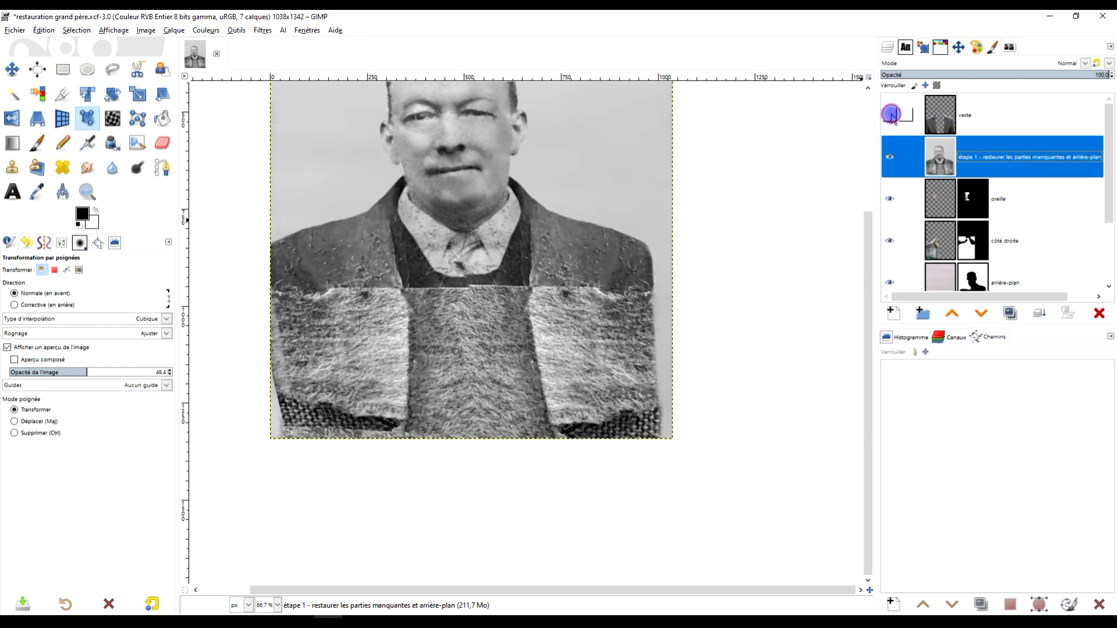
{"action": "left_click", "coordinate": [891, 115]}
{"action": "key", "text": "1"}
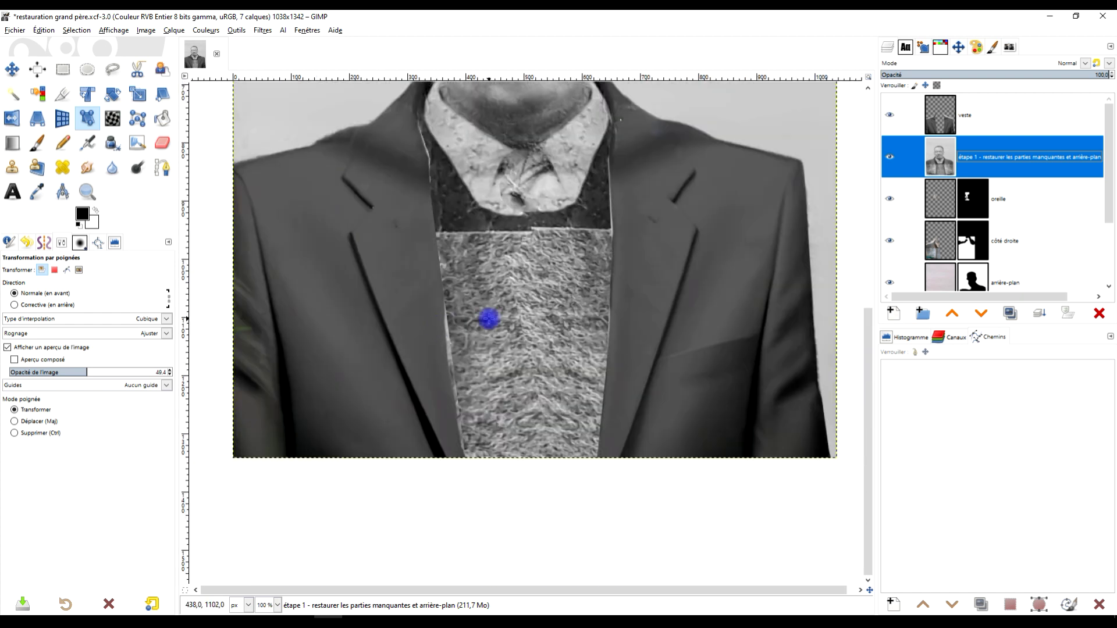
Add a white, full-opacity layer mask to the "veste" layer
{"action": "right_click", "coordinate": [939, 119]}
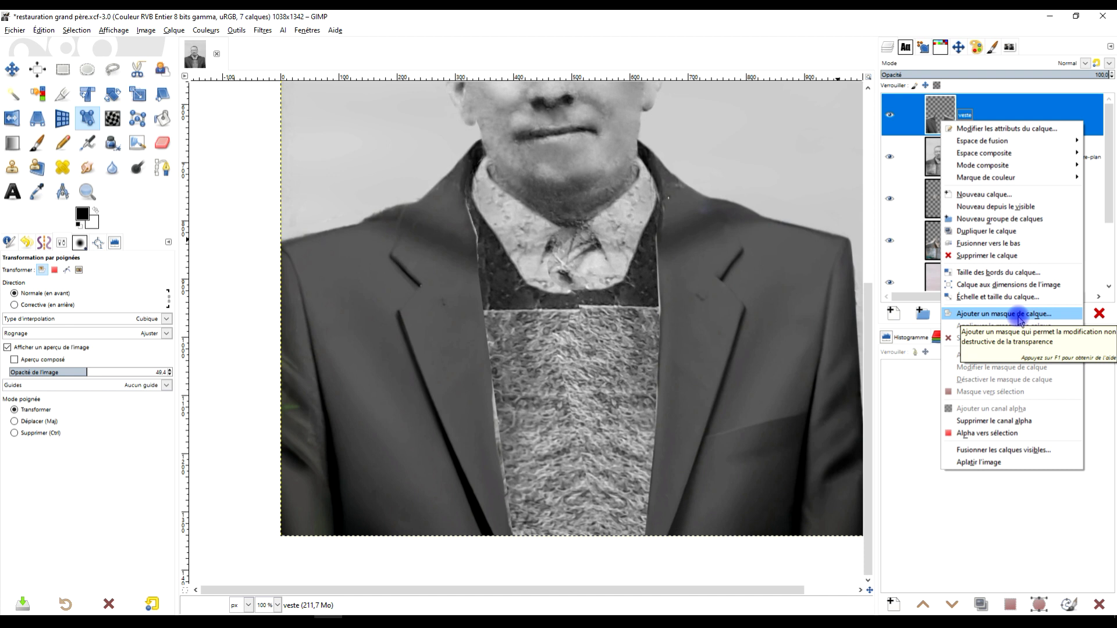
{"action": "left_click", "coordinate": [1019, 317]}
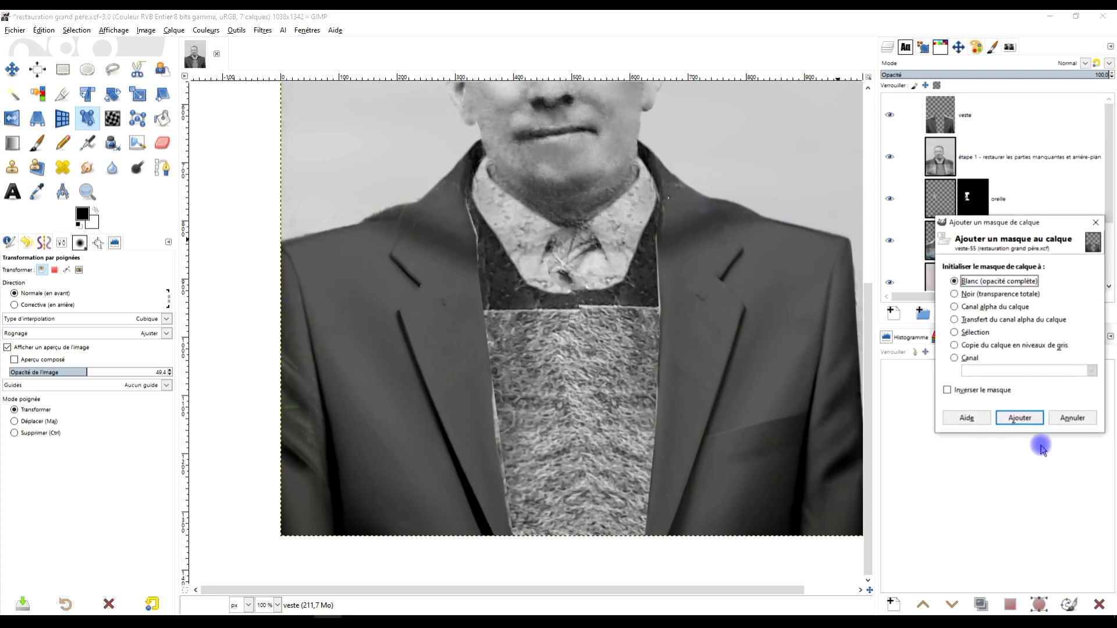
{"action": "left_click", "coordinate": [1005, 417]}
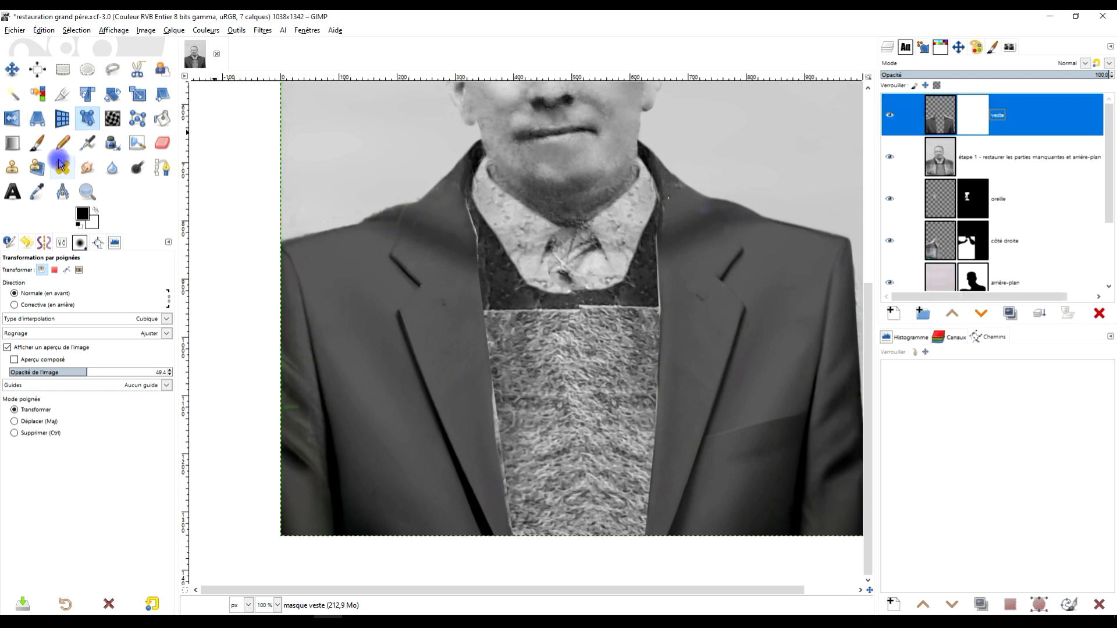
Paint black on the "veste" mask with a Hardness 075 brush, size 51, to remove the light fringe beside the shirt collar's left side
{"action": "left_click", "coordinate": [36, 143]}
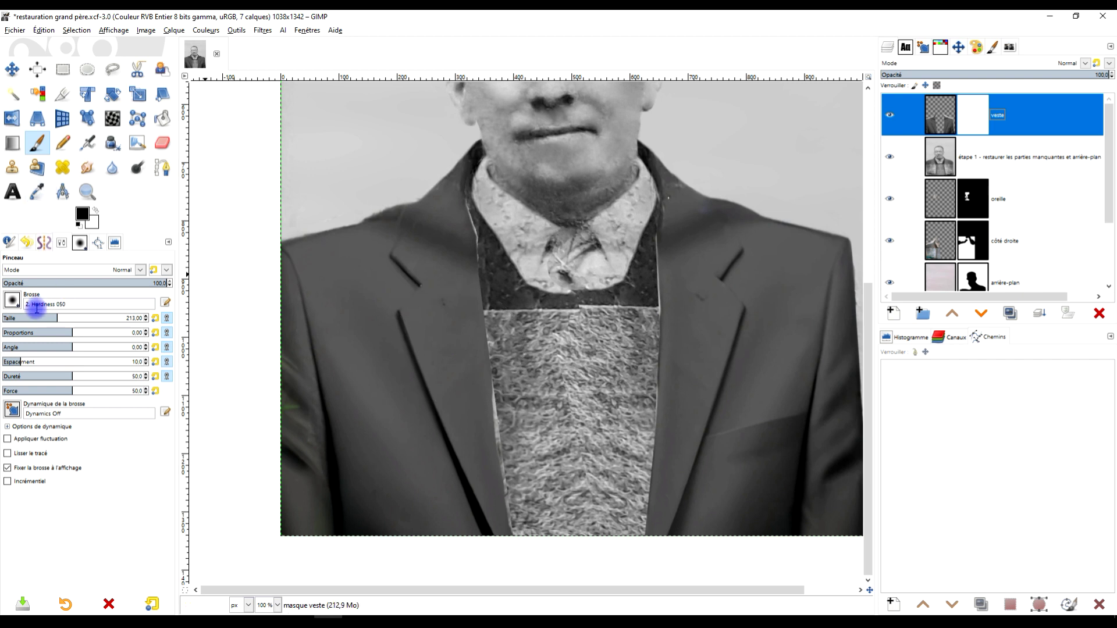
{"action": "left_click", "coordinate": [43, 319]}
{"action": "scroll", "coordinate": [611, 251], "scroll_direction": "up", "scroll_amount": 3}
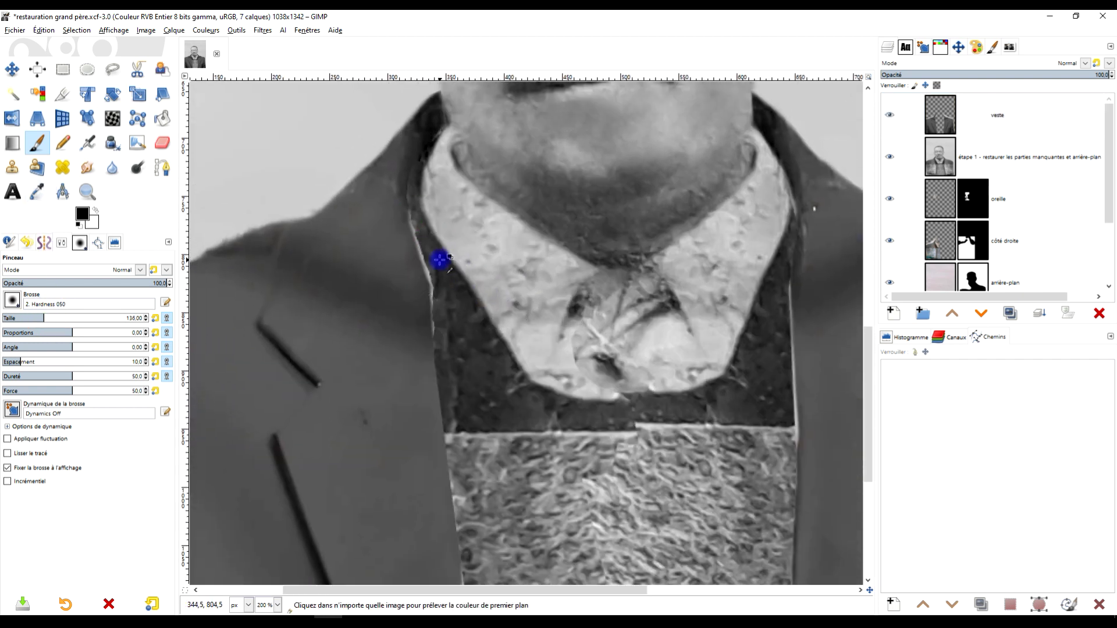
{"action": "left_click_drag", "start_coordinate": [419, 211], "coordinate": [443, 252]}
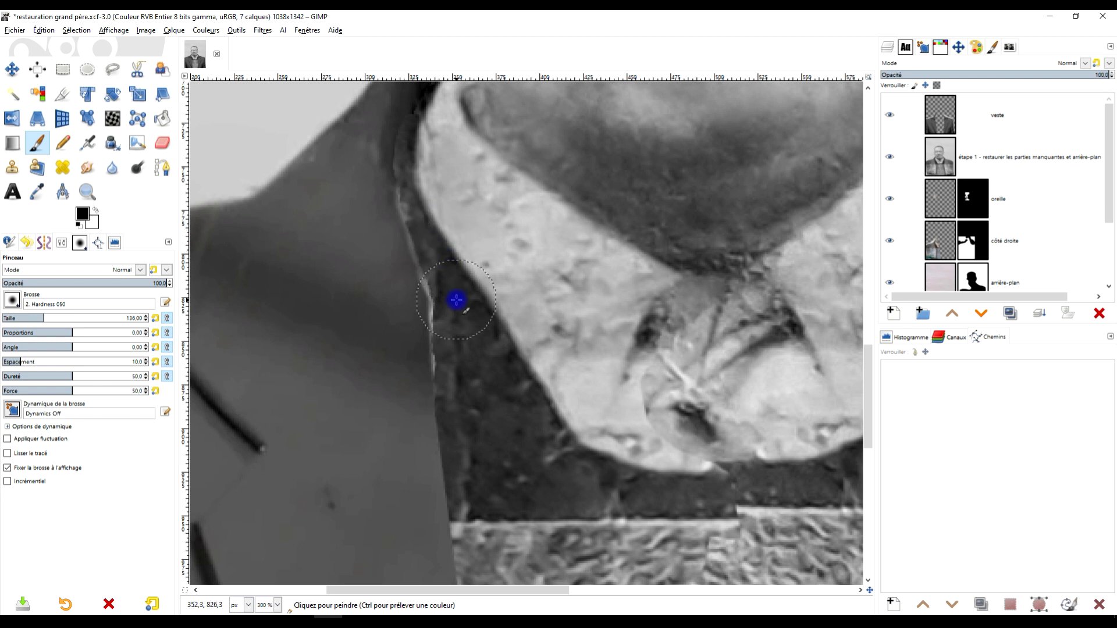
{"action": "left_click", "coordinate": [13, 300]}
{"action": "left_click", "coordinate": [43, 332]}
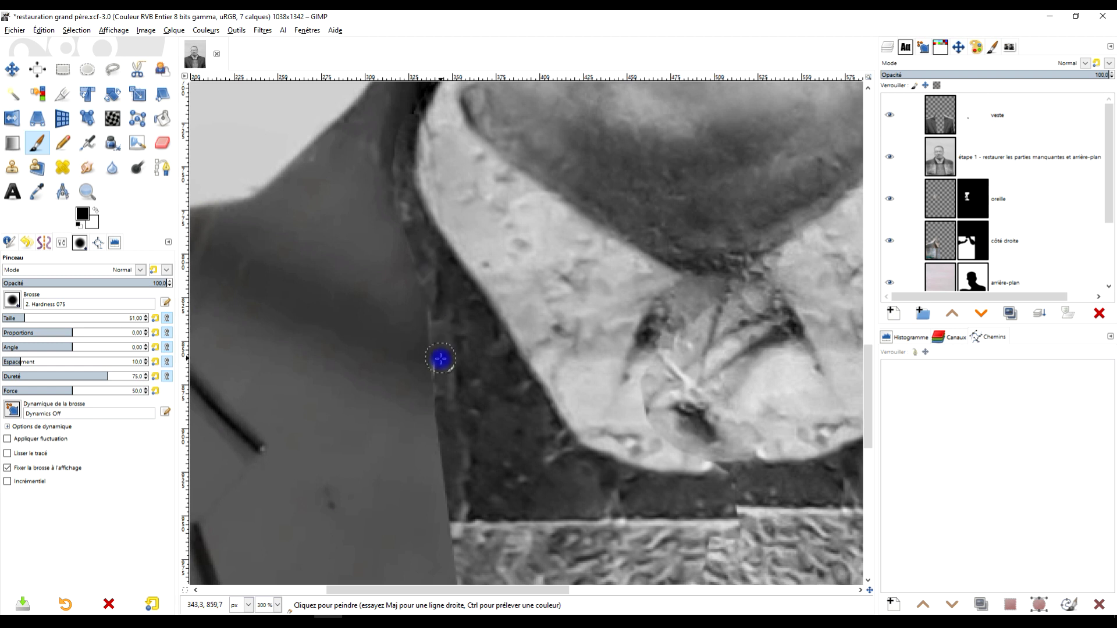
Mask out the light fringe down the left lapel's inner edge, from the sweater's top to the image's bottom
{"action": "scroll", "coordinate": [473, 287], "scroll_direction": "down", "scroll_amount": 3}
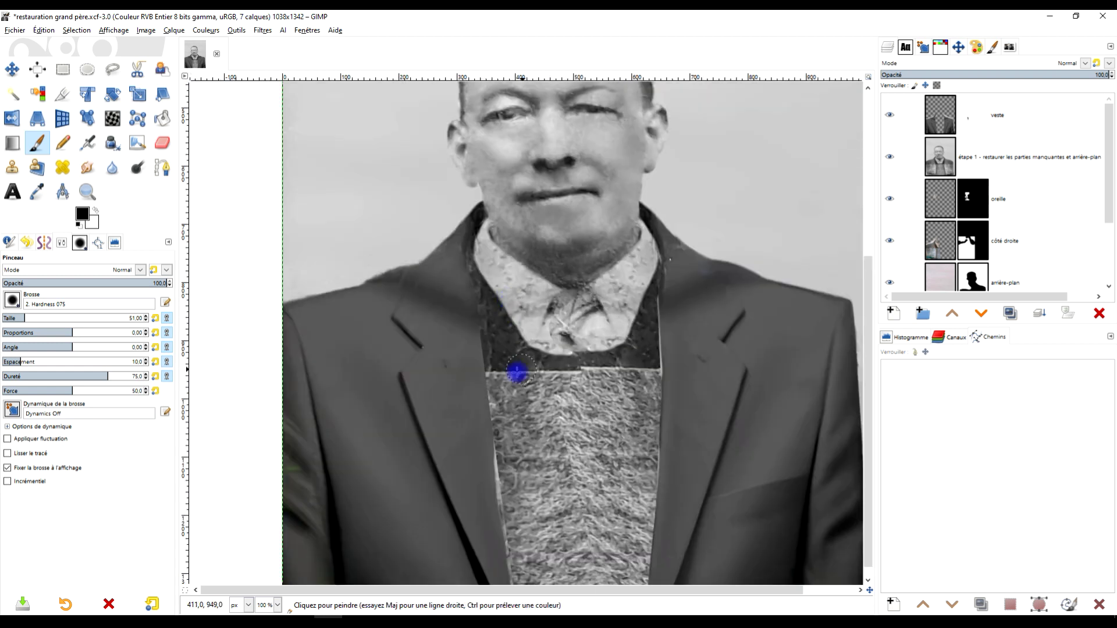
{"action": "scroll", "coordinate": [516, 374], "scroll_direction": "up", "scroll_amount": 2}
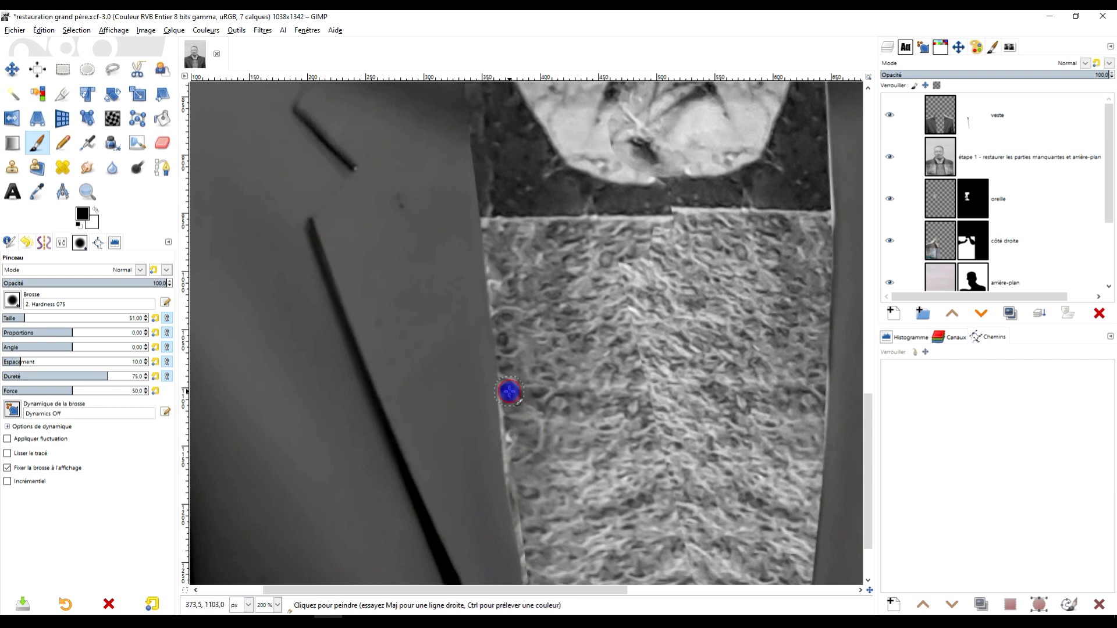
{"action": "scroll", "coordinate": [516, 312], "scroll_direction": "down", "scroll_amount": 5}
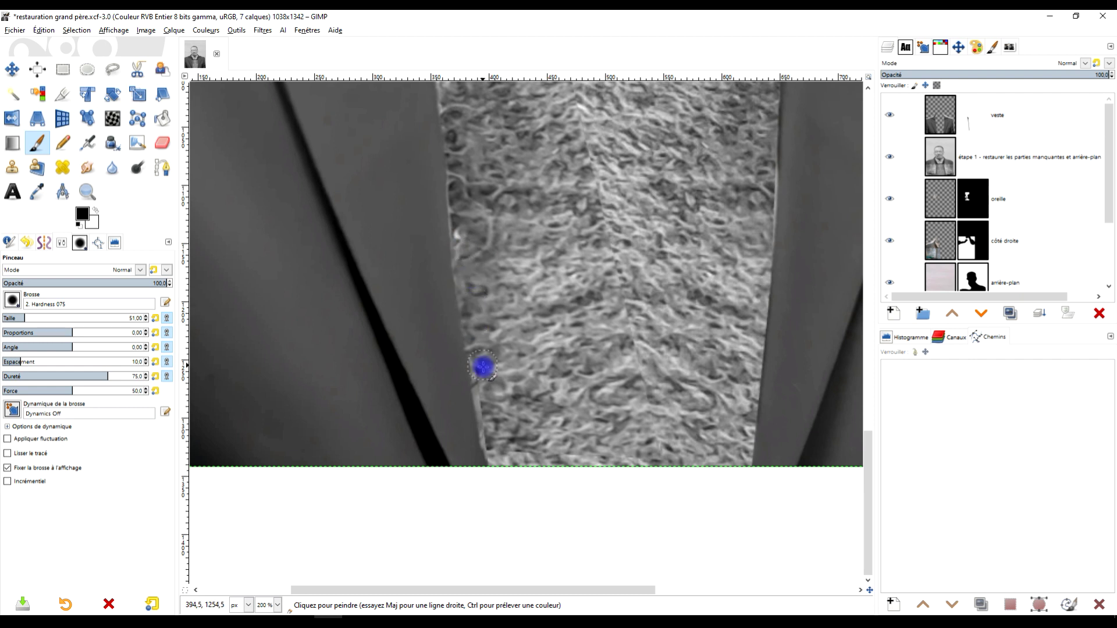
{"action": "scroll", "coordinate": [598, 431], "scroll_direction": "down", "scroll_amount": 3}
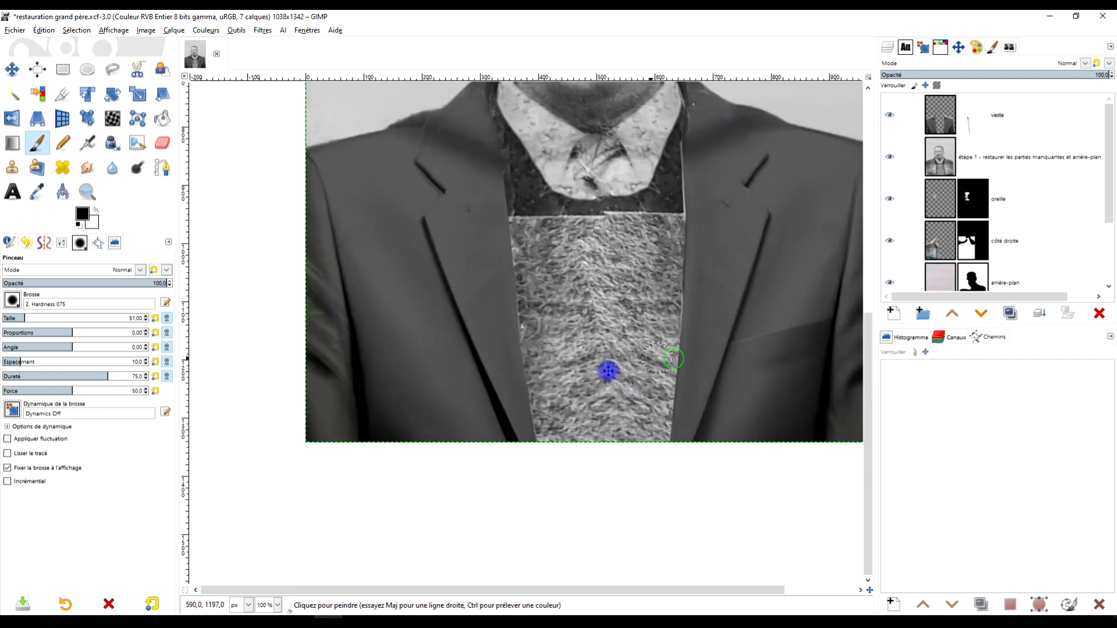
Mask out the light fringe along the right lapel's inner edge with straight brush lines, working up to the collar
{"action": "scroll", "coordinate": [479, 431], "scroll_direction": "up", "scroll_amount": 3}
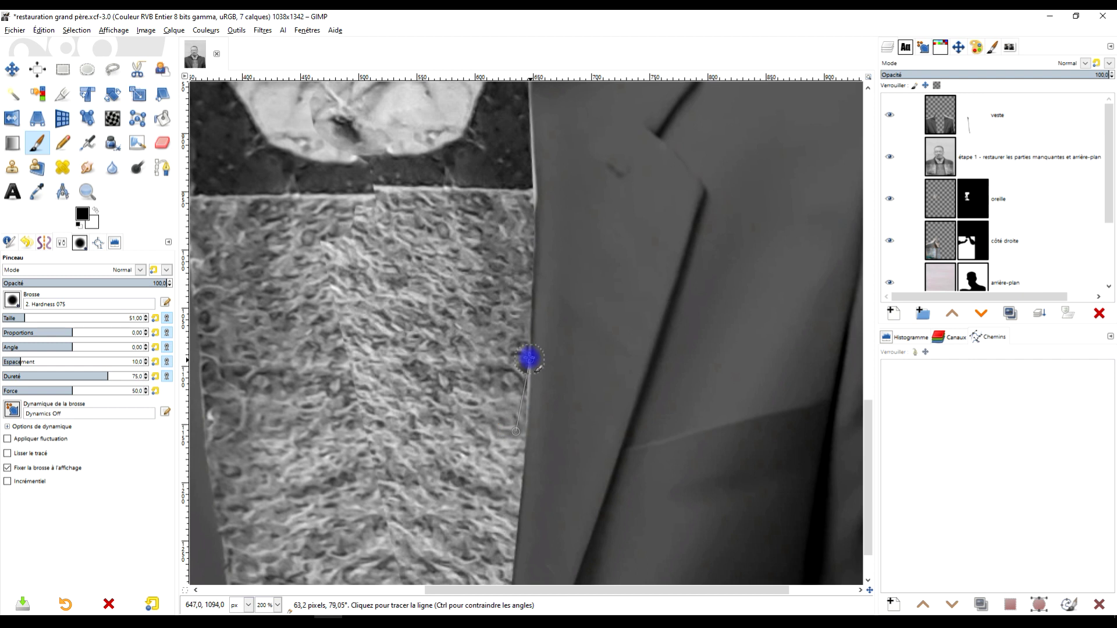
{"action": "scroll", "coordinate": [494, 478], "scroll_direction": "up", "scroll_amount": 5}
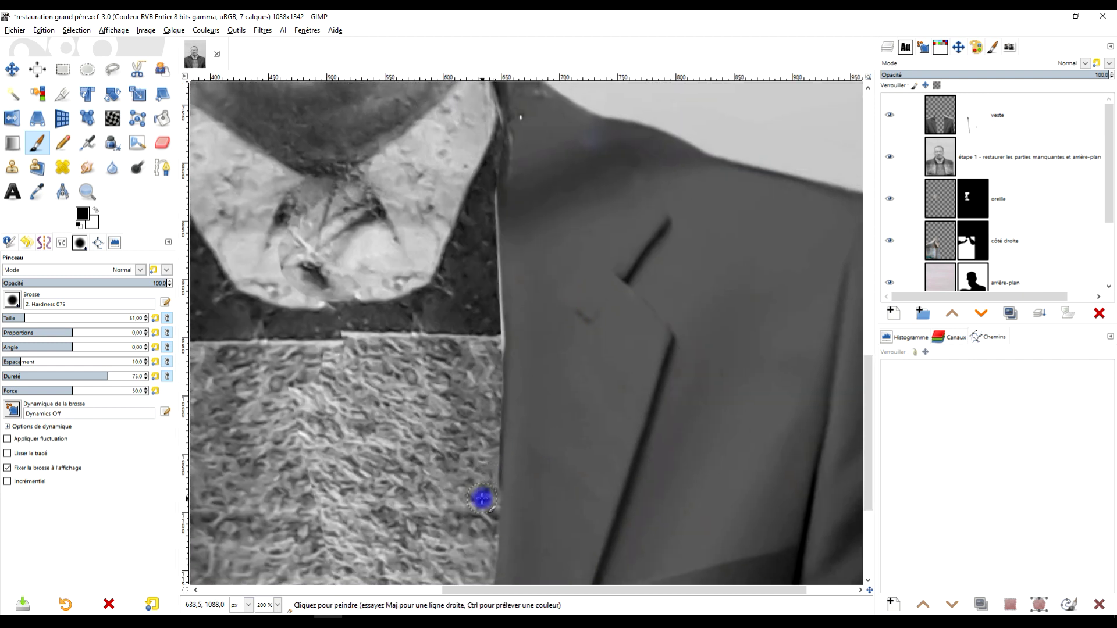
{"action": "scroll", "coordinate": [469, 444], "scroll_direction": "up", "scroll_amount": 3}
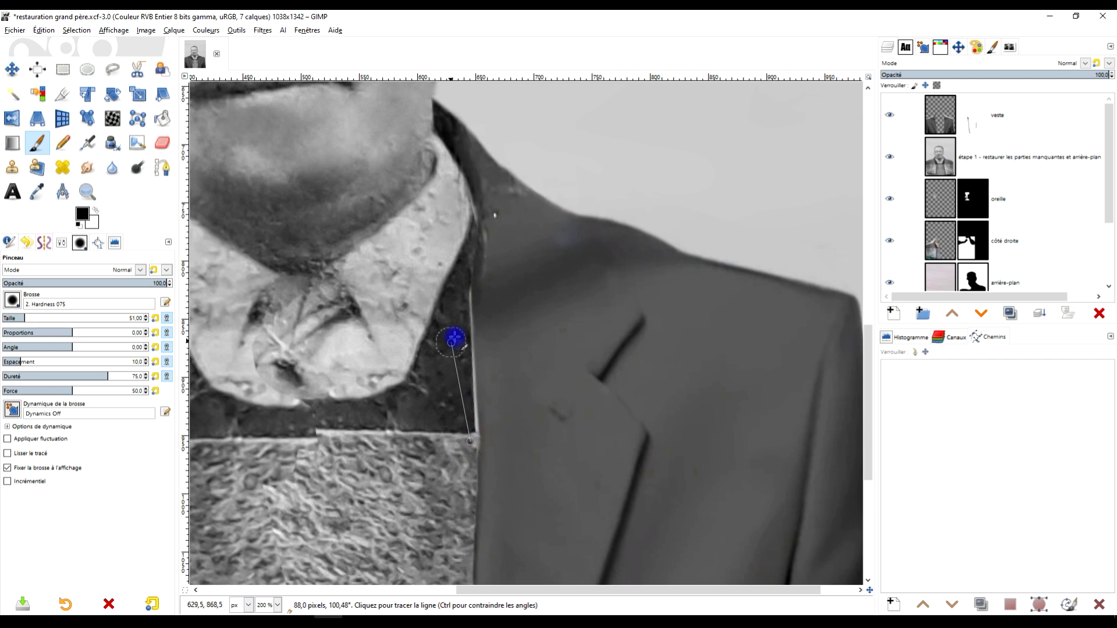
{"action": "scroll", "coordinate": [408, 413], "scroll_direction": "up", "scroll_amount": 4}
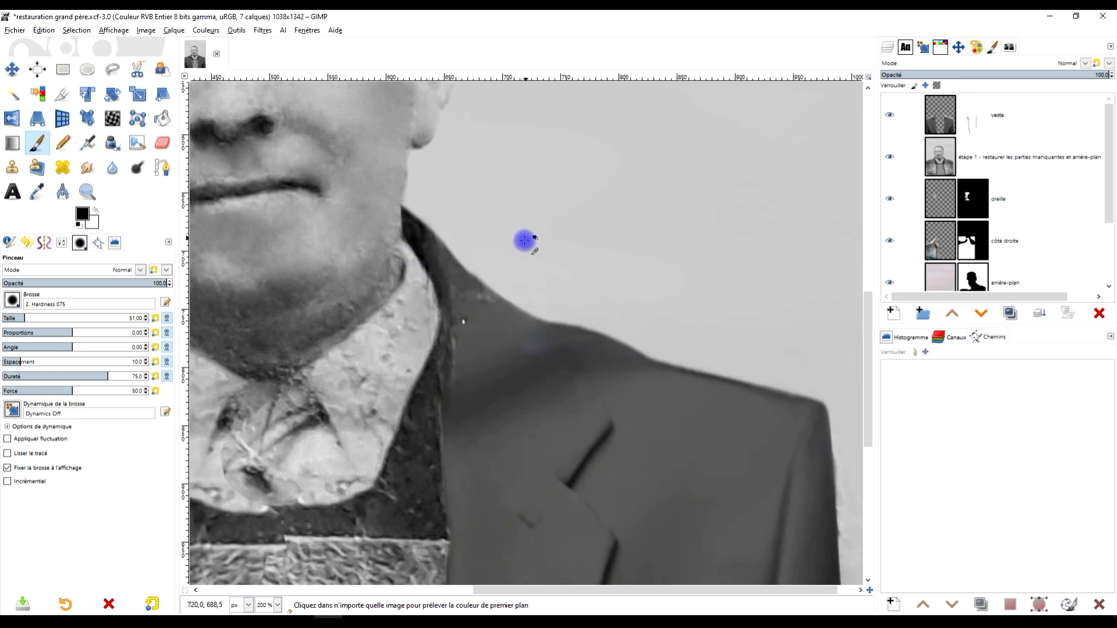
{"action": "scroll", "coordinate": [525, 246], "scroll_direction": "down", "scroll_amount": 4, "text": "ctrl"}
{"action": "scroll", "coordinate": [431, 273], "scroll_direction": "up", "scroll_amount": 2, "text": "ctrl"}
{"action": "scroll", "coordinate": [447, 273], "scroll_direction": "up", "scroll_amount": 2}
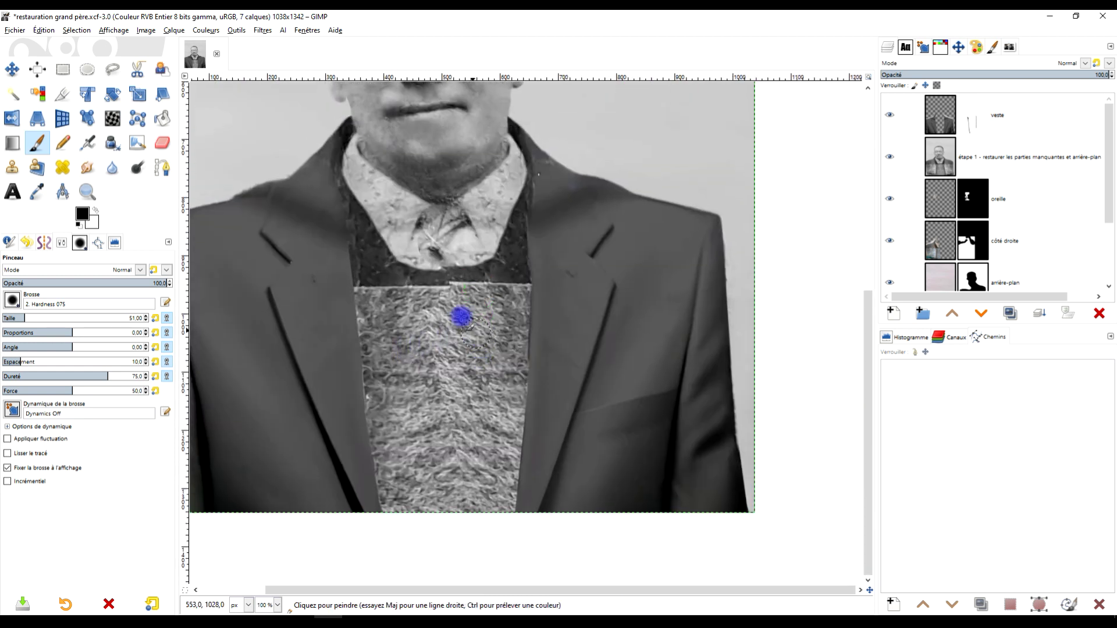
Examine the jacket's edges around the collar and sweater, comparing the portrait with the "veste" layer shown and hidden
{"action": "scroll", "coordinate": [373, 204], "scroll_direction": "up", "scroll_amount": 1, "text": "ctrl"}
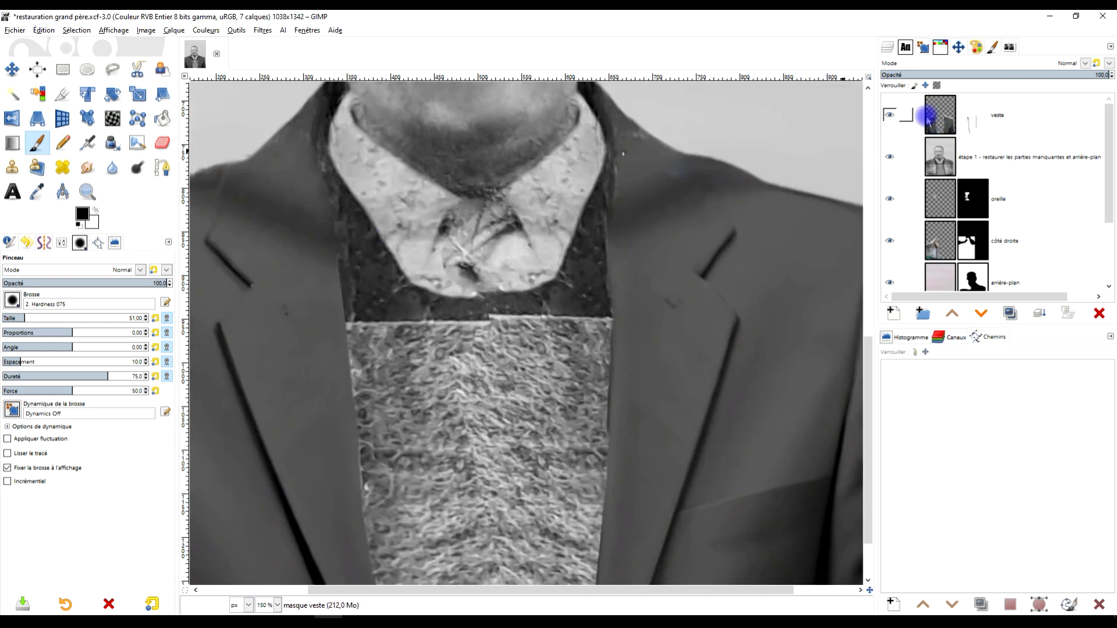
{"action": "left_click", "coordinate": [890, 116]}
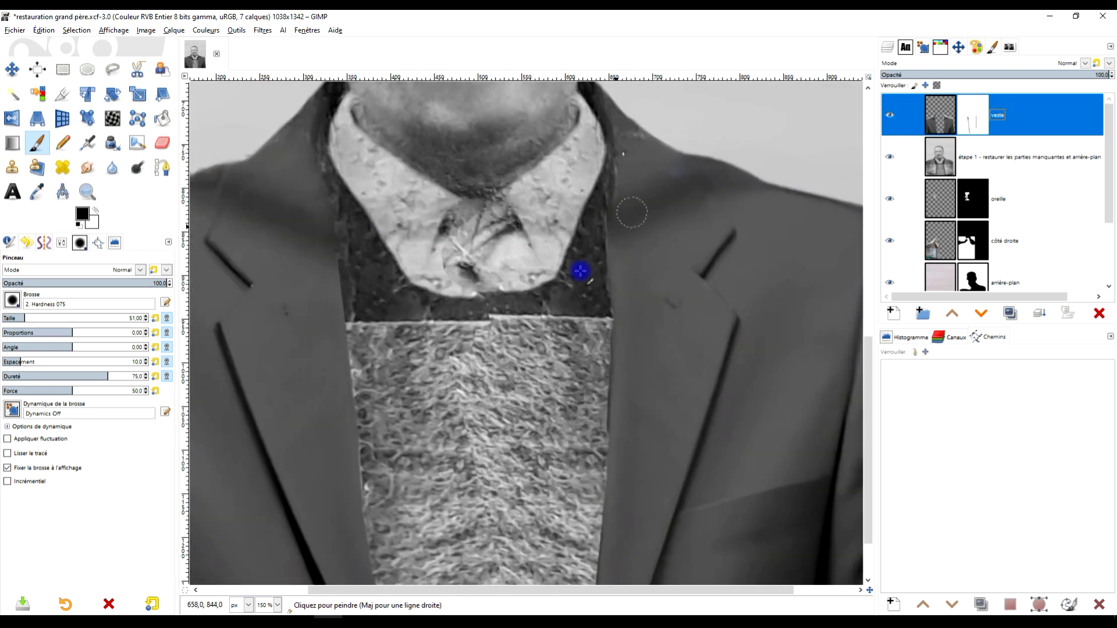
{"action": "scroll", "coordinate": [569, 324], "scroll_direction": "down", "scroll_amount": 3, "text": "ctrl"}
{"action": "scroll", "coordinate": [535, 306], "scroll_direction": "up", "scroll_amount": 3, "text": "ctrl"}
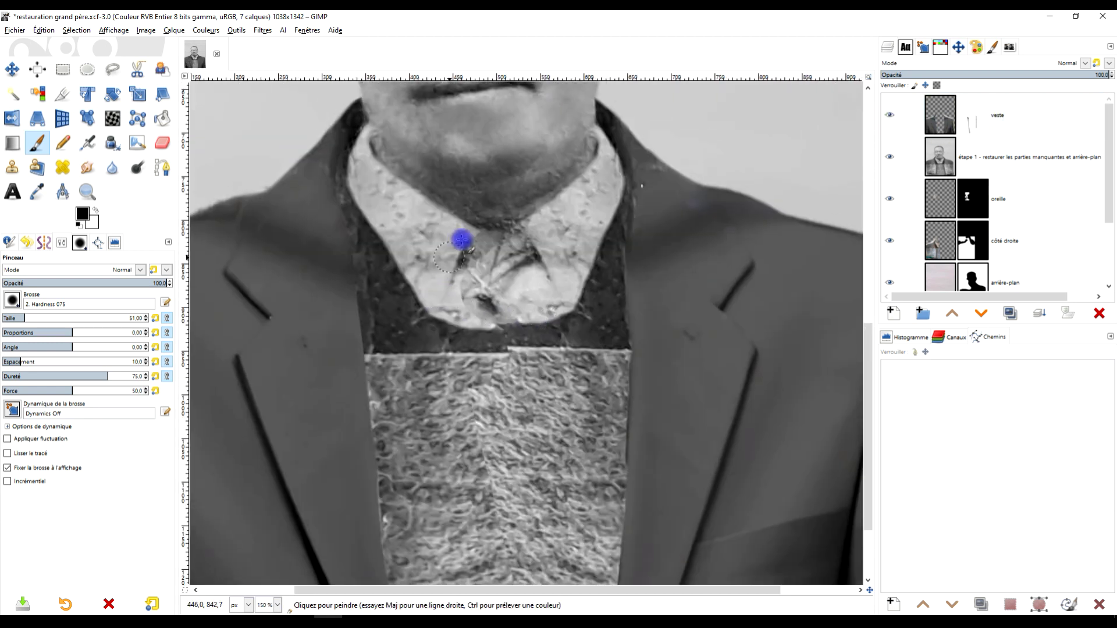
{"action": "left_click_drag", "start_coordinate": [371, 324], "coordinate": [317, 286]}
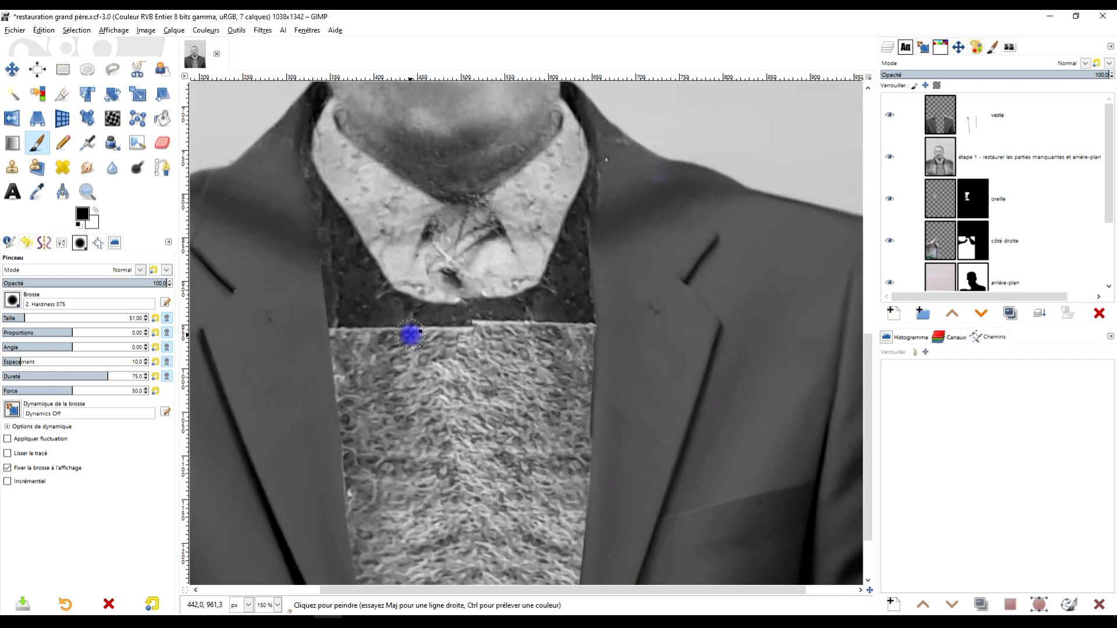
{"action": "scroll", "coordinate": [489, 349], "scroll_direction": "down", "scroll_amount": 2, "text": "ctrl"}
{"action": "scroll", "coordinate": [489, 343], "scroll_direction": "up", "scroll_amount": 2, "text": "ctrl"}
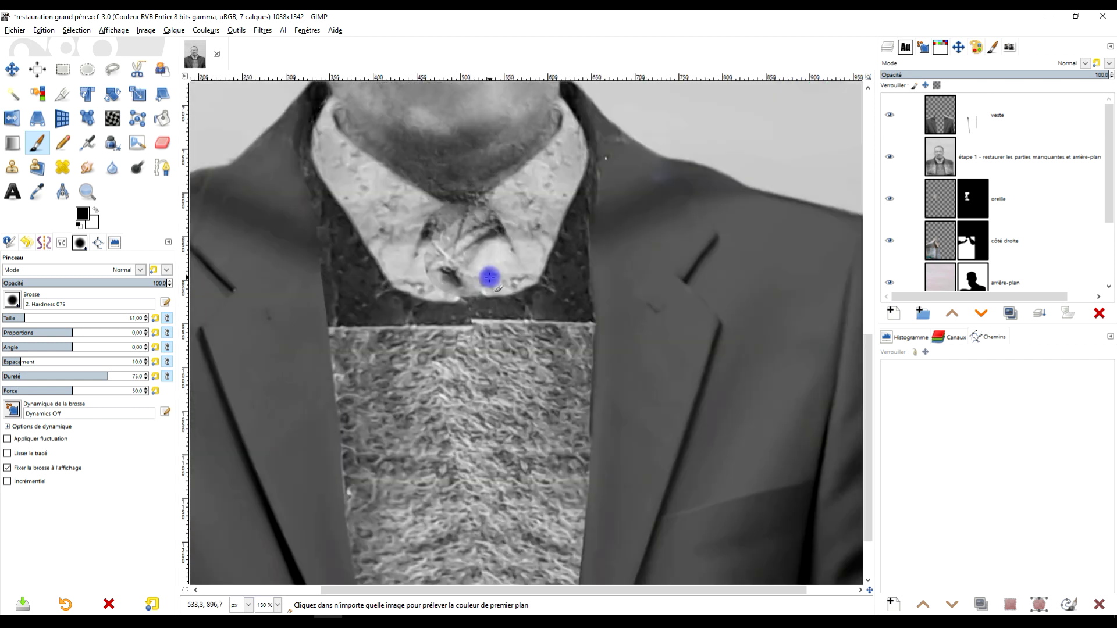
{"action": "scroll", "coordinate": [492, 274], "scroll_direction": "down", "scroll_amount": 2, "text": "ctrl"}
{"action": "scroll", "coordinate": [543, 279], "scroll_direction": "up", "scroll_amount": 1, "text": "ctrl"}
{"action": "scroll", "coordinate": [544, 282], "scroll_direction": "down", "scroll_amount": 1, "text": "ctrl"}
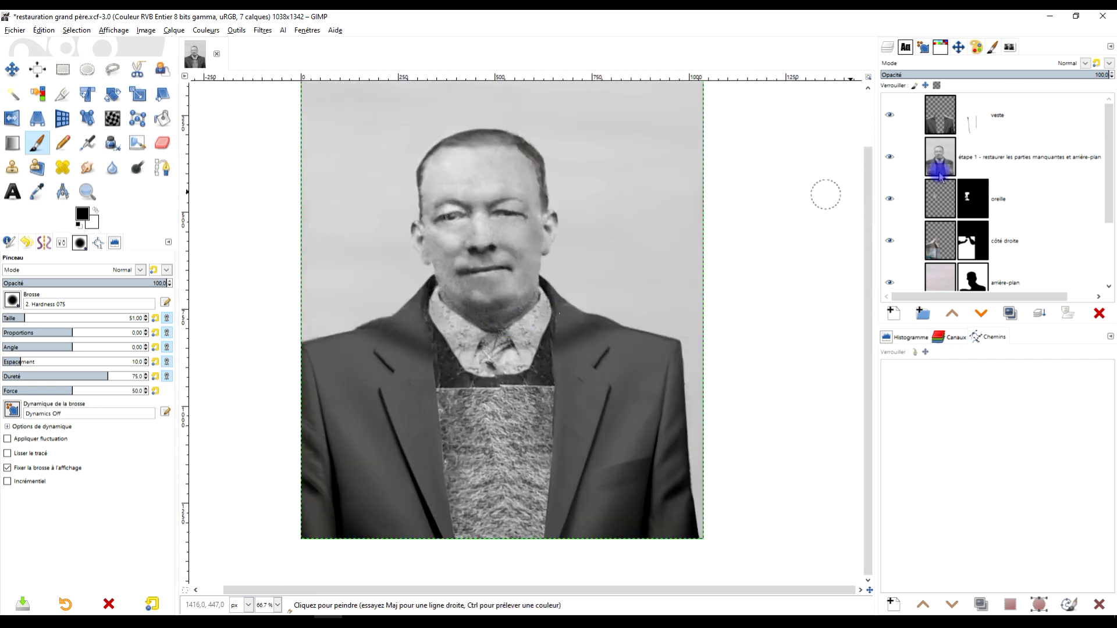
{"action": "left_click", "coordinate": [896, 115]}
{"action": "left_click", "coordinate": [890, 115]}
{"action": "left_click", "coordinate": [890, 115]}
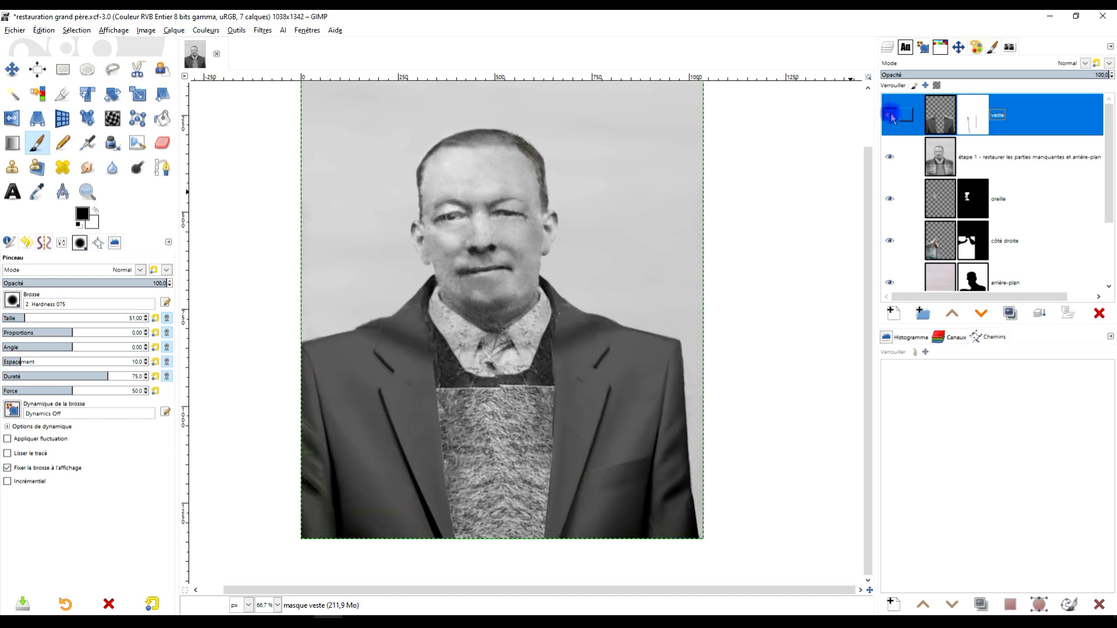
Try to clean the jacket's left shoulder edge by painting white on the "veste" mask with a size 155 brush
{"action": "scroll", "coordinate": [386, 312], "scroll_direction": "up", "scroll_amount": 5, "text": "ctrl"}
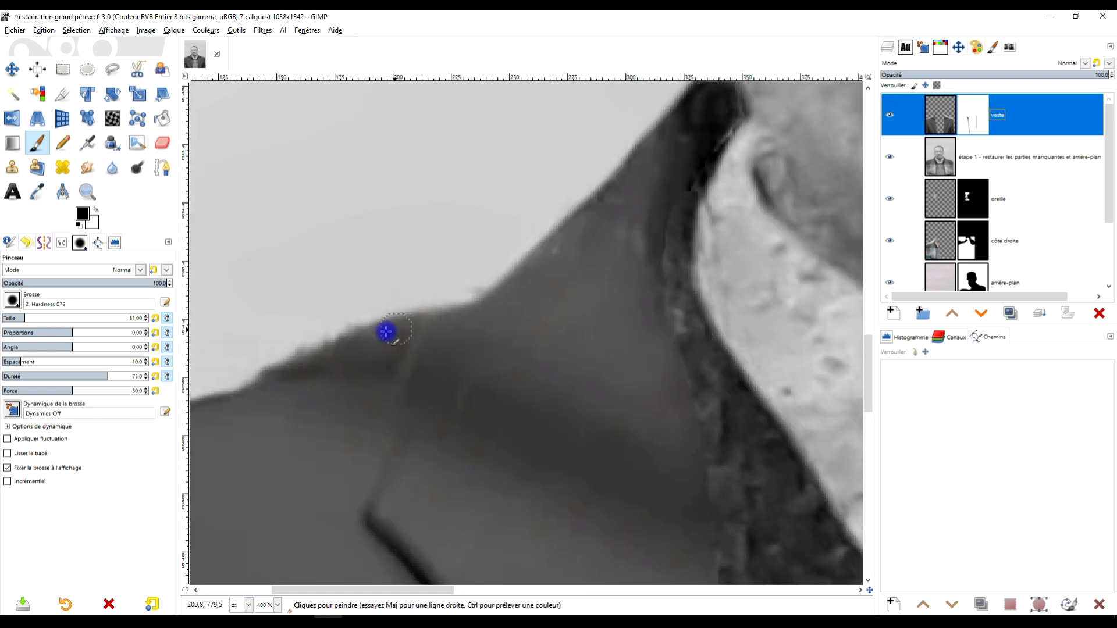
{"action": "left_click", "coordinate": [889, 115]}
{"action": "left_click", "coordinate": [889, 115]}
{"action": "left_click", "coordinate": [162, 143]}
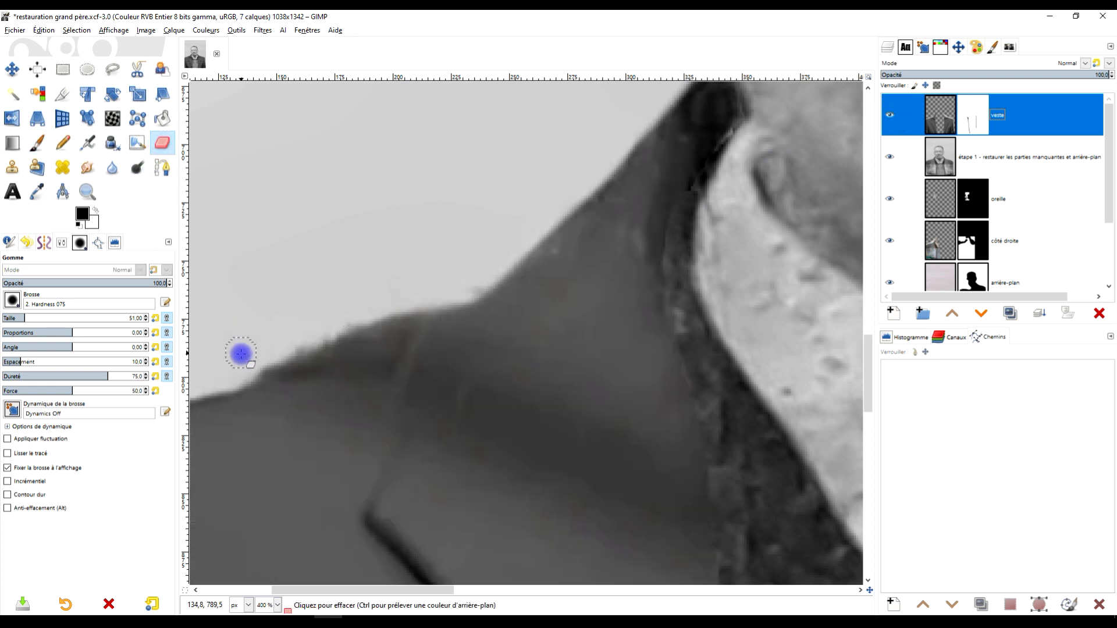
{"action": "left_click", "coordinate": [39, 144]}
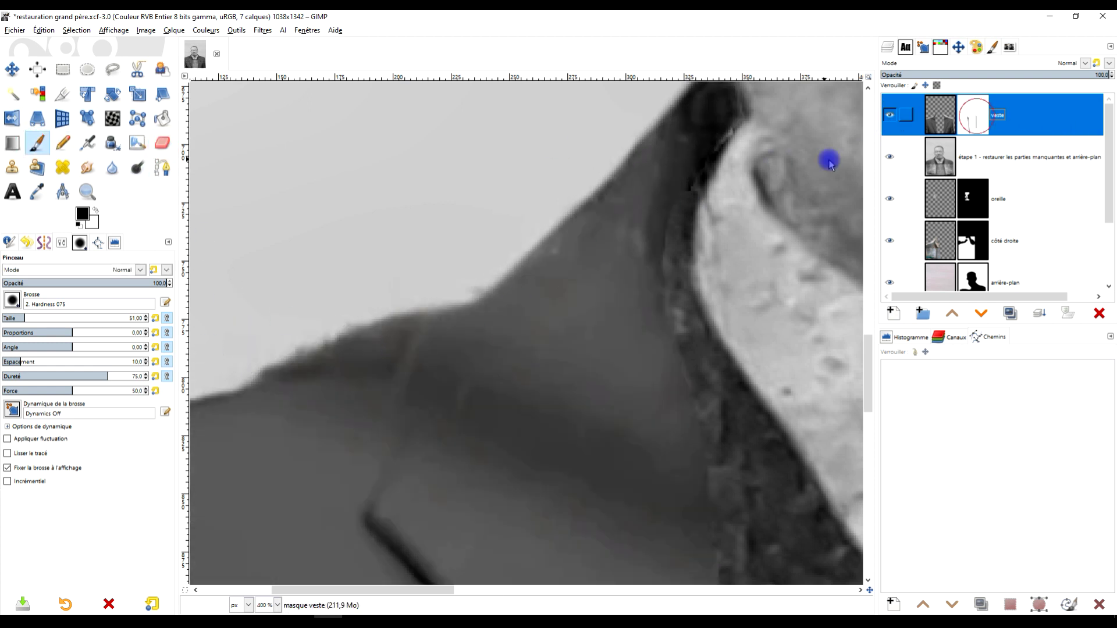
{"action": "left_click", "coordinate": [42, 324]}
{"action": "key", "text": "x"}
{"action": "mouse_move", "coordinate": [302, 344]}
{"action": "left_mouse_down"}
{"action": "mouse_move", "coordinate": [269, 340]}
{"action": "mouse_move", "coordinate": [421, 310]}
{"action": "mouse_move", "coordinate": [261, 348]}
{"action": "left_mouse_up"}
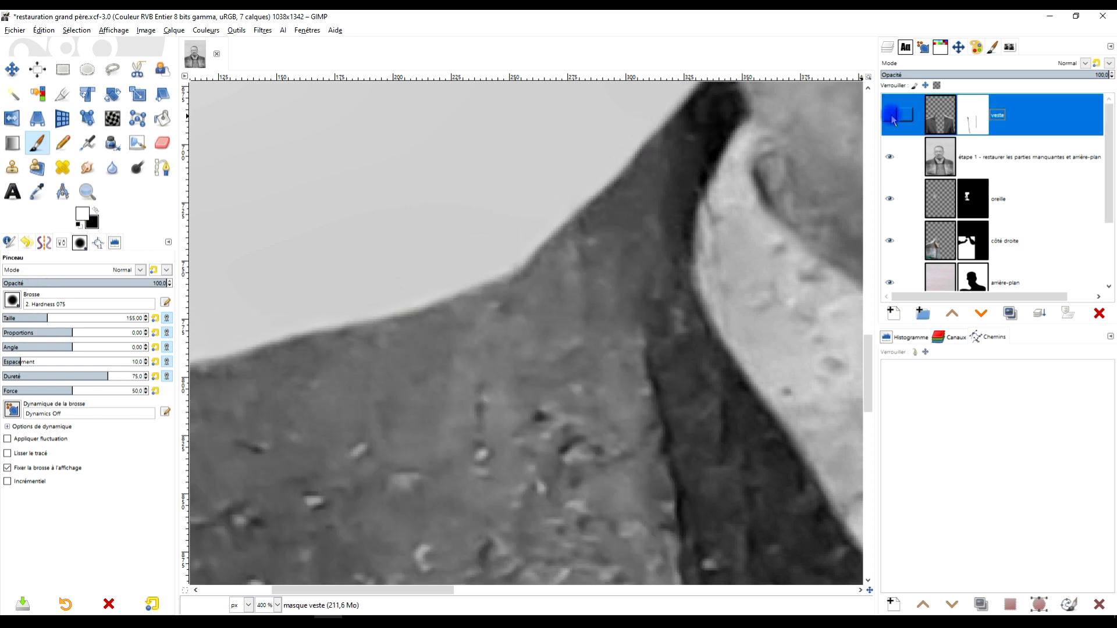
Try painting black along the left shoulder's edge, and show and hide the underlying layers to find where its fringe comes from
{"action": "scroll", "coordinate": [261, 348], "scroll_direction": "down", "scroll_amount": 3}
{"action": "scroll", "coordinate": [393, 342], "scroll_direction": "up", "scroll_amount": 4}
{"action": "key", "text": "x"}
{"action": "left_click_drag", "start_coordinate": [466, 334], "coordinate": [372, 343]}
{"action": "left_click", "coordinate": [889, 157]}
{"action": "left_click", "coordinate": [889, 241]}
{"action": "left_click", "coordinate": [889, 241]}
{"action": "left_click", "coordinate": [889, 157]}
{"action": "left_click", "coordinate": [972, 241]}
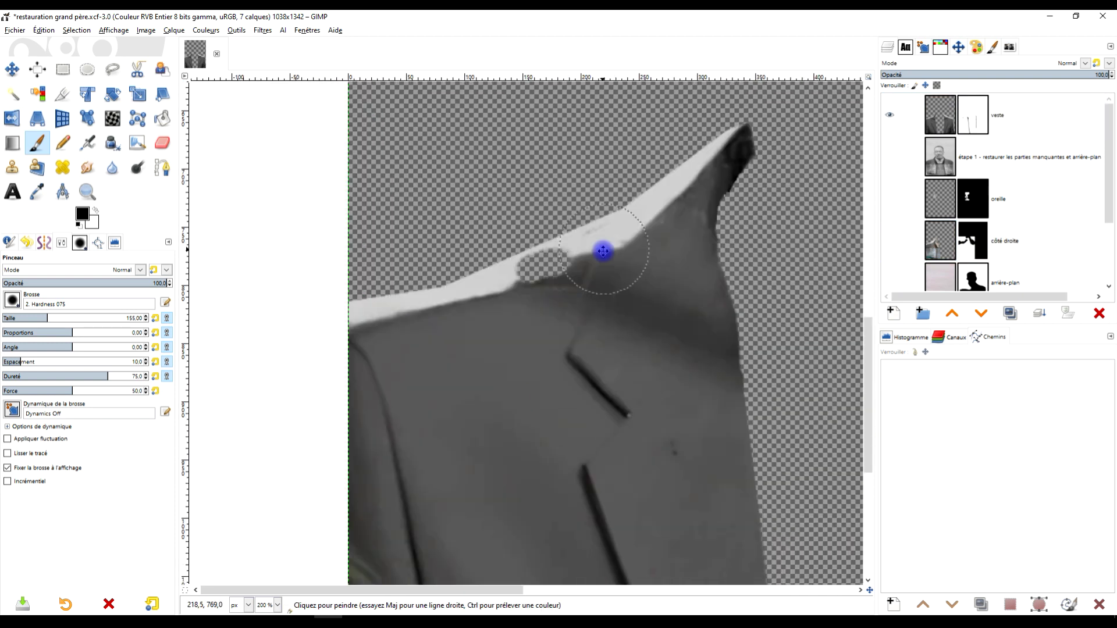
Paint over the transparent patch in the left shoulder's fringe with the light colour on the "veste" mask
{"action": "scroll", "coordinate": [601, 252], "scroll_direction": "up", "scroll_amount": 2}
{"action": "left_click", "coordinate": [162, 142]}
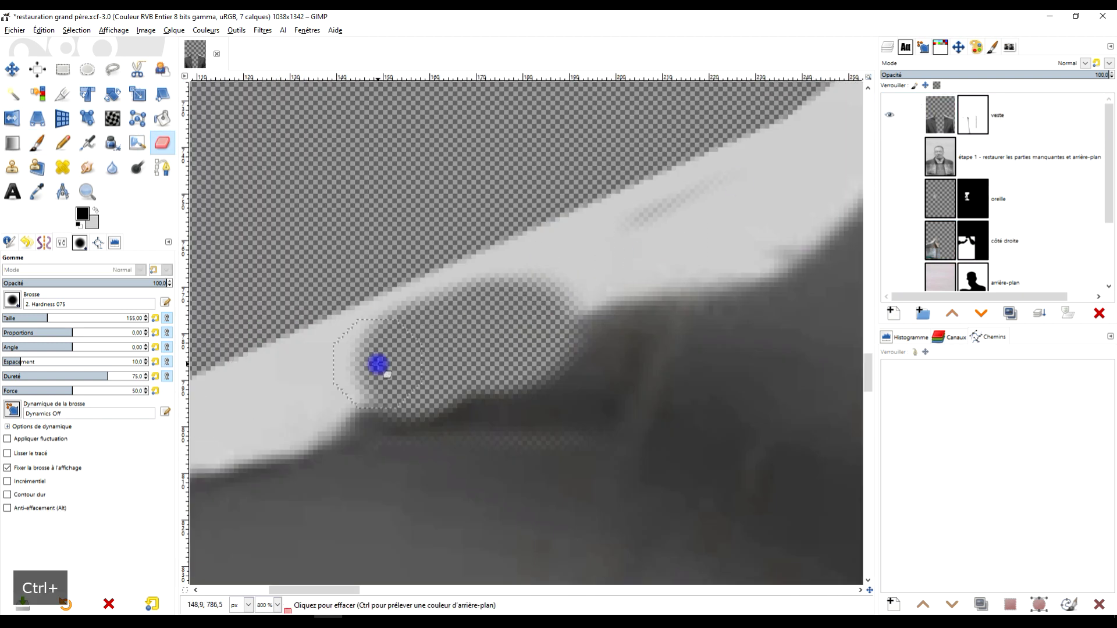
{"action": "scroll", "coordinate": [335, 310], "scroll_direction": "down", "scroll_amount": 1}
{"action": "left_click", "coordinate": [38, 143]}
{"action": "key", "text": "x"}
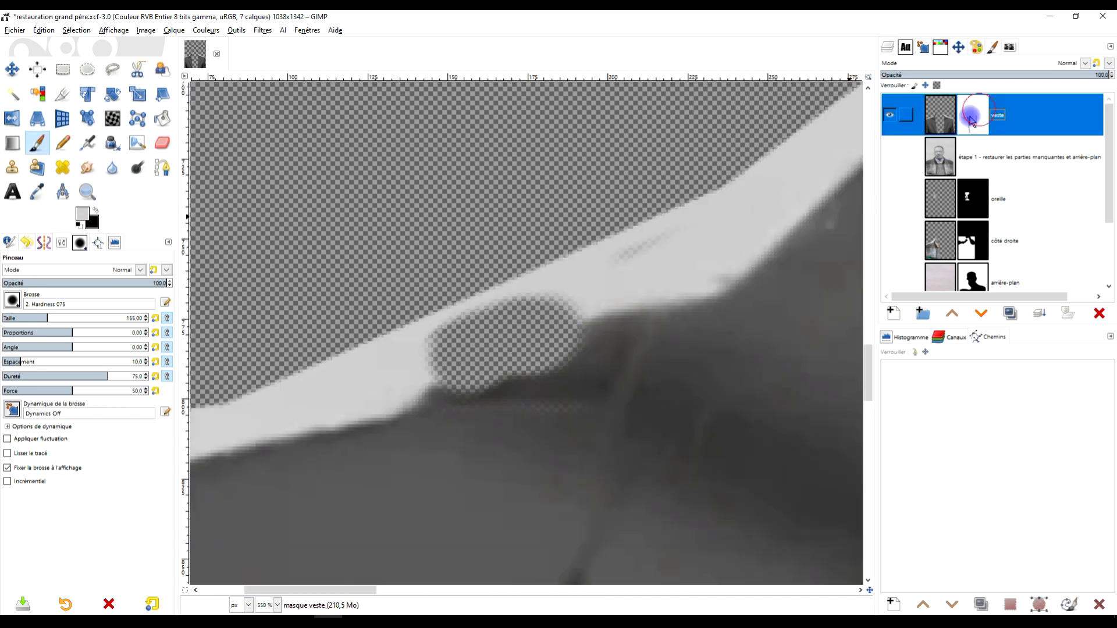
{"action": "left_click_drag", "start_coordinate": [466, 346], "coordinate": [563, 324]}
Enable anti-erase for the Eraser and make the "veste" layer's image, not its mask, the editing target
{"action": "scroll", "coordinate": [924, 197], "scroll_direction": "down", "scroll_amount": 3}
{"action": "scroll", "coordinate": [924, 198], "scroll_direction": "up", "scroll_amount": 3}
{"action": "scroll", "coordinate": [489, 377], "scroll_direction": "up", "scroll_amount": 1}
{"action": "left_click", "coordinate": [162, 143]}
{"action": "left_click", "coordinate": [8, 508]}
{"action": "left_click", "coordinate": [940, 115]}
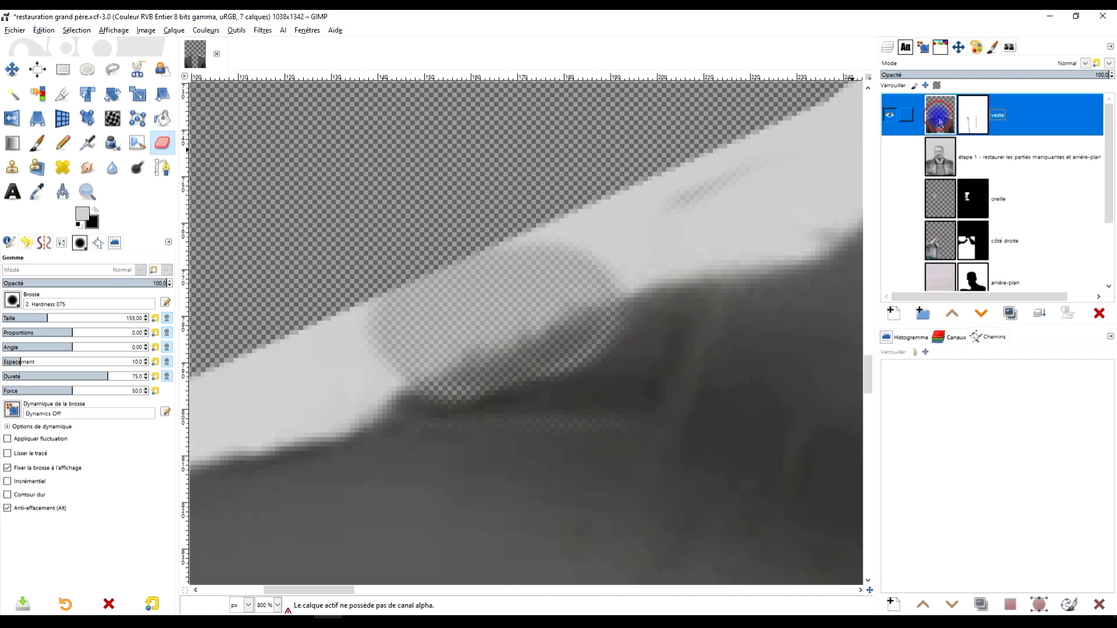
Show the "étape 1" layer under "veste" and clone clean shoulder edge over the uneven left shoulder at 35% opacity
{"action": "scroll", "coordinate": [523, 325], "scroll_direction": "down", "scroll_amount": 3}
{"action": "left_click", "coordinate": [890, 115], "text": "shift"}
{"action": "scroll", "coordinate": [582, 285], "scroll_direction": "up", "scroll_amount": 1}
{"action": "scroll", "coordinate": [452, 284], "scroll_direction": "down", "scroll_amount": 1}
{"action": "scroll", "coordinate": [451, 285], "scroll_direction": "up", "scroll_amount": 1}
{"action": "left_click", "coordinate": [889, 156], "text": "shift"}
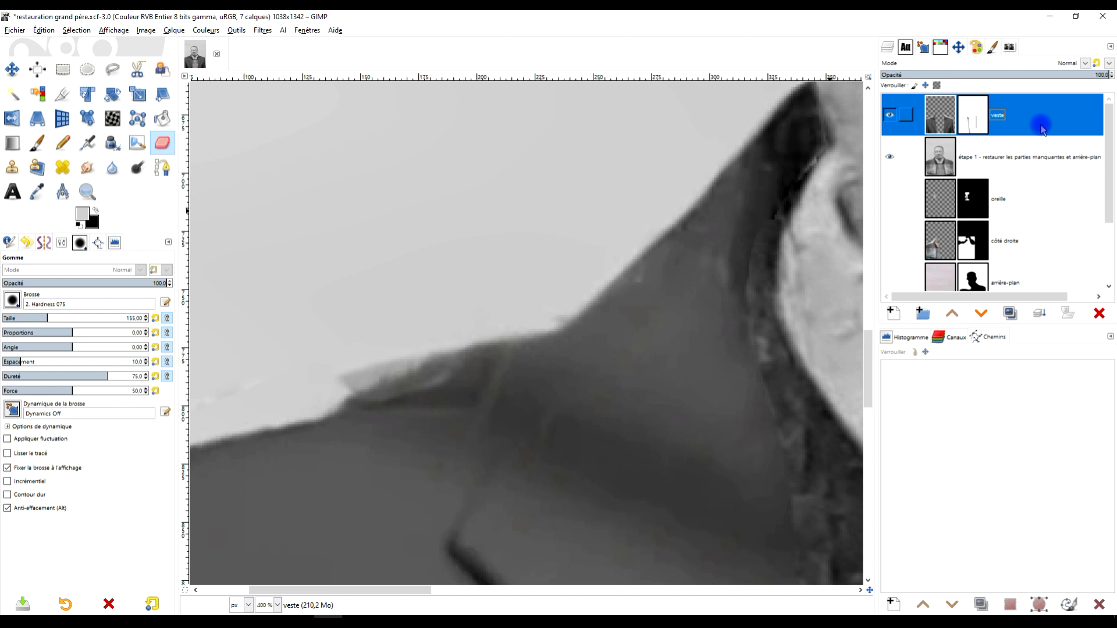
{"action": "key", "text": "c"}
{"action": "left_click", "coordinate": [343, 418], "text": "ctrl"}
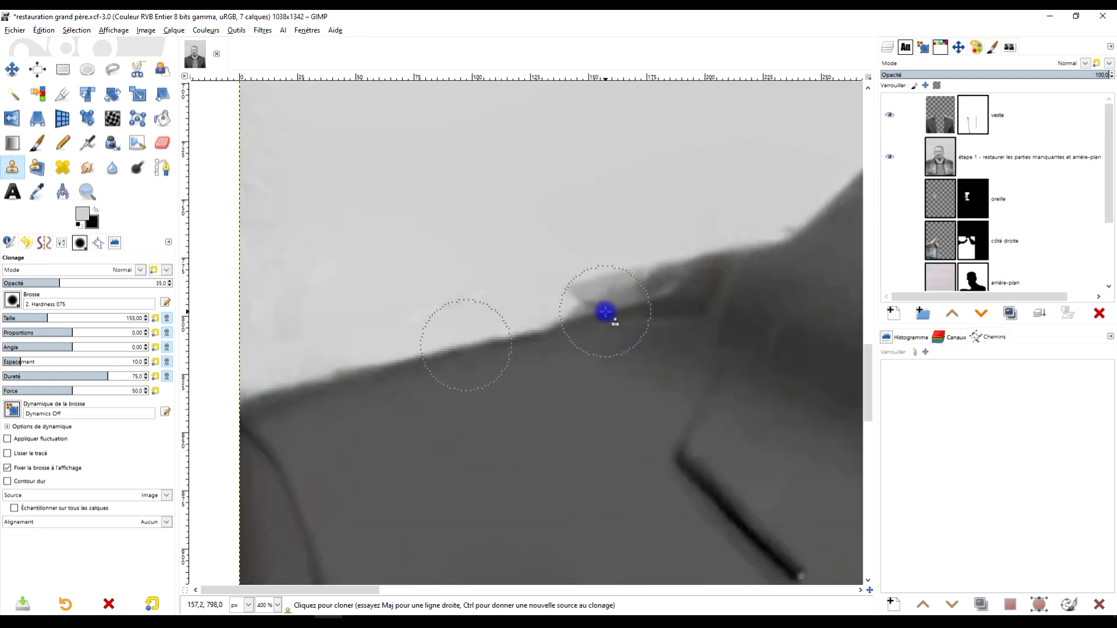
{"action": "left_click_drag", "start_coordinate": [604, 312], "coordinate": [696, 242]}
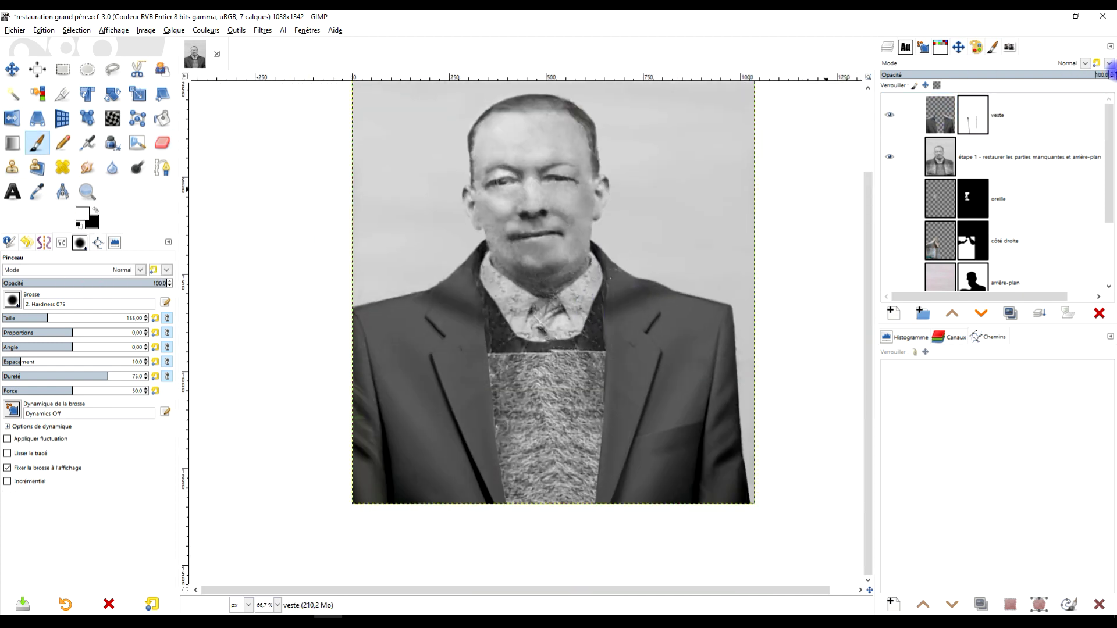
Create a new layer named "gilet"
{"action": "scroll", "coordinate": [660, 267], "scroll_direction": "up", "scroll_amount": 3}
{"action": "key", "text": "shift+ctrl+n"}
{"action": "type", "text": "gilet"}
{"action": "left_click", "coordinate": [1027, 400]}
Move the "gilet" layer below "veste" and paint the sweater area between the lapels solid black on it
{"action": "scroll", "coordinate": [471, 286], "scroll_direction": "up", "scroll_amount": 1}
{"action": "left_click", "coordinate": [95, 210]}
{"action": "mouse_move", "coordinate": [392, 311]}
{"action": "left_mouse_down"}
{"action": "mouse_move", "coordinate": [387, 339]}
{"action": "mouse_move", "coordinate": [494, 299]}
{"action": "left_mouse_up"}
{"action": "key", "text": "ctrl+z"}
{"action": "left_click", "coordinate": [980, 313]}
{"action": "scroll", "coordinate": [529, 302], "scroll_direction": "down", "scroll_amount": 2}
{"action": "left_click_drag", "start_coordinate": [588, 268], "coordinate": [494, 317]}
{"action": "scroll", "coordinate": [685, 274], "scroll_direction": "up", "scroll_amount": 2}
{"action": "scroll", "coordinate": [750, 198], "scroll_direction": "down", "scroll_amount": 1}
On the "étape 1" layer, make a freehand selection of the dark sweater patch beside the shirt collar's lower left
{"action": "left_click", "coordinate": [1029, 198]}
{"action": "scroll", "coordinate": [692, 275], "scroll_direction": "up", "scroll_amount": 1}
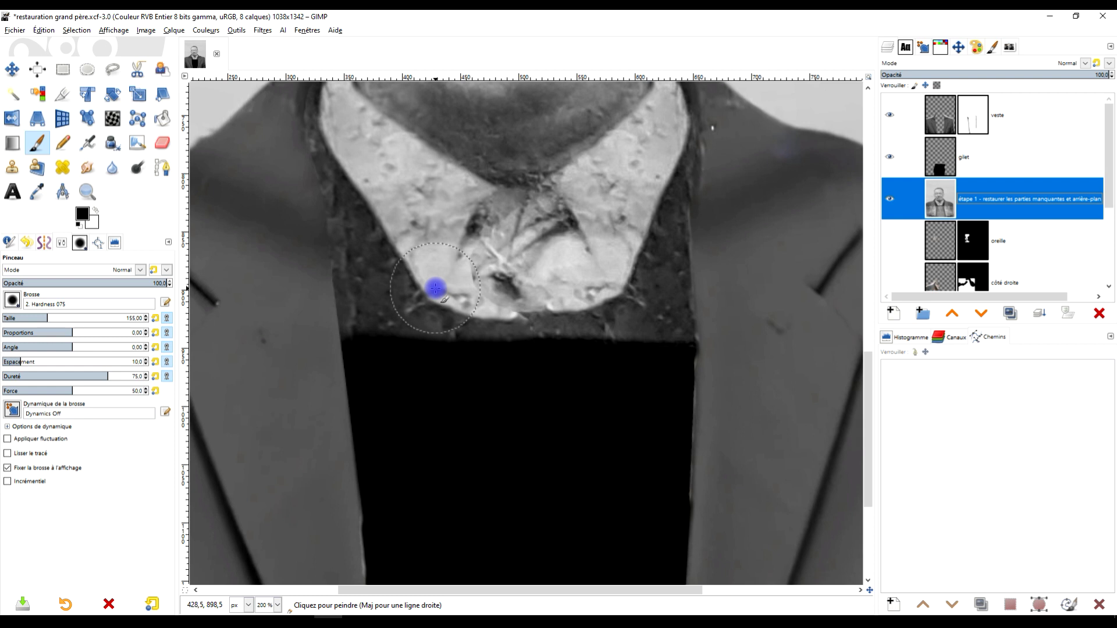
{"action": "scroll", "coordinate": [435, 289], "scroll_direction": "up", "scroll_amount": 1}
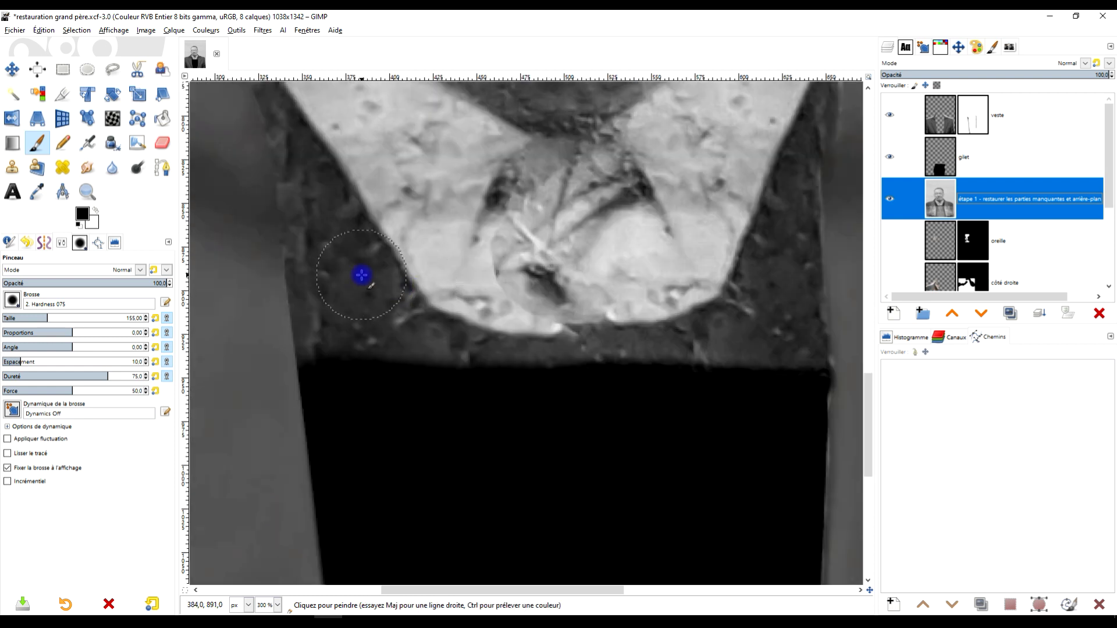
{"action": "left_click_drag", "start_coordinate": [334, 256], "coordinate": [361, 285]}
{"action": "left_click", "coordinate": [112, 69]}
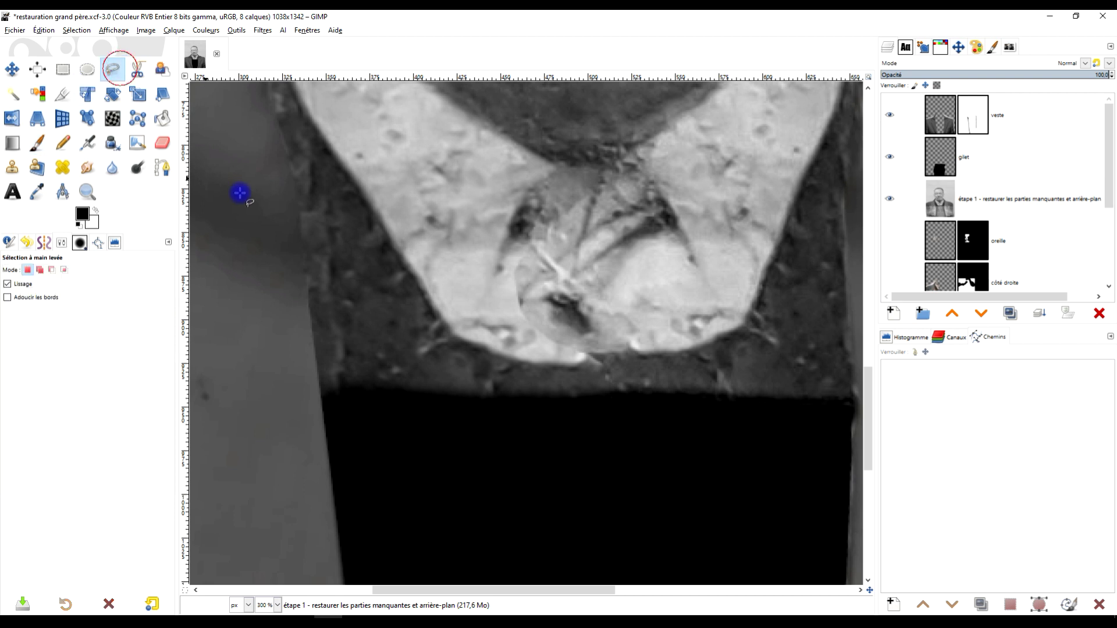
{"action": "mouse_move", "coordinate": [371, 257]}
{"action": "left_mouse_down"}
{"action": "mouse_move", "coordinate": [335, 283]}
{"action": "mouse_move", "coordinate": [321, 342]}
{"action": "mouse_move", "coordinate": [336, 359]}
{"action": "left_mouse_up"}
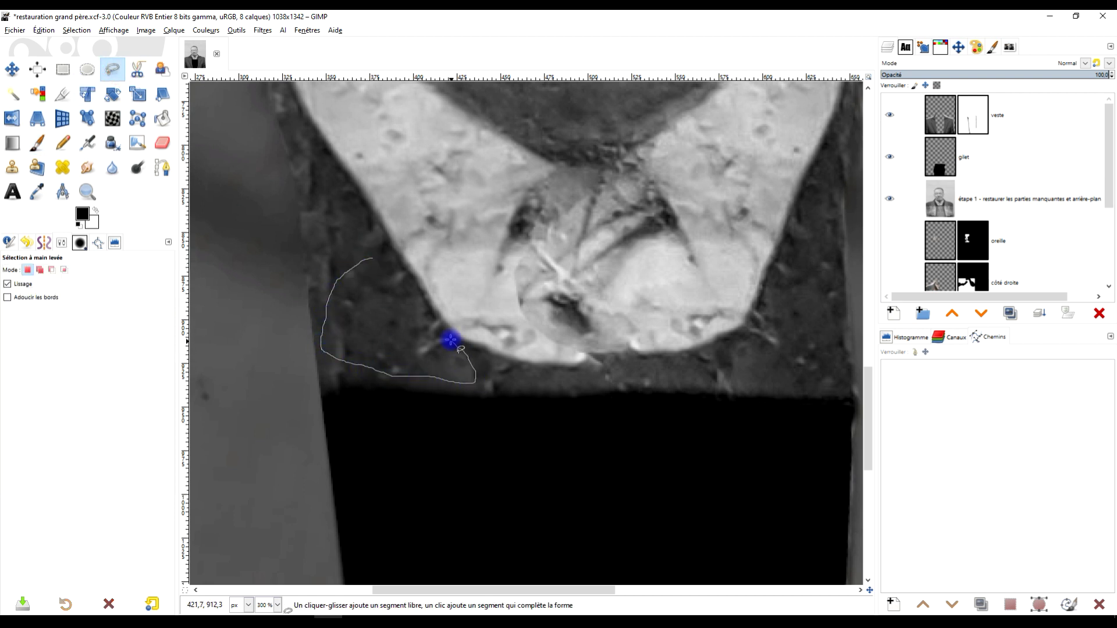
{"action": "left_click_drag", "start_coordinate": [388, 259], "coordinate": [374, 257]}
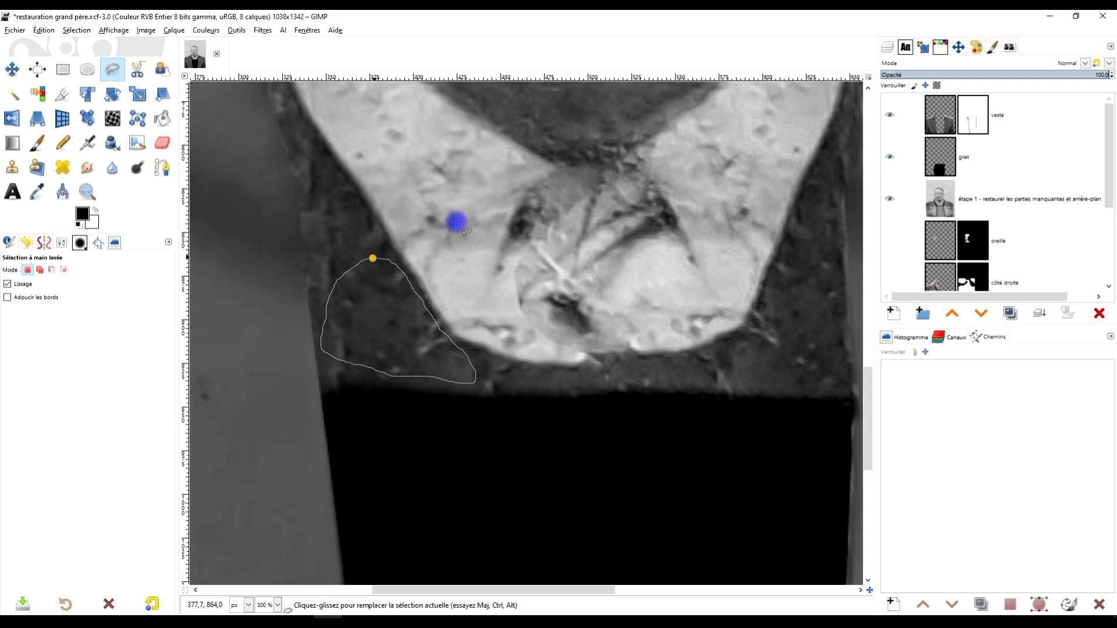
{"action": "key", "text": "Return"}
Copy the selected dark sweater patch from the "étape 1" layer
{"action": "key", "text": "ctrl"}
{"action": "key", "text": "ctrl+c"}
{"action": "scroll", "coordinate": [488, 317], "scroll_direction": "down", "scroll_amount": 4}
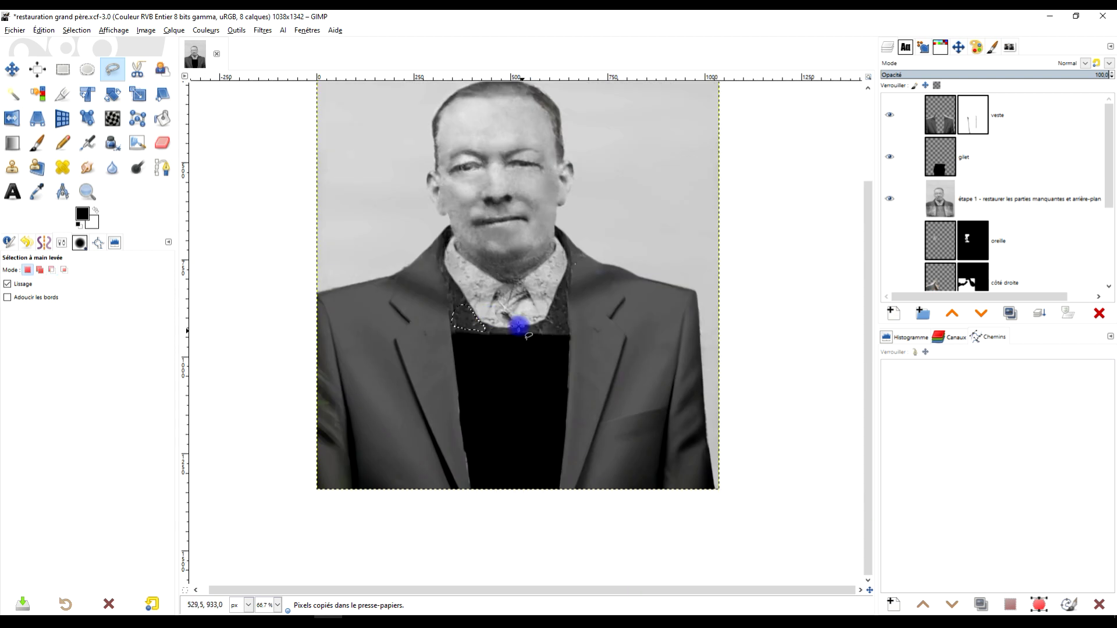
{"action": "left_click_drag", "start_coordinate": [518, 325], "coordinate": [481, 242]}
{"action": "left_click", "coordinate": [948, 169]}
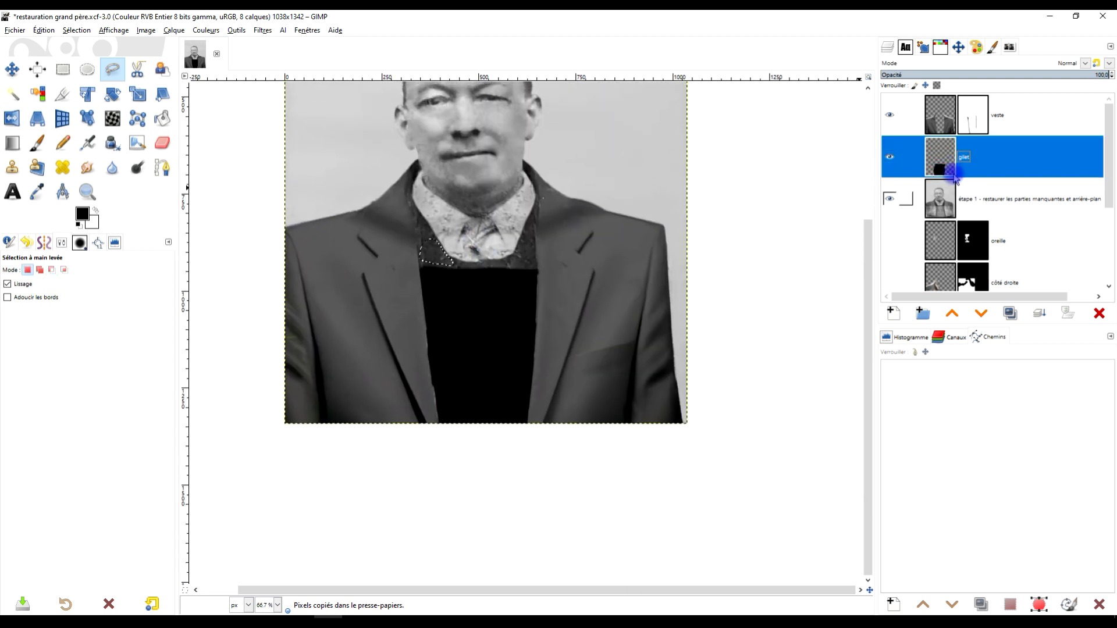
{"action": "left_click", "coordinate": [943, 208]}
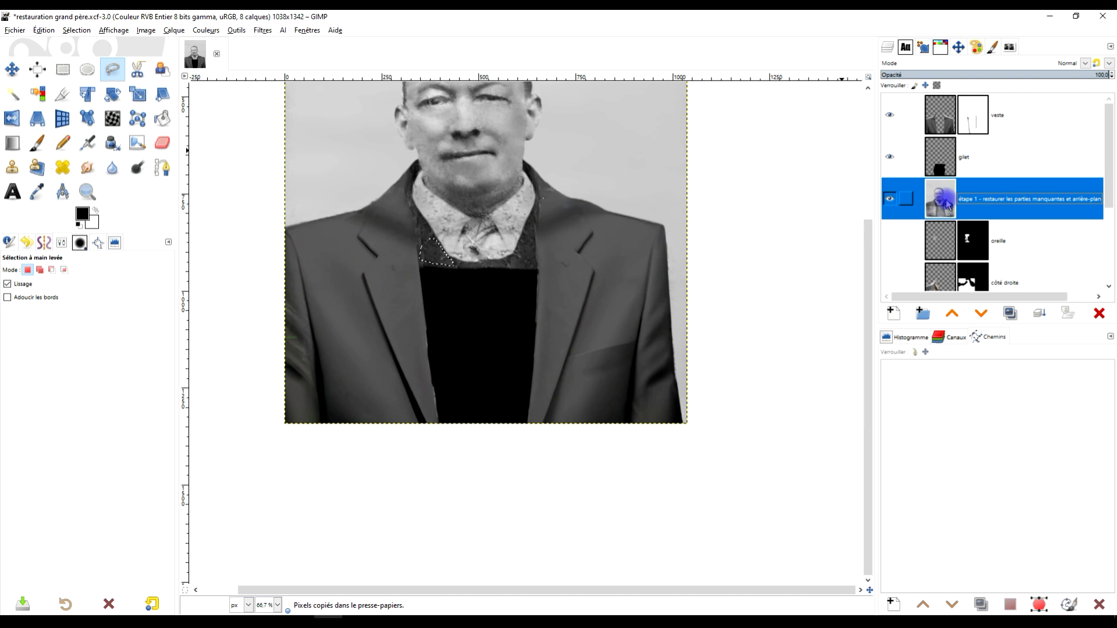
{"action": "key", "text": "ctrl+c"}
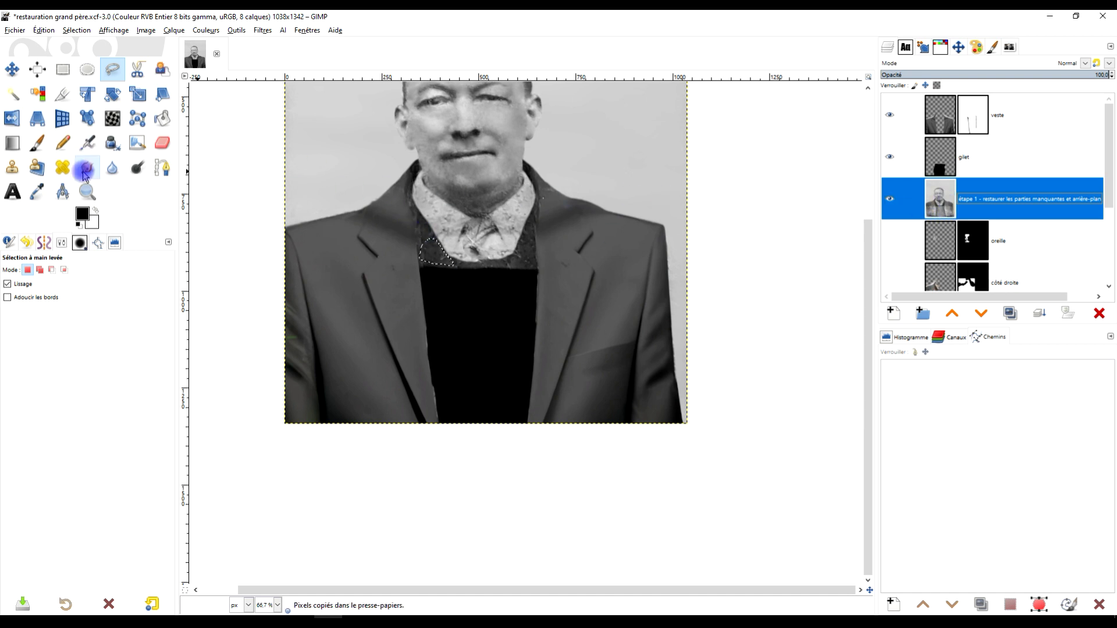
Select the black painted area on the "gilet" layer with Fuzzy Select
{"action": "key", "text": "u"}
{"action": "key", "text": "Page_Up"}
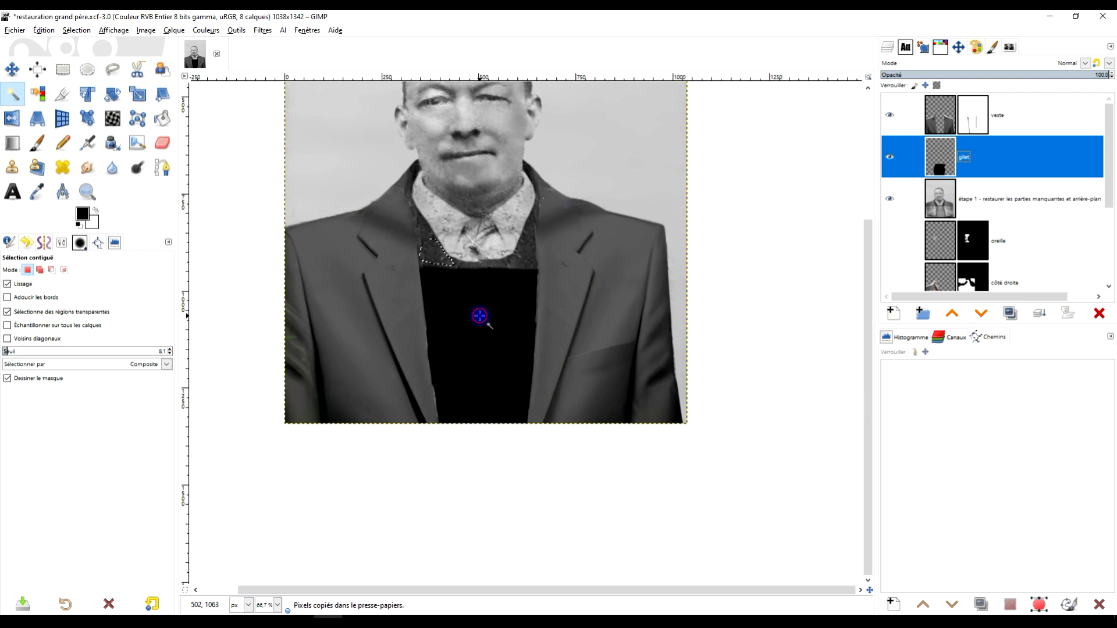
{"action": "left_click", "coordinate": [480, 316]}
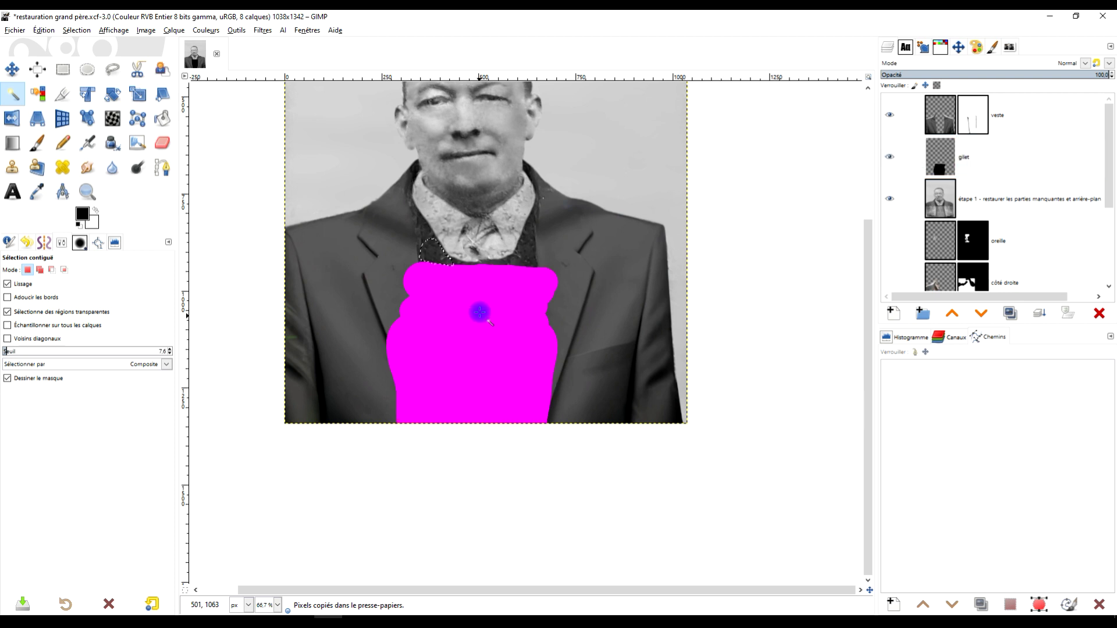
Choose the clipboard image as the Paintbrush's brush, undo a trial stroke across the black area and set the spacing to 92
{"action": "key", "text": "p"}
{"action": "key", "text": "2"}
{"action": "left_click", "coordinate": [12, 300]}
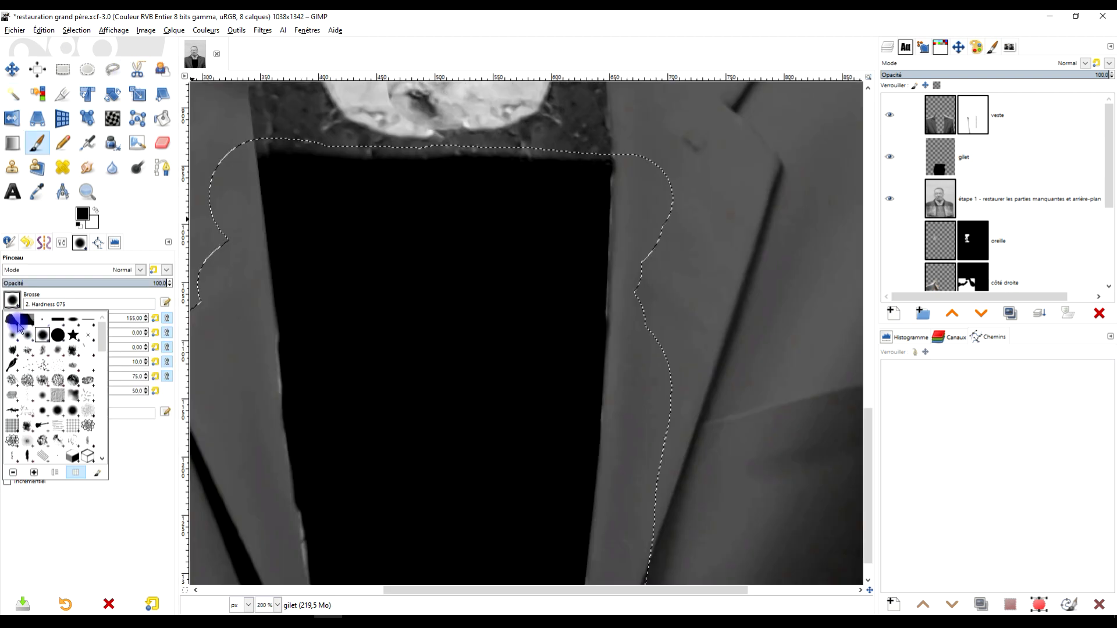
{"action": "left_click", "coordinate": [13, 320]}
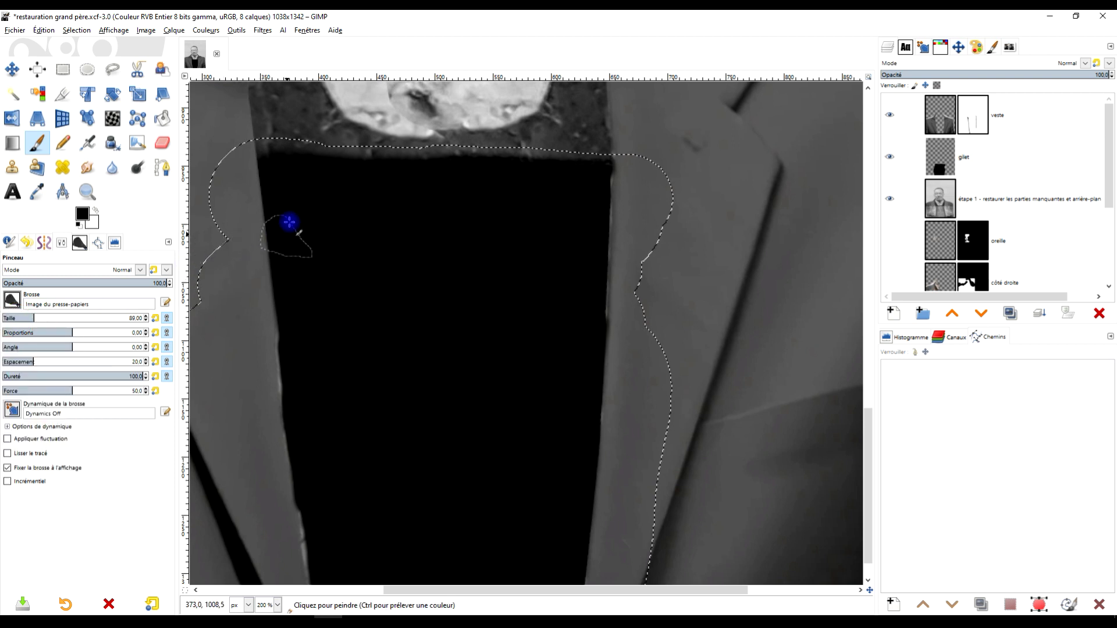
{"action": "left_click_drag", "start_coordinate": [278, 173], "coordinate": [483, 171]}
{"action": "key", "text": "ctrl+z"}
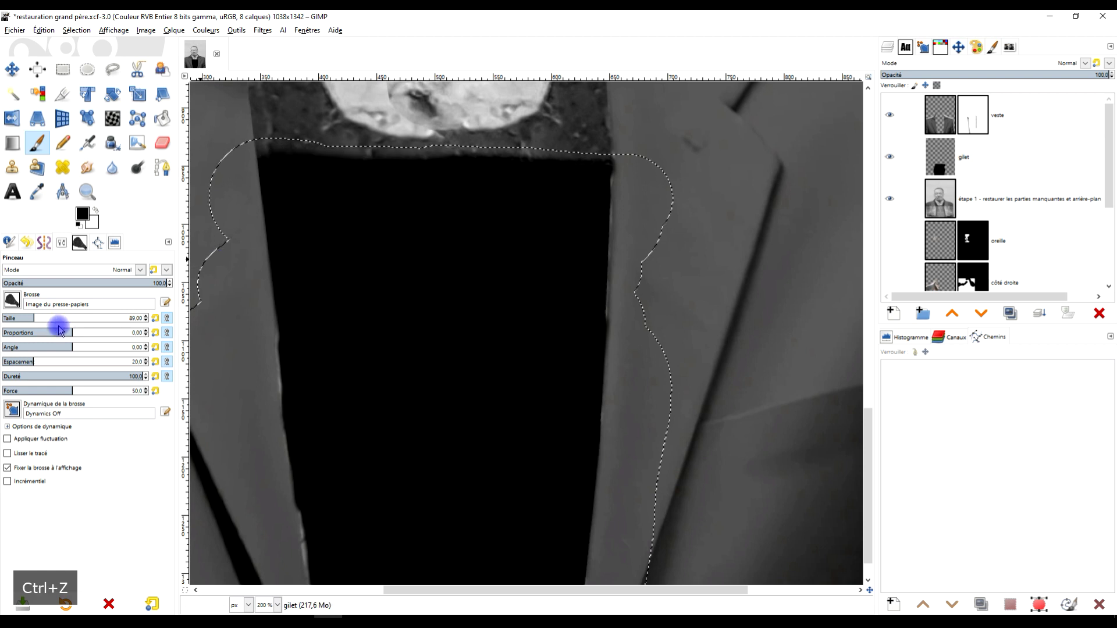
{"action": "left_click_drag", "start_coordinate": [21, 361], "coordinate": [89, 361]}
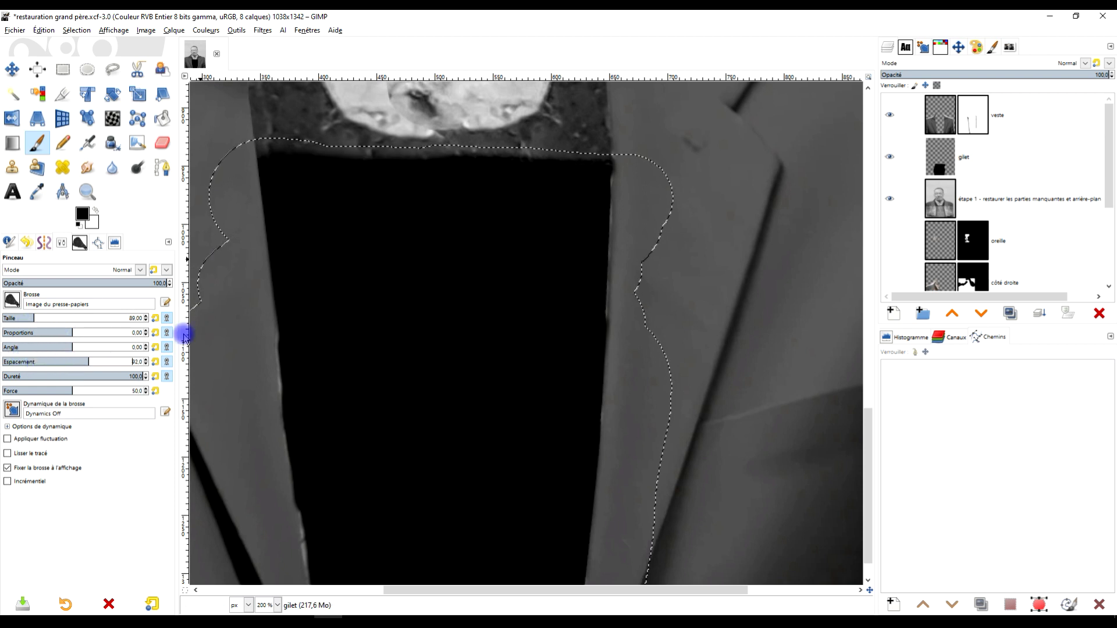
Fill the selected black area between the lapels with the copied sweater texture, stamping from the neckline to the image's bottom
{"action": "mouse_move", "coordinate": [275, 166]}
{"action": "left_mouse_down"}
{"action": "mouse_move", "coordinate": [626, 189]}
{"action": "mouse_move", "coordinate": [611, 228]}
{"action": "mouse_move", "coordinate": [277, 214]}
{"action": "mouse_move", "coordinate": [271, 228]}
{"action": "mouse_move", "coordinate": [365, 259]}
{"action": "mouse_move", "coordinate": [641, 292]}
{"action": "mouse_move", "coordinate": [574, 266]}
{"action": "mouse_move", "coordinate": [312, 239]}
{"action": "mouse_move", "coordinate": [636, 247]}
{"action": "mouse_move", "coordinate": [633, 211]}
{"action": "mouse_move", "coordinate": [264, 194]}
{"action": "mouse_move", "coordinate": [628, 195]}
{"action": "mouse_move", "coordinate": [636, 169]}
{"action": "mouse_move", "coordinate": [235, 158]}
{"action": "mouse_move", "coordinate": [225, 188]}
{"action": "mouse_move", "coordinate": [665, 249]}
{"action": "mouse_move", "coordinate": [629, 281]}
{"action": "mouse_move", "coordinate": [516, 263]}
{"action": "mouse_move", "coordinate": [259, 266]}
{"action": "mouse_move", "coordinate": [533, 292]}
{"action": "mouse_move", "coordinate": [644, 323]}
{"action": "mouse_move", "coordinate": [219, 335]}
{"action": "mouse_move", "coordinate": [317, 315]}
{"action": "mouse_move", "coordinate": [416, 344]}
{"action": "left_mouse_up"}
{"action": "key", "text": "1"}
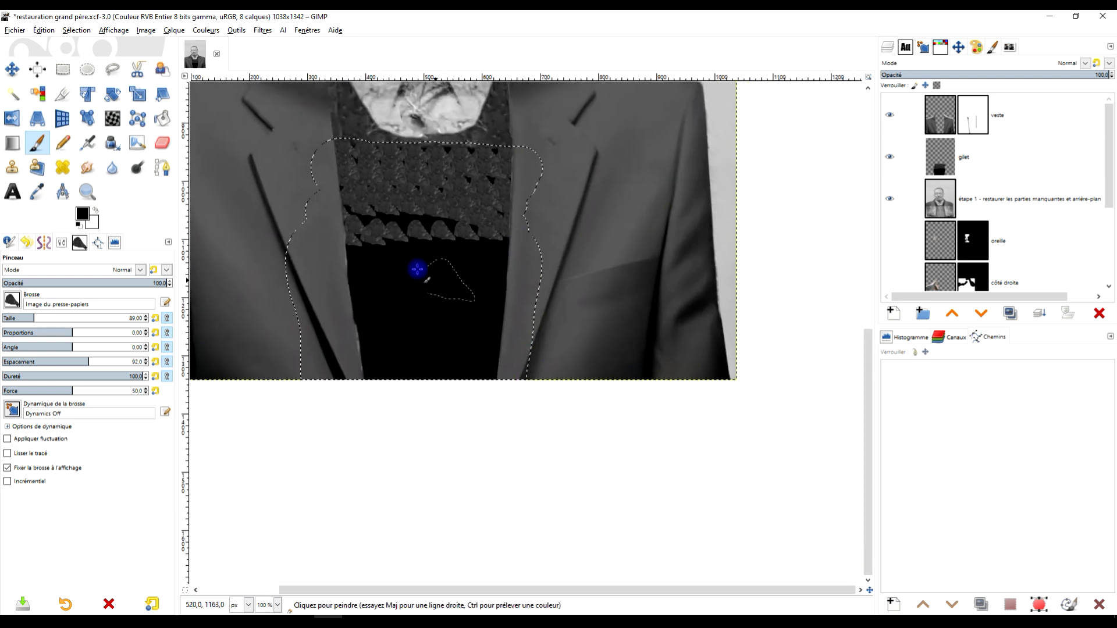
{"action": "mouse_move", "coordinate": [366, 262]}
{"action": "left_mouse_down"}
{"action": "mouse_move", "coordinate": [579, 253]}
{"action": "mouse_move", "coordinate": [482, 243]}
{"action": "mouse_move", "coordinate": [305, 249]}
{"action": "mouse_move", "coordinate": [382, 208]}
{"action": "mouse_move", "coordinate": [560, 237]}
{"action": "mouse_move", "coordinate": [318, 303]}
{"action": "mouse_move", "coordinate": [503, 290]}
{"action": "mouse_move", "coordinate": [406, 290]}
{"action": "mouse_move", "coordinate": [351, 317]}
{"action": "mouse_move", "coordinate": [518, 341]}
{"action": "mouse_move", "coordinate": [348, 378]}
{"action": "mouse_move", "coordinate": [514, 372]}
{"action": "mouse_move", "coordinate": [349, 315]}
{"action": "mouse_move", "coordinate": [550, 319]}
{"action": "mouse_move", "coordinate": [336, 343]}
{"action": "mouse_move", "coordinate": [489, 349]}
{"action": "mouse_move", "coordinate": [491, 367]}
{"action": "mouse_move", "coordinate": [427, 377]}
{"action": "mouse_move", "coordinate": [436, 337]}
{"action": "mouse_move", "coordinate": [477, 298]}
{"action": "mouse_move", "coordinate": [473, 284]}
{"action": "mouse_move", "coordinate": [328, 267]}
{"action": "mouse_move", "coordinate": [526, 238]}
{"action": "mouse_move", "coordinate": [335, 236]}
{"action": "mouse_move", "coordinate": [606, 209]}
{"action": "mouse_move", "coordinate": [359, 169]}
{"action": "mouse_move", "coordinate": [570, 150]}
{"action": "mouse_move", "coordinate": [334, 140]}
{"action": "mouse_move", "coordinate": [430, 129]}
{"action": "left_mouse_up"}
{"action": "scroll", "coordinate": [430, 129], "scroll_direction": "down", "scroll_amount": 3}
{"action": "scroll", "coordinate": [424, 270], "scroll_direction": "up", "scroll_amount": 3}
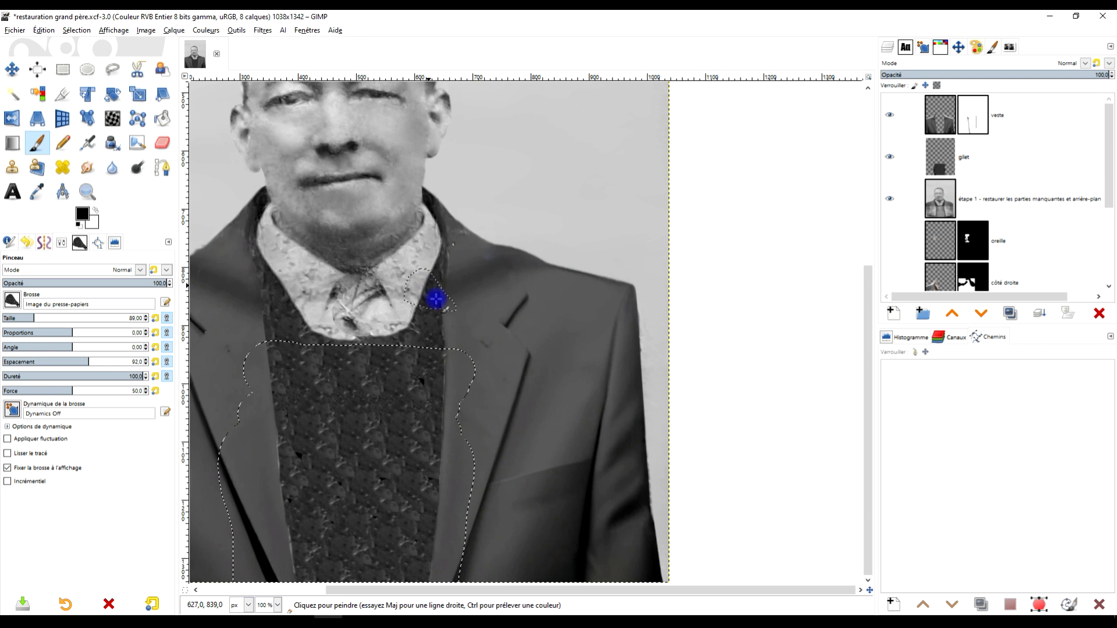
Finish stamping the sweater texture between the lapels down to the image's bottom edge and clear the selection
{"action": "mouse_move", "coordinate": [291, 314]}
{"action": "left_mouse_down"}
{"action": "mouse_move", "coordinate": [337, 316]}
{"action": "mouse_move", "coordinate": [363, 296]}
{"action": "mouse_move", "coordinate": [334, 291]}
{"action": "mouse_move", "coordinate": [291, 311]}
{"action": "mouse_move", "coordinate": [330, 324]}
{"action": "mouse_move", "coordinate": [306, 317]}
{"action": "mouse_move", "coordinate": [464, 331]}
{"action": "mouse_move", "coordinate": [474, 314]}
{"action": "mouse_move", "coordinate": [426, 334]}
{"action": "mouse_move", "coordinate": [450, 333]}
{"action": "mouse_move", "coordinate": [435, 323]}
{"action": "mouse_move", "coordinate": [409, 370]}
{"action": "mouse_move", "coordinate": [372, 386]}
{"action": "mouse_move", "coordinate": [310, 386]}
{"action": "mouse_move", "coordinate": [259, 406]}
{"action": "mouse_move", "coordinate": [261, 418]}
{"action": "mouse_move", "coordinate": [323, 421]}
{"action": "mouse_move", "coordinate": [291, 477]}
{"action": "mouse_move", "coordinate": [336, 543]}
{"action": "mouse_move", "coordinate": [392, 549]}
{"action": "mouse_move", "coordinate": [436, 469]}
{"action": "left_mouse_up"}
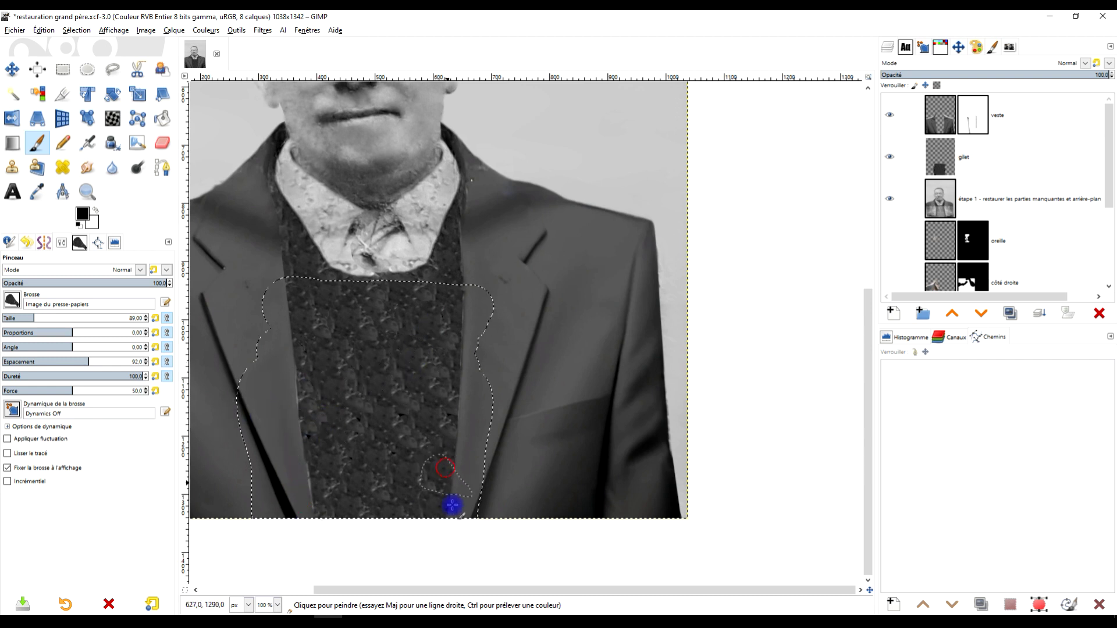
{"action": "left_click", "coordinate": [70, 32]}
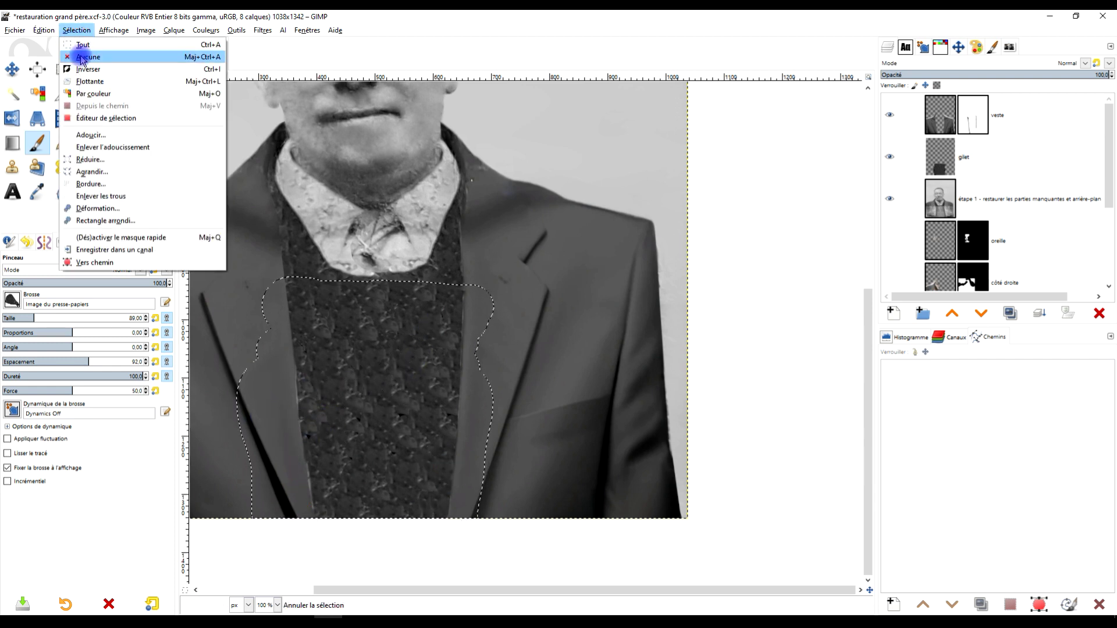
{"action": "left_click", "coordinate": [87, 57]}
Apply the Brouillage TSV noise filter to the "gilet" layer with Value set to 0,061
{"action": "scroll", "coordinate": [559, 309], "scroll_direction": "down", "scroll_amount": 3}
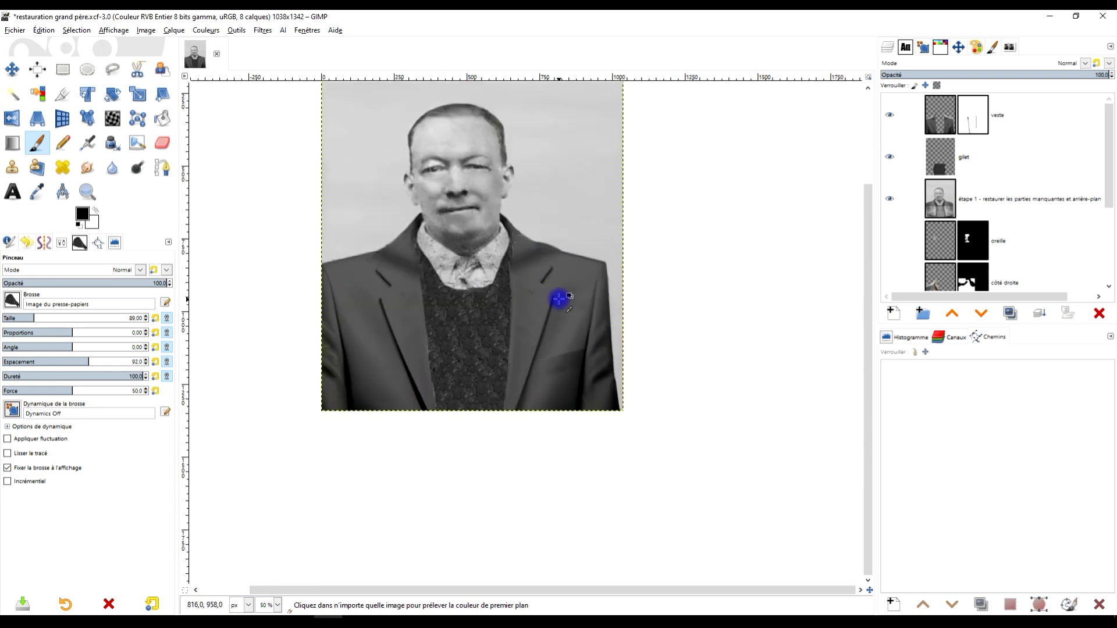
{"action": "scroll", "coordinate": [543, 357], "scroll_direction": "up", "scroll_amount": 2}
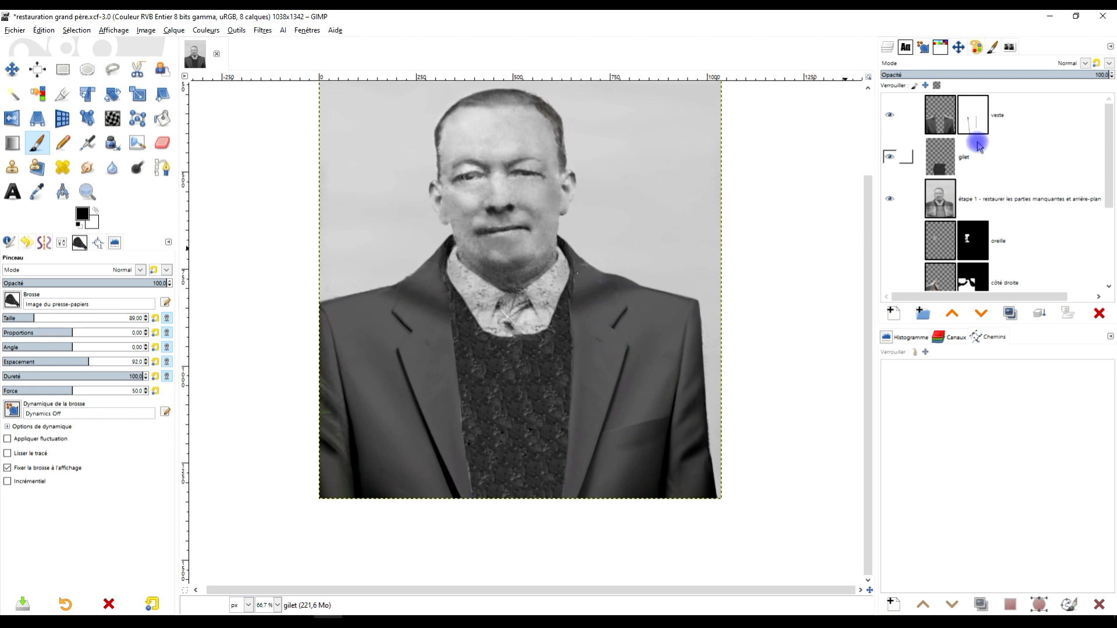
{"action": "left_click", "coordinate": [266, 36]}
{"action": "mouse_move", "coordinate": [298, 136]}
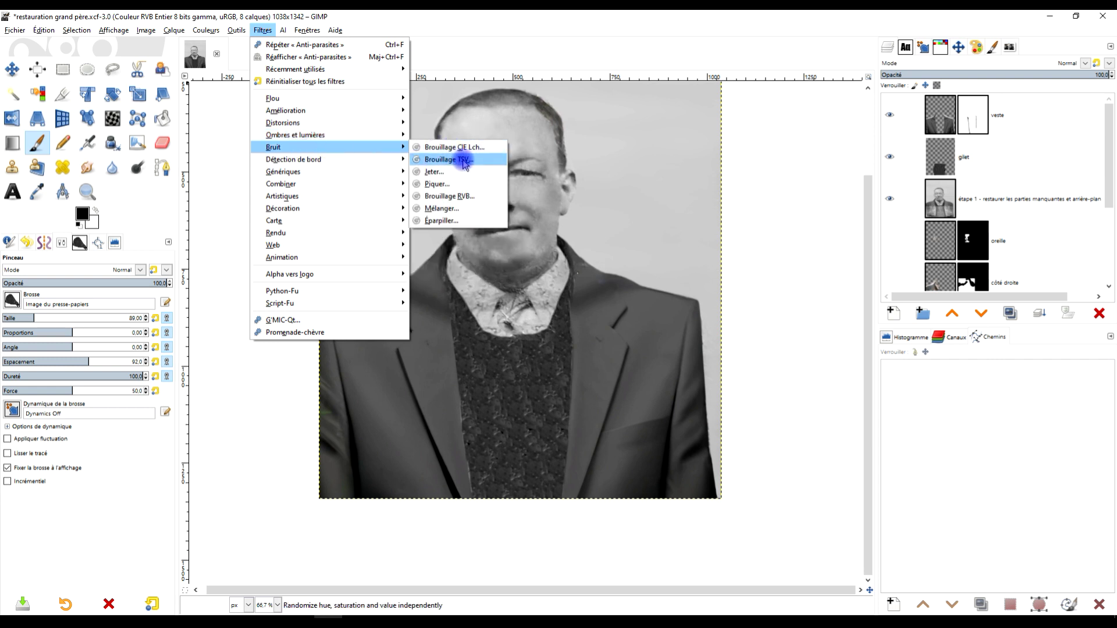
{"action": "left_click", "coordinate": [464, 161]}
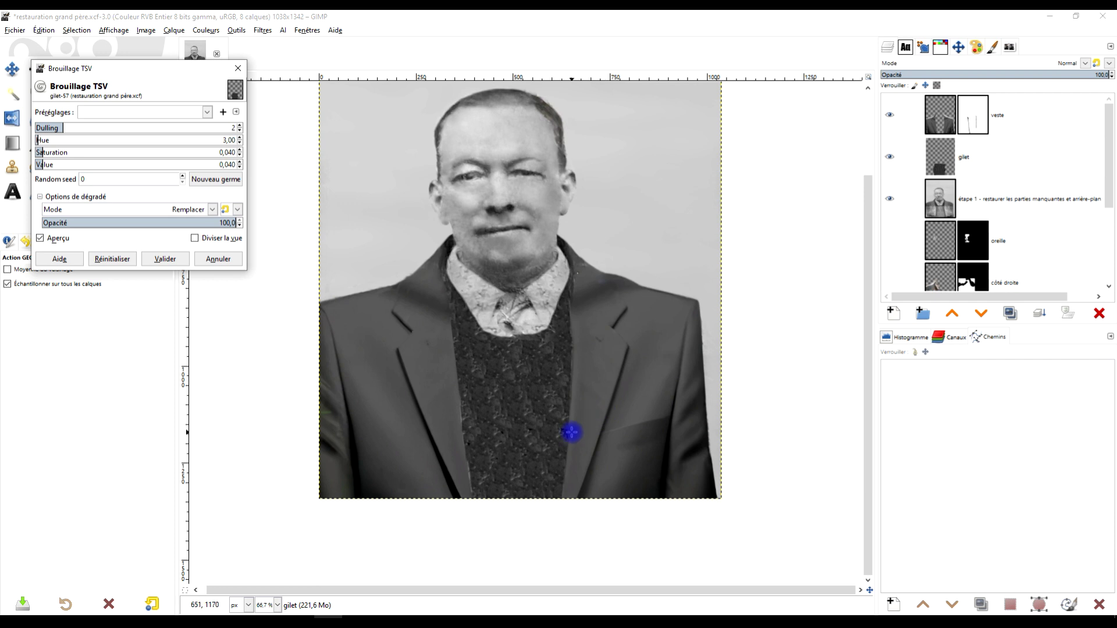
{"action": "scroll", "coordinate": [571, 432], "scroll_direction": "up", "scroll_amount": 3}
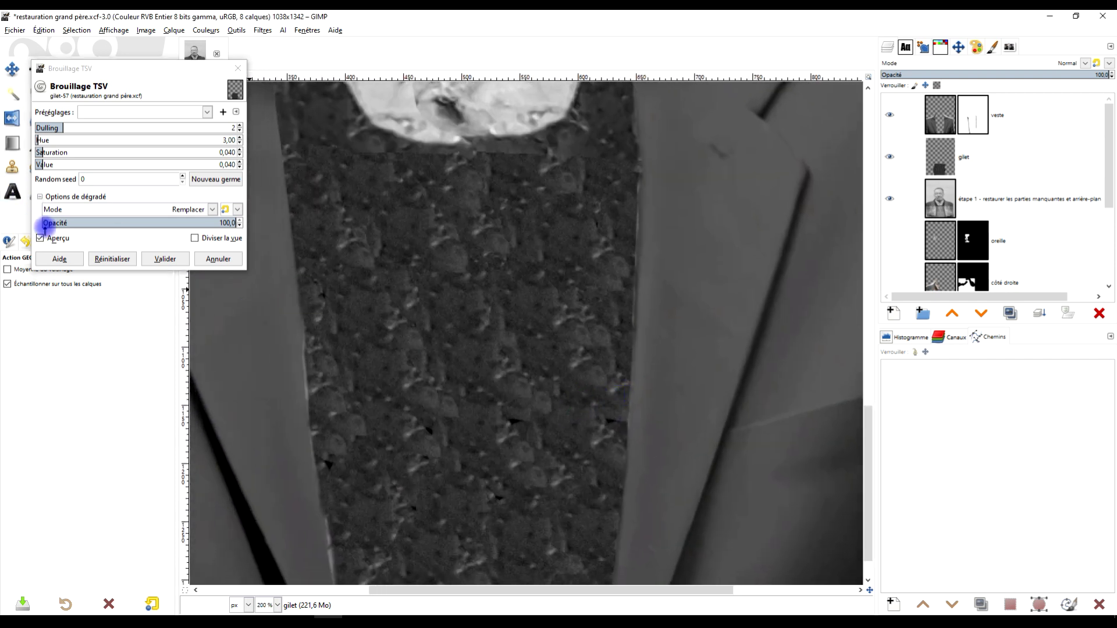
{"action": "left_click", "coordinate": [48, 243]}
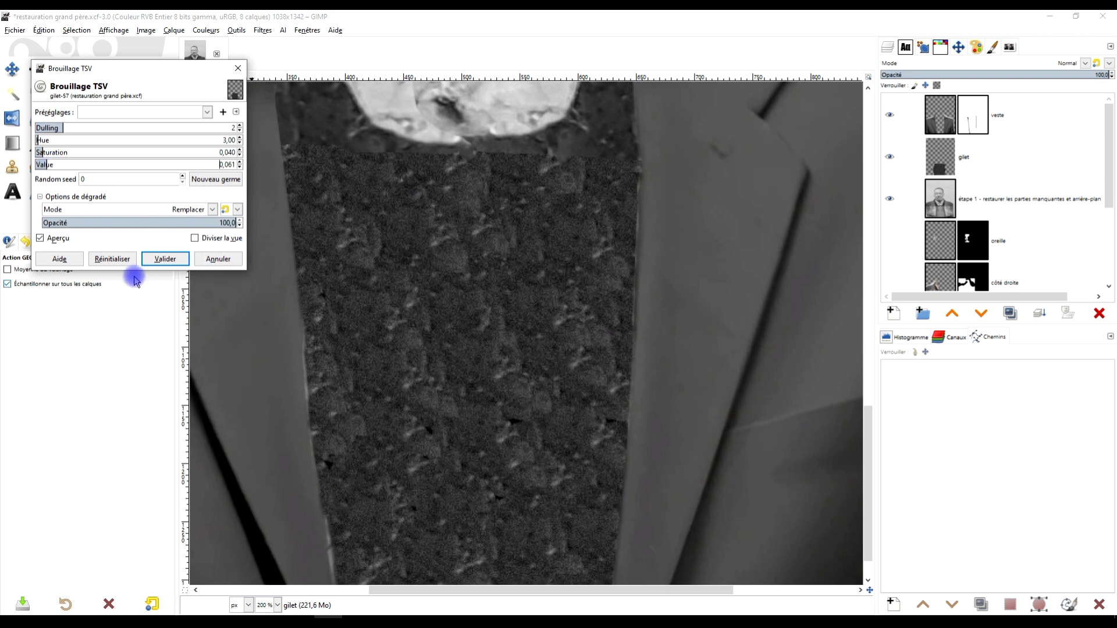
{"action": "left_click", "coordinate": [165, 259]}
Create a transparent layer named "ombre pour gilet" directly above the "gilet" layer
{"action": "scroll", "coordinate": [452, 320], "scroll_direction": "down", "scroll_amount": 4}
{"action": "scroll", "coordinate": [506, 349], "scroll_direction": "up", "scroll_amount": 2}
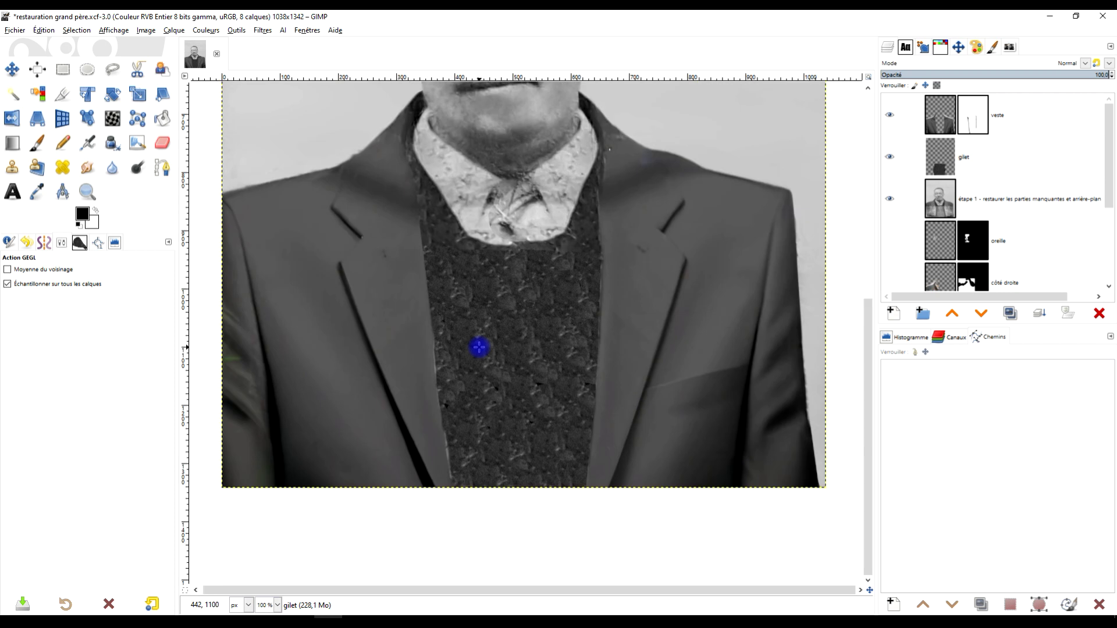
{"action": "left_click", "coordinate": [957, 165]}
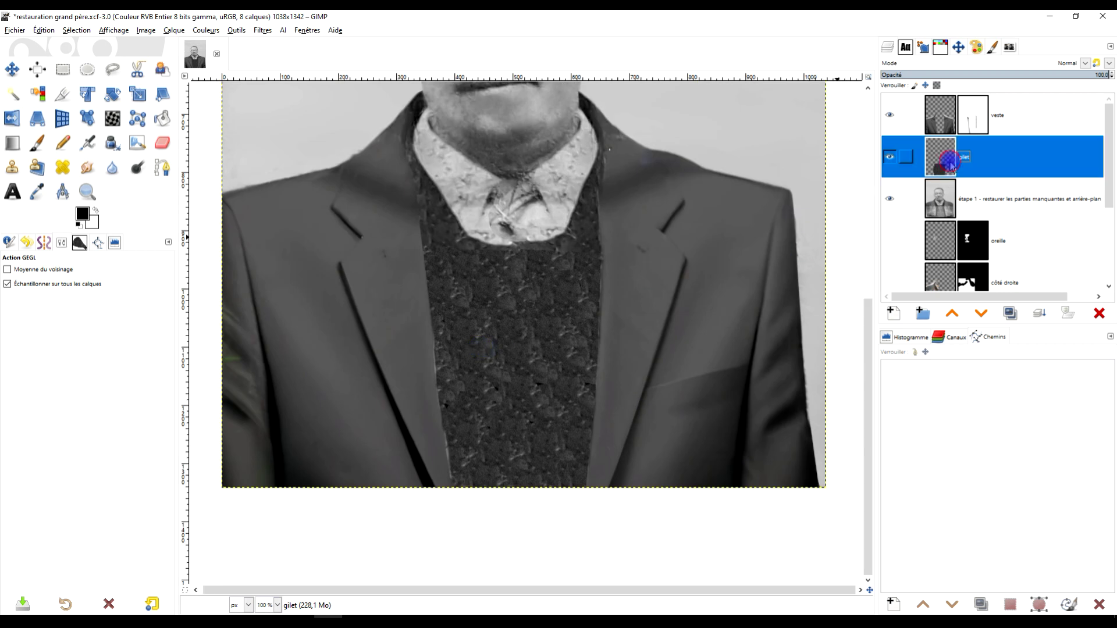
{"action": "left_click", "coordinate": [894, 311]}
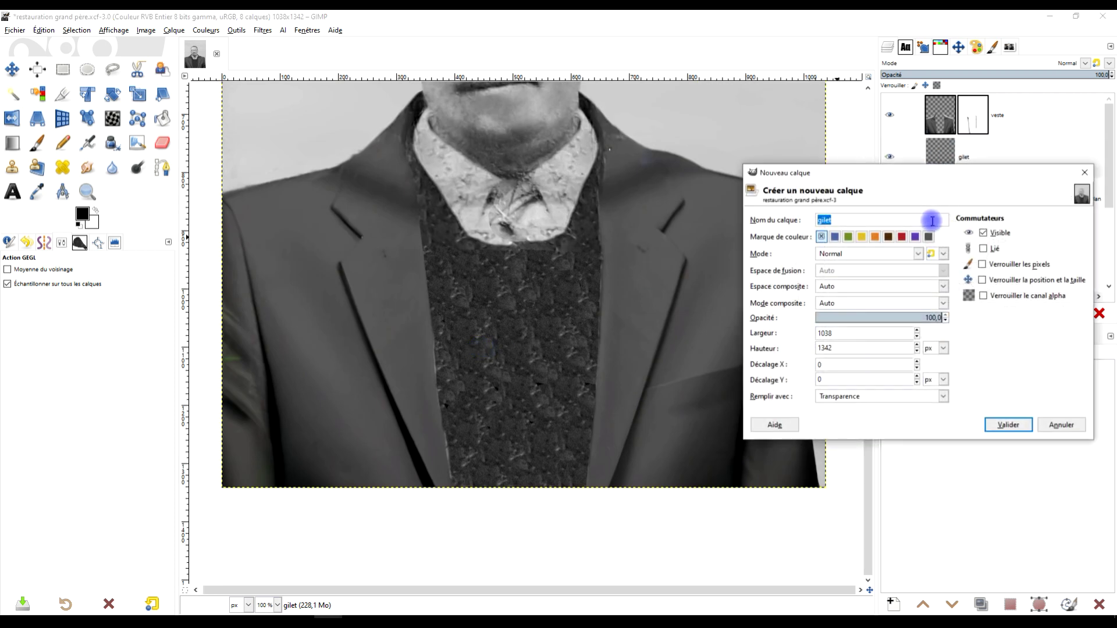
{"action": "type", "text": "om"}
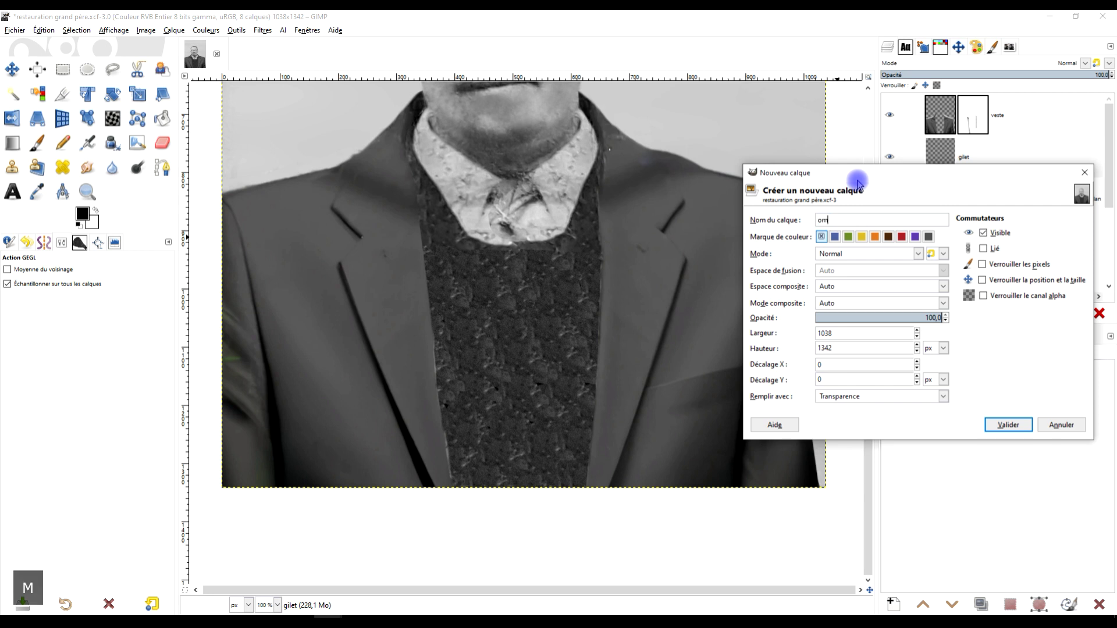
{"action": "type", "text": "bre pour gilet"}
{"action": "key", "text": "Return"}
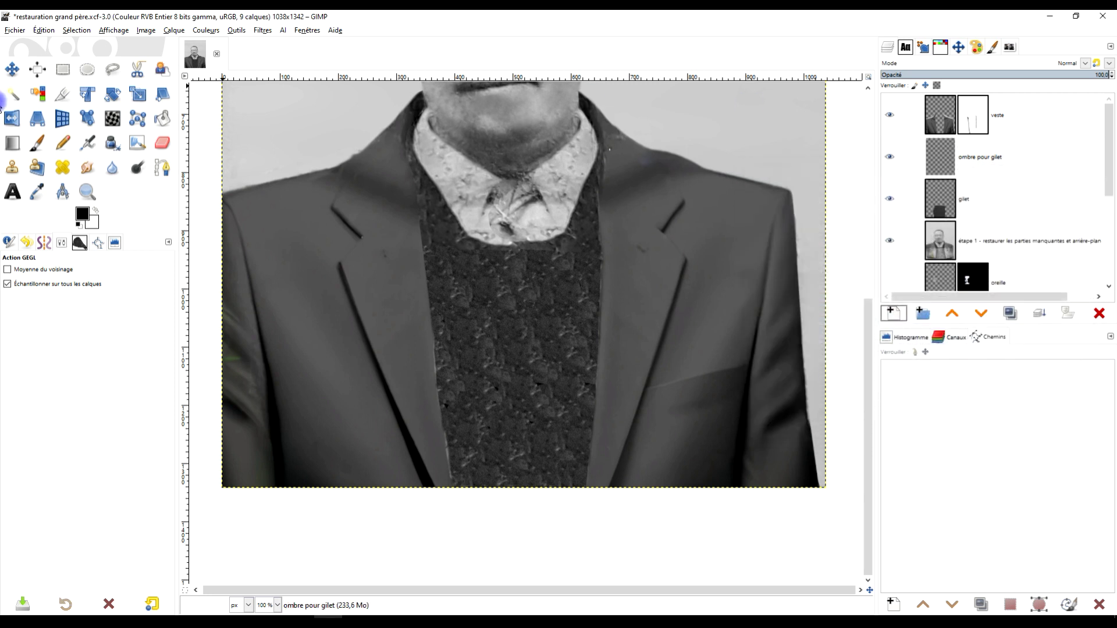
Paint black shadows on the sweater along both lapels with the "2. Hardness 075" Paintbrush, size 171 and opacity 52,3, undoing a stray shoulder stroke
{"action": "left_click", "coordinate": [38, 142]}
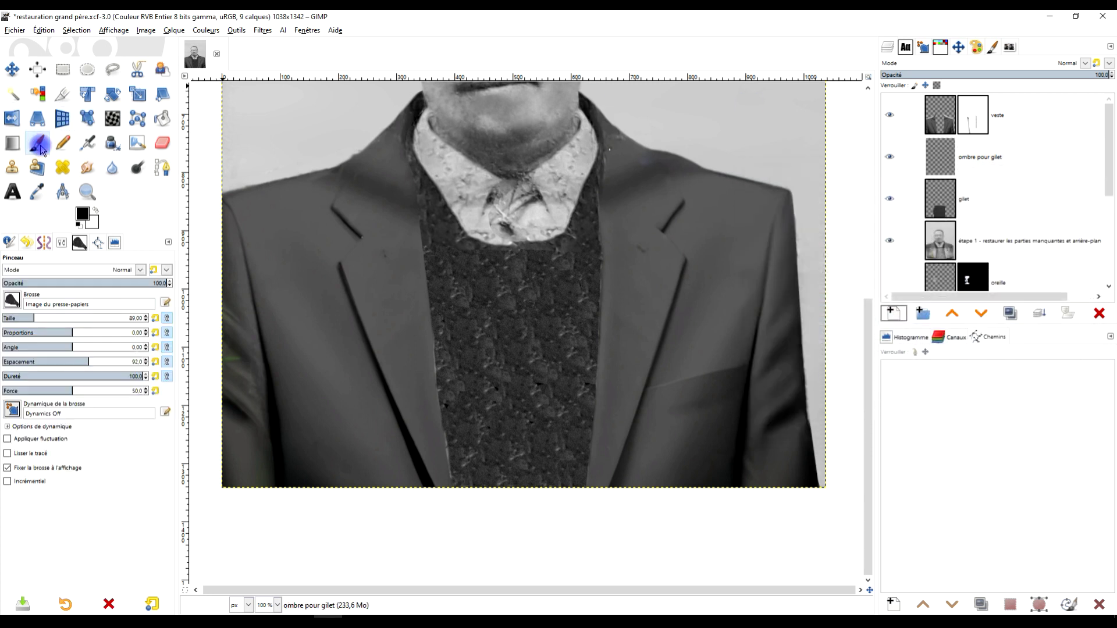
{"action": "left_click", "coordinate": [13, 299]}
{"action": "double_click", "coordinate": [38, 335]}
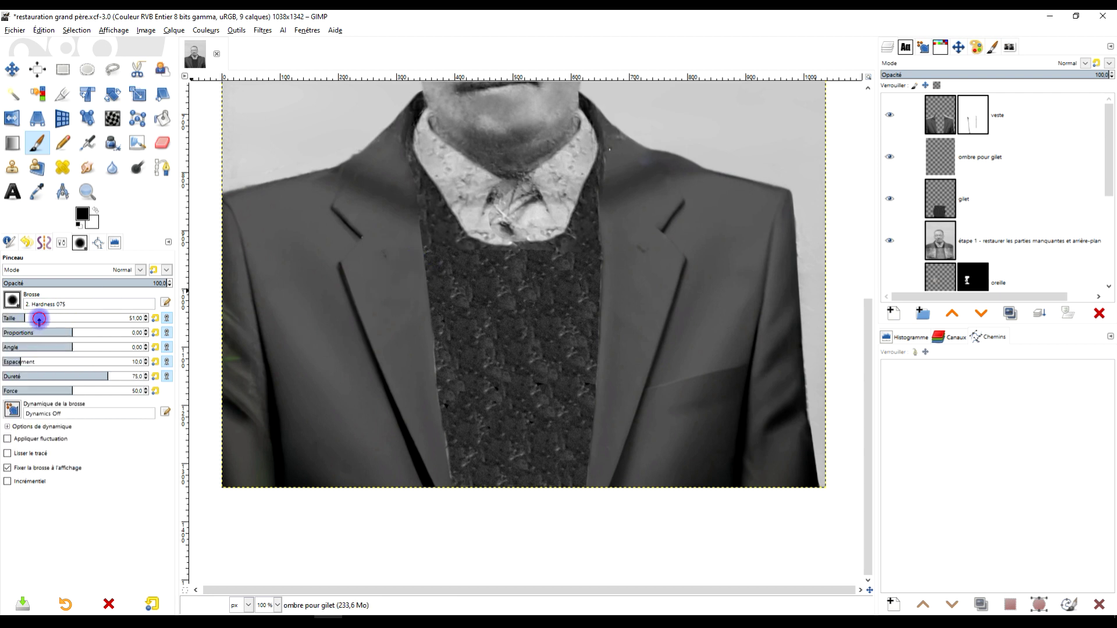
{"action": "left_click", "coordinate": [88, 284]}
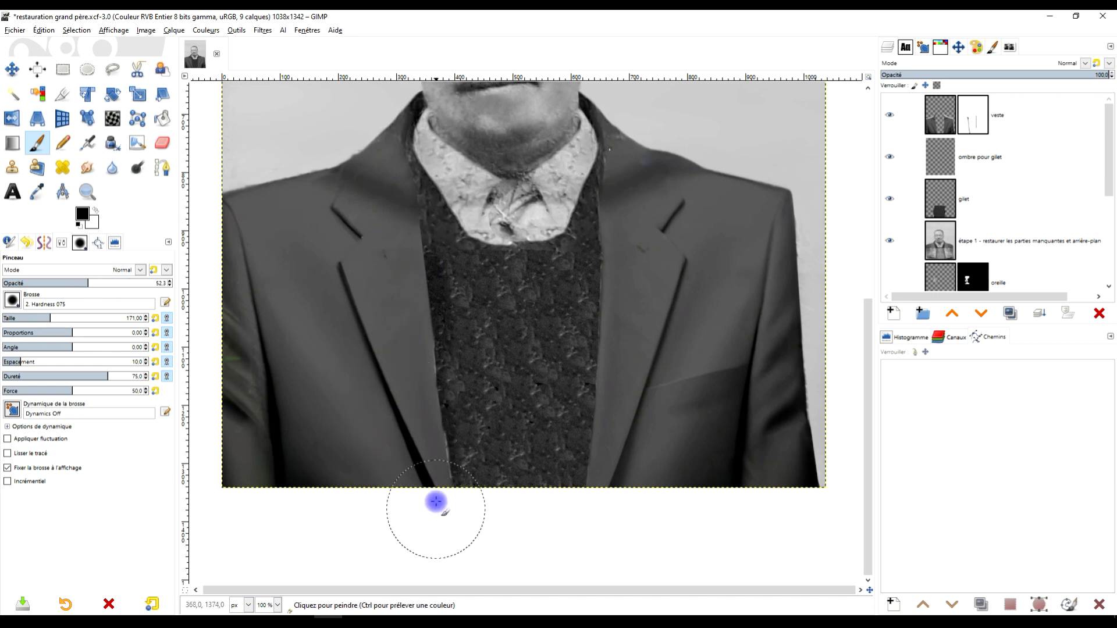
{"action": "left_click", "coordinate": [590, 281]}
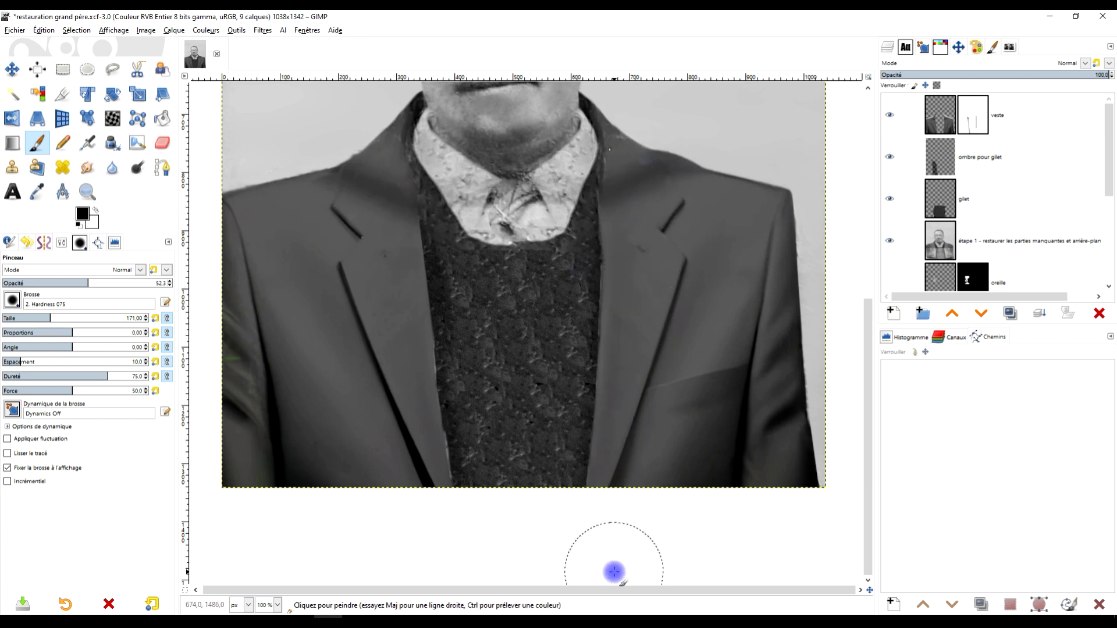
{"action": "left_click_drag", "start_coordinate": [611, 376], "coordinate": [573, 553]}
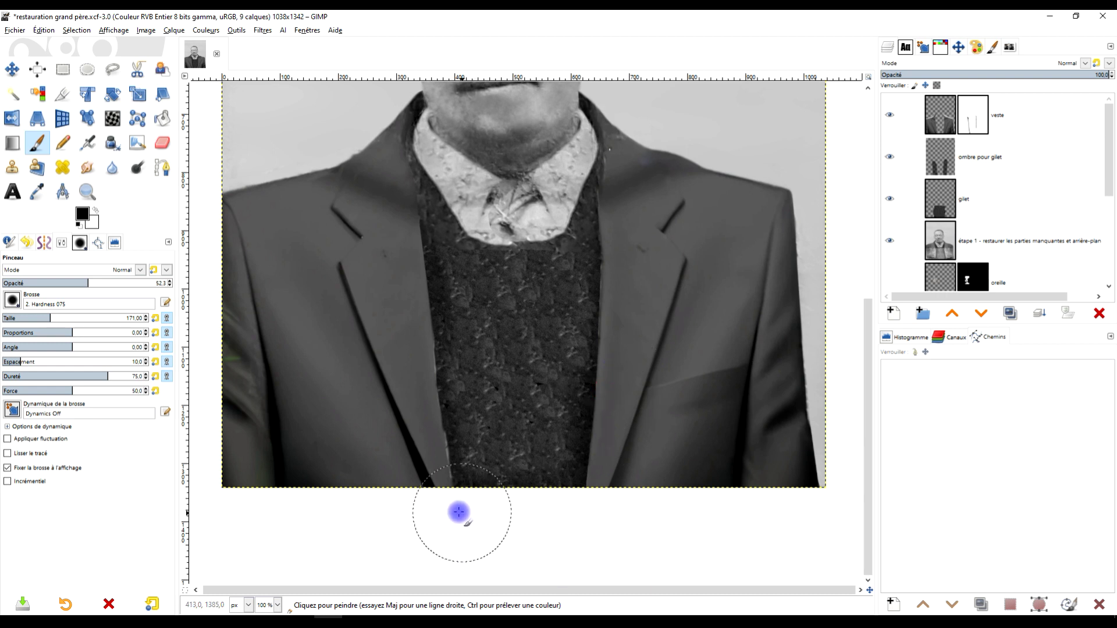
{"action": "left_click_drag", "start_coordinate": [421, 498], "coordinate": [419, 428]}
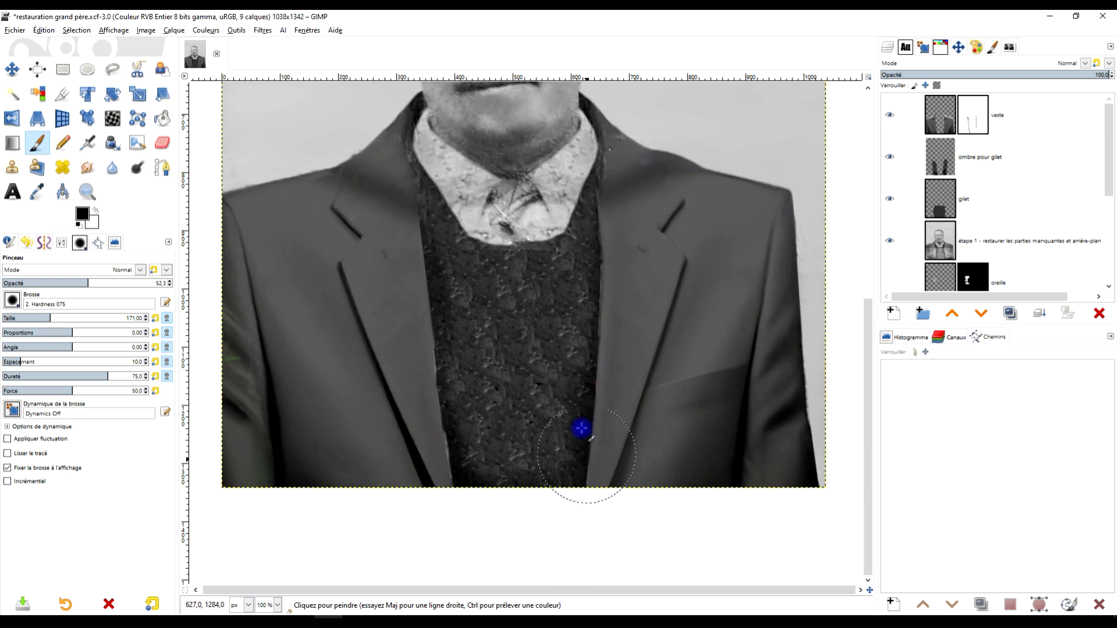
{"action": "mouse_move", "coordinate": [387, 207]}
{"action": "left_mouse_down"}
{"action": "mouse_move", "coordinate": [374, 149]}
{"action": "mouse_move", "coordinate": [372, 165]}
{"action": "left_mouse_up"}
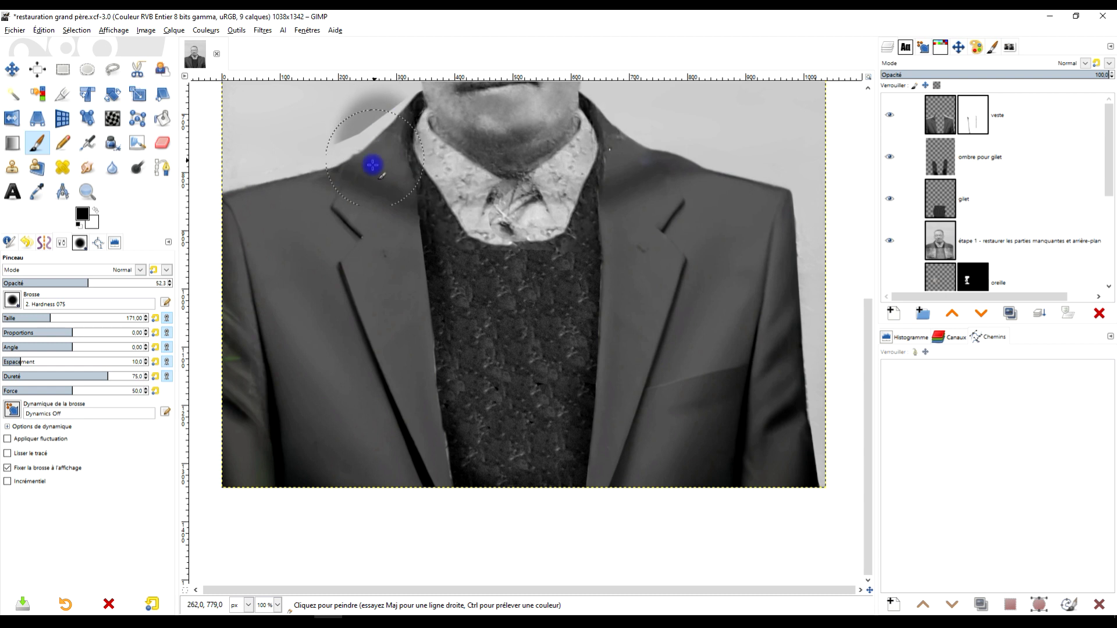
{"action": "key", "text": "ctrl+z"}
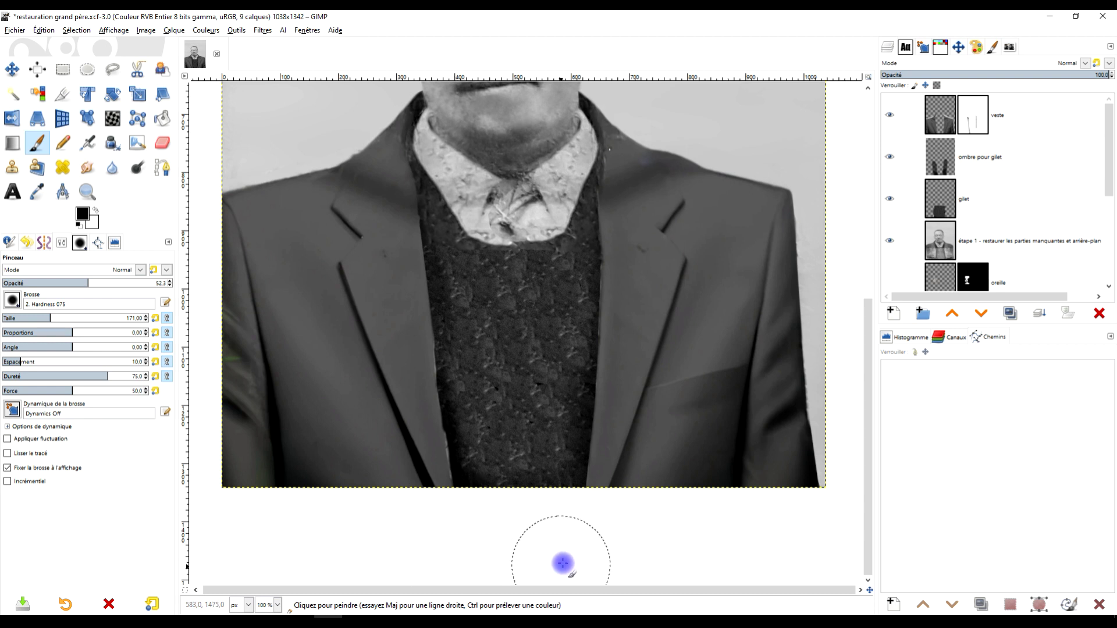
Soften the "ombre pour gilet" layer with a Gaussian blur of 15,02 in X and Y
{"action": "scroll", "coordinate": [606, 410], "scroll_direction": "down", "scroll_amount": 2, "text": "ctrl"}
{"action": "scroll", "coordinate": [588, 433], "scroll_direction": "up", "scroll_amount": 1, "text": "ctrl"}
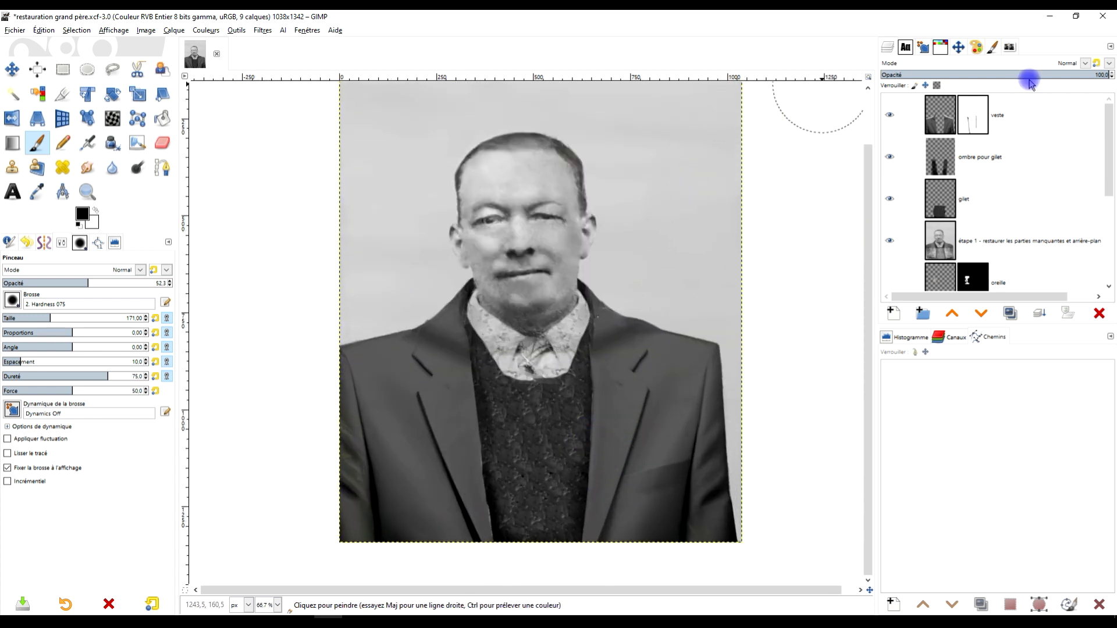
{"action": "left_click", "coordinate": [956, 166]}
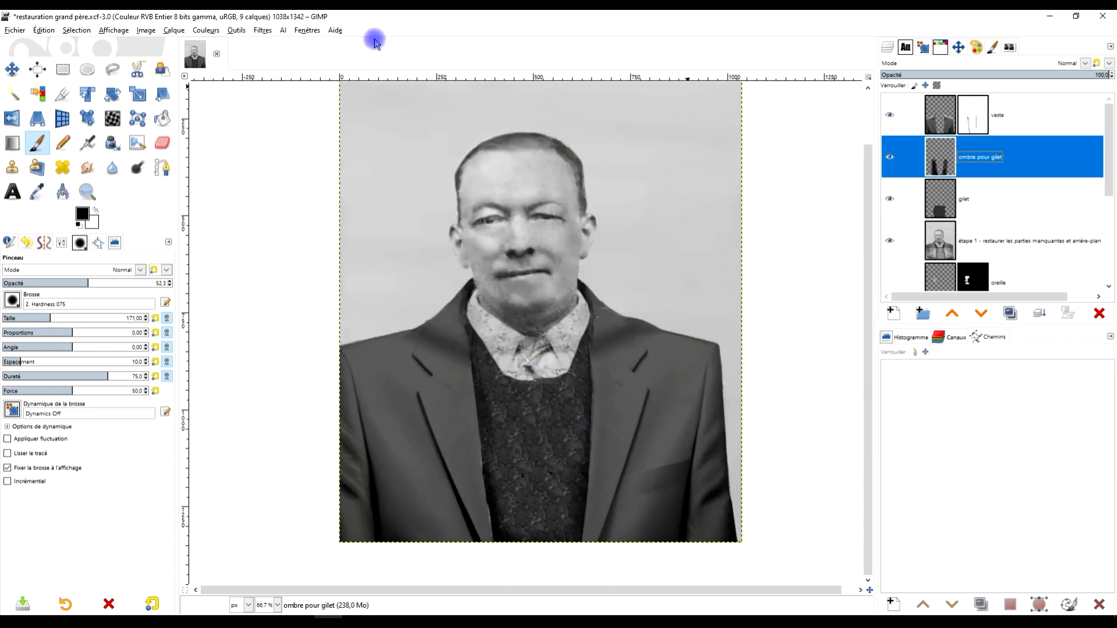
{"action": "left_click", "coordinate": [261, 30]}
{"action": "mouse_move", "coordinate": [289, 99]}
{"action": "left_click", "coordinate": [431, 110]}
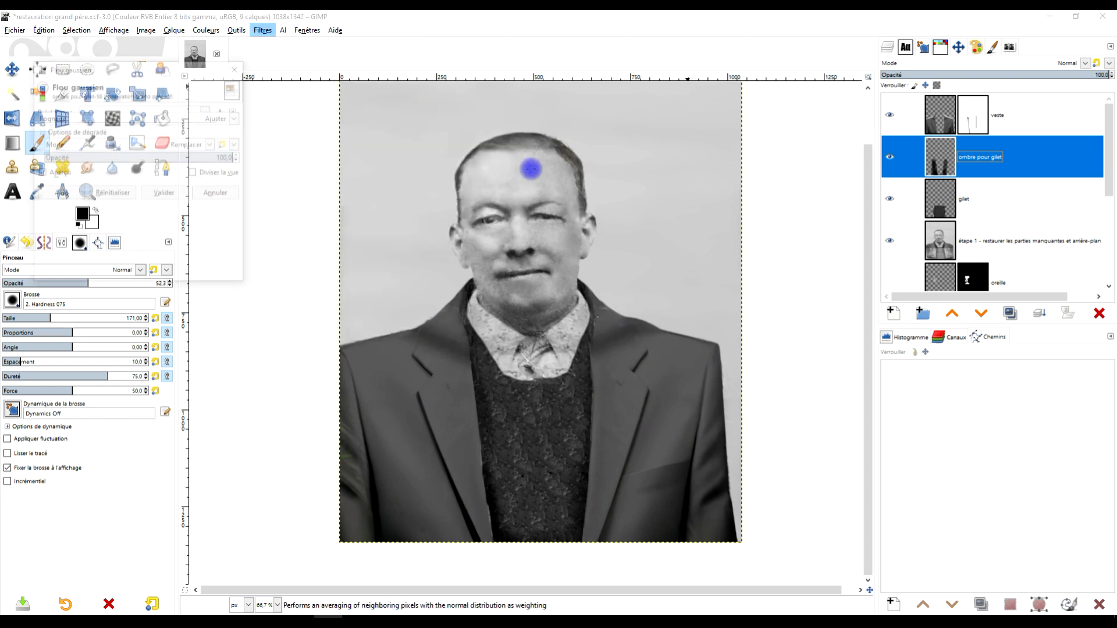
{"action": "left_click", "coordinate": [64, 127]}
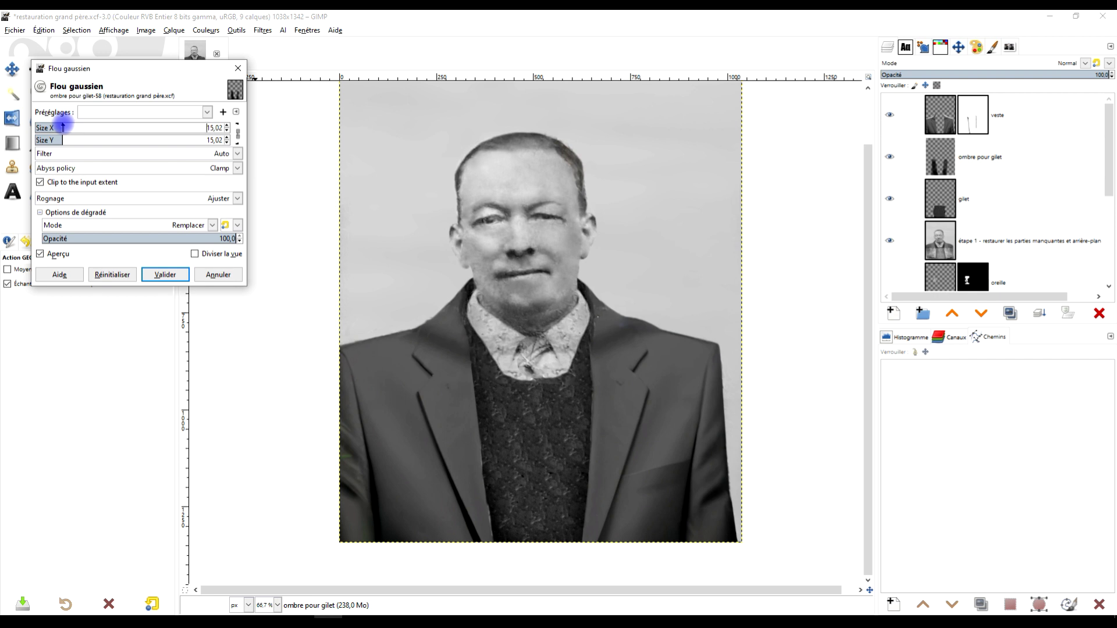
{"action": "left_click", "coordinate": [162, 272]}
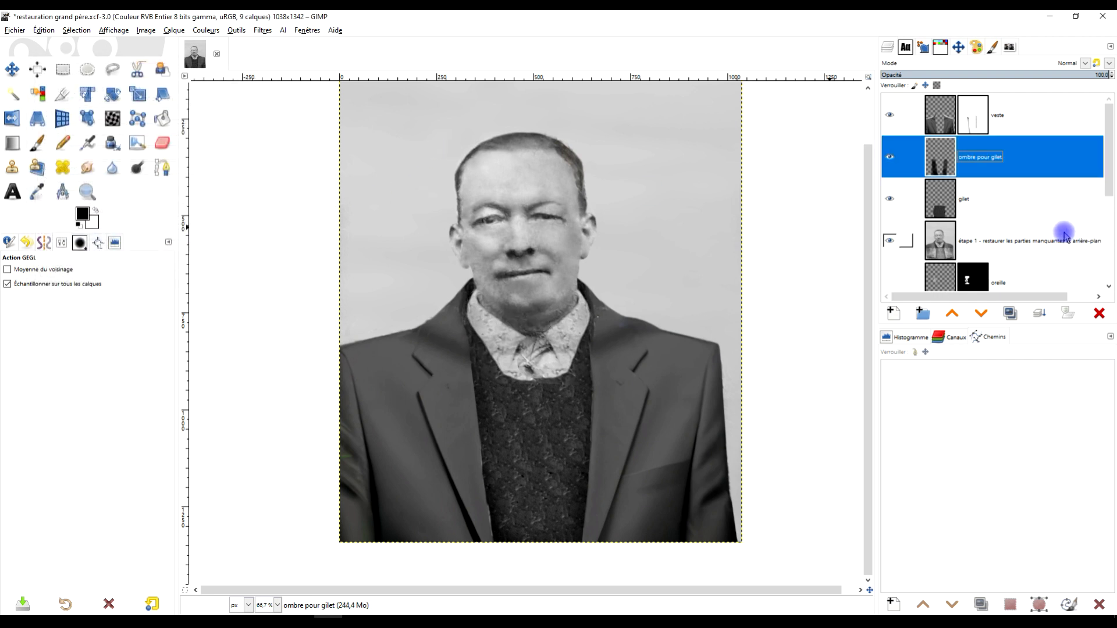
Apply Brouillage TSV noise to the "veste" layer with Dulling 3, Hue 42,66, Saturation 0,182 and Value 0,055
{"action": "left_click", "coordinate": [940, 120]}
{"action": "scroll", "coordinate": [471, 382], "scroll_direction": "up", "scroll_amount": 1}
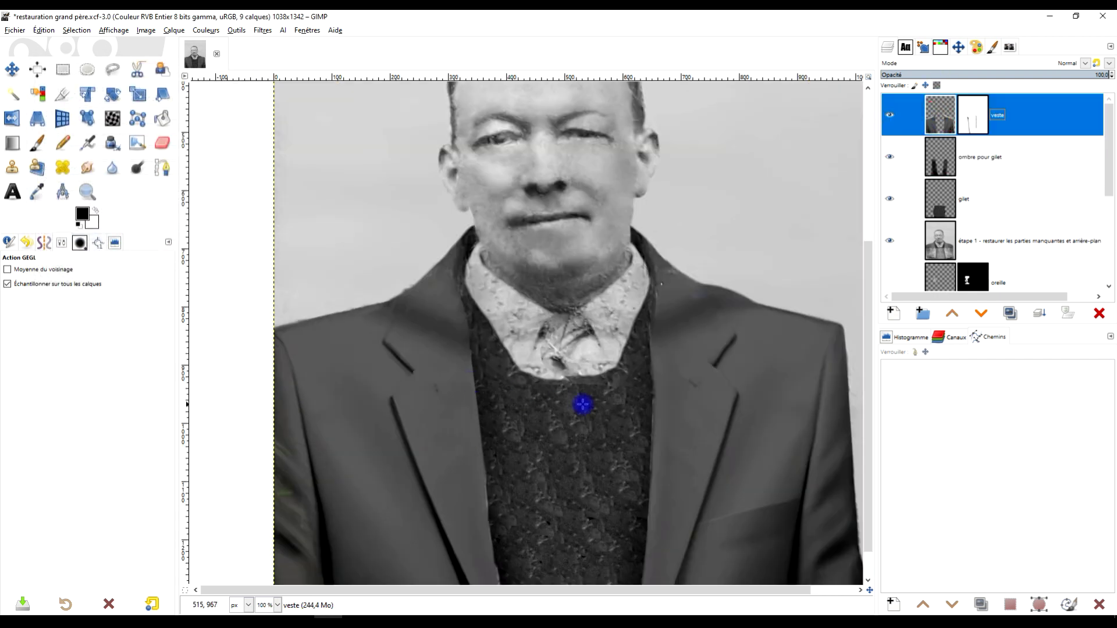
{"action": "left_click", "coordinate": [262, 30]}
{"action": "mouse_move", "coordinate": [326, 147]}
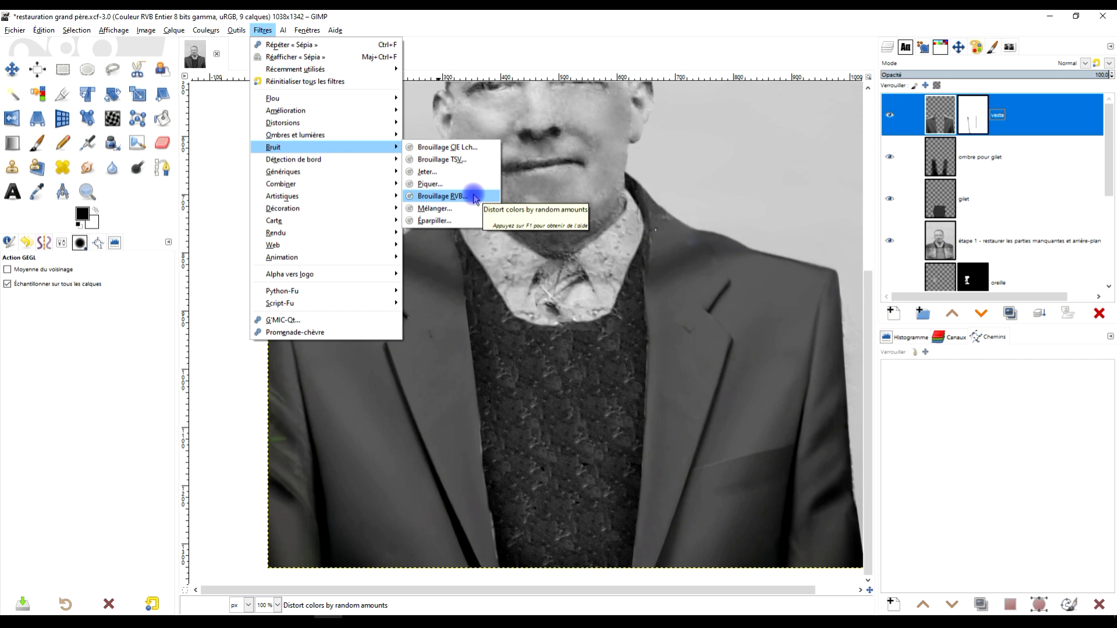
{"action": "left_click", "coordinate": [442, 160]}
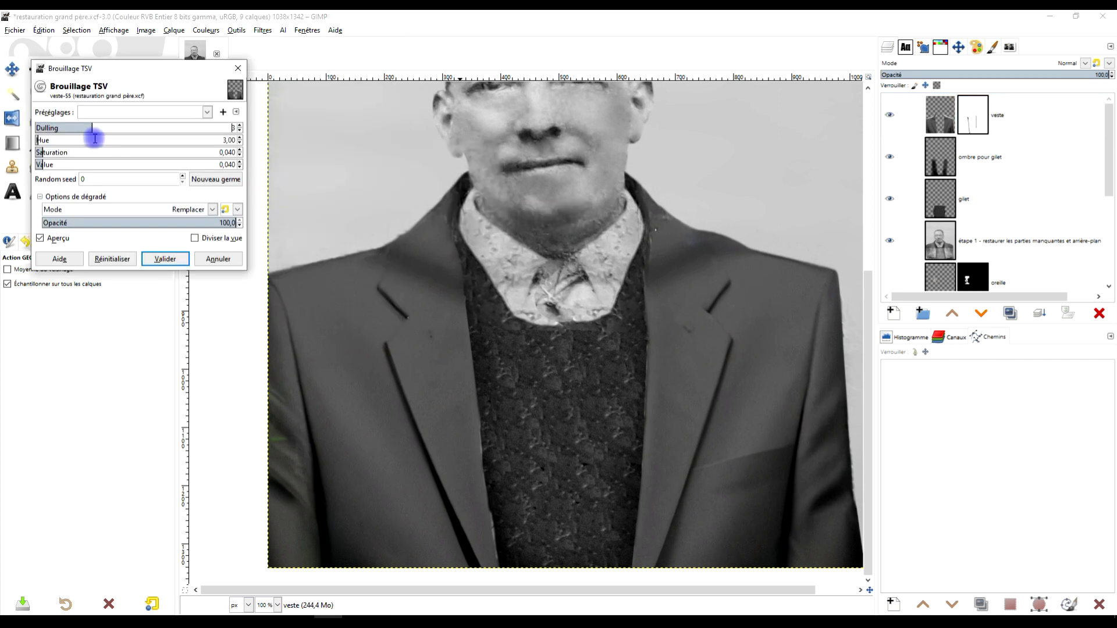
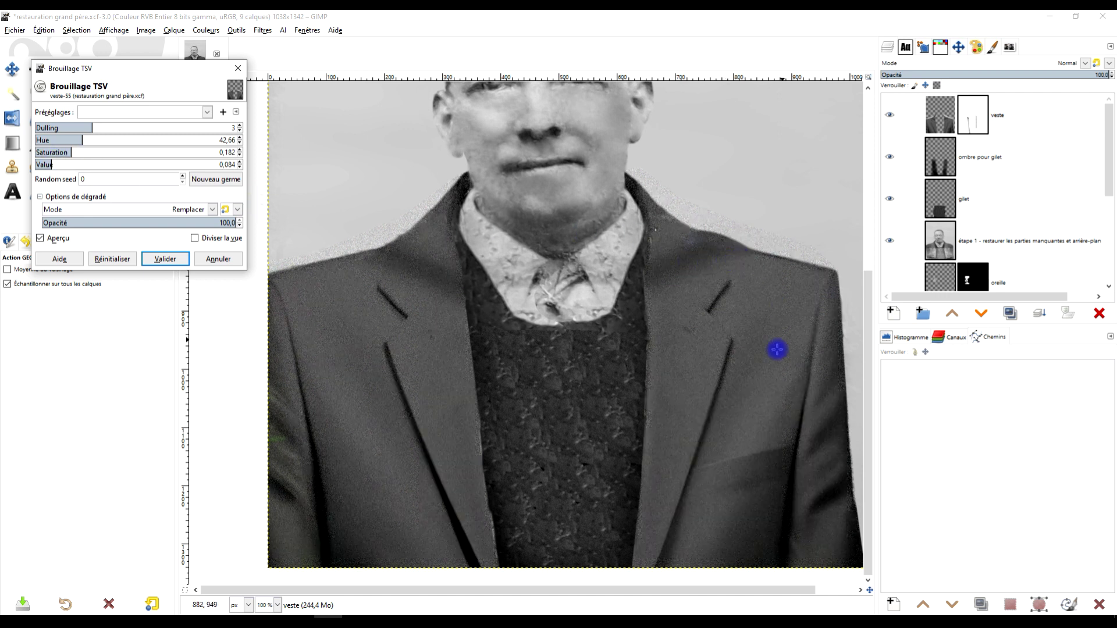
{"action": "scroll", "coordinate": [777, 349], "scroll_direction": "up", "scroll_amount": 3}
{"action": "scroll", "coordinate": [750, 291], "scroll_direction": "down", "scroll_amount": 3}
{"action": "scroll", "coordinate": [640, 244], "scroll_direction": "up", "scroll_amount": 2}
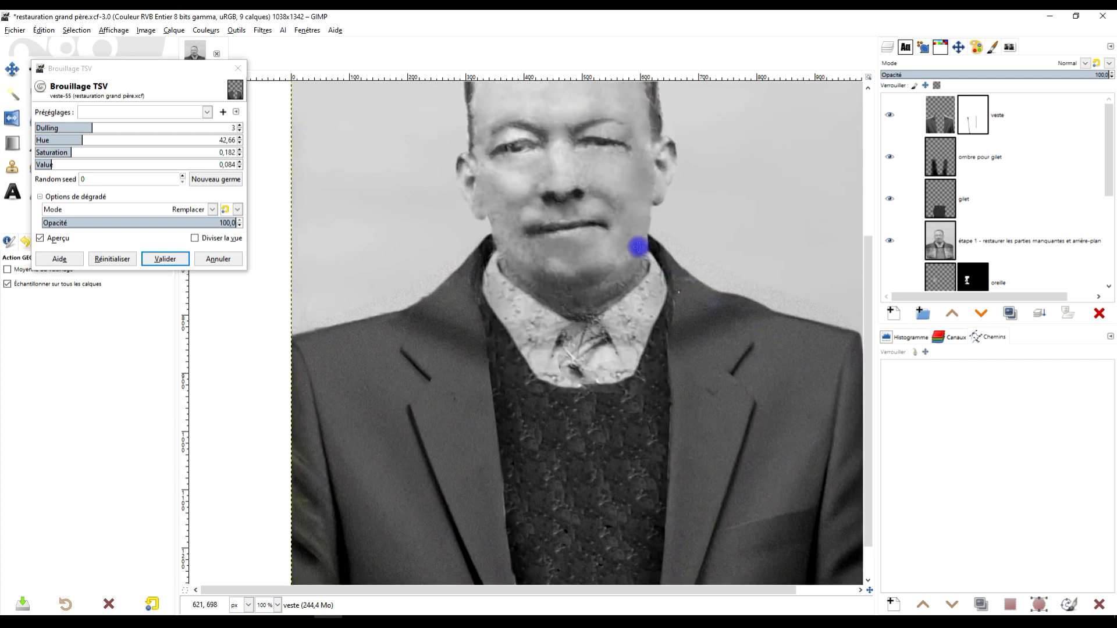
{"action": "left_click_drag", "start_coordinate": [455, 227], "coordinate": [476, 189]}
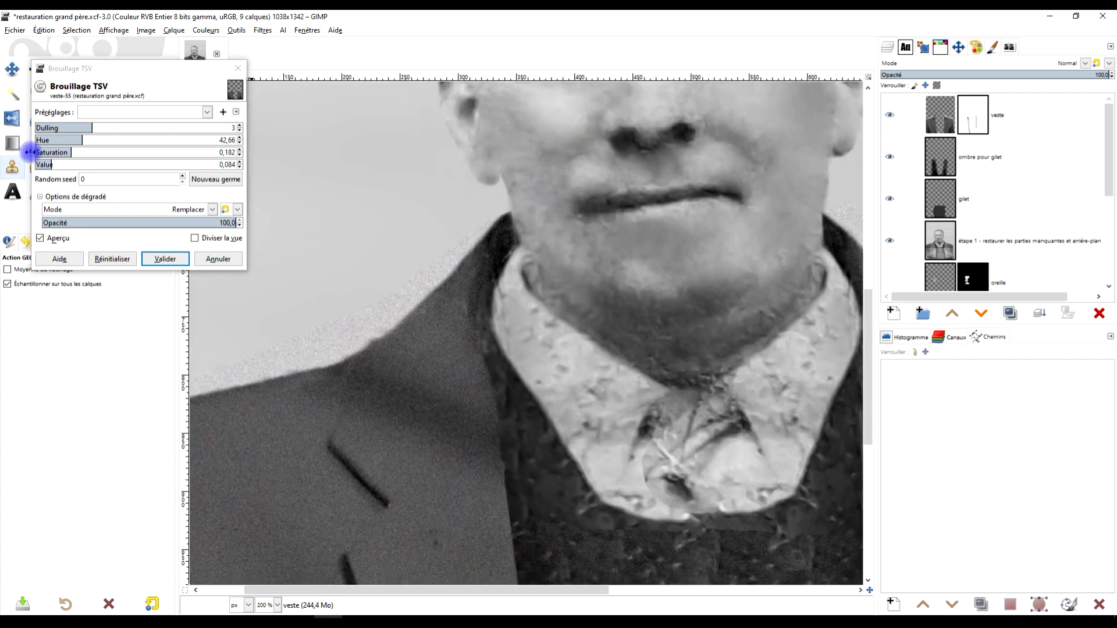
{"action": "left_click", "coordinate": [46, 165]}
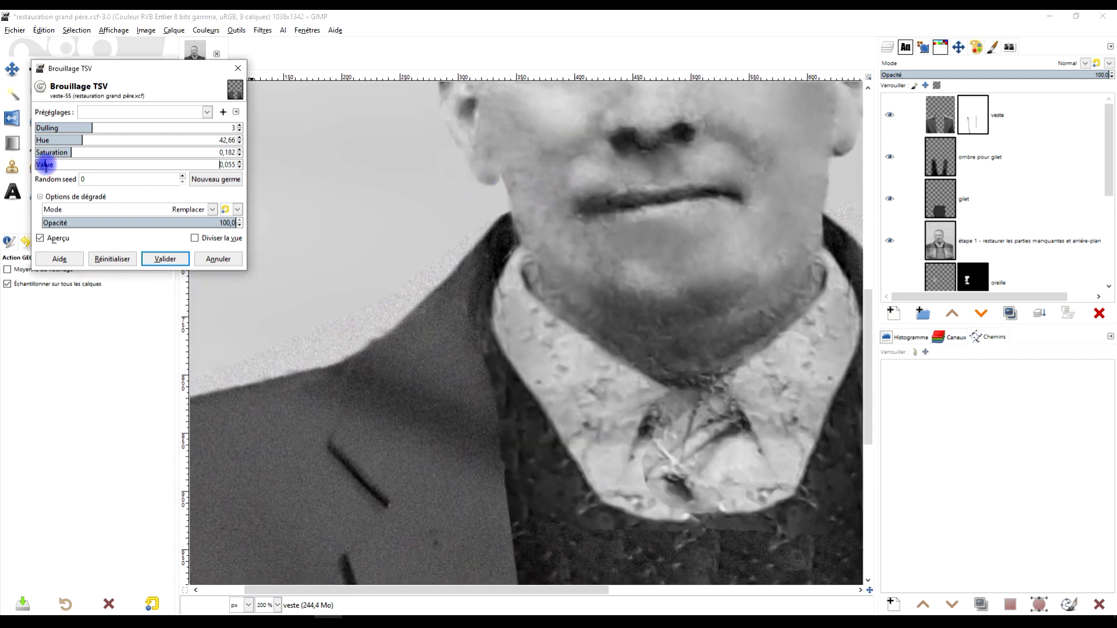
{"action": "left_click", "coordinate": [160, 258]}
Paint the sampled light grey background over the noisy fringe above the jacket's shoulders with the "2. Hardness 075" Paintbrush, size 171, opacity 100
{"action": "scroll", "coordinate": [464, 294], "scroll_direction": "down", "scroll_amount": 5}
{"action": "scroll", "coordinate": [501, 297], "scroll_direction": "up", "scroll_amount": 3}
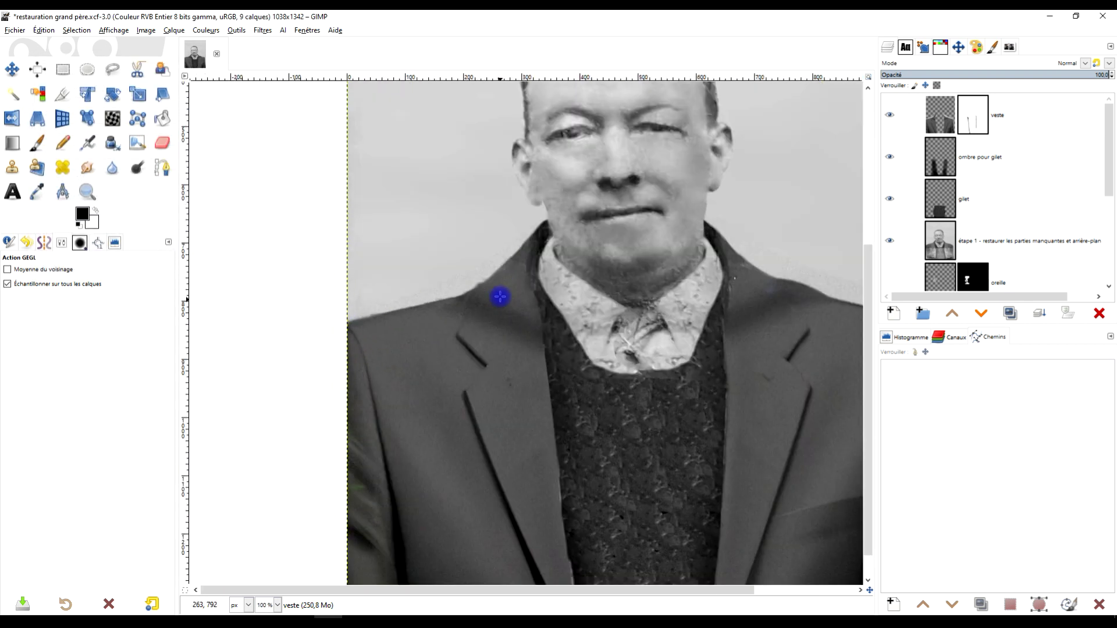
{"action": "scroll", "coordinate": [500, 296], "scroll_direction": "up", "scroll_amount": 2}
{"action": "key", "text": "p"}
{"action": "scroll", "coordinate": [292, 264], "scroll_direction": "up", "scroll_amount": 2}
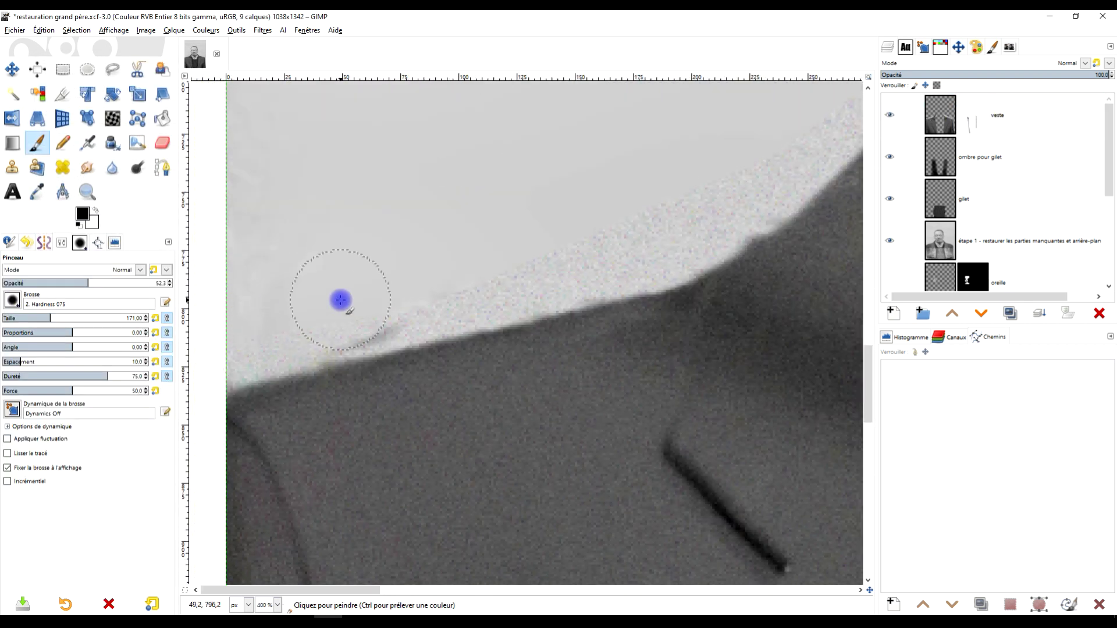
{"action": "left_click", "coordinate": [352, 224], "text": "ctrl"}
{"action": "left_click_drag", "start_coordinate": [102, 281], "coordinate": [167, 283]}
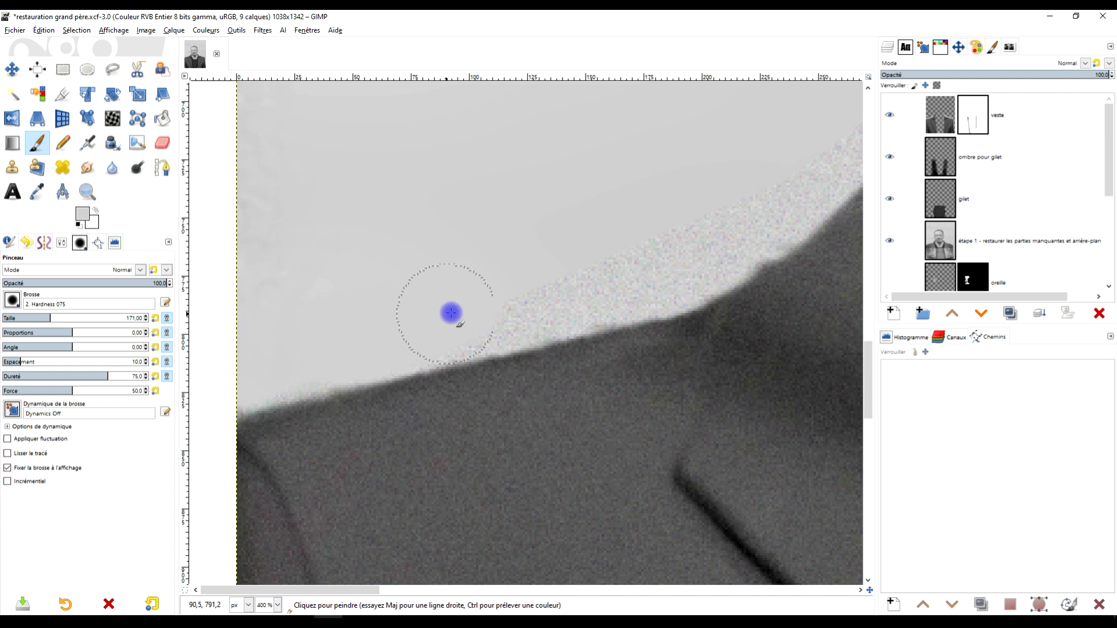
{"action": "scroll", "coordinate": [451, 313], "scroll_direction": "right", "scroll_amount": 15}
{"action": "scroll", "coordinate": [511, 237], "scroll_direction": "down", "scroll_amount": 2}
{"action": "scroll", "coordinate": [498, 517], "scroll_direction": "up", "scroll_amount": 1}
{"action": "scroll", "coordinate": [540, 346], "scroll_direction": "down", "scroll_amount": 2}
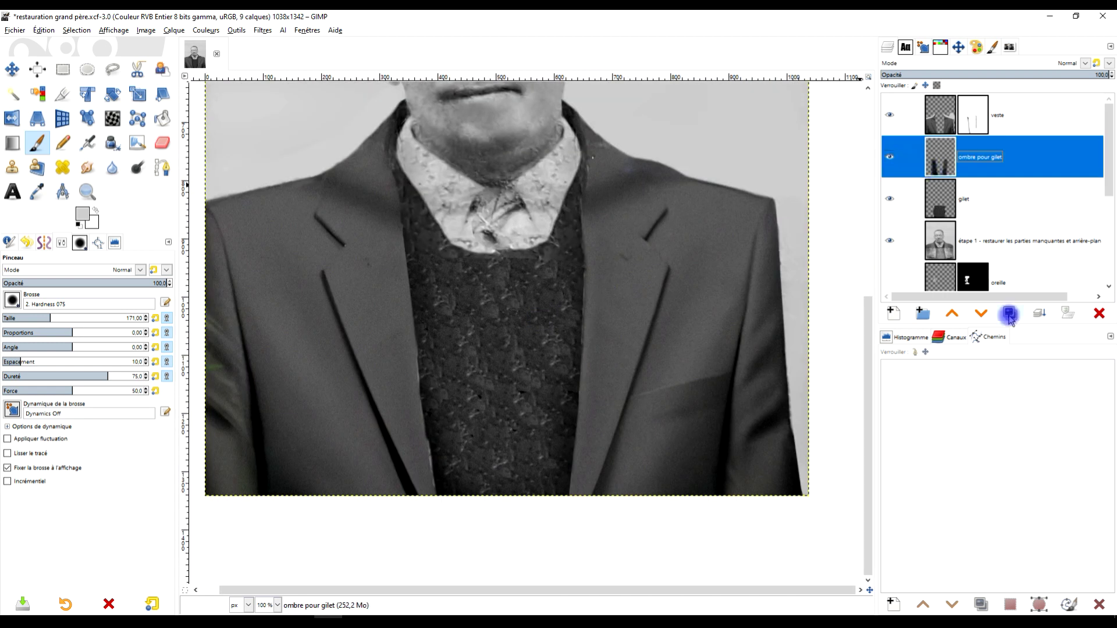
Heal the blemishes on the chin in the "étape 1 - restaurer les parties manquantes et arrière-plan" layer, using size 171 and opacity 61,6
{"action": "scroll", "coordinate": [623, 344], "scroll_direction": "up", "scroll_amount": 3}
{"action": "scroll", "coordinate": [573, 304], "scroll_direction": "up", "scroll_amount": 2}
{"action": "scroll", "coordinate": [507, 266], "scroll_direction": "down", "scroll_amount": 3}
{"action": "scroll", "coordinate": [508, 266], "scroll_direction": "up", "scroll_amount": 1}
{"action": "scroll", "coordinate": [942, 157], "scroll_direction": "down", "scroll_amount": 2}
{"action": "left_click", "coordinate": [942, 155]}
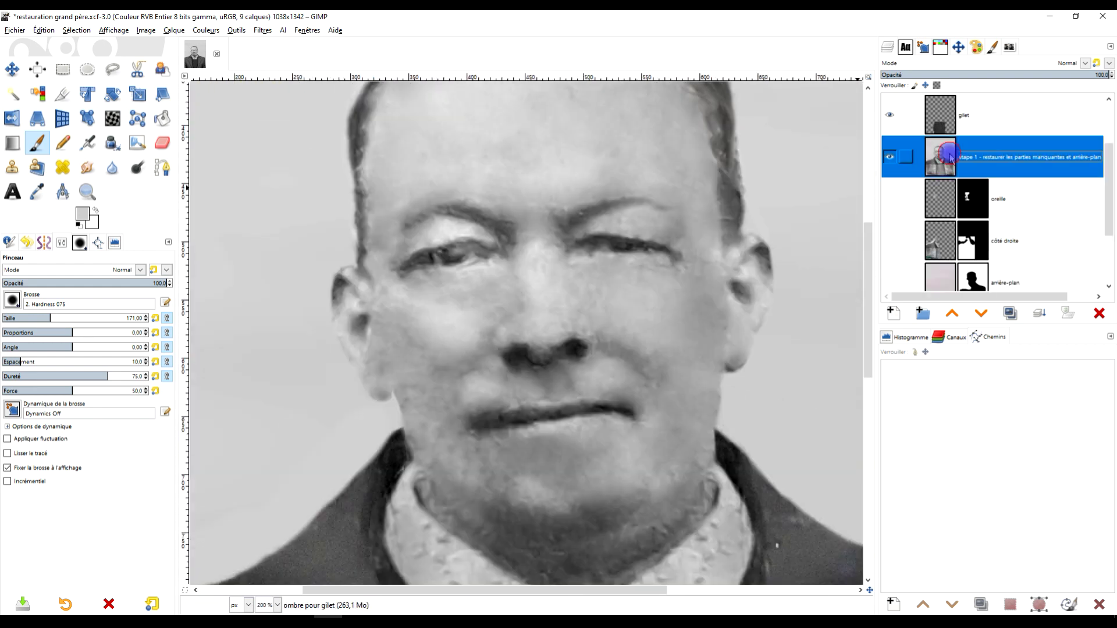
{"action": "left_click", "coordinate": [62, 168]}
{"action": "scroll", "coordinate": [494, 321], "scroll_direction": "down", "scroll_amount": 1}
{"action": "scroll", "coordinate": [493, 322], "scroll_direction": "up", "scroll_amount": 4}
{"action": "left_click", "coordinate": [368, 263], "text": "ctrl"}
{"action": "scroll", "coordinate": [466, 331], "scroll_direction": "down", "scroll_amount": 4}
{"action": "scroll", "coordinate": [466, 331], "scroll_direction": "up", "scroll_amount": 2}
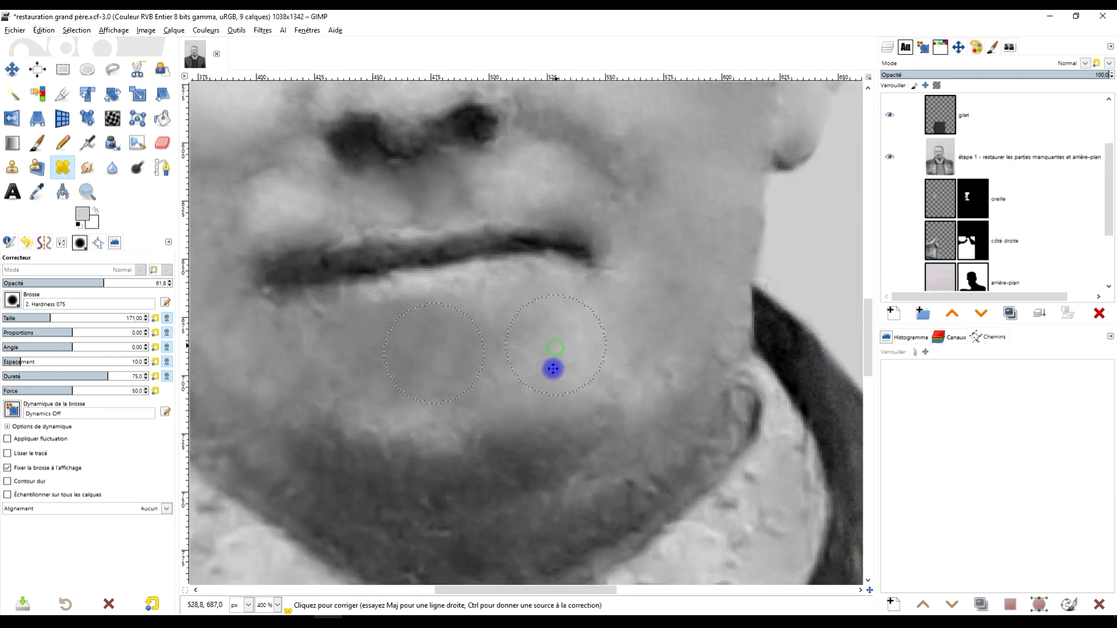
Lower the Healing tool's opacity to 33,2 and even out the skin below the eye and on the cheek
{"action": "scroll", "coordinate": [553, 368], "scroll_direction": "up", "scroll_amount": 3}
{"action": "left_click", "coordinate": [509, 198], "text": "ctrl"}
{"action": "scroll", "coordinate": [468, 154], "scroll_direction": "up", "scroll_amount": 2}
{"action": "left_click", "coordinate": [56, 283]}
{"action": "scroll", "coordinate": [508, 284], "scroll_direction": "up", "scroll_amount": 2}
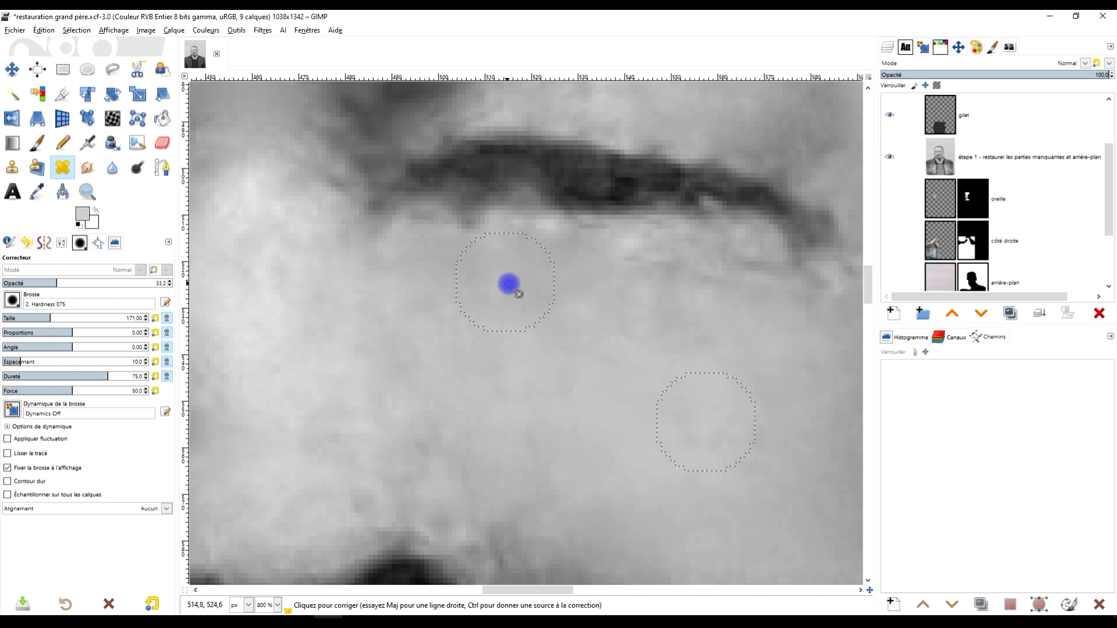
{"action": "scroll", "coordinate": [657, 328], "scroll_direction": "down", "scroll_amount": 2}
{"action": "left_click", "coordinate": [728, 389], "text": "ctrl"}
Heal the uneven dark patches on the neck just above the shirt collar, sampling nearby skin
{"action": "scroll", "coordinate": [569, 231], "scroll_direction": "down", "scroll_amount": 1}
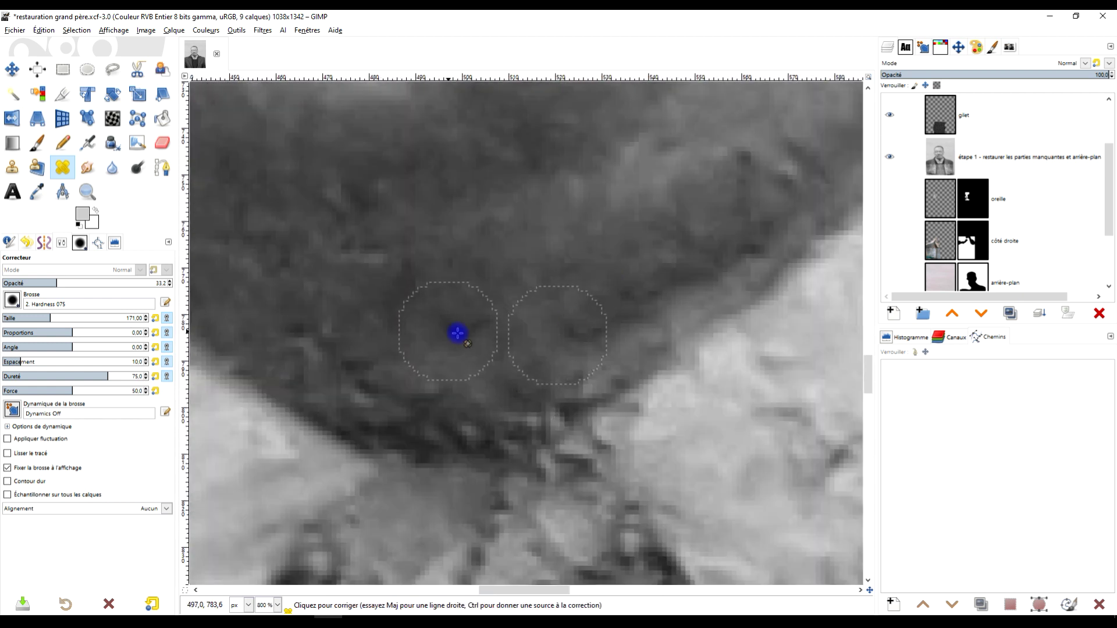
{"action": "scroll", "coordinate": [523, 230], "scroll_direction": "down", "scroll_amount": 2}
{"action": "scroll", "coordinate": [361, 244], "scroll_direction": "up", "scroll_amount": 2}
{"action": "left_click", "coordinate": [616, 310], "text": "ctrl"}
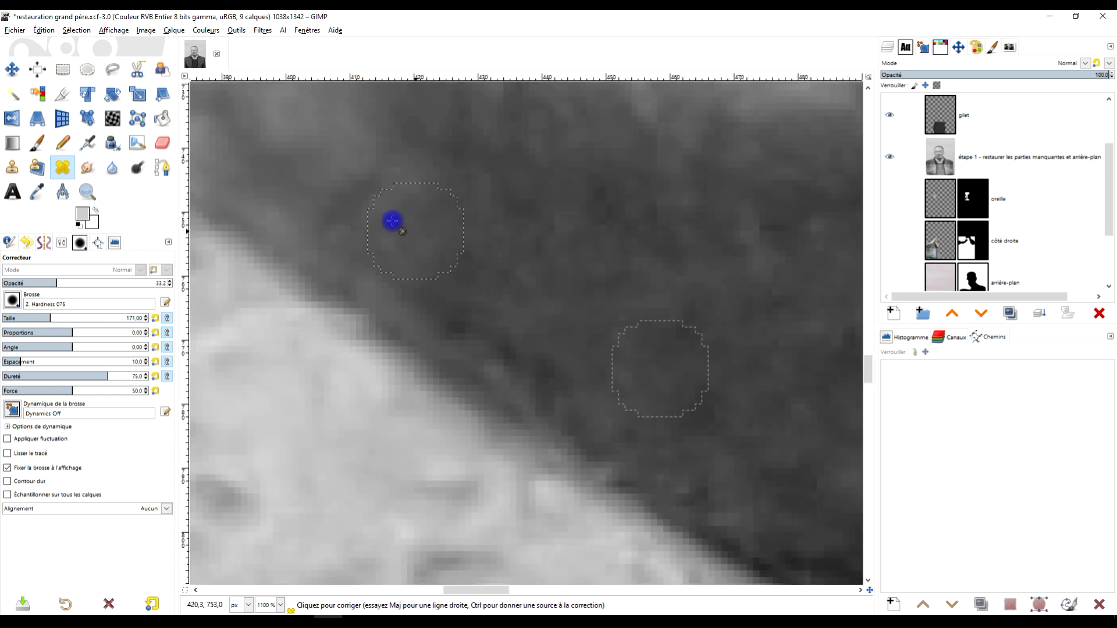
Heal the remaining marks along the temple's hairline, the cheek and the nose with the Healing tool at opacity 33,2
{"action": "scroll", "coordinate": [614, 268], "scroll_direction": "down", "scroll_amount": 4}
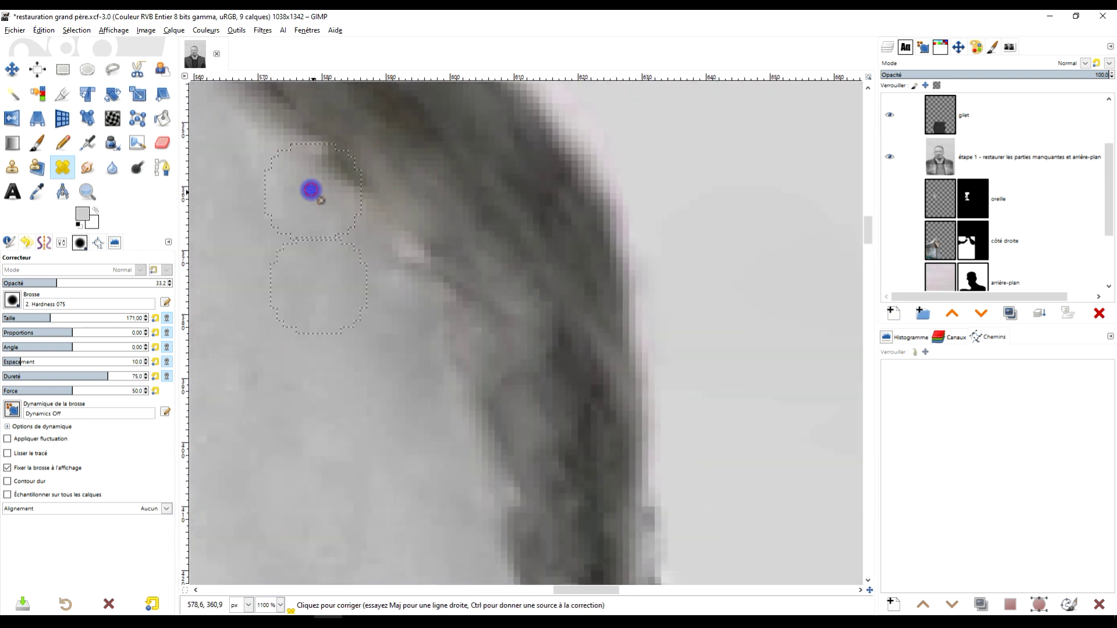
{"action": "scroll", "coordinate": [309, 190], "scroll_direction": "down", "scroll_amount": 6}
{"action": "scroll", "coordinate": [529, 374], "scroll_direction": "up", "scroll_amount": 5}
{"action": "scroll", "coordinate": [923, 169], "scroll_direction": "up", "scroll_amount": 2}
{"action": "scroll", "coordinate": [443, 248], "scroll_direction": "down", "scroll_amount": 3}
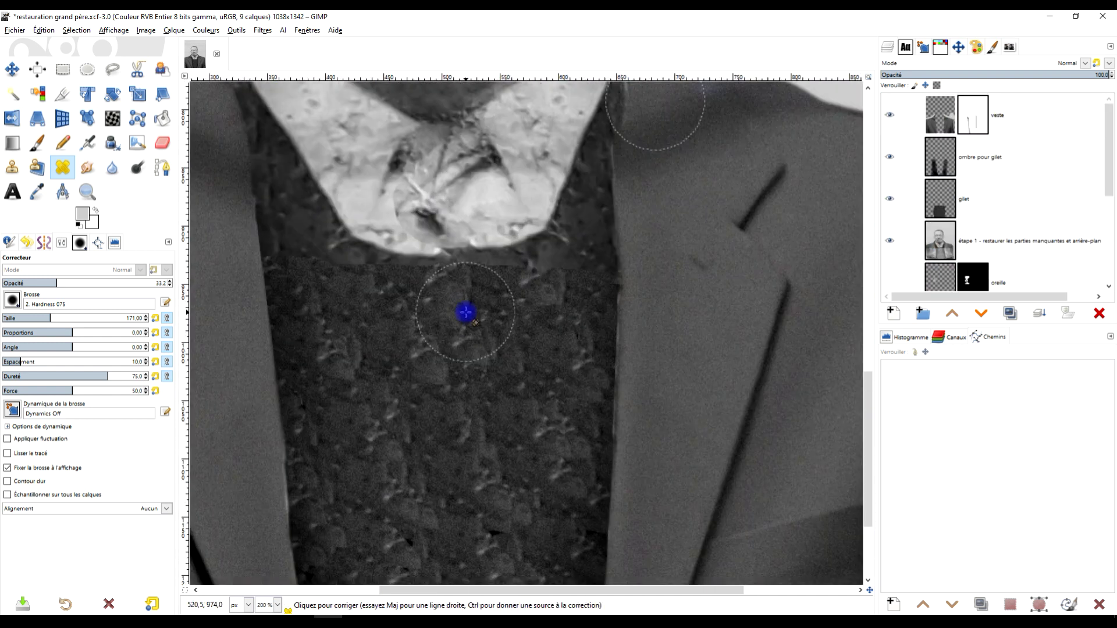
{"action": "scroll", "coordinate": [464, 312], "scroll_direction": "up", "scroll_amount": 2}
{"action": "key", "text": "c"}
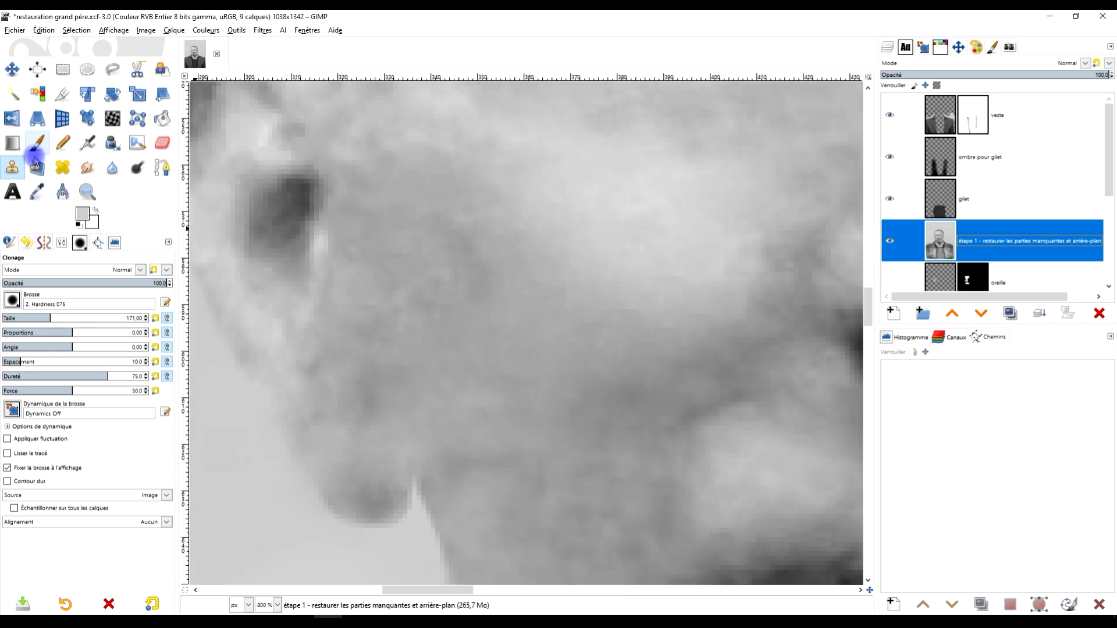
{"action": "key", "text": "h"}
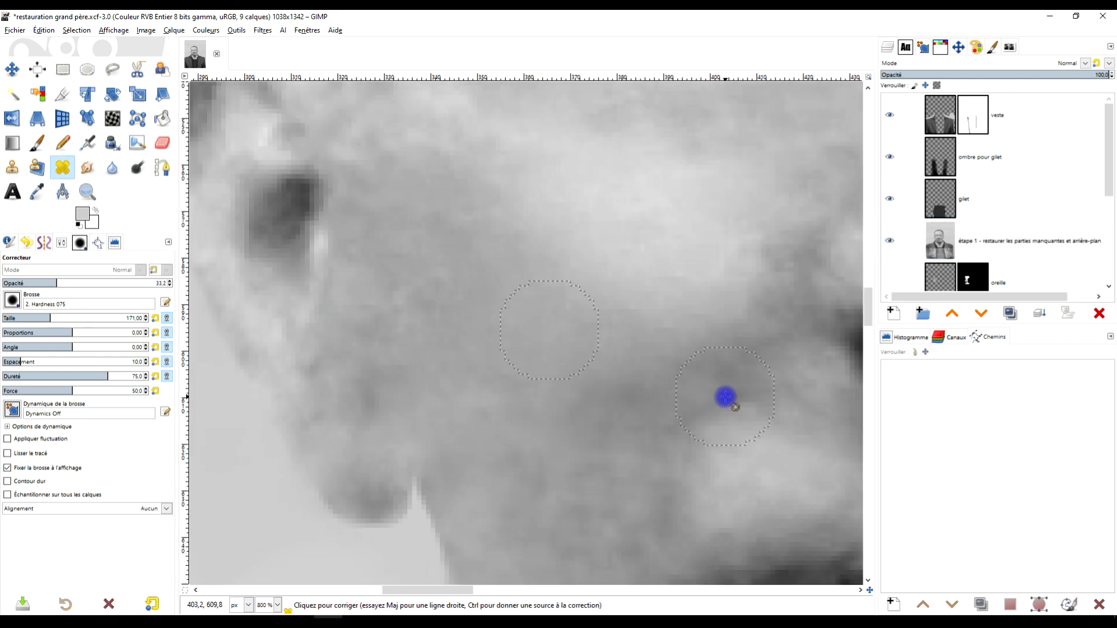
{"action": "scroll", "coordinate": [516, 334], "scroll_direction": "down", "scroll_amount": 3}
{"action": "scroll", "coordinate": [436, 257], "scroll_direction": "up", "scroll_amount": 5}
{"action": "left_click", "coordinate": [504, 327], "text": "ctrl"}
{"action": "scroll", "coordinate": [518, 376], "scroll_direction": "down", "scroll_amount": 4}
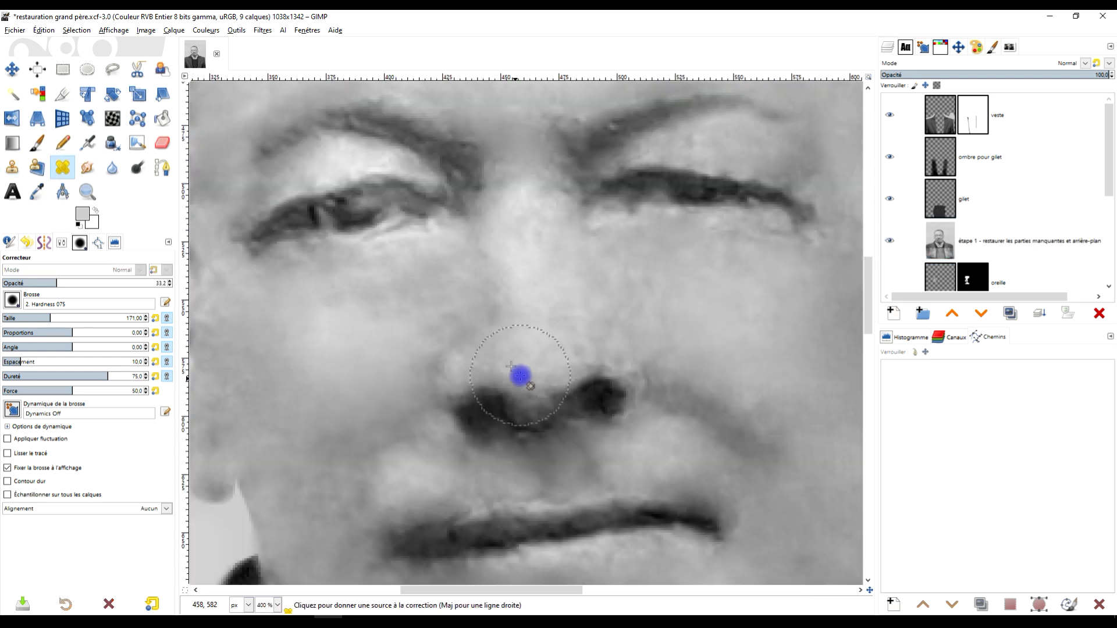
Create a new layer from the visible image at the top of the layer stack
{"action": "scroll", "coordinate": [356, 364], "scroll_direction": "up", "scroll_amount": 2}
{"action": "scroll", "coordinate": [477, 277], "scroll_direction": "down", "scroll_amount": 5}
{"action": "right_click", "coordinate": [933, 100]}
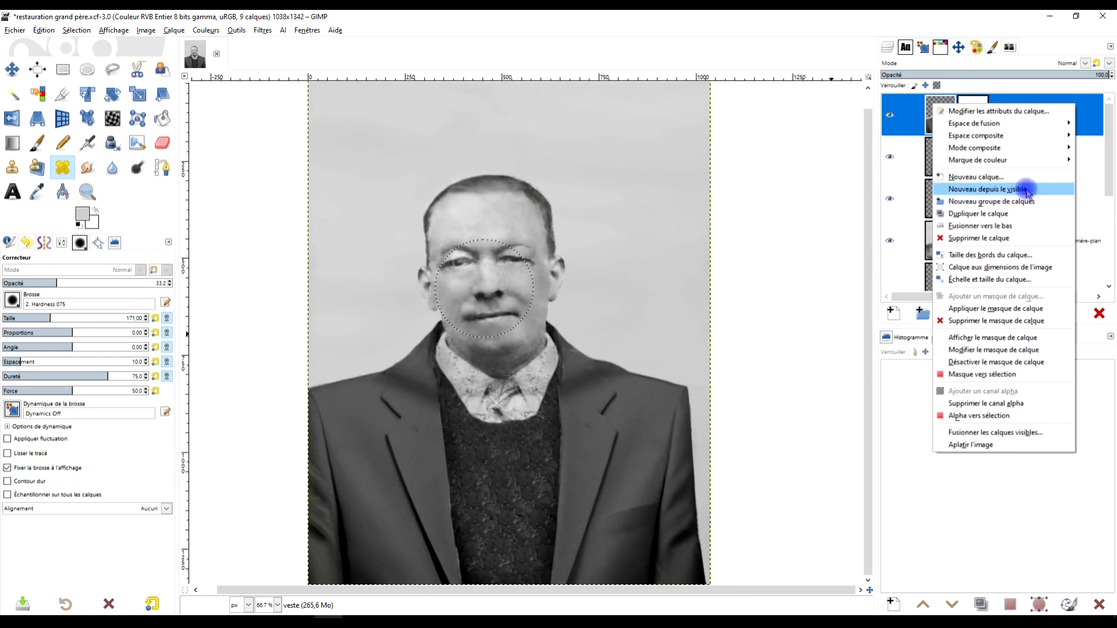
{"action": "left_click", "coordinate": [954, 184]}
Select the opaque area of the "veste" layer, add that of the "gilet" layer, and invert the combined selection
{"action": "right_click", "coordinate": [943, 157]}
{"action": "left_click", "coordinate": [972, 474]}
{"action": "left_click", "coordinate": [940, 240]}
{"action": "left_click", "coordinate": [174, 30]}
{"action": "mouse_move", "coordinate": [198, 147]}
{"action": "left_click", "coordinate": [399, 226]}
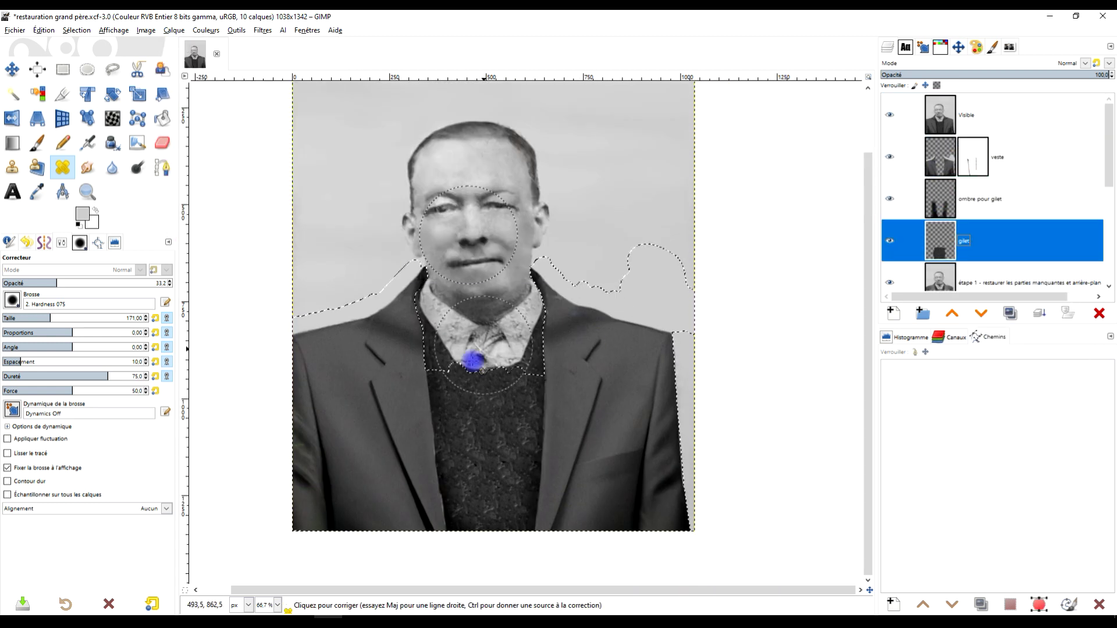
{"action": "scroll", "coordinate": [454, 175], "scroll_direction": "up", "scroll_amount": 2}
Sharpen the selected area of the "Visible" layer with Renforcer la netteté, using Radius 3,000 and an adjusted Amount
{"action": "left_click", "coordinate": [939, 116]}
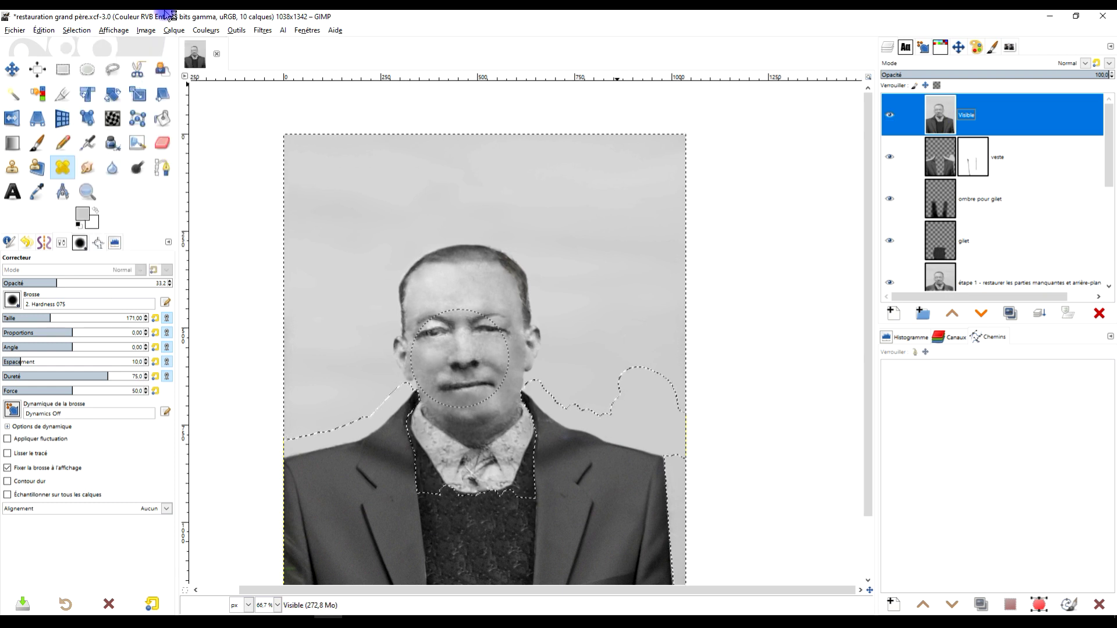
{"action": "left_click", "coordinate": [262, 30]}
{"action": "left_click", "coordinate": [454, 192]}
{"action": "scroll", "coordinate": [685, 406], "scroll_direction": "up", "scroll_amount": 2}
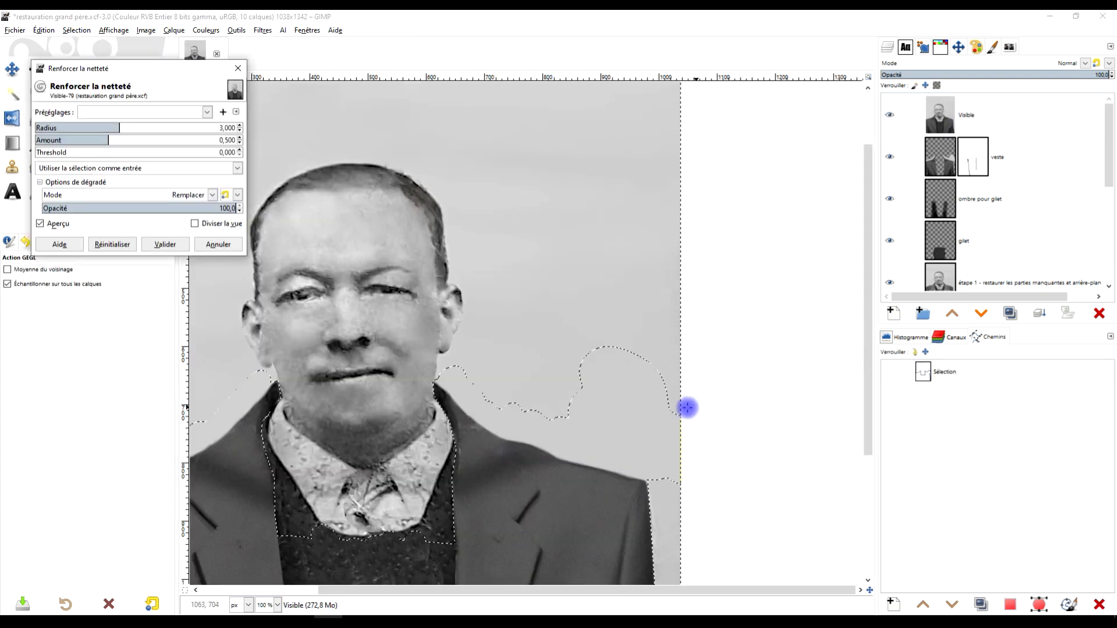
{"action": "left_click", "coordinate": [107, 141]}
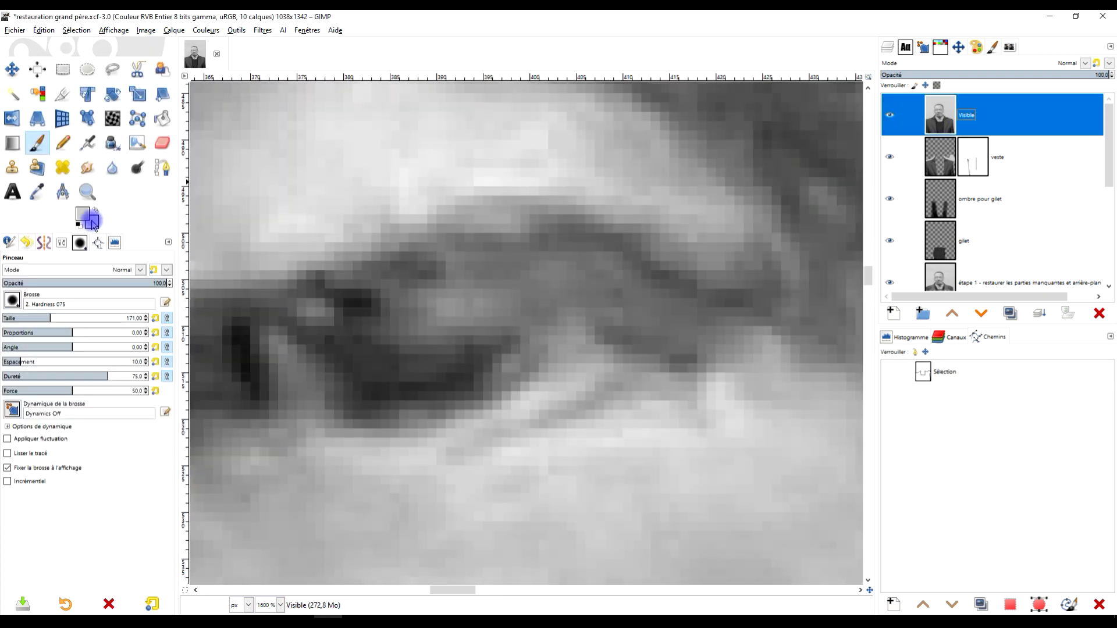
Retouch the eye area with the Clone tool at size 130 and opacity 43,5, and sharpen the renamed "étape 2 renforcer netteté" layer again
{"action": "scroll", "coordinate": [339, 364], "scroll_direction": "up", "scroll_amount": 5}
{"action": "scroll", "coordinate": [477, 306], "scroll_direction": "down", "scroll_amount": 6}
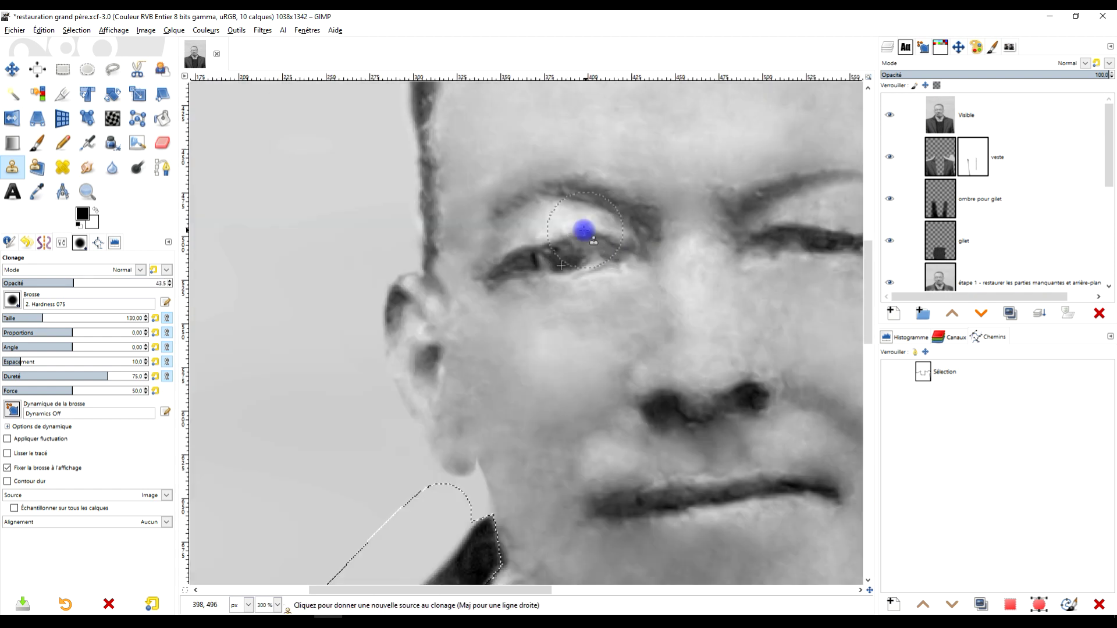
{"action": "scroll", "coordinate": [583, 229], "scroll_direction": "up", "scroll_amount": 3}
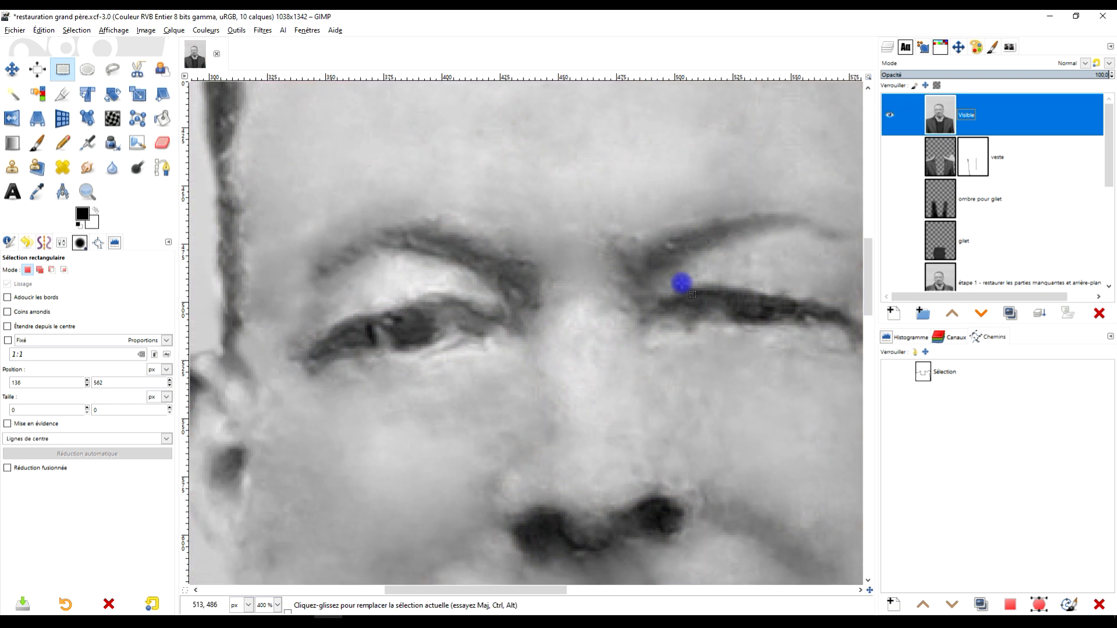
{"action": "scroll", "coordinate": [397, 261], "scroll_direction": "up", "scroll_amount": 4, "text": "ctrl"}
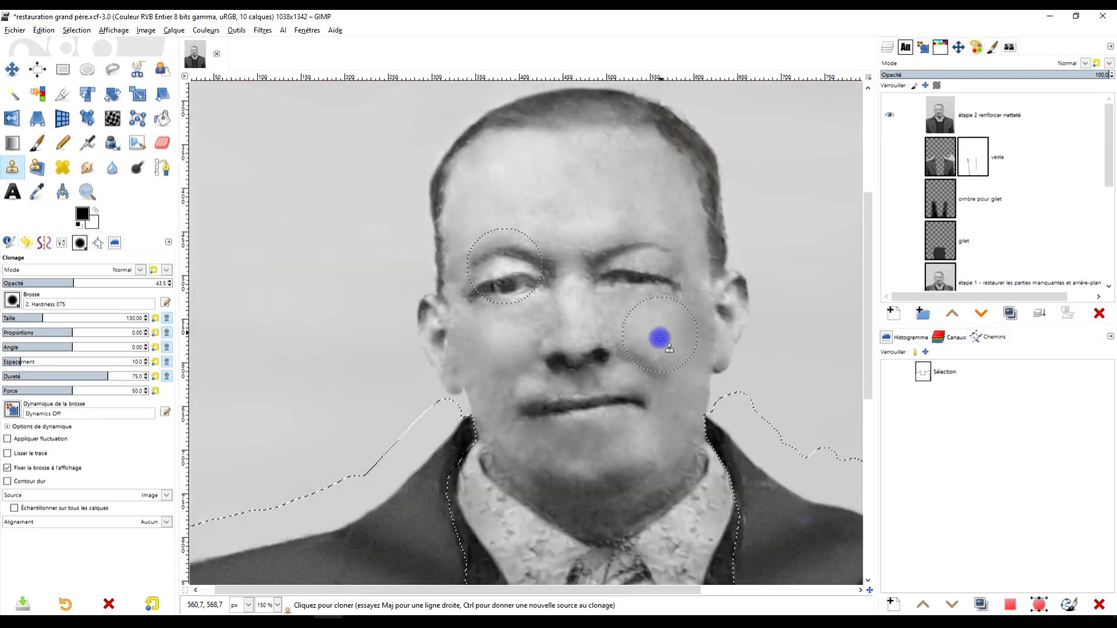
{"action": "left_click", "coordinate": [262, 30]}
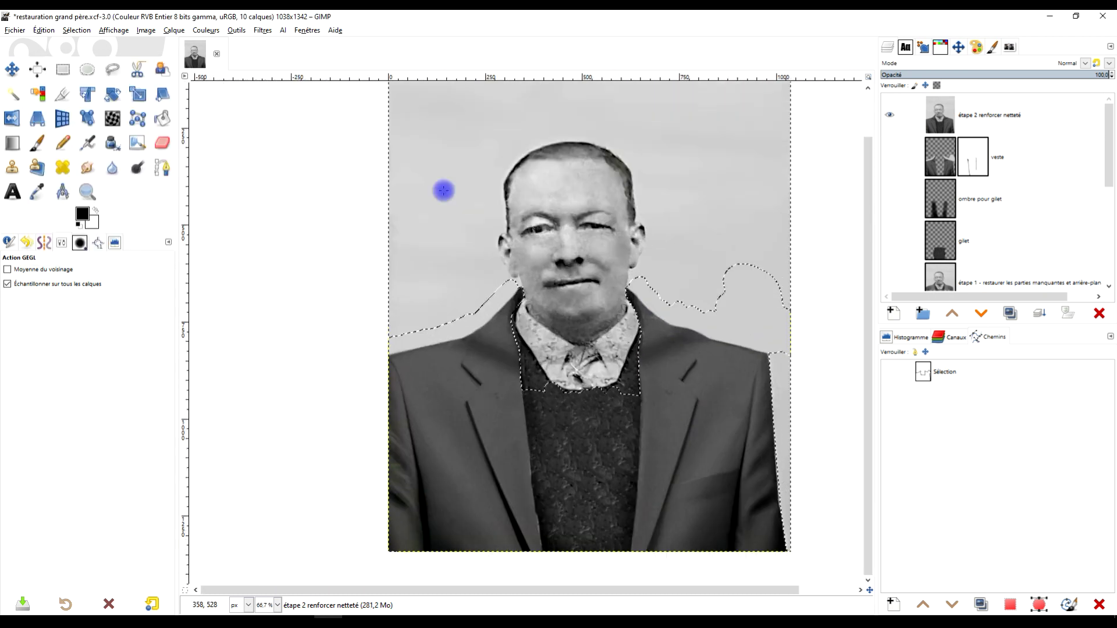
Try blending "étape 2 renforcer netteté" with the ORIGINAL layer placed directly beneath it, and return ORIGINAL to the bottom of the stack
{"action": "left_click", "coordinate": [890, 270], "text": "shift"}
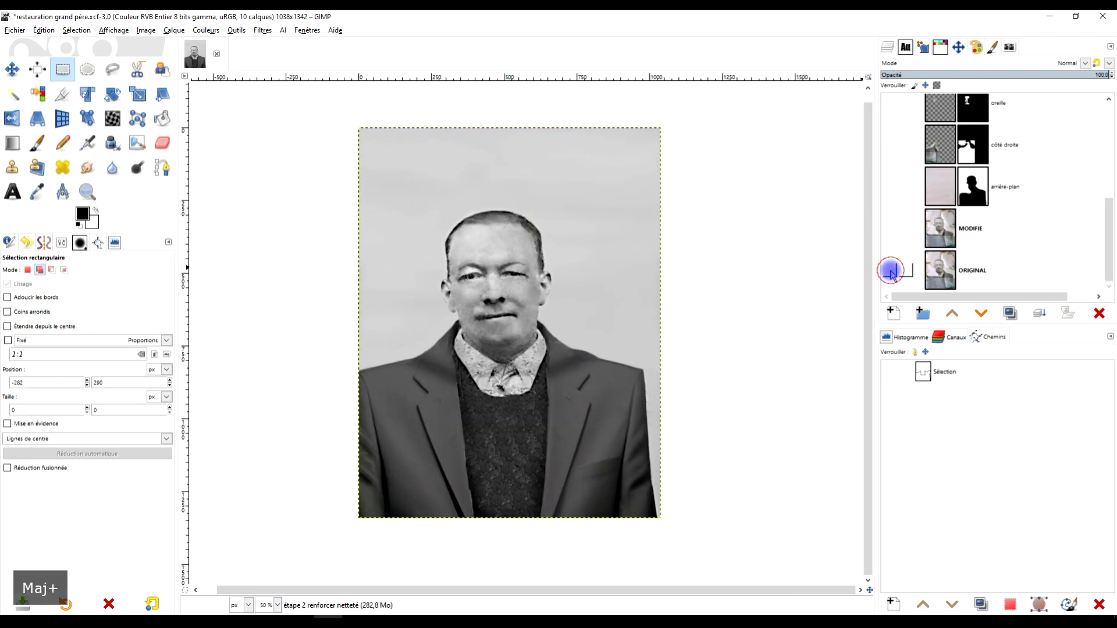
{"action": "left_click", "coordinate": [952, 314]}
{"action": "left_click", "coordinate": [985, 107]}
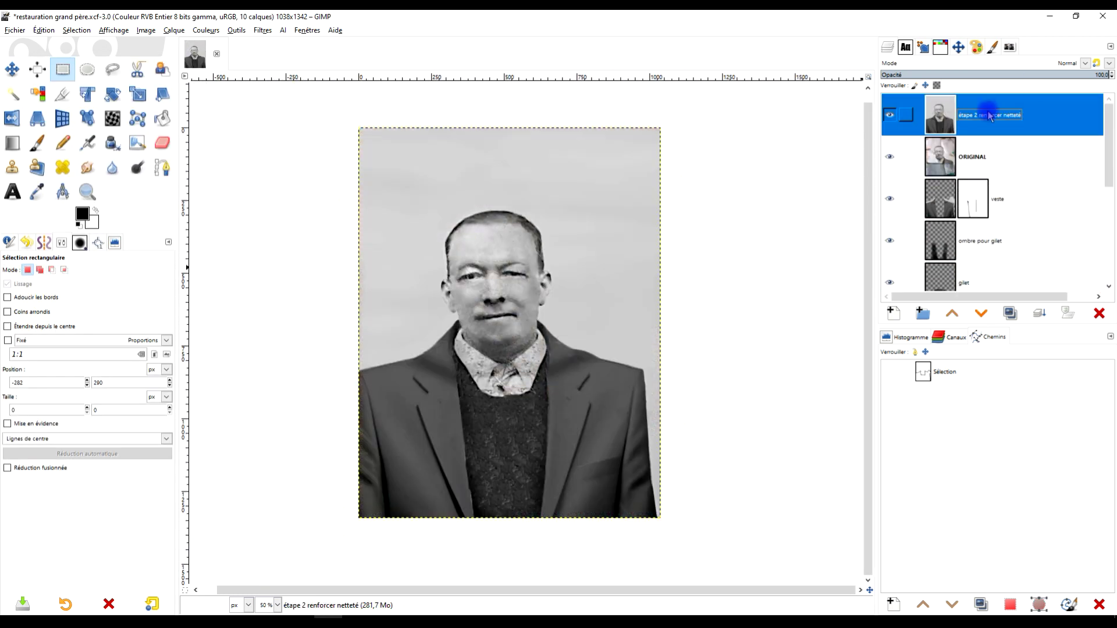
{"action": "left_click", "coordinate": [1085, 63]}
{"action": "left_click", "coordinate": [551, 224]}
{"action": "scroll", "coordinate": [551, 225], "scroll_direction": "up", "scroll_amount": 1}
{"action": "left_click", "coordinate": [1084, 63]}
{"action": "left_click_drag", "start_coordinate": [972, 157], "coordinate": [987, 288]}
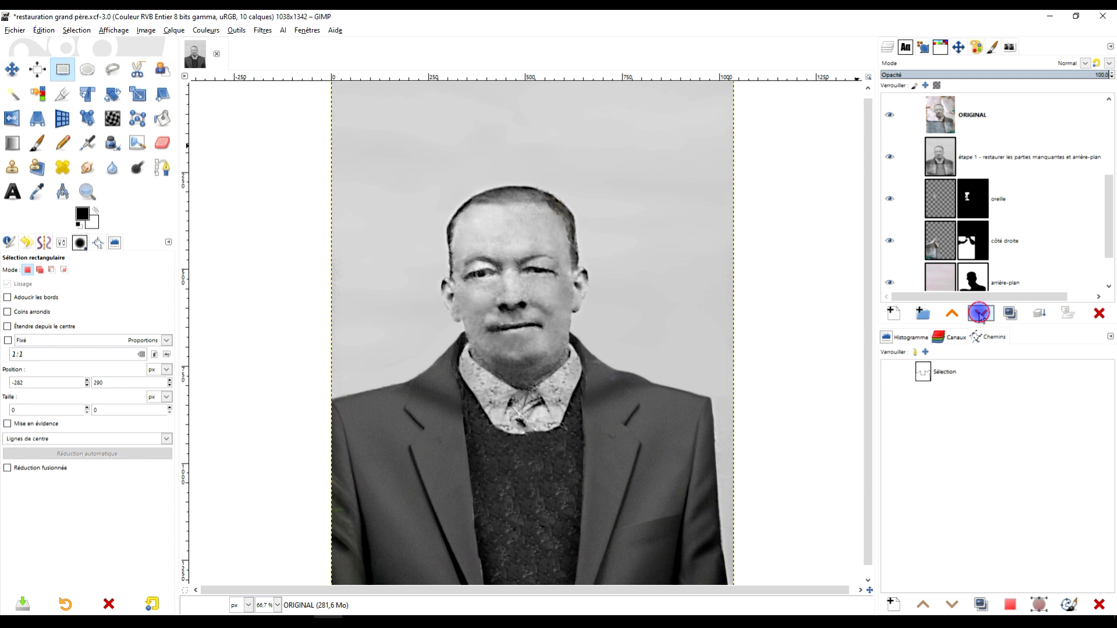
{"action": "left_click", "coordinate": [981, 313]}
{"action": "left_click", "coordinate": [981, 313]}
{"action": "left_click", "coordinate": [981, 313]}
Warp the jacket's outer sleeve toward the image edge using Déplacer les pixels at size 562,28, and apply the transformation
{"action": "scroll", "coordinate": [1025, 177], "scroll_direction": "up", "scroll_amount": 5}
{"action": "scroll", "coordinate": [718, 407], "scroll_direction": "up", "scroll_amount": 1}
{"action": "scroll", "coordinate": [722, 390], "scroll_direction": "right", "scroll_amount": 1}
{"action": "key", "text": "w"}
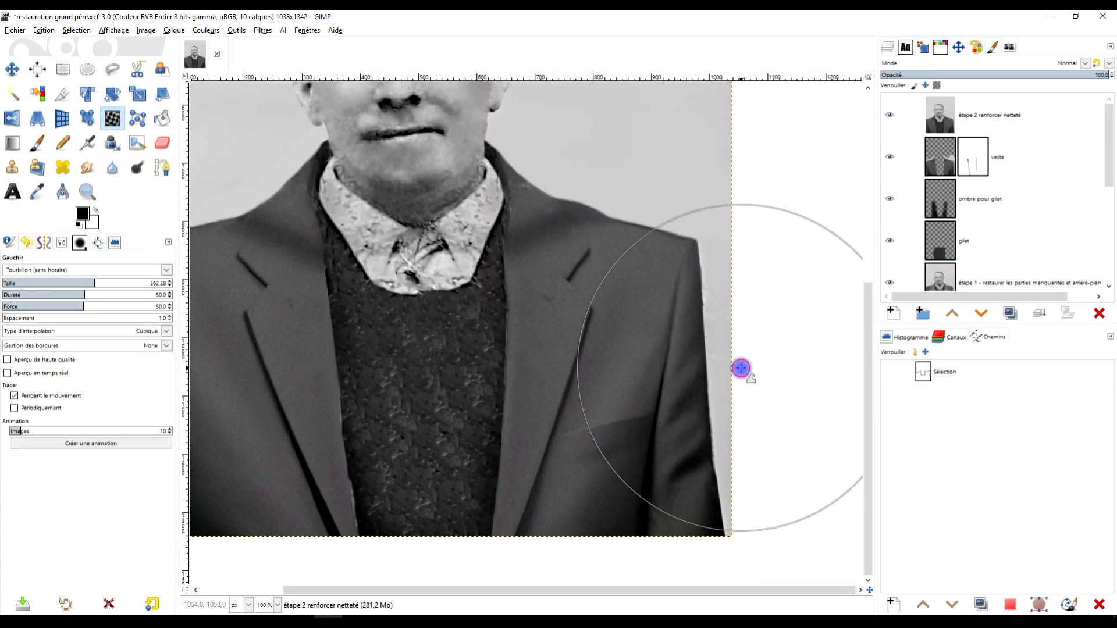
{"action": "mouse_move", "coordinate": [721, 389]}
{"action": "left_mouse_down"}
{"action": "mouse_move", "coordinate": [708, 460]}
{"action": "mouse_move", "coordinate": [704, 278]}
{"action": "mouse_move", "coordinate": [688, 244]}
{"action": "mouse_move", "coordinate": [718, 419]}
{"action": "left_mouse_up"}
{"action": "scroll", "coordinate": [719, 477], "scroll_direction": "down", "scroll_amount": 1}
{"action": "left_click_drag", "start_coordinate": [701, 348], "coordinate": [710, 347]}
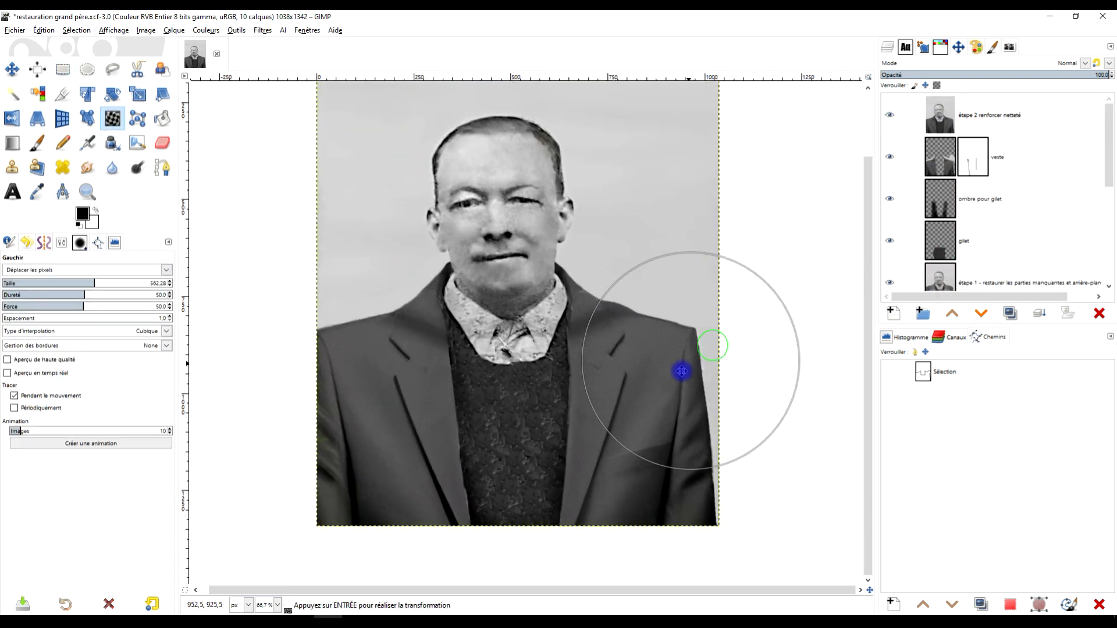
{"action": "key", "text": "Return"}
Compare the restored portrait with the ORIGINAL layer by isolating that layer and restoring the visibility of the others
{"action": "key", "text": "r"}
{"action": "scroll", "coordinate": [468, 303], "scroll_direction": "up", "scroll_amount": 3}
{"action": "scroll", "coordinate": [483, 349], "scroll_direction": "down", "scroll_amount": 3}
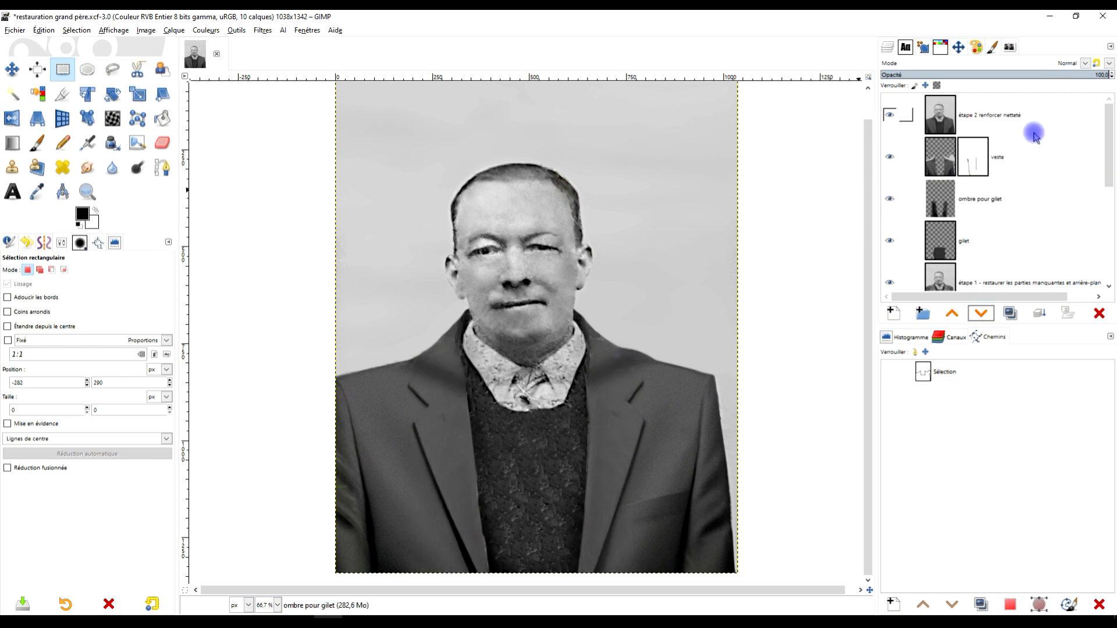
{"action": "scroll", "coordinate": [943, 232], "scroll_direction": "down", "scroll_amount": 5}
{"action": "left_click", "coordinate": [891, 271], "text": "shift"}
{"action": "left_click", "coordinate": [891, 271], "text": "shift"}
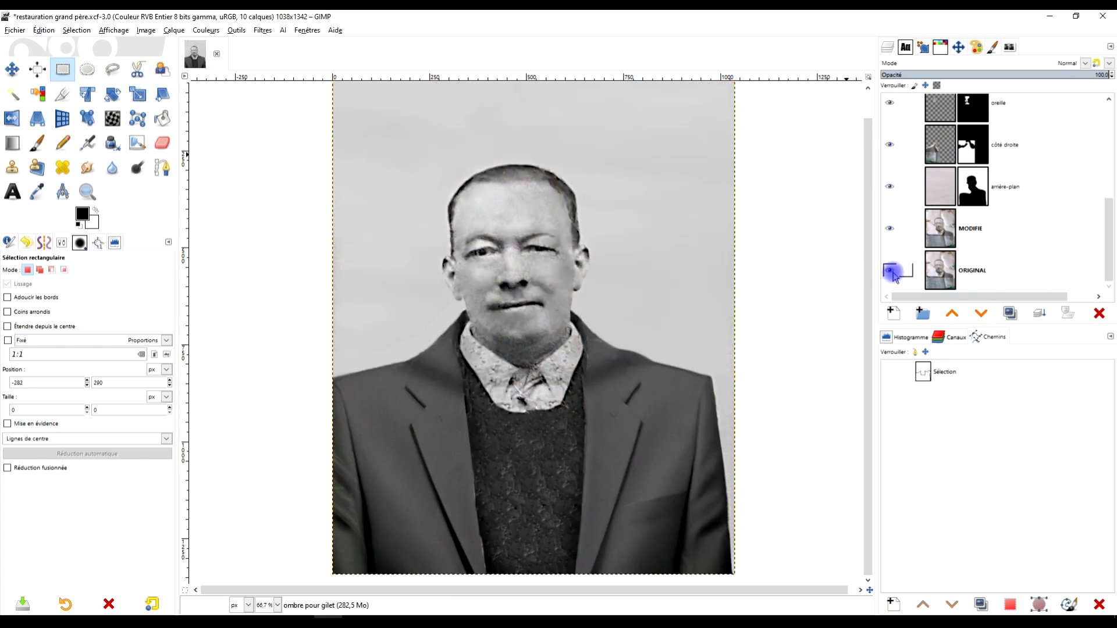
Heal the bluish stain on the jacket's shoulder beside the collar in "étape 2 renforcer netteté", using size 130 and opacity 76,3
{"action": "scroll", "coordinate": [693, 379], "scroll_direction": "up", "scroll_amount": 3}
{"action": "scroll", "coordinate": [1054, 162], "scroll_direction": "up", "scroll_amount": 3}
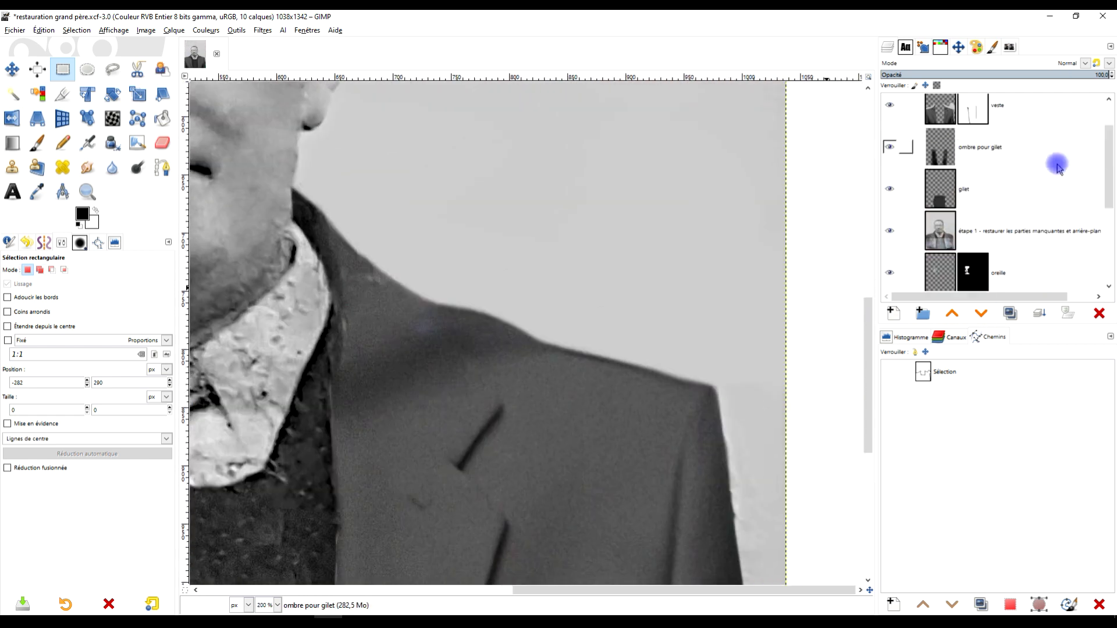
{"action": "key", "text": "h"}
{"action": "scroll", "coordinate": [337, 374], "scroll_direction": "up", "scroll_amount": 1}
{"action": "left_click", "coordinate": [349, 424], "text": "ctrl"}
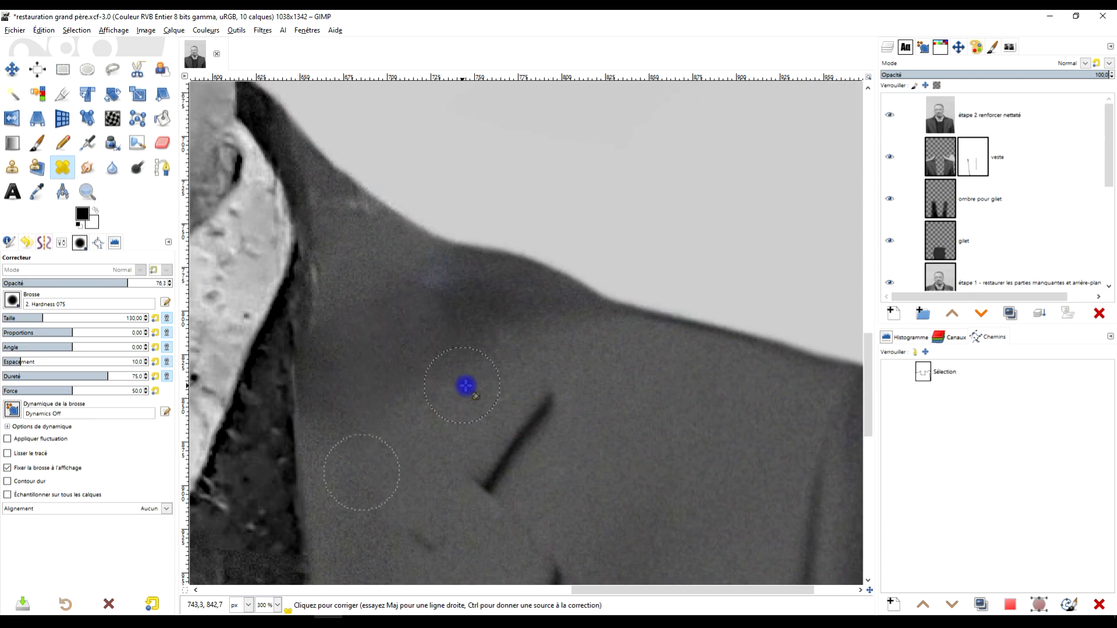
{"action": "scroll", "coordinate": [443, 385], "scroll_direction": "up", "scroll_amount": 2}
{"action": "scroll", "coordinate": [471, 402], "scroll_direction": "up", "scroll_amount": 2}
Clone clean jacket fabric over the uneven shoulder area near the collar with Clonage, using opacity 43,5 and size 130
{"action": "key", "text": "c"}
{"action": "left_click", "coordinate": [73, 283]}
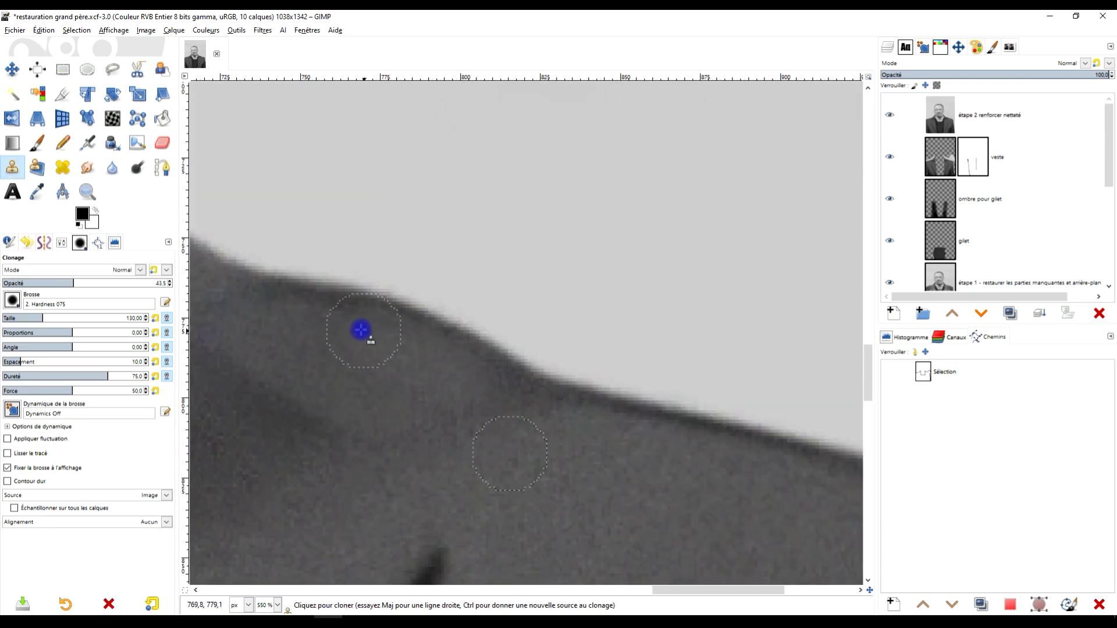
{"action": "scroll", "coordinate": [417, 397], "scroll_direction": "left", "scroll_amount": 3}
{"action": "left_click", "coordinate": [493, 329], "text": "ctrl"}
{"action": "scroll", "coordinate": [584, 349], "scroll_direction": "left", "scroll_amount": 2}
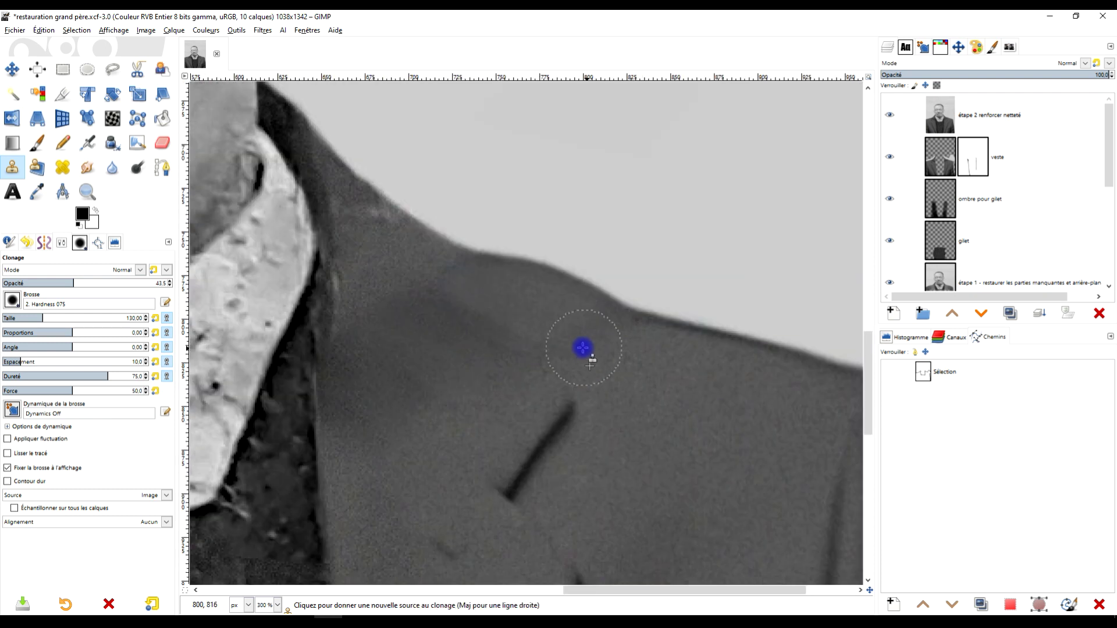
{"action": "scroll", "coordinate": [567, 309], "scroll_direction": "down", "scroll_amount": 1}
{"action": "scroll", "coordinate": [523, 348], "scroll_direction": "down", "scroll_amount": 2}
{"action": "scroll", "coordinate": [438, 392], "scroll_direction": "left", "scroll_amount": 3}
{"action": "scroll", "coordinate": [421, 366], "scroll_direction": "right", "scroll_amount": 2}
Set the Clonage opacity to 65,7 and heal the remaining dark fold on the shoulder beside the collar with Correcteur
{"action": "left_click", "coordinate": [110, 284]}
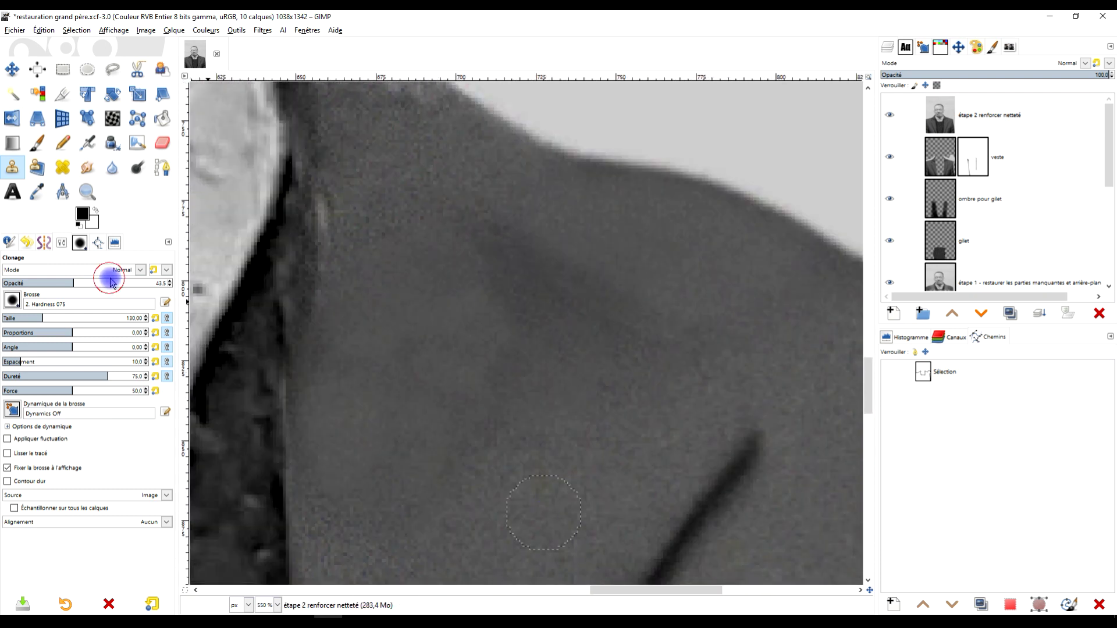
{"action": "scroll", "coordinate": [466, 349], "scroll_direction": "down", "scroll_amount": 2}
{"action": "key", "text": "h"}
{"action": "scroll", "coordinate": [421, 414], "scroll_direction": "up", "scroll_amount": 1}
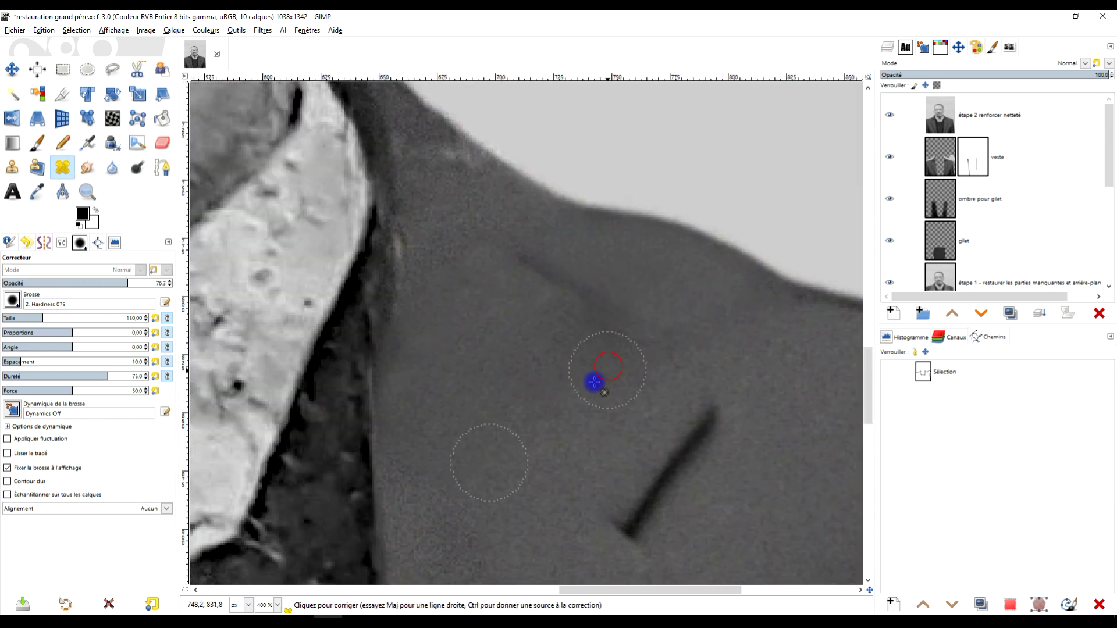
{"action": "scroll", "coordinate": [646, 294], "scroll_direction": "up", "scroll_amount": 2}
{"action": "left_click", "coordinate": [593, 253], "text": "ctrl"}
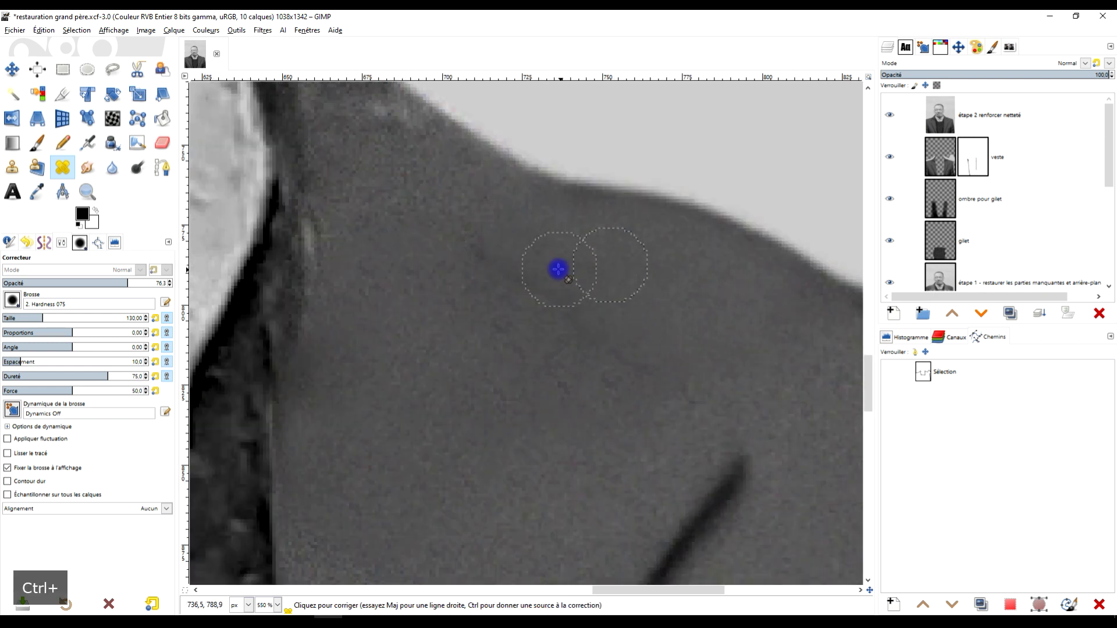
{"action": "scroll", "coordinate": [559, 269], "scroll_direction": "down", "scroll_amount": 2}
{"action": "scroll", "coordinate": [522, 277], "scroll_direction": "down", "scroll_amount": 3}
Even out the dark shading on the opposite shoulder above the lapel notch, cloning at opacity 65,7 and healing at 76,3
{"action": "key", "text": "c"}
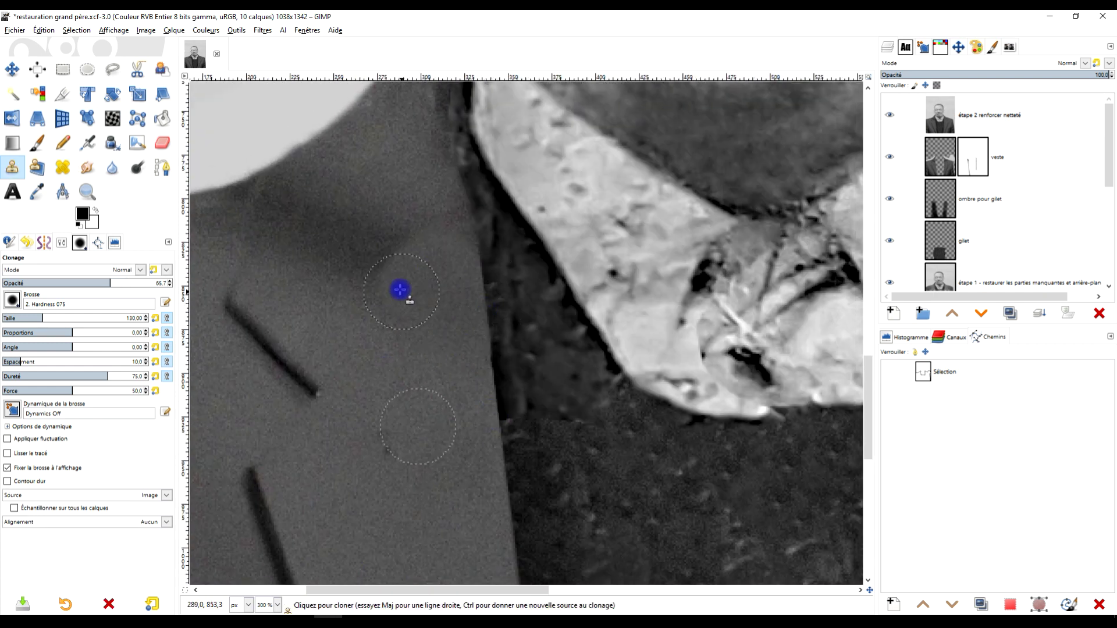
{"action": "scroll", "coordinate": [360, 314], "scroll_direction": "up", "scroll_amount": 2}
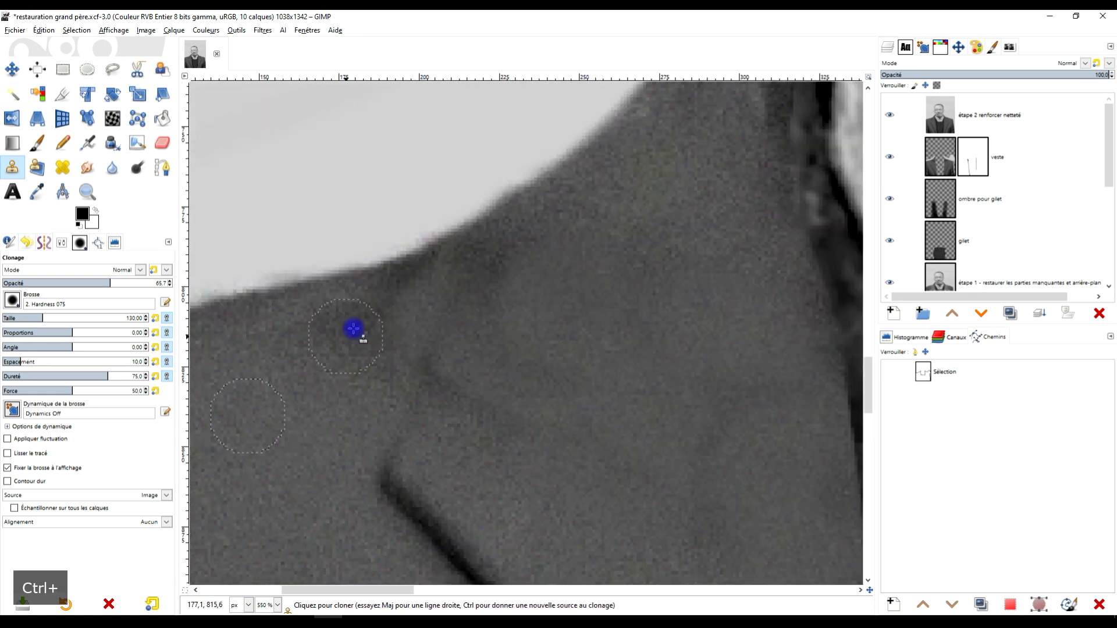
{"action": "key", "text": "h"}
{"action": "left_click", "coordinate": [588, 414], "text": "ctrl"}
{"action": "scroll", "coordinate": [621, 332], "scroll_direction": "down", "scroll_amount": 2}
{"action": "scroll", "coordinate": [388, 364], "scroll_direction": "up", "scroll_amount": 2}
{"action": "left_click", "coordinate": [388, 364]}
{"action": "scroll", "coordinate": [317, 366], "scroll_direction": "down", "scroll_amount": 6, "text": "ctrl"}
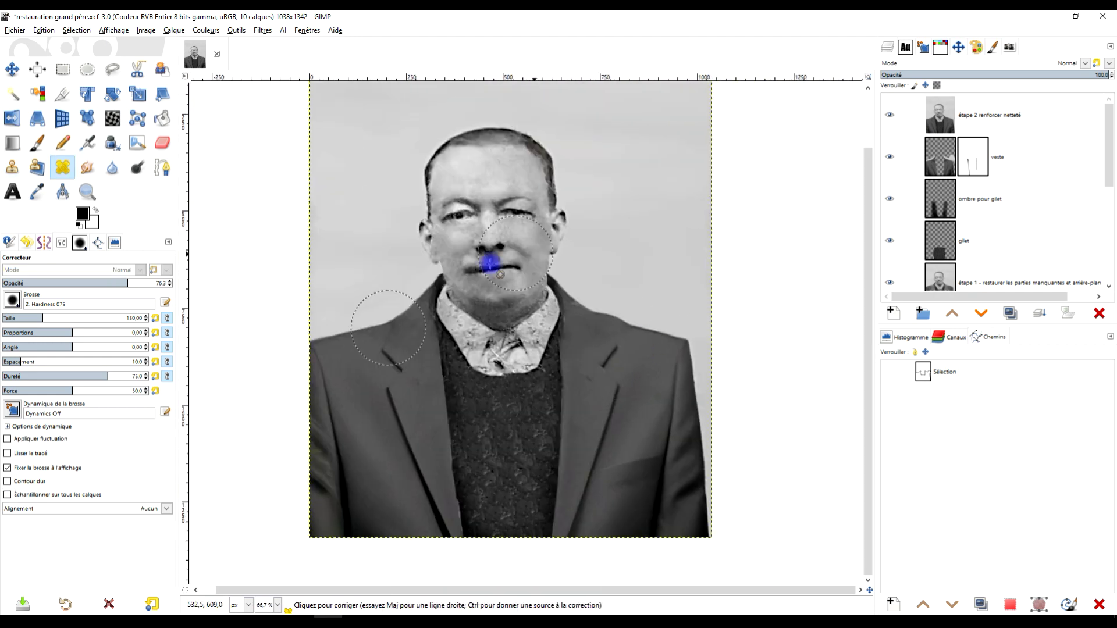
Lower the Correcteur opacity to 38,0 and soften the dark skin between the eyebrows
{"action": "scroll", "coordinate": [489, 264], "scroll_direction": "up", "scroll_amount": 7, "text": "ctrl"}
{"action": "scroll", "coordinate": [616, 229], "scroll_direction": "down", "scroll_amount": 3, "text": "ctrl"}
{"action": "scroll", "coordinate": [666, 239], "scroll_direction": "up", "scroll_amount": 3, "text": "ctrl"}
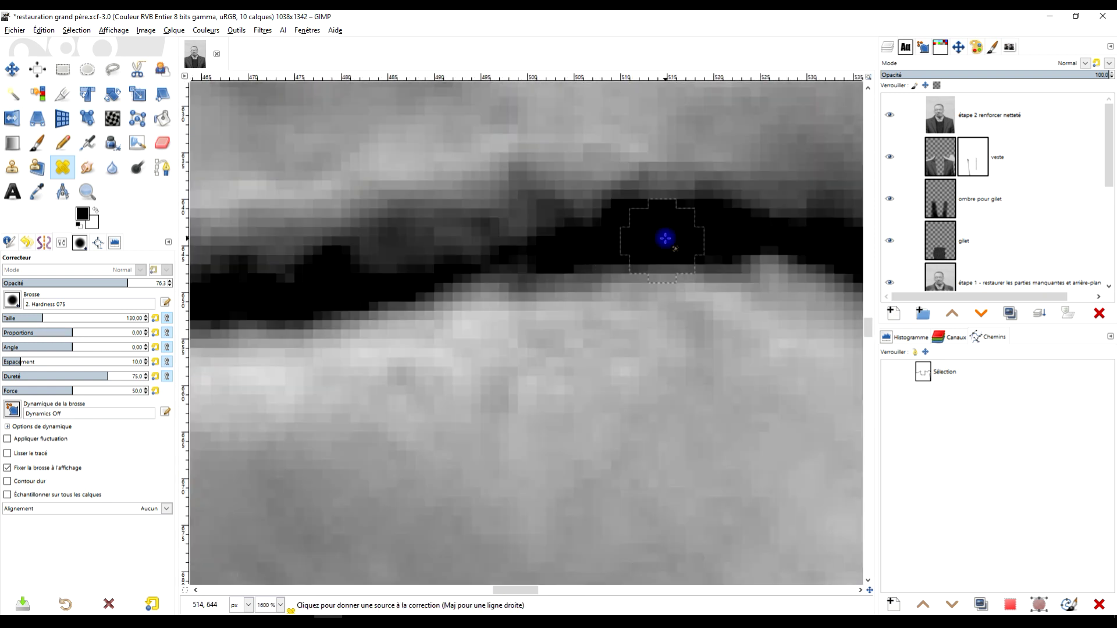
{"action": "scroll", "coordinate": [525, 242], "scroll_direction": "down", "scroll_amount": 3, "text": "ctrl"}
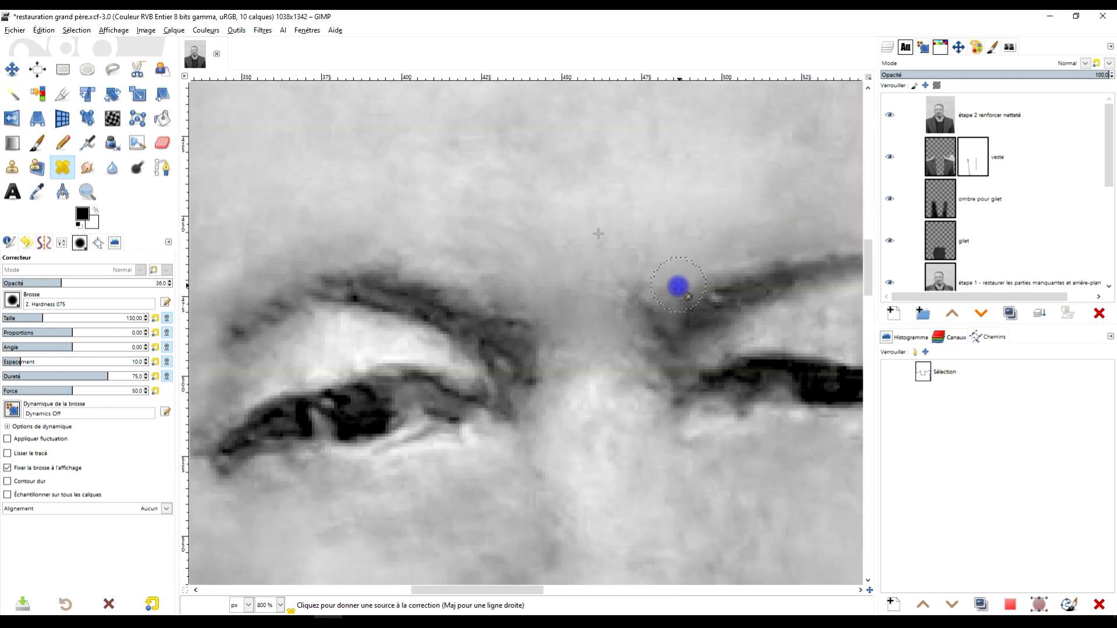
{"action": "scroll", "coordinate": [677, 286], "scroll_direction": "down", "scroll_amount": 3, "text": "ctrl"}
{"action": "left_click", "coordinate": [492, 286], "text": "ctrl"}
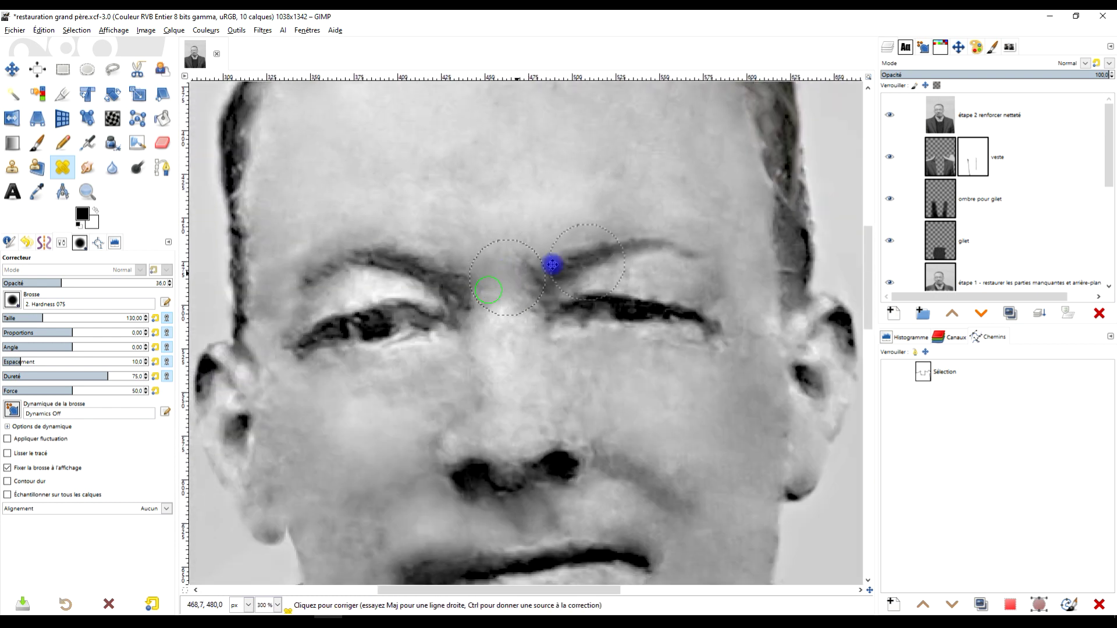
{"action": "scroll", "coordinate": [597, 322], "scroll_direction": "up", "scroll_amount": 3, "text": "ctrl"}
{"action": "scroll", "coordinate": [491, 229], "scroll_direction": "up", "scroll_amount": 3, "text": "ctrl"}
{"action": "scroll", "coordinate": [681, 394], "scroll_direction": "down", "scroll_amount": 3, "text": "ctrl"}
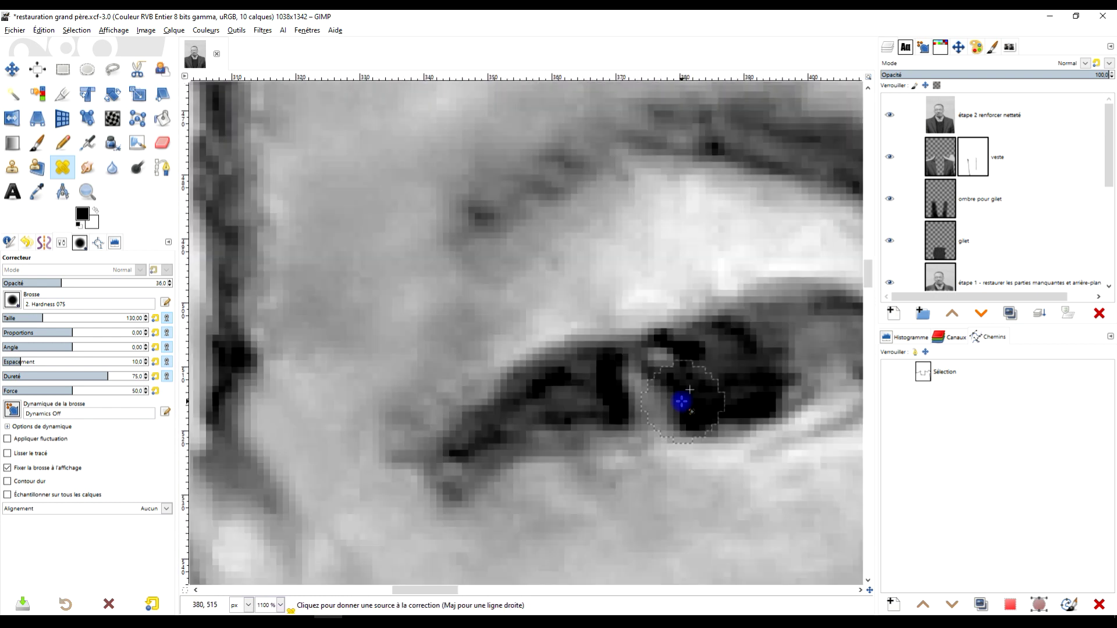
Heal the dark patch on the temple between the ear and the eye's outer corner at opacity 38,0
{"action": "scroll", "coordinate": [578, 428], "scroll_direction": "down", "scroll_amount": 10, "text": "ctrl"}
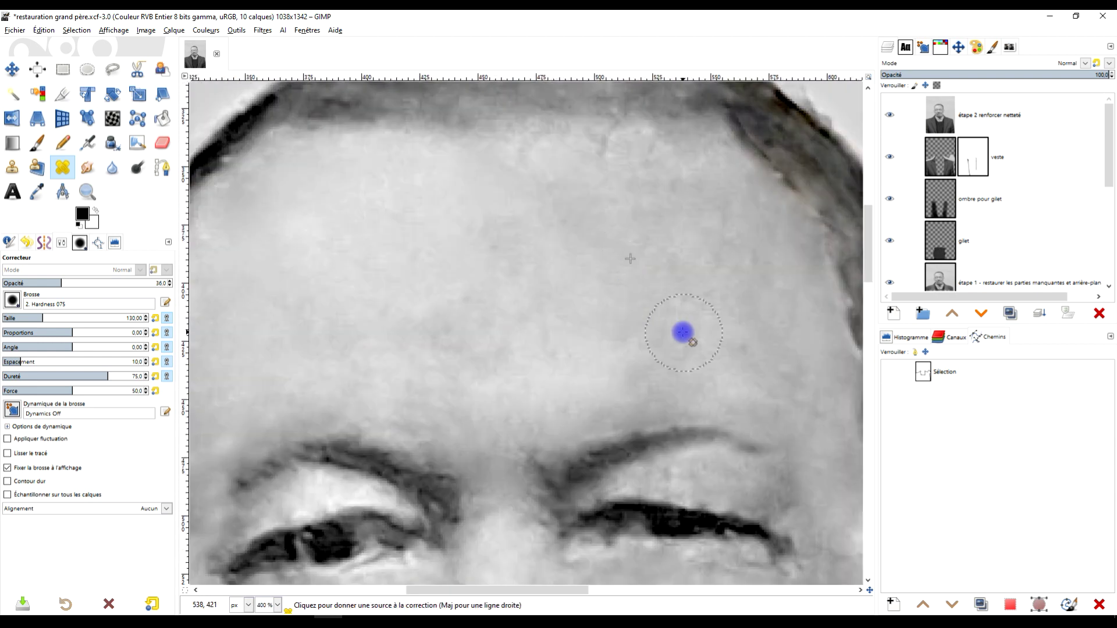
{"action": "scroll", "coordinate": [452, 329], "scroll_direction": "up", "scroll_amount": 5, "text": "ctrl"}
{"action": "left_click", "coordinate": [530, 280]}
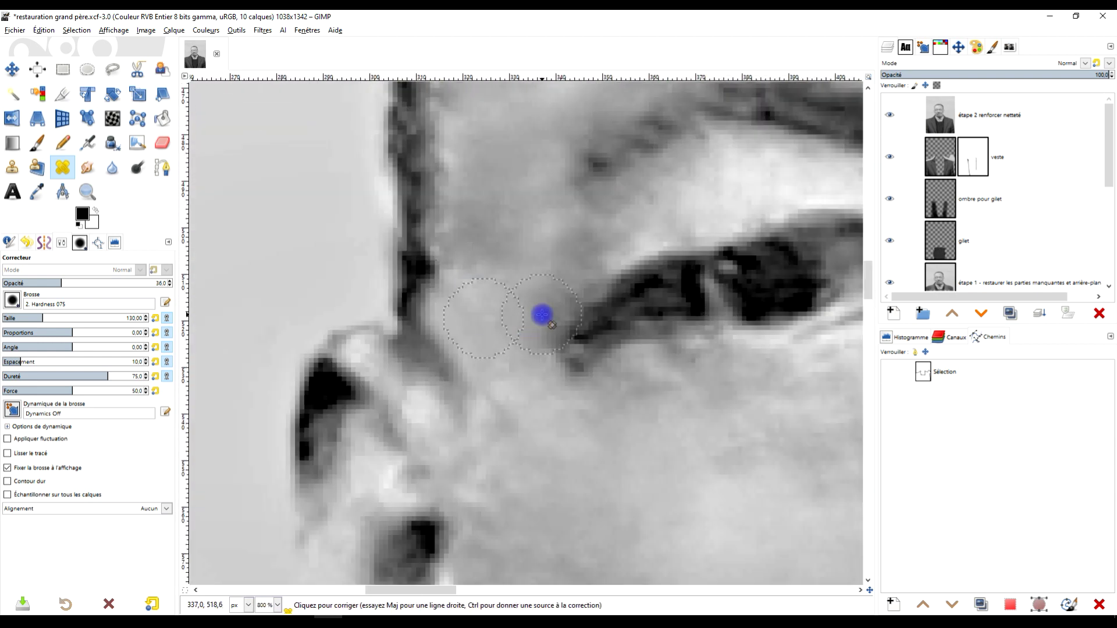
{"action": "scroll", "coordinate": [624, 320], "scroll_direction": "down", "scroll_amount": 3, "text": "ctrl"}
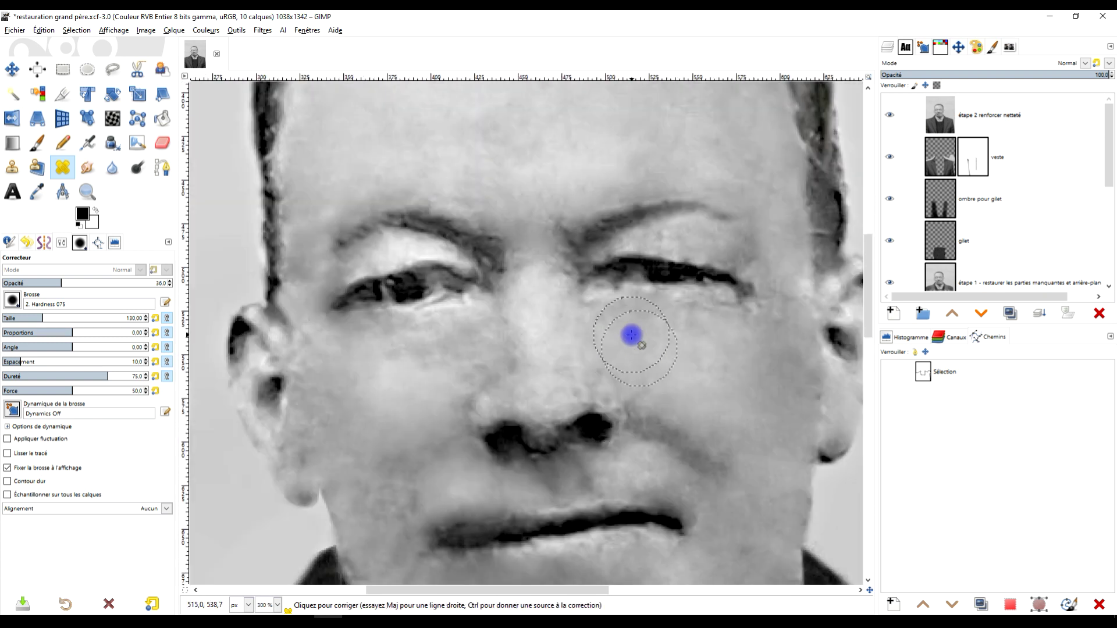
Heal uneven skin on the cheek beside the nose with Correcteur at opacity 38,0
{"action": "scroll", "coordinate": [554, 249], "scroll_direction": "down", "scroll_amount": 3, "text": "ctrl"}
{"action": "scroll", "coordinate": [654, 303], "scroll_direction": "down", "scroll_amount": 5, "text": "ctrl"}
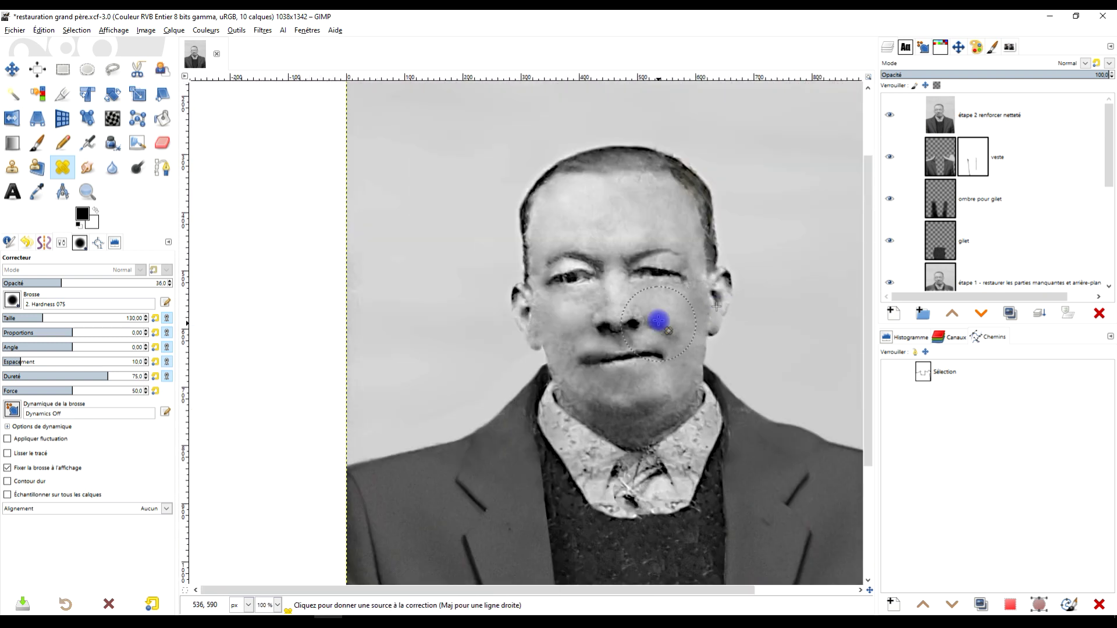
{"action": "scroll", "coordinate": [526, 299], "scroll_direction": "up", "scroll_amount": 5, "text": "ctrl"}
{"action": "left_click", "coordinate": [526, 299]}
{"action": "scroll", "coordinate": [671, 284], "scroll_direction": "down", "scroll_amount": 3, "text": "ctrl"}
{"action": "left_click", "coordinate": [551, 342]}
{"action": "scroll", "coordinate": [691, 237], "scroll_direction": "up", "scroll_amount": 5}
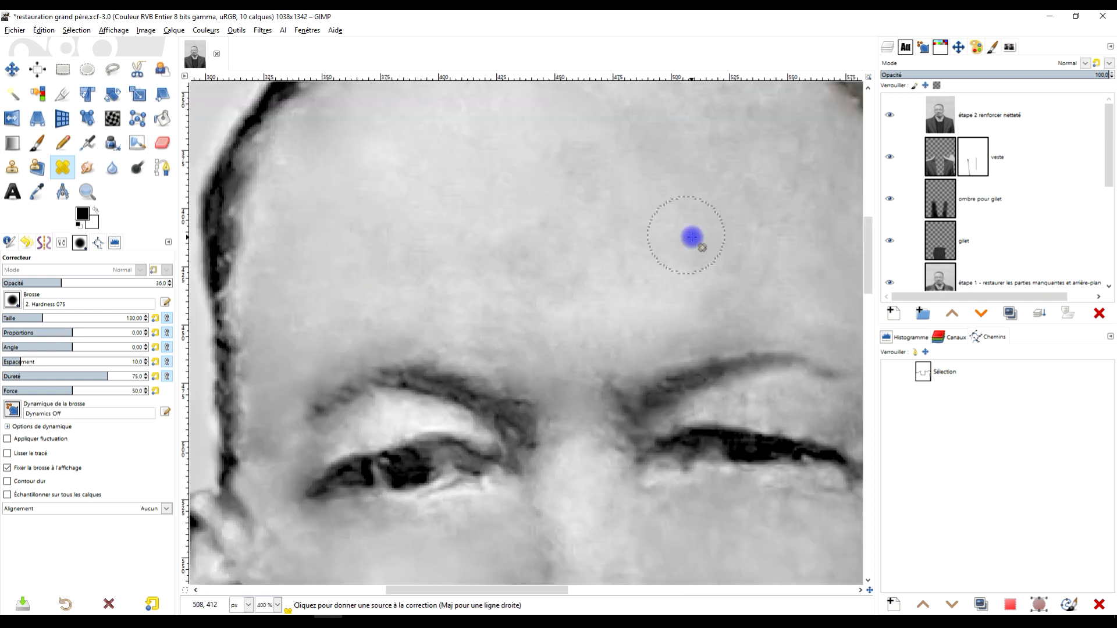
Smooth the skin around the opposite eye's outer corner toward the ear with Correcteur at opacity 38,0
{"action": "scroll", "coordinate": [490, 393], "scroll_direction": "up", "scroll_amount": 2, "text": "ctrl"}
{"action": "left_click", "coordinate": [369, 403], "text": "ctrl"}
{"action": "scroll", "coordinate": [533, 404], "scroll_direction": "up", "scroll_amount": 3, "text": "ctrl"}
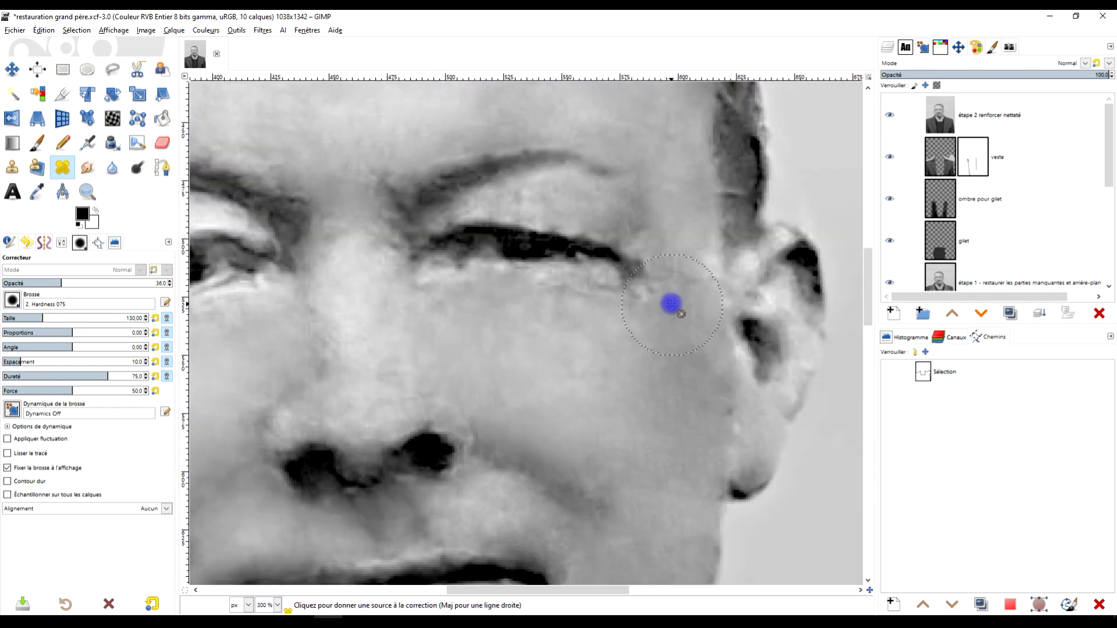
{"action": "left_click", "coordinate": [603, 335], "text": "ctrl"}
{"action": "scroll", "coordinate": [652, 323], "scroll_direction": "up", "scroll_amount": 3, "text": "ctrl"}
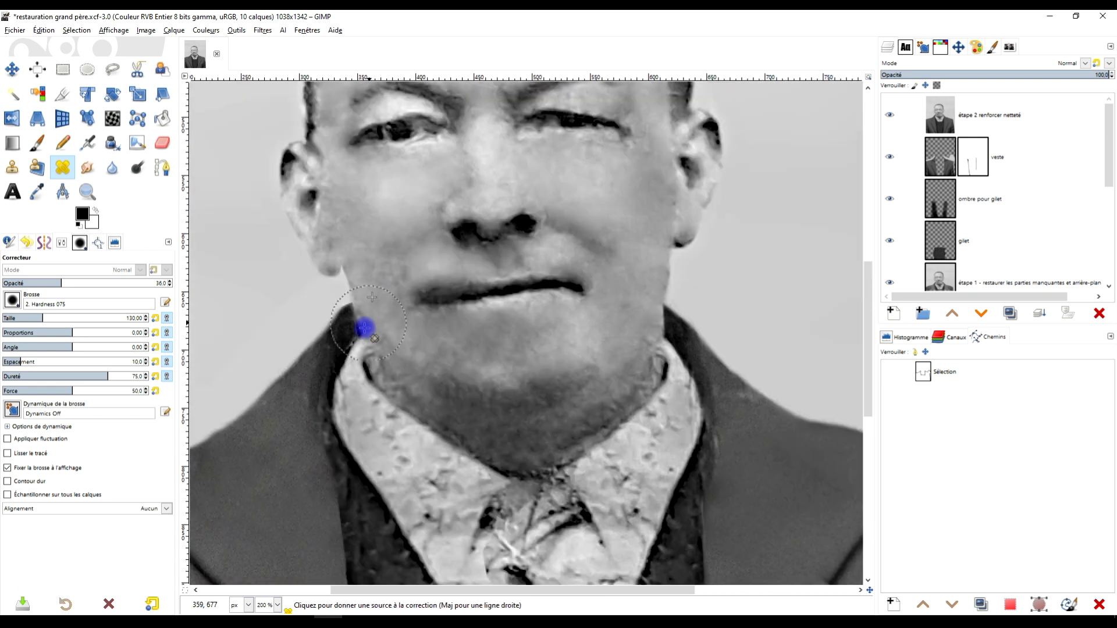
Retouch the jacket edge beside the shirt collar with Clonage at opacity 65,7, and save the image
{"action": "scroll", "coordinate": [364, 329], "scroll_direction": "up", "scroll_amount": 5, "text": "ctrl"}
{"action": "key", "text": "c"}
{"action": "left_click", "coordinate": [399, 473], "text": "ctrl"}
{"action": "key", "text": "1"}
{"action": "scroll", "coordinate": [570, 335], "scroll_direction": "up", "scroll_amount": 5, "text": "ctrl"}
{"action": "key", "text": "ctrl+s"}
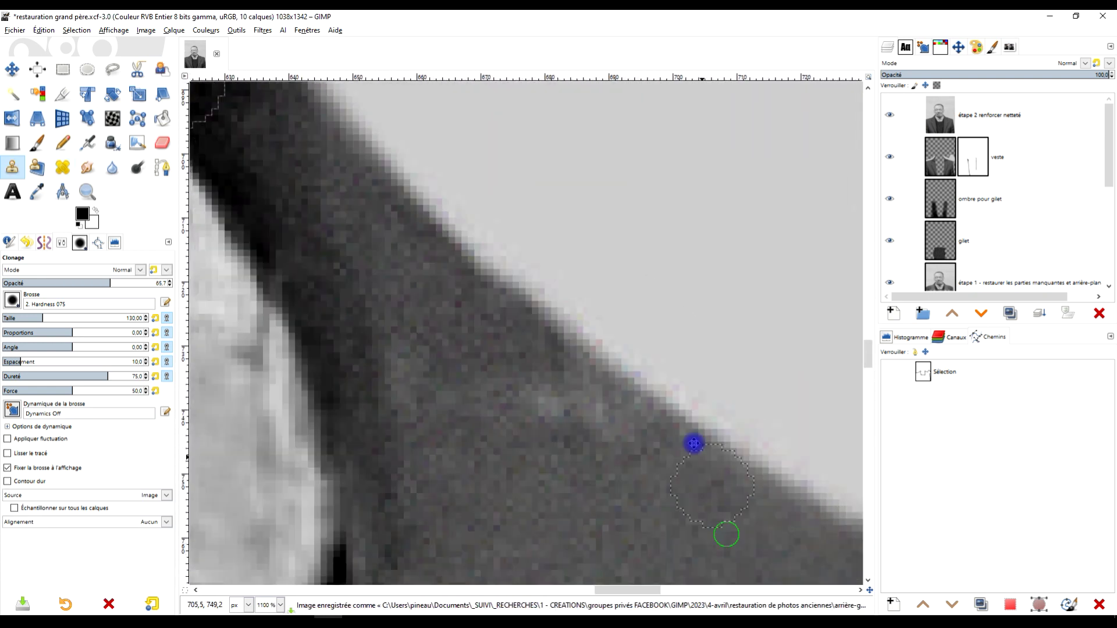
Heal the dark areas and edges around the nostrils with Correcteur at opacity 38,0
{"action": "scroll", "coordinate": [486, 299], "scroll_direction": "down", "scroll_amount": 3, "text": "ctrl"}
{"action": "key", "text": "h"}
{"action": "scroll", "coordinate": [499, 201], "scroll_direction": "up", "scroll_amount": 4, "text": "ctrl"}
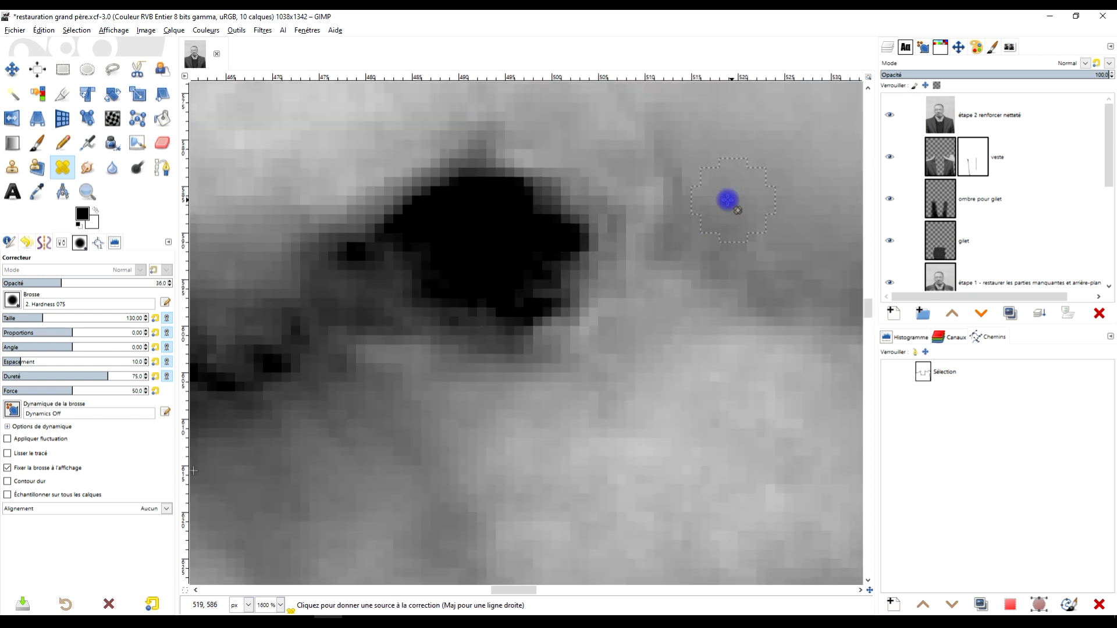
{"action": "scroll", "coordinate": [491, 274], "scroll_direction": "up", "scroll_amount": 3, "text": "ctrl"}
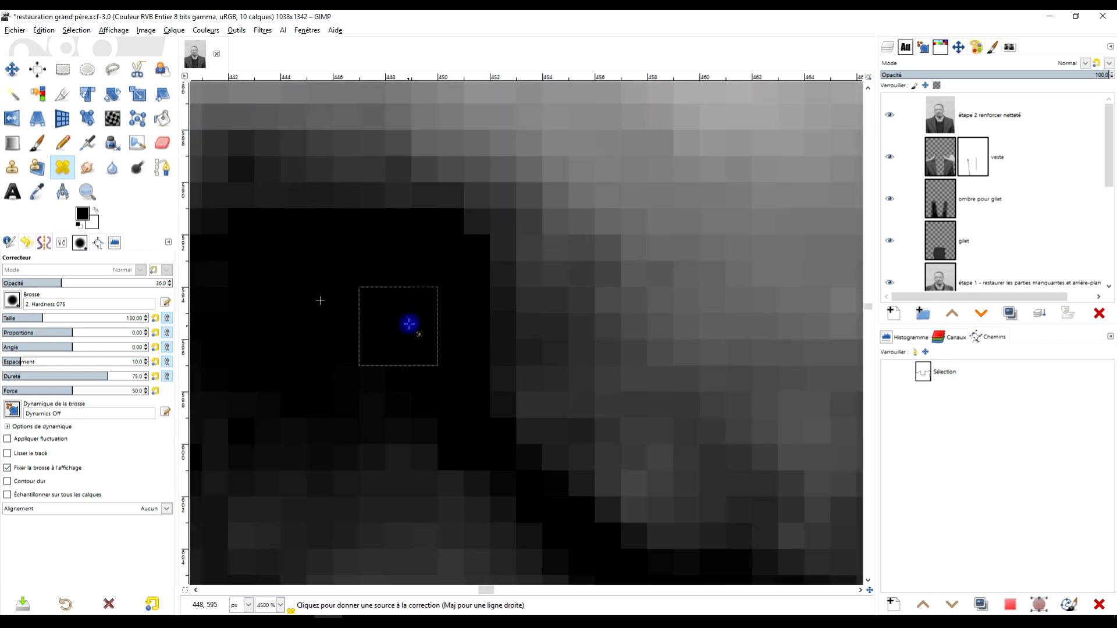
{"action": "scroll", "coordinate": [406, 324], "scroll_direction": "down", "scroll_amount": 1, "text": "ctrl"}
{"action": "left_click", "coordinate": [396, 320], "text": "ctrl"}
{"action": "scroll", "coordinate": [418, 296], "scroll_direction": "up", "scroll_amount": 1, "text": "ctrl"}
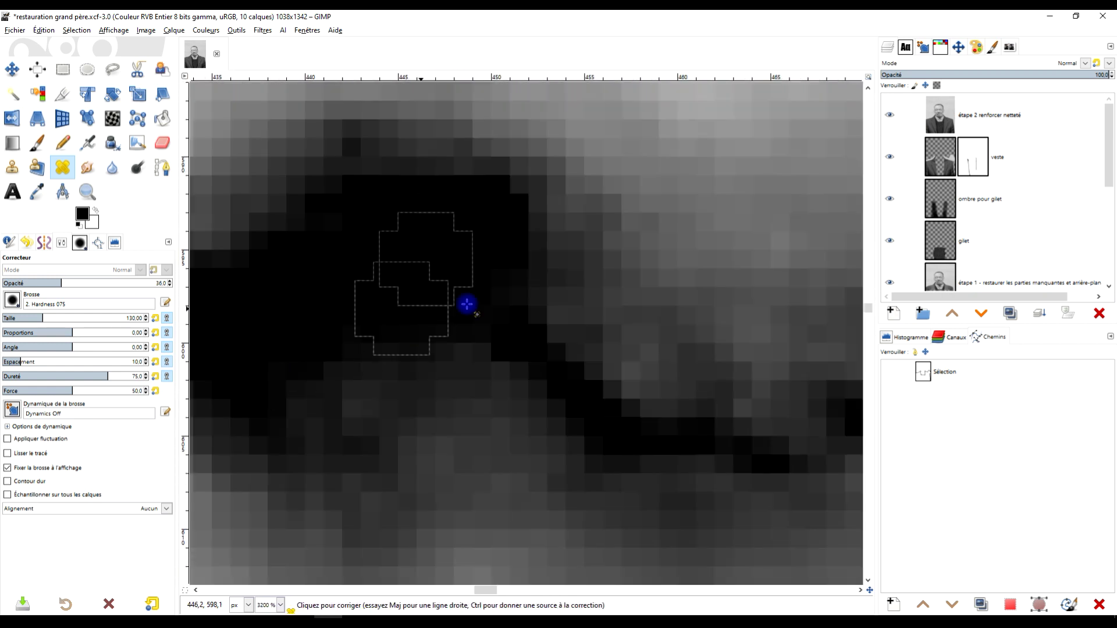
{"action": "scroll", "coordinate": [501, 269], "scroll_direction": "down", "scroll_amount": 3, "text": "ctrl"}
{"action": "scroll", "coordinate": [332, 327], "scroll_direction": "up", "scroll_amount": 3, "text": "ctrl"}
Lower the Correcteur opacity to 25,8 and smooth the skin beneath the eyes
{"action": "scroll", "coordinate": [564, 439], "scroll_direction": "down", "scroll_amount": 1, "text": "ctrl"}
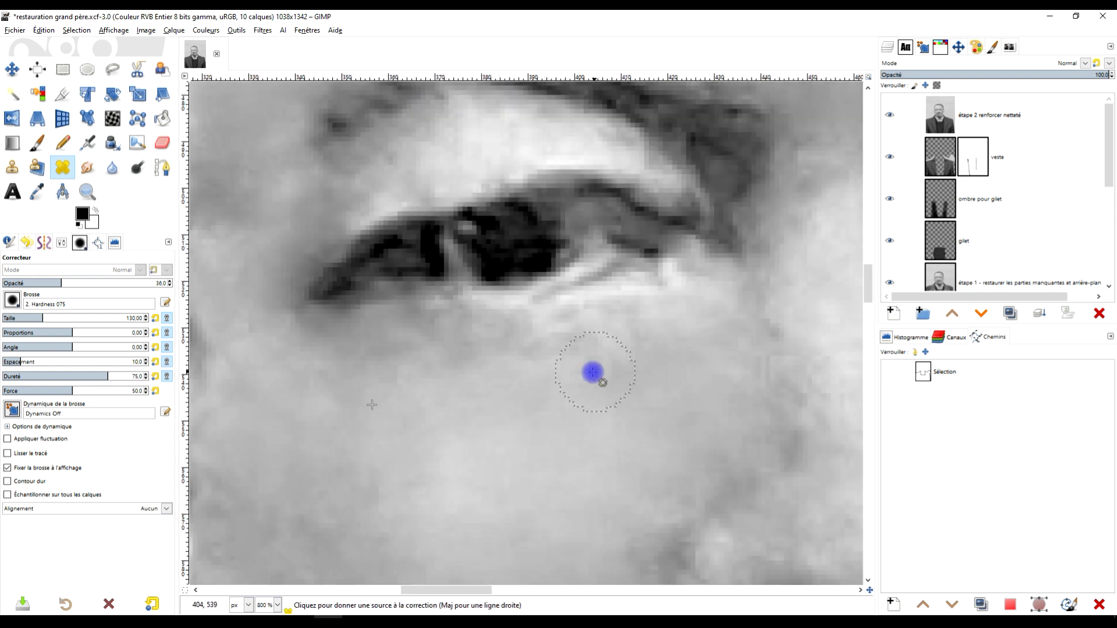
{"action": "scroll", "coordinate": [532, 343], "scroll_direction": "up", "scroll_amount": 1, "text": "ctrl"}
{"action": "left_click", "coordinate": [558, 307]}
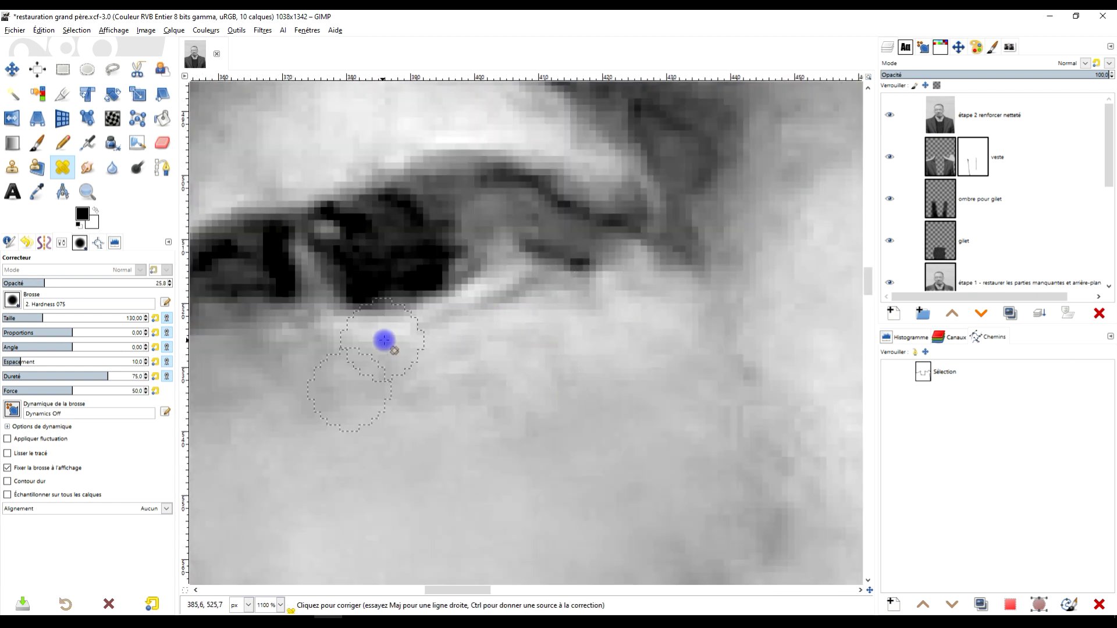
{"action": "scroll", "coordinate": [506, 326], "scroll_direction": "down", "scroll_amount": 4, "text": "ctrl"}
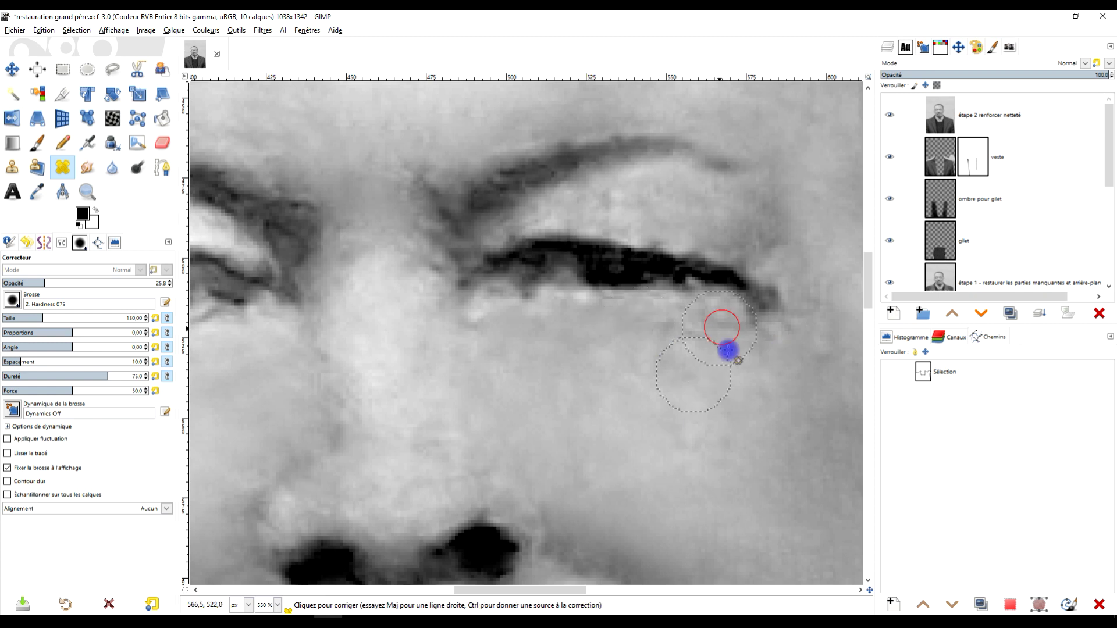
Heal the mottled skin on the cheek between the earlobe and the mouth corner at opacity 25,8
{"action": "scroll", "coordinate": [738, 332], "scroll_direction": "down", "scroll_amount": 4, "text": "ctrl"}
{"action": "scroll", "coordinate": [551, 307], "scroll_direction": "up", "scroll_amount": 7, "text": "ctrl"}
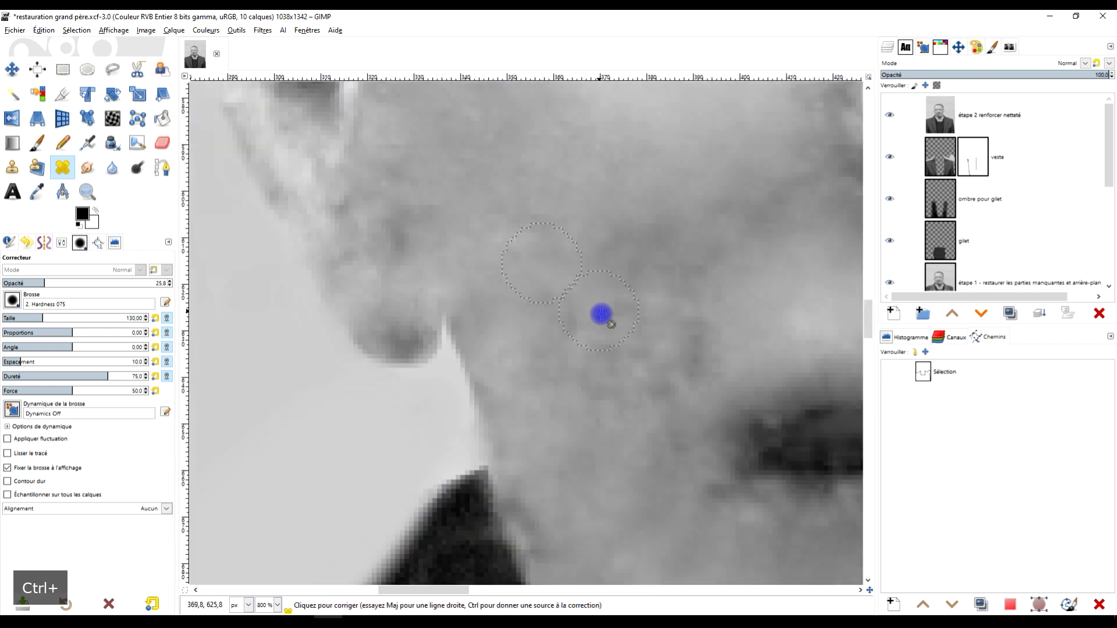
{"action": "scroll", "coordinate": [602, 344], "scroll_direction": "down", "scroll_amount": 5, "text": "ctrl"}
{"action": "scroll", "coordinate": [602, 343], "scroll_direction": "down", "scroll_amount": 3, "text": "ctrl"}
Compare the retouched portrait with the damaged photo by isolating the ORIGINAL layer and restoring the other layers' visibility
{"action": "key", "text": "r"}
{"action": "scroll", "coordinate": [989, 203], "scroll_direction": "down", "scroll_amount": 5}
{"action": "left_click", "coordinate": [890, 270], "text": "shift"}
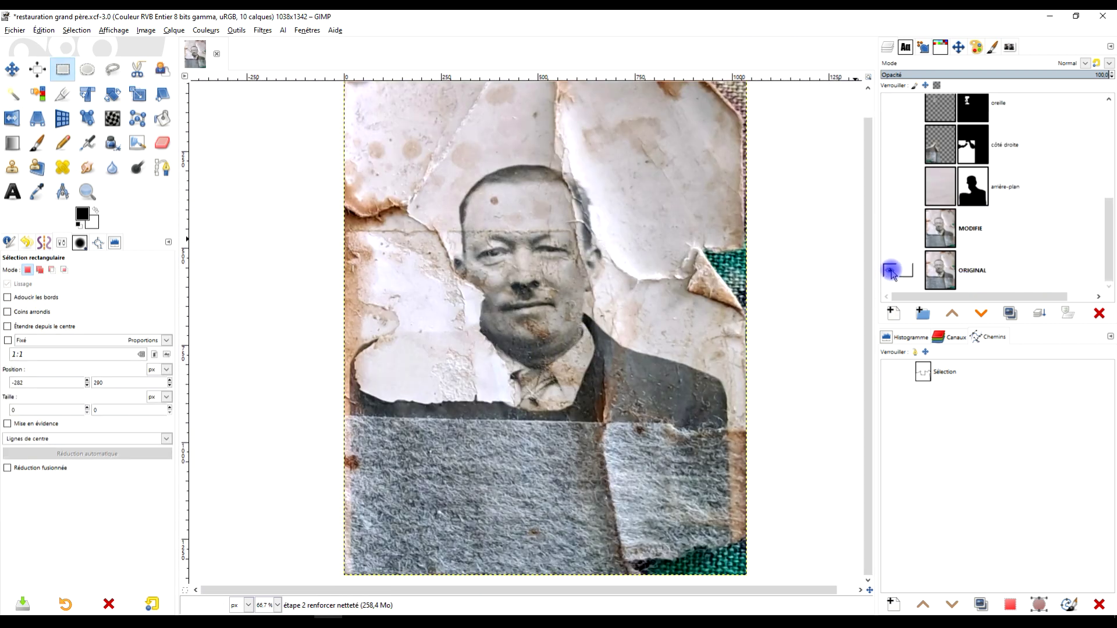
{"action": "left_click", "coordinate": [890, 271], "text": "shift"}
{"action": "left_click", "coordinate": [890, 271], "text": "shift"}
{"action": "left_click", "coordinate": [890, 271], "text": "shift"}
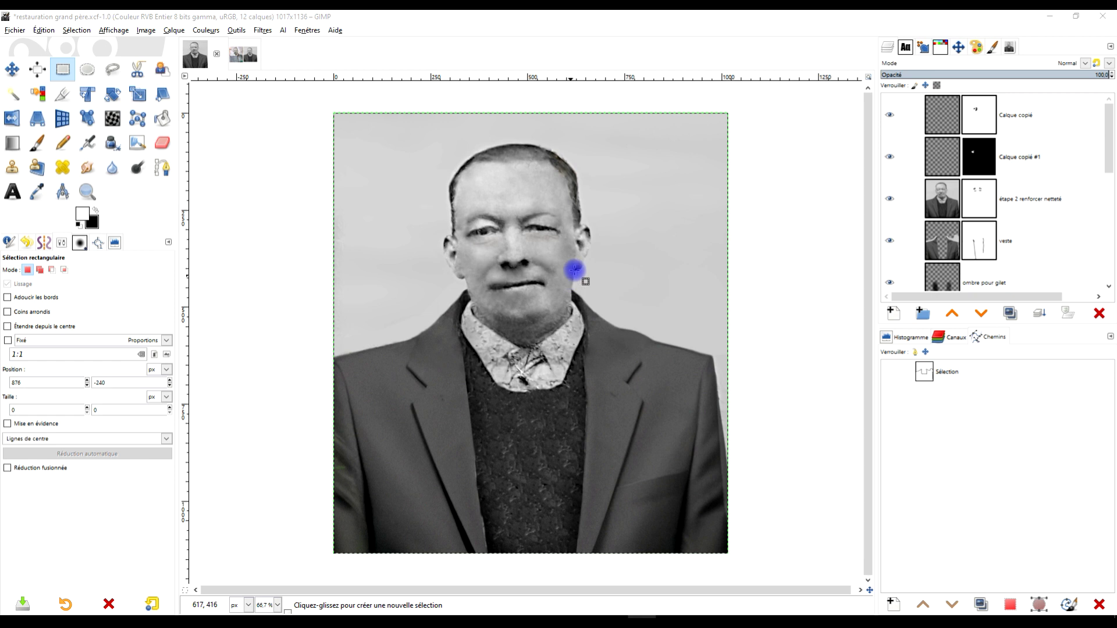
Examine the restored face in the 12-layer version against the MODIFIE layer by isolating that layer and restoring the others
{"action": "scroll", "coordinate": [574, 270], "scroll_direction": "up", "scroll_amount": 2}
{"action": "scroll", "coordinate": [626, 232], "scroll_direction": "down", "scroll_amount": 1}
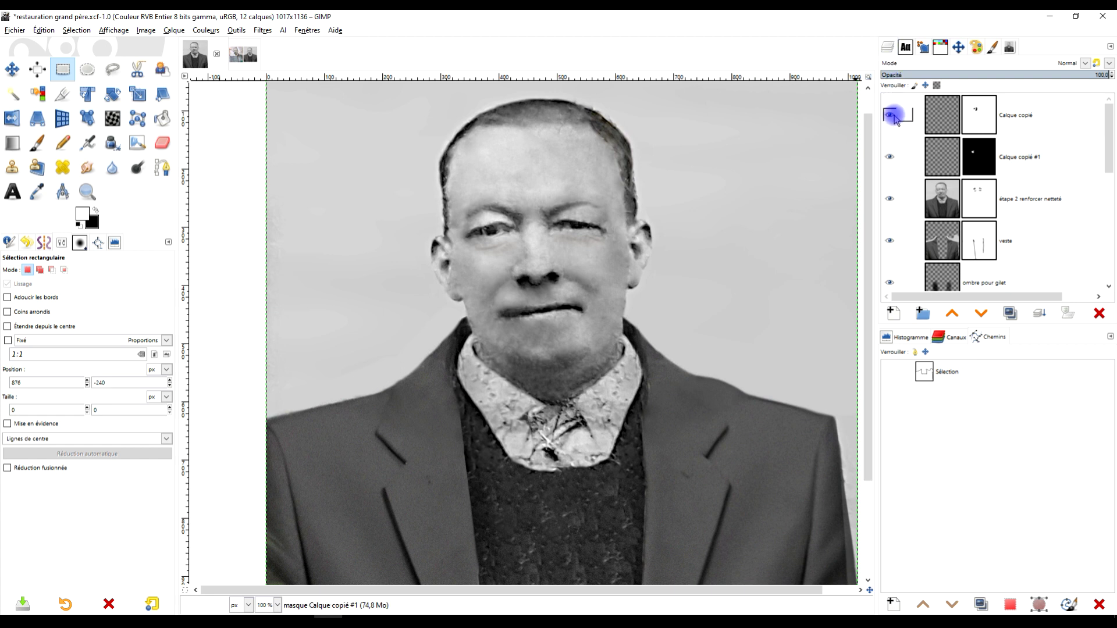
{"action": "scroll", "coordinate": [607, 289], "scroll_direction": "up", "scroll_amount": 2}
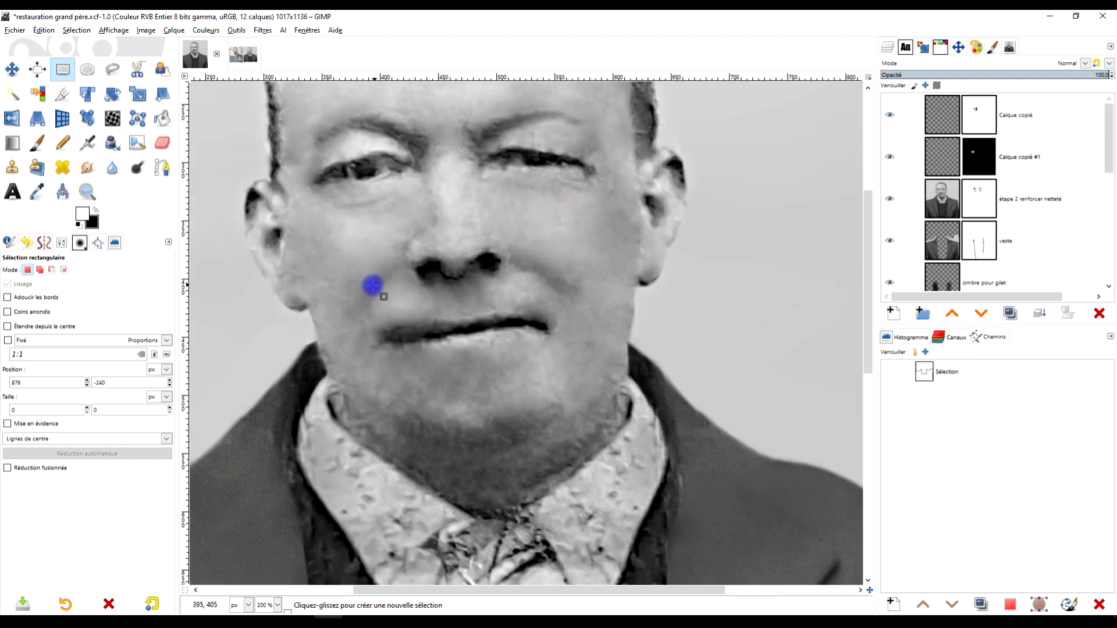
{"action": "scroll", "coordinate": [994, 186], "scroll_direction": "down", "scroll_amount": 5}
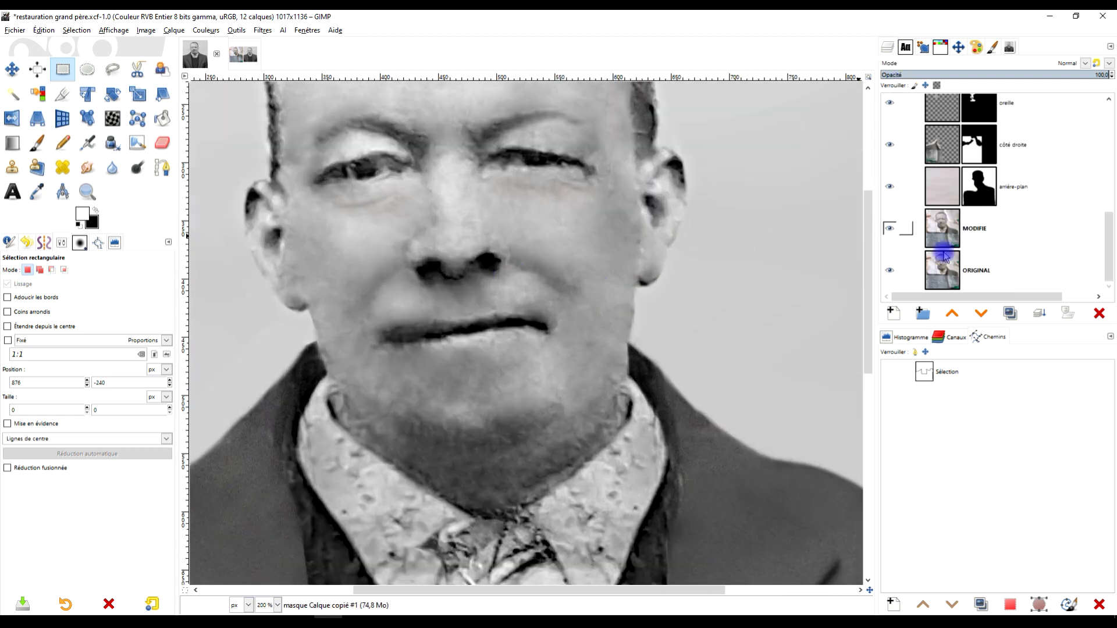
{"action": "left_click", "coordinate": [891, 228], "text": "shift"}
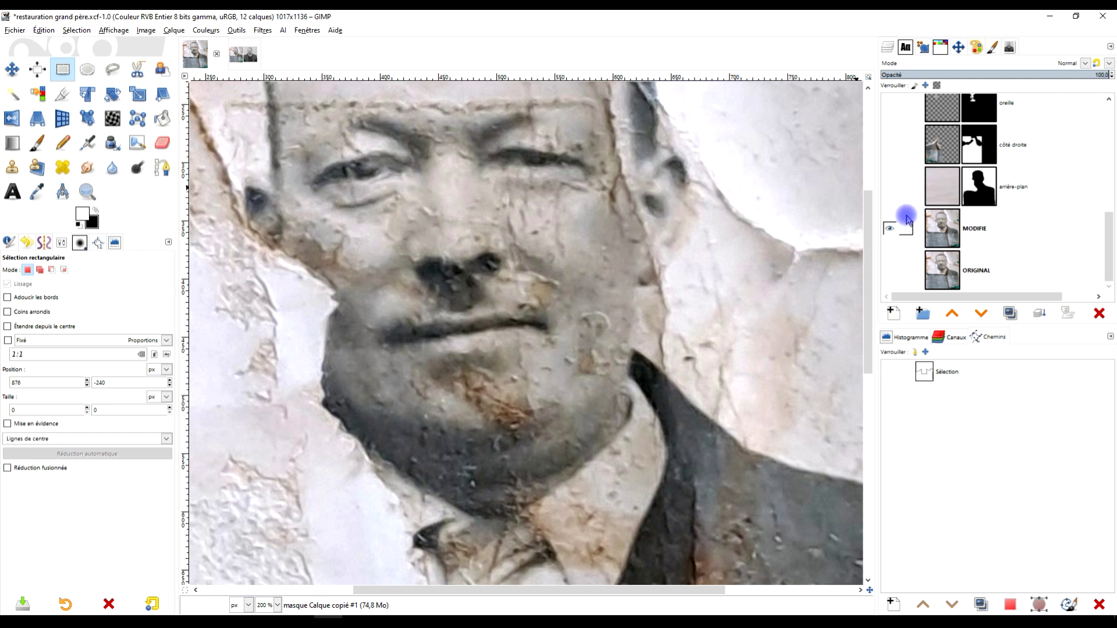
{"action": "left_click", "coordinate": [888, 228], "text": "shift"}
Check the Calque copié layer's effect by toggling its visibility, and lower its opacity to 65,1
{"action": "scroll", "coordinate": [960, 175], "scroll_direction": "up", "scroll_amount": 5}
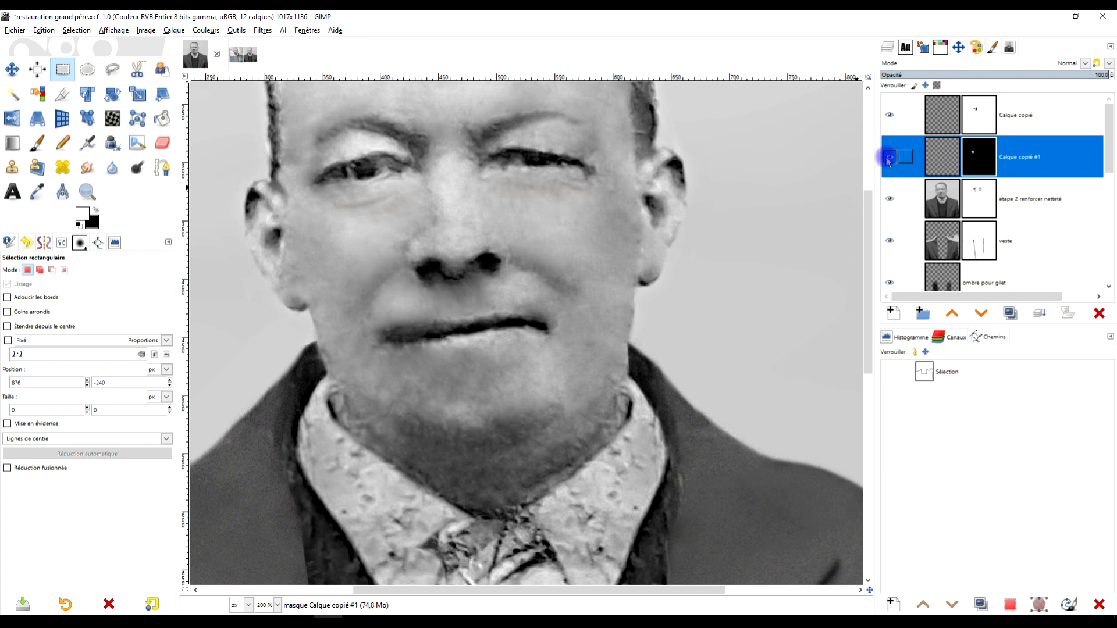
{"action": "left_click", "coordinate": [889, 115]}
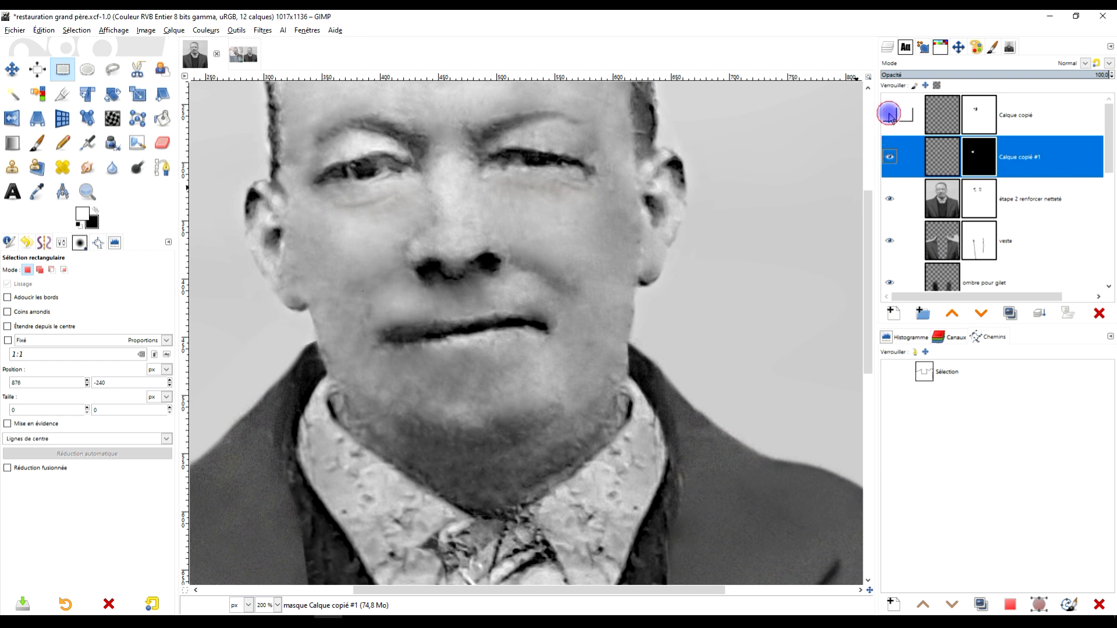
{"action": "left_click", "coordinate": [889, 114]}
{"action": "left_click", "coordinate": [945, 114]}
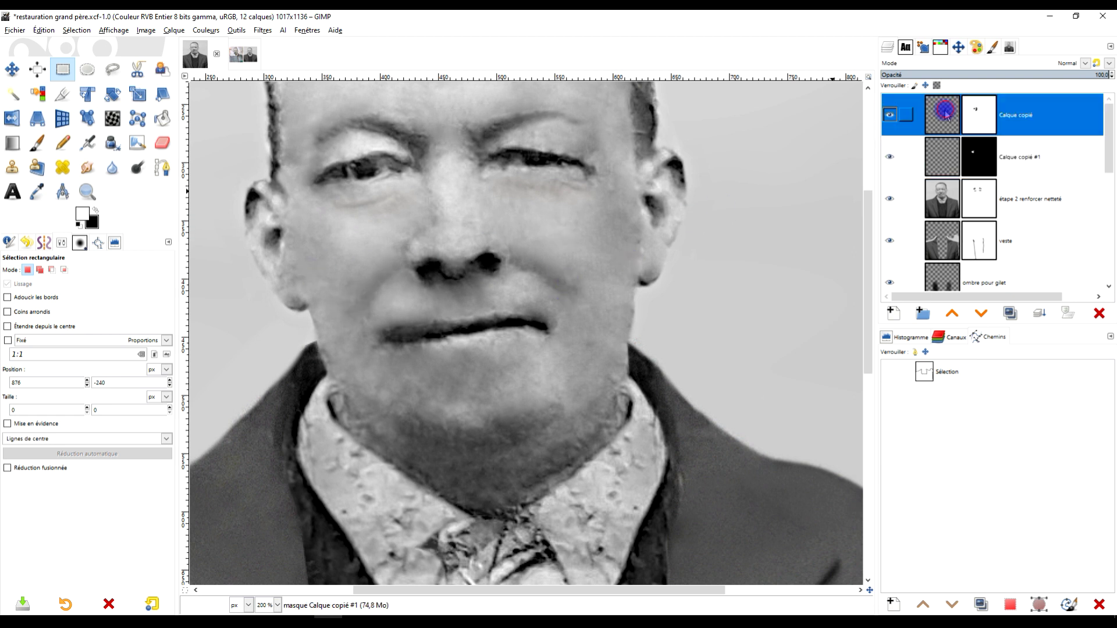
{"action": "left_click_drag", "start_coordinate": [1101, 78], "coordinate": [1078, 78]}
{"action": "left_click", "coordinate": [941, 158]}
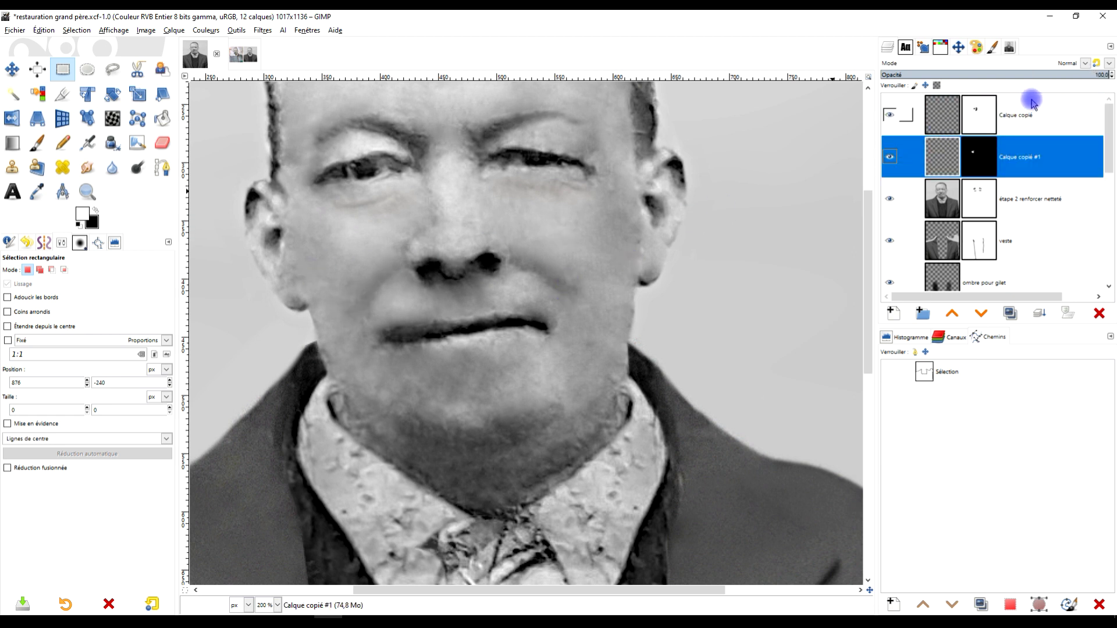
{"action": "left_click", "coordinate": [932, 123]}
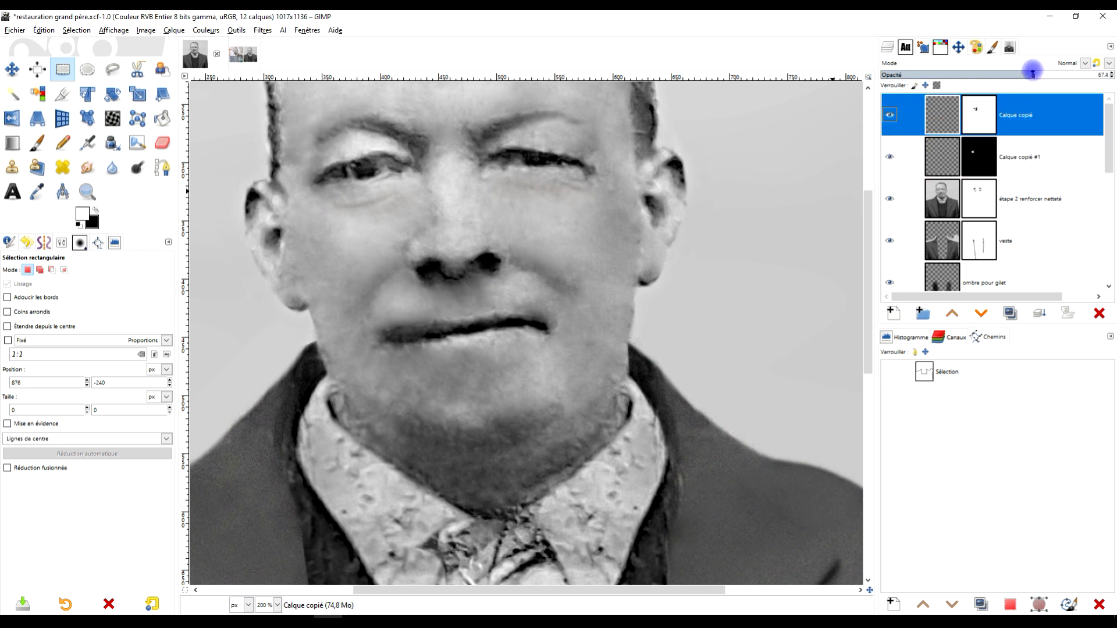
{"action": "left_click", "coordinate": [1022, 74]}
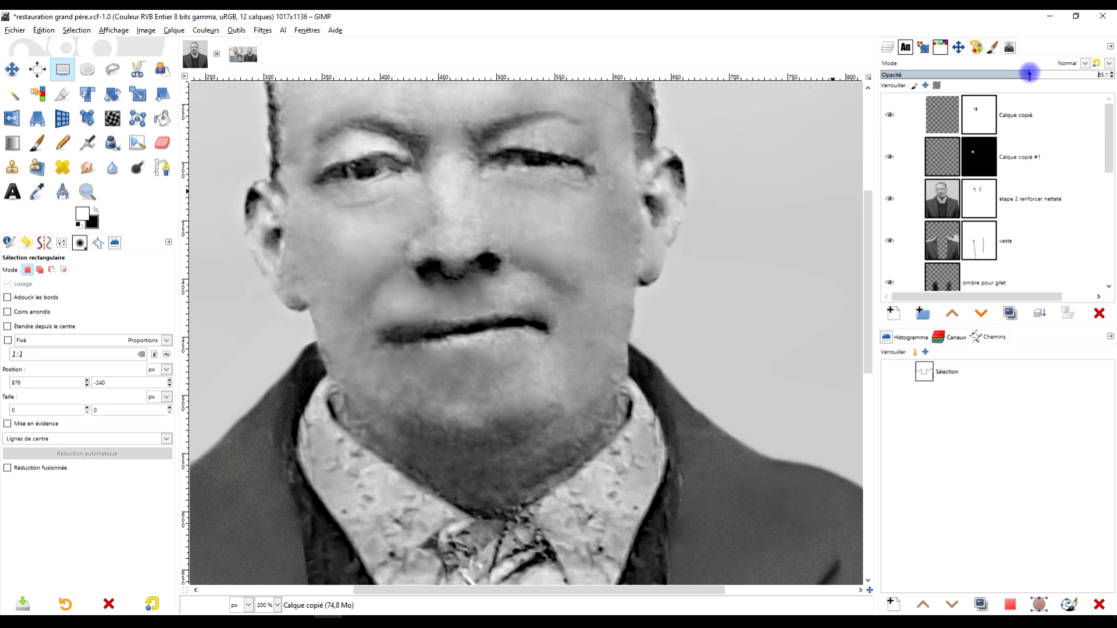
Rename the Calque copié layer as "joue droite"
{"action": "double_click", "coordinate": [1011, 133]}
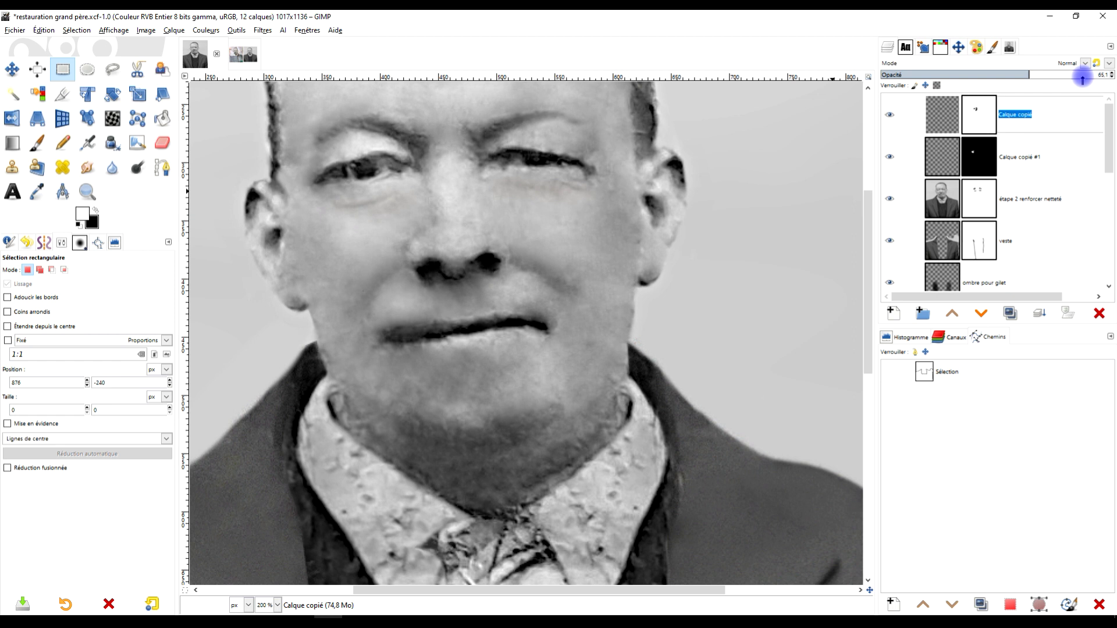
{"action": "type", "text": "joue droite"}
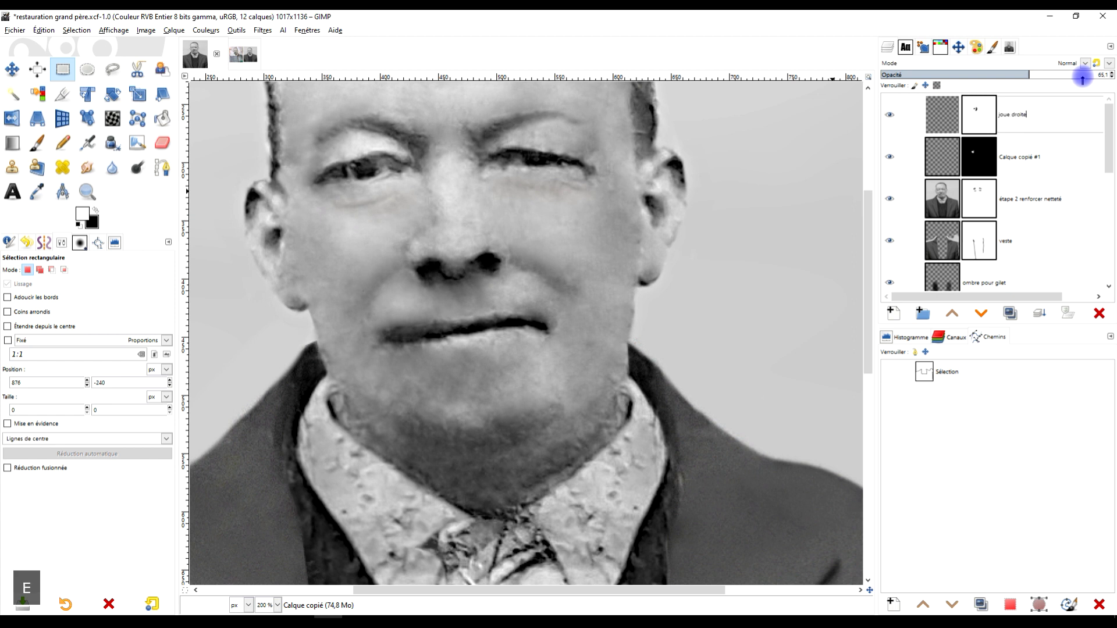
{"action": "key", "text": "Return"}
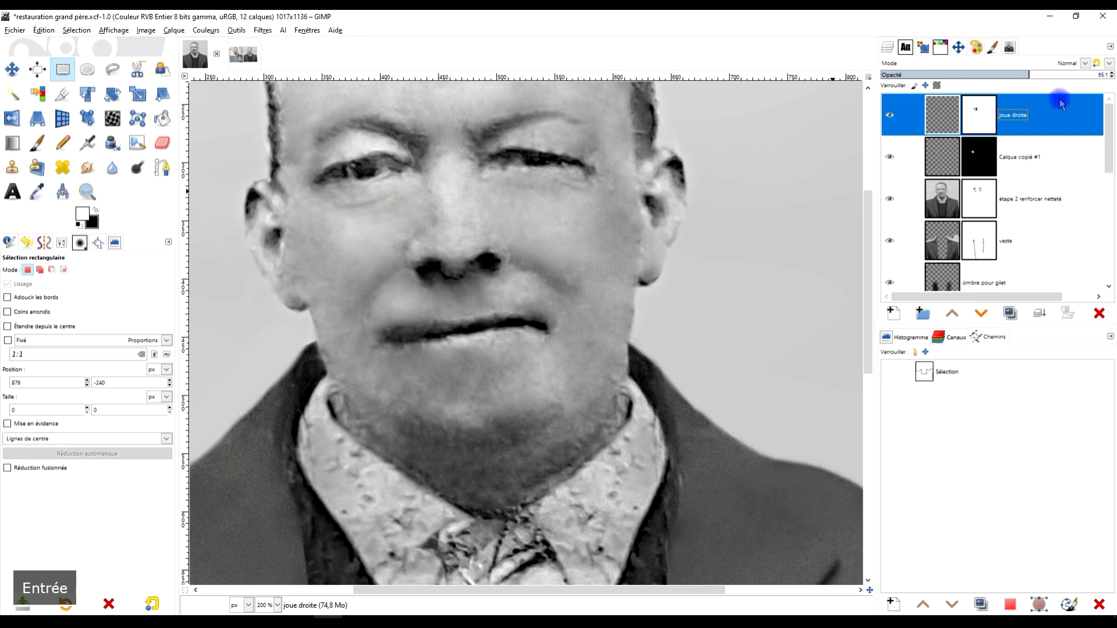
Rename the Calque copié #1 layer as "lobe oreille droite"
{"action": "left_click", "coordinate": [944, 161]}
{"action": "left_click", "coordinate": [1022, 159]}
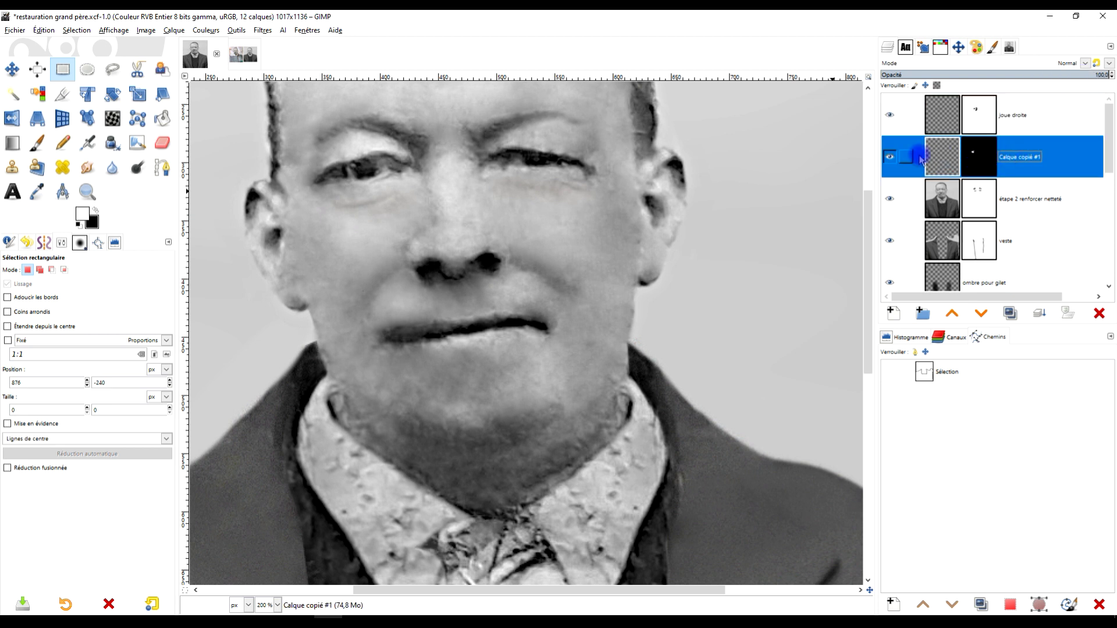
{"action": "left_click", "coordinate": [888, 157]}
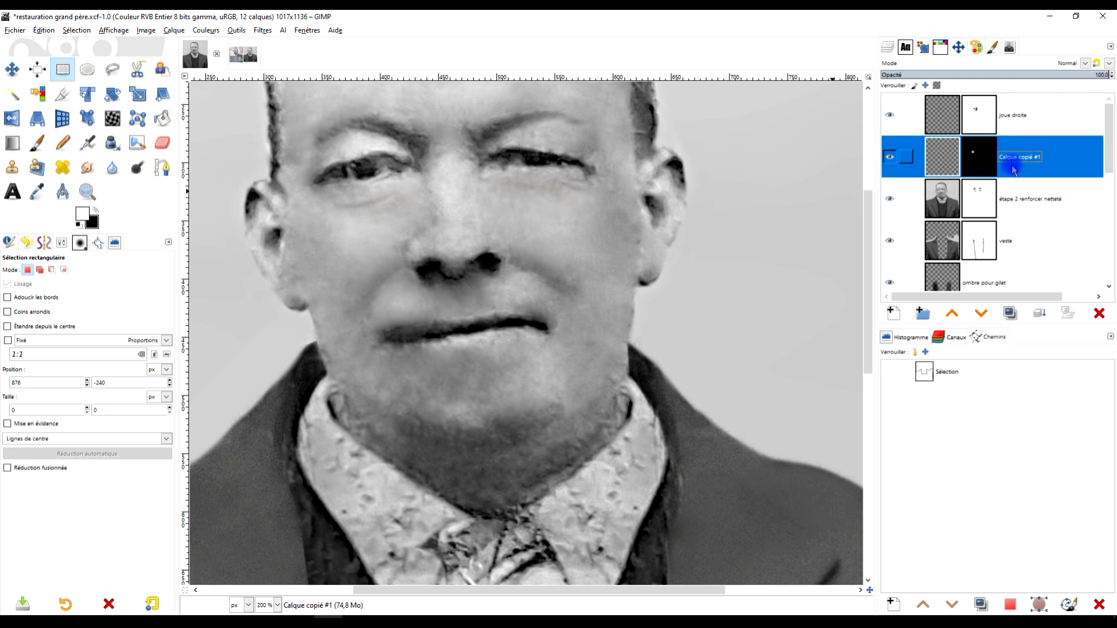
{"action": "double_click", "coordinate": [1018, 160]}
{"action": "type", "text": "lo"}
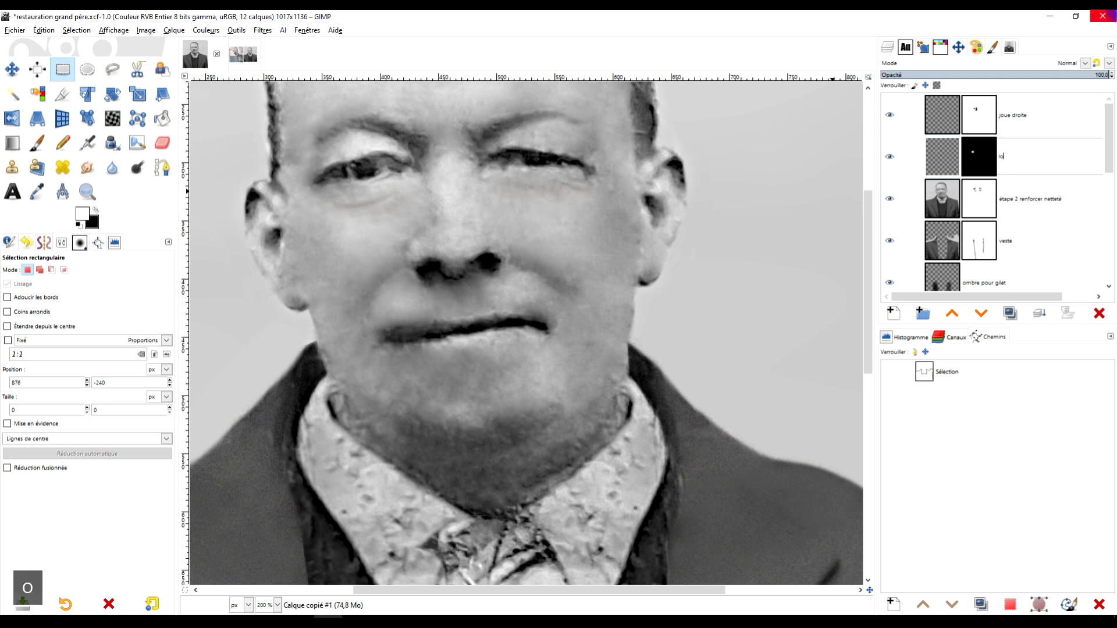
{"action": "type", "text": "be oreille droite"}
{"action": "key", "text": "Return"}
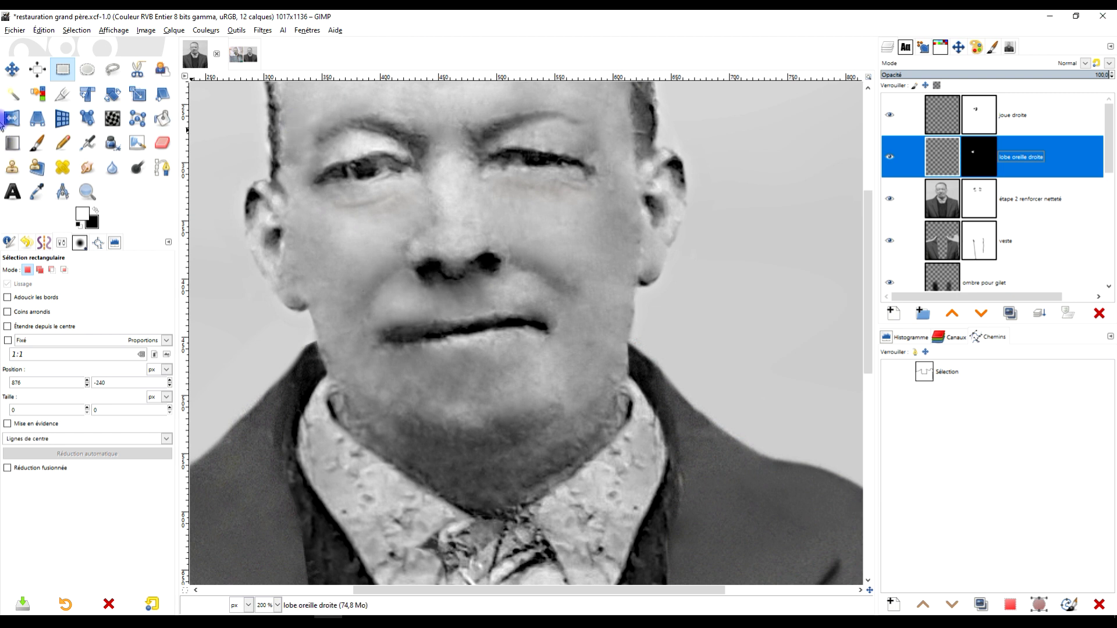
Compare the restored face at 200 % with the damaged photo by repeatedly isolating the MODIFIE layer and restoring the others
{"action": "key", "text": "1"}
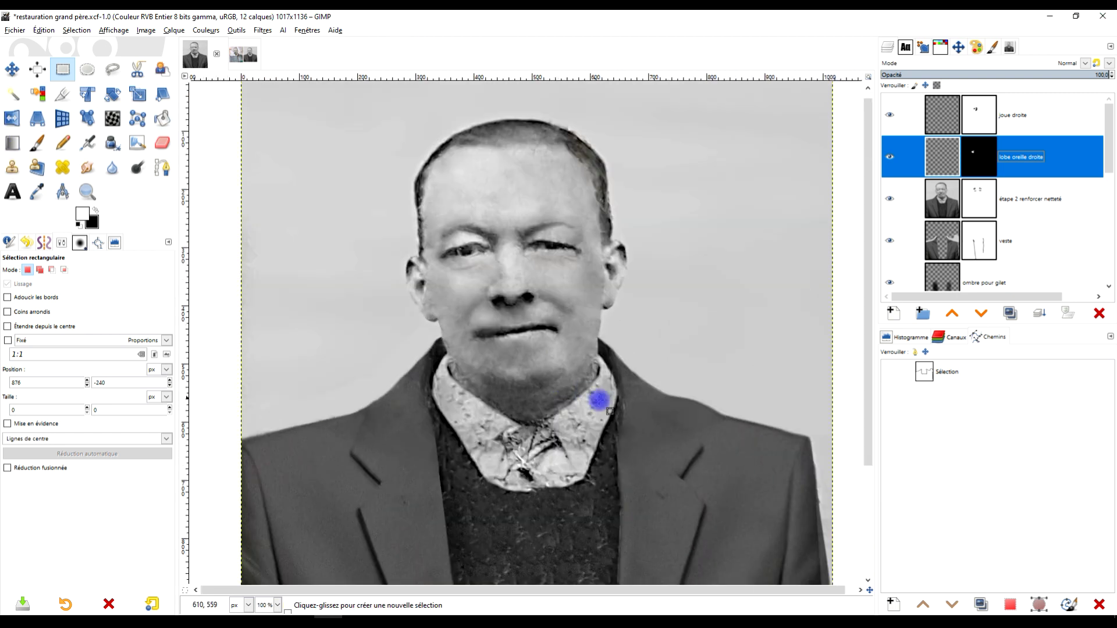
{"action": "scroll", "coordinate": [581, 372], "scroll_direction": "up", "scroll_amount": 4}
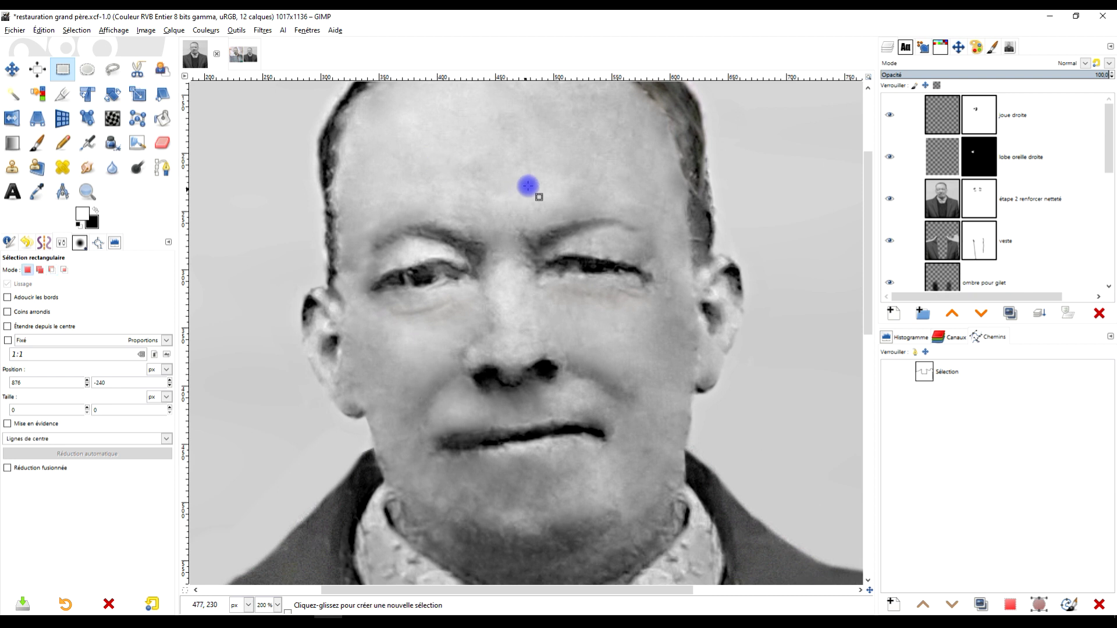
{"action": "left_click_drag", "start_coordinate": [527, 185], "coordinate": [504, 207]}
{"action": "scroll", "coordinate": [986, 204], "scroll_direction": "down", "scroll_amount": 3}
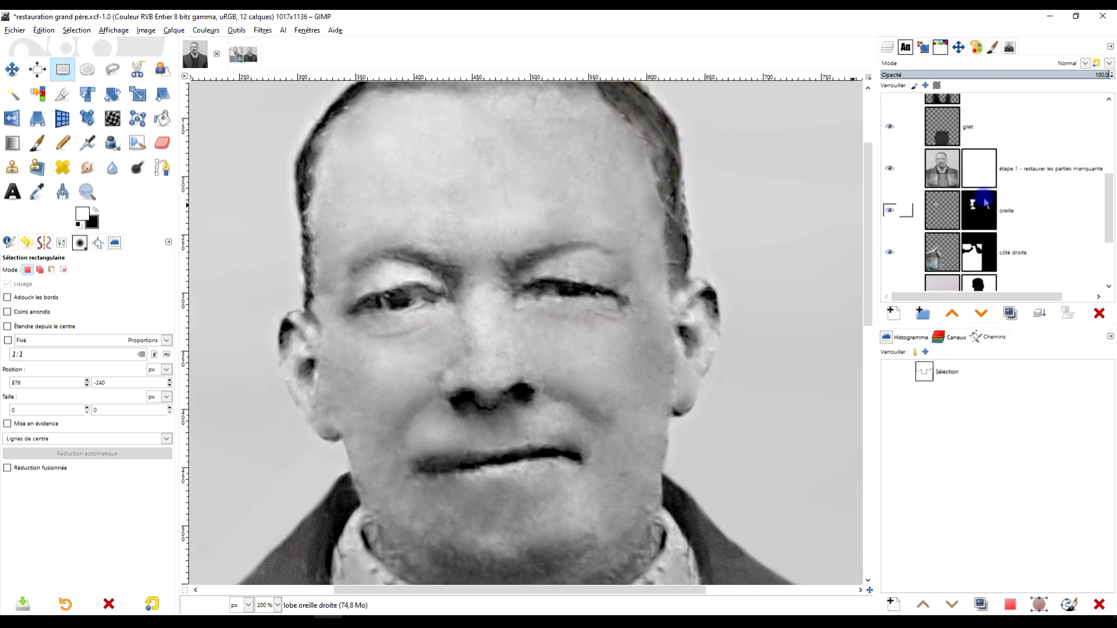
{"action": "scroll", "coordinate": [985, 202], "scroll_direction": "down", "scroll_amount": 3}
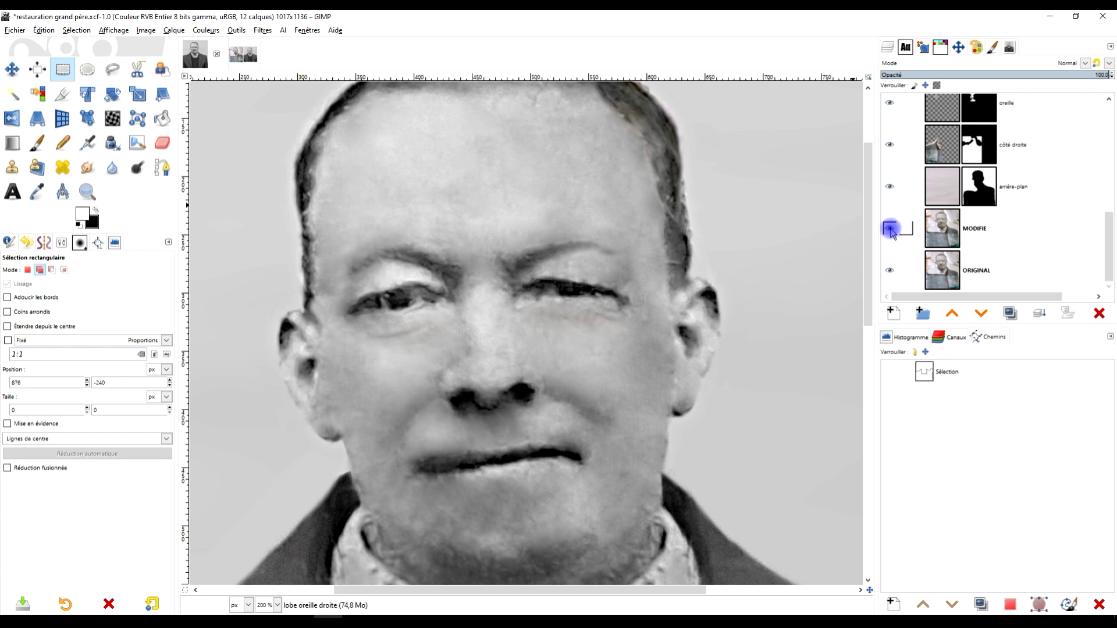
{"action": "key", "text": "shift"}
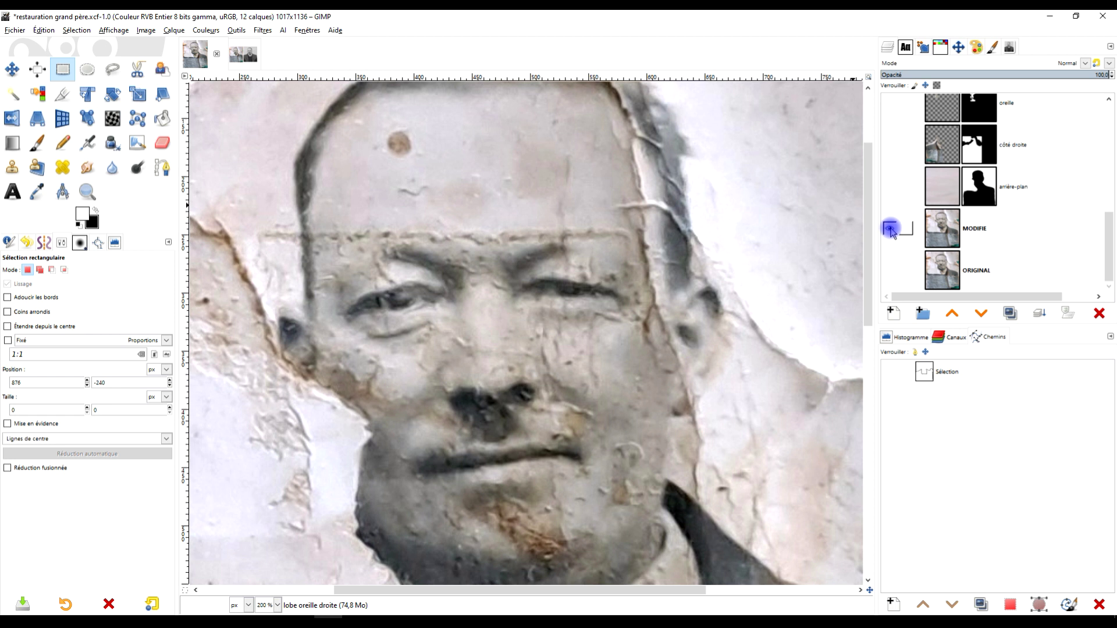
{"action": "left_click", "coordinate": [890, 229], "text": "shift"}
{"action": "left_click", "coordinate": [890, 229], "text": "shift"}
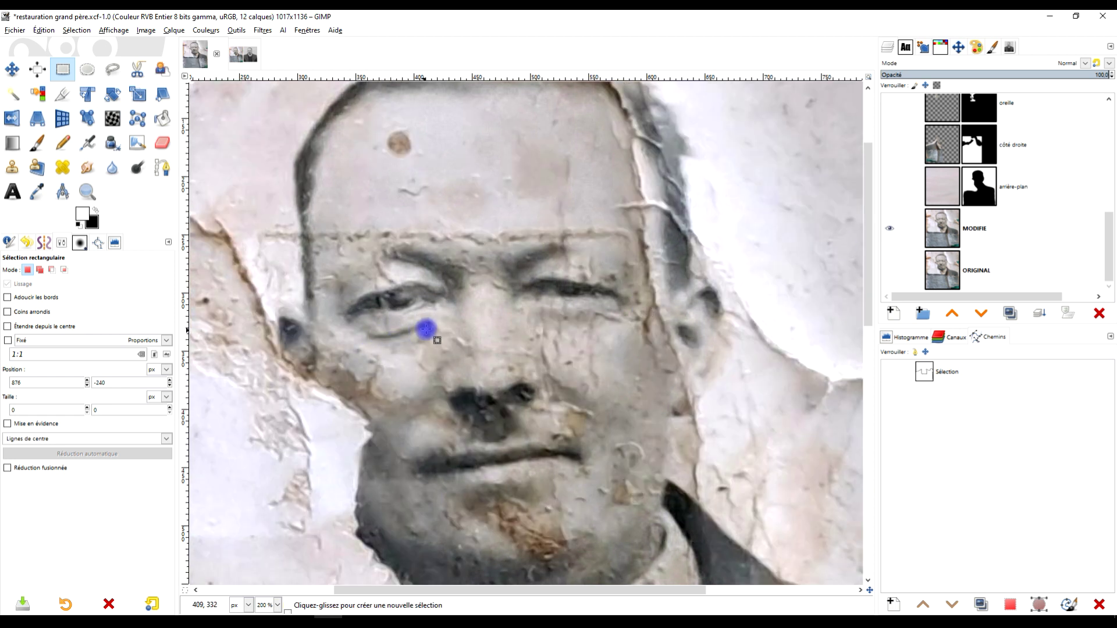
{"action": "left_click", "coordinate": [889, 228], "text": "shift"}
{"action": "left_click", "coordinate": [889, 228], "text": "shift"}
{"action": "left_click", "coordinate": [888, 229], "text": "shift"}
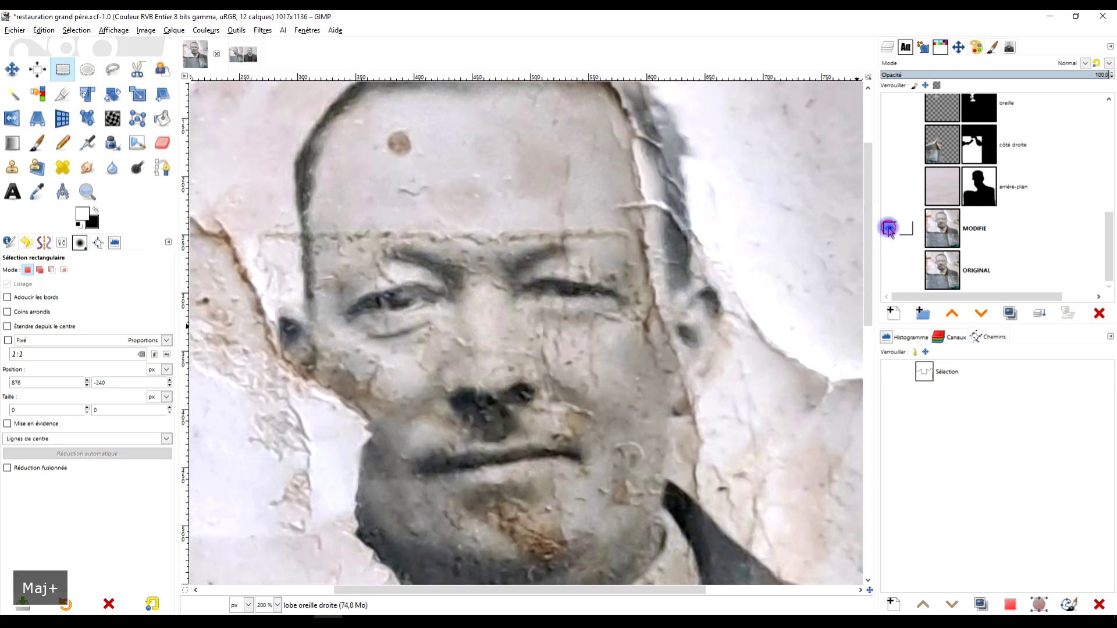
{"action": "left_click", "coordinate": [888, 229]}
{"action": "left_click", "coordinate": [889, 229], "text": "shift"}
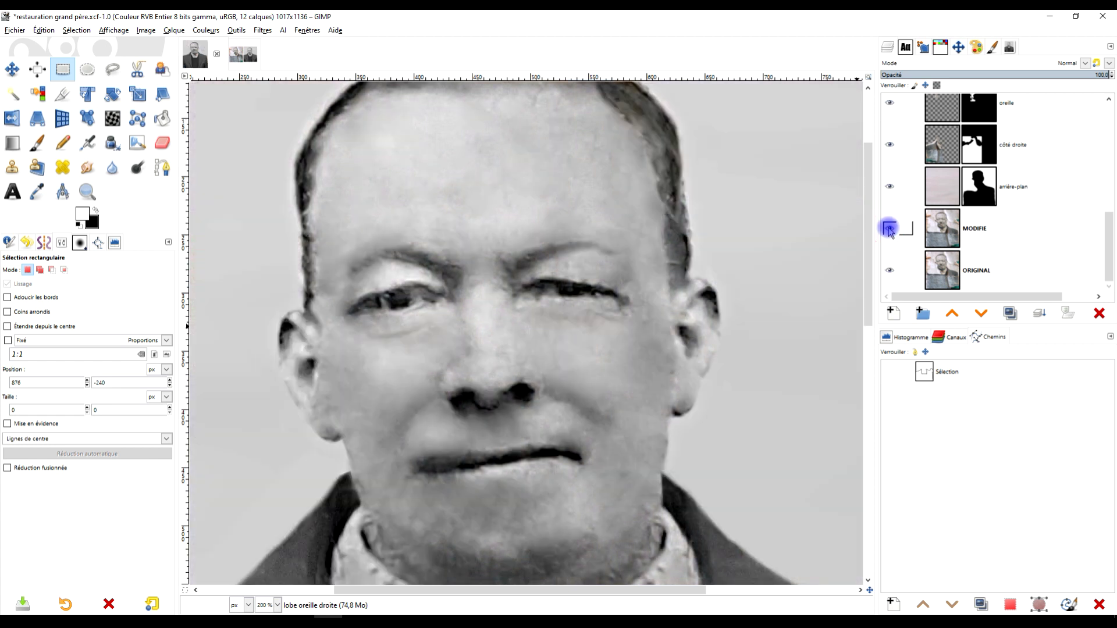
Isolate the "étape 1 - restaurer les parties manquantes" layer, select its mask and review the layer stack
{"action": "scroll", "coordinate": [1010, 238], "scroll_direction": "up", "scroll_amount": 3}
{"action": "scroll", "coordinate": [995, 233], "scroll_direction": "up", "scroll_amount": 1}
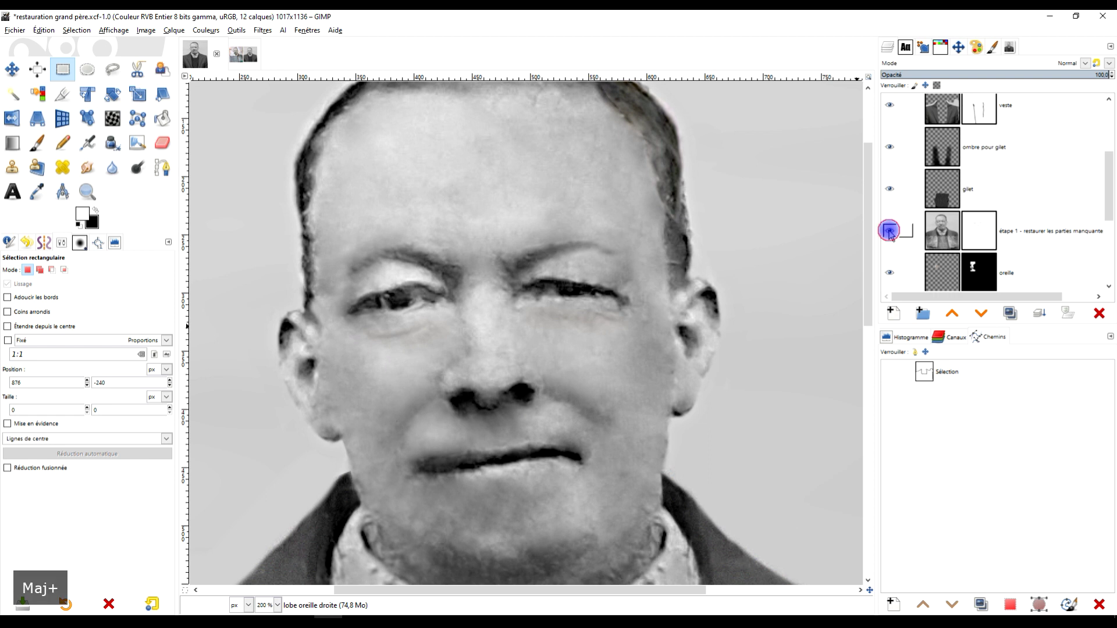
{"action": "left_click", "coordinate": [889, 230], "text": "shift"}
{"action": "left_click", "coordinate": [970, 236]}
{"action": "left_click", "coordinate": [970, 236]}
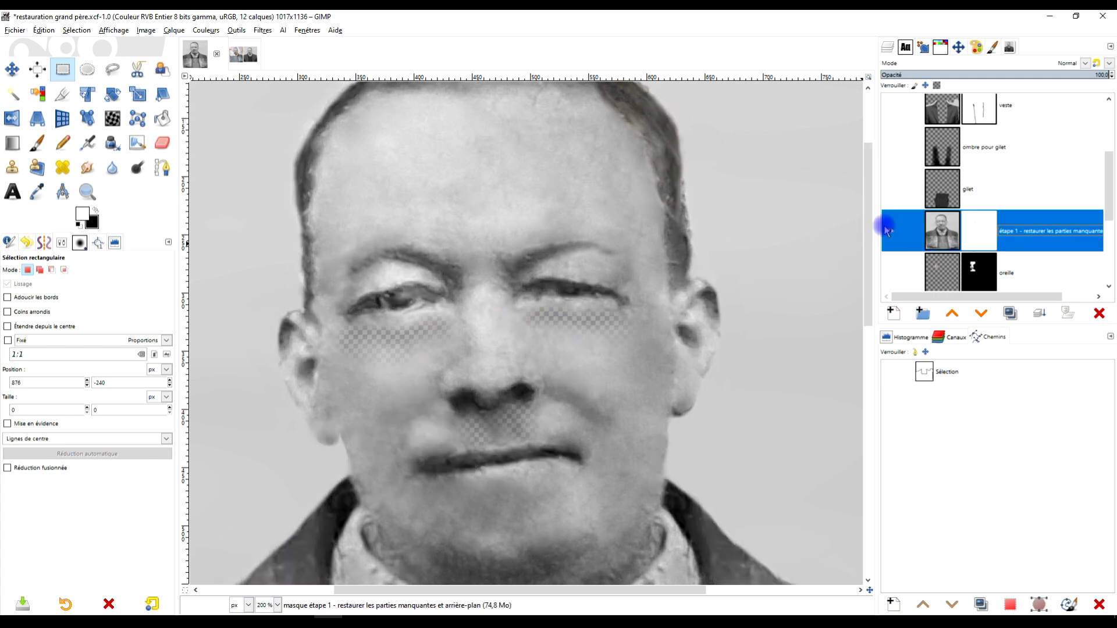
{"action": "scroll", "coordinate": [1021, 199], "scroll_direction": "up", "scroll_amount": 3}
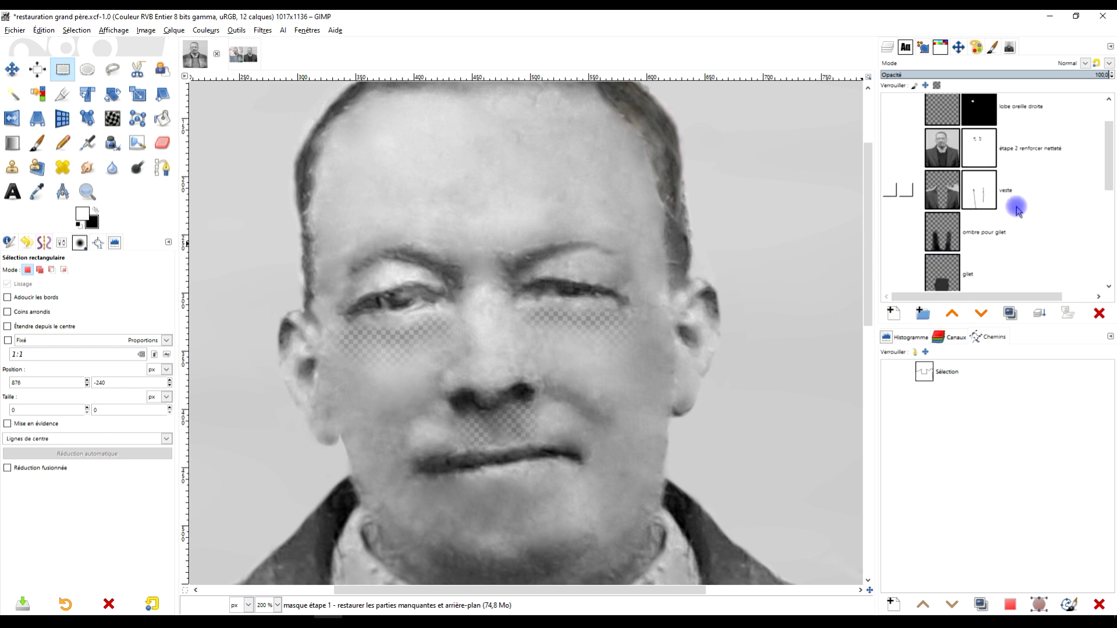
{"action": "scroll", "coordinate": [1017, 209], "scroll_direction": "down", "scroll_amount": 5}
{"action": "scroll", "coordinate": [974, 208], "scroll_direction": "up", "scroll_amount": 7}
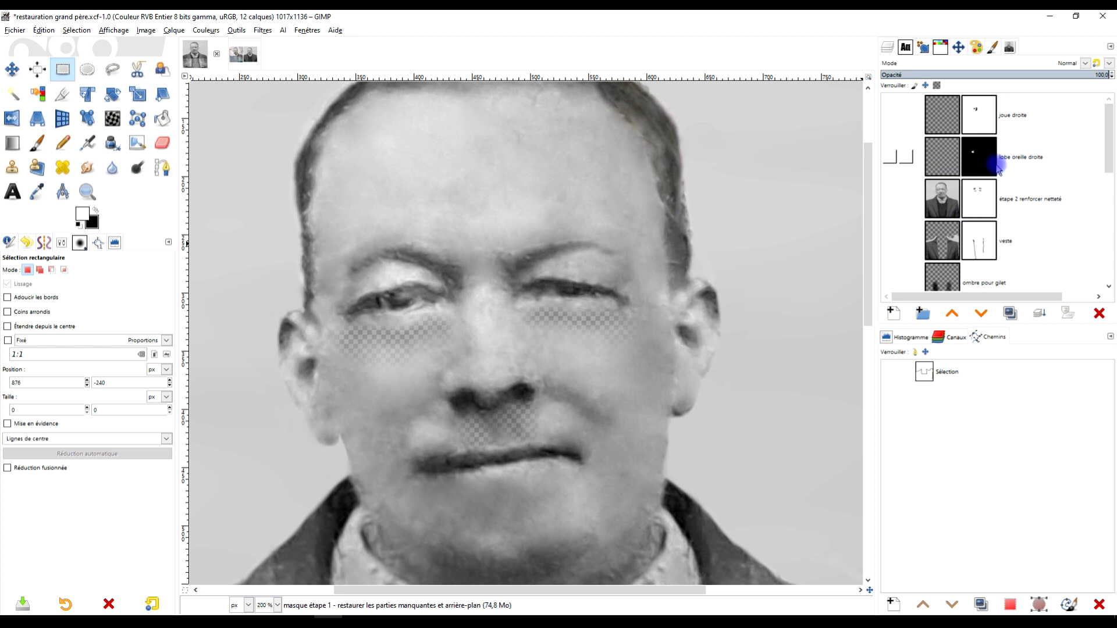
Show the étape 2 renforcer netteté, lobe oreille droite and joue droite layers above the isolated étape 1 layer
{"action": "left_click", "coordinate": [891, 199]}
{"action": "left_click", "coordinate": [899, 162]}
{"action": "left_click", "coordinate": [885, 117]}
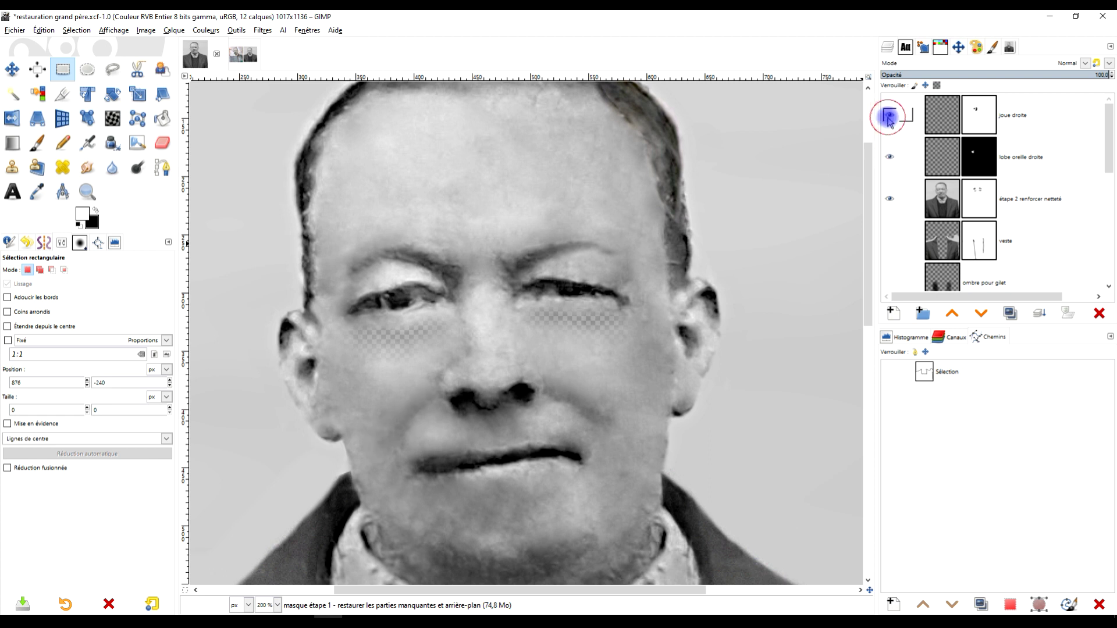
{"action": "scroll", "coordinate": [1047, 217], "scroll_direction": "down", "scroll_amount": 5}
{"action": "scroll", "coordinate": [1049, 217], "scroll_direction": "down", "scroll_amount": 1}
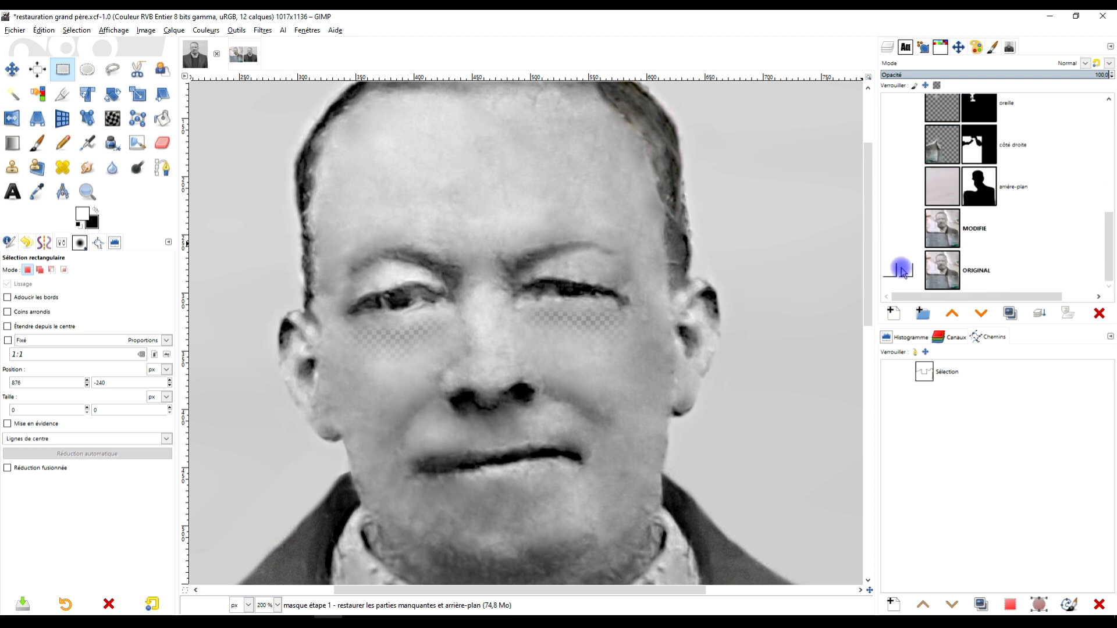
Toggle the MODIFIE layer's visibility to check how it fills the transparent areas beneath the eyes, leaving it shown
{"action": "left_click", "coordinate": [892, 230]}
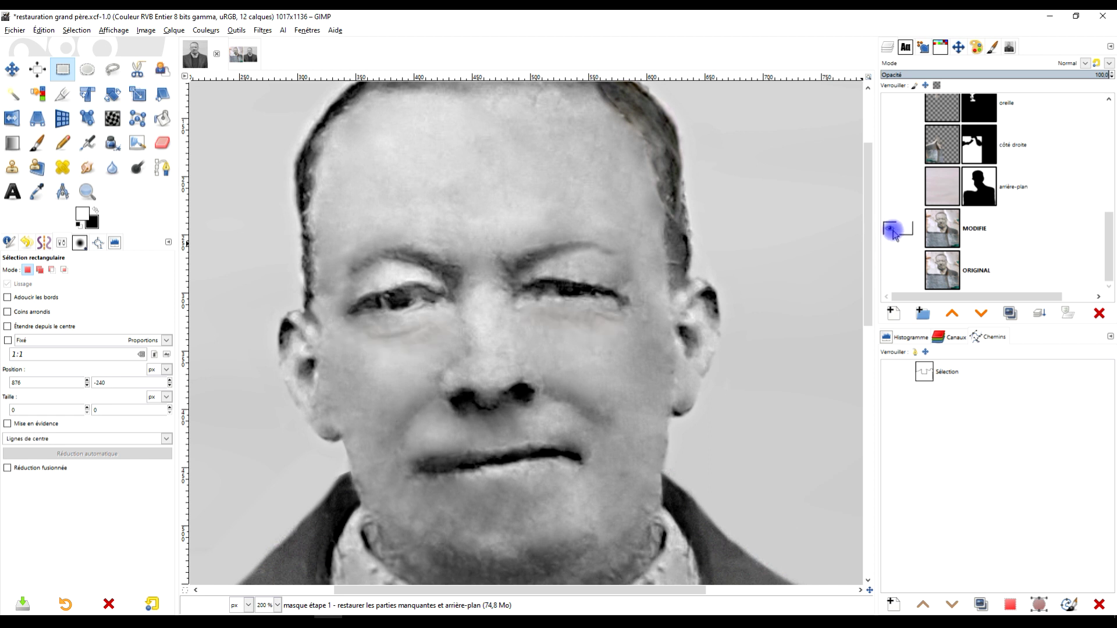
{"action": "left_click", "coordinate": [893, 231]}
{"action": "left_click", "coordinate": [893, 231]}
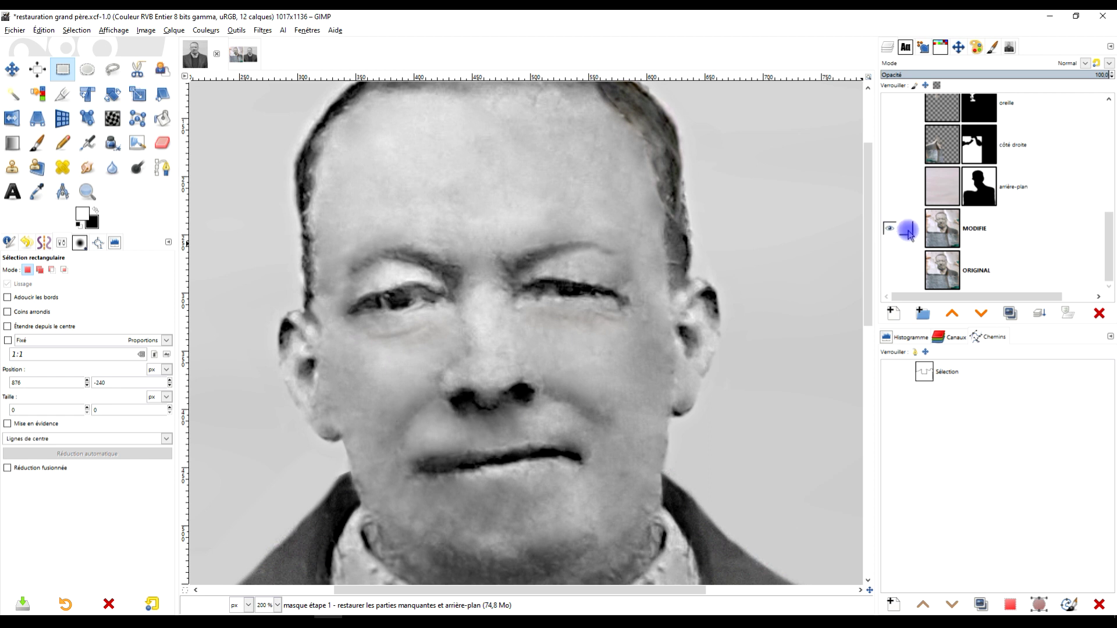
{"action": "left_click", "coordinate": [893, 232]}
{"action": "left_click", "coordinate": [892, 232]}
{"action": "left_click", "coordinate": [1012, 232]}
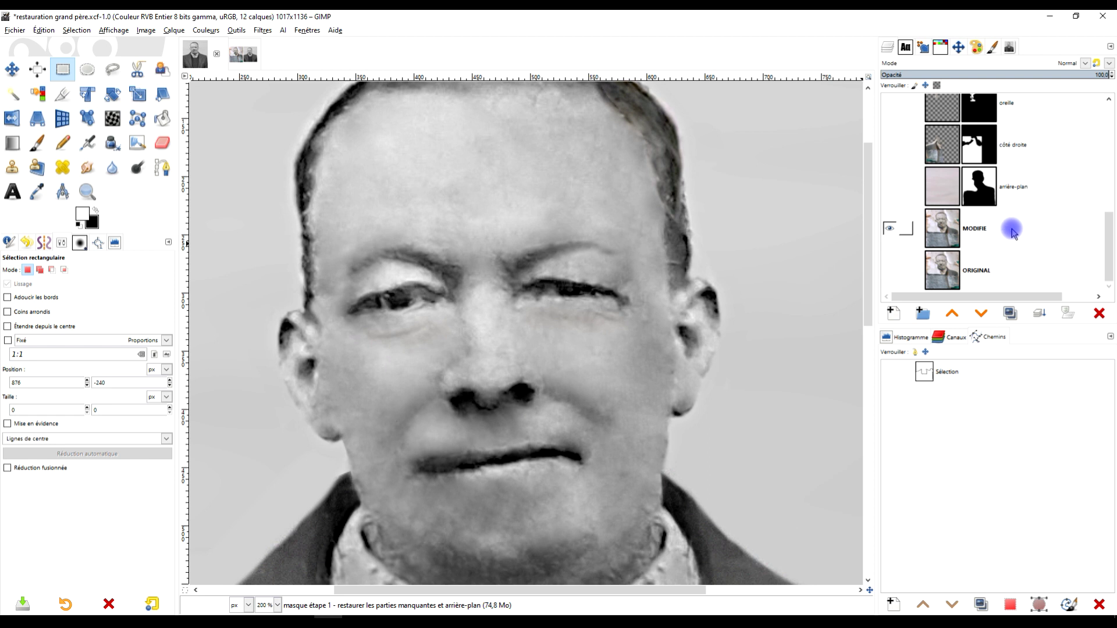
Compare the restored portrait with the ORIGINAL layer by isolating that layer repeatedly, and restore the visibility of all layers
{"action": "left_click", "coordinate": [893, 269], "text": "shift"}
{"action": "left_click", "coordinate": [902, 268], "text": "shift"}
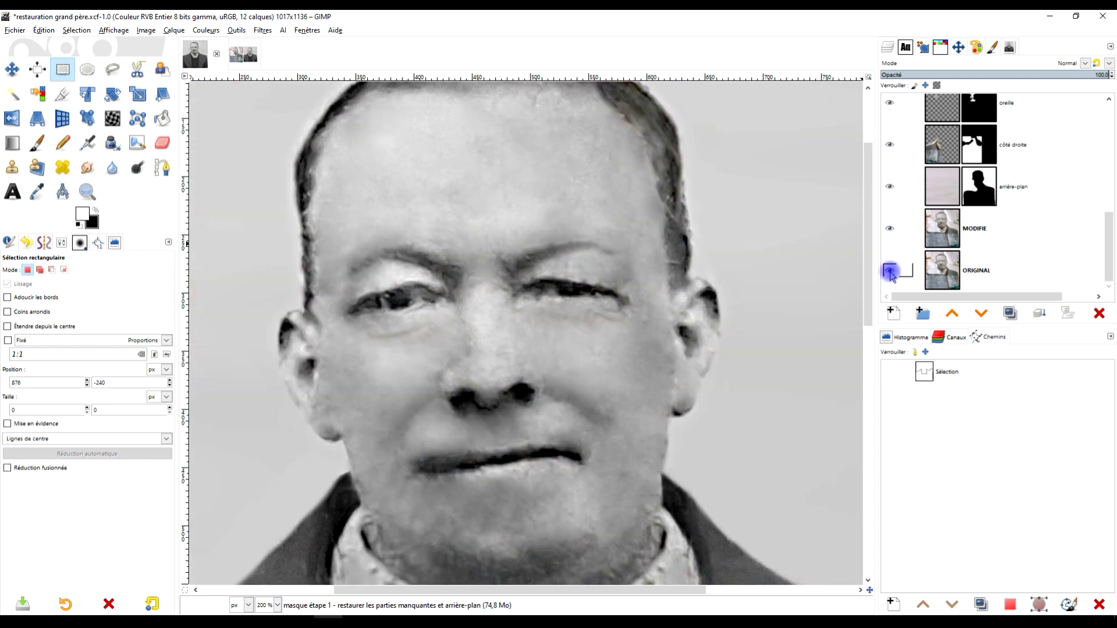
{"action": "left_click", "coordinate": [890, 271], "text": "shift"}
{"action": "left_click", "coordinate": [890, 271], "text": "shift"}
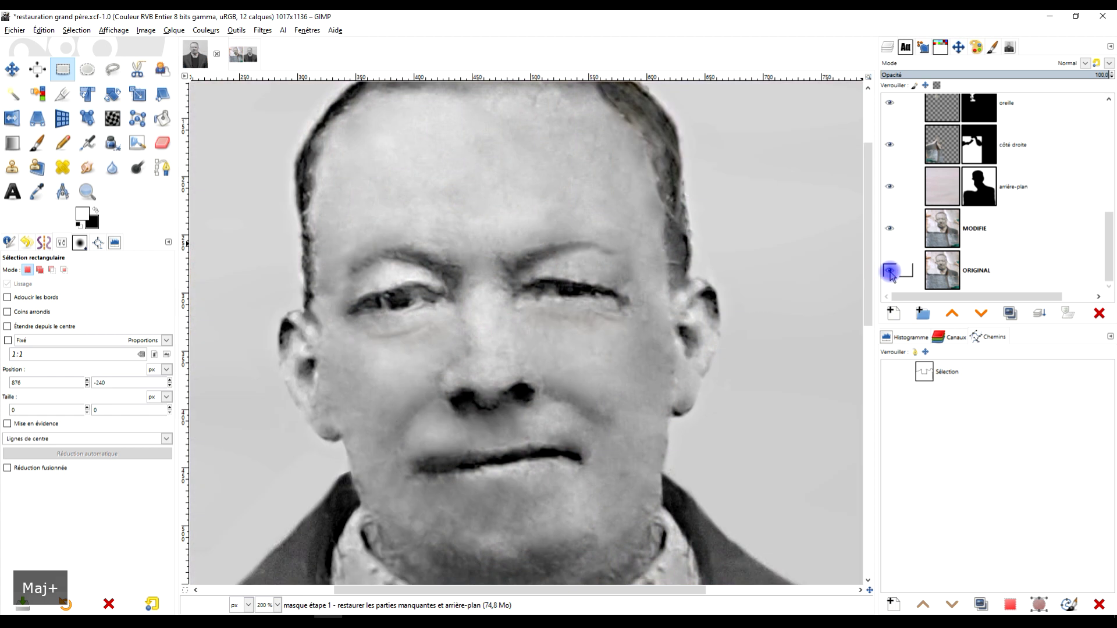
{"action": "left_click", "coordinate": [890, 271], "text": "shift"}
{"action": "left_click", "coordinate": [890, 271], "text": "shift"}
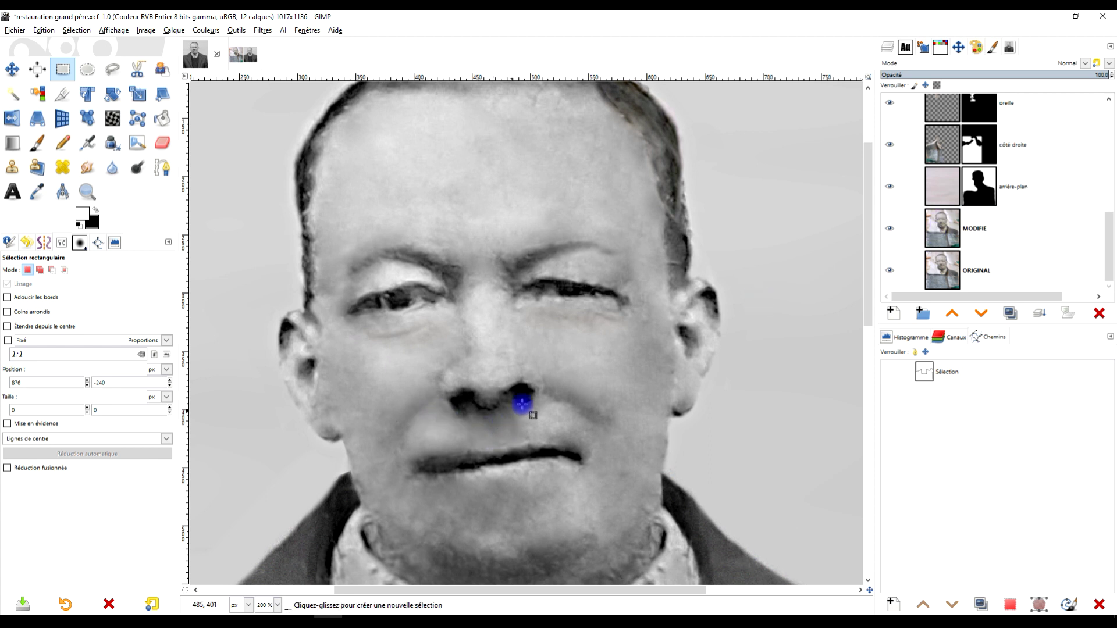
Set up the Paintbrush with black and 13.4 opacity to retouch the étape 1 layer's mask beneath the nose
{"action": "scroll", "coordinate": [1030, 239], "scroll_direction": "up", "scroll_amount": 2}
{"action": "scroll", "coordinate": [1030, 240], "scroll_direction": "up", "scroll_amount": 3}
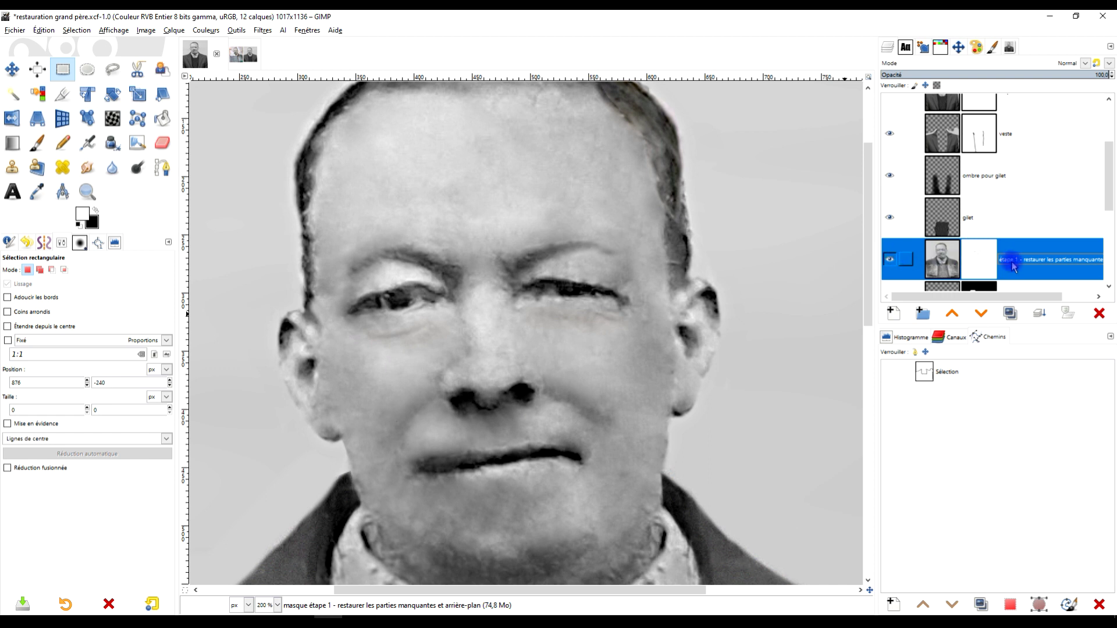
{"action": "left_click", "coordinate": [37, 143]}
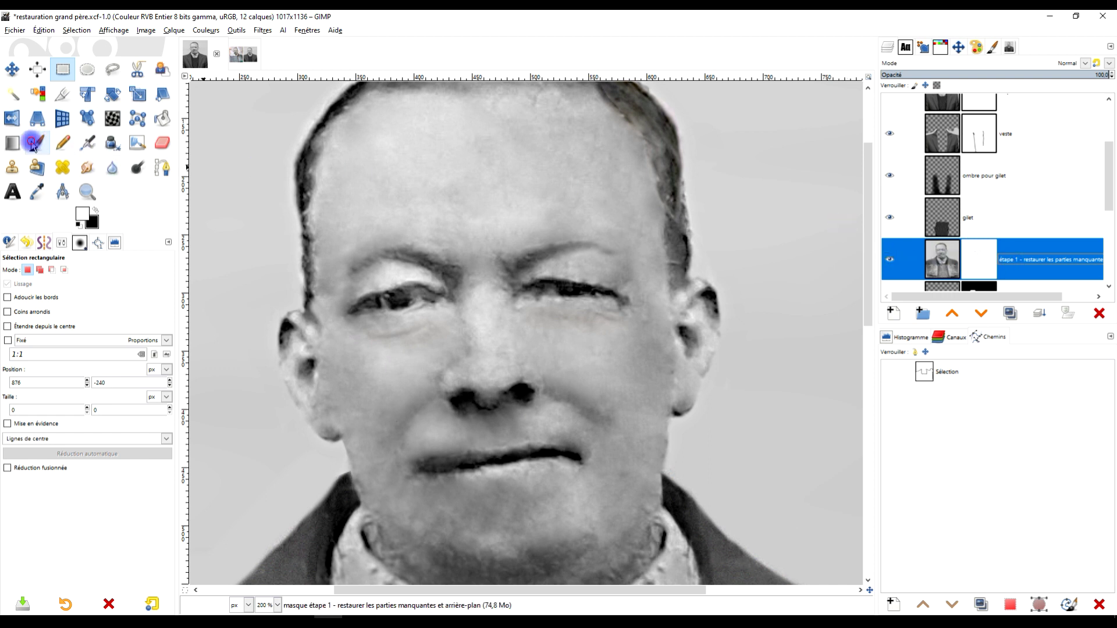
{"action": "left_click", "coordinate": [95, 210]}
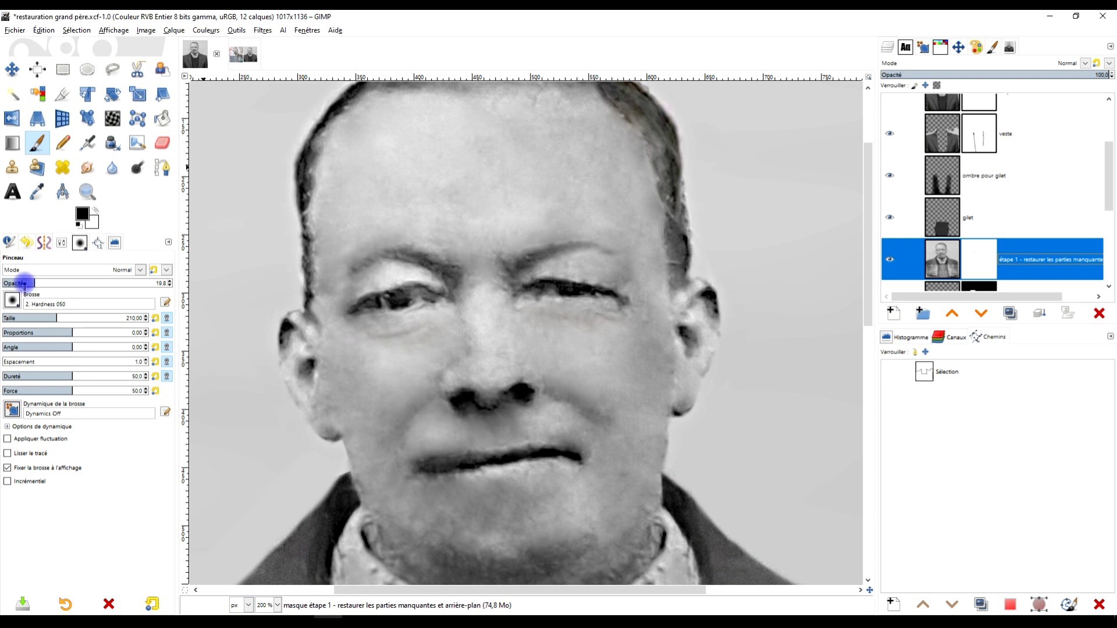
{"action": "left_click", "coordinate": [23, 284]}
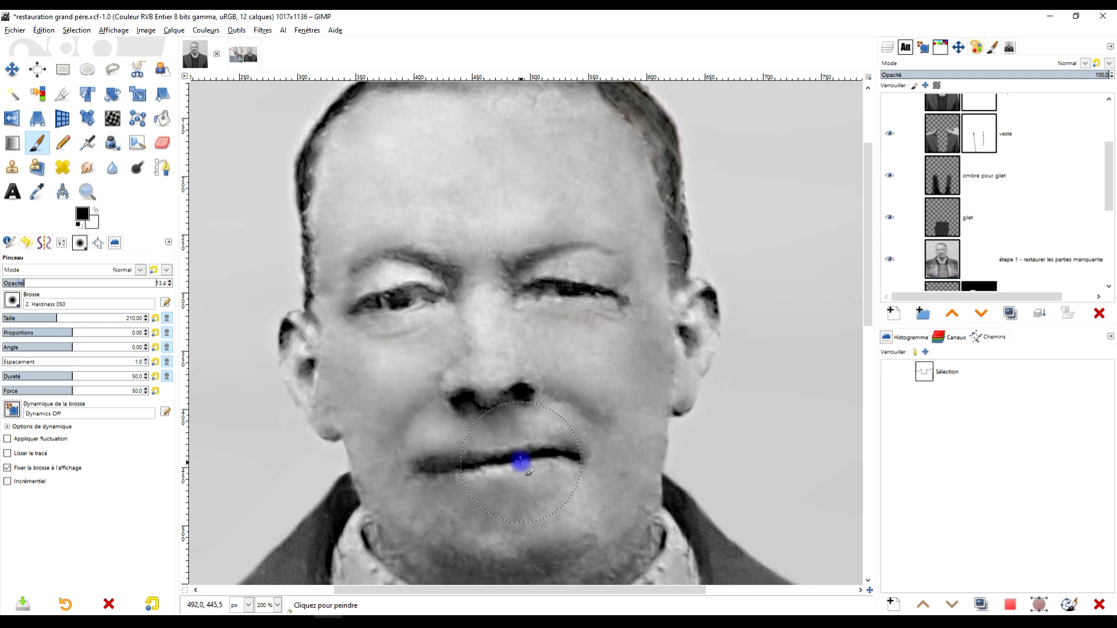
{"action": "key", "text": "3"}
{"action": "scroll", "coordinate": [501, 417], "scroll_direction": "down", "scroll_amount": 1}
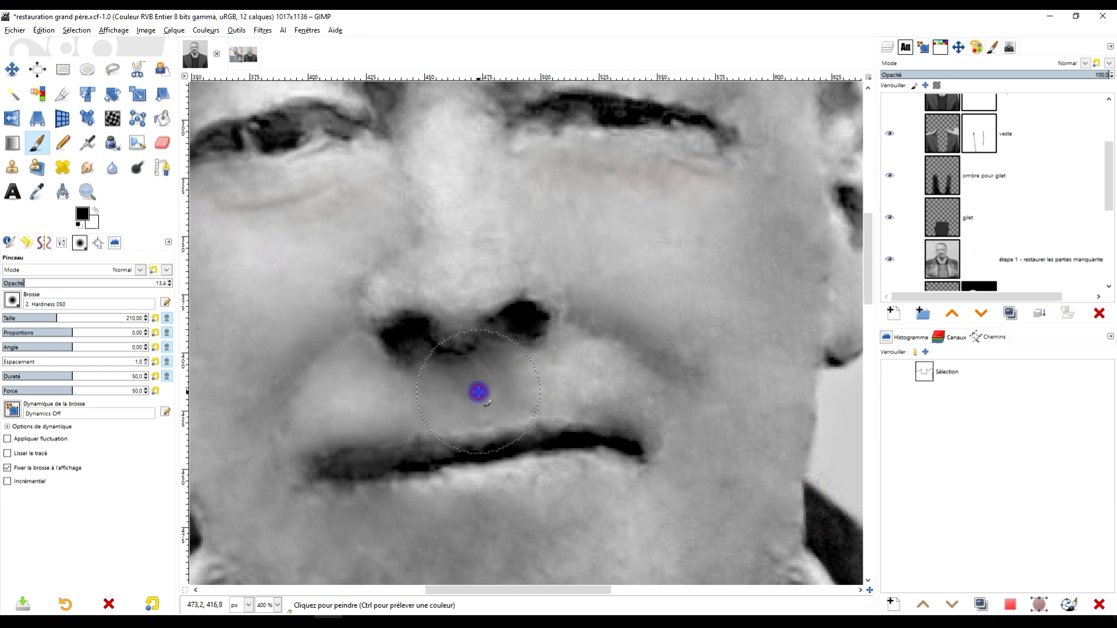
Isolate the étape 1 layer to inspect its mask's transparency beneath the nose, and restore the visibility of all layers
{"action": "left_click", "coordinate": [987, 256]}
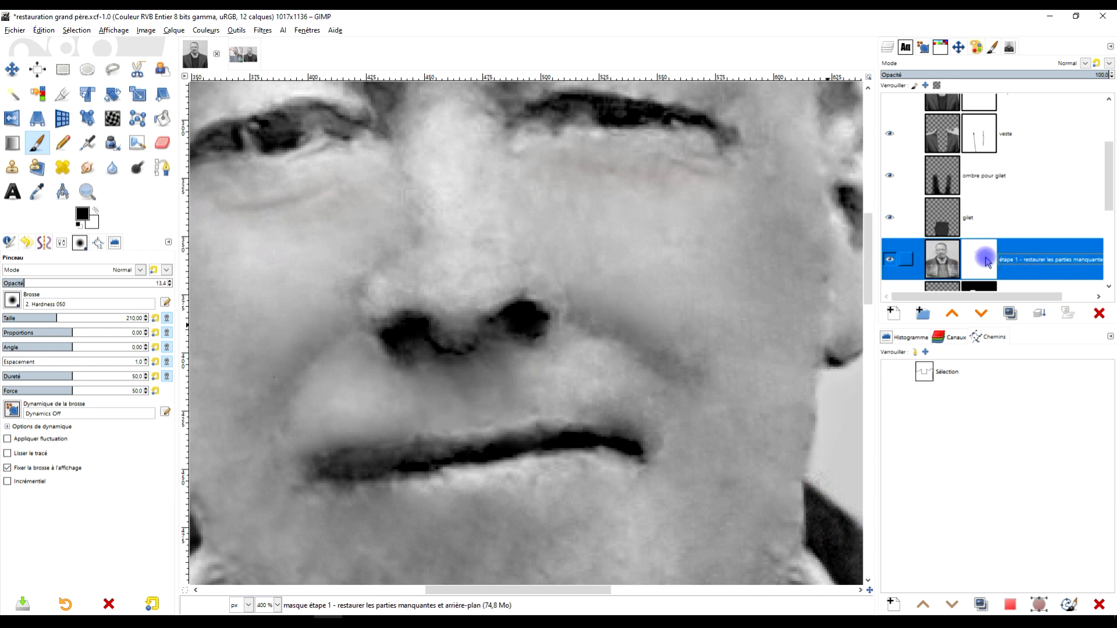
{"action": "left_click", "coordinate": [889, 259], "text": "shift"}
{"action": "scroll", "coordinate": [1005, 164], "scroll_direction": "down", "scroll_amount": 2}
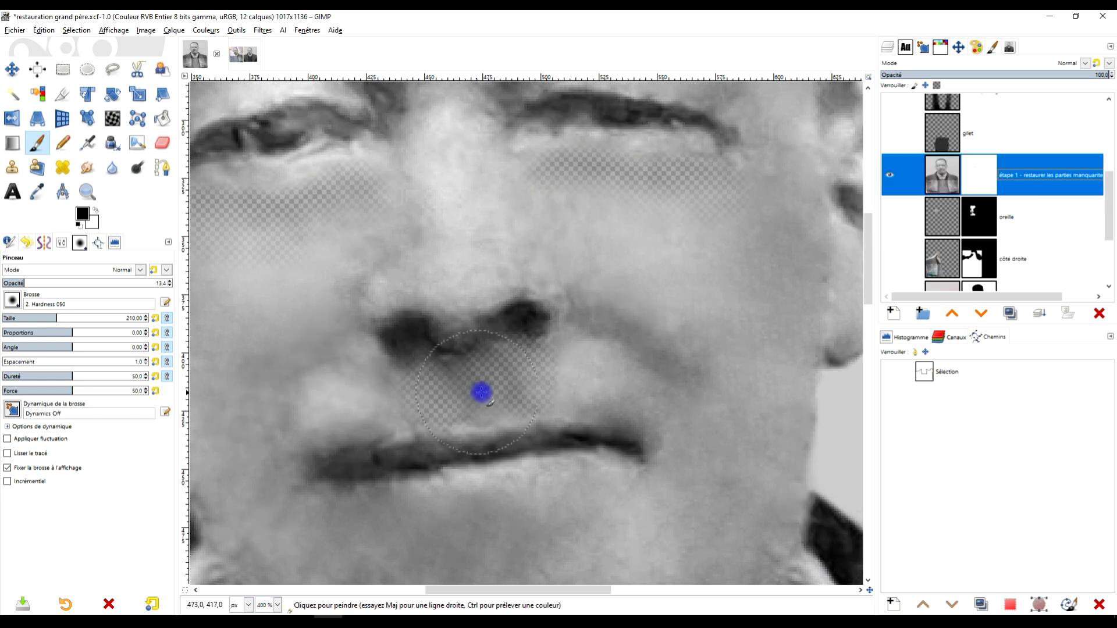
{"action": "left_click", "coordinate": [889, 175], "text": "shift"}
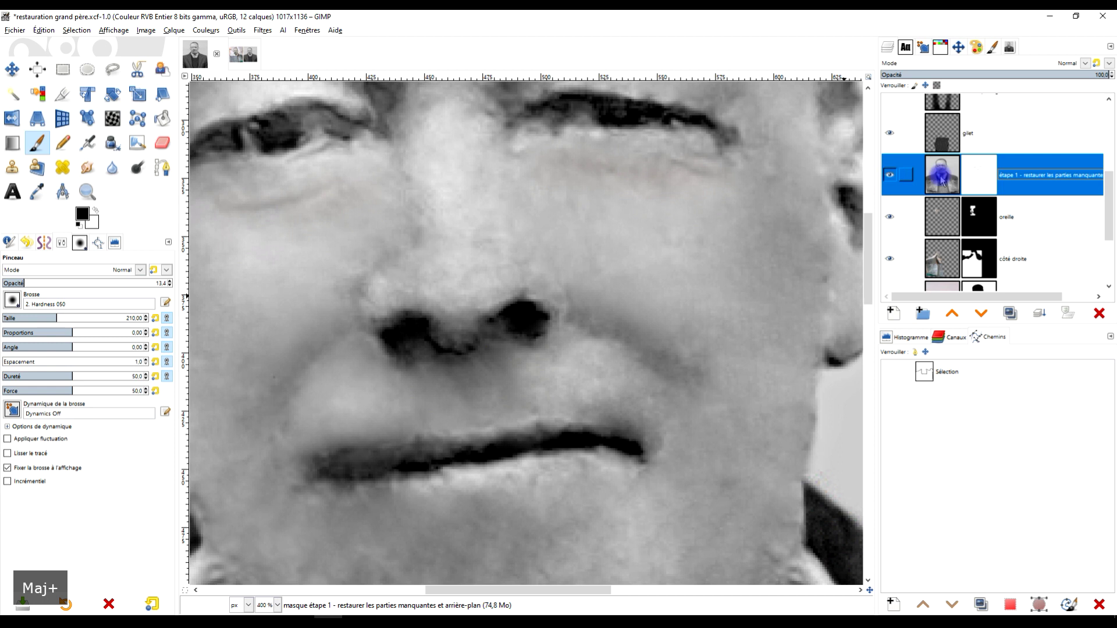
Paint black beneath the nose on the étape 2 renforcer netteté layer's mask, raising the brush opacity to 38.5
{"action": "scroll", "coordinate": [997, 191], "scroll_direction": "up", "scroll_amount": 4}
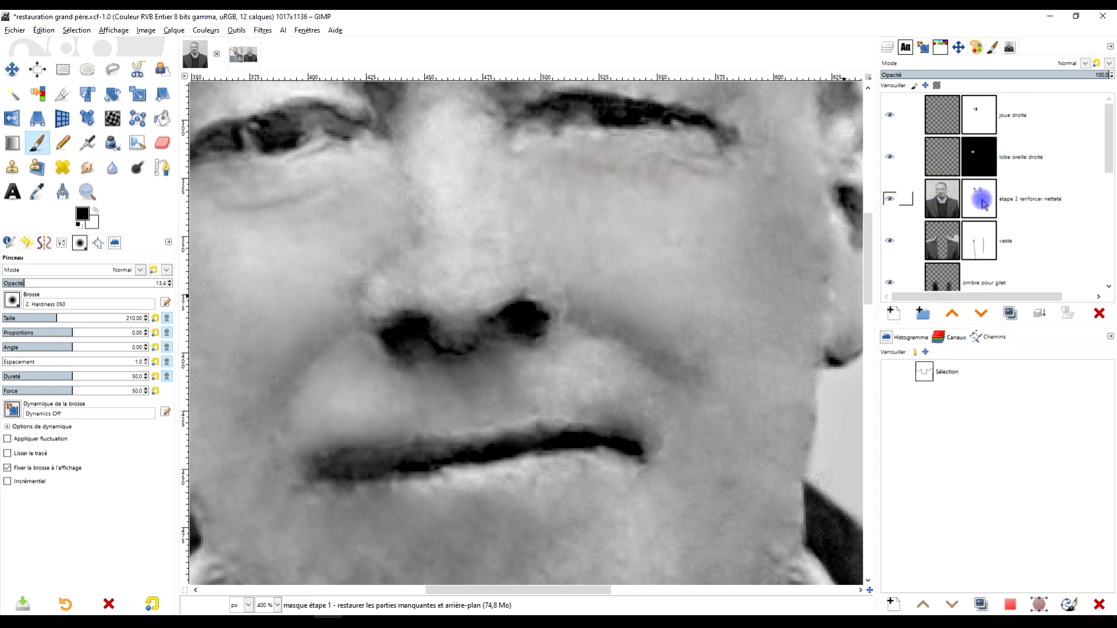
{"action": "left_click", "coordinate": [990, 203]}
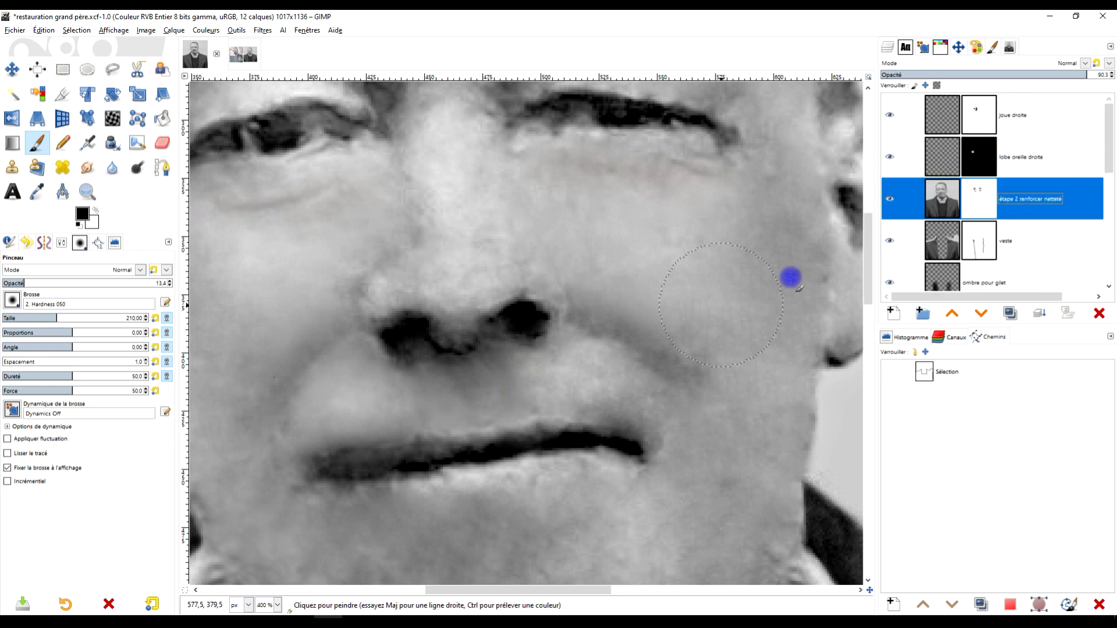
{"action": "mouse_move", "coordinate": [494, 364]}
{"action": "left_mouse_down"}
{"action": "mouse_move", "coordinate": [508, 405]}
{"action": "mouse_move", "coordinate": [512, 380]}
{"action": "mouse_move", "coordinate": [466, 399]}
{"action": "mouse_move", "coordinate": [441, 384]}
{"action": "left_mouse_up"}
{"action": "left_click_drag", "start_coordinate": [46, 283], "coordinate": [65, 284]}
{"action": "scroll", "coordinate": [424, 378], "scroll_direction": "up", "scroll_amount": 1}
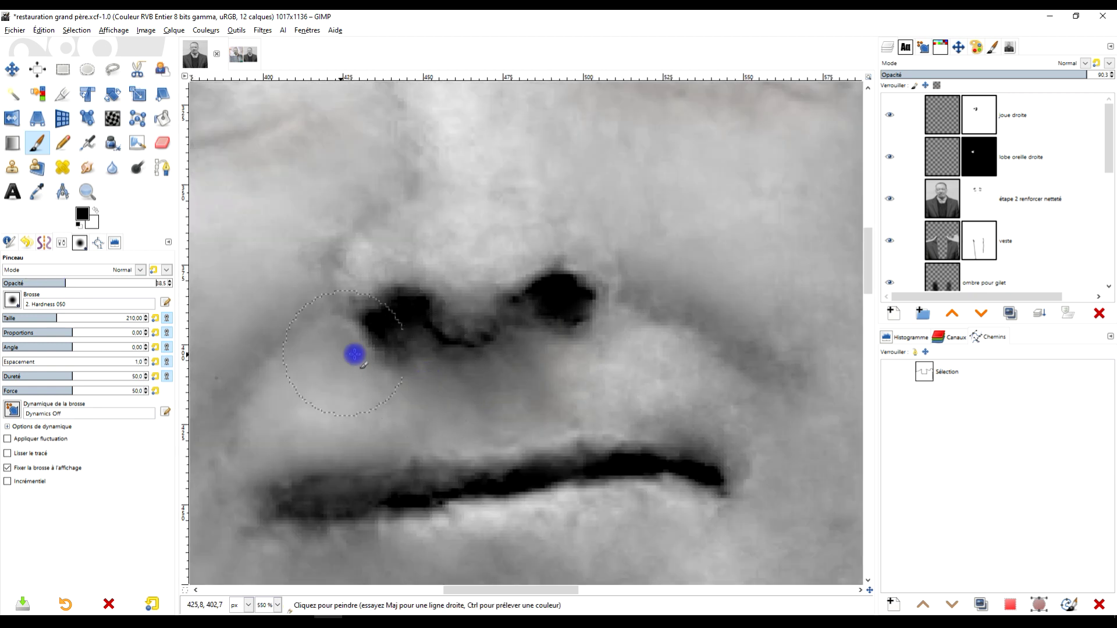
{"action": "mouse_move", "coordinate": [411, 381]}
{"action": "left_mouse_down"}
{"action": "mouse_move", "coordinate": [440, 411]}
{"action": "mouse_move", "coordinate": [491, 416]}
{"action": "mouse_move", "coordinate": [545, 393]}
{"action": "mouse_move", "coordinate": [564, 366]}
{"action": "mouse_move", "coordinate": [564, 384]}
{"action": "mouse_move", "coordinate": [560, 377]}
{"action": "mouse_move", "coordinate": [542, 394]}
{"action": "left_mouse_up"}
{"action": "mouse_move", "coordinate": [453, 387]}
{"action": "left_mouse_down"}
{"action": "mouse_move", "coordinate": [435, 375]}
{"action": "mouse_move", "coordinate": [457, 426]}
{"action": "left_mouse_up"}
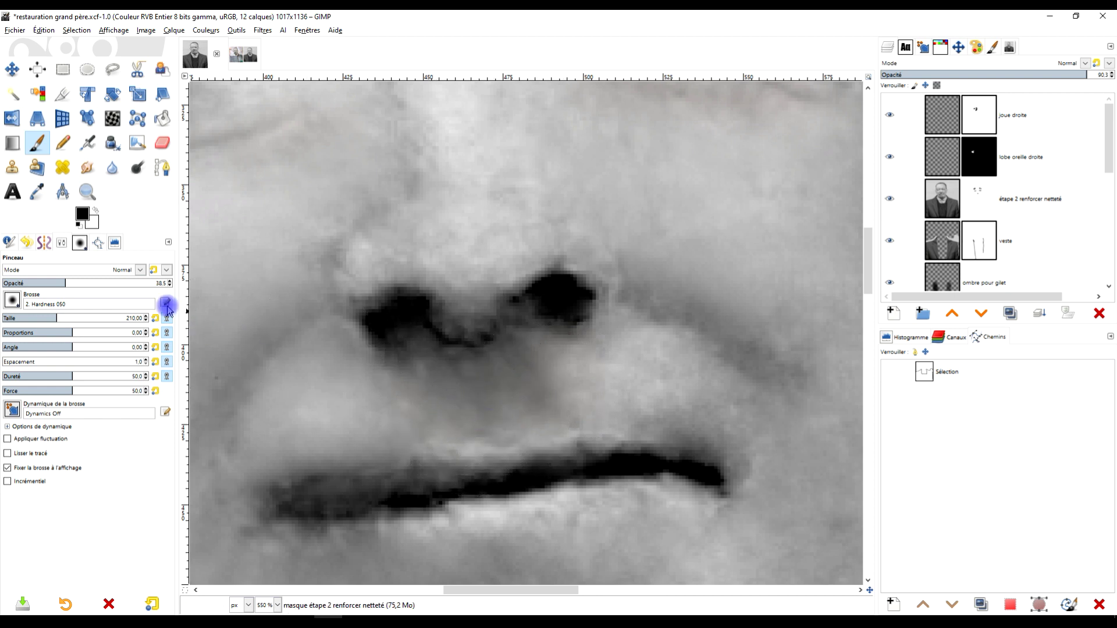
Try painting the mask beneath the nose with the brush at 100 opacity, and undo the stroke
{"action": "left_click_drag", "start_coordinate": [137, 283], "coordinate": [228, 287]}
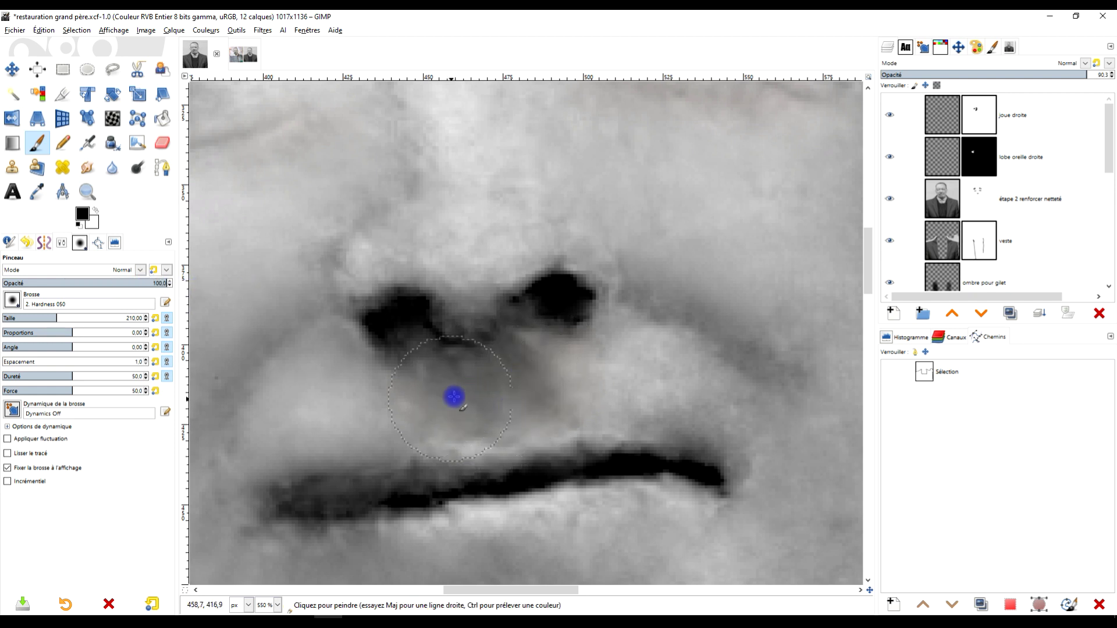
{"action": "key", "text": "ctrl+z"}
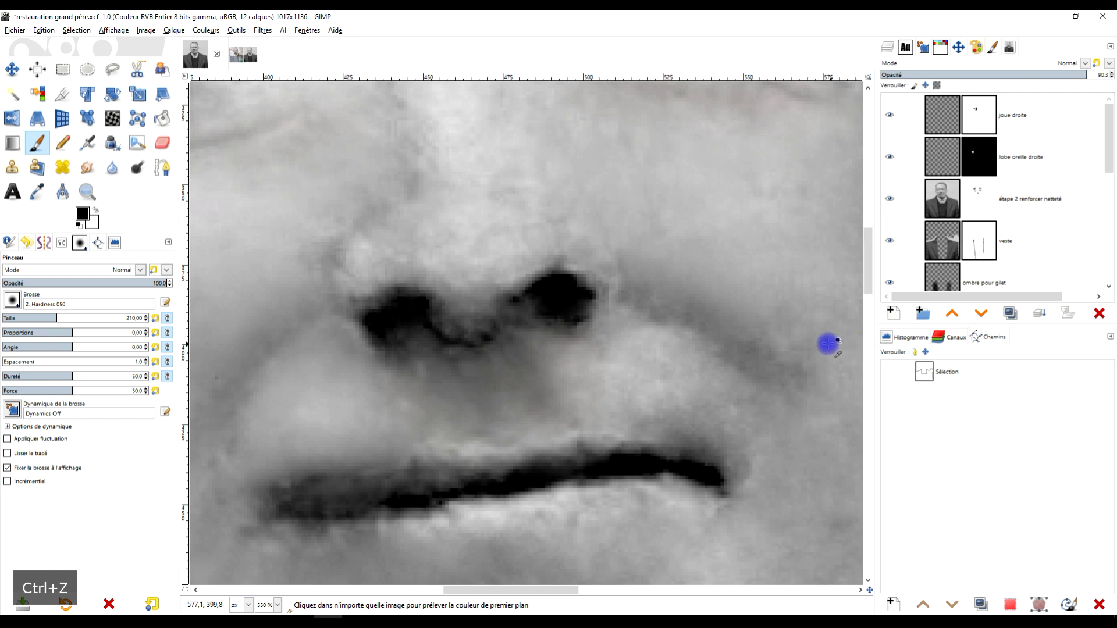
Review the whole restored portrait and switch to the Rectangle Select tool
{"action": "scroll", "coordinate": [655, 338], "scroll_direction": "down", "scroll_amount": 3}
{"action": "scroll", "coordinate": [655, 338], "scroll_direction": "down", "scroll_amount": 6}
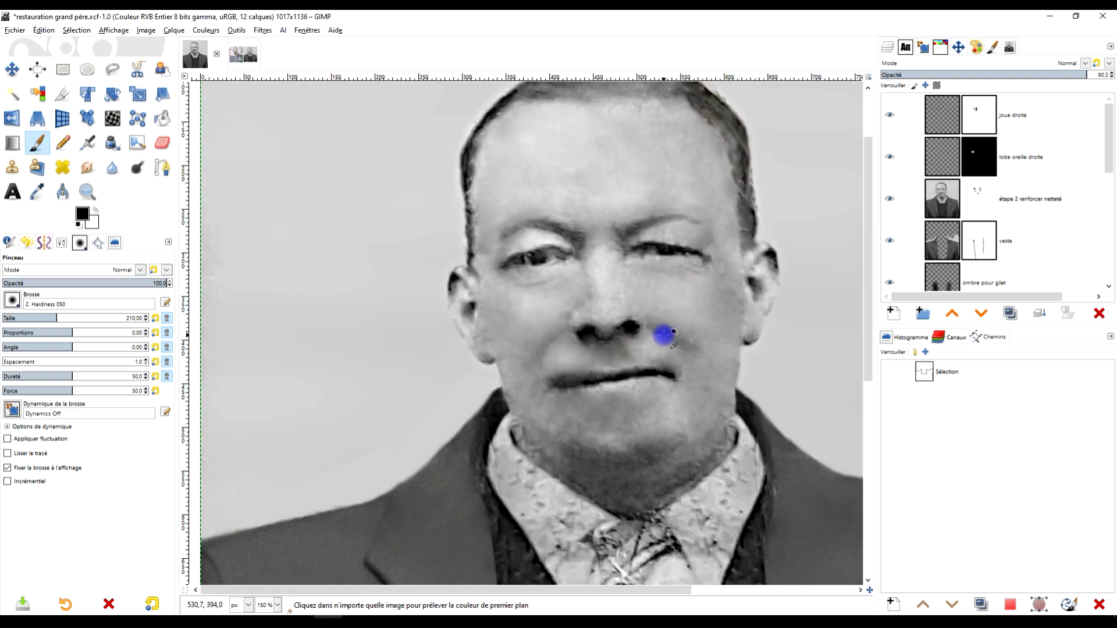
{"action": "scroll", "coordinate": [649, 375], "scroll_direction": "up", "scroll_amount": 1}
{"action": "scroll", "coordinate": [648, 375], "scroll_direction": "down", "scroll_amount": 2}
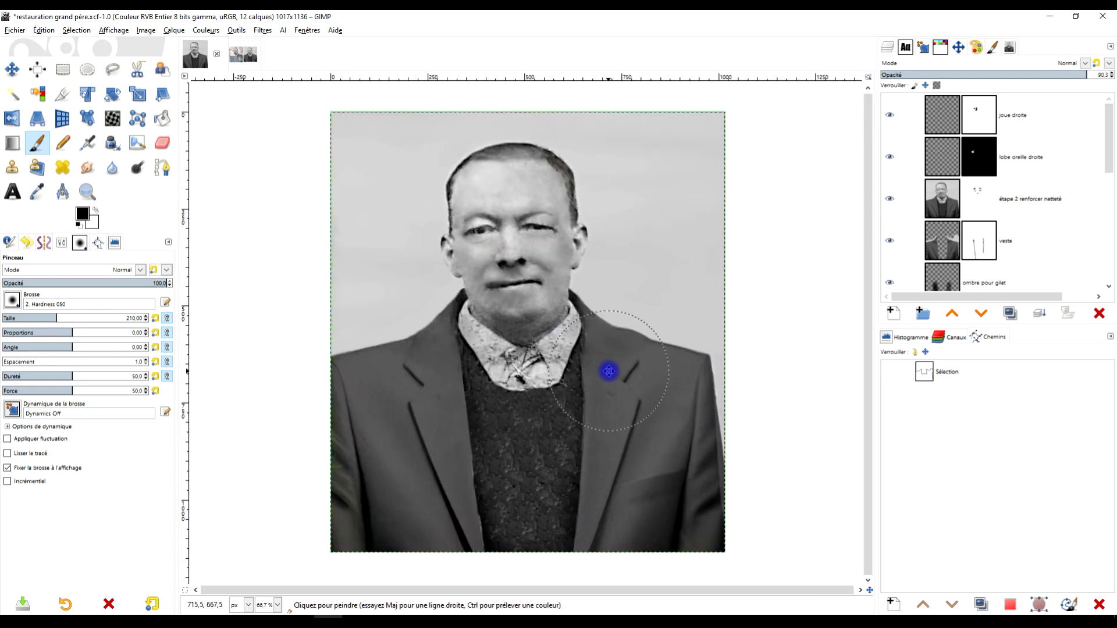
{"action": "left_click", "coordinate": [63, 69]}
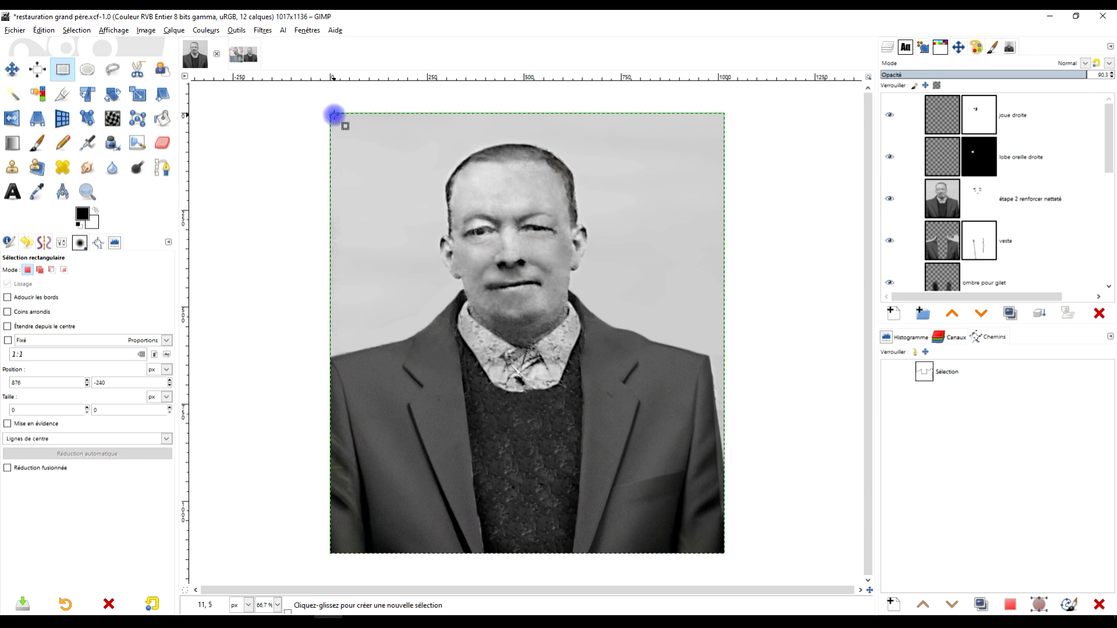